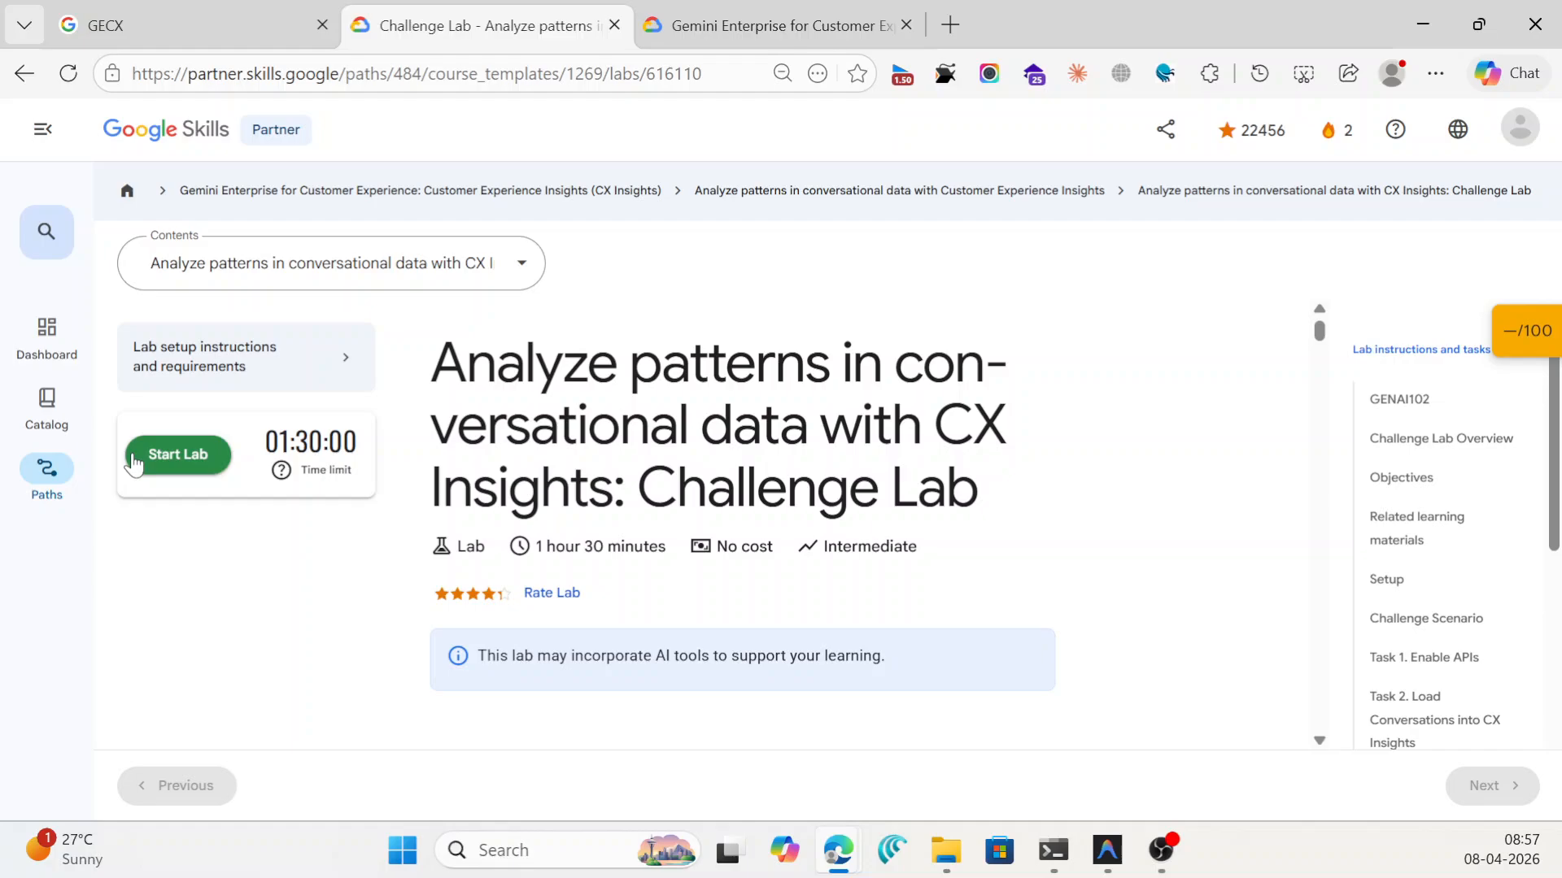
Start the CX Insights challenge lab and open its Google Cloud Console link in an InPrivate window.
left_click(135, 462)
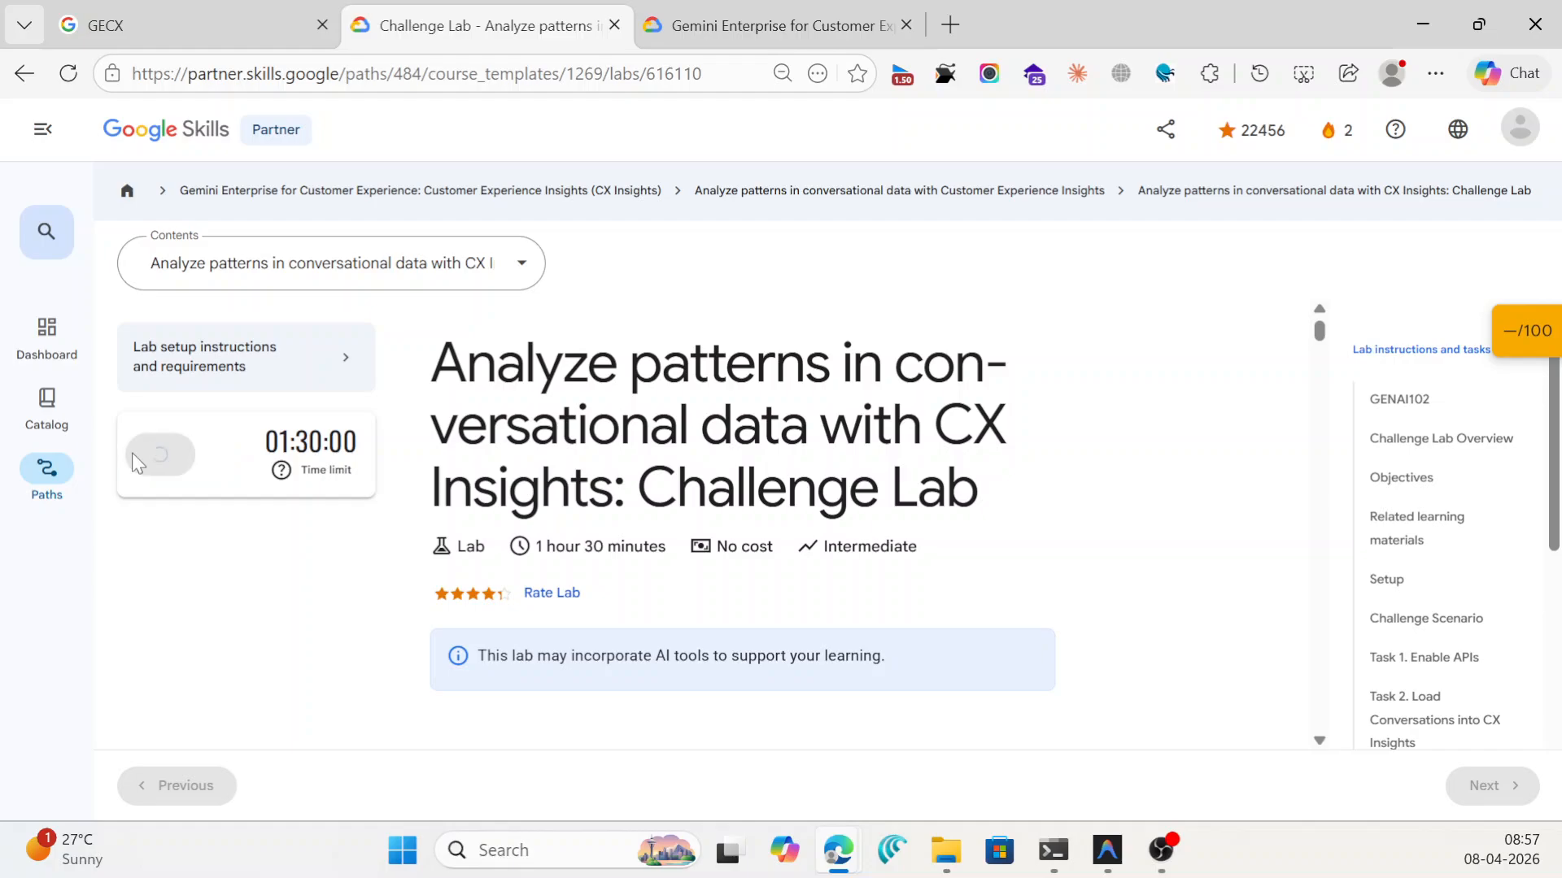
left_click_drag(1318, 329, 1343, 786)
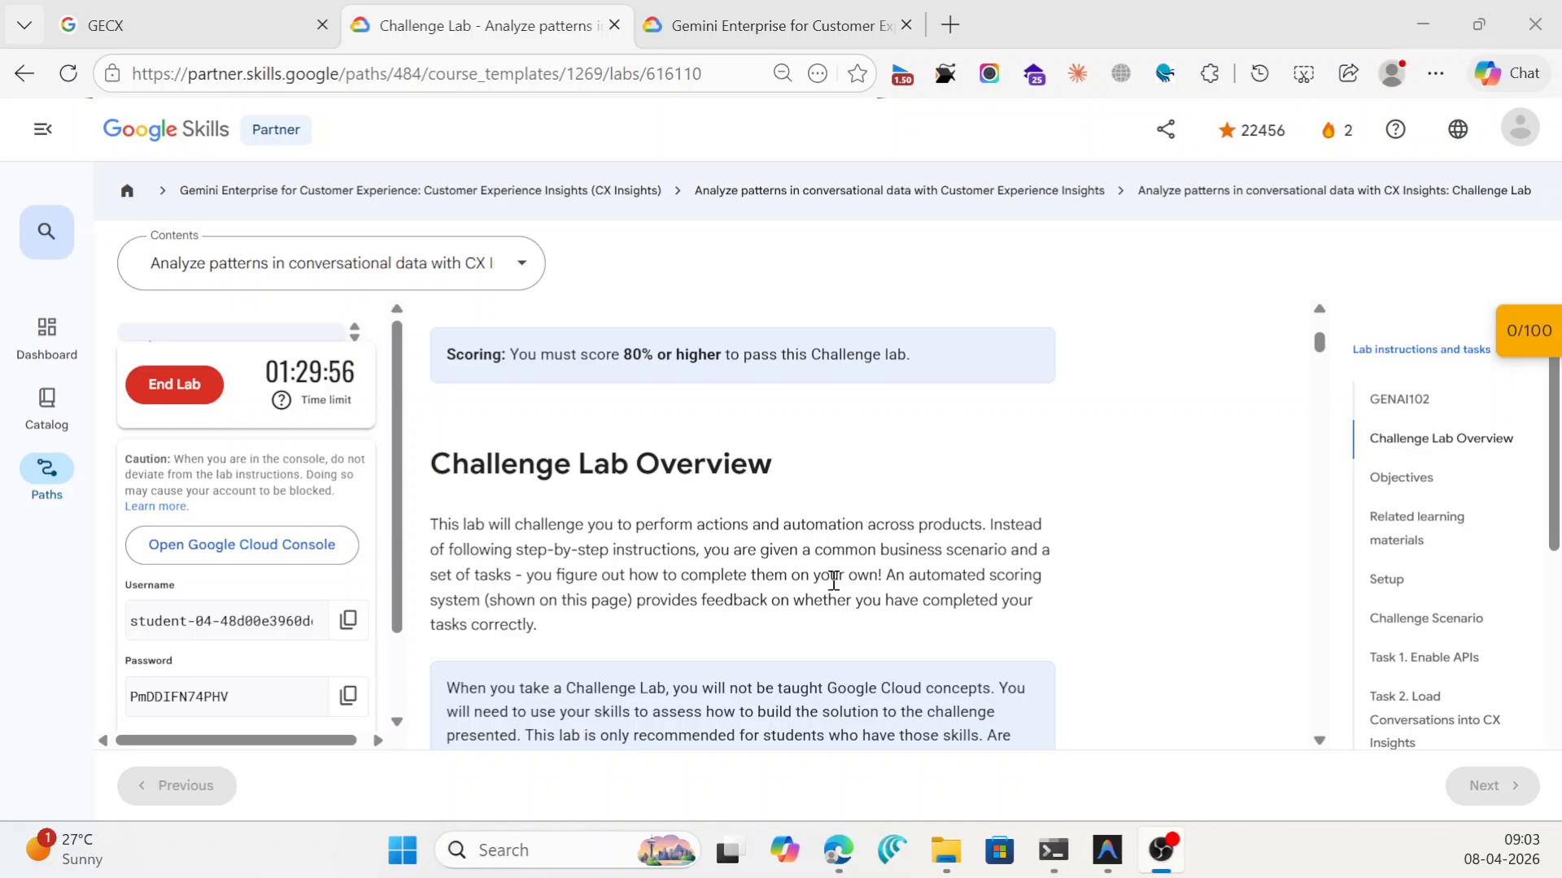
scroll(834, 579, "up", 1)
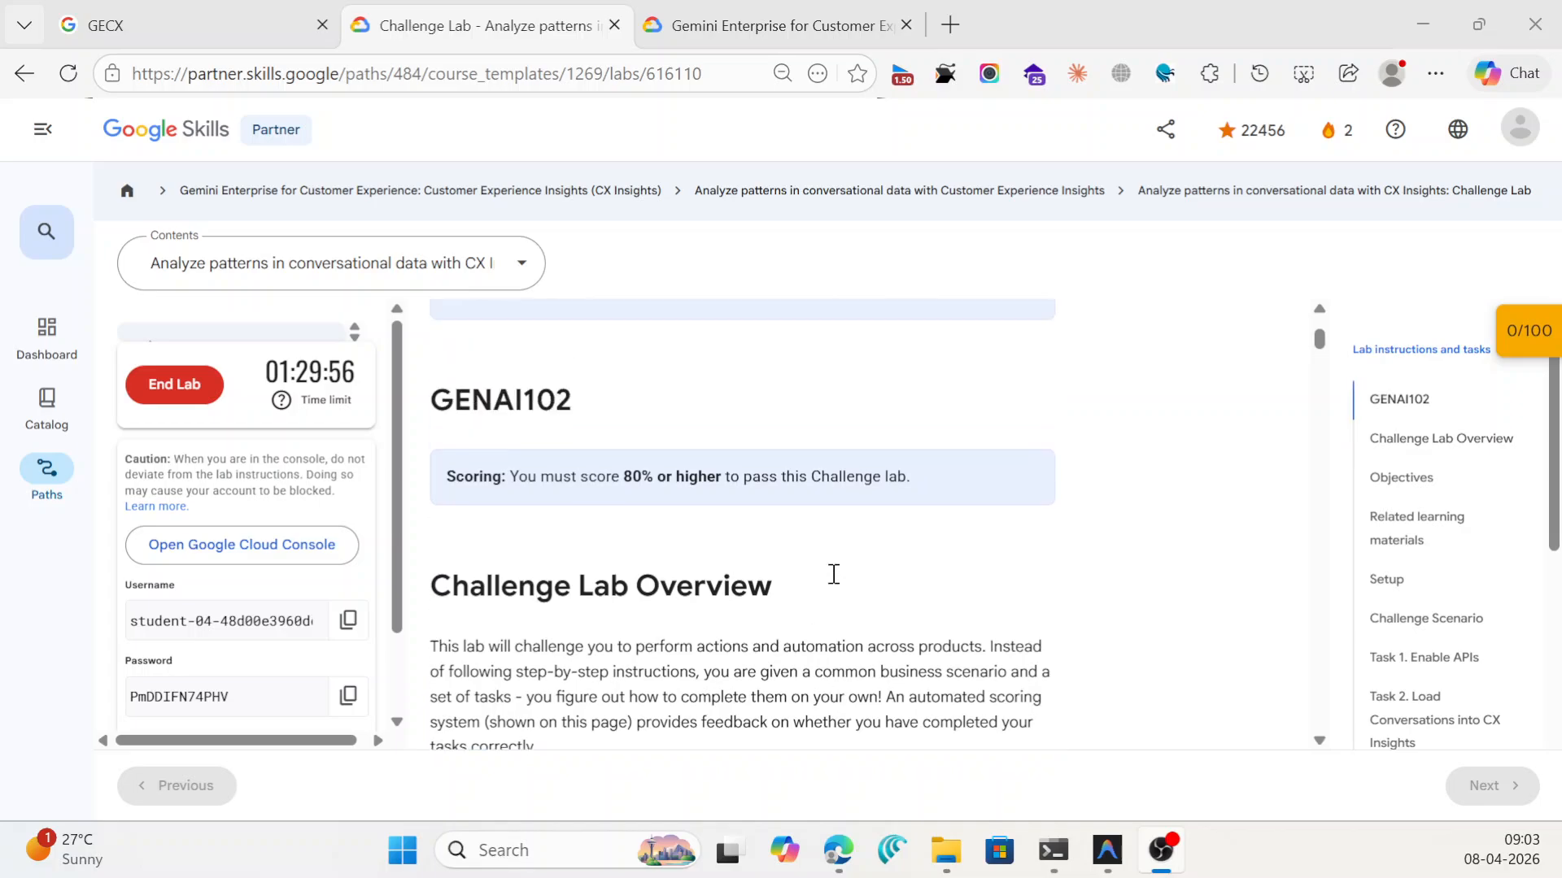
right_click(266, 560)
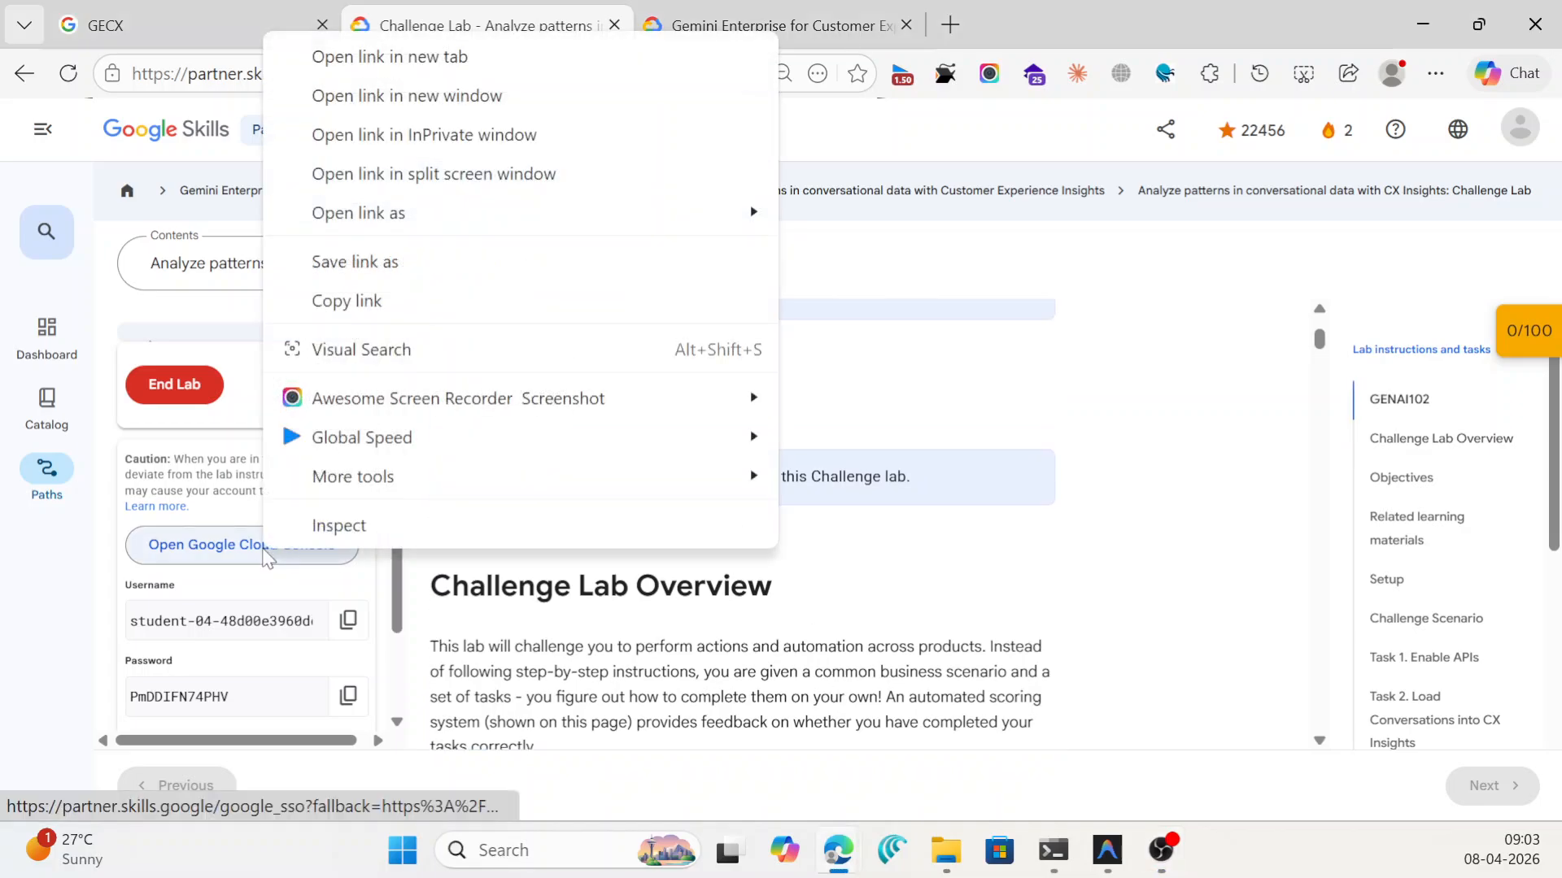
left_click(443, 157)
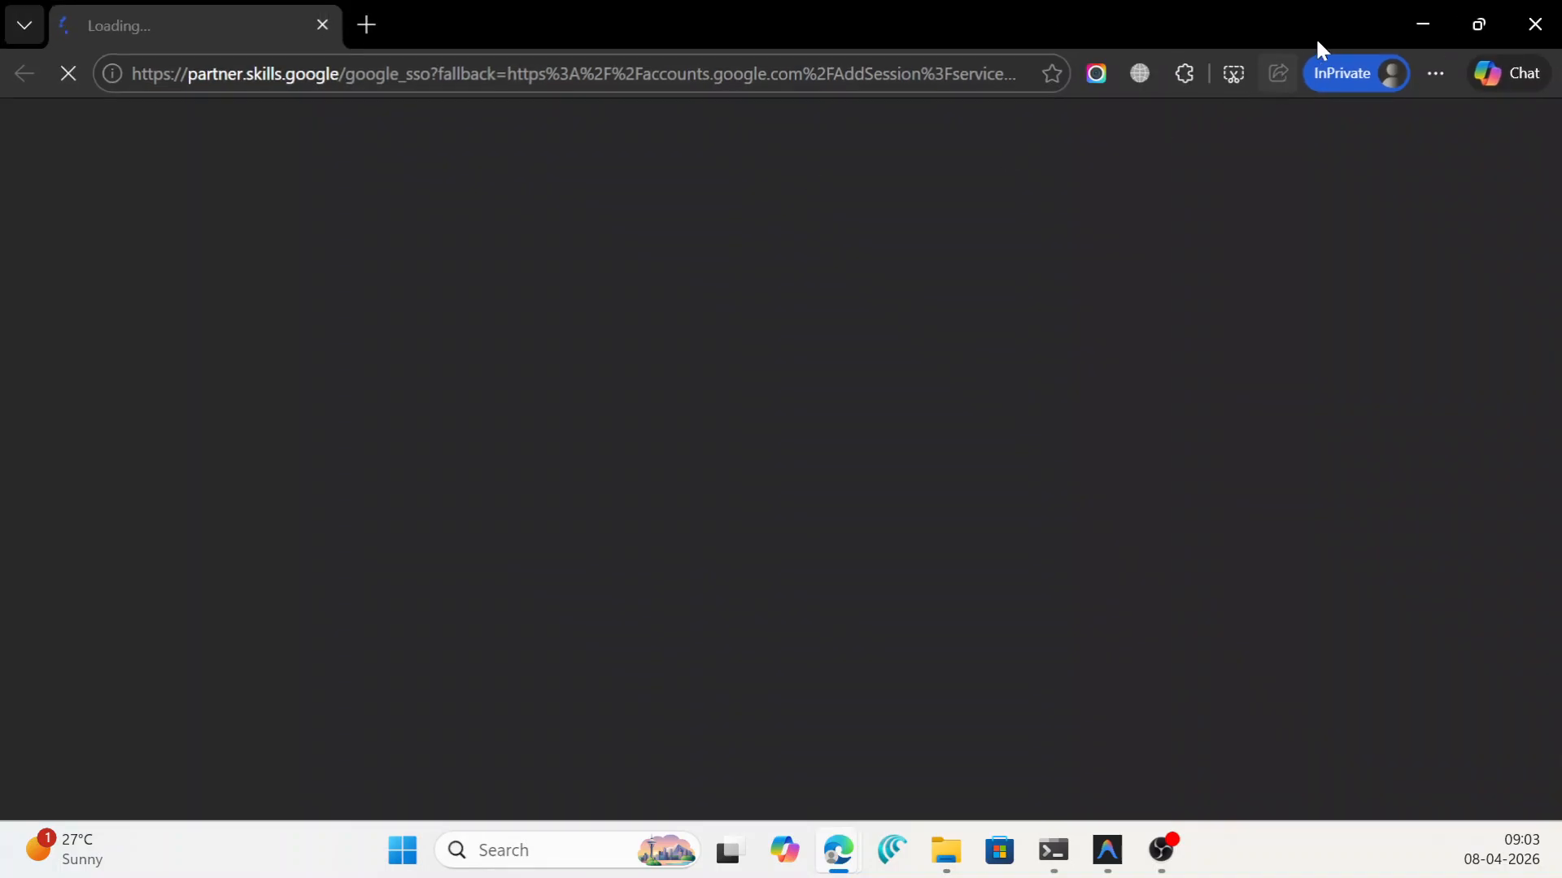
Copy the Task 1 command that enables the CX Insights API from the lab instructions.
left_click(1421, 26)
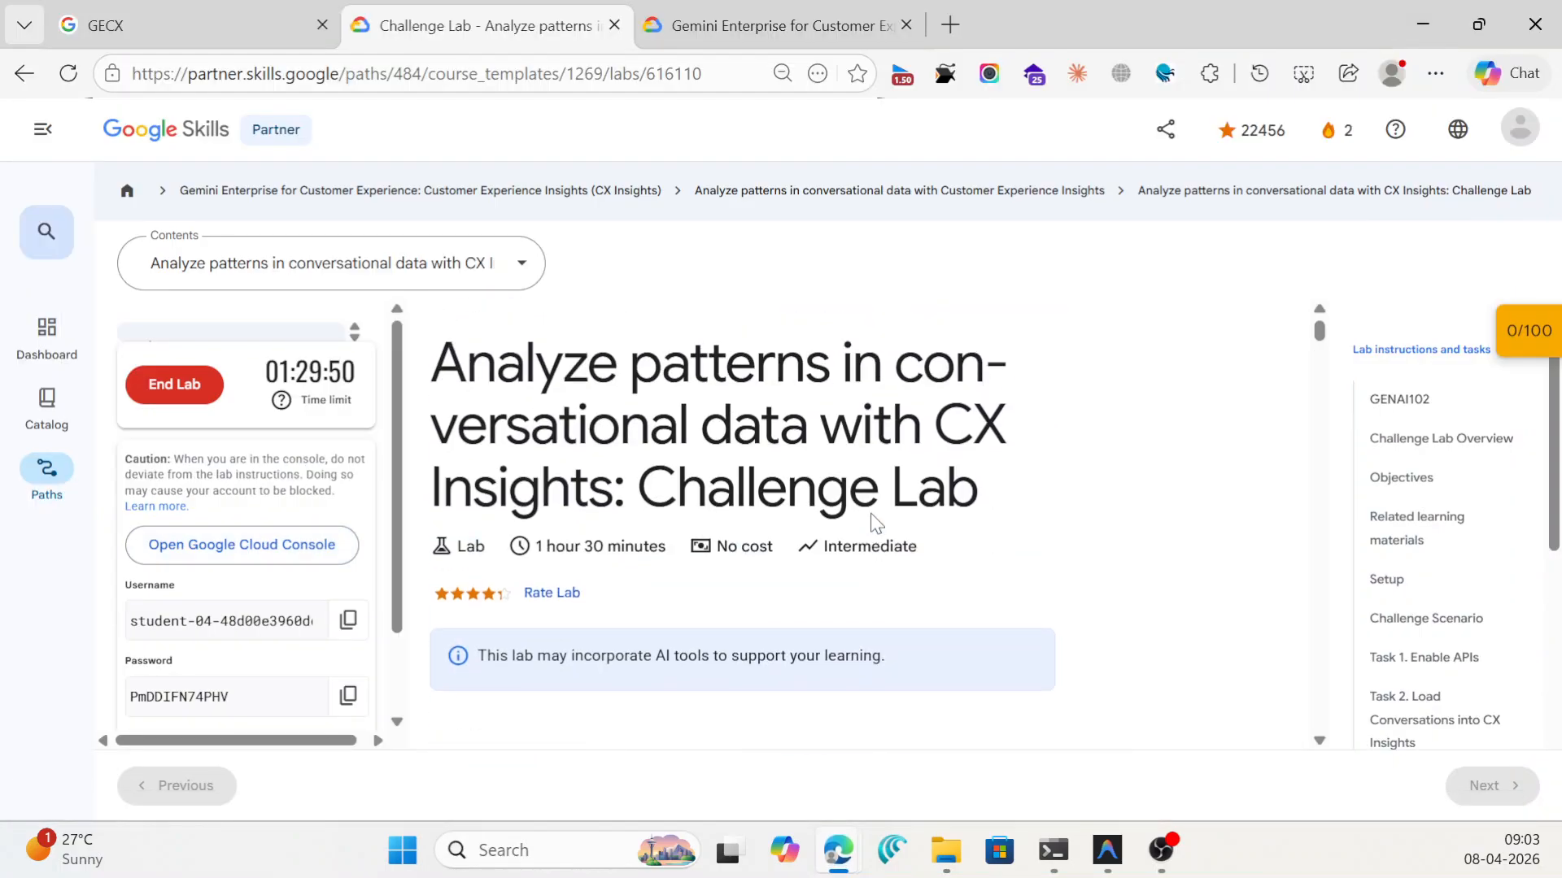
scroll(871, 488, "down", 10)
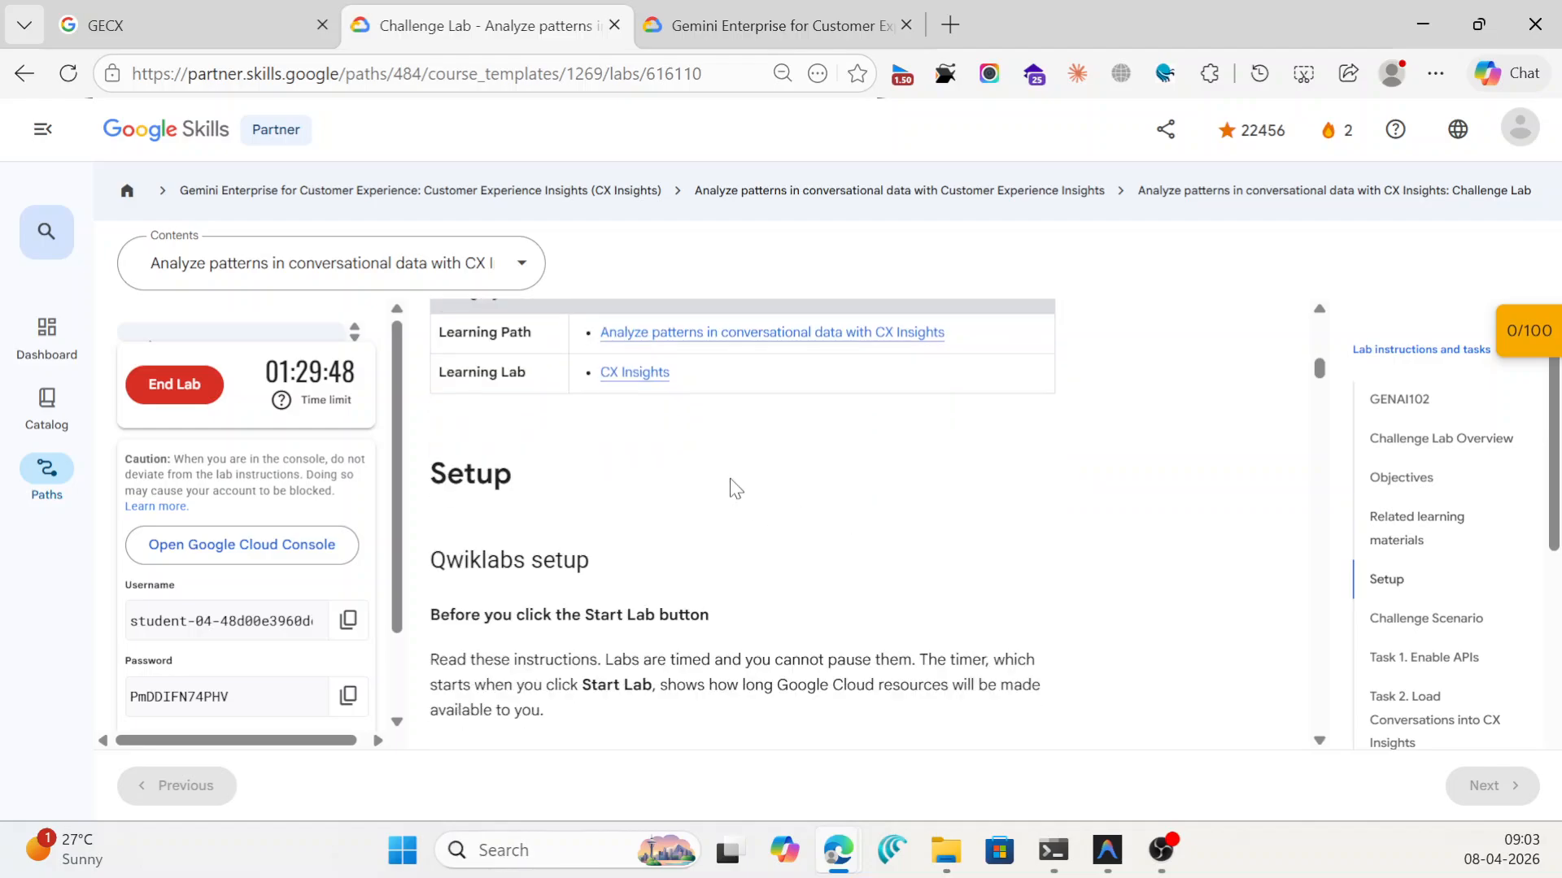
scroll(736, 488, "down", 12)
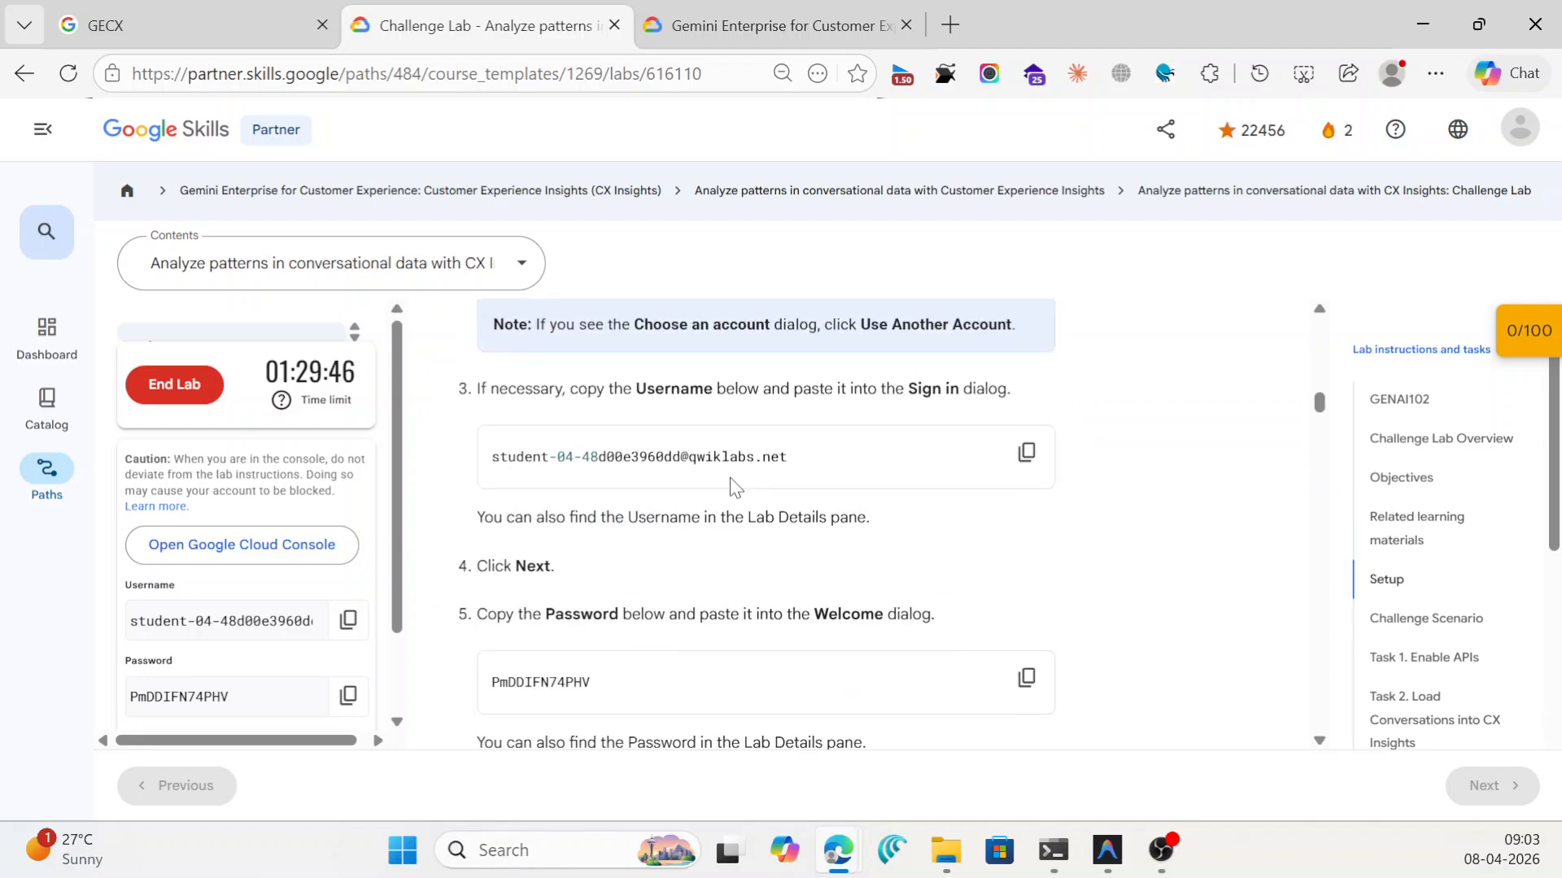
scroll(732, 479, "down", 15)
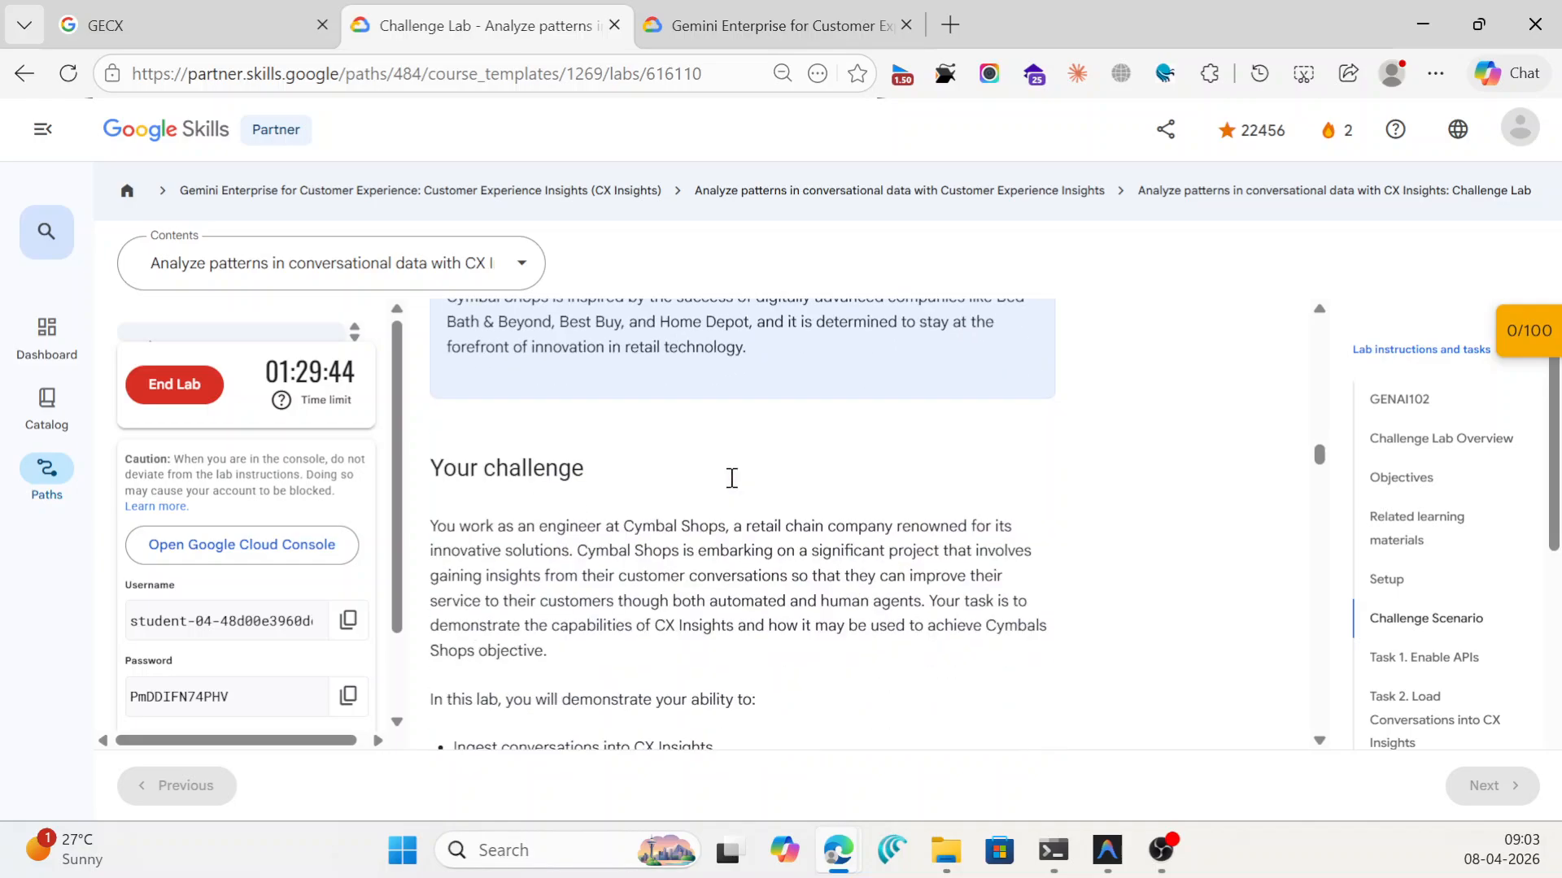
scroll(732, 480, "down", 4)
scroll(736, 486, "up", 3)
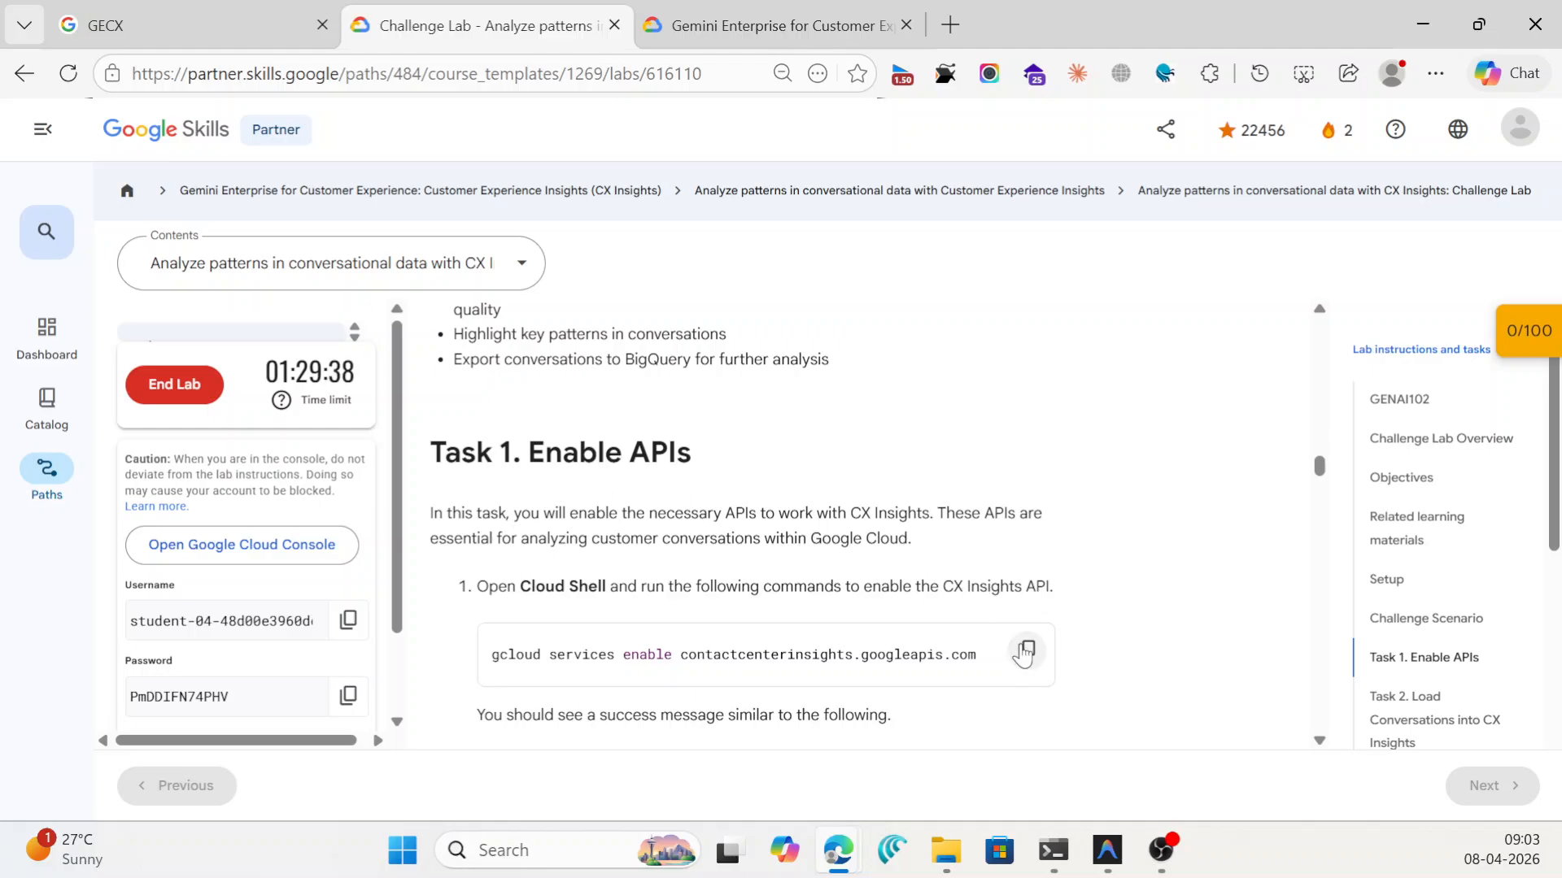
left_click(1026, 650)
left_click(1027, 650)
scroll(936, 627, "down", 5)
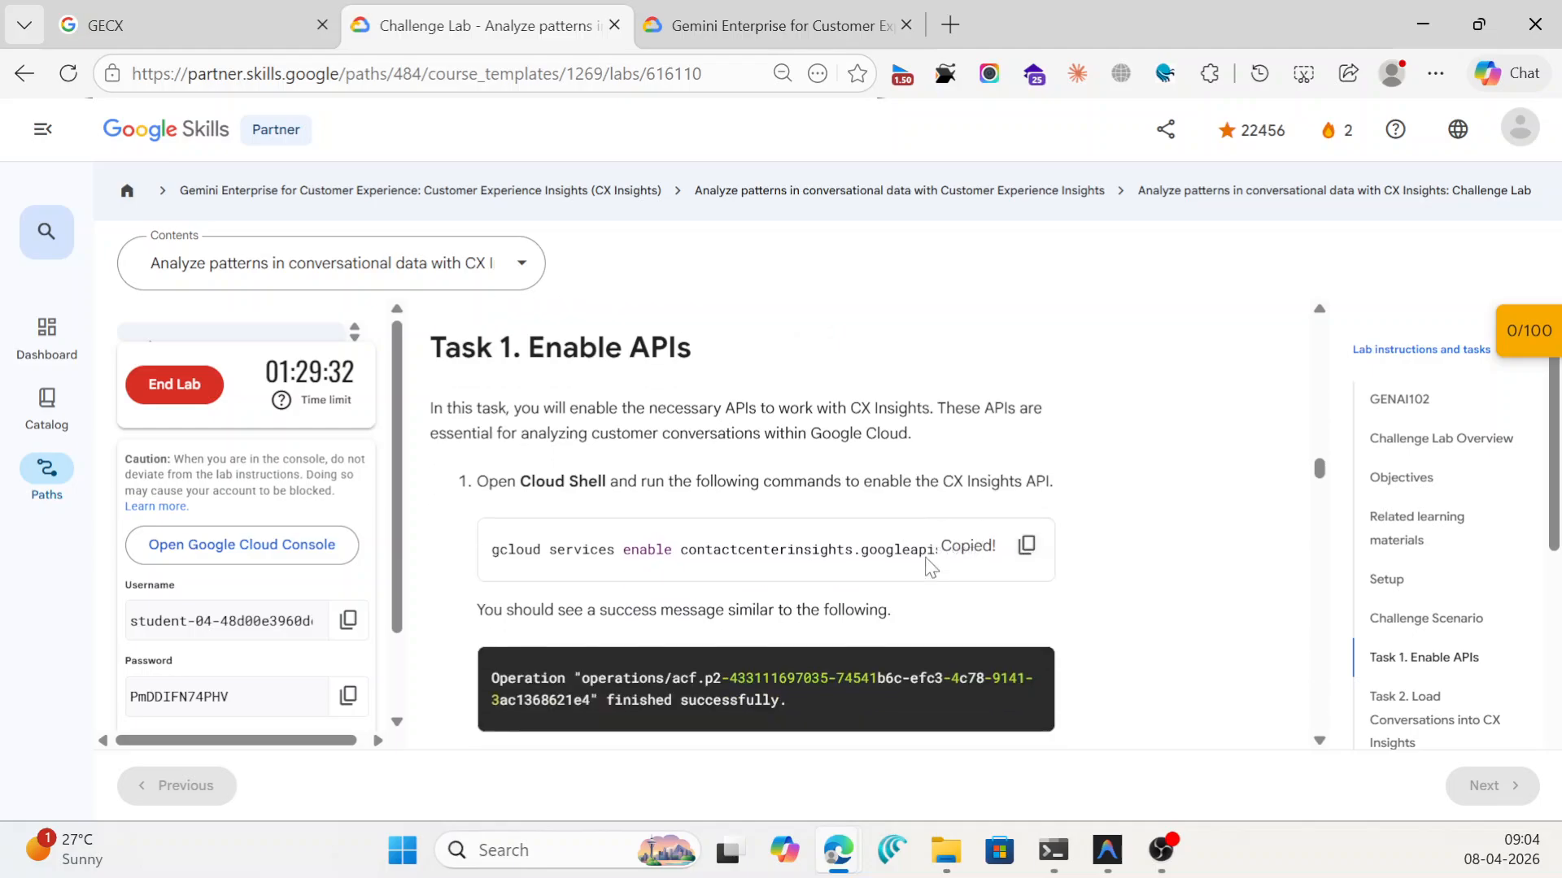
In the InPrivate window, accept the new account notice and agree to the Google Cloud Terms of Service.
mouse_move(837, 850)
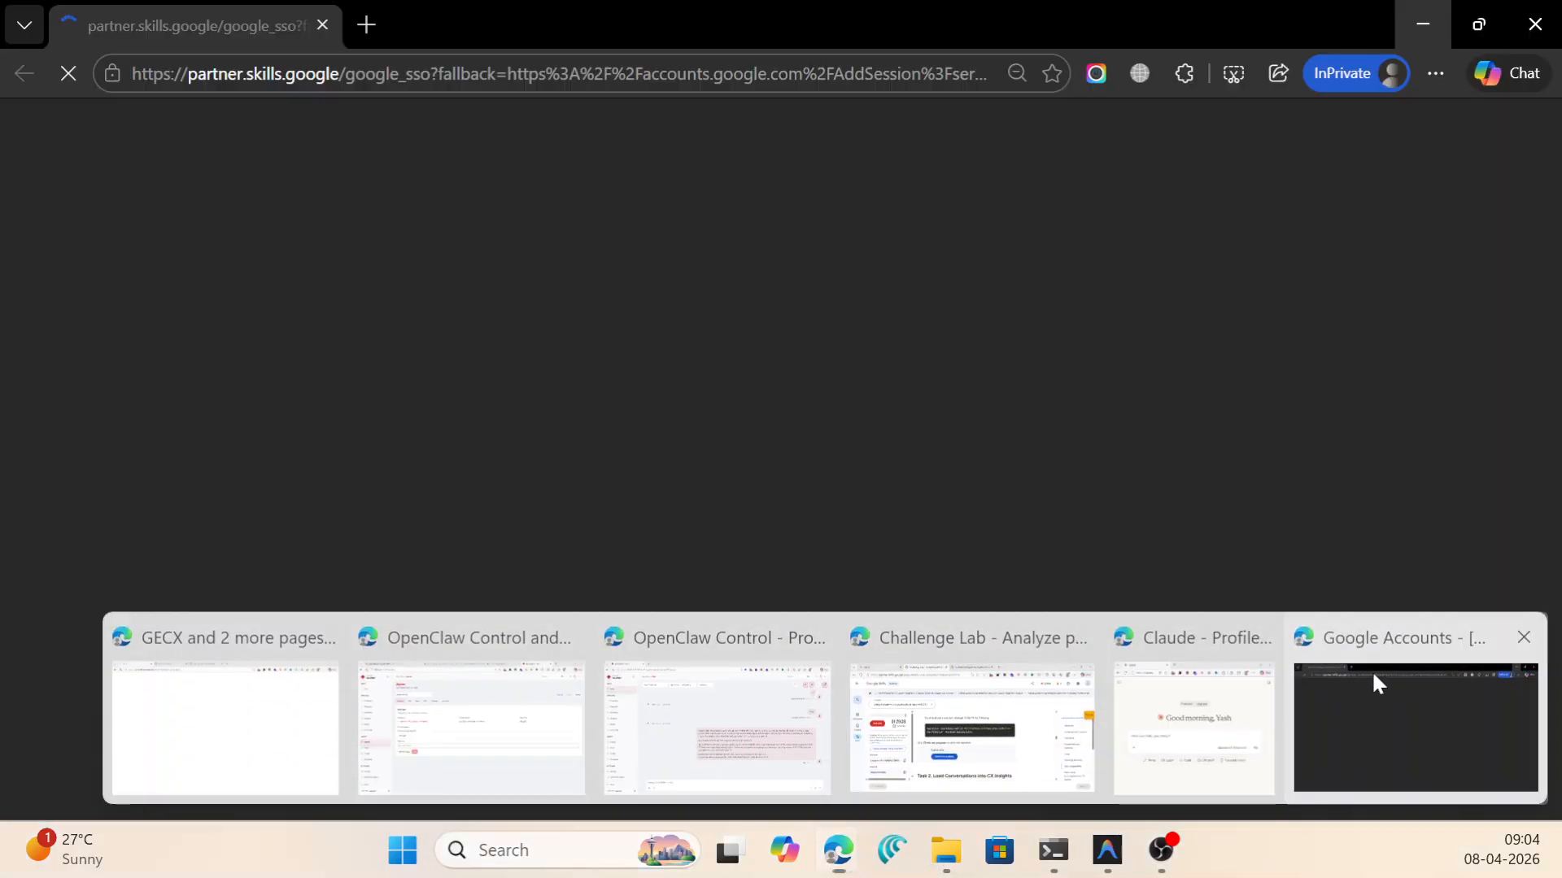
left_click(1373, 677)
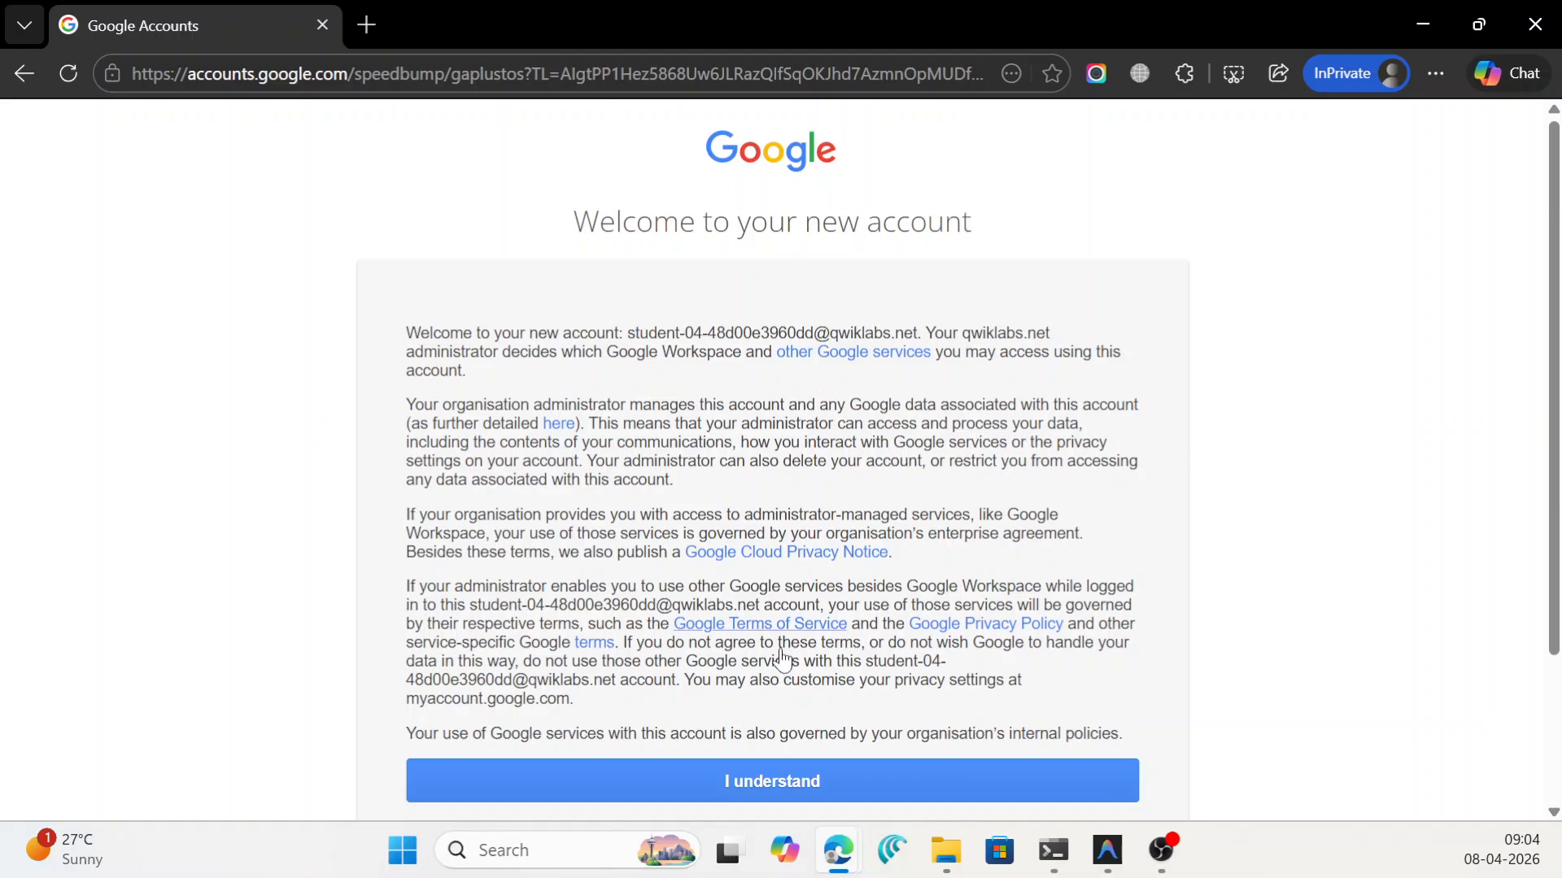
left_click(772, 783)
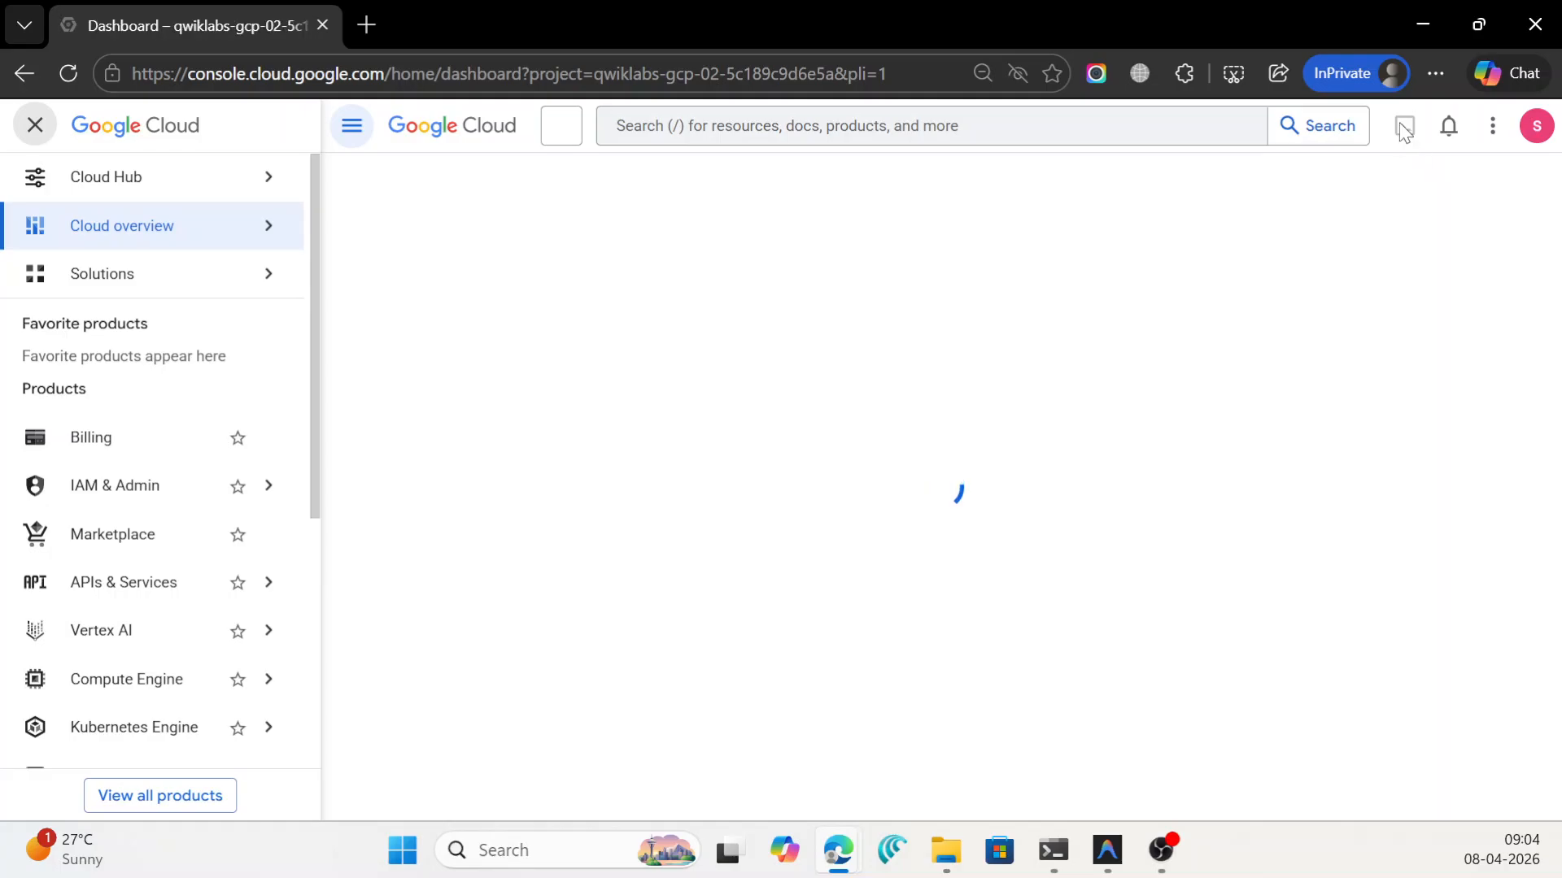
left_click(37, 128)
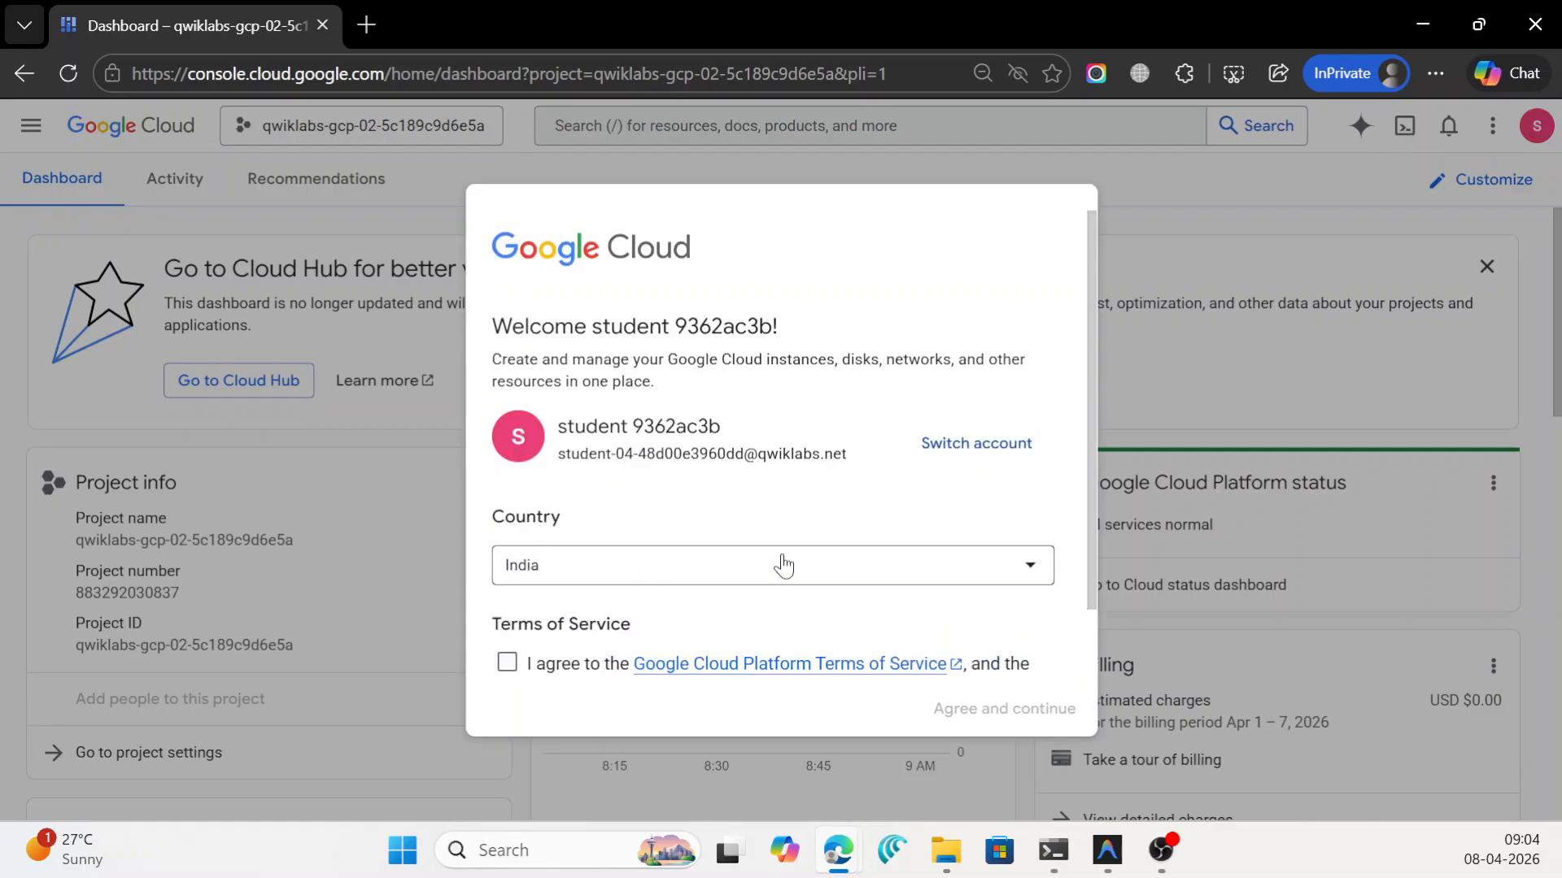
left_click(507, 662)
left_click(988, 709)
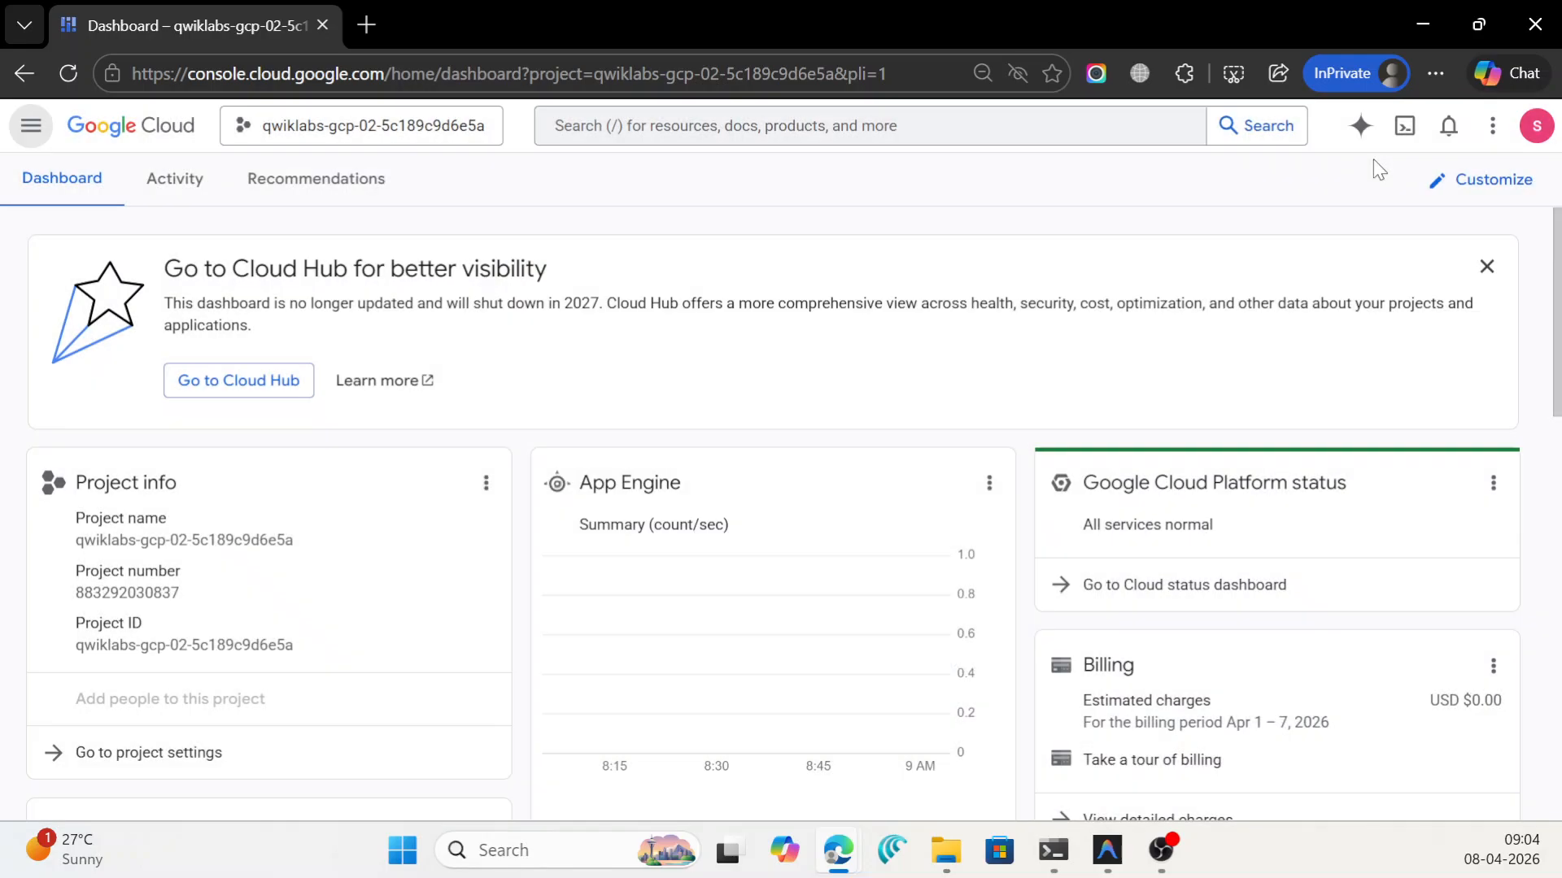
Open Cloud Shell for the lab project and authorize it to use the account credentials.
left_click(1405, 125)
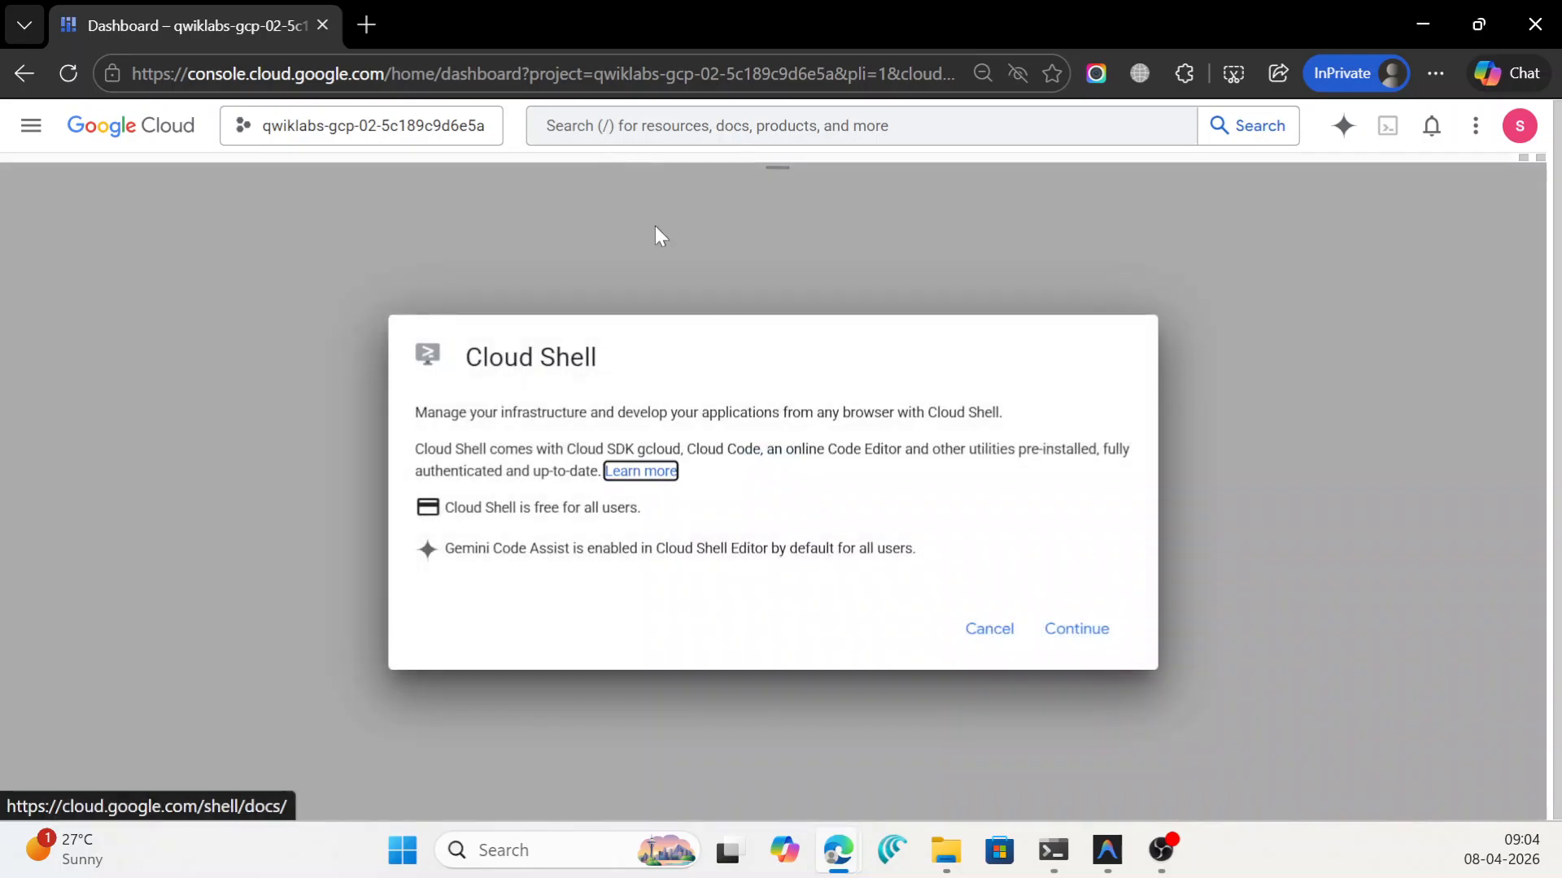
left_click(1076, 631)
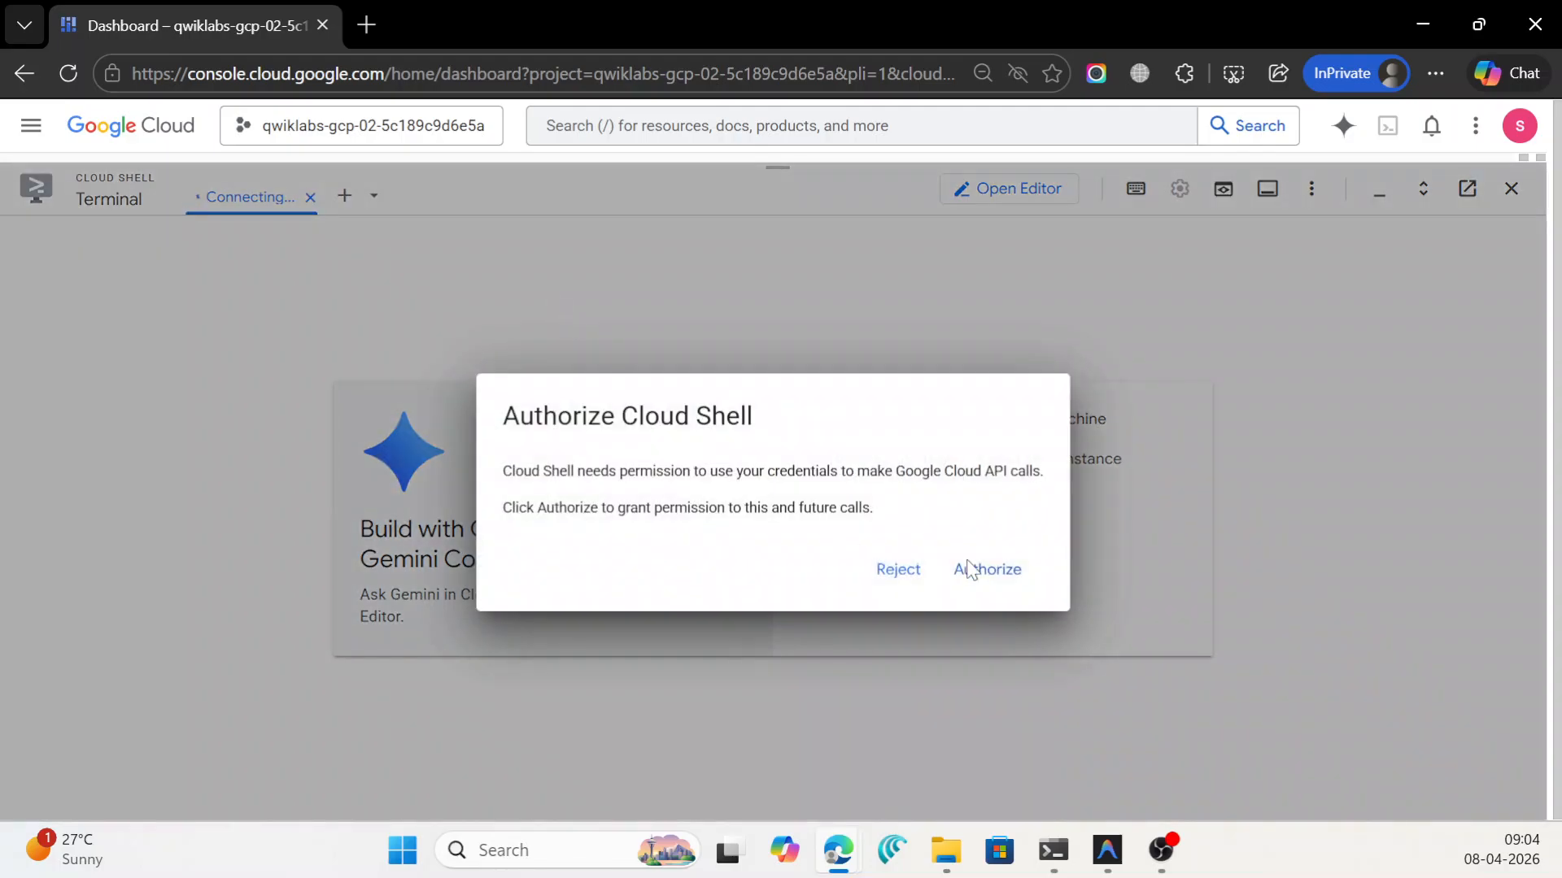
left_click(976, 569)
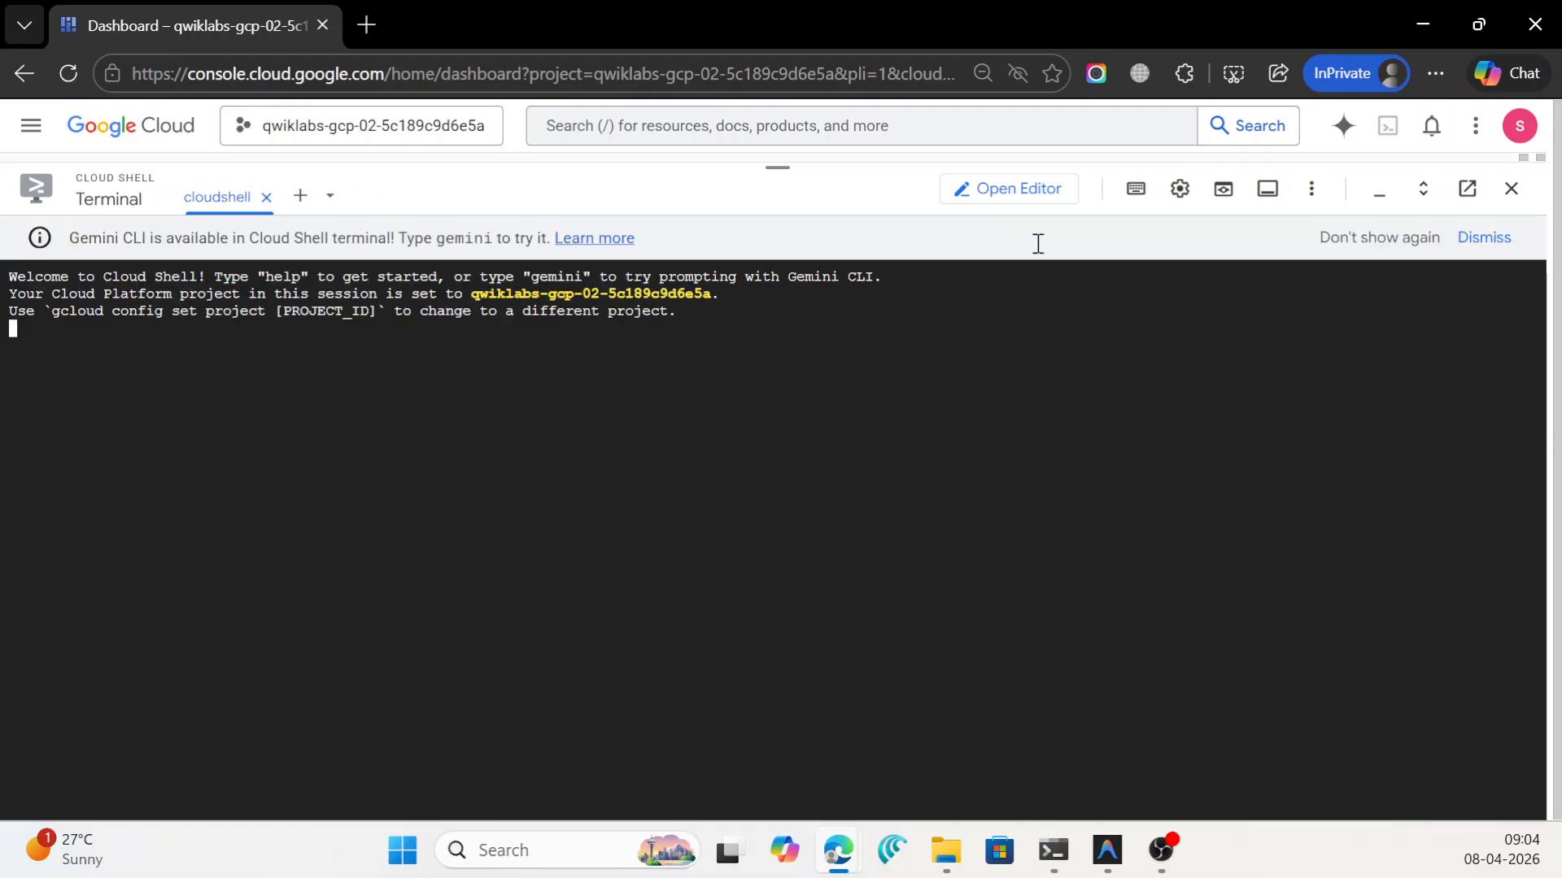
Run "gcloud services enable contactcenterinsights.googleapis.com" in the Cloud Shell terminal.
right_click(654, 351)
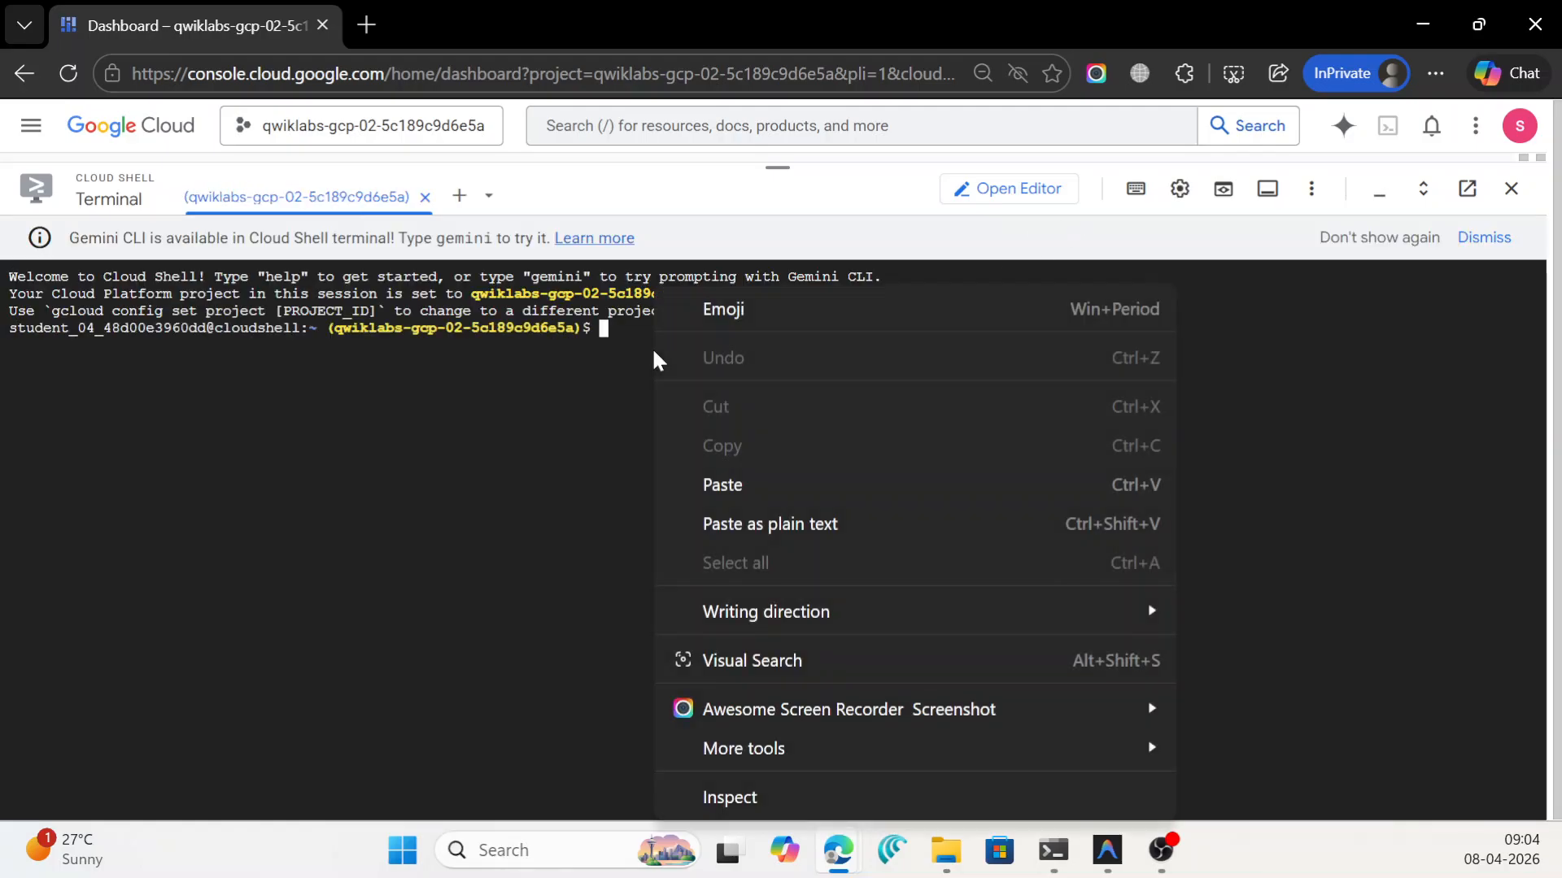
left_click(744, 483)
key("Return")
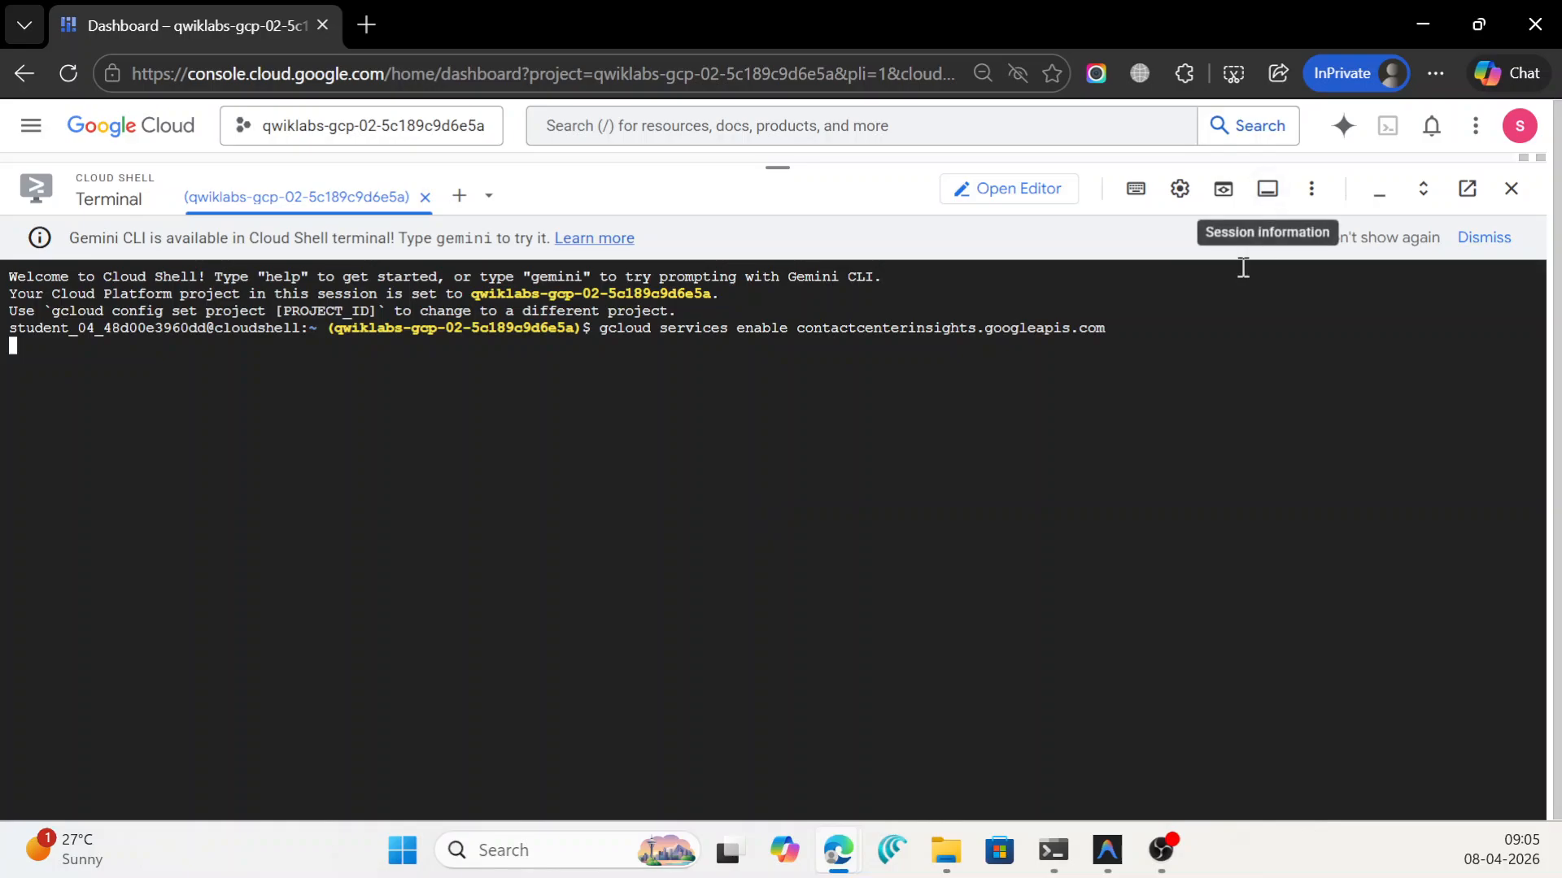
Return to the lab page and check the progress of the Enable APIs objective.
left_click(1420, 24)
scroll(1136, 340, "down", 4)
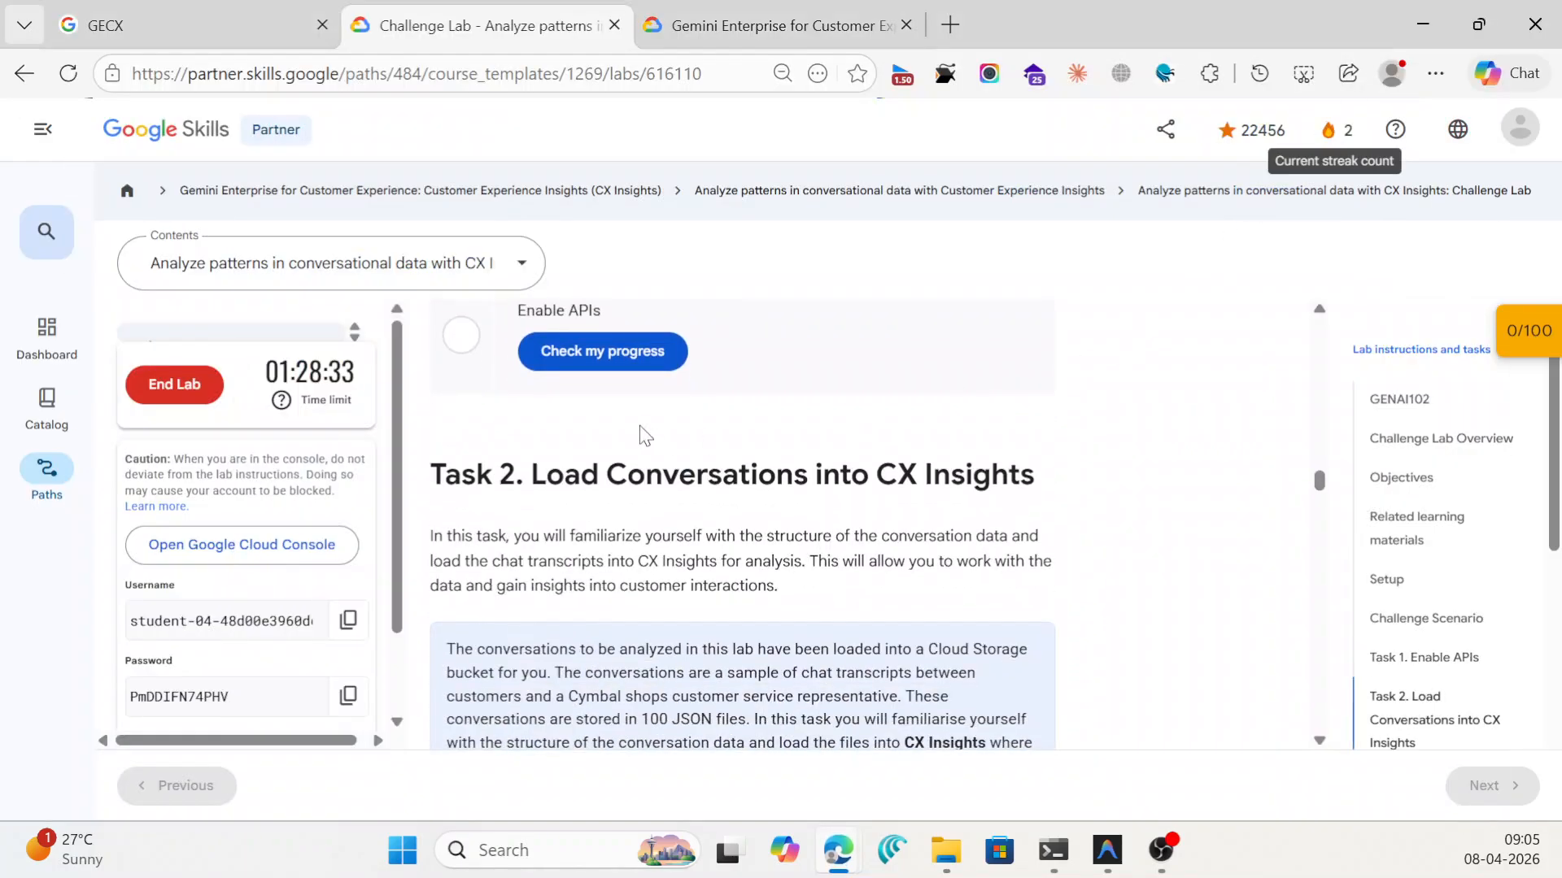
left_click(610, 352)
scroll(724, 489, "up", 3)
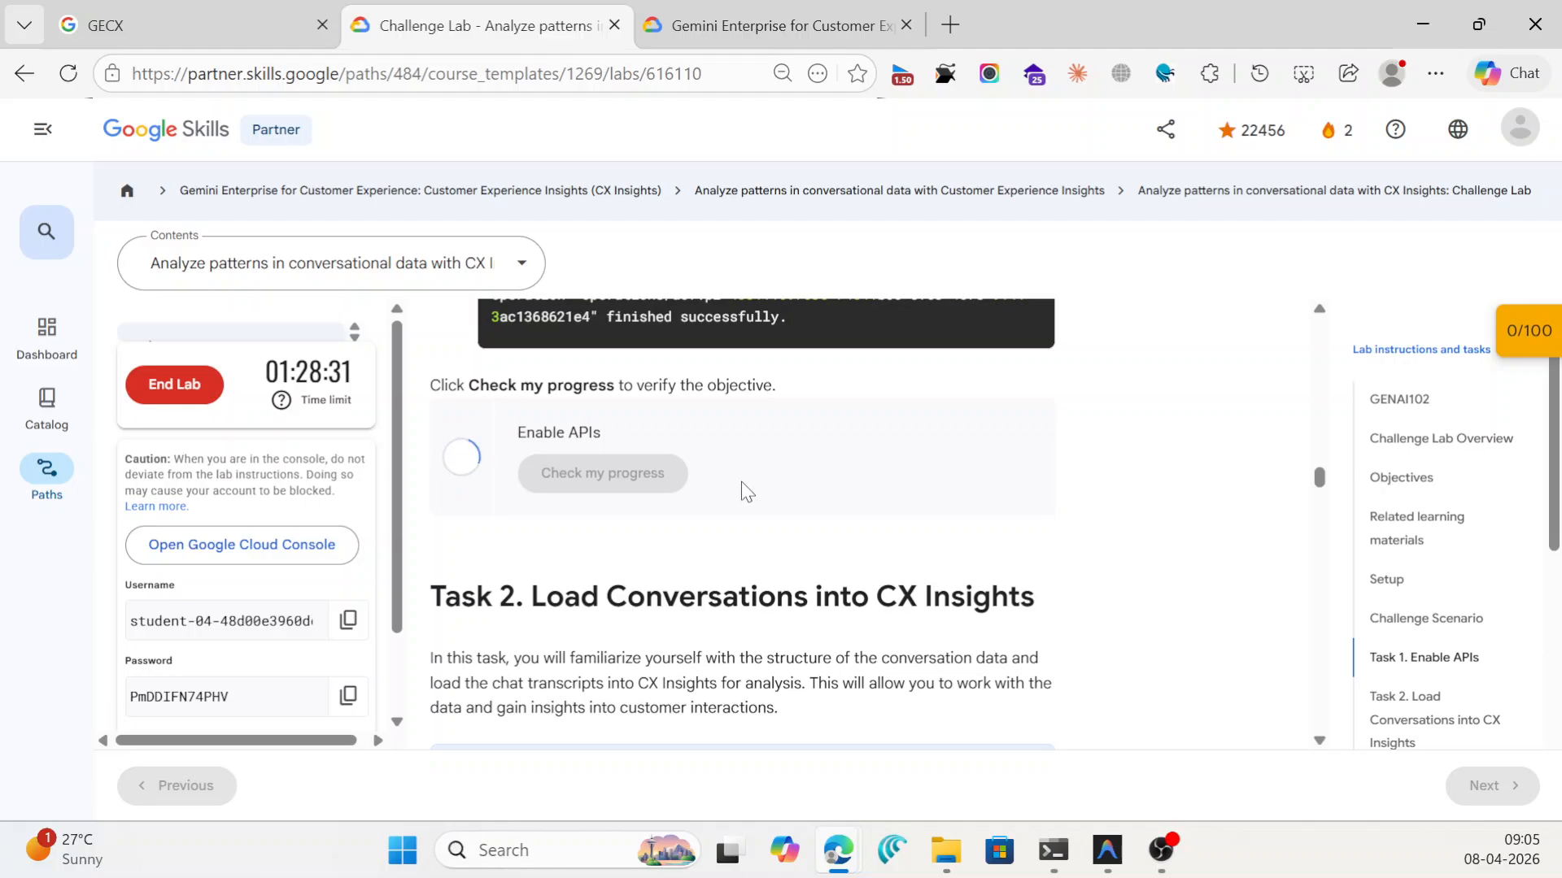
Copy the name of the pre-existing conversation-transcripts bucket from the Task 2 instructions.
scroll(581, 451, "down", 4)
scroll(586, 450, "down", 1)
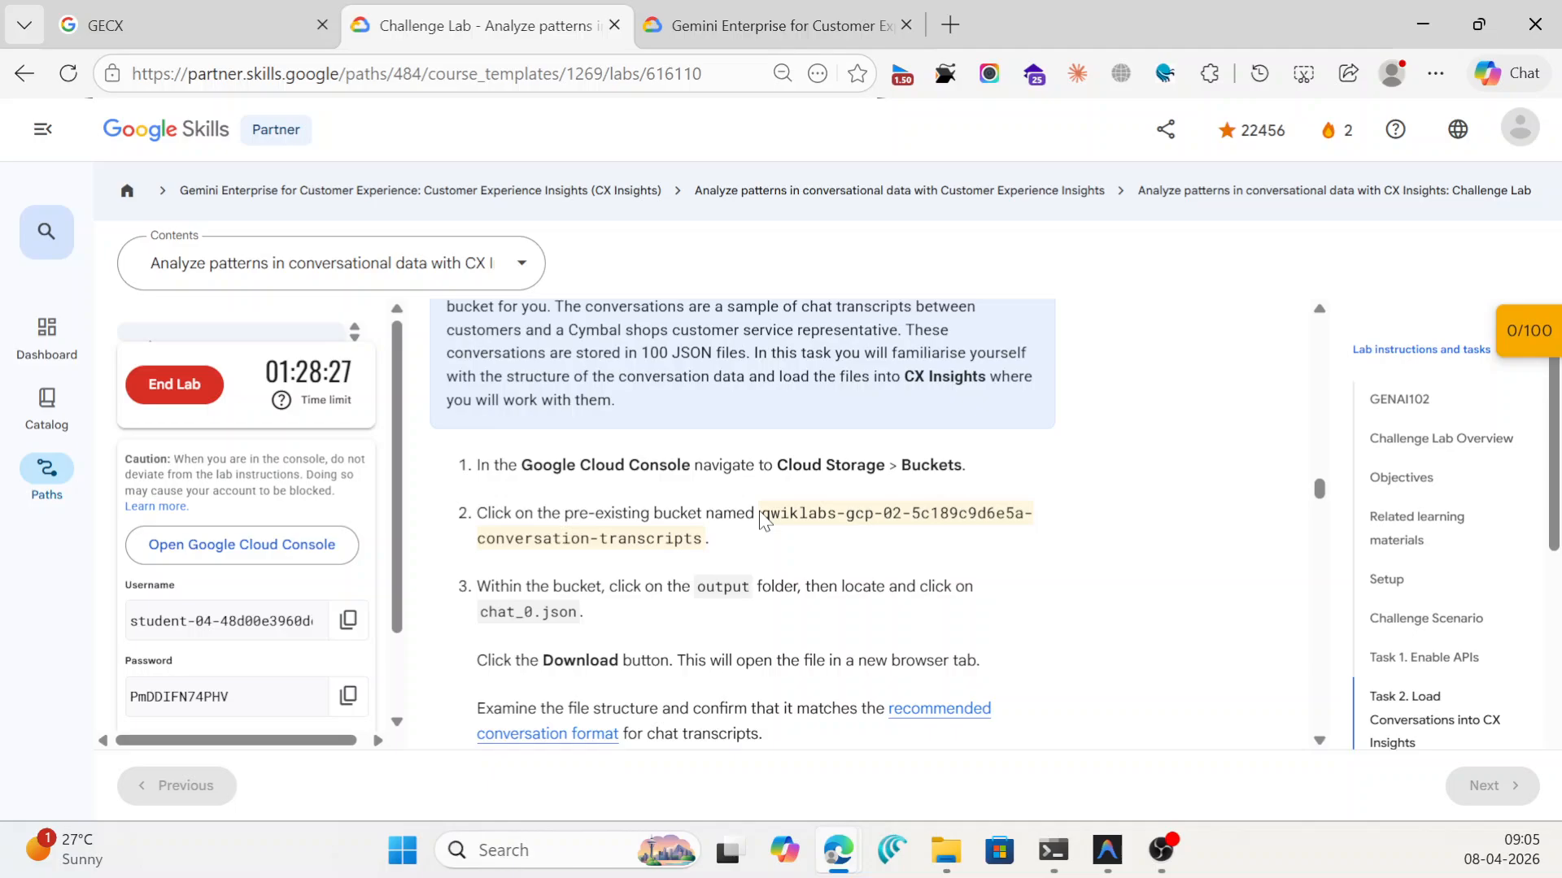
left_click_drag(762, 514, 703, 539)
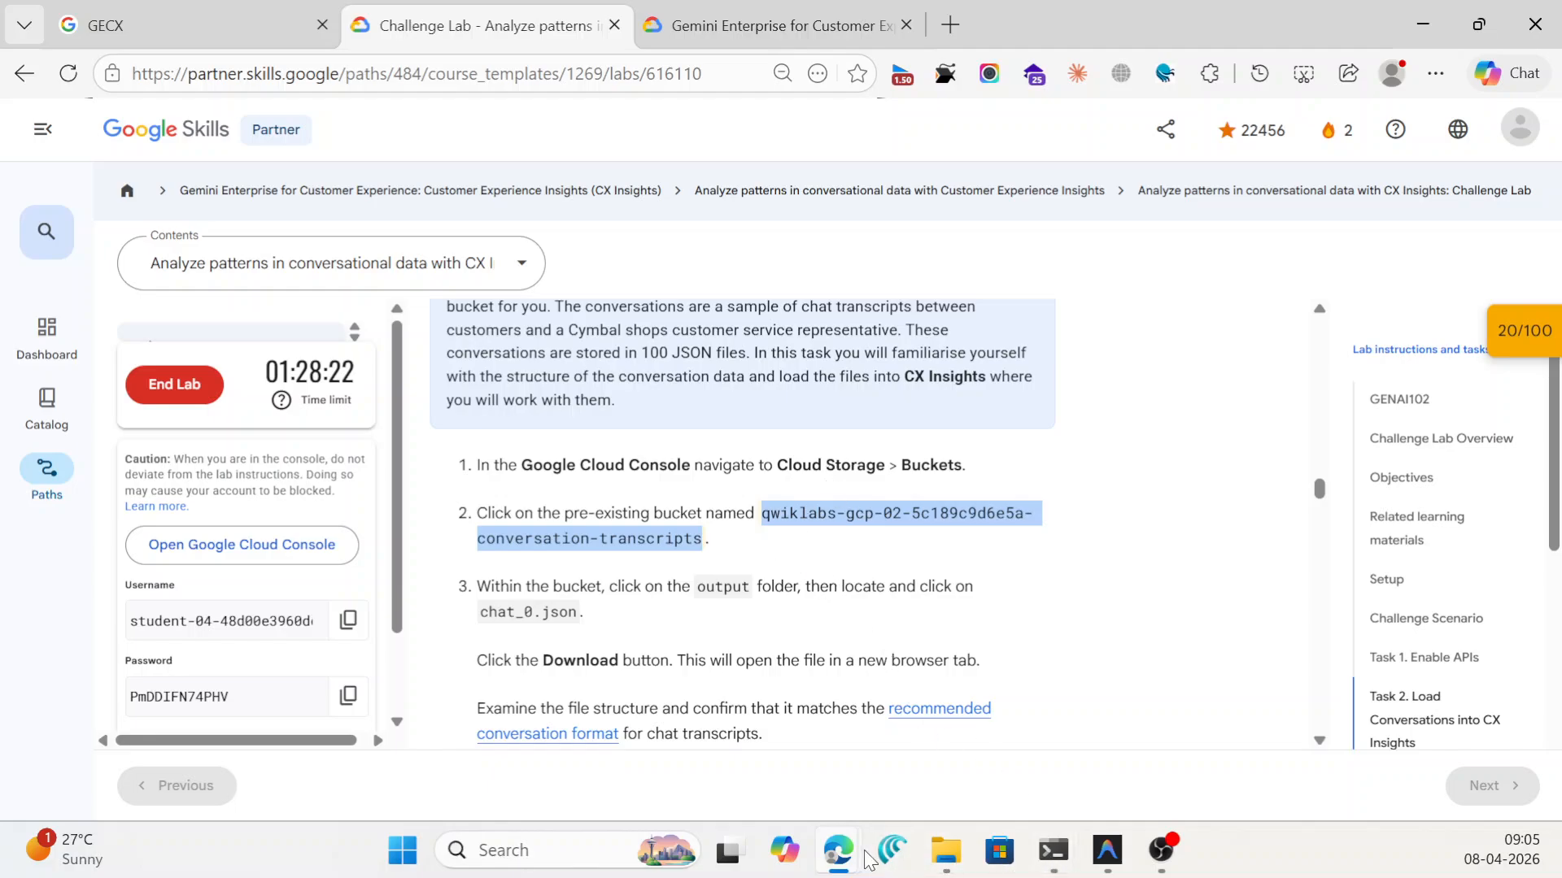
Return to the Google Cloud console window and duplicate its dashboard tab.
mouse_move(842, 854)
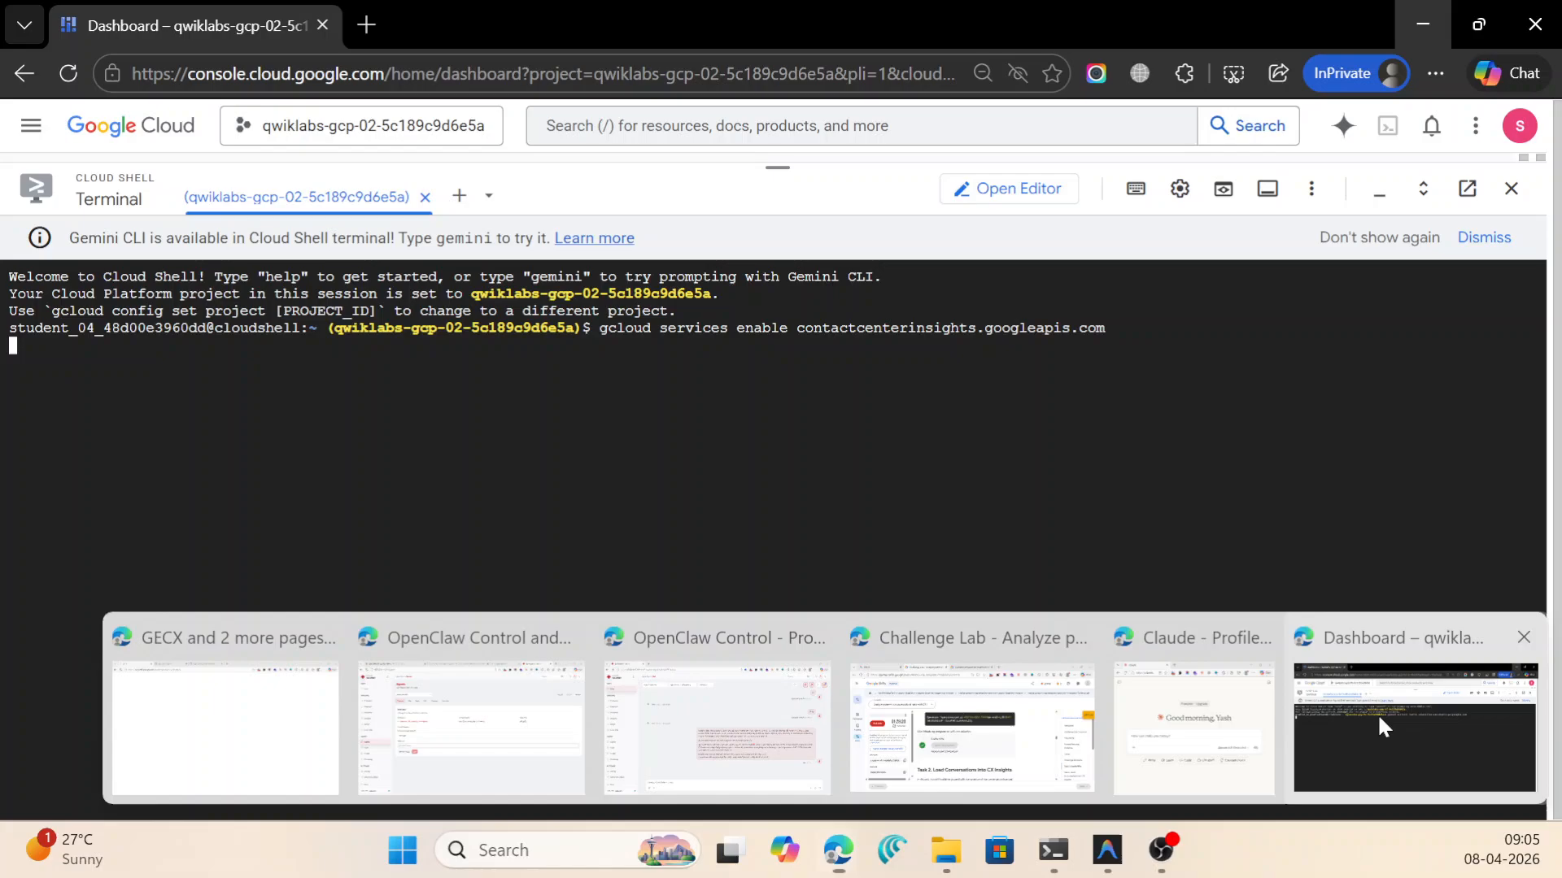
left_click(1378, 719)
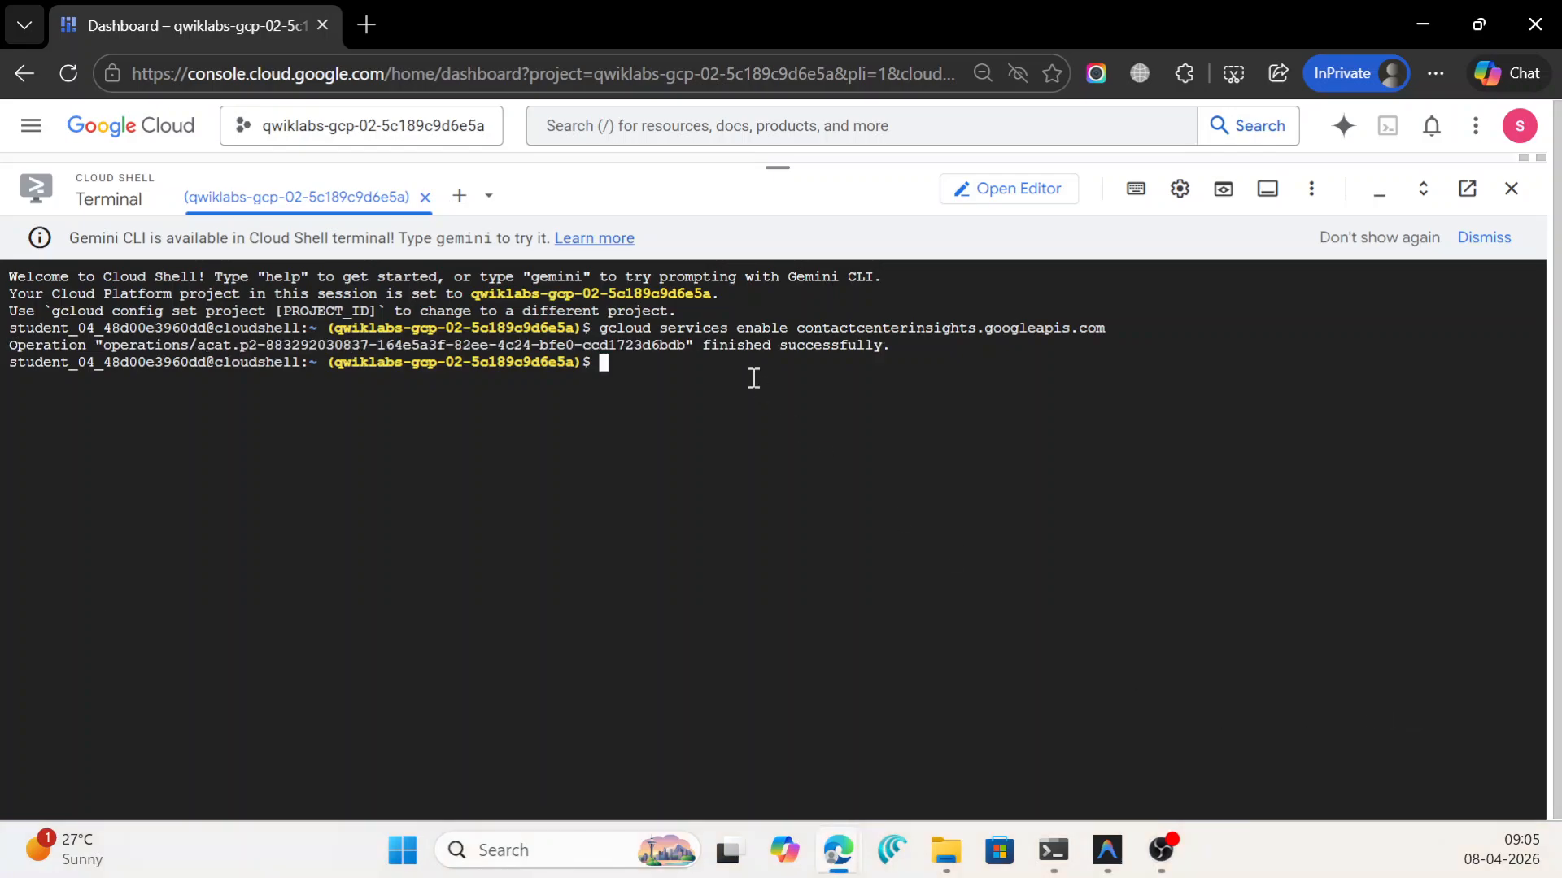
right_click(236, 11)
left_click(333, 163)
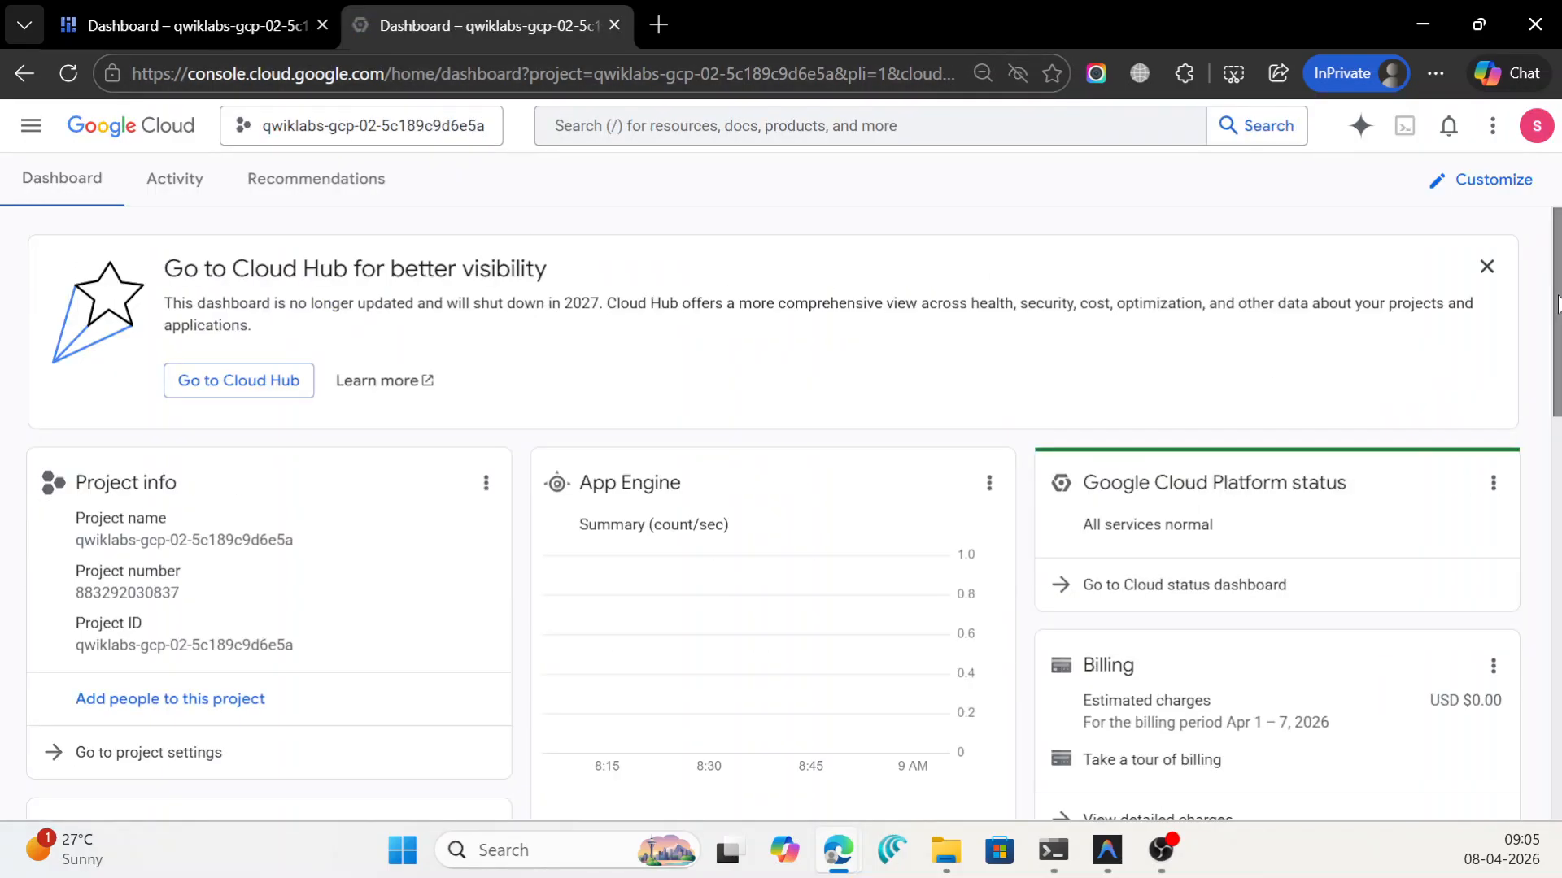
Close Cloud Shell in the duplicated tab and open the bucket qwiklabs-gcp-02-5c189c9d6e5a-conversation-transcripts through the resource search.
left_click(719, 120)
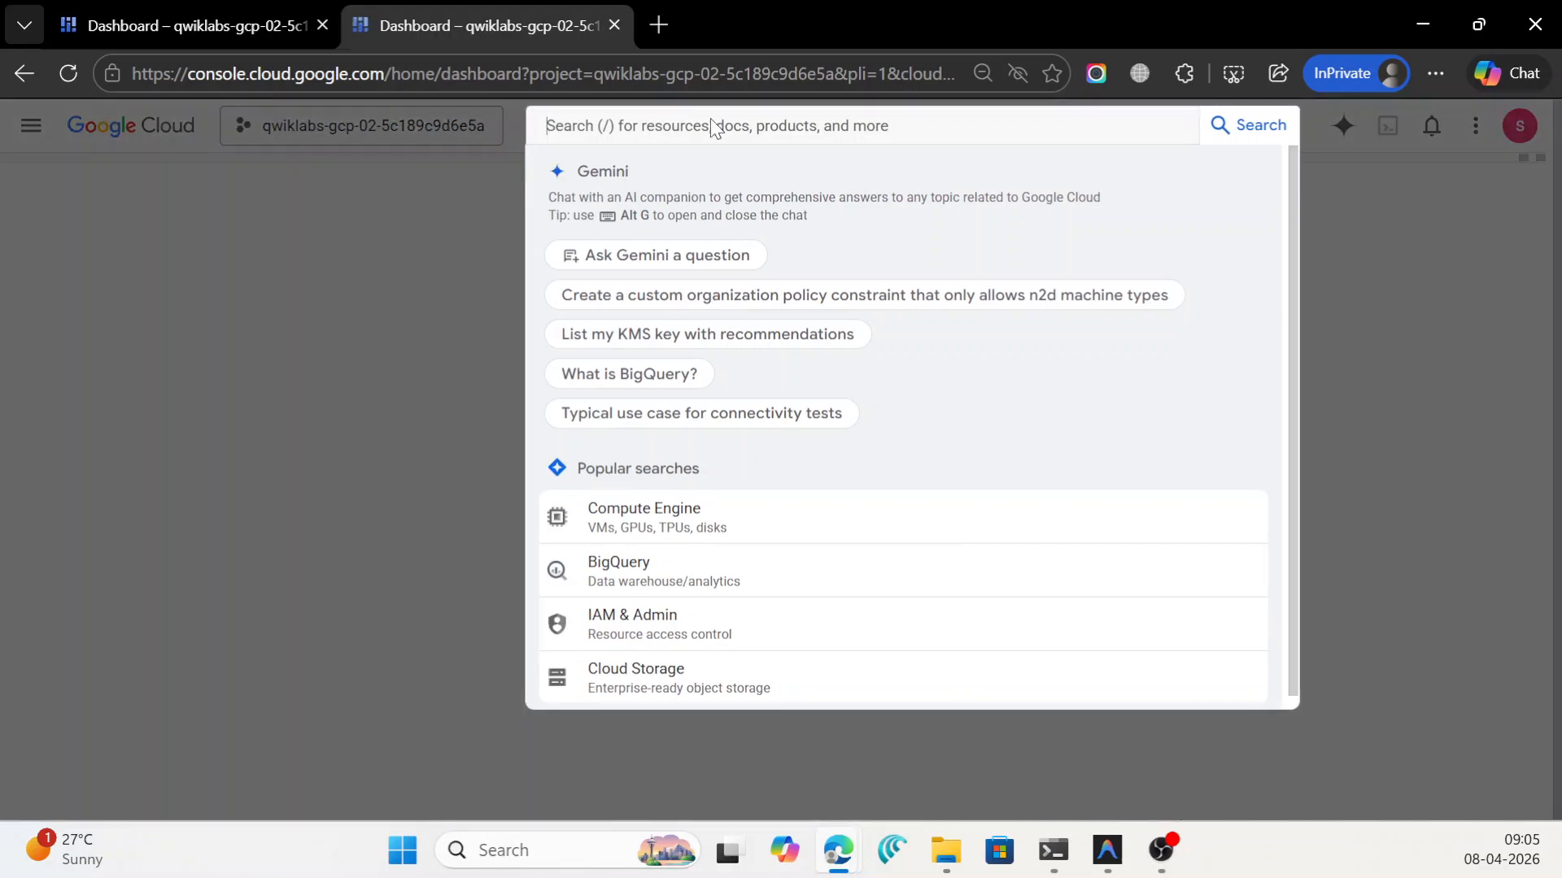
key("ctrl+v")
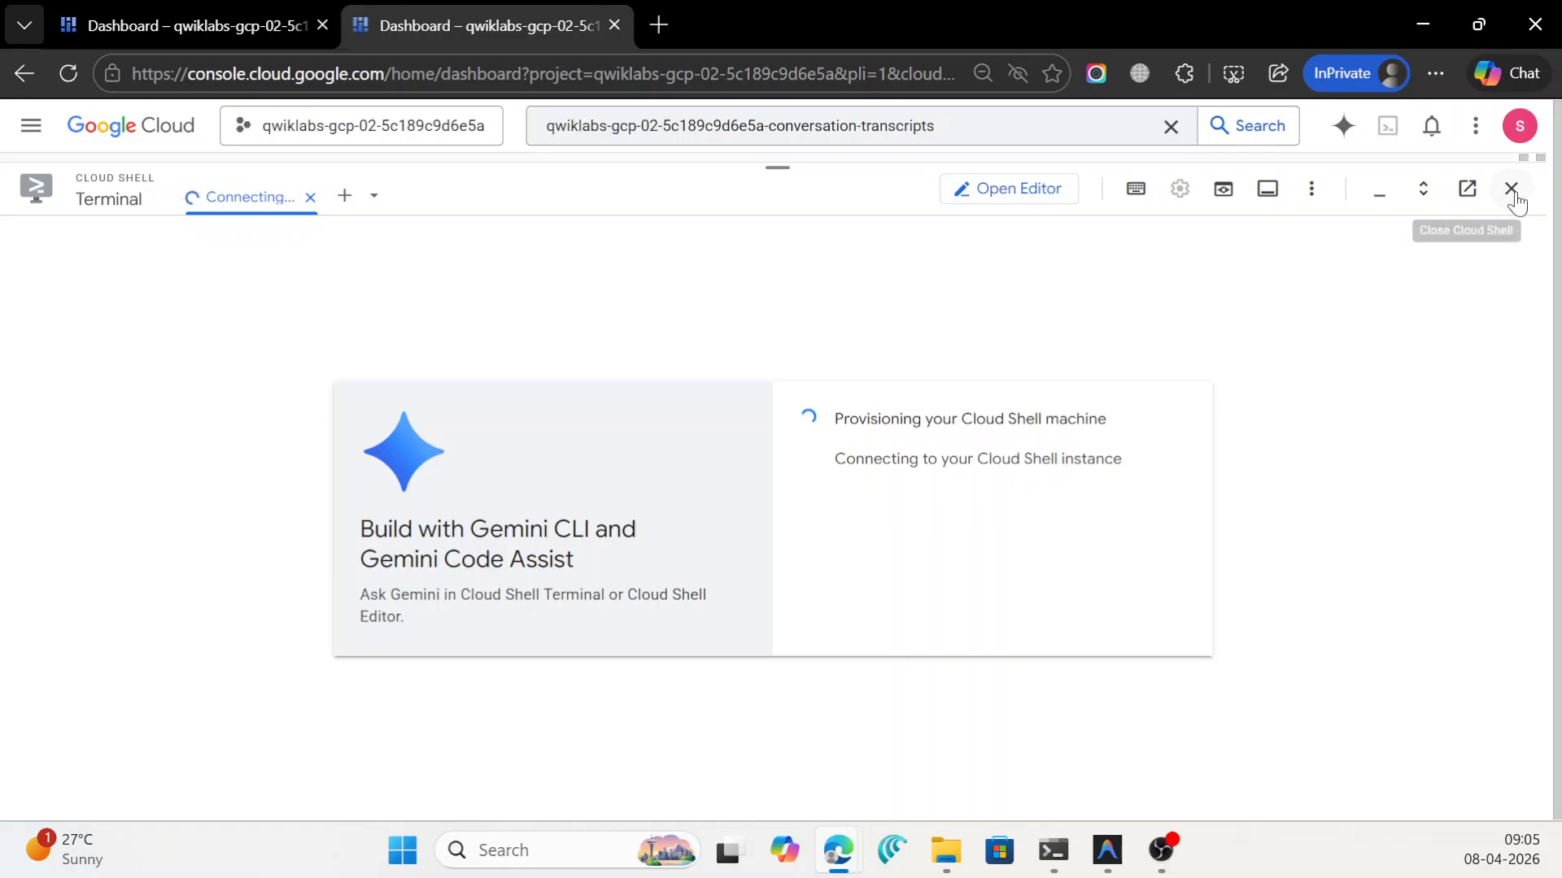
left_click(1513, 189)
left_click(989, 129)
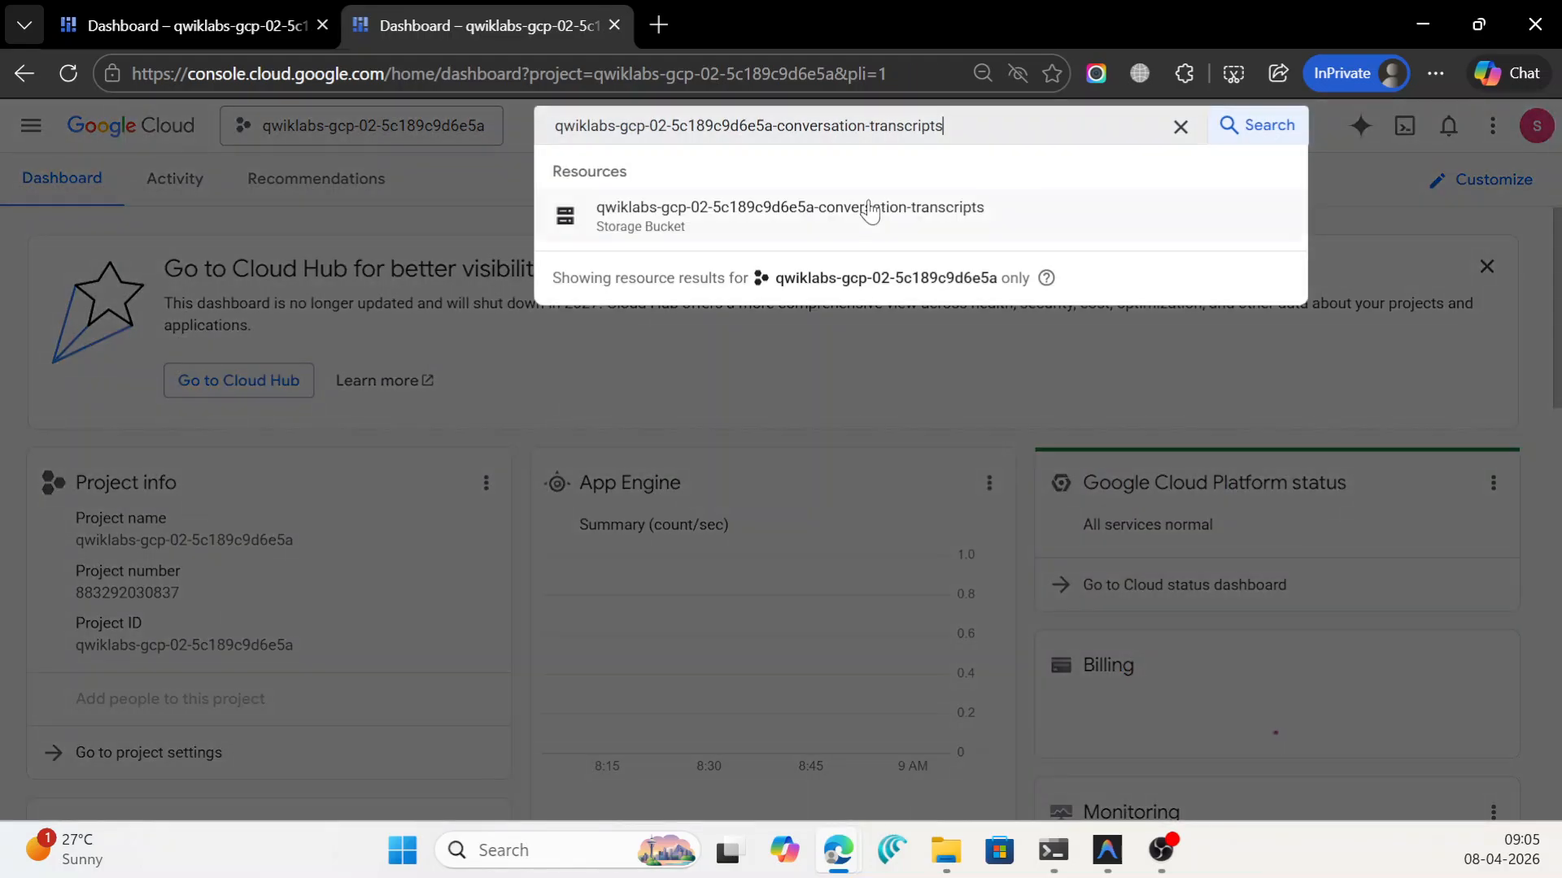
left_click(850, 209)
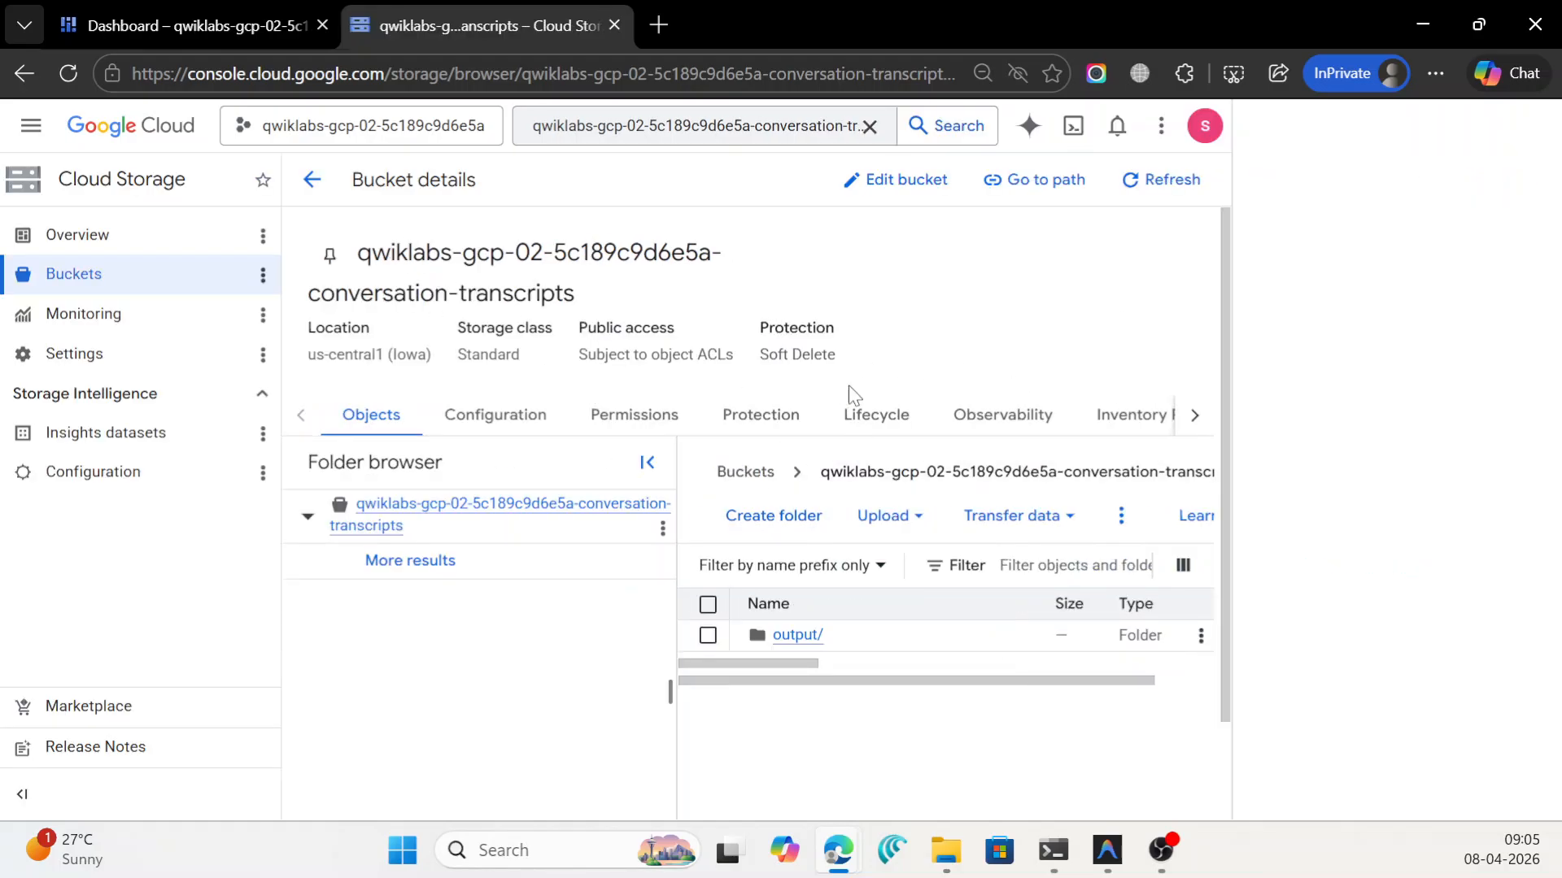
Open chat_0.json from the bucket's output folder, and return to the Task 2 lab instructions.
left_click(794, 635)
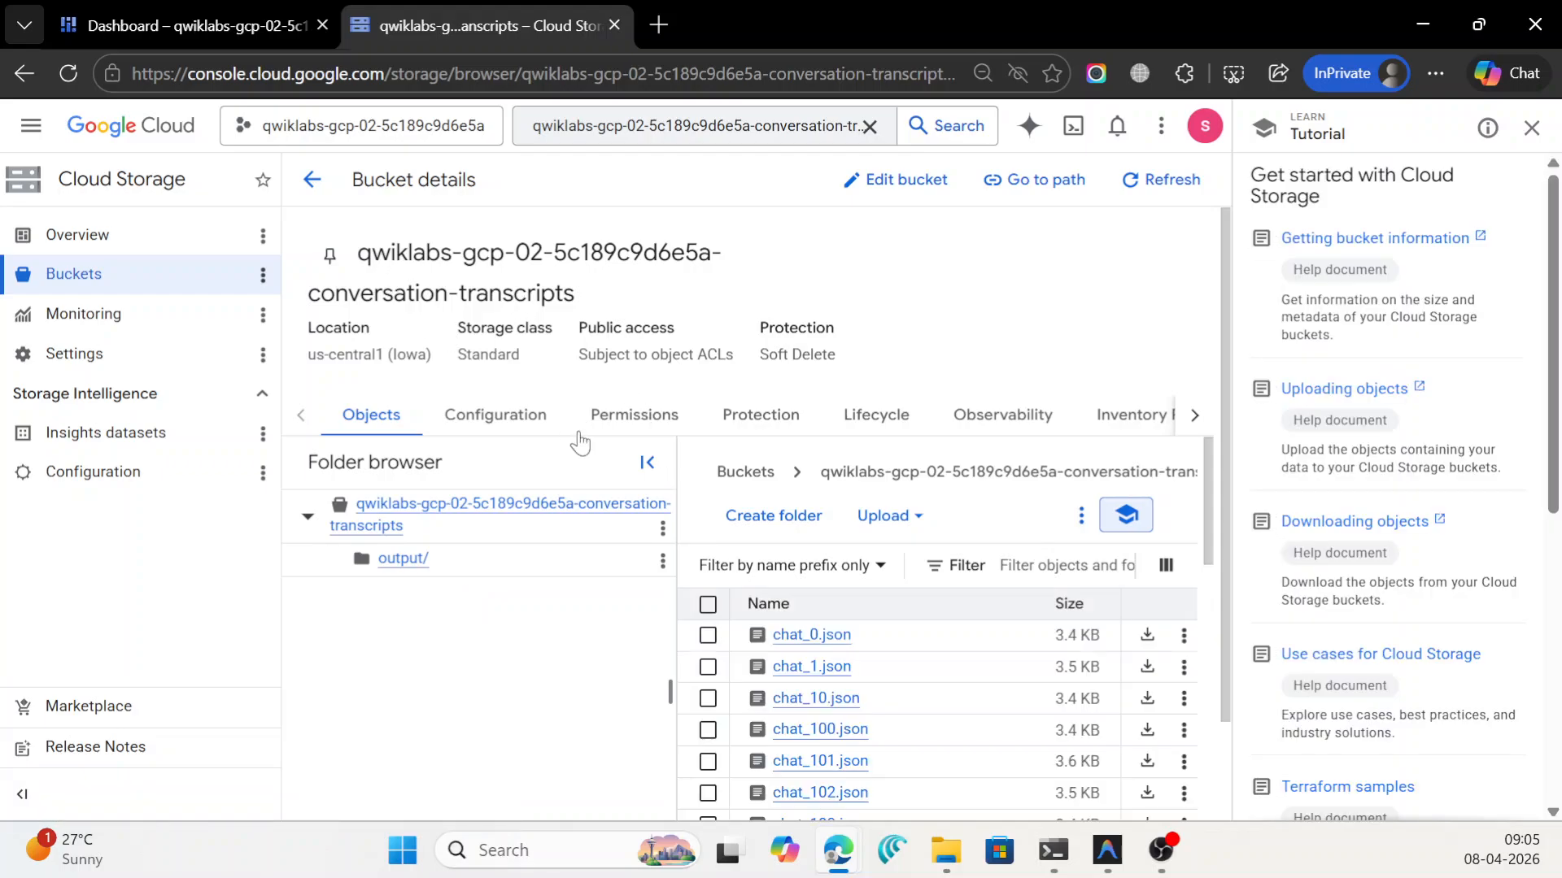
left_click(806, 635)
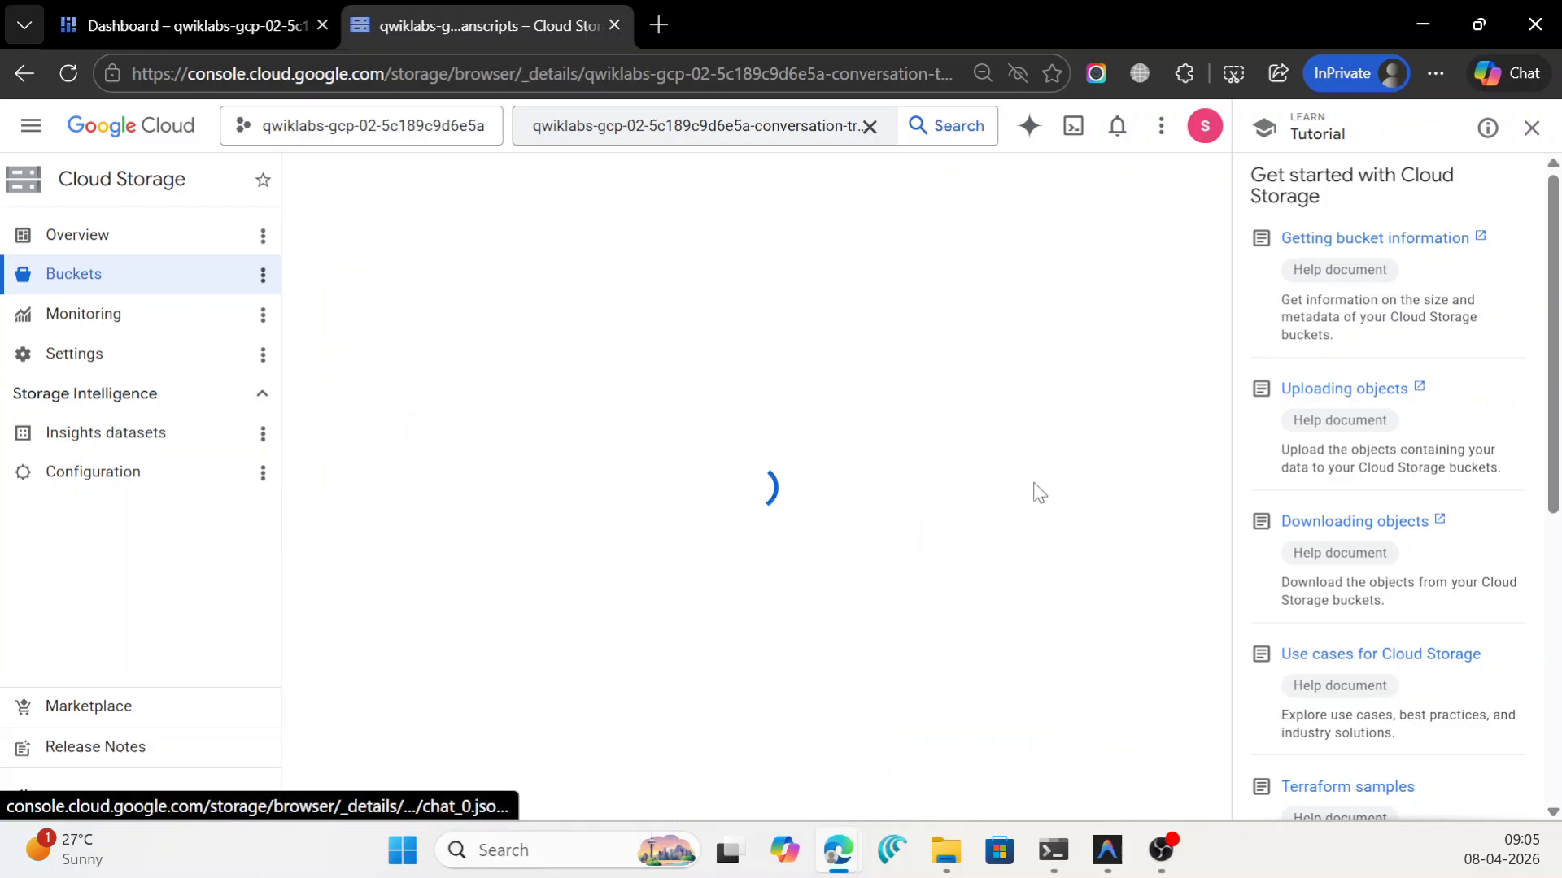
left_click(1415, 8)
scroll(759, 537, "down", 1)
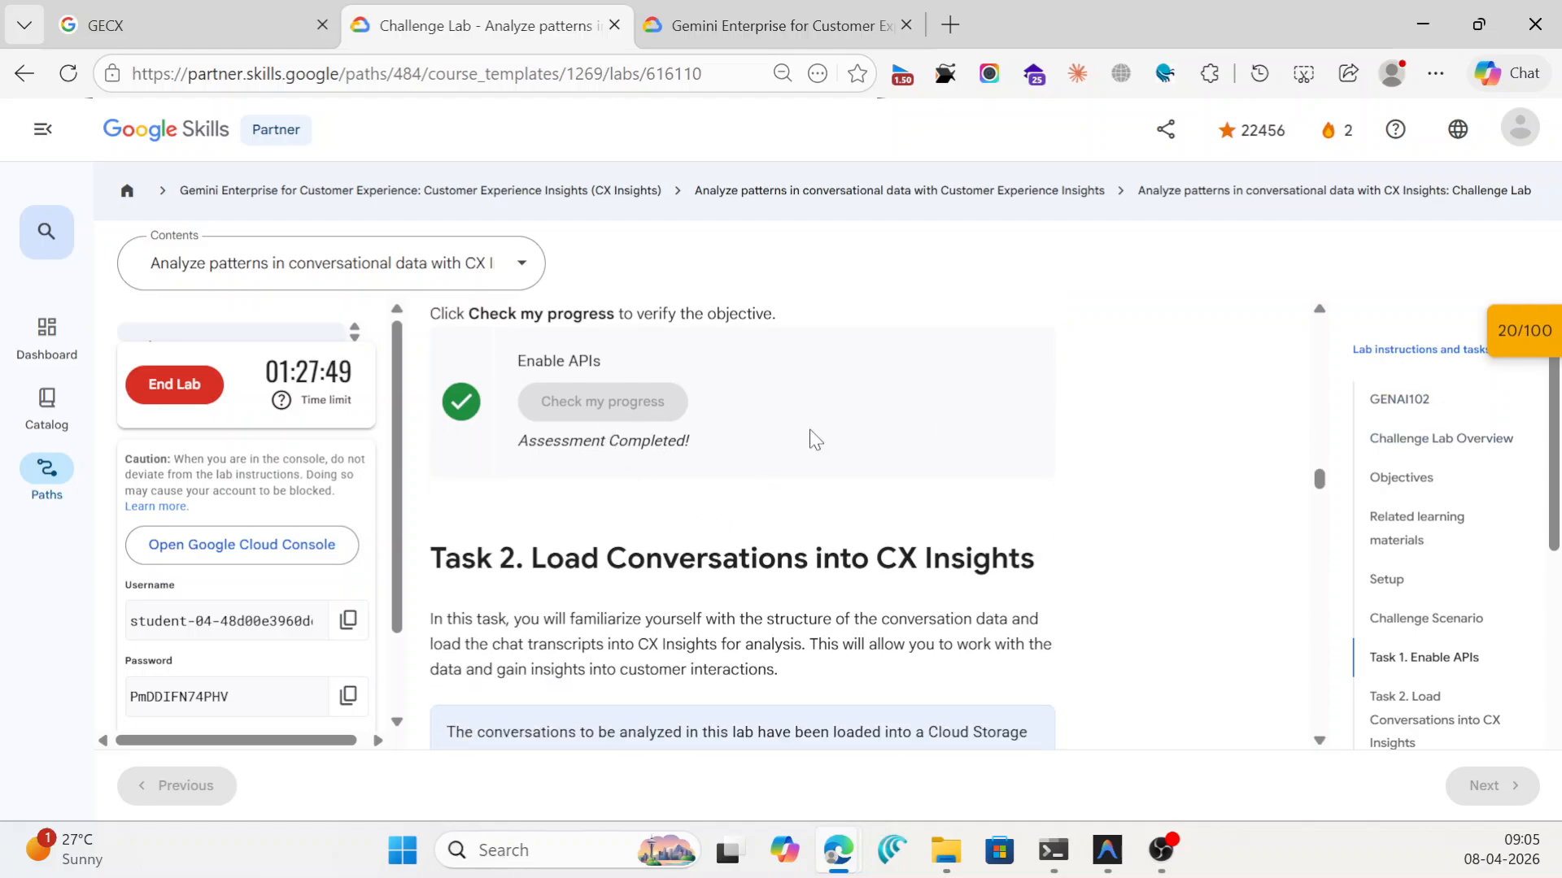
Try answering the mandatory transcript fields question in Task 2 with text, user_id, entries and start_timestamp_usec, and submit it.
scroll(815, 440, "down", 4)
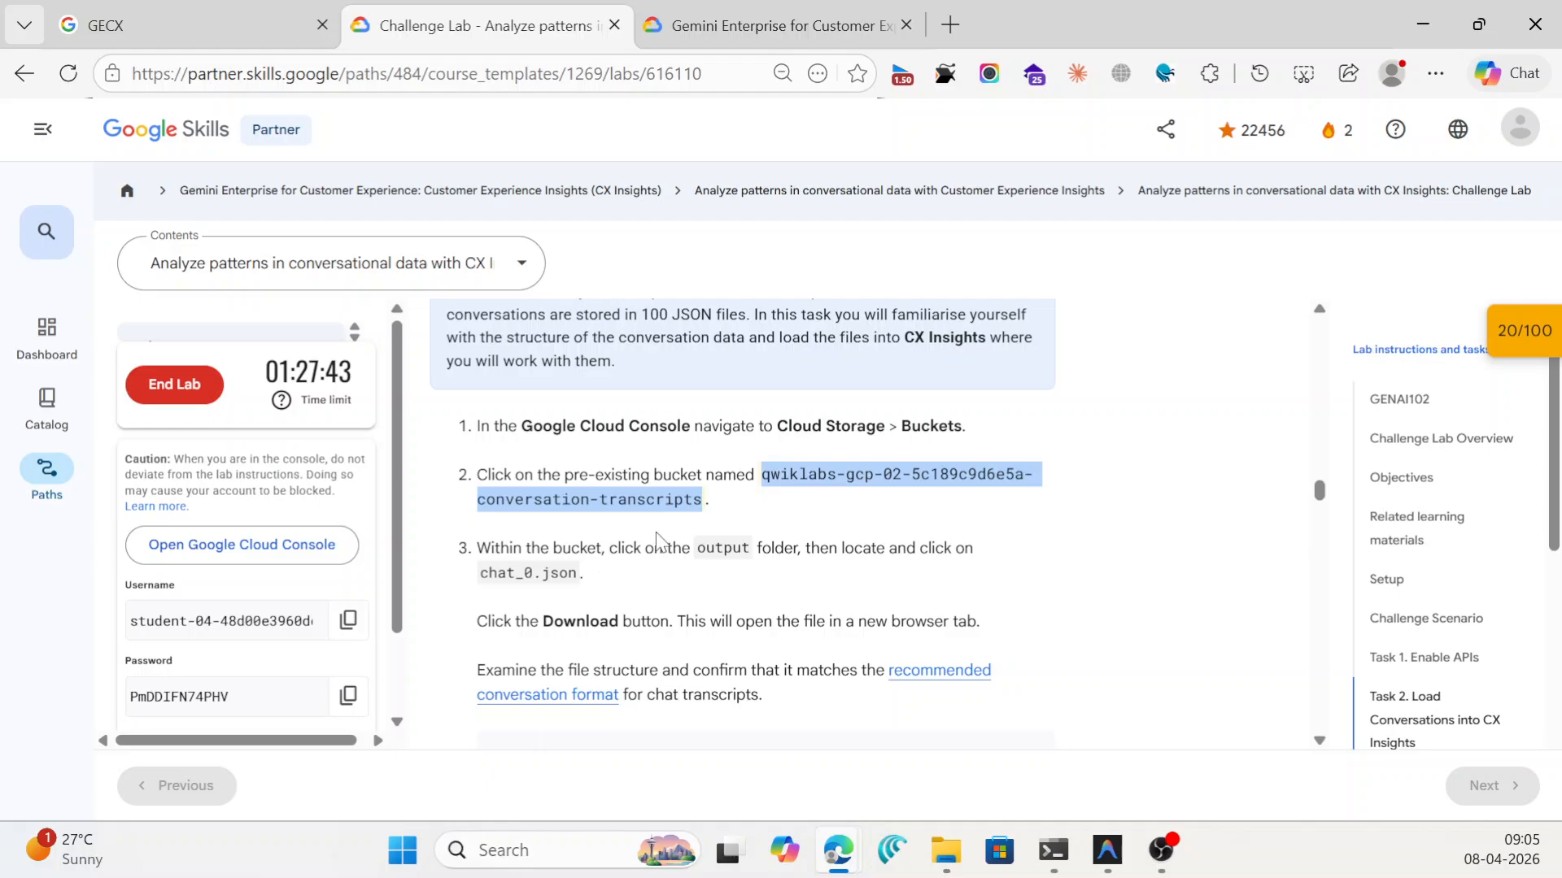
scroll(657, 541, "down", 1)
scroll(749, 492, "down", 2)
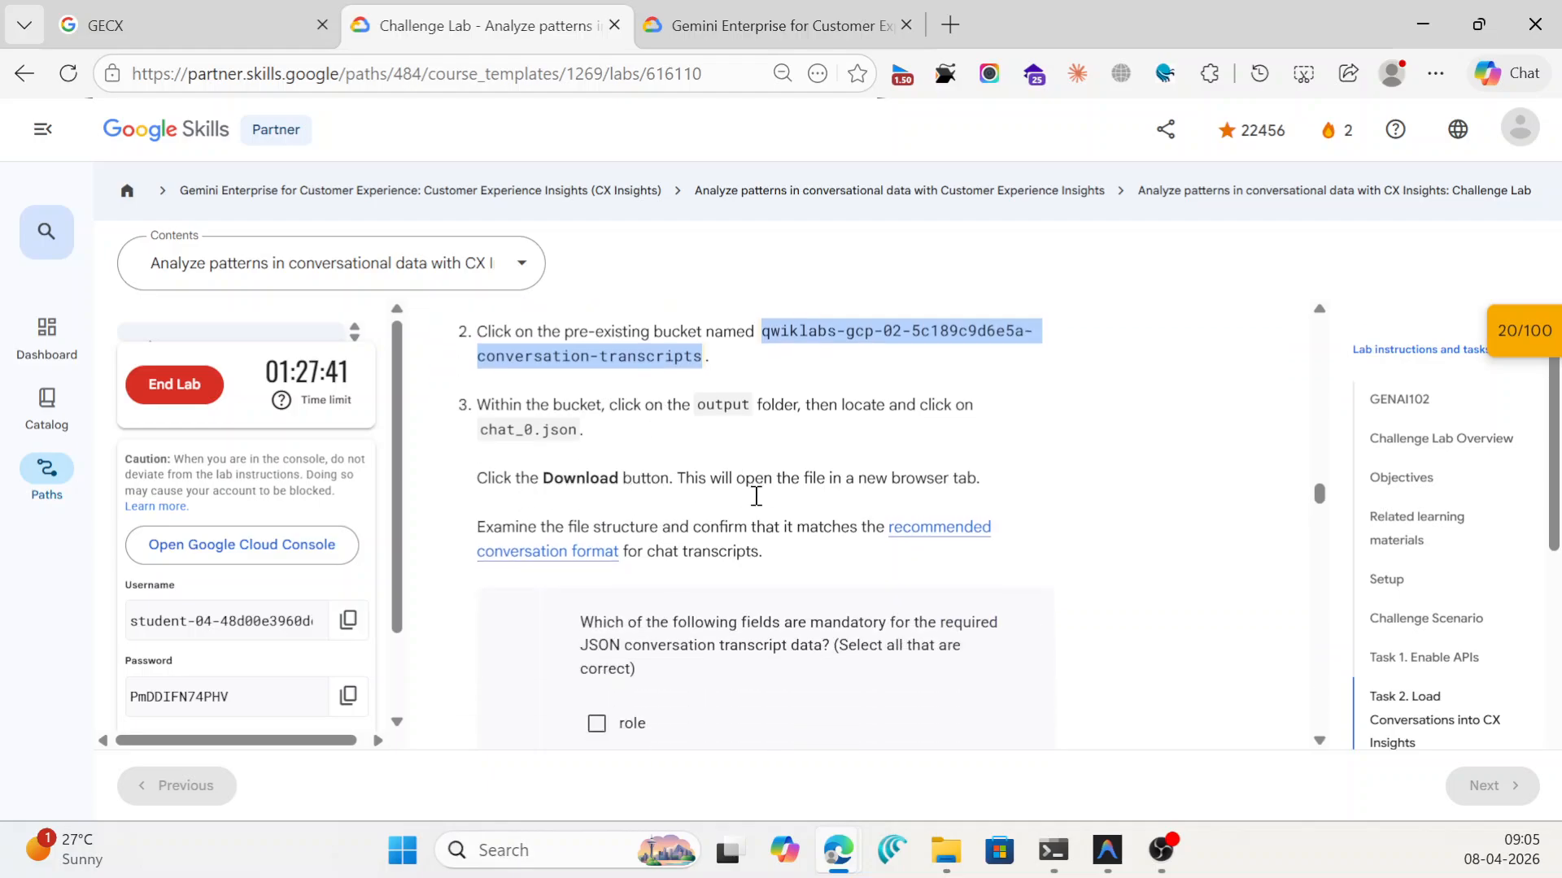
scroll(700, 534, "down", 1)
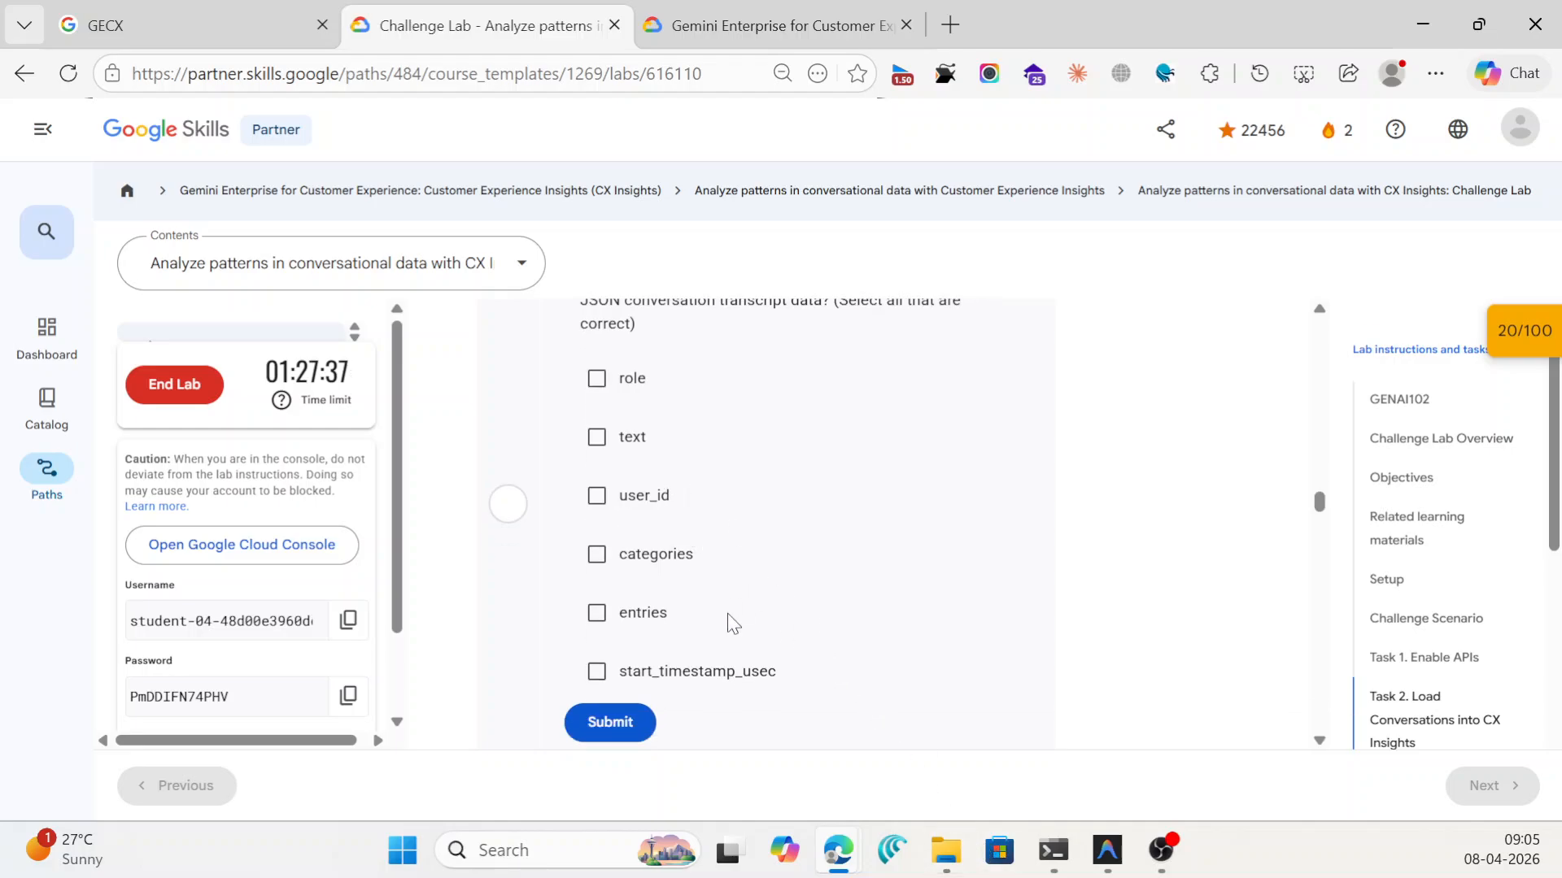
left_click(596, 671)
left_click(597, 614)
left_click(598, 497)
left_click(597, 496)
left_click(597, 437)
left_click(602, 383)
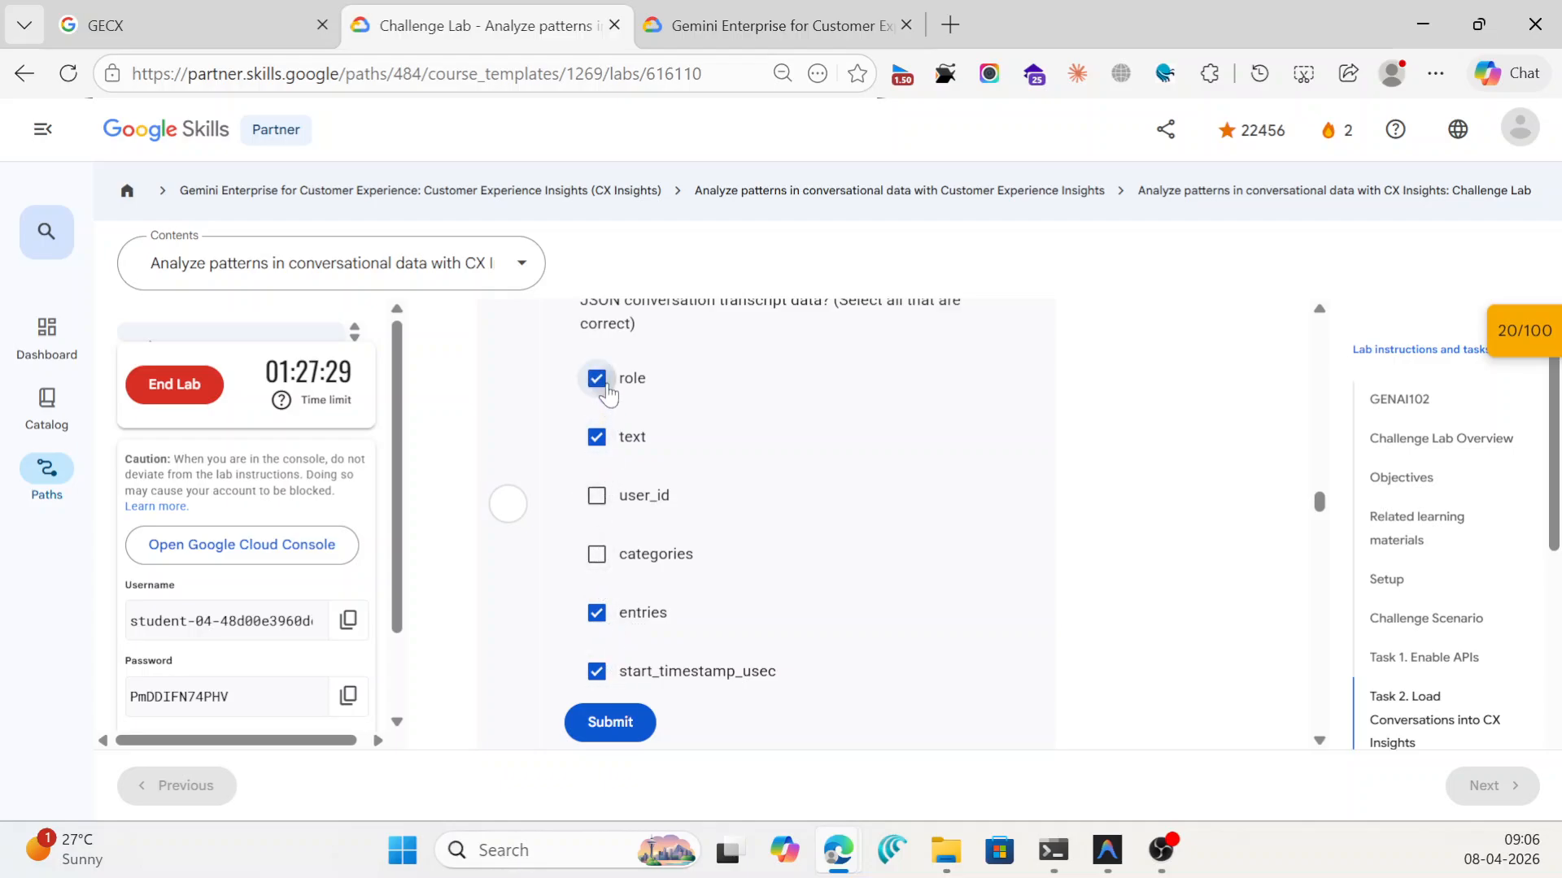
left_click(600, 381)
left_click(597, 497)
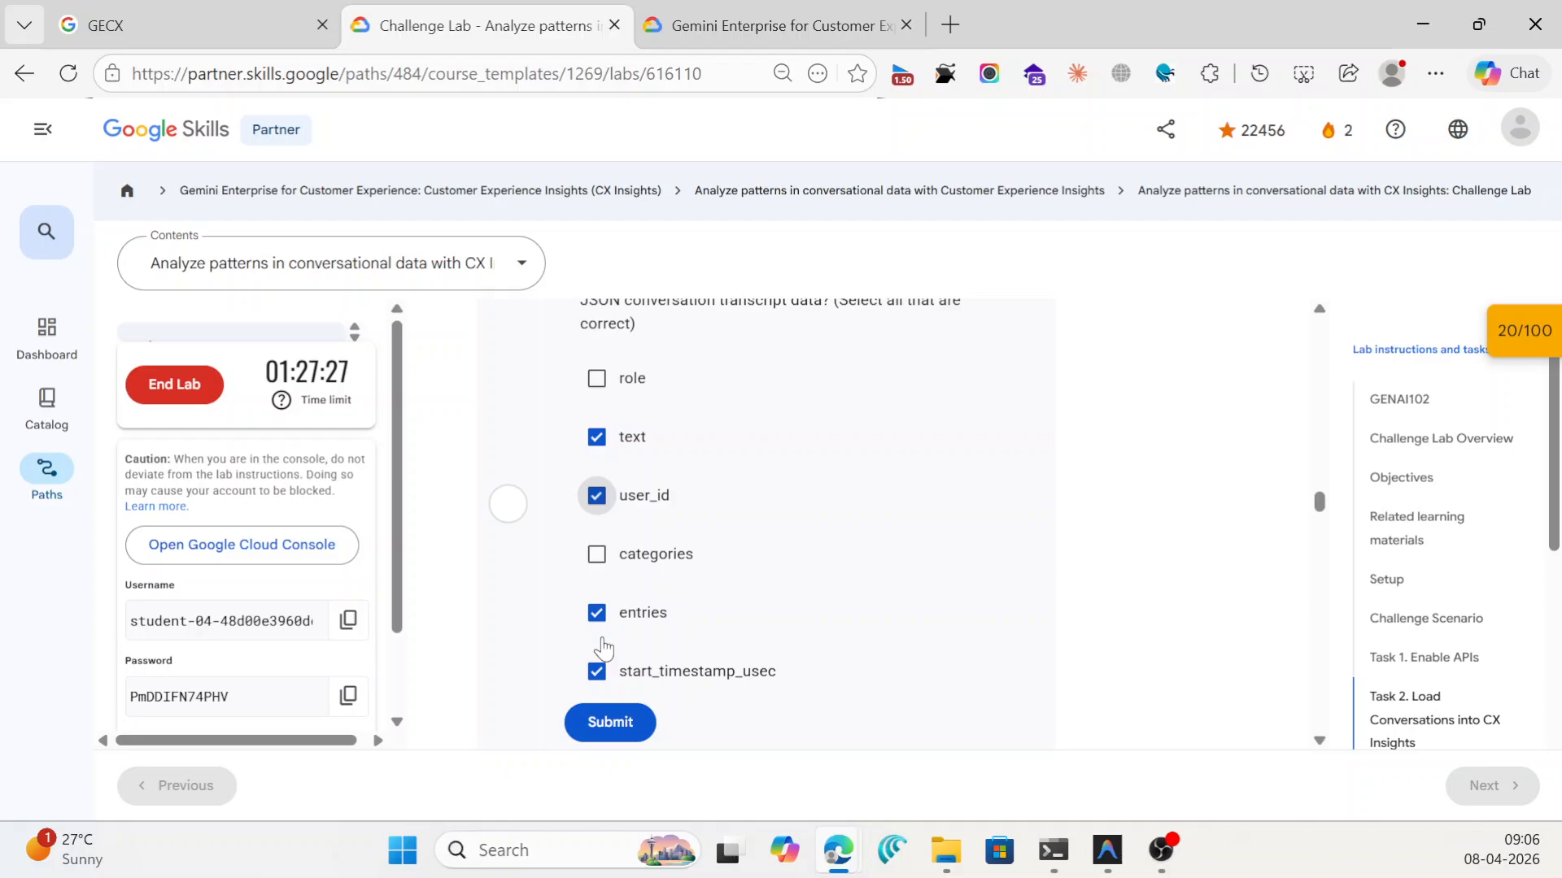
left_click(610, 721)
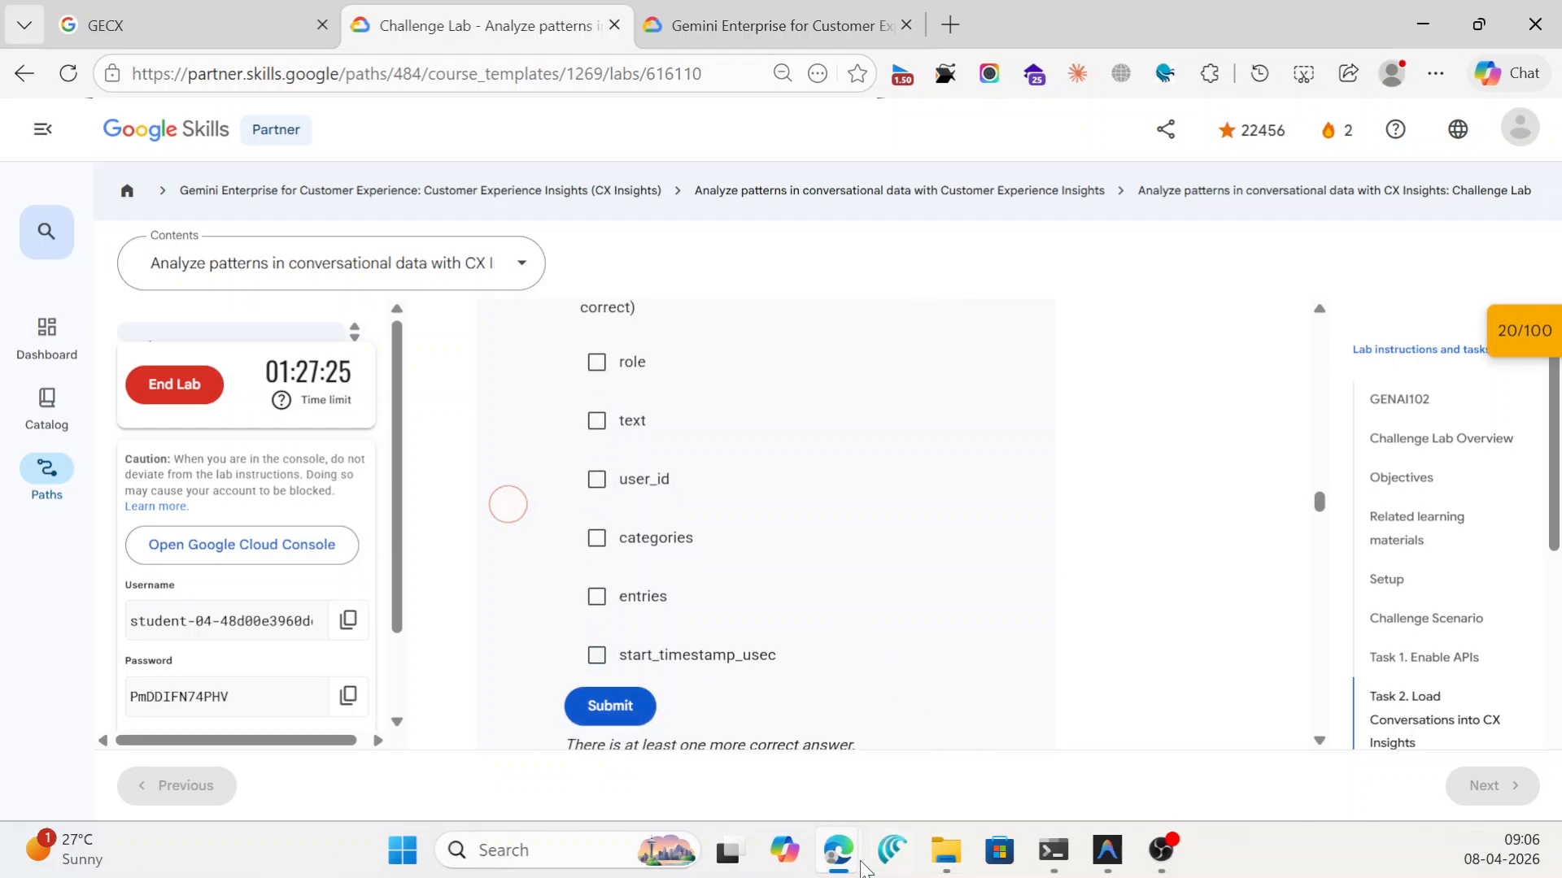
Examine the JSON contents of chat_0.json using the Cloud Storage download, and return to the lab question.
mouse_move(864, 870)
left_click(1502, 731)
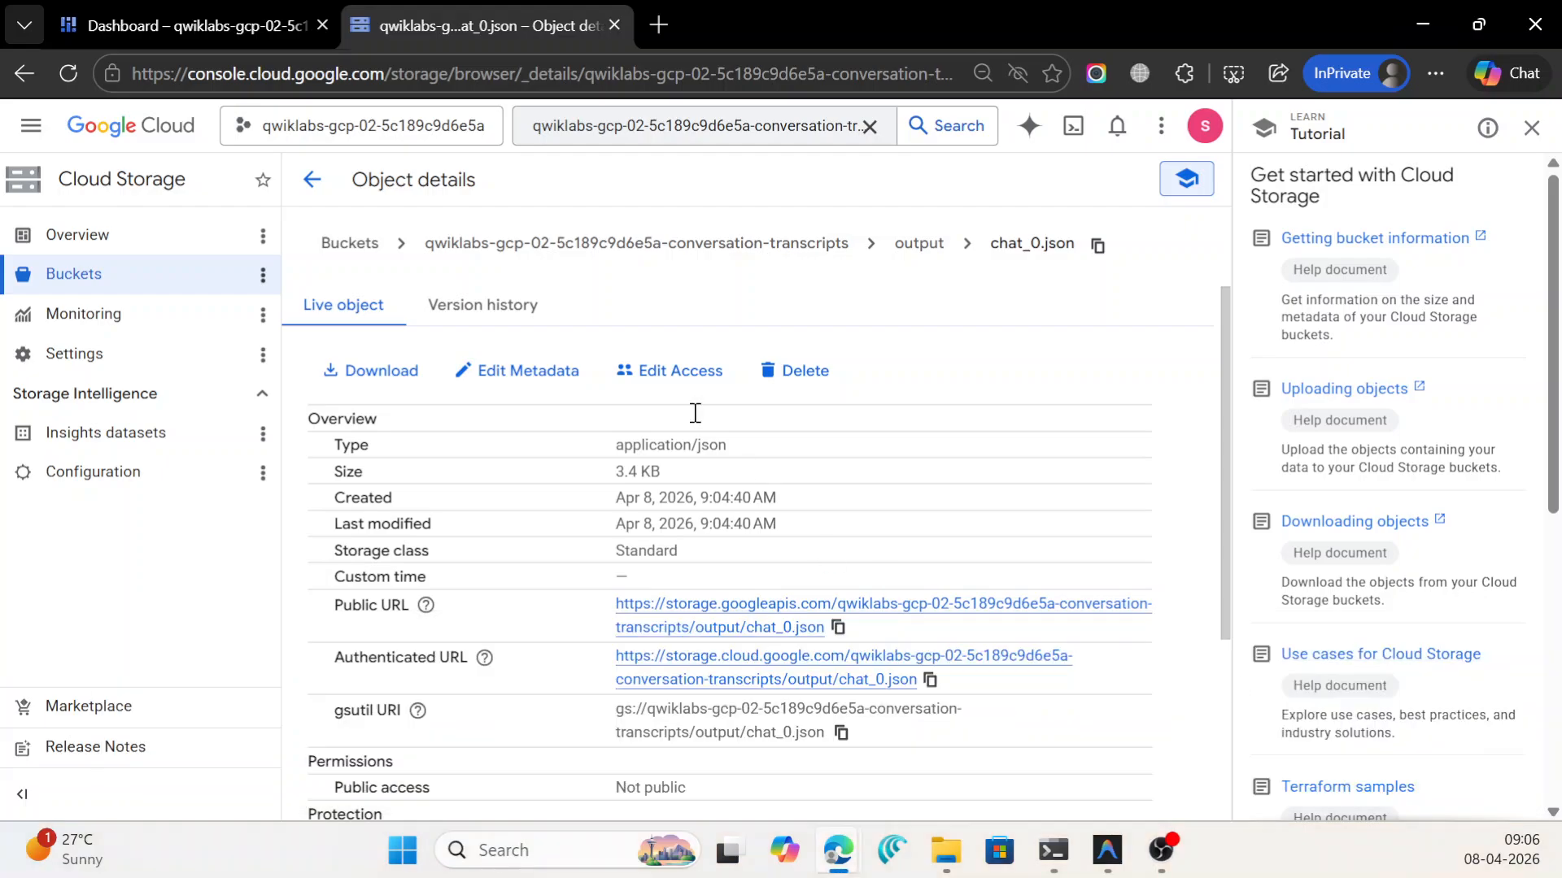
left_click(415, 371)
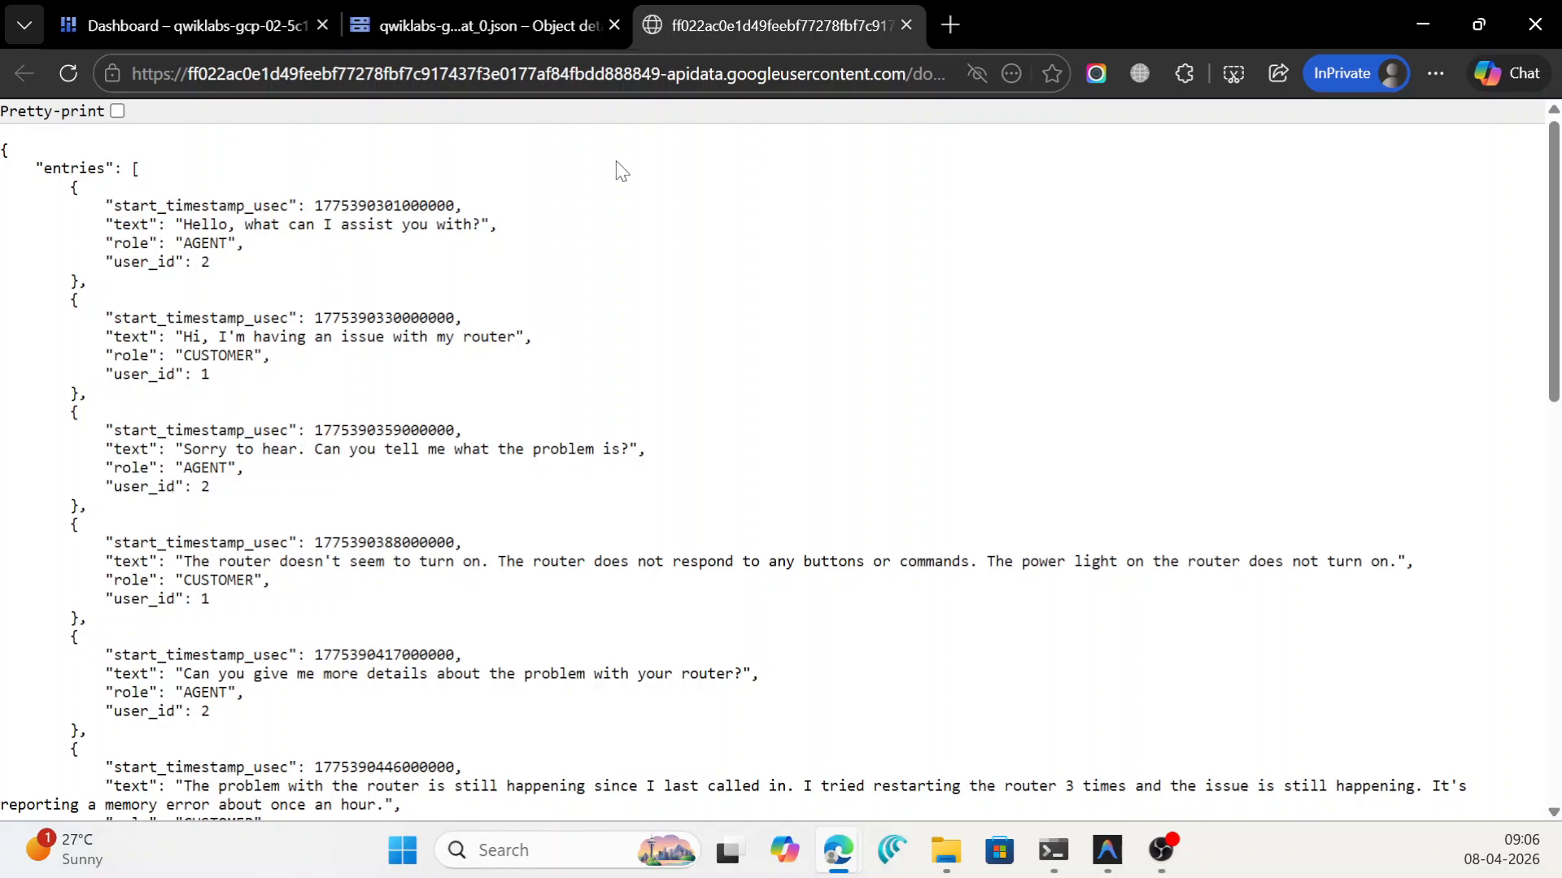
left_click(1417, 21)
Answer the mandatory transcript fields question with role, text, user_id, entries and start_timestamp_usec, and submit it.
left_click(596, 361)
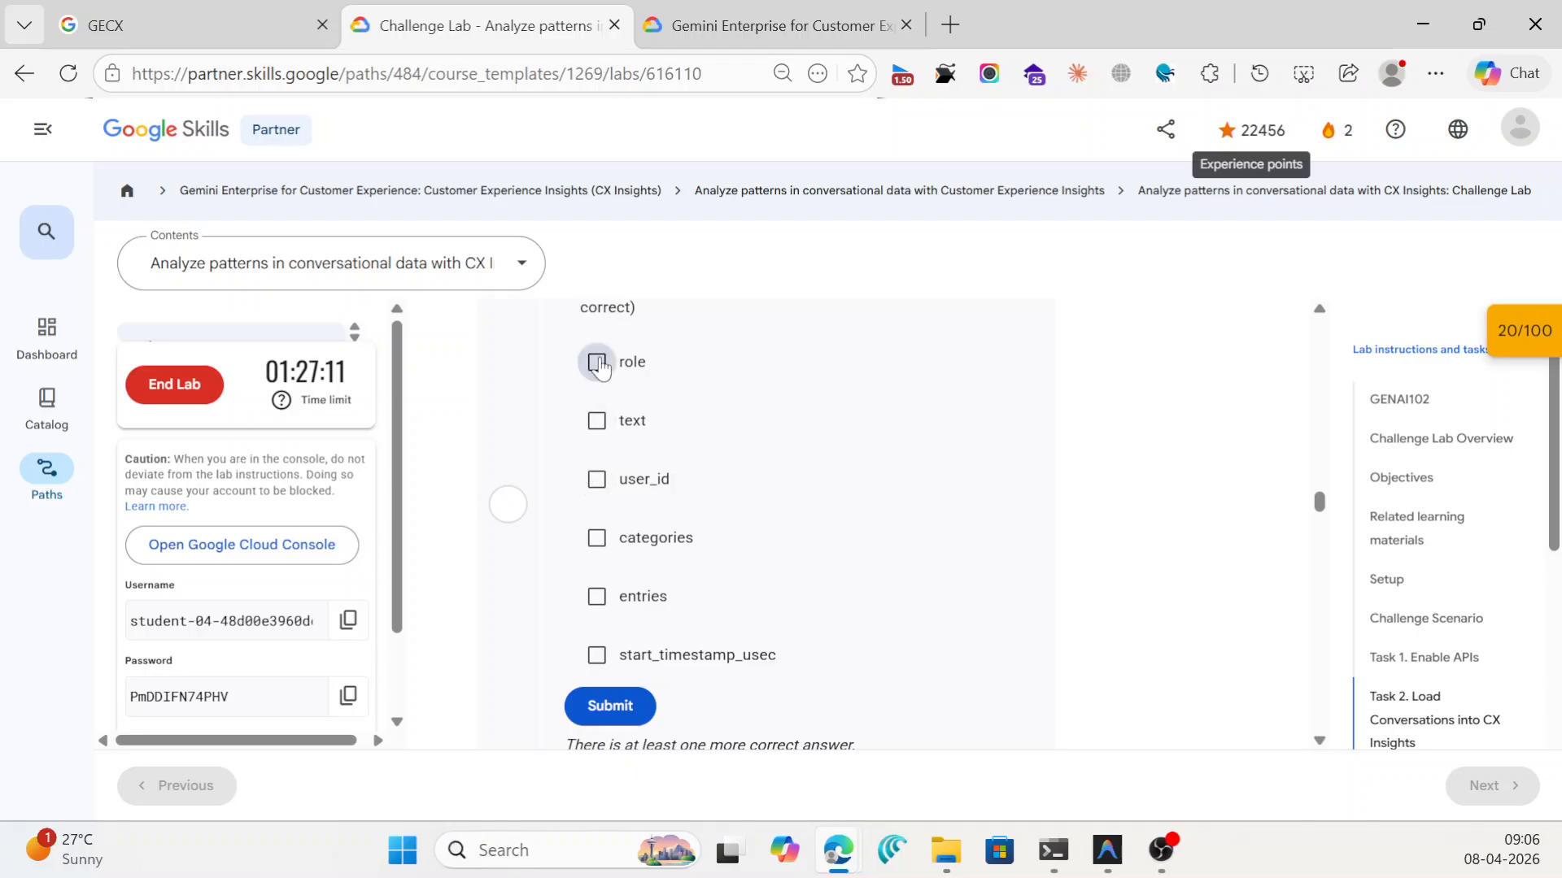
left_click(596, 440)
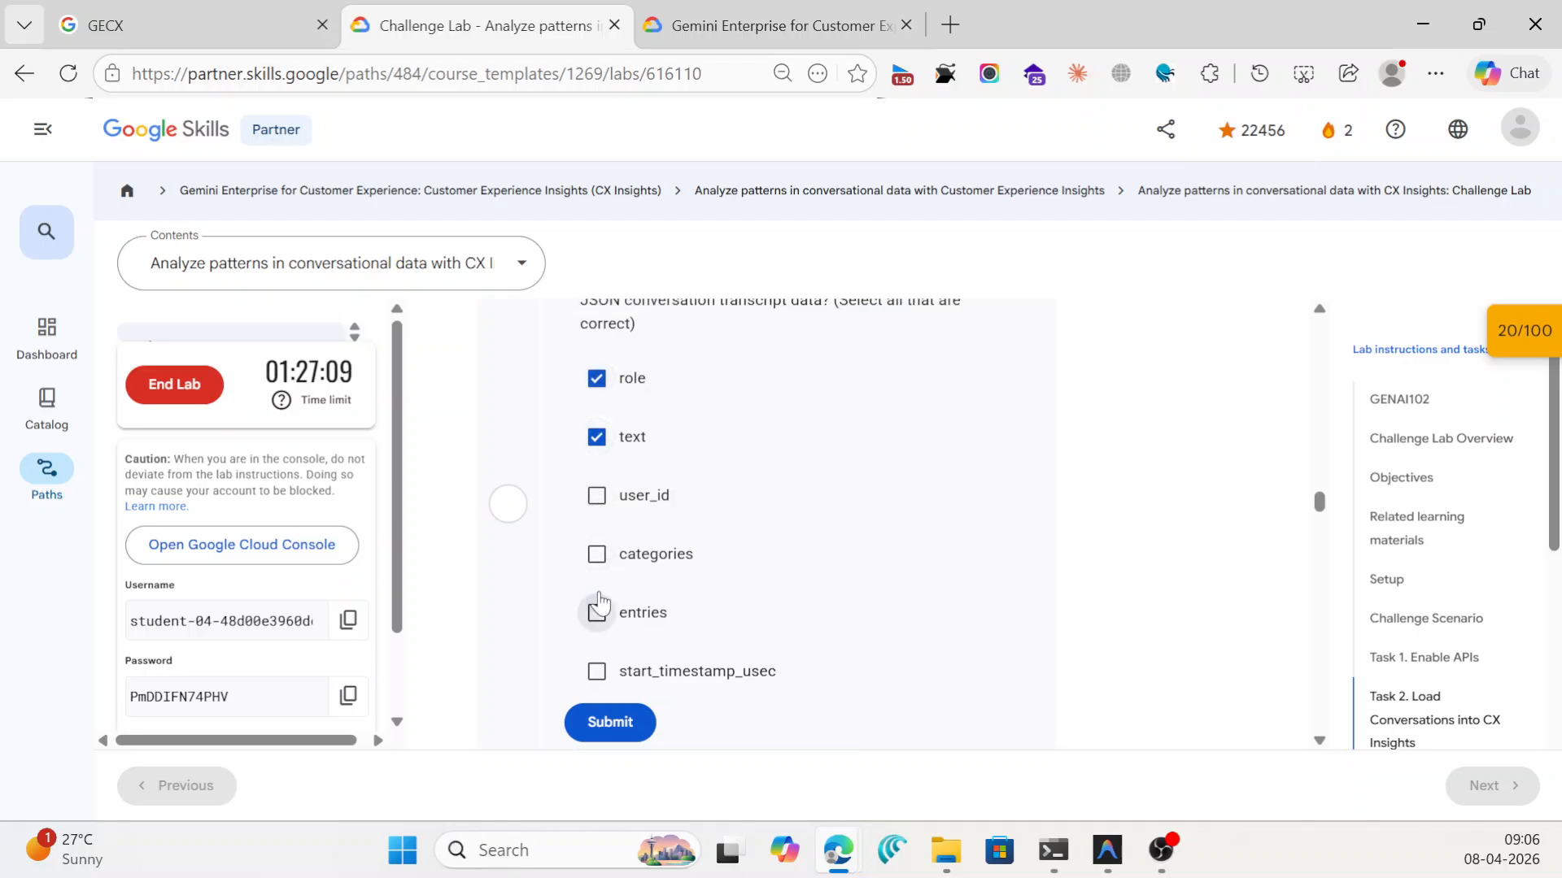
left_click(596, 612)
left_click(596, 671)
left_click(596, 495)
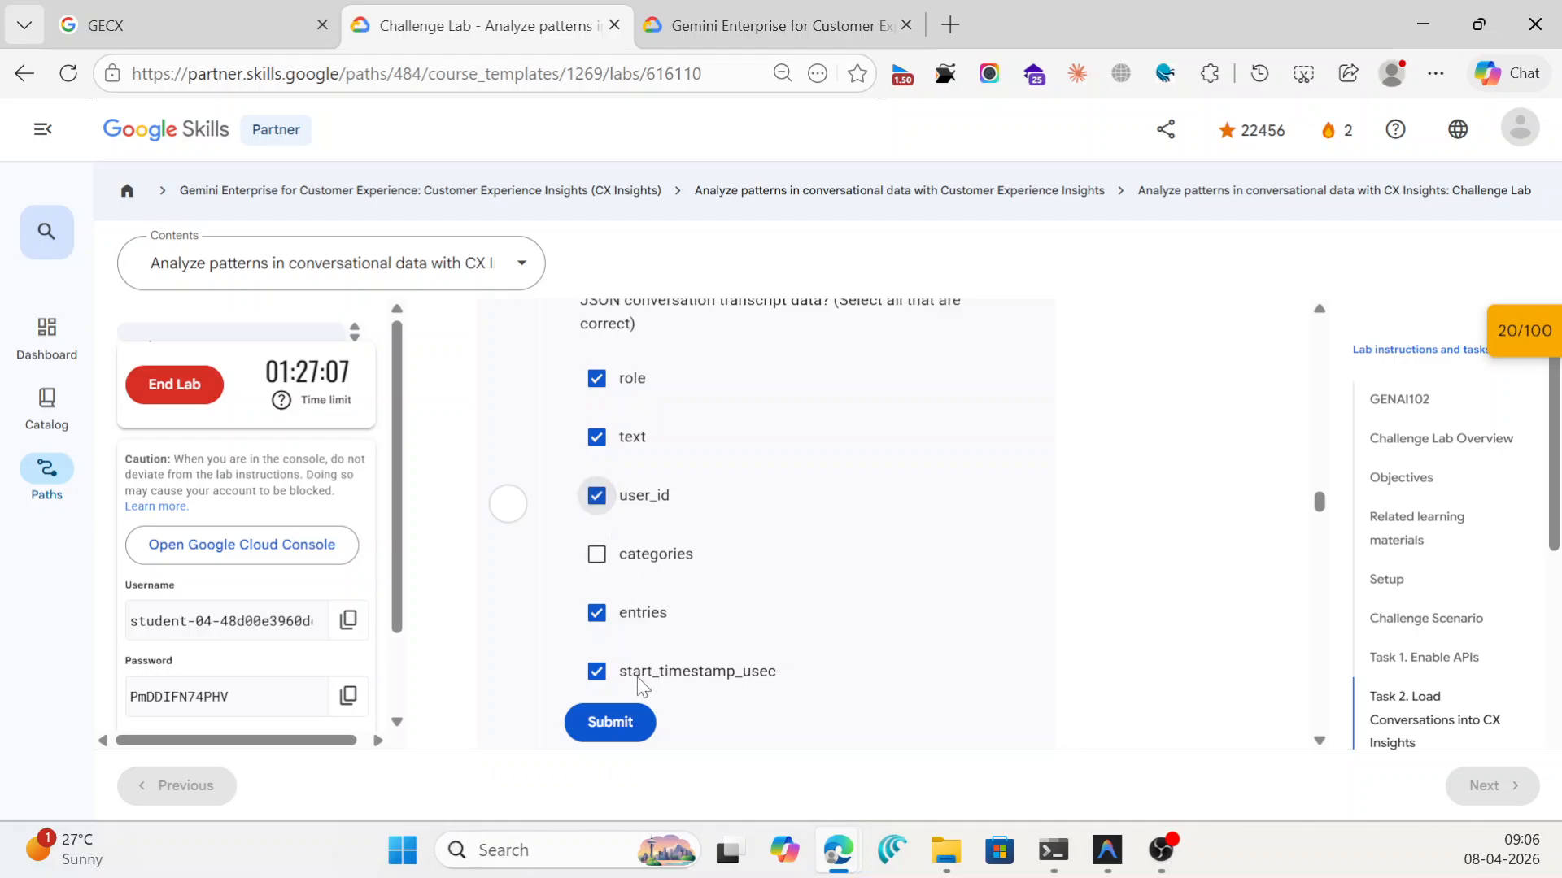
left_click(622, 720)
Open the CX Insights link from step 4 of Task 2 in the InPrivate window.
scroll(772, 558, "down", 3)
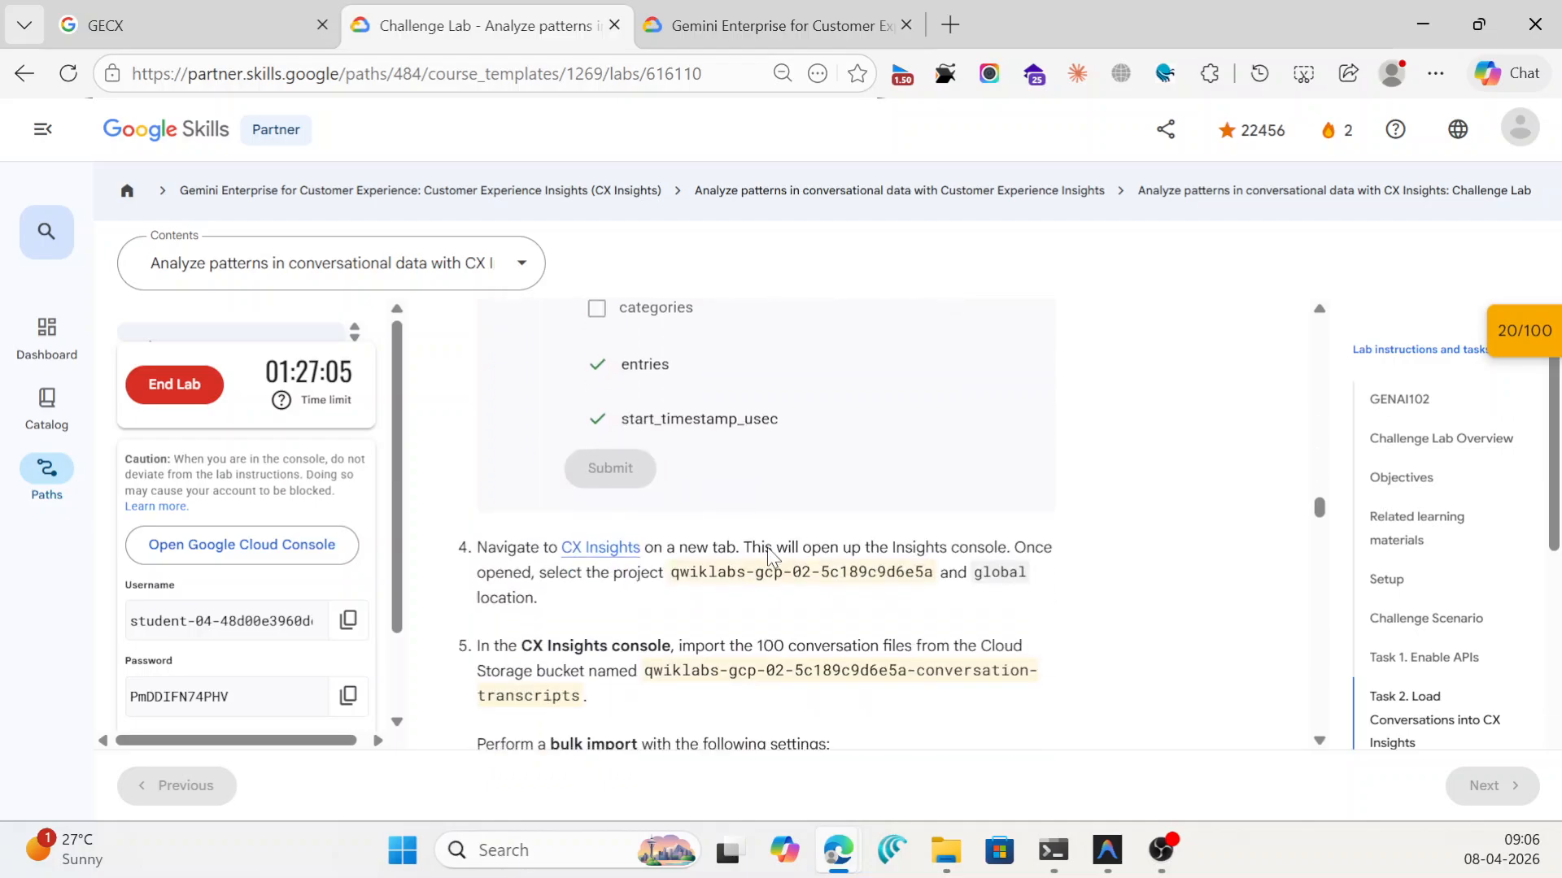
right_click(627, 553)
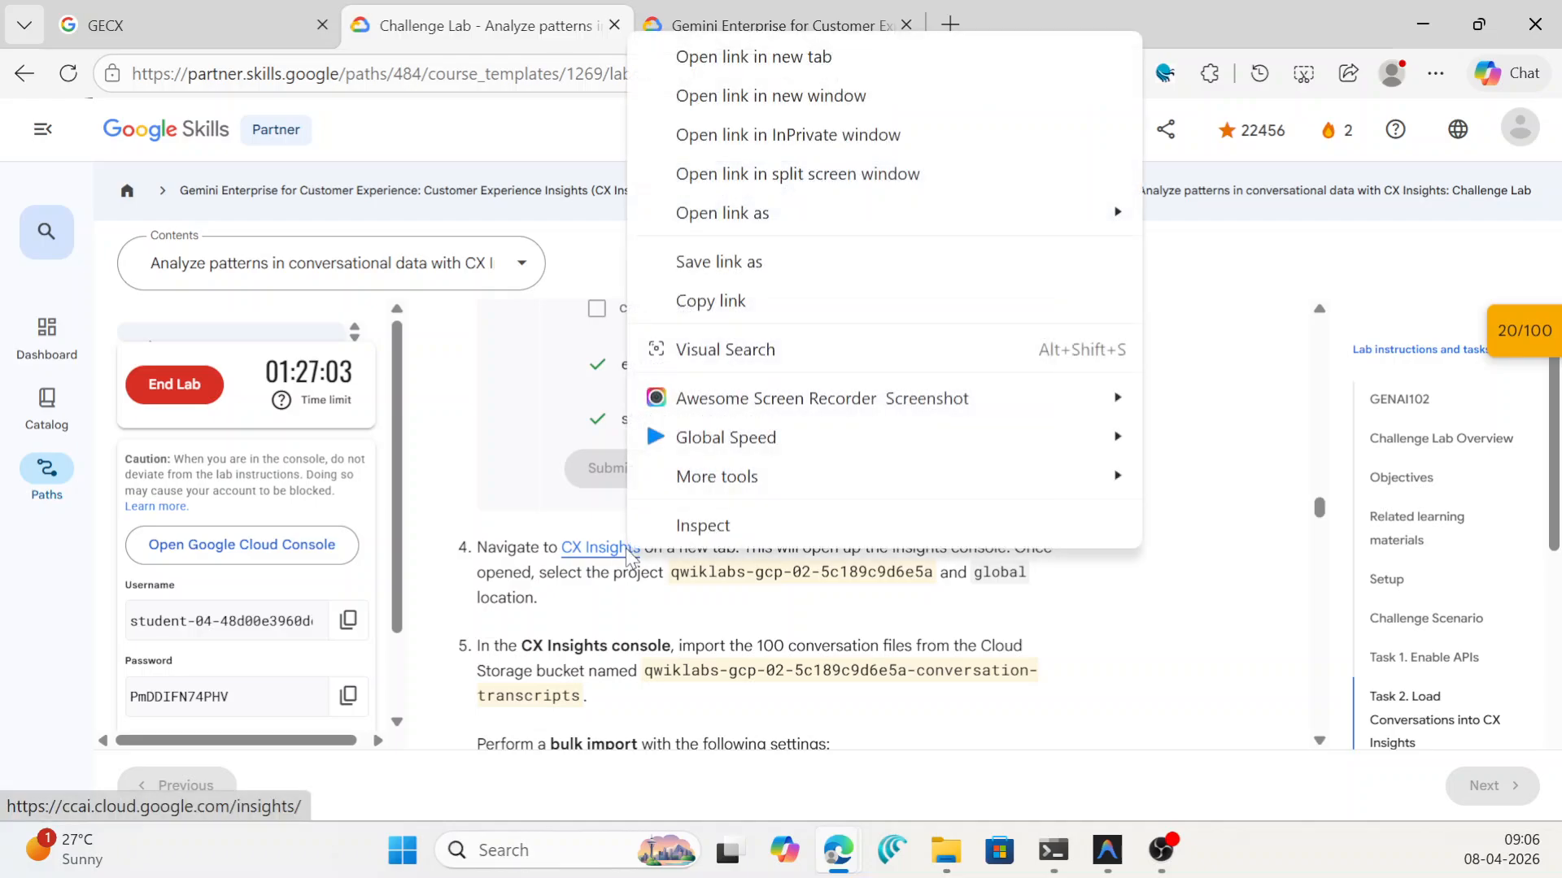
left_click(835, 129)
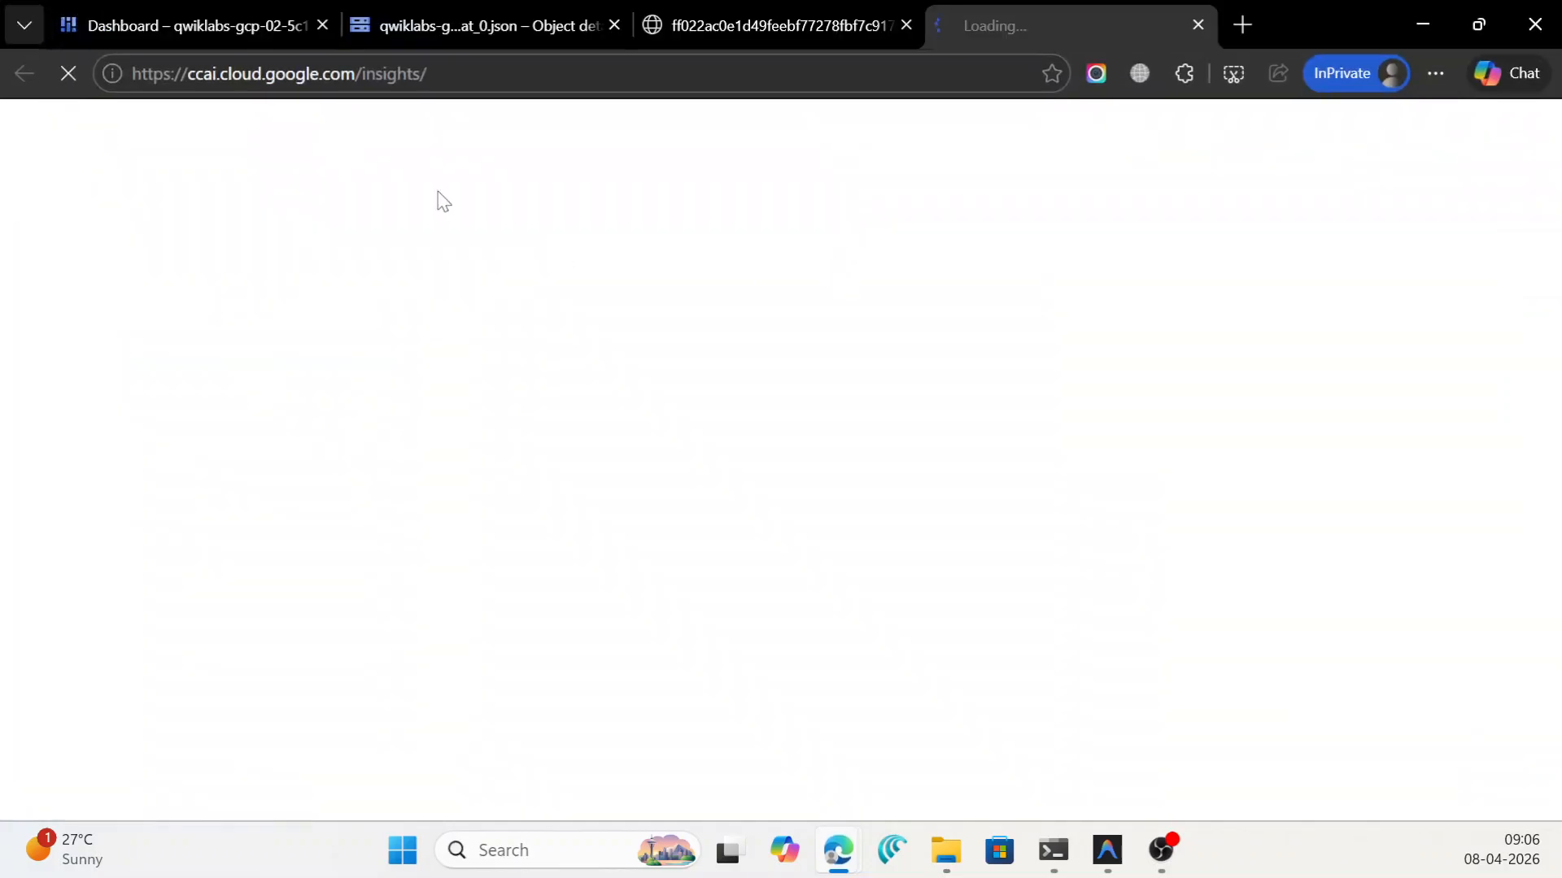
Return to the lab instructions and copy the Transcript URI value from the bulk import settings table.
left_click(1404, 24)
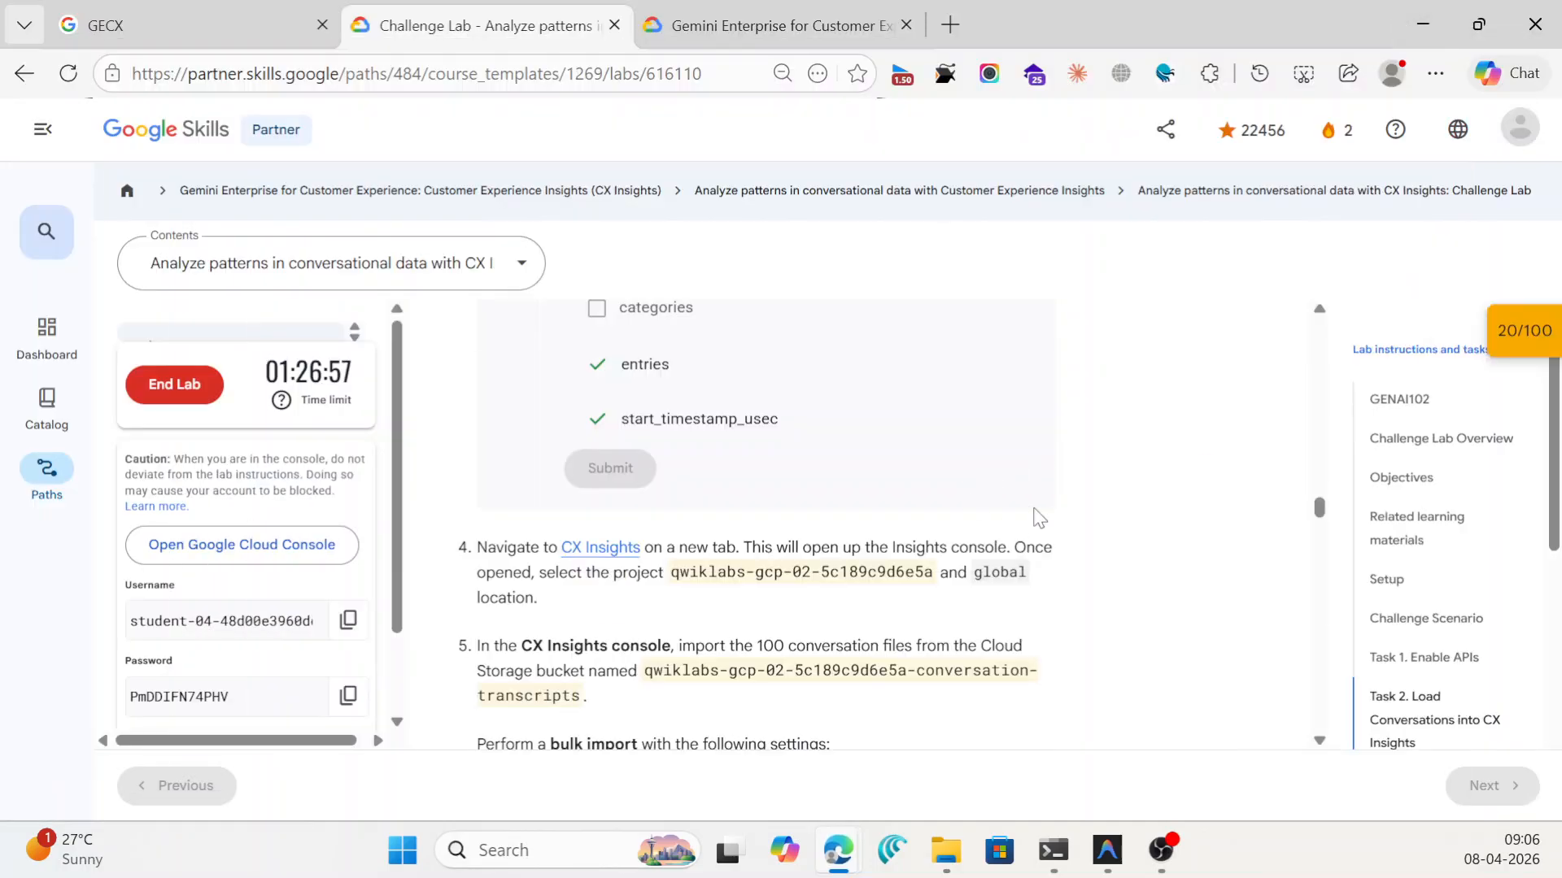
scroll(953, 536, "down", 5)
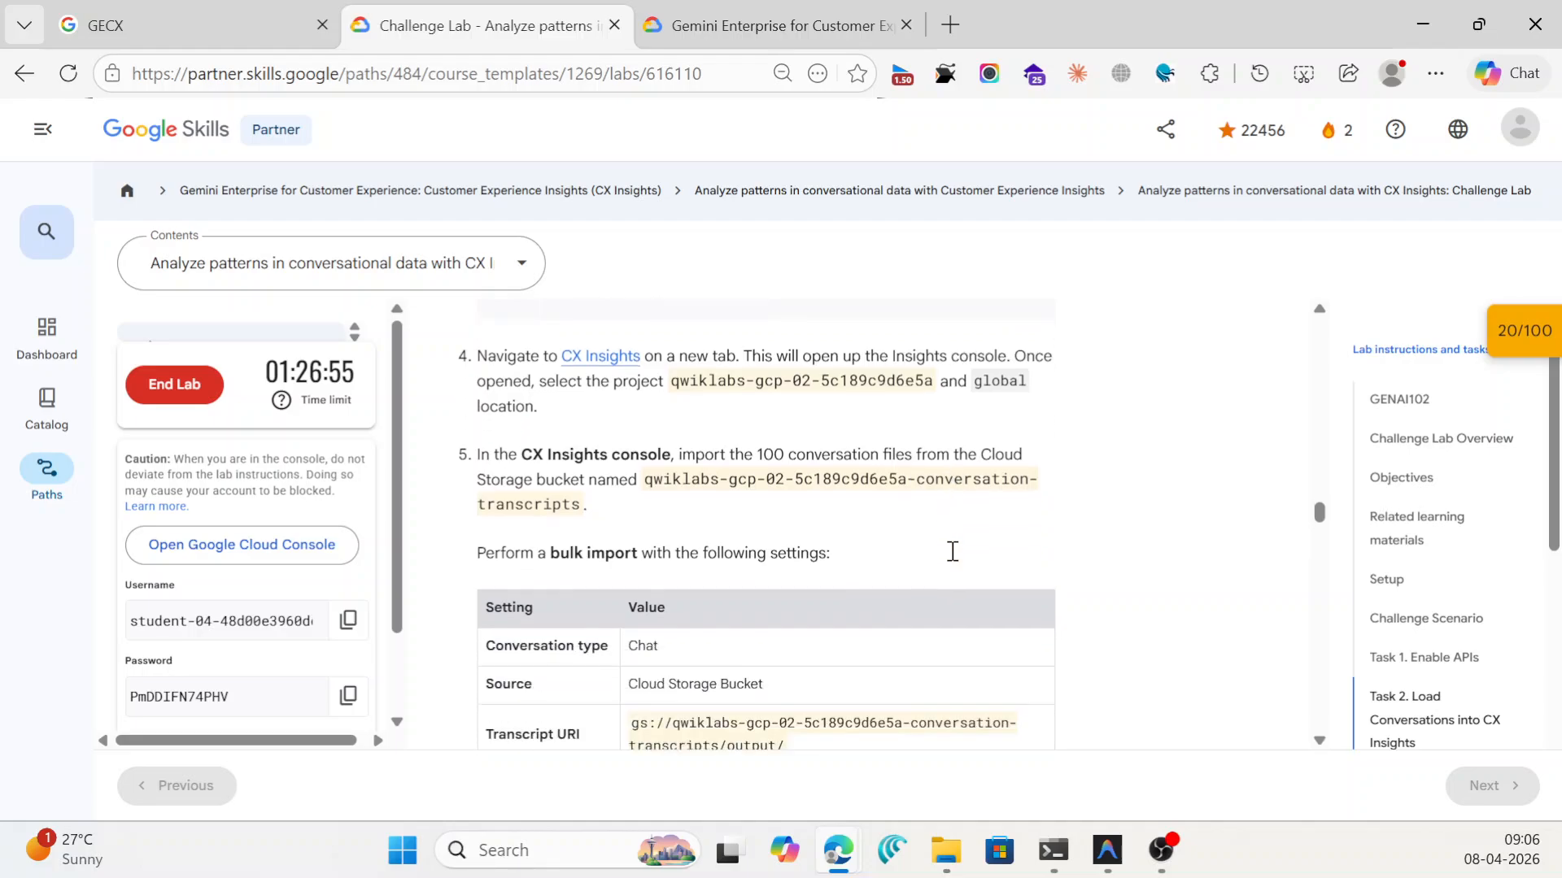
scroll(757, 428, "up", 2)
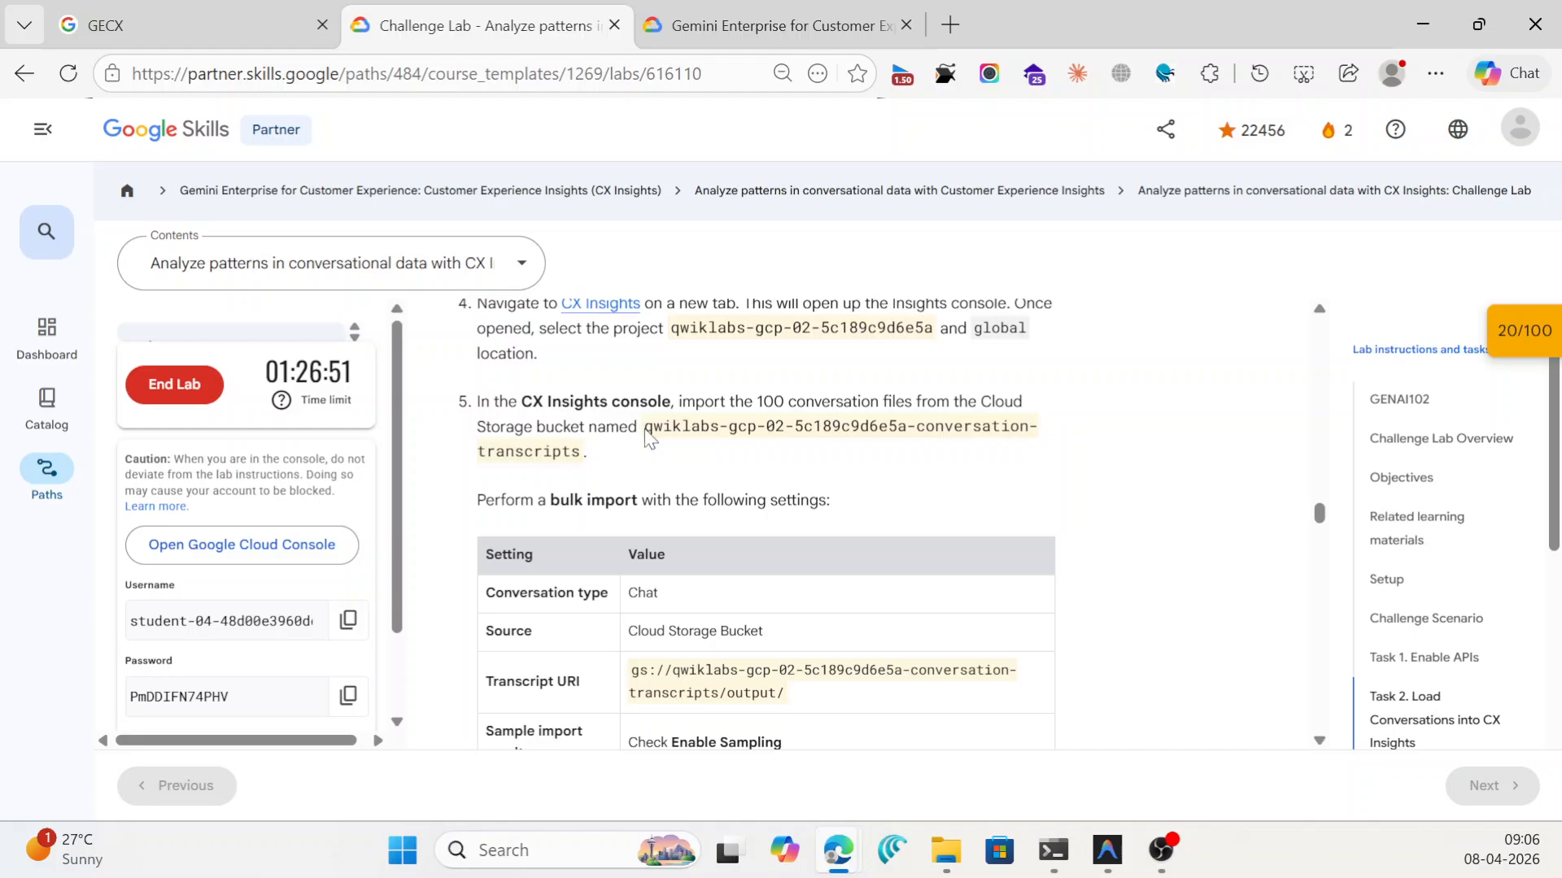
left_click_drag(643, 431, 611, 472)
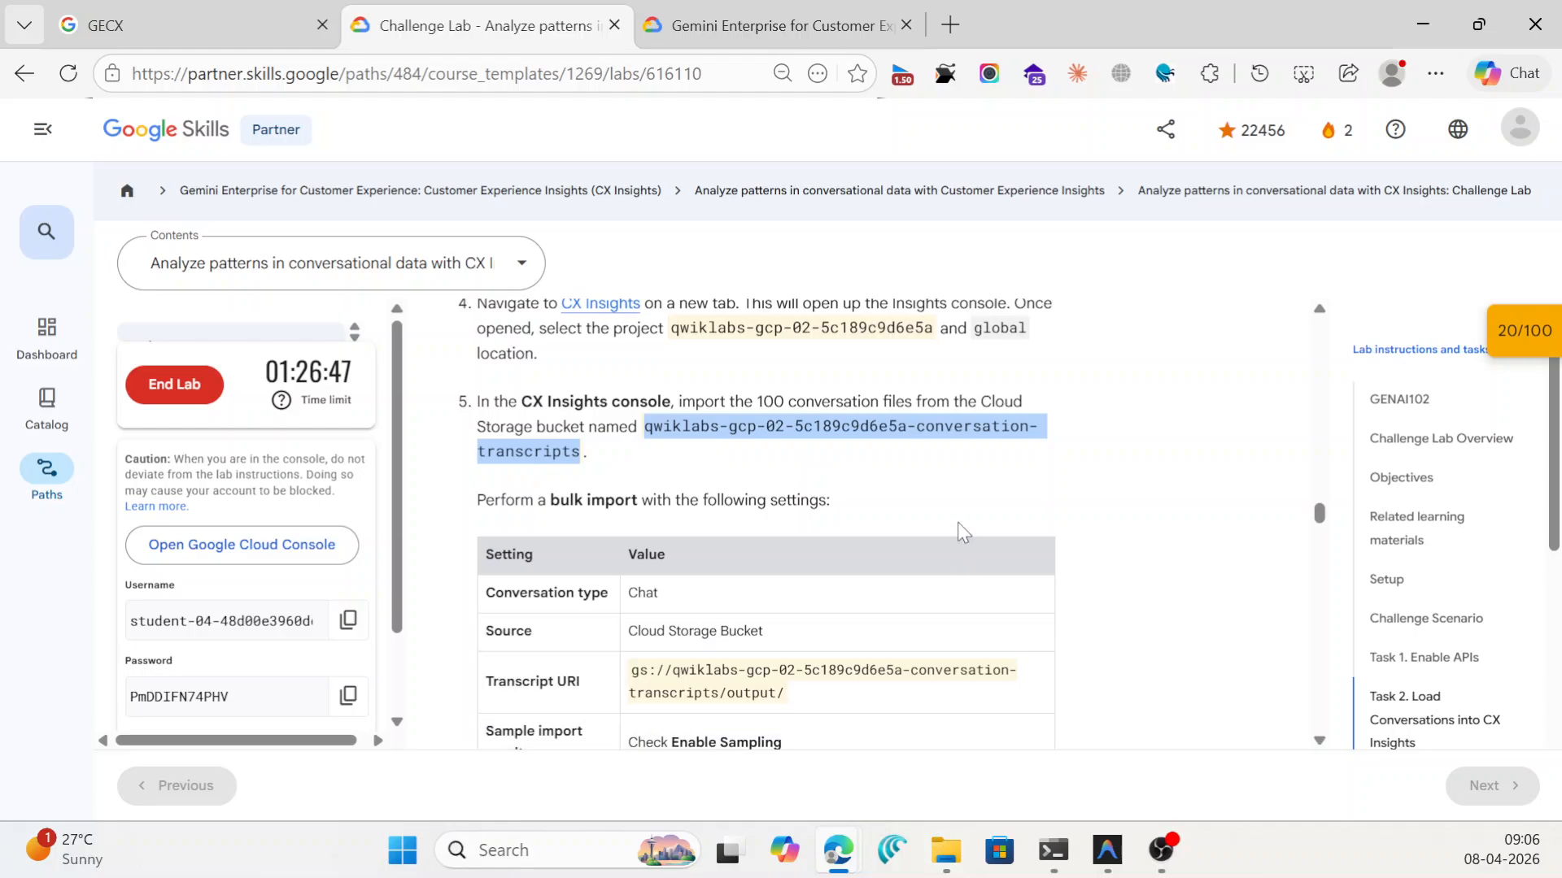
scroll(960, 520, "down", 1)
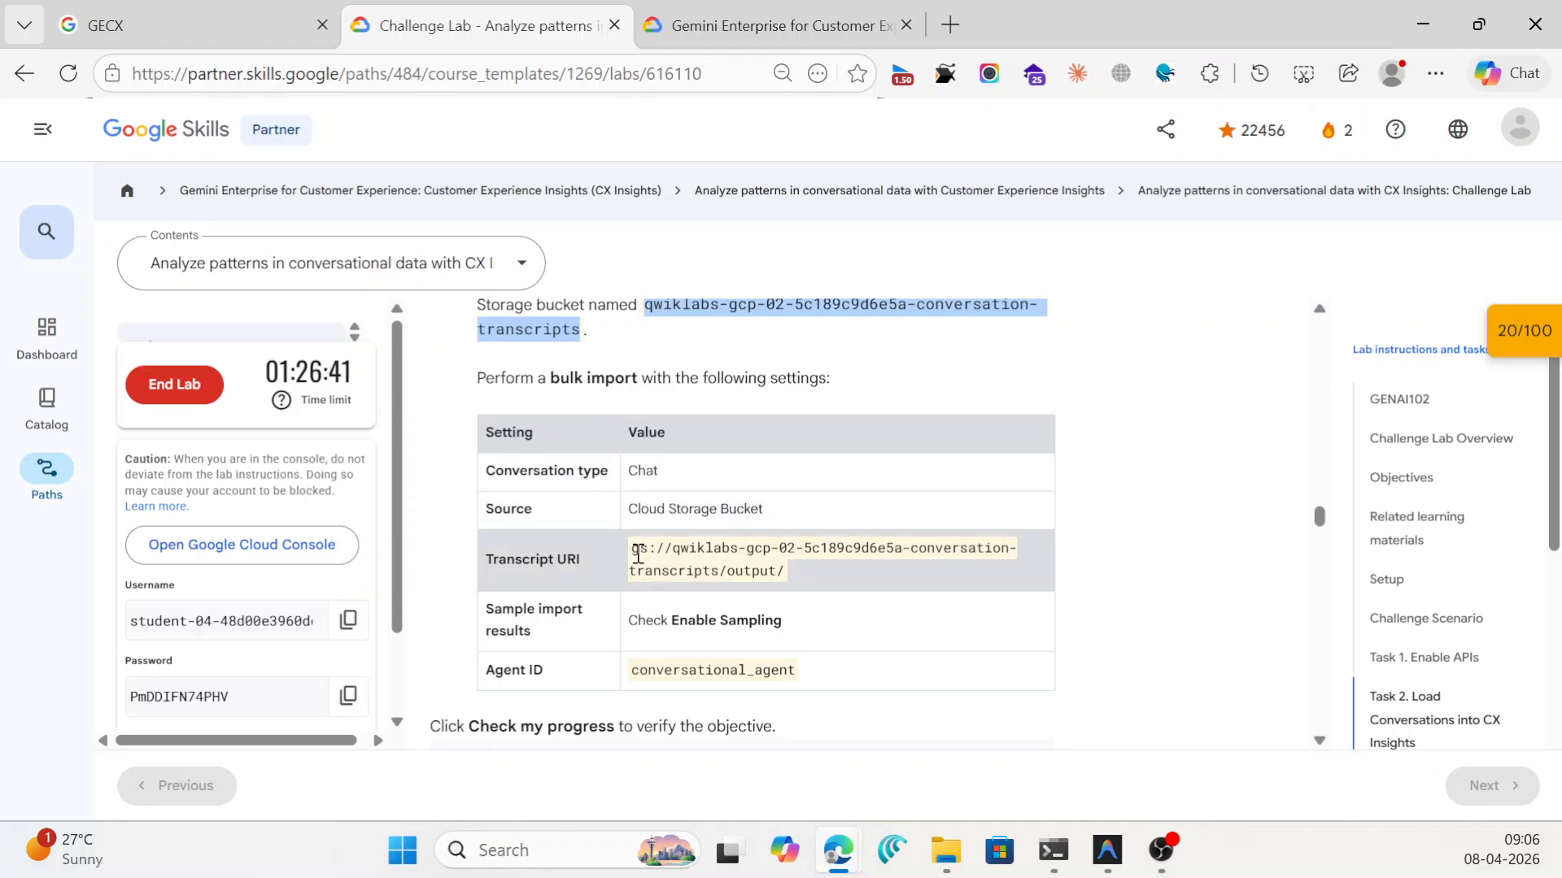
left_click(638, 553)
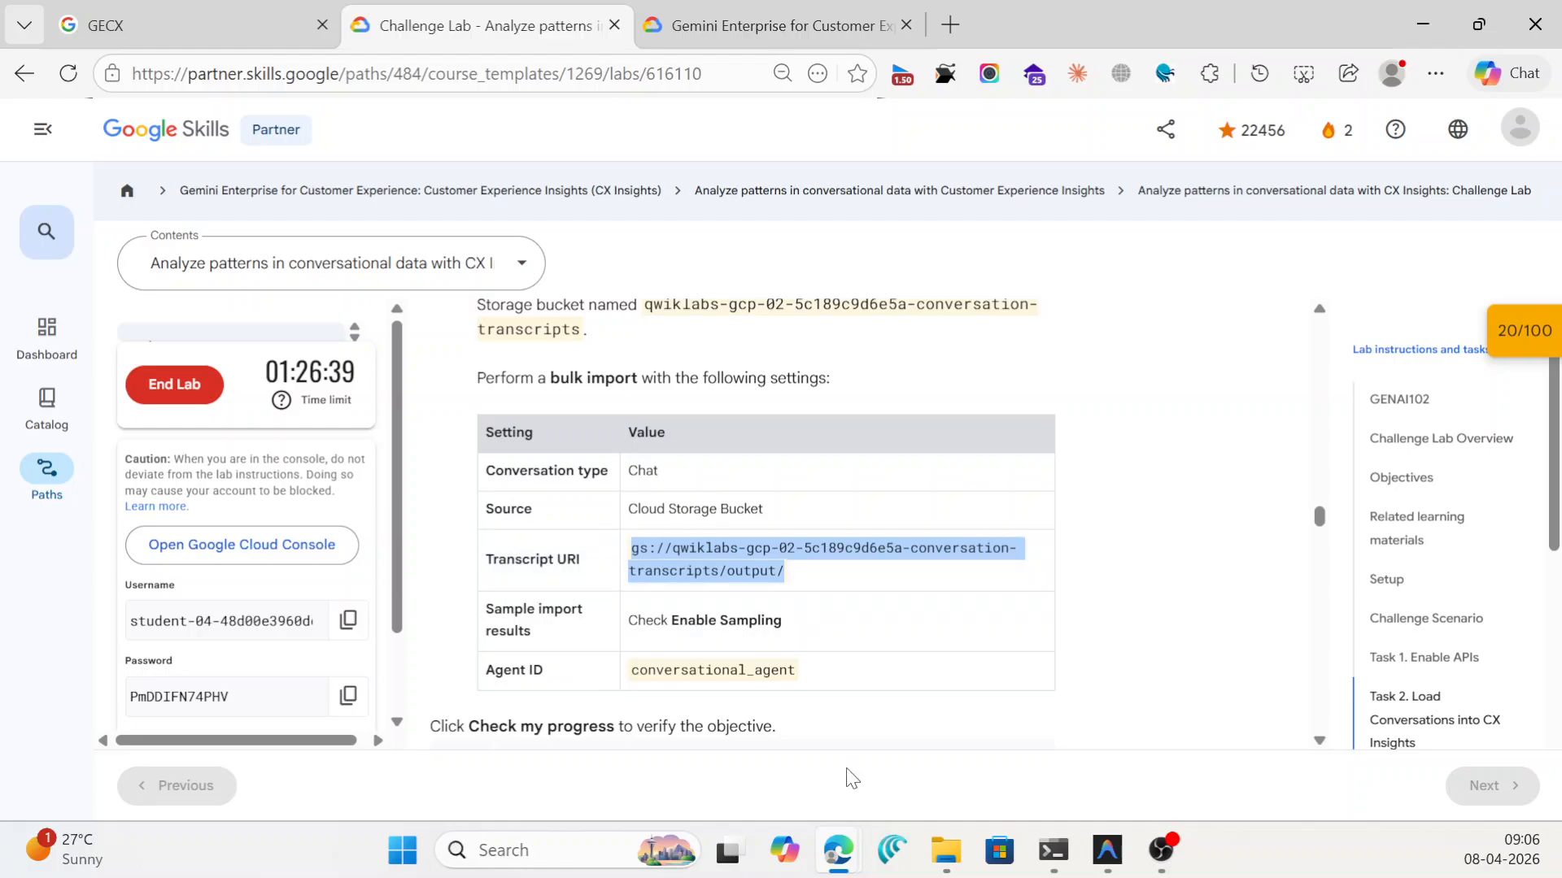
Switch to the Conversational Insights console and select the project qwiklabs-gcp-02-5c189c9d6e5a with the global location.
mouse_move(850, 852)
left_click(1389, 715)
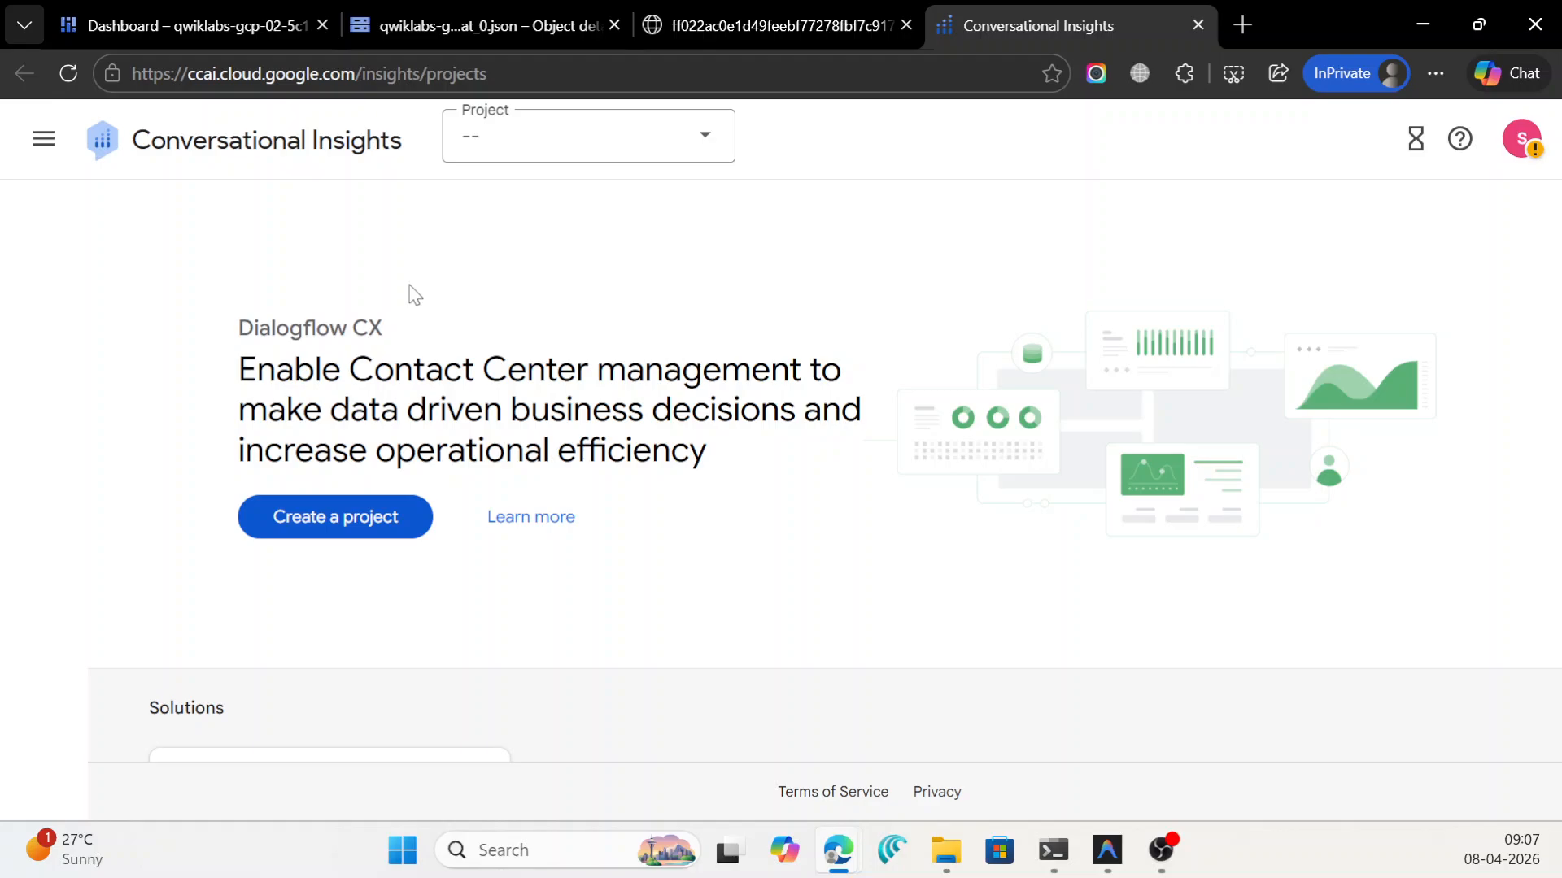
left_click(44, 139)
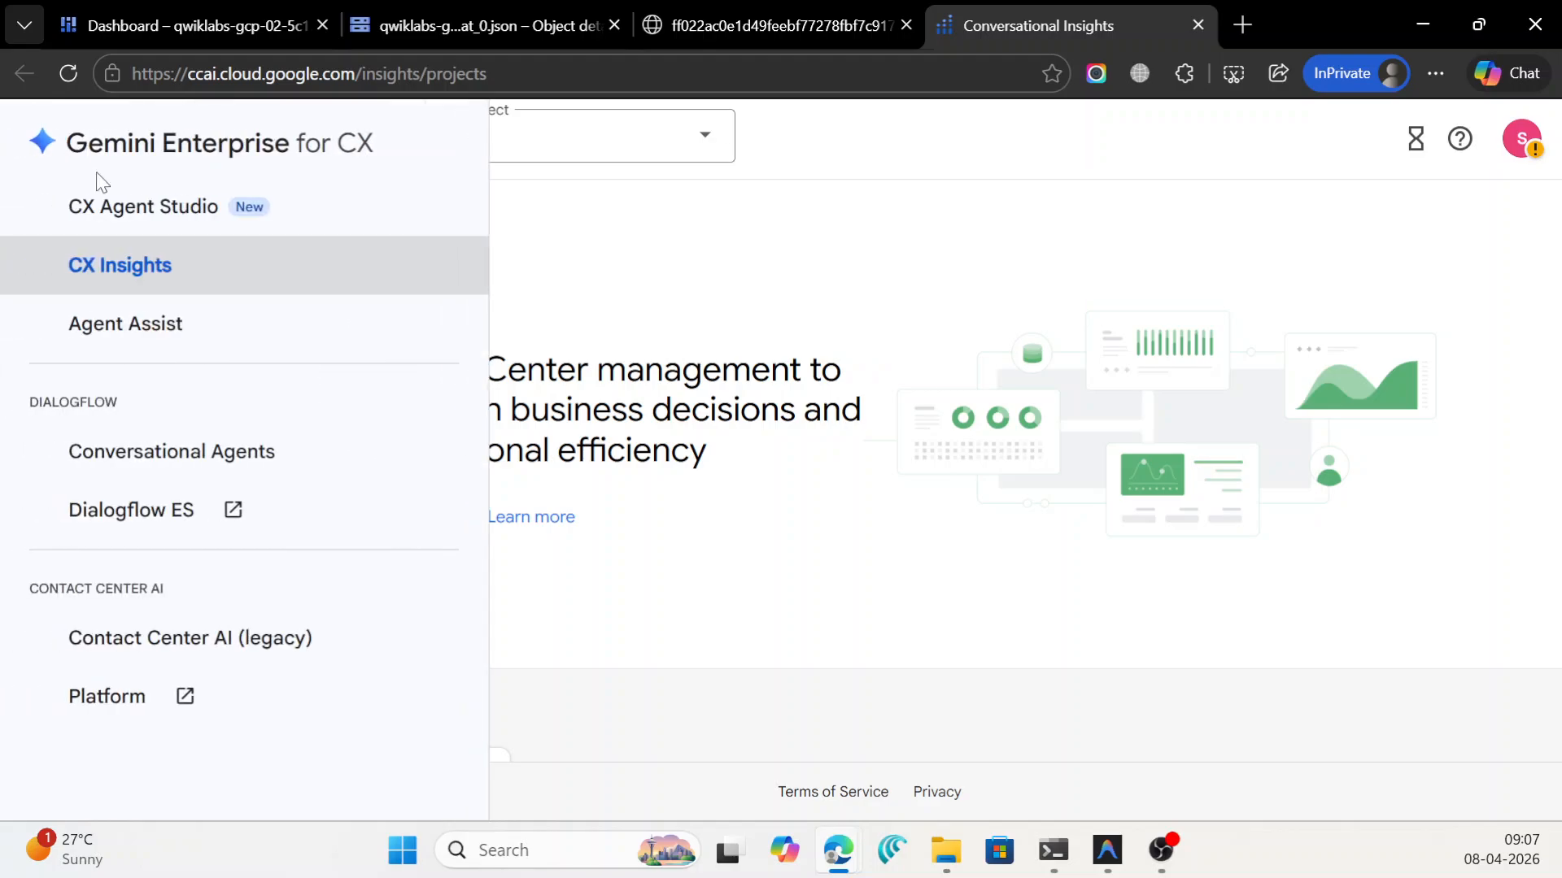
left_click(242, 269)
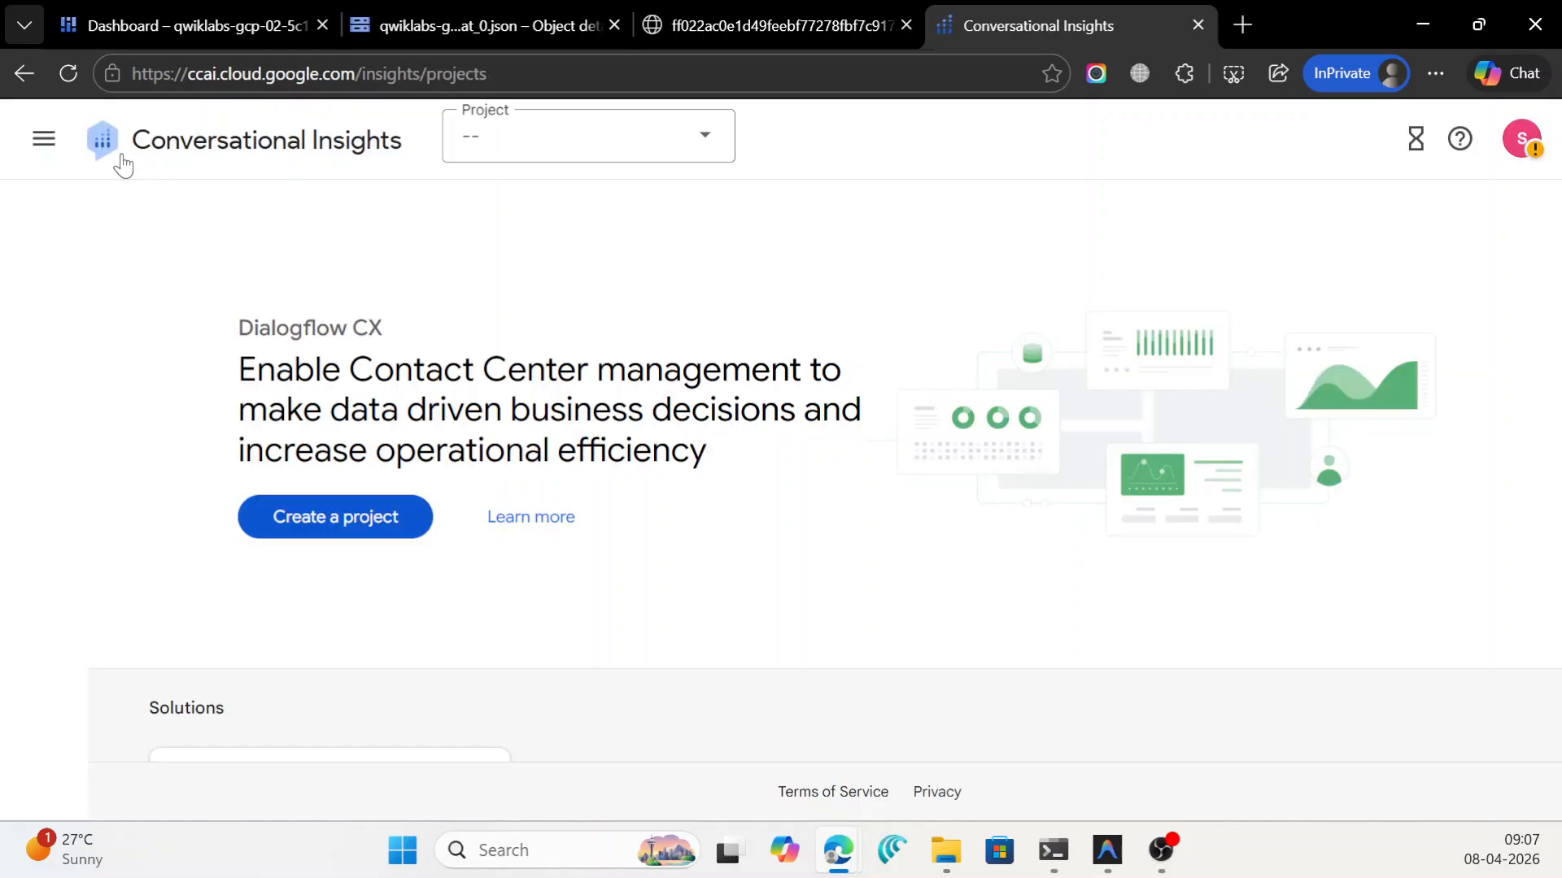
left_click(536, 147)
left_click(542, 157)
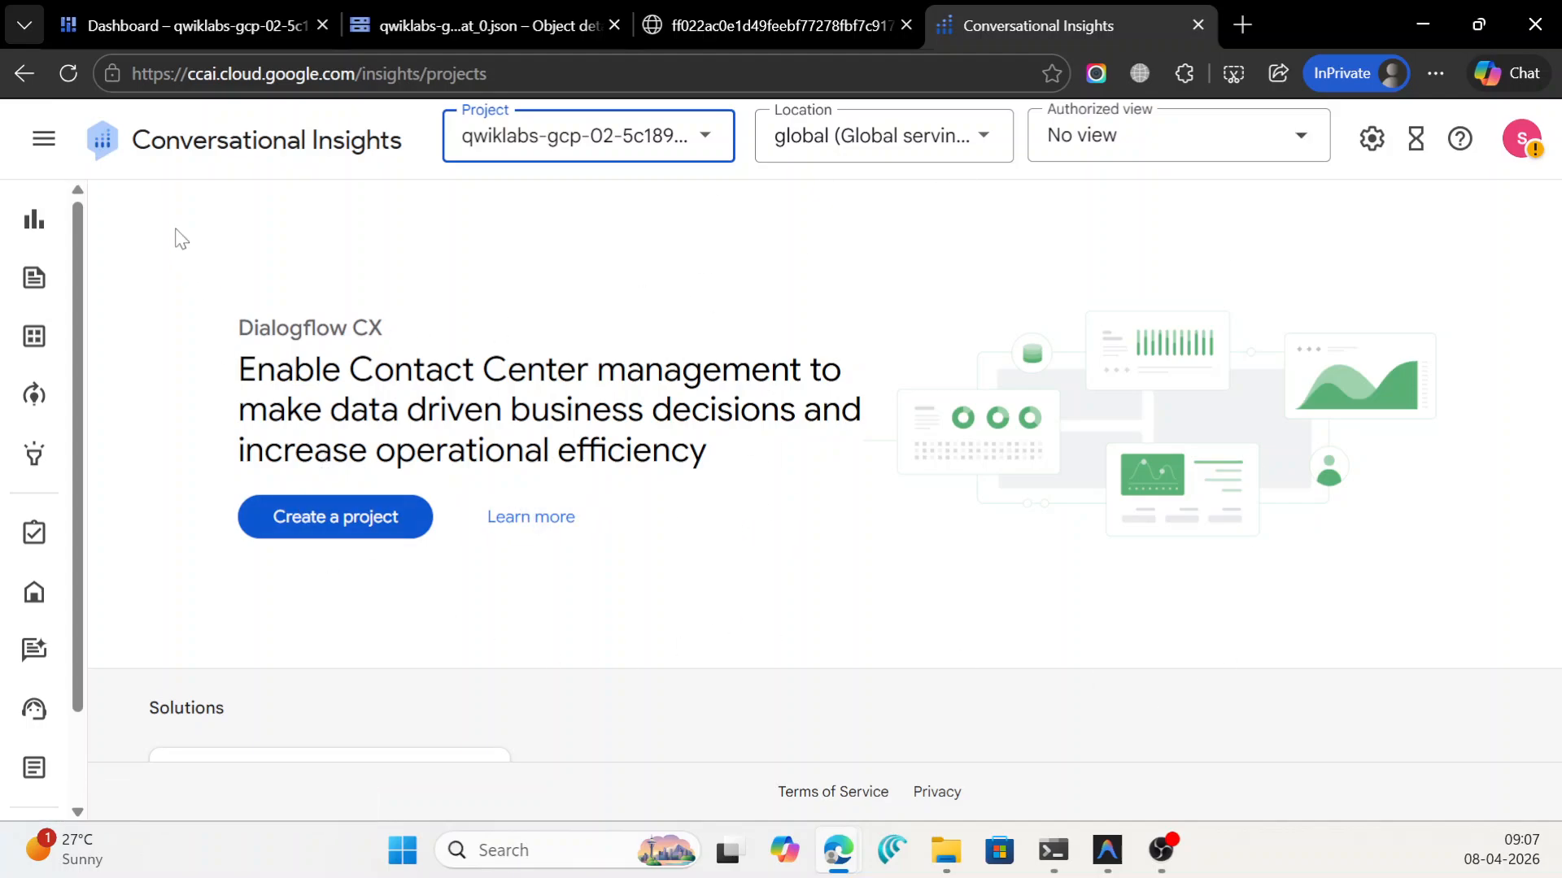
Open the form for importing new conversations from the Conversation hub.
left_click(54, 148)
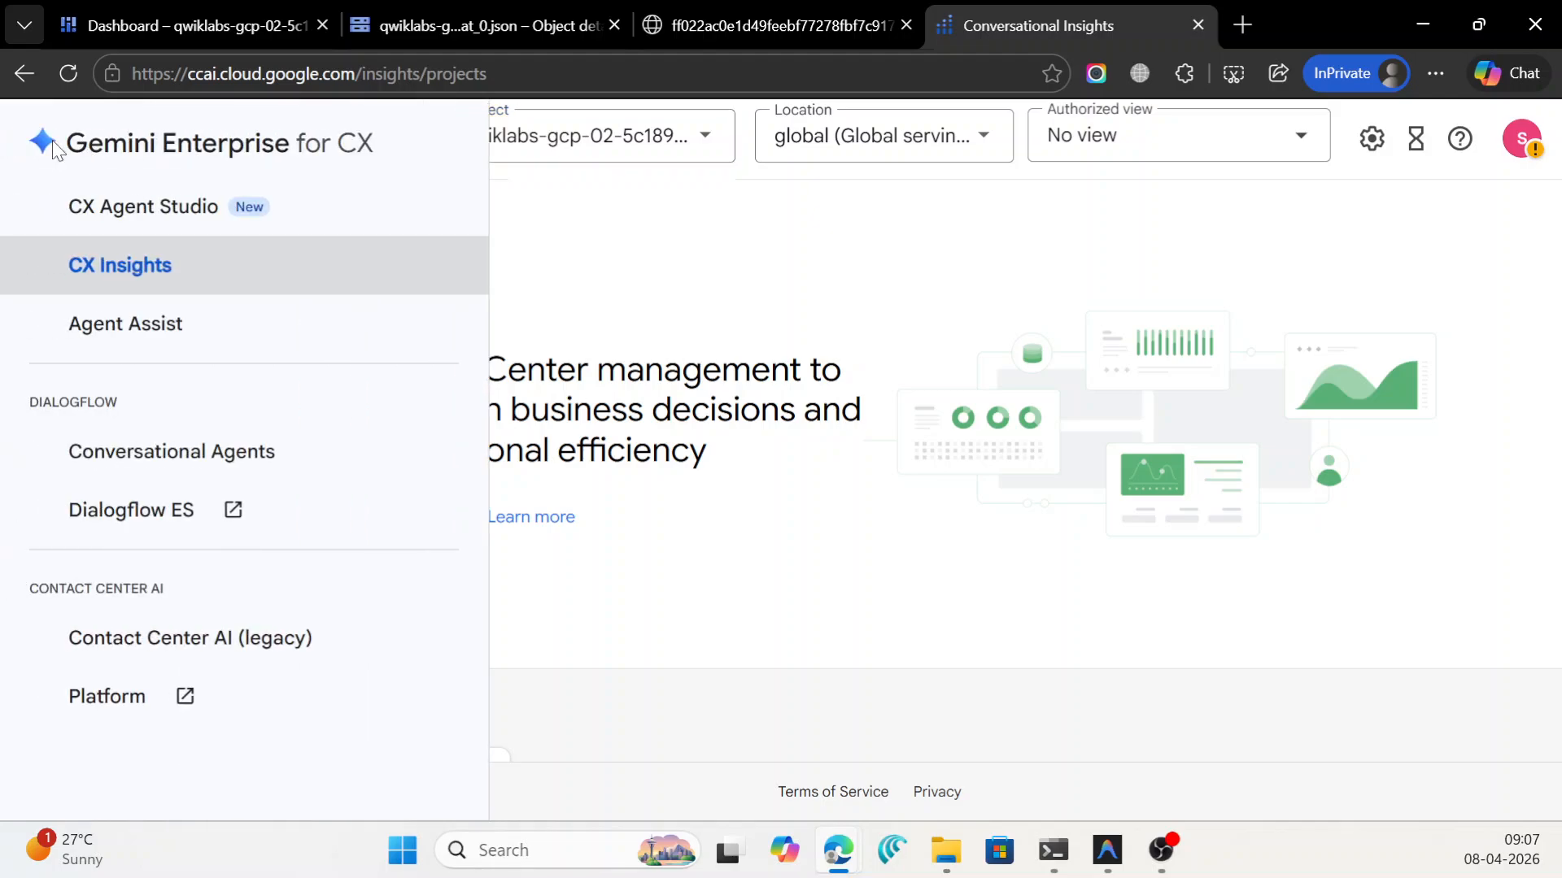
left_click(698, 324)
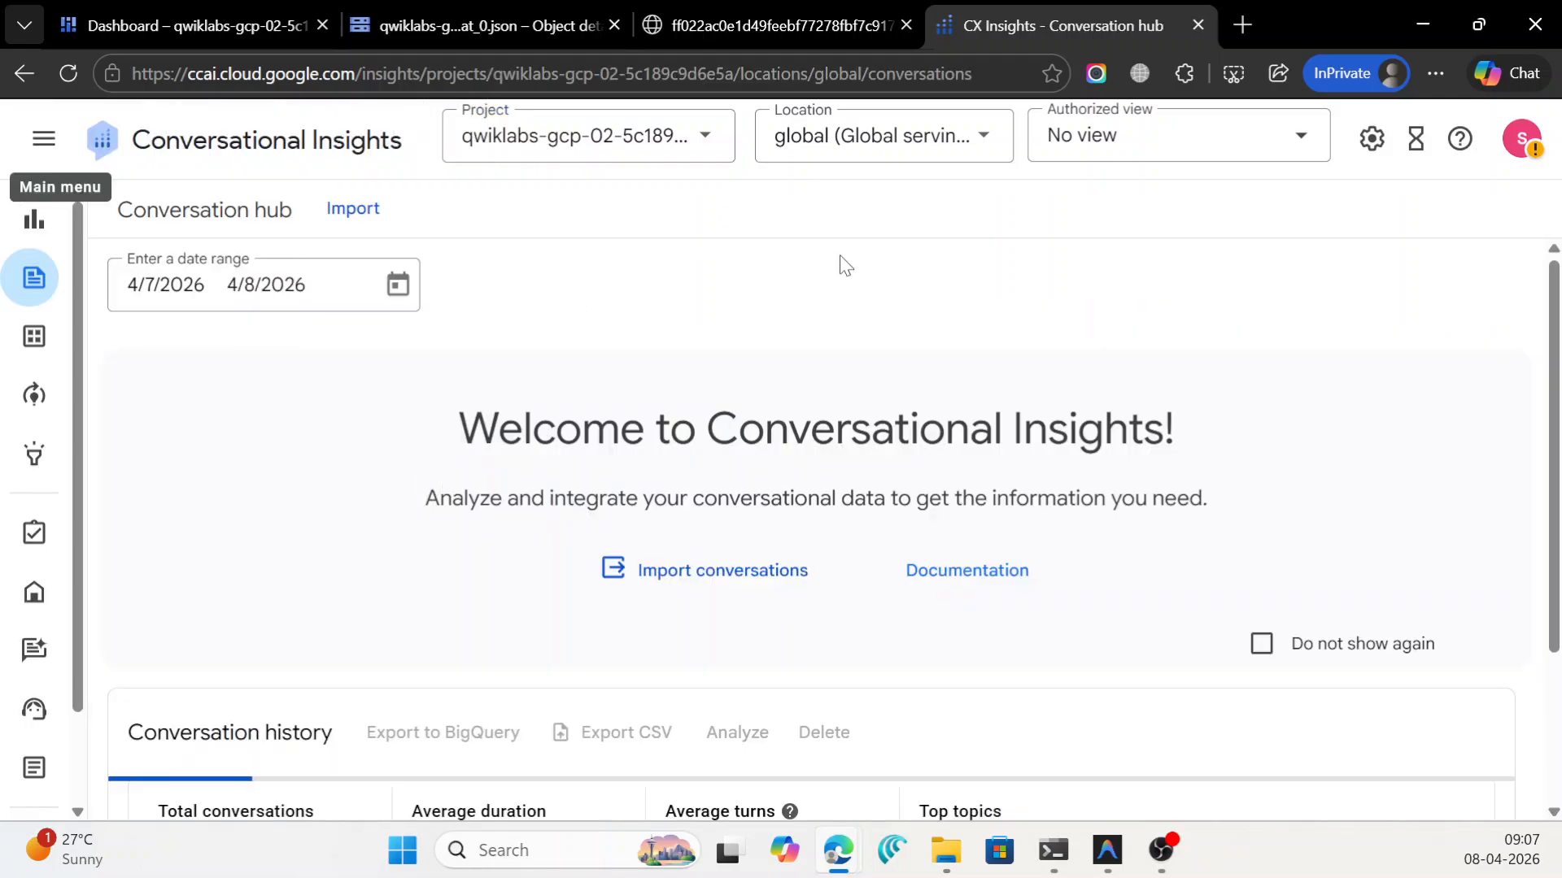
scroll(841, 311, "down", 3)
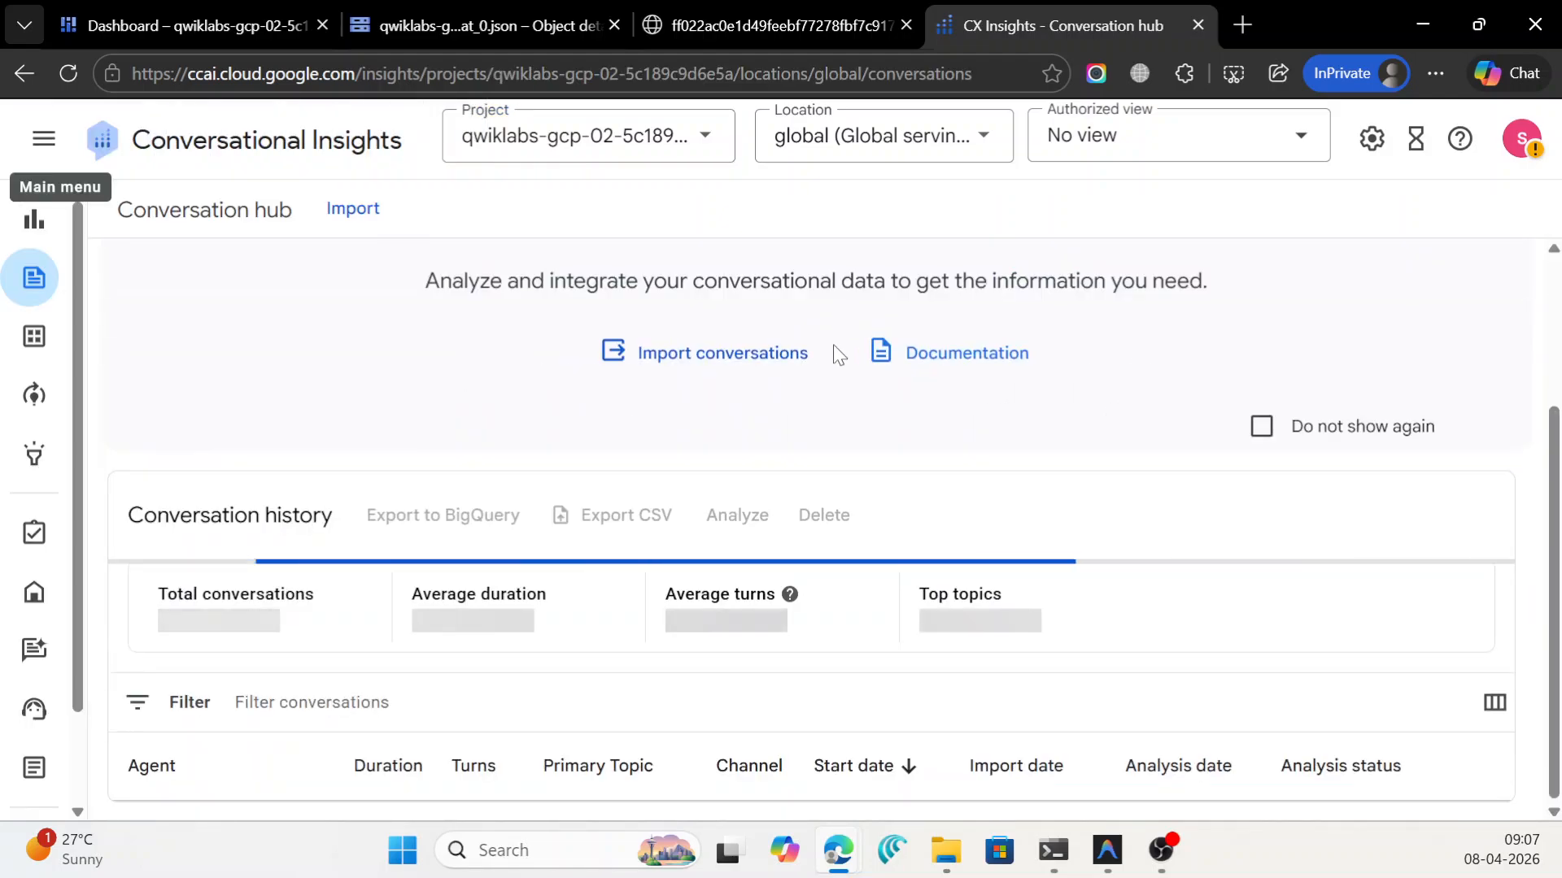
left_click(688, 364)
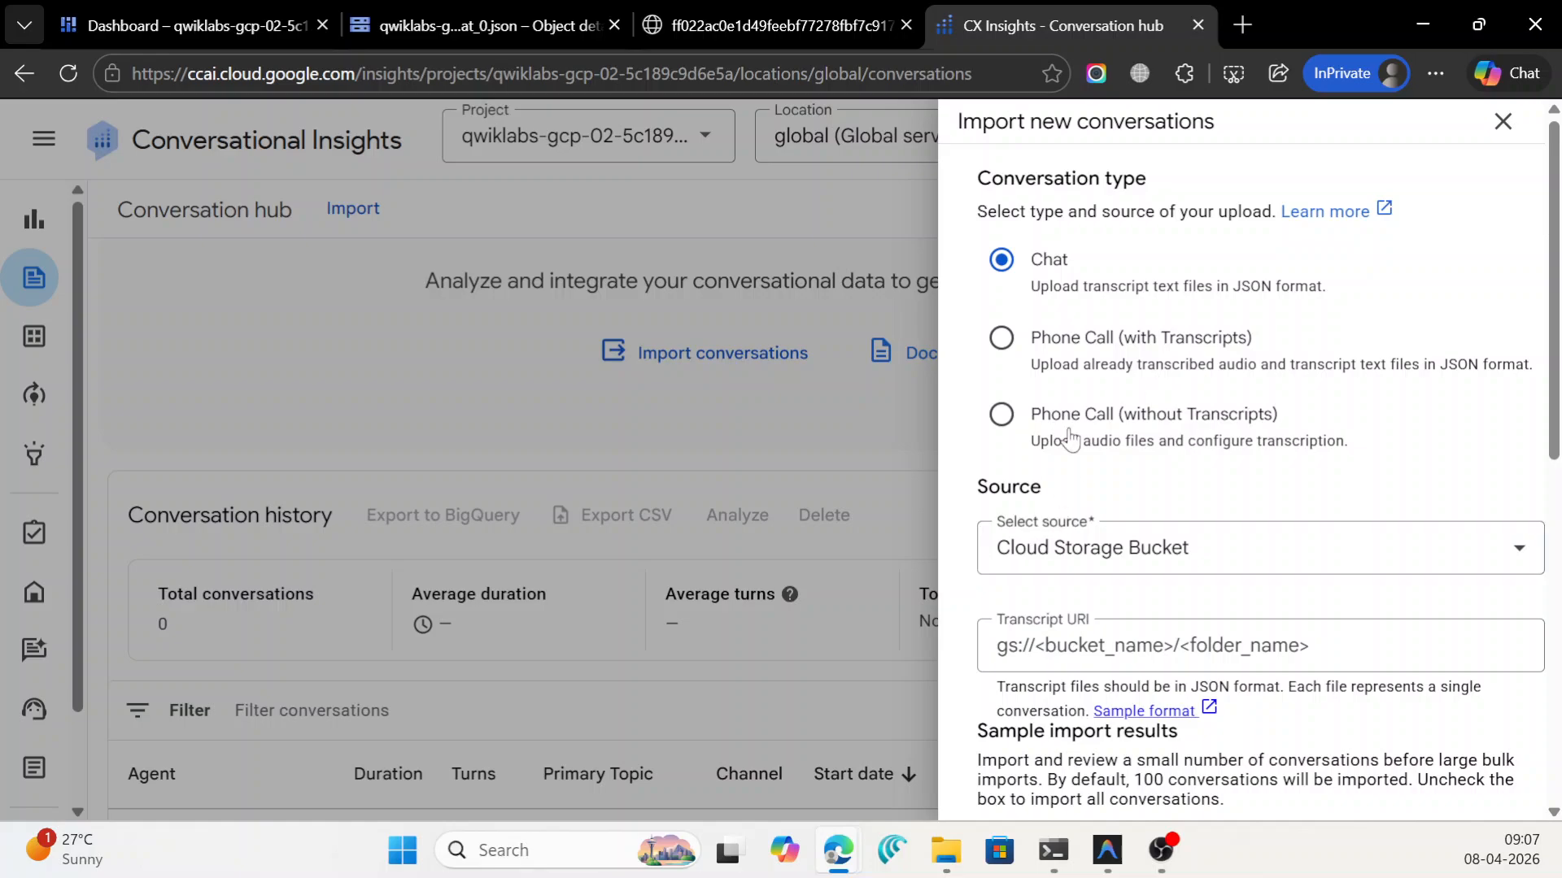
Set the import's Transcript URI to gs://qwiklabs-gcp-02-5c189c9d6e5a-conversation-transcripts/output/.
scroll(1009, 301, "down", 2)
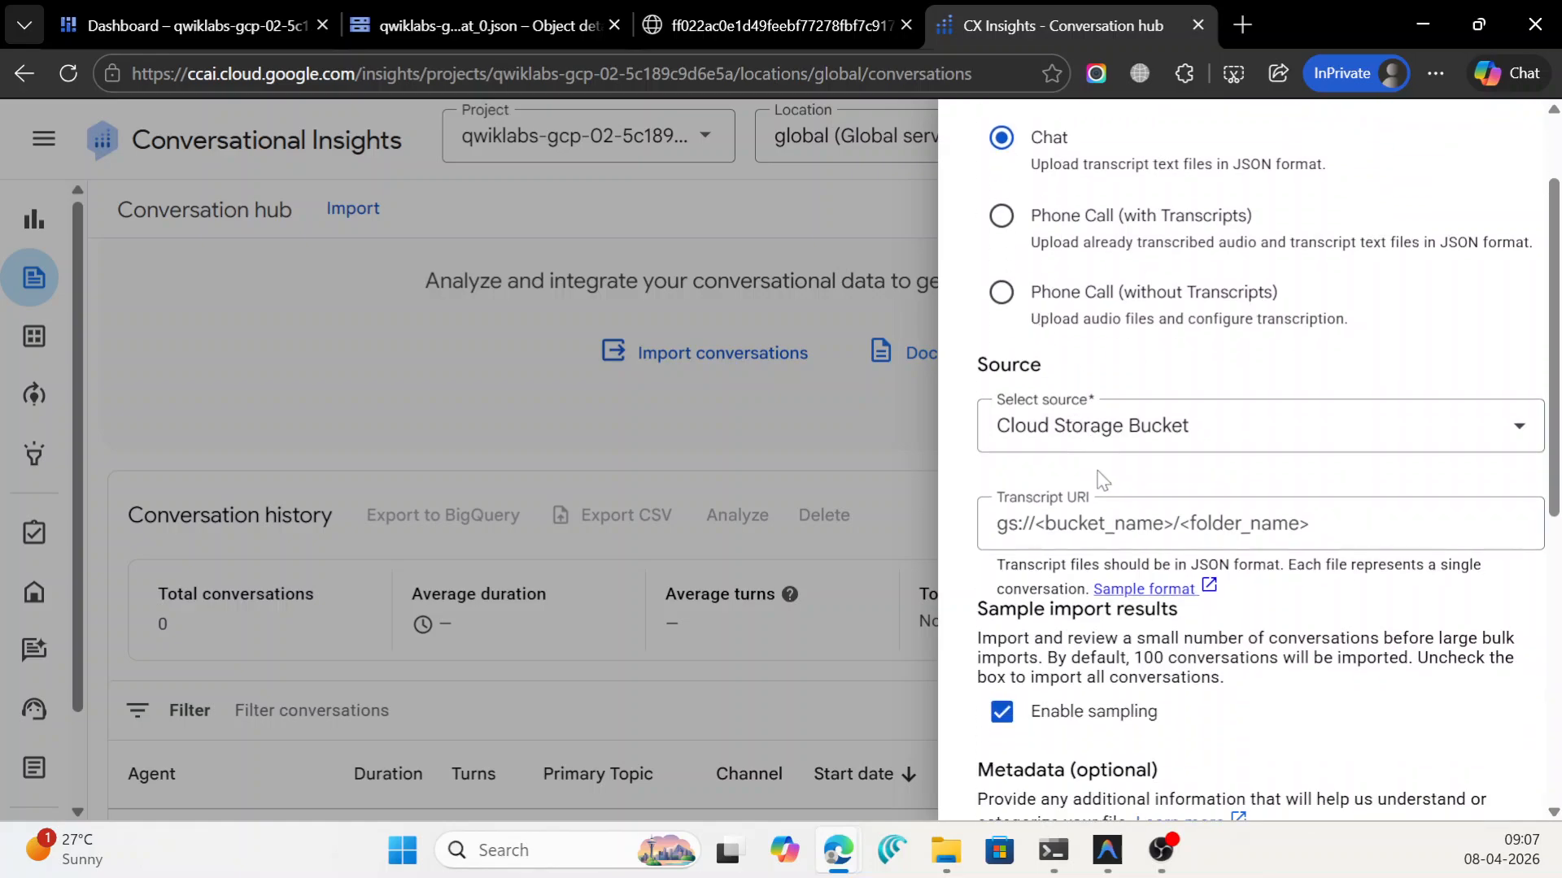
left_click(1099, 516)
key("ctrl+v")
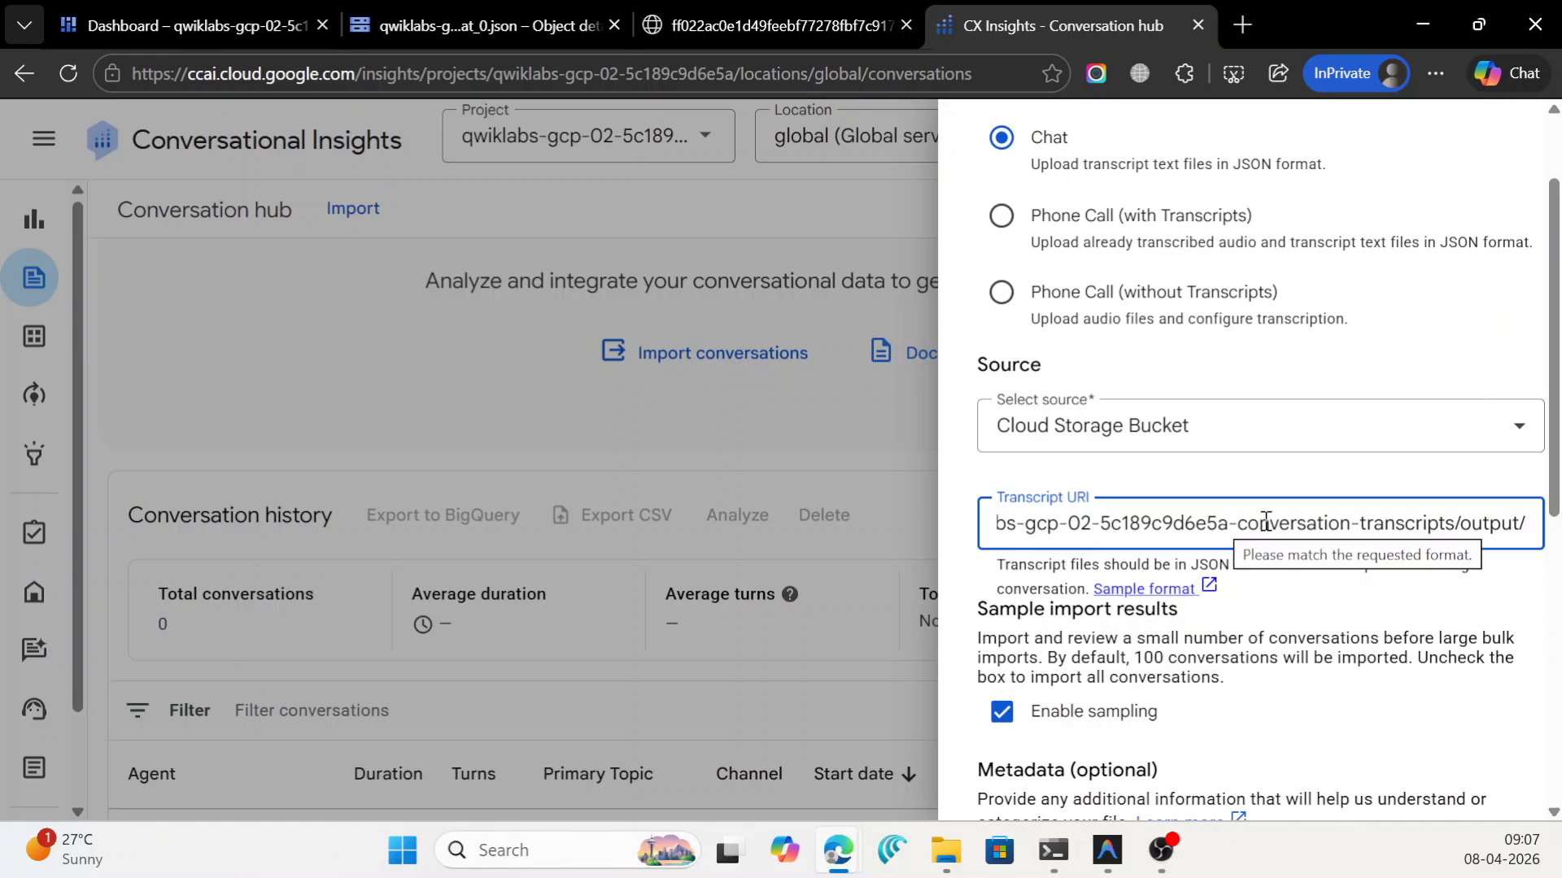
Check the conversation type, source, sampling and metadata settings of the import against the lab requirements.
scroll(1256, 350, "down", 3)
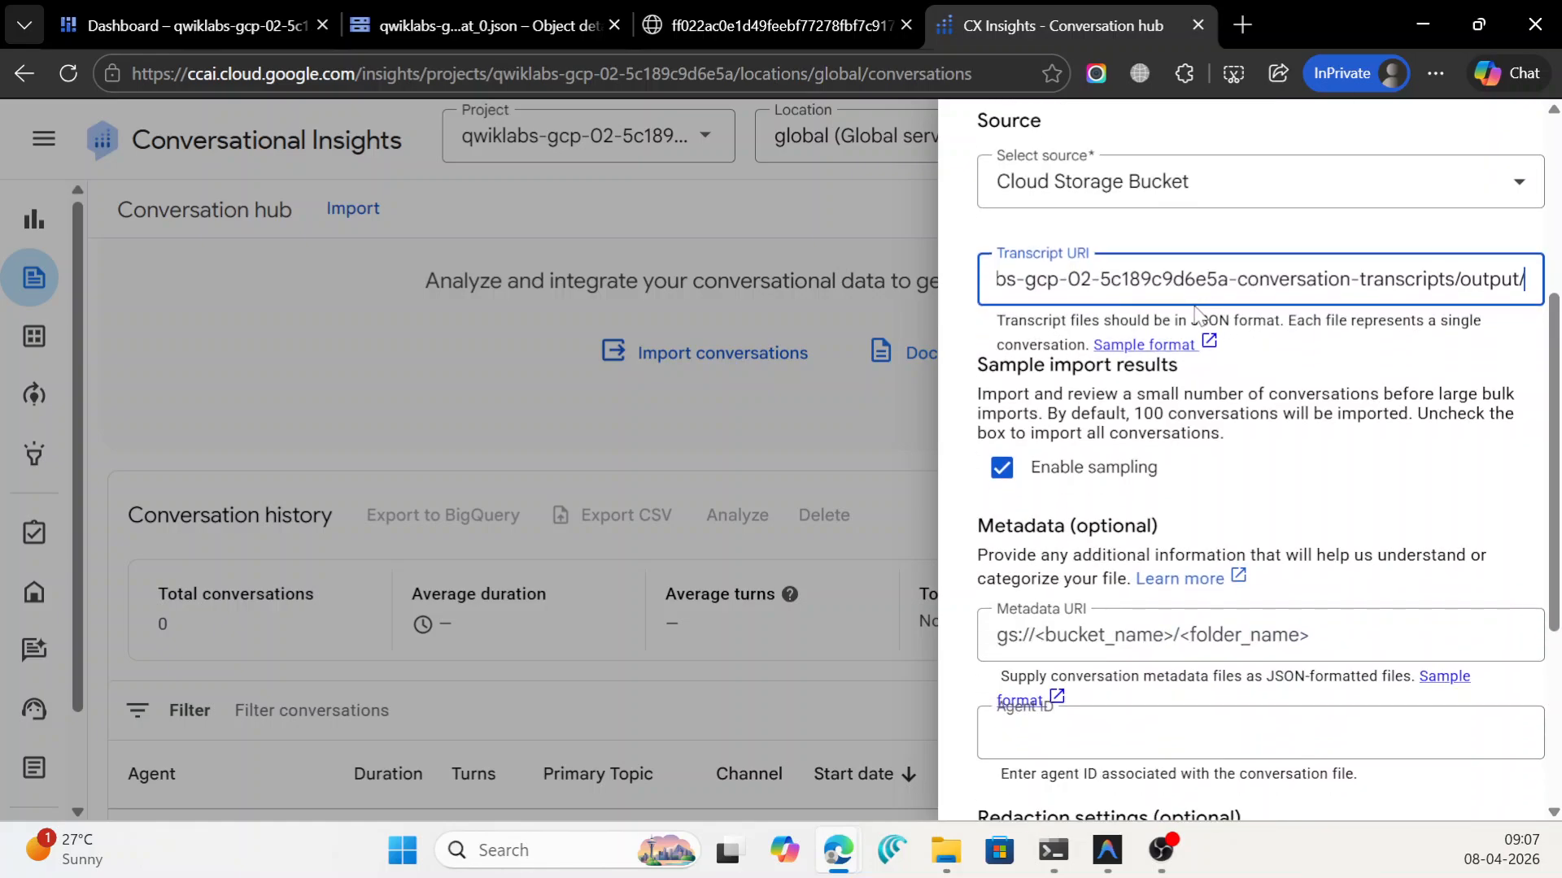
scroll(1219, 378, "down", 2)
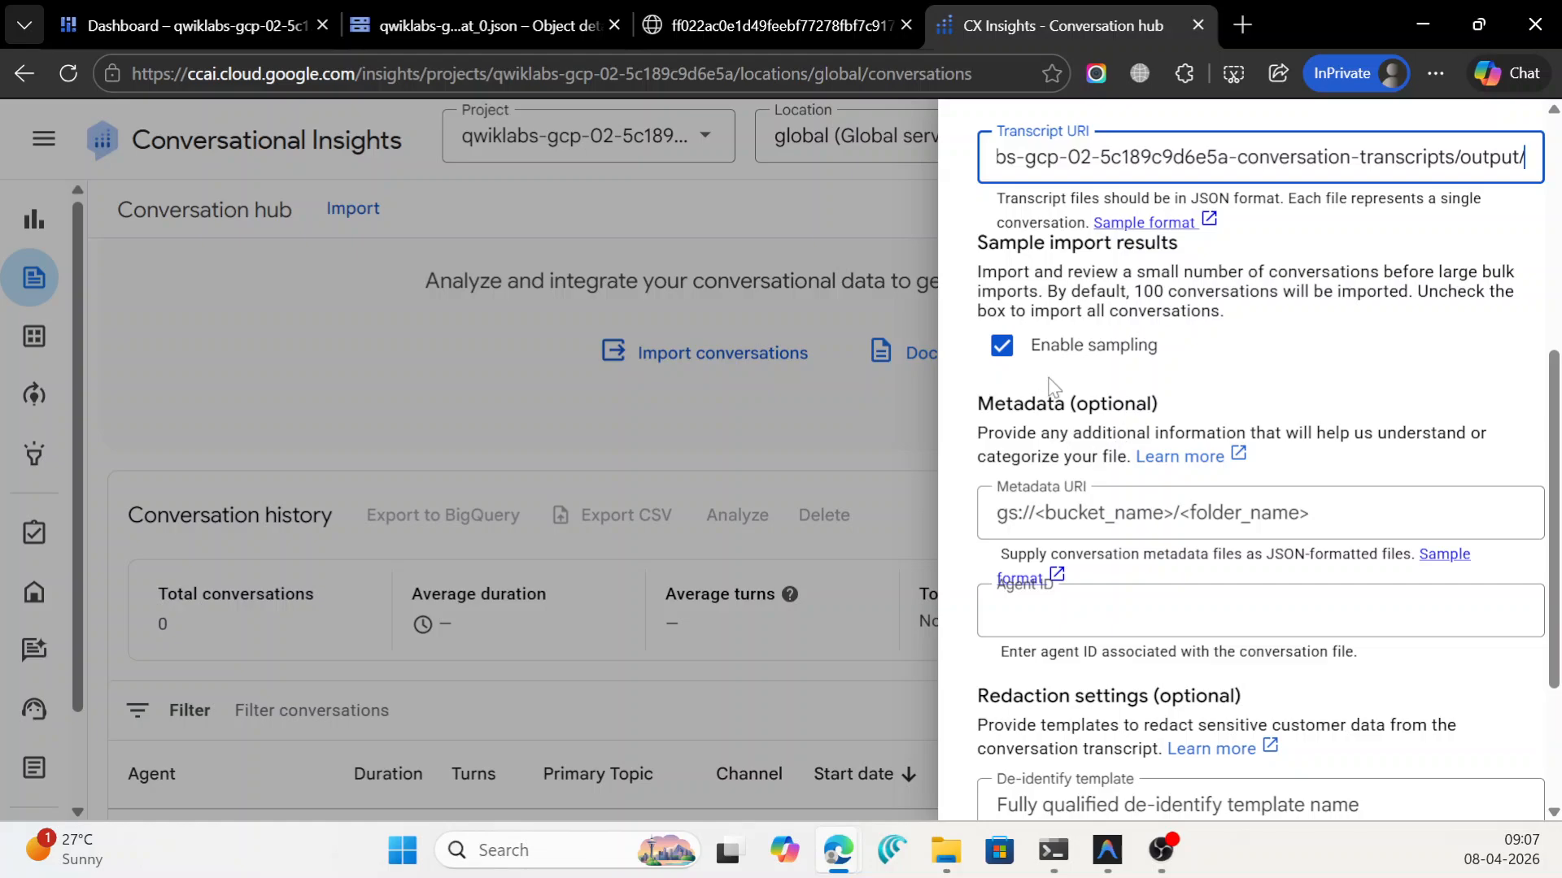
scroll(1051, 397, "down", 3)
scroll(1052, 410, "up", 6)
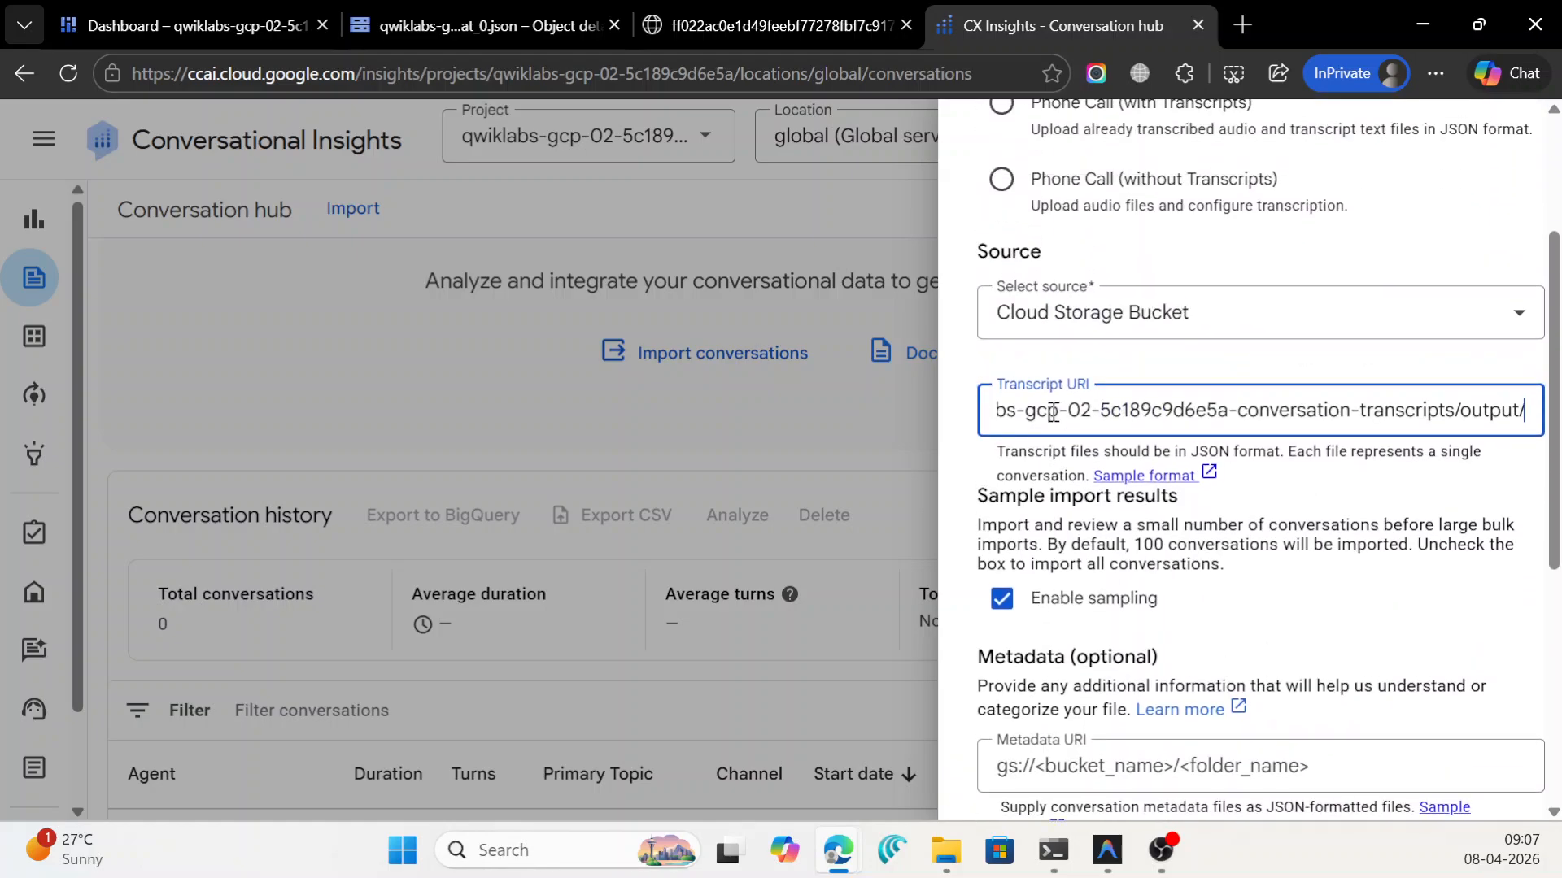
scroll(1109, 444, "up", 3)
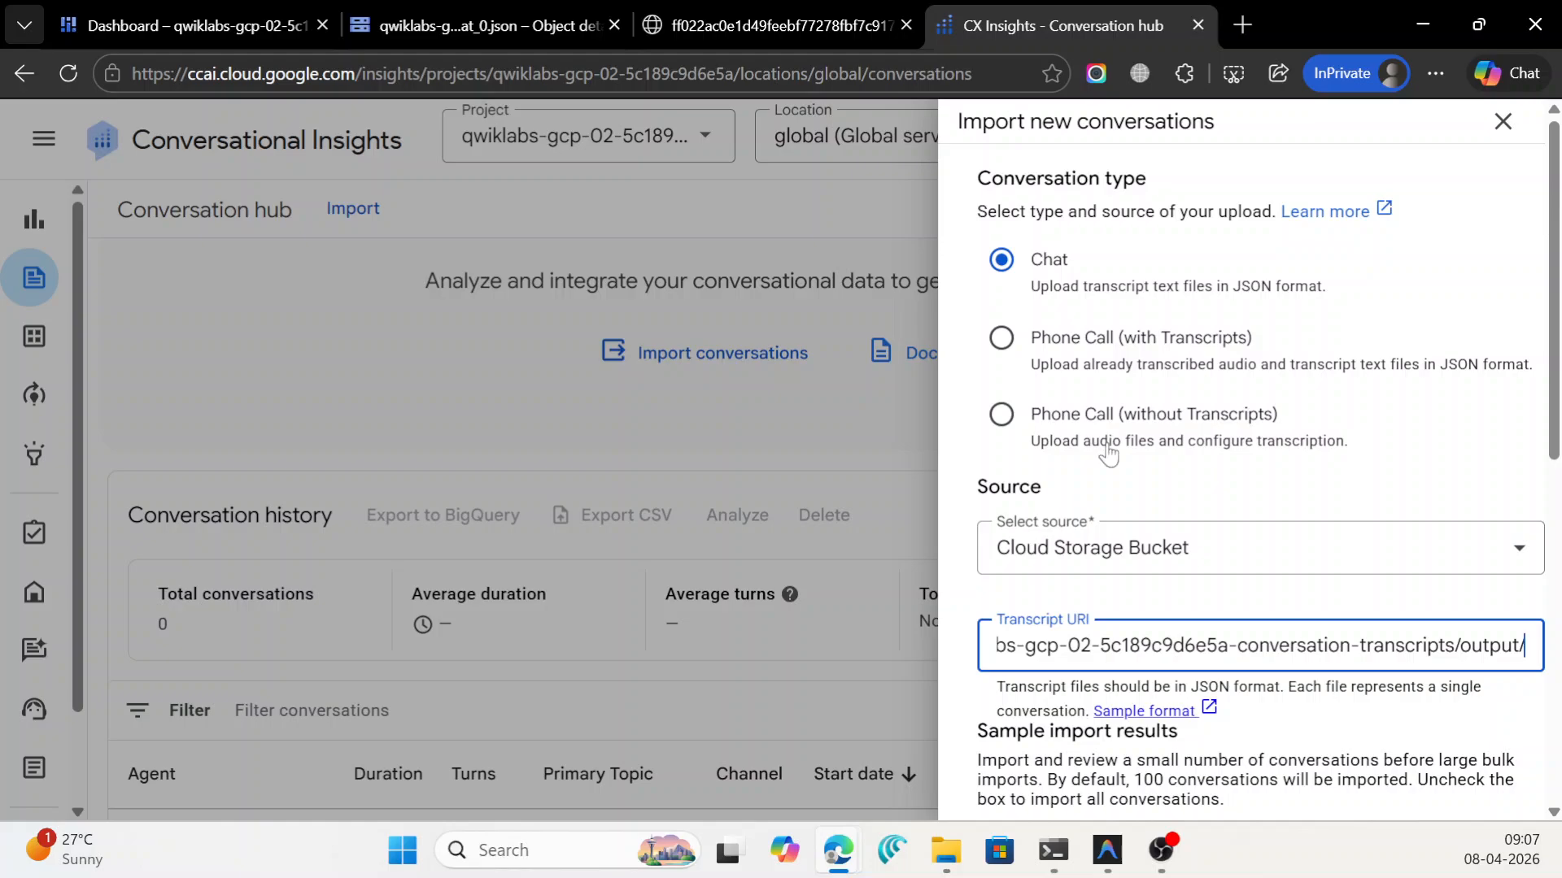
scroll(1109, 450, "down", 6)
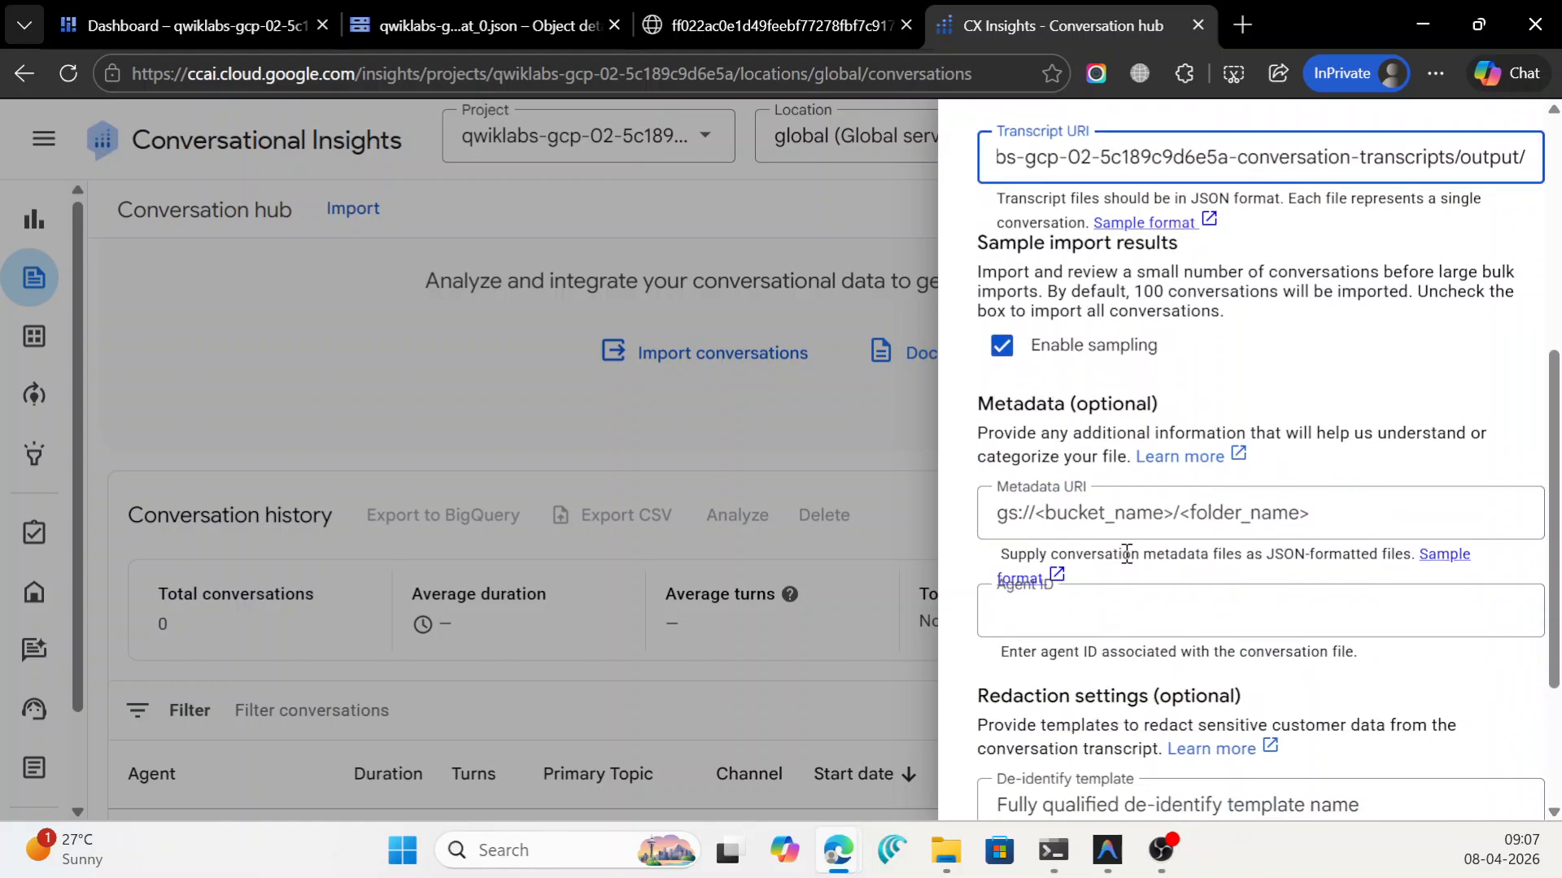
Set the import's Agent ID to conversational_agent, copied from the lab's settings table.
scroll(1113, 508, "down", 3)
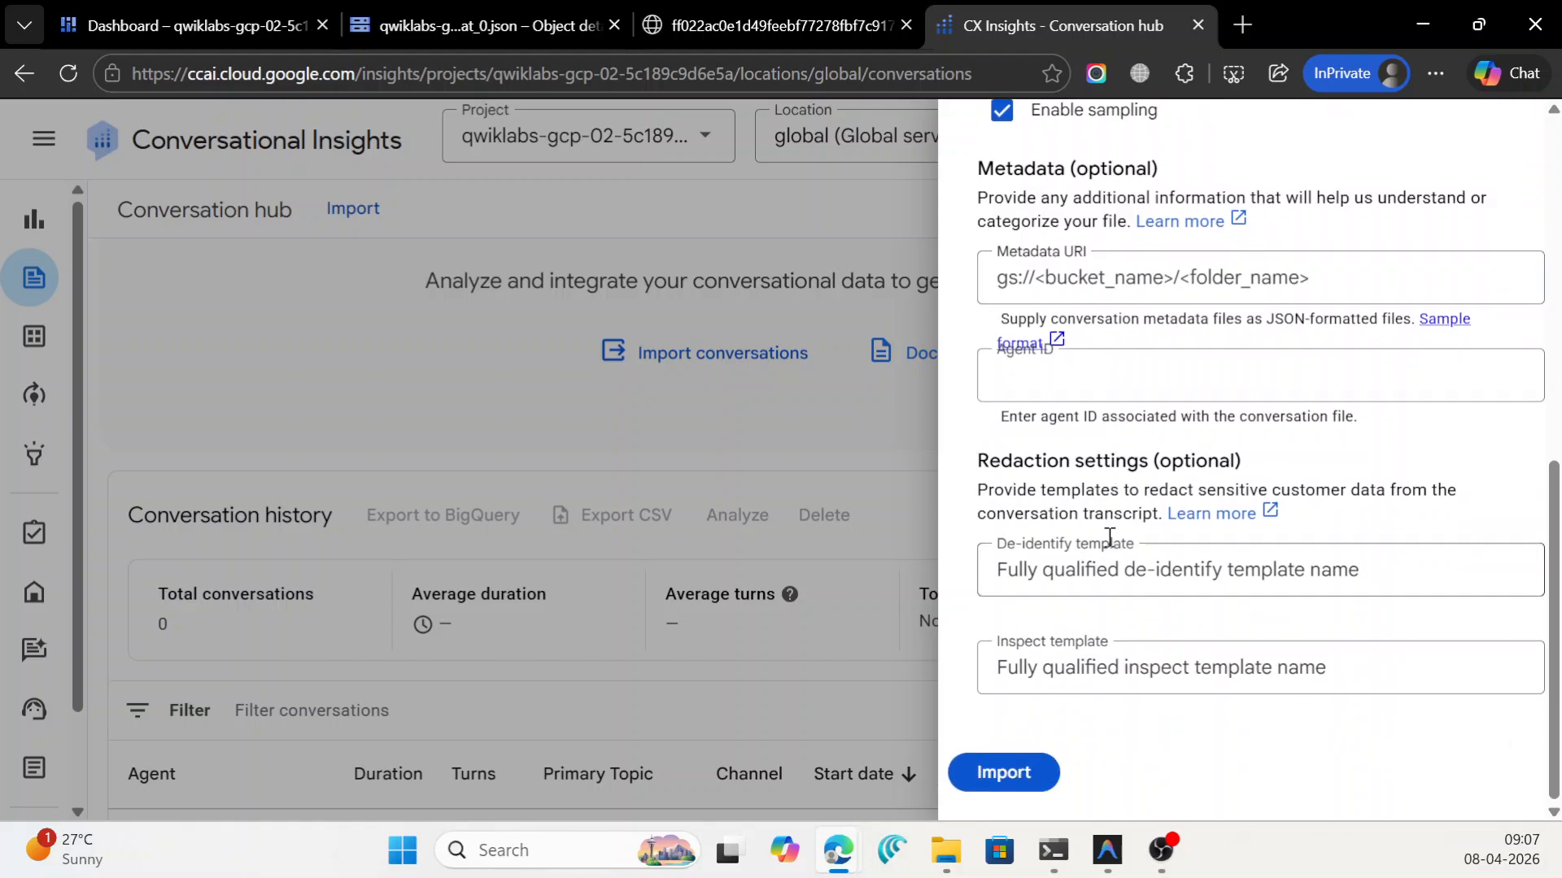
left_click(1420, 21)
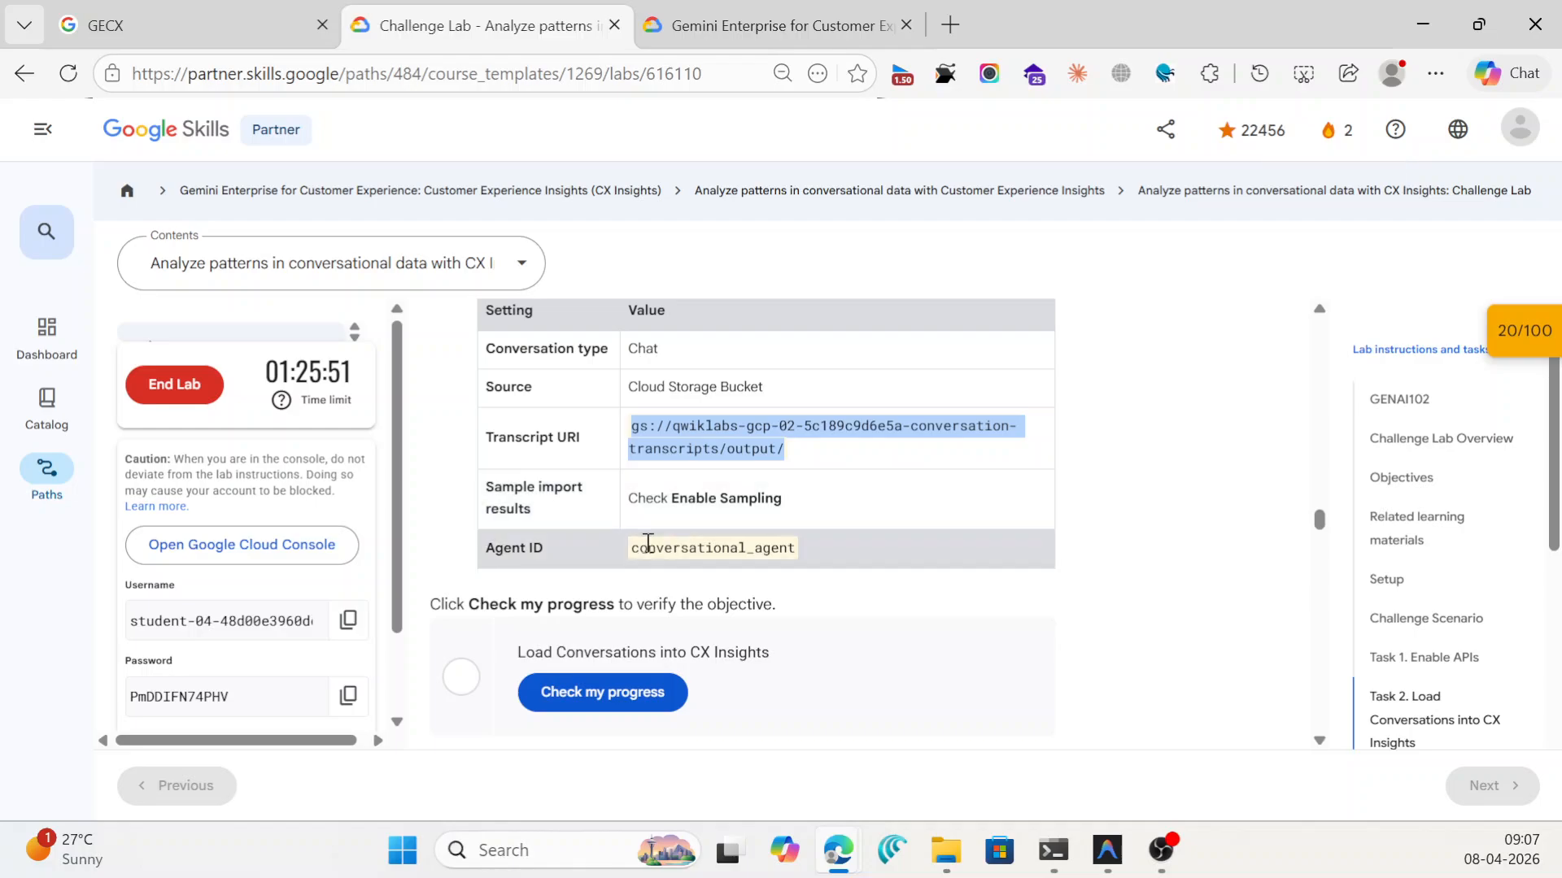
left_click_drag(633, 548, 797, 552)
key("ctrl+c")
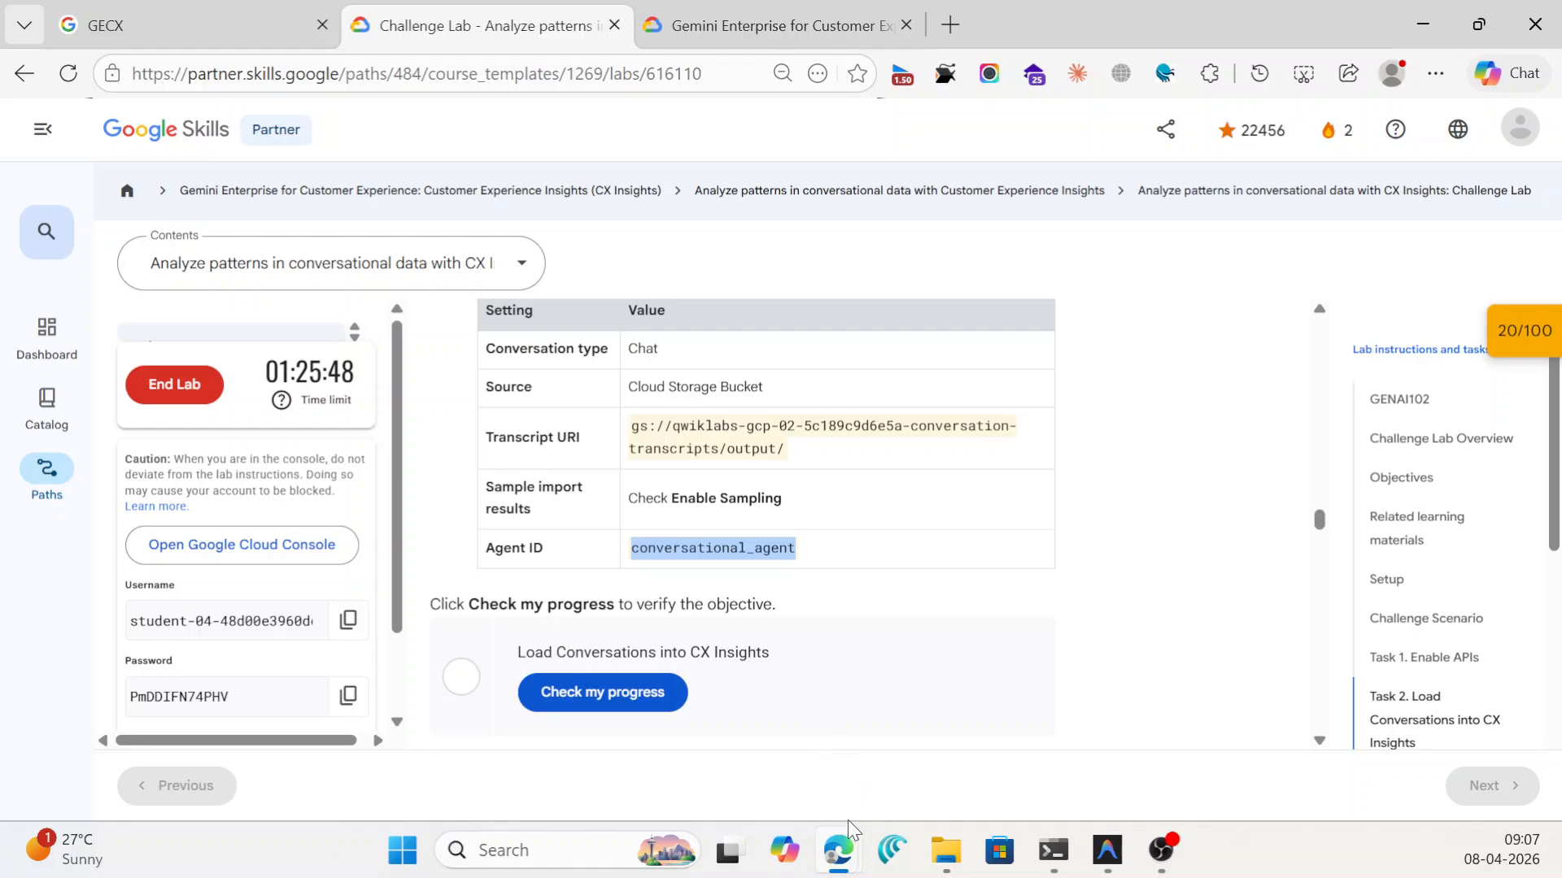
mouse_move(849, 830)
left_click(1402, 739)
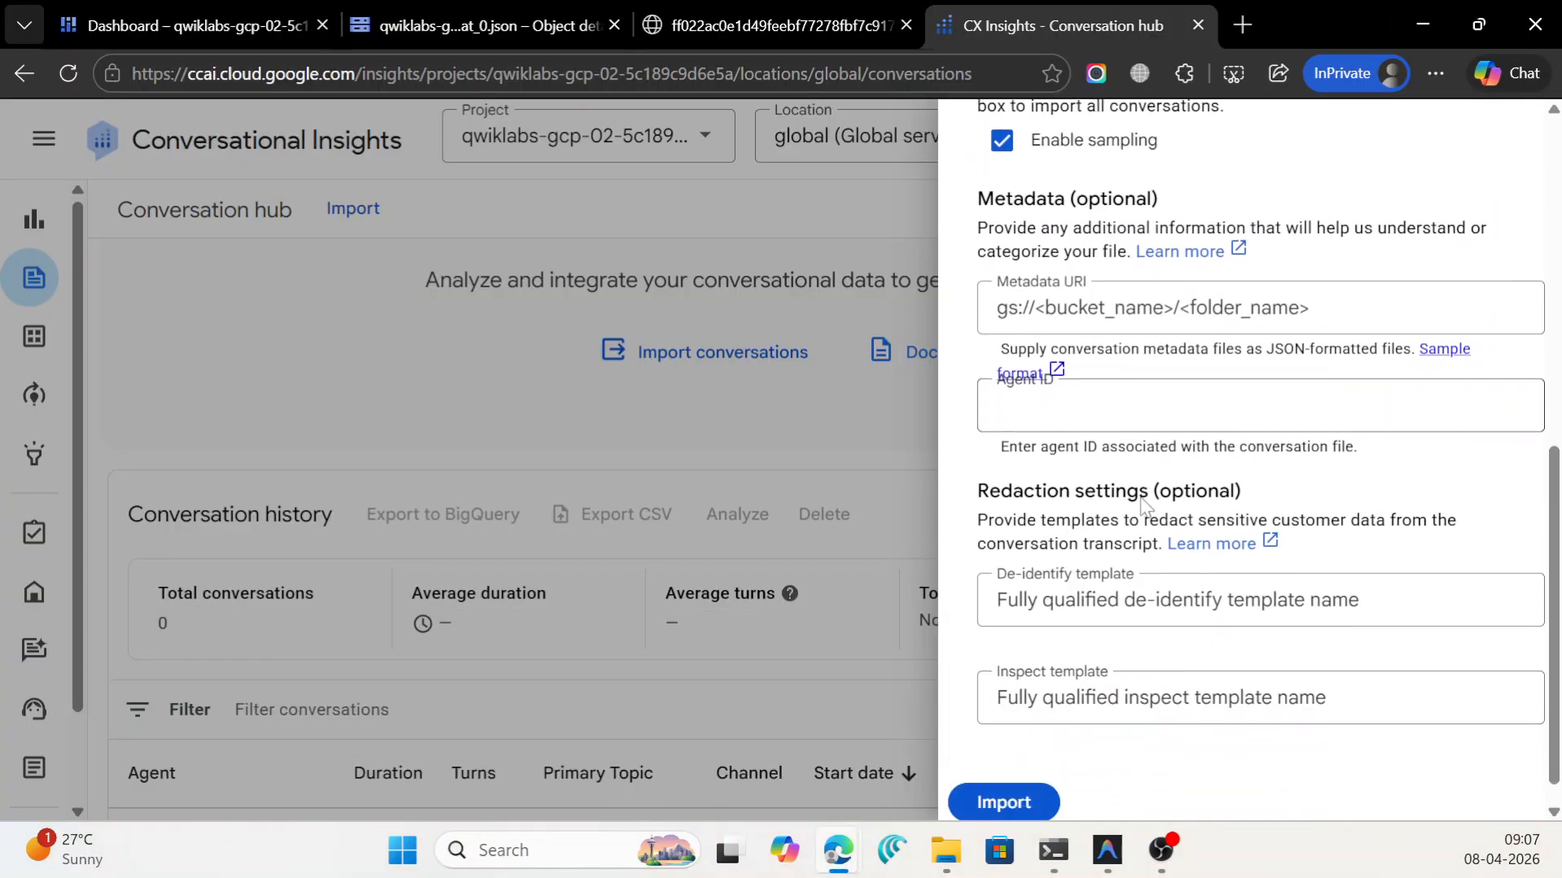
scroll(1142, 502, "down", 1)
left_click(1103, 373)
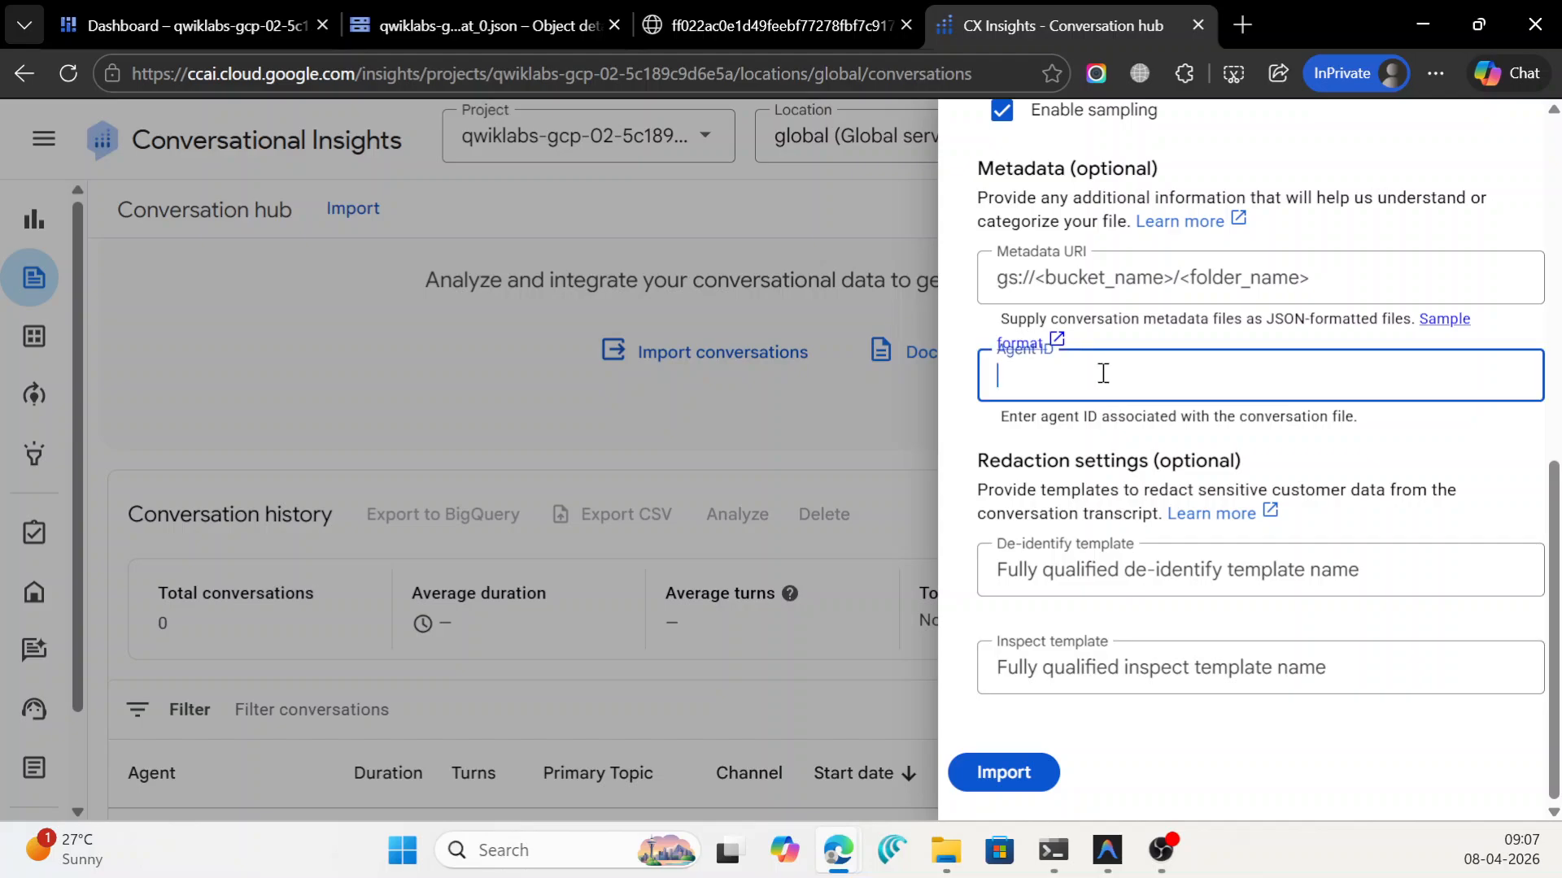
key("ctrl+v")
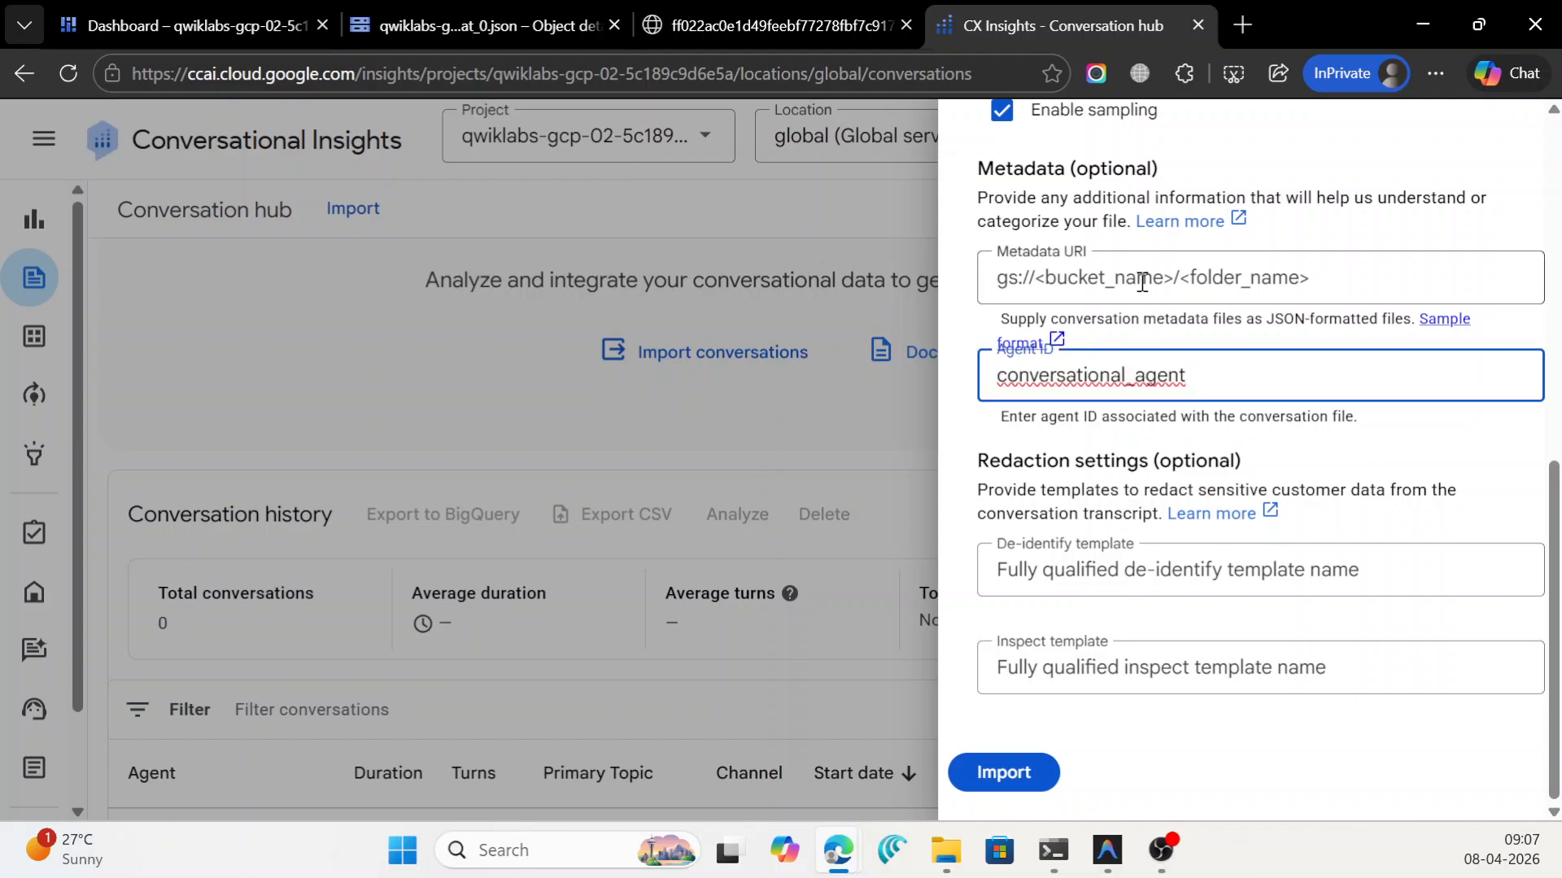
Review the import settings once more, start importing the conversations, and check the Conversation history for imported records.
scroll(1143, 316, "up", 2)
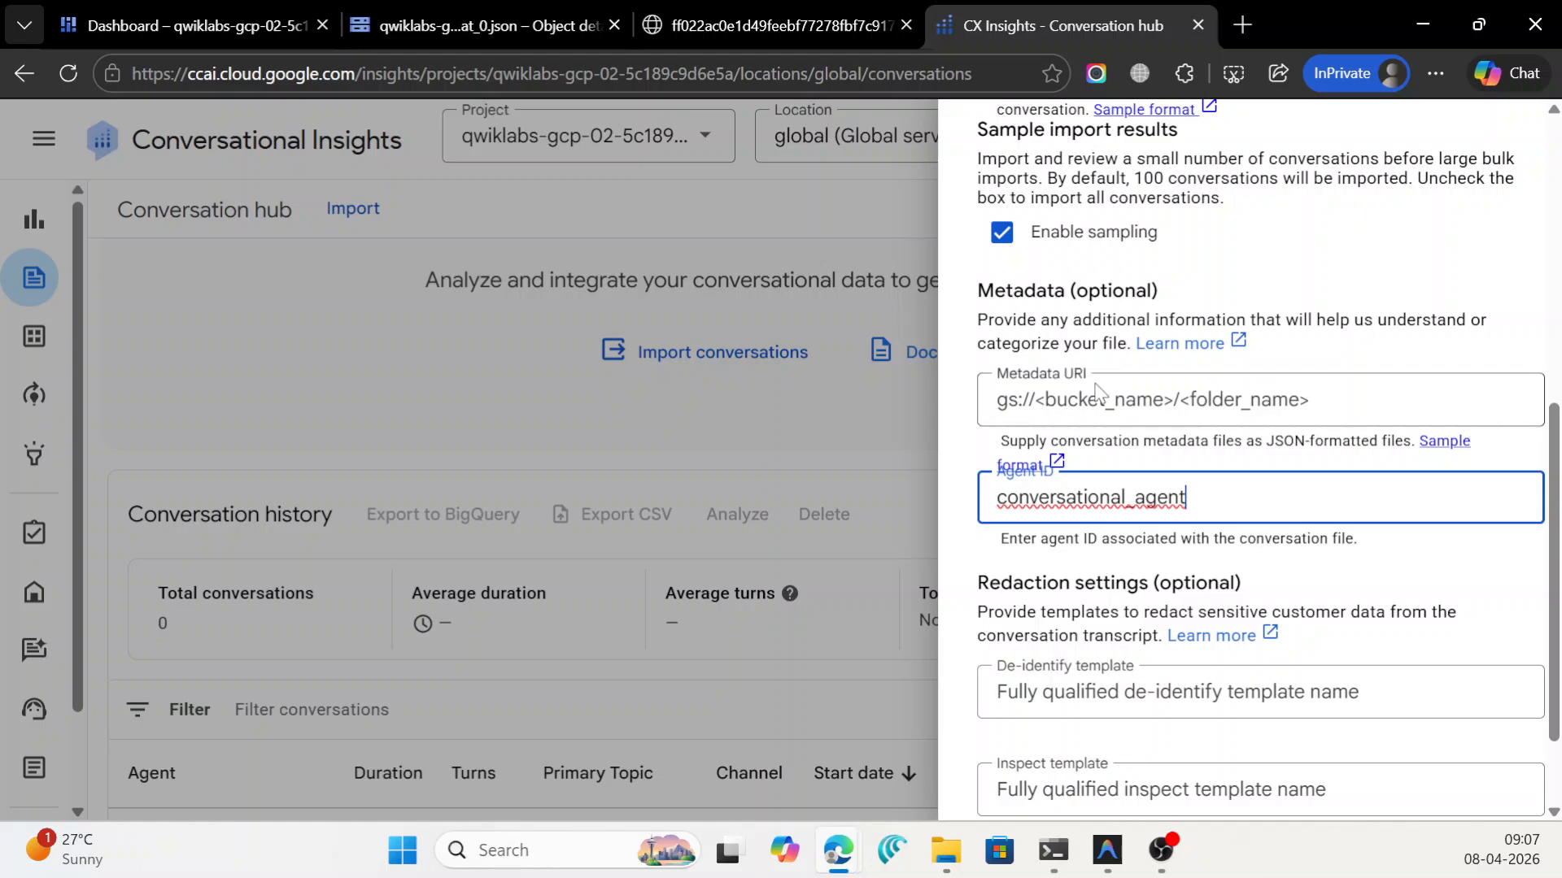
scroll(1103, 405, "up", 5)
scroll(1107, 407, "up", 3)
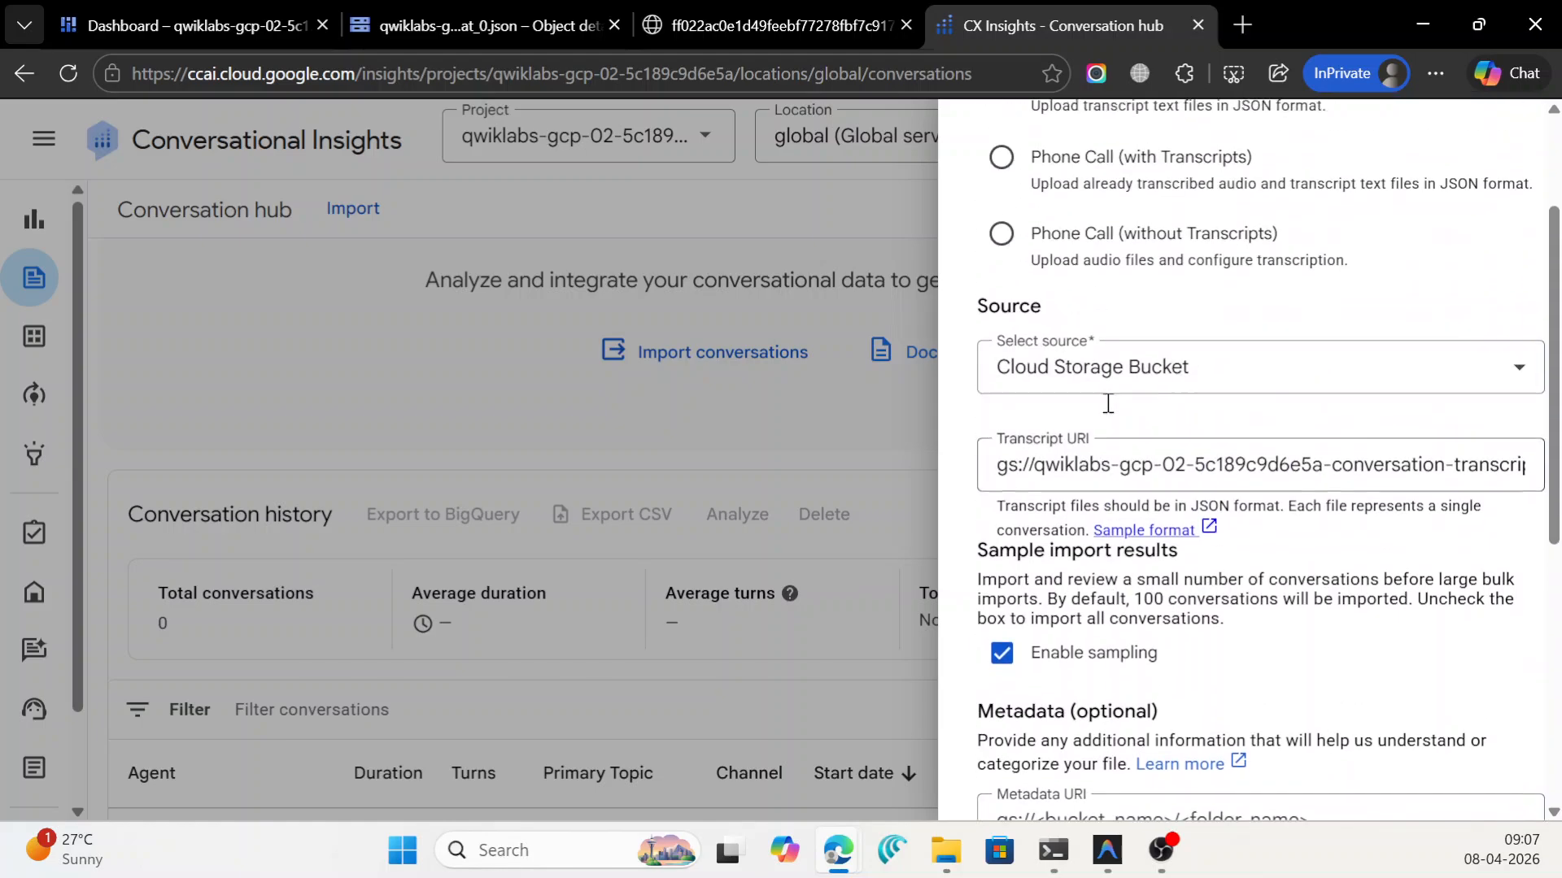
scroll(1174, 310, "down", 6)
scroll(1174, 310, "down", 3)
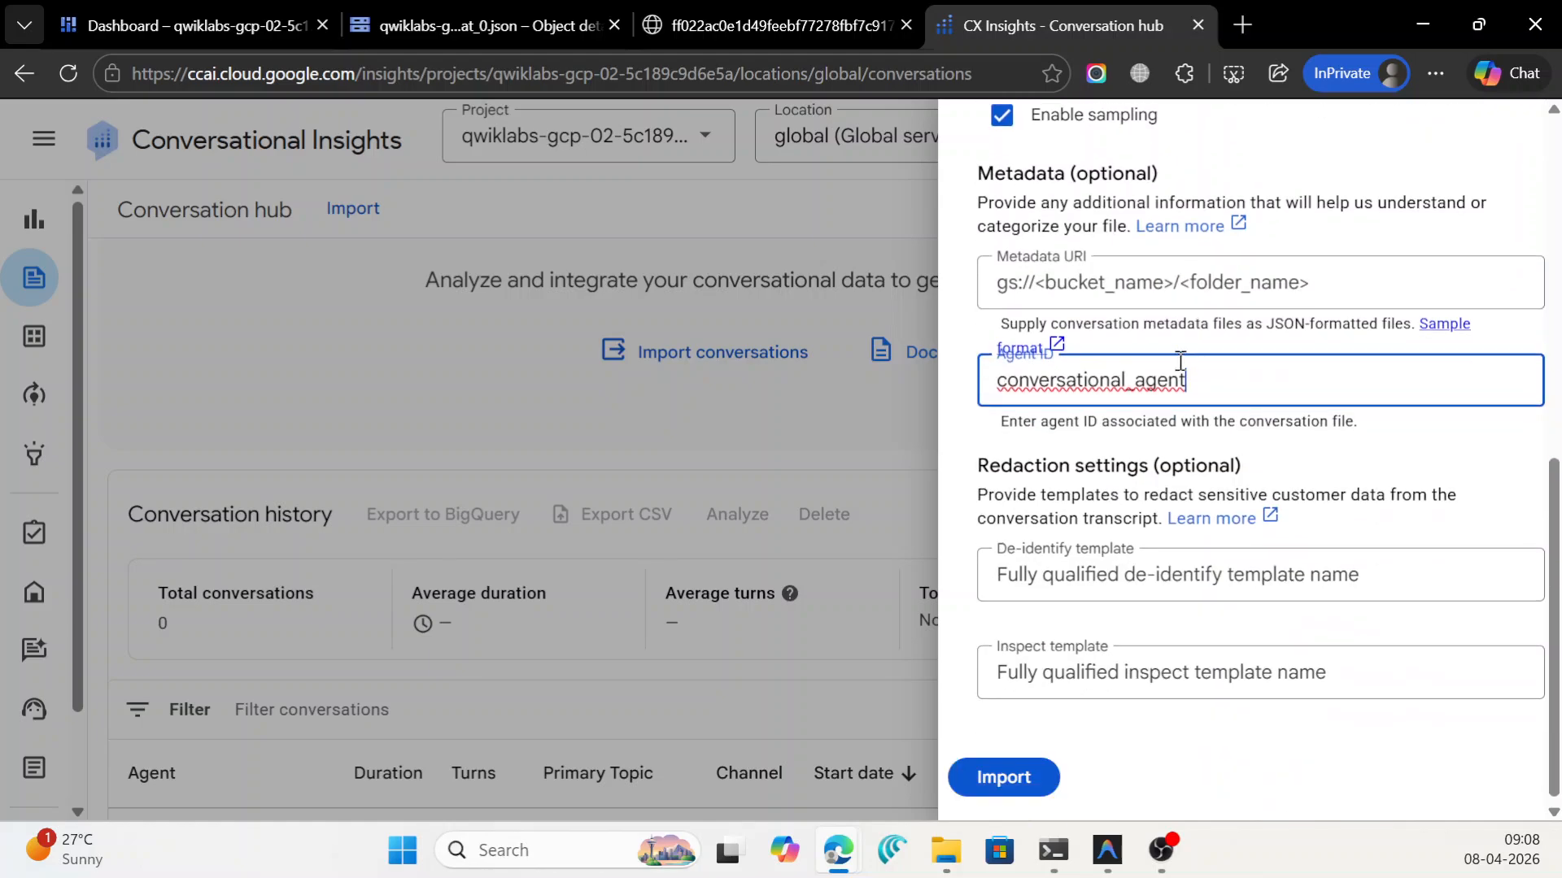
left_click(1002, 771)
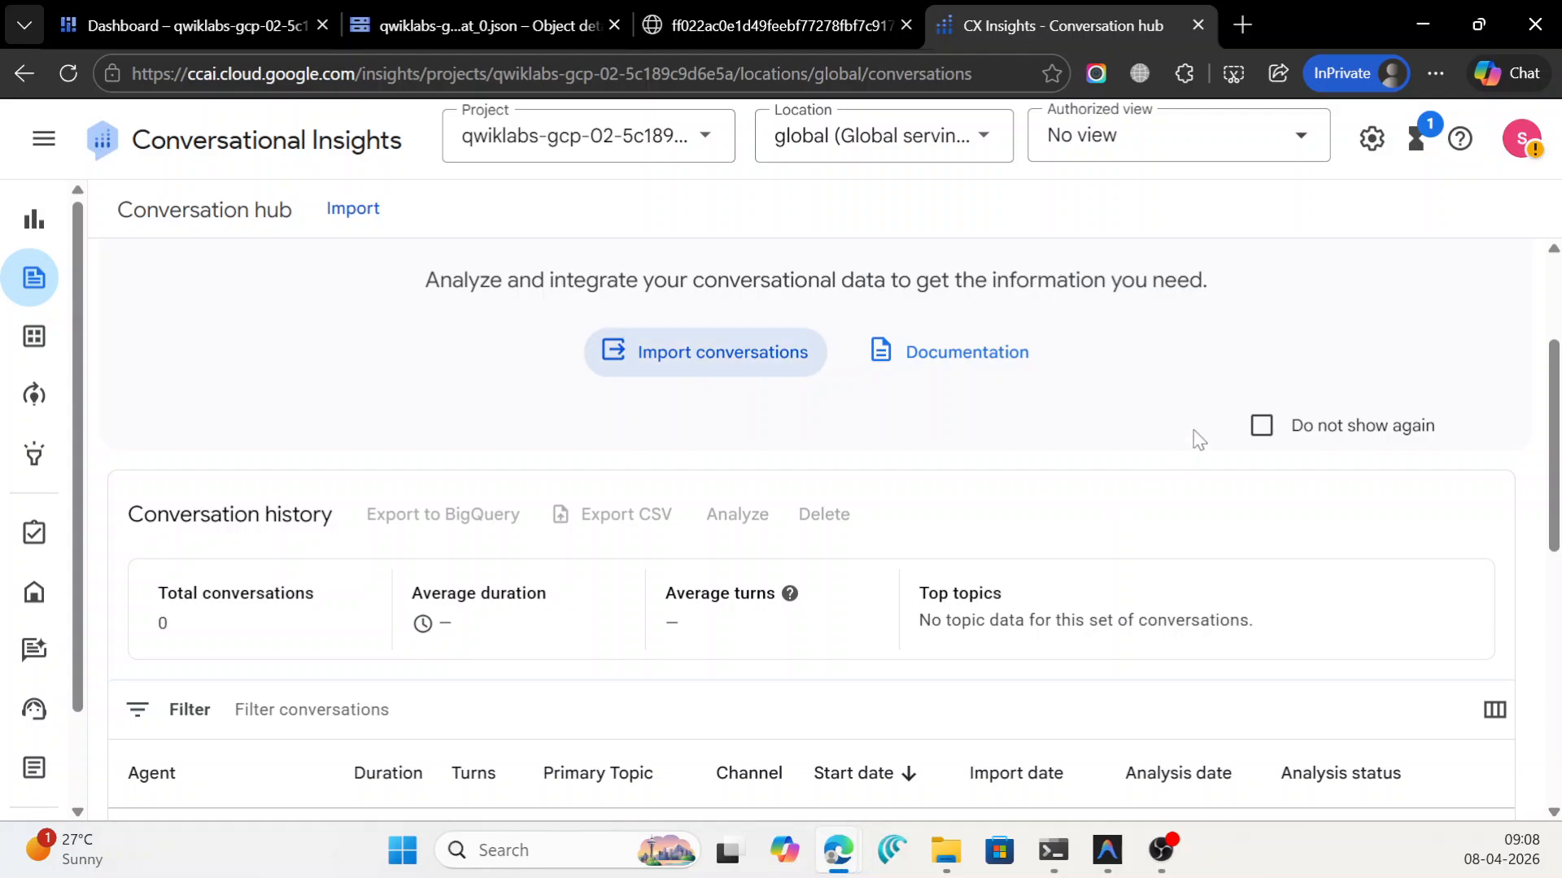
scroll(929, 561, "down", 5)
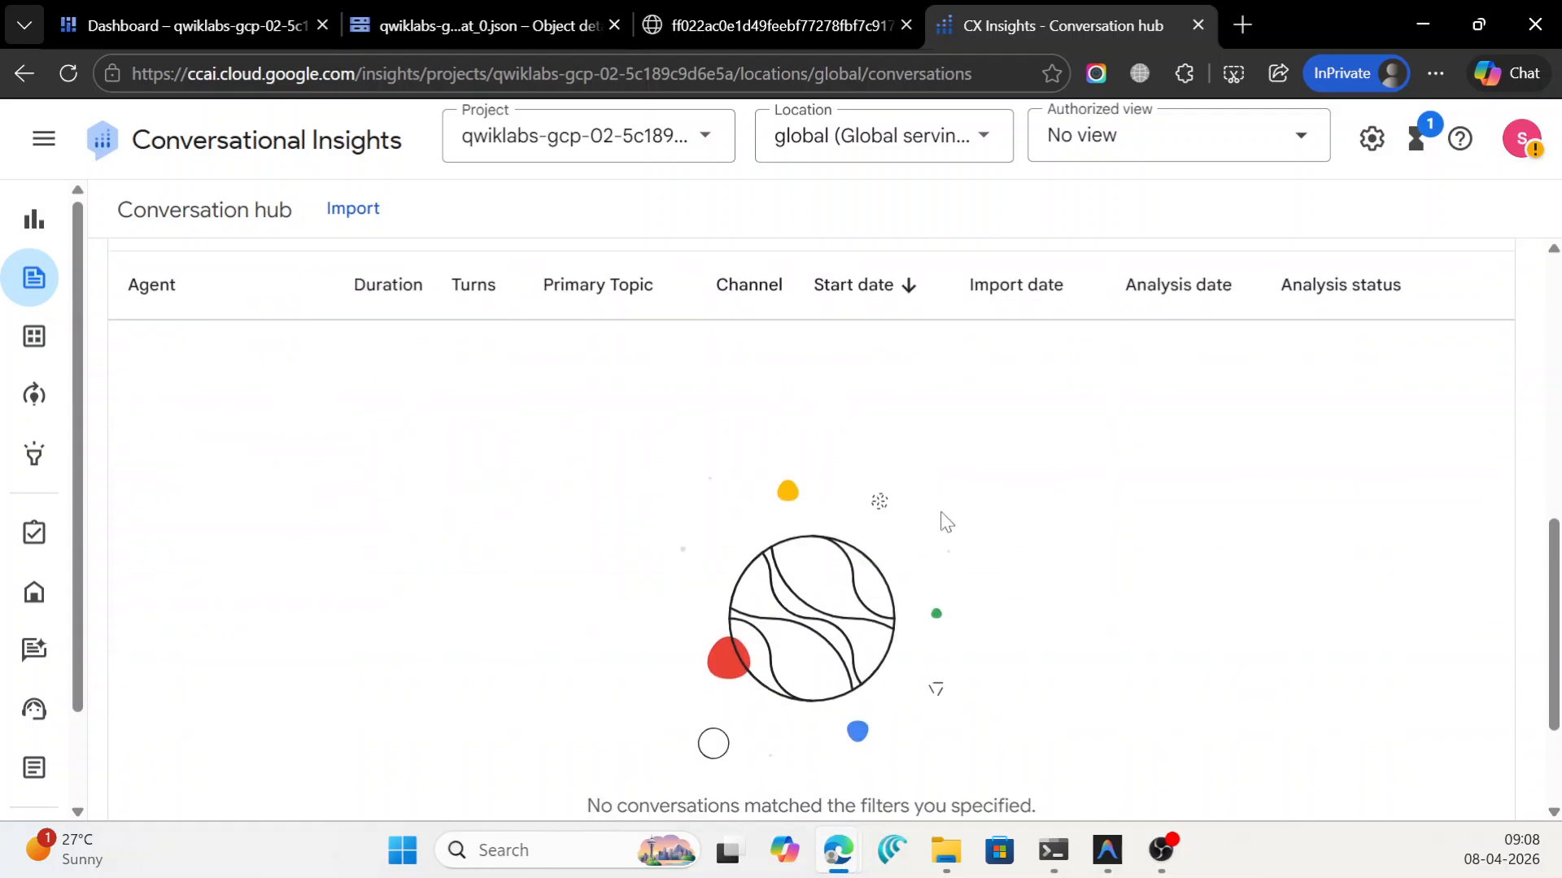
scroll(945, 521, "up", 5)
scroll(443, 724, "down", 3)
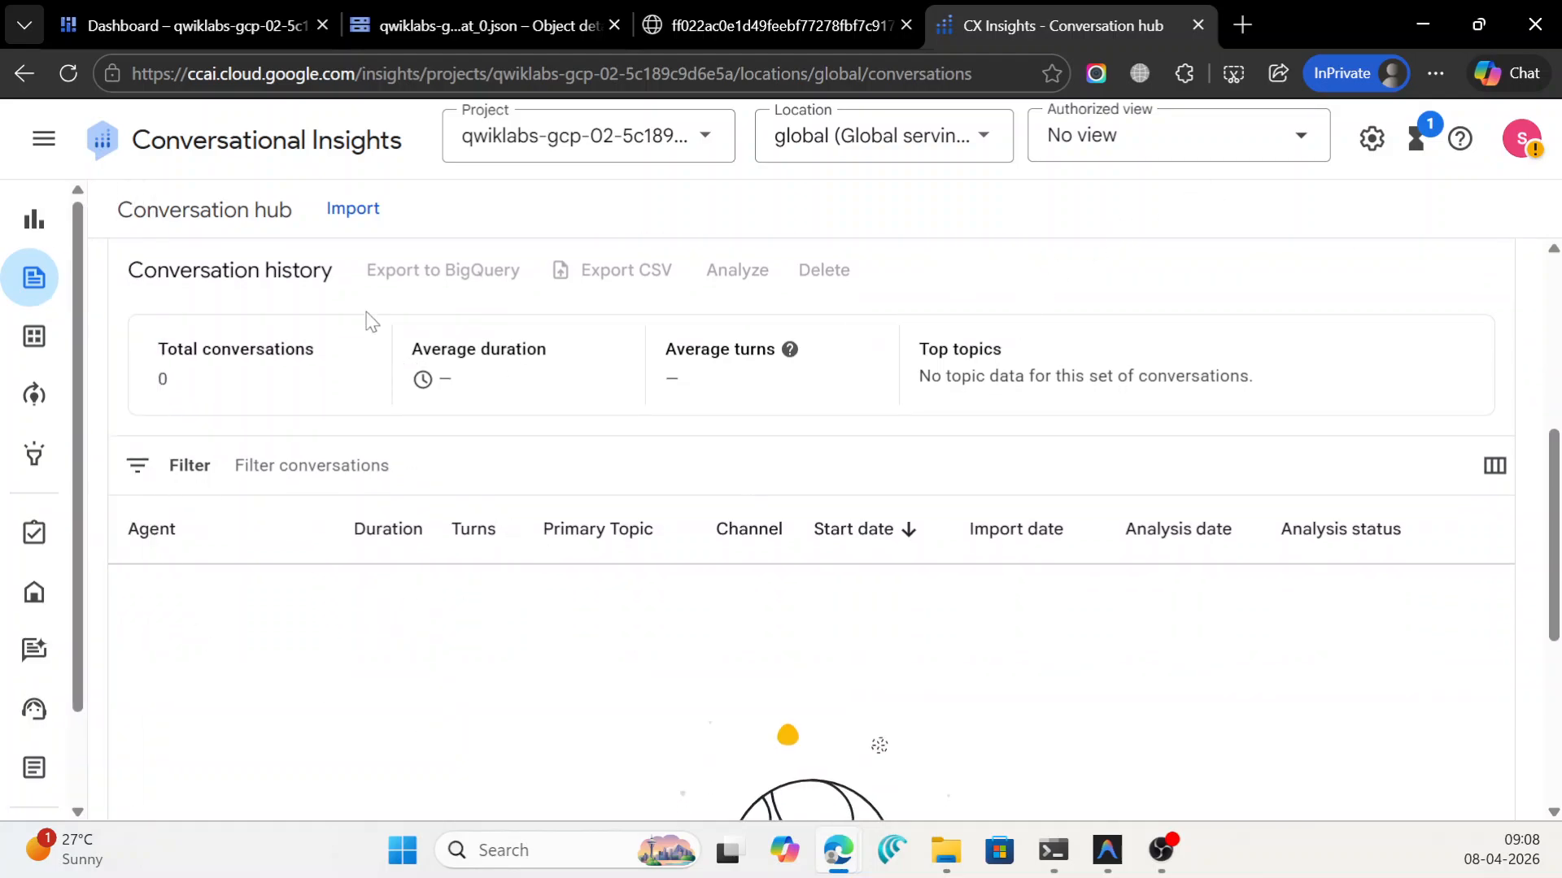
Switch to the lab page and run the progress check for Load Conversations into CX Insights.
left_click(1415, 25)
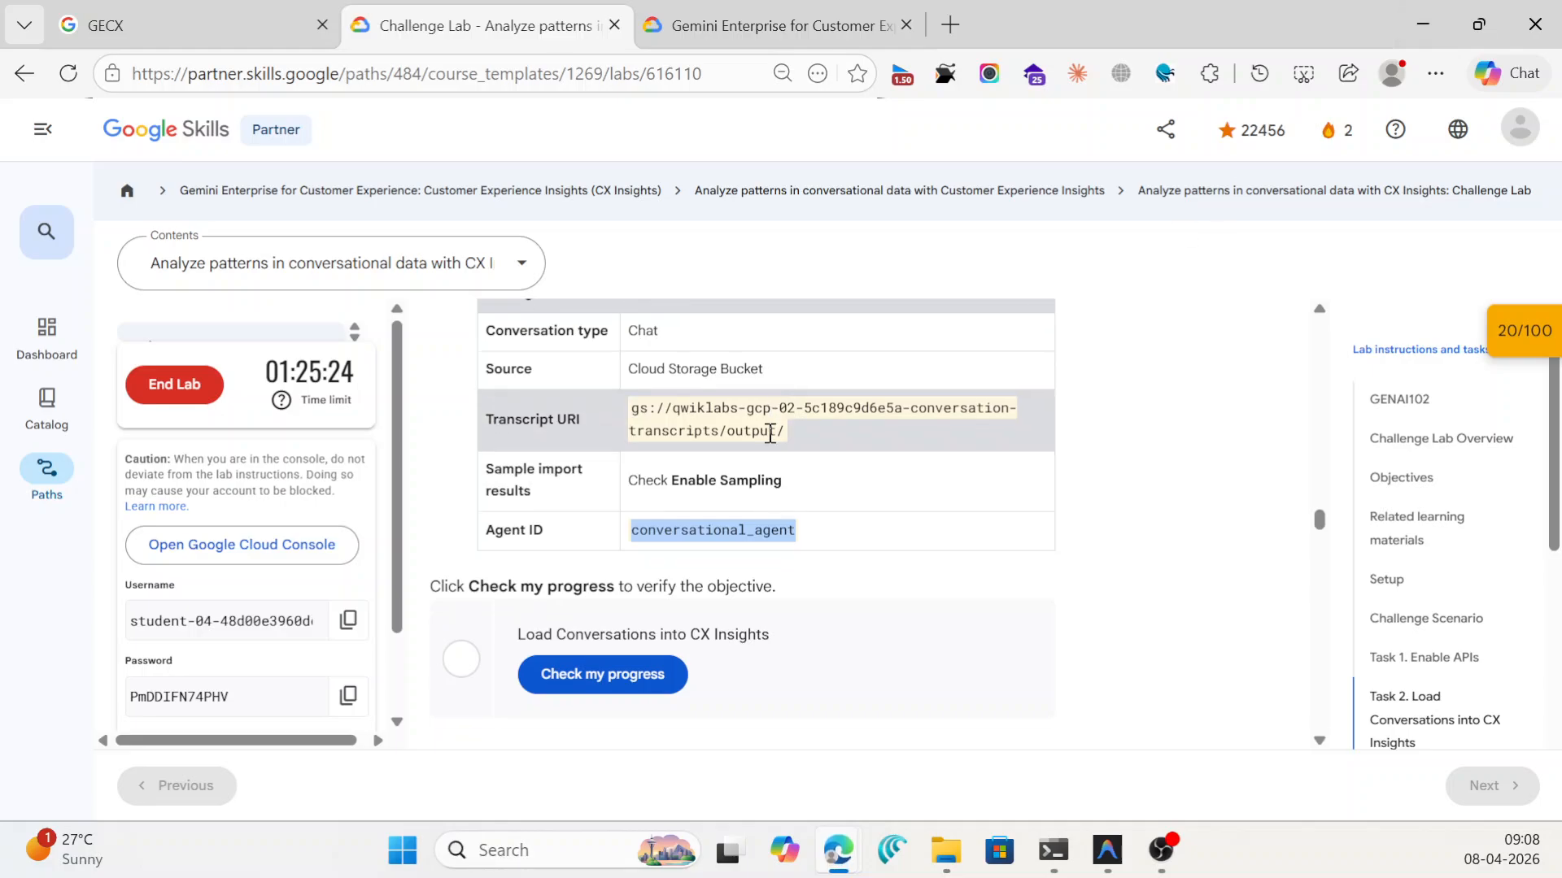
scroll(770, 432, "down", 3)
left_click(640, 452)
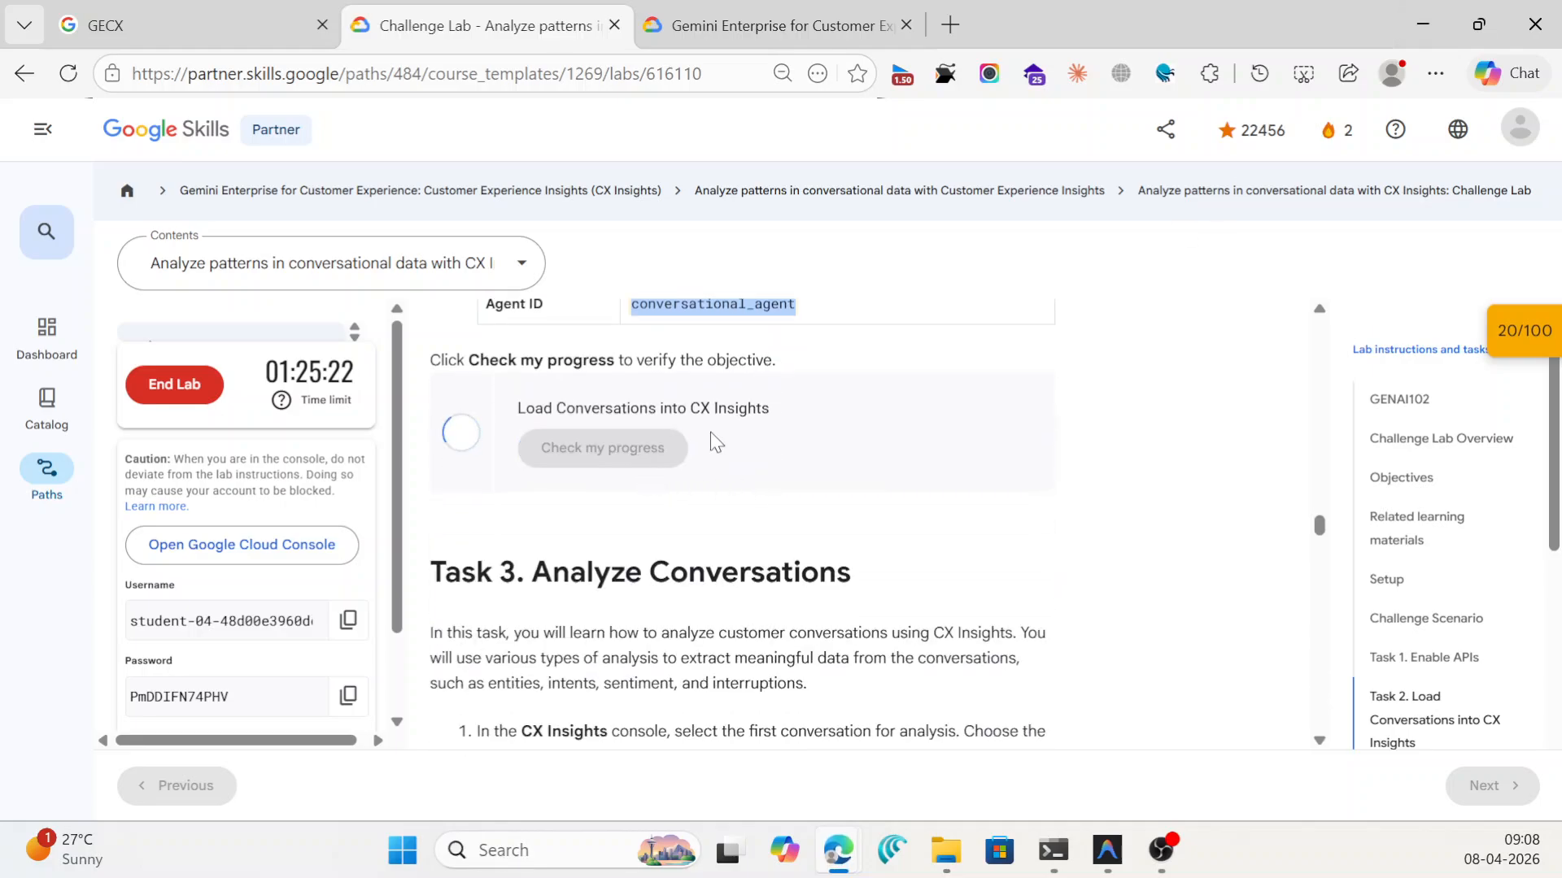
scroll(716, 443, "down", 2)
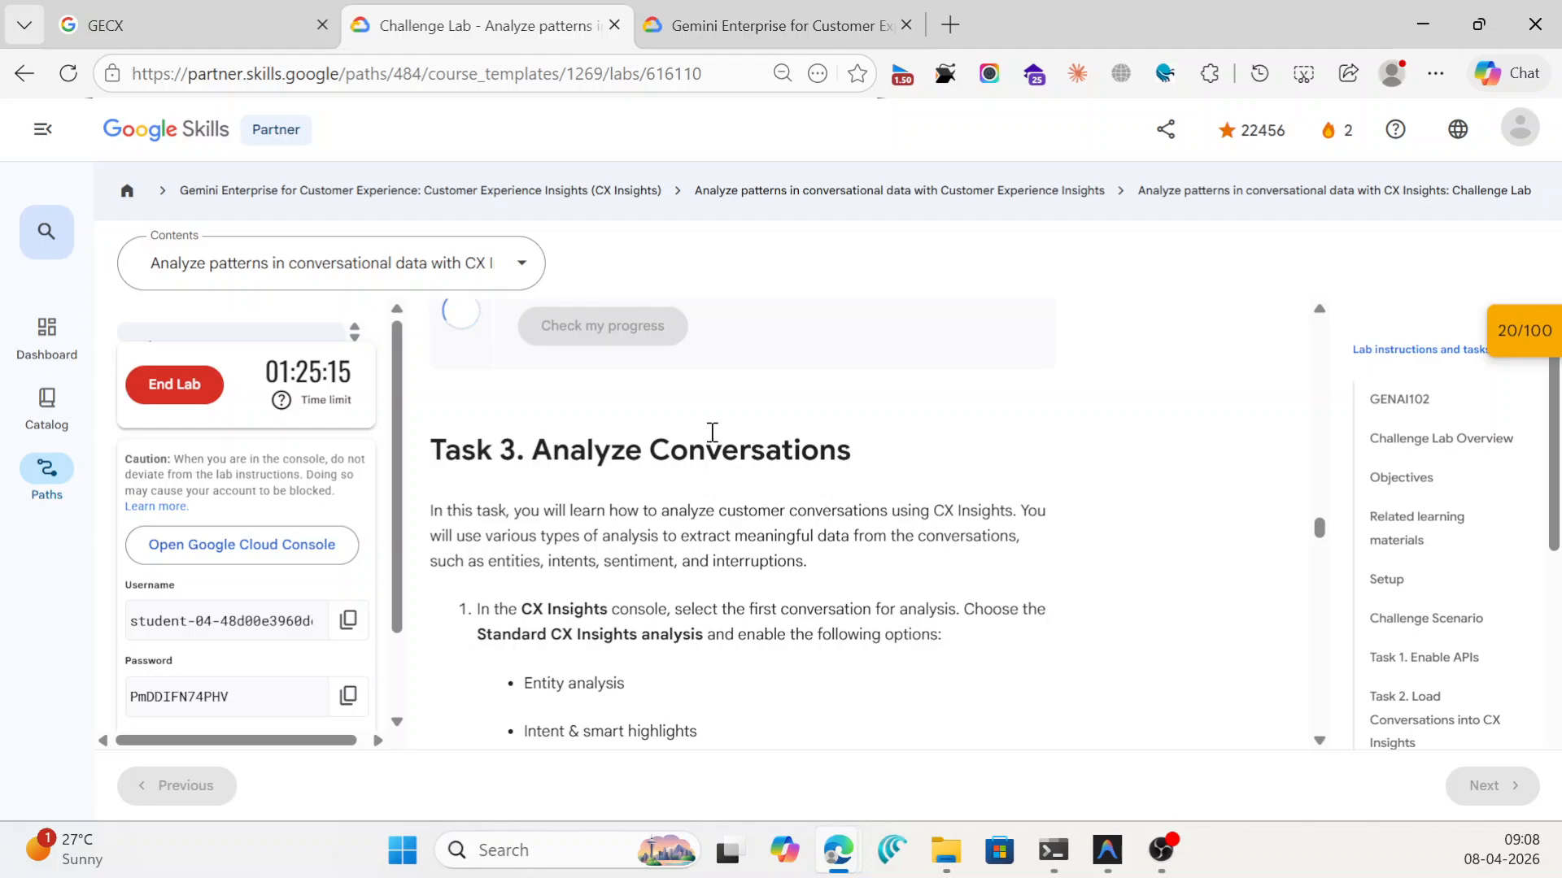
scroll(707, 431, "down", 2)
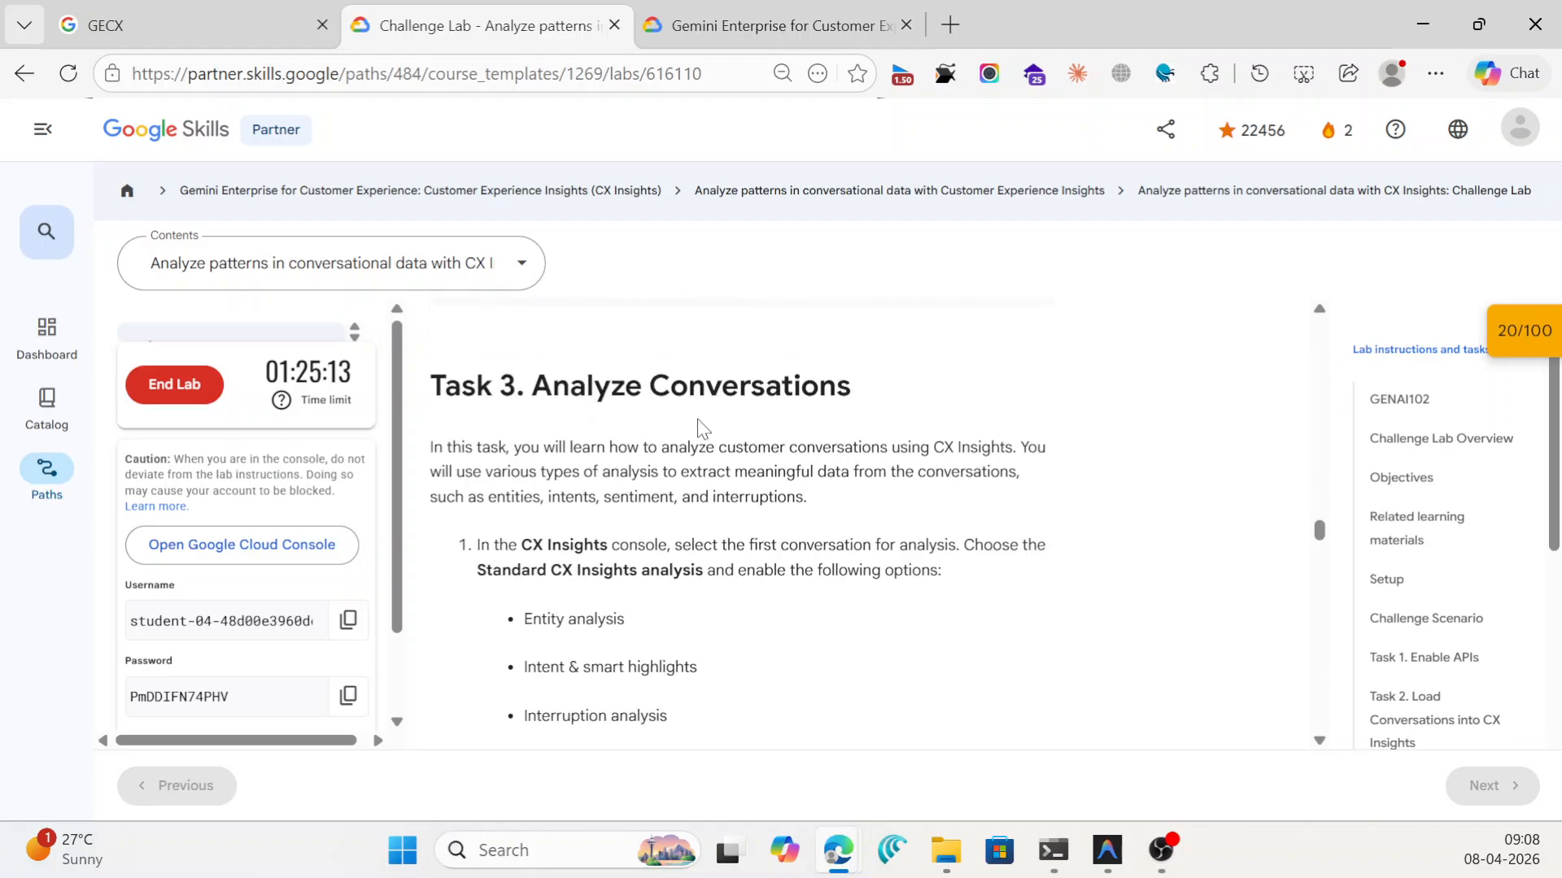
scroll(732, 456, "up", 2)
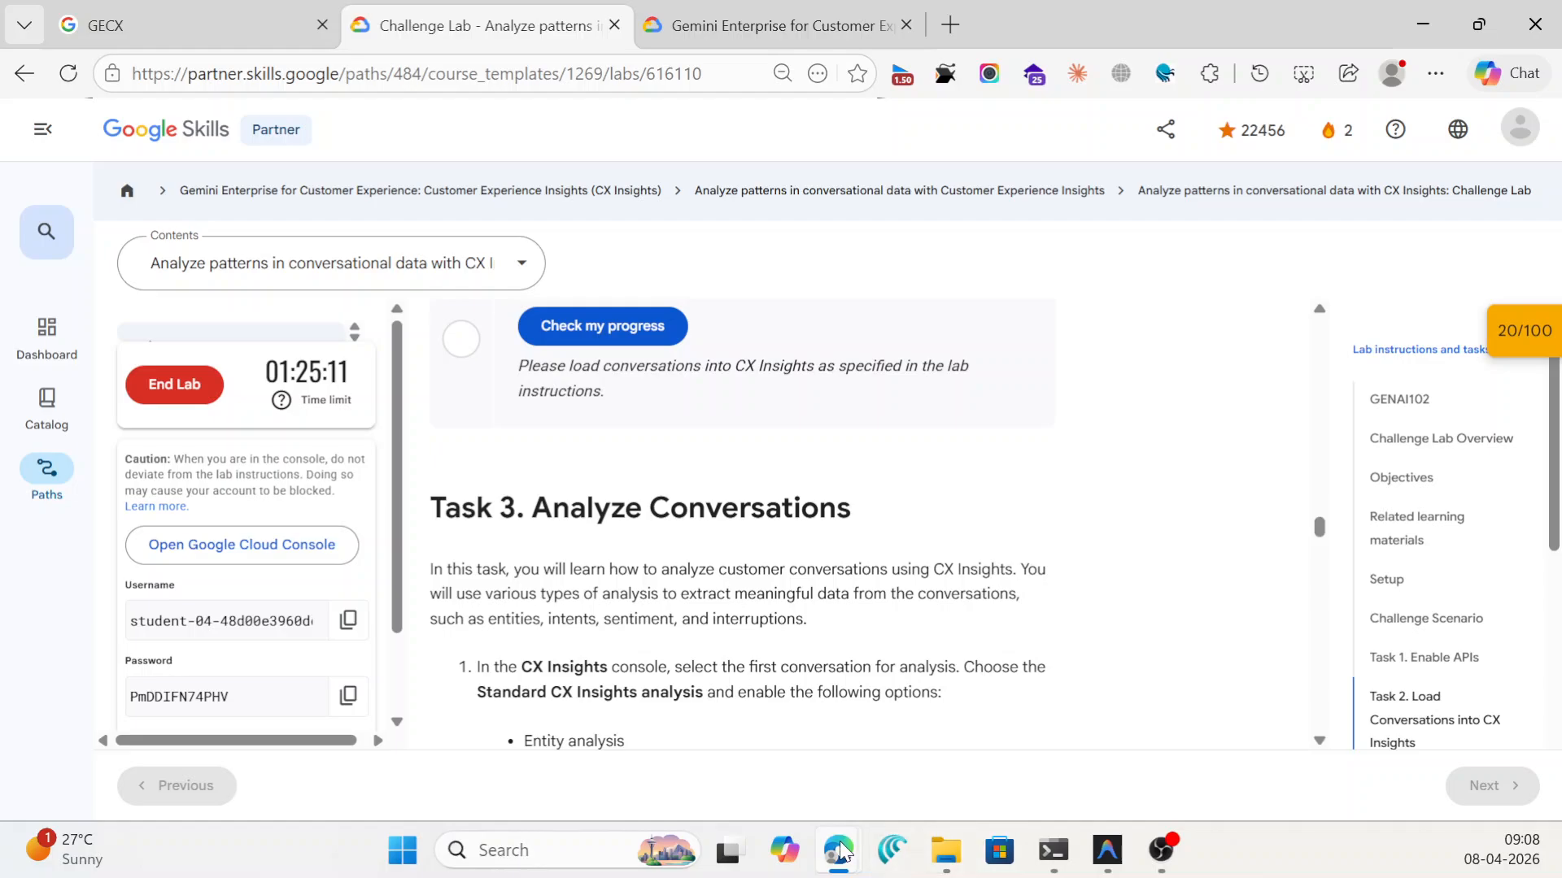
Return to the Conversational Insights console and examine the Conversation history for the imported chat conversations.
mouse_move(840, 852)
left_click(1432, 716)
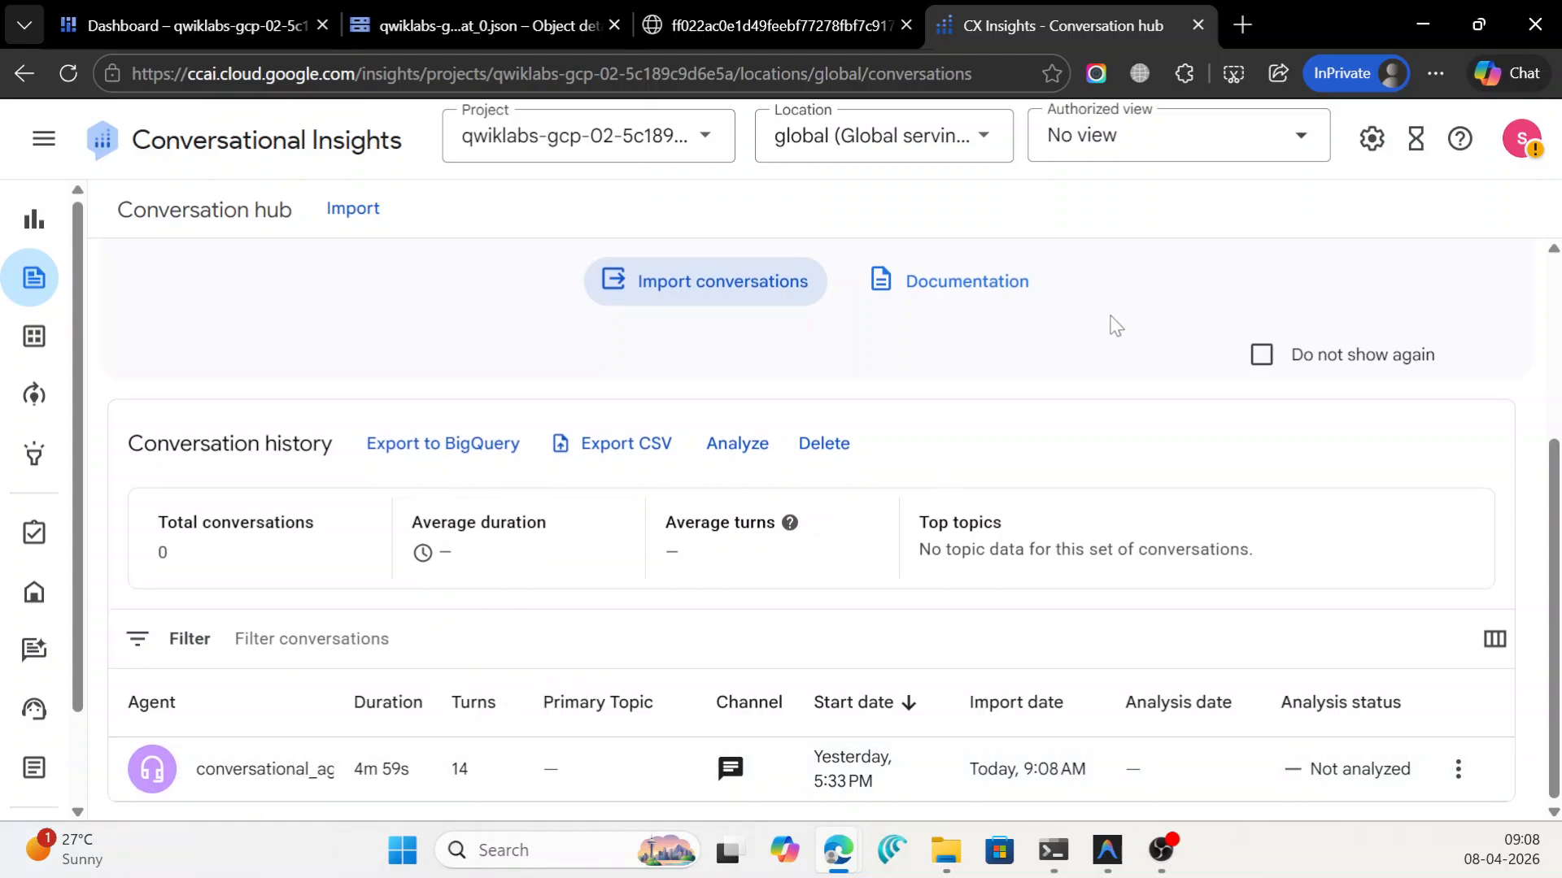
scroll(515, 564, "up", 4)
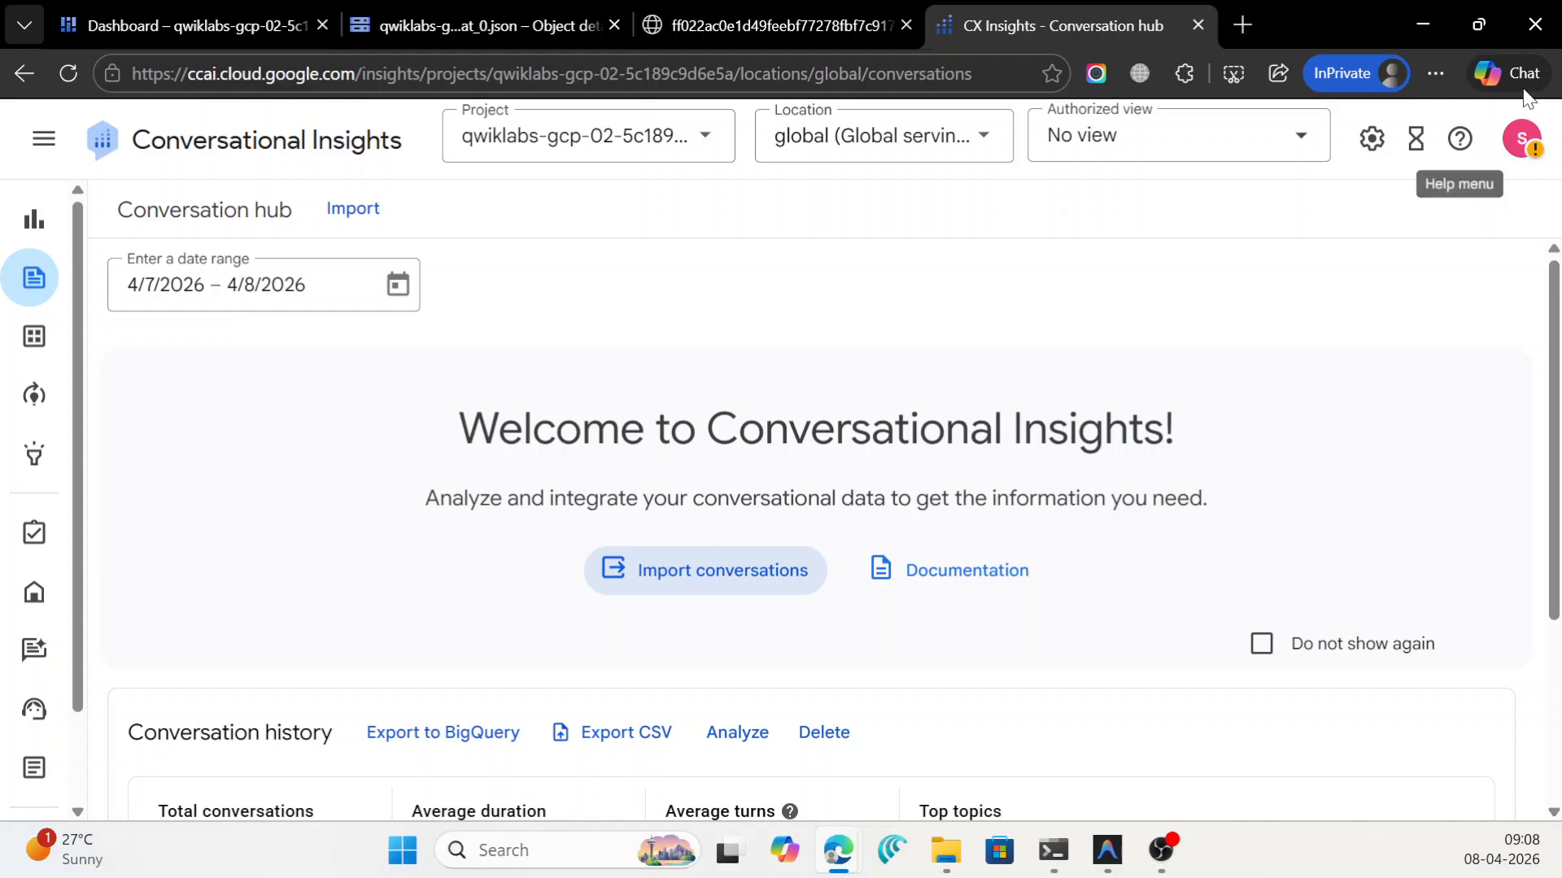
scroll(1259, 428, "down", 1)
scroll(1259, 429, "down", 3)
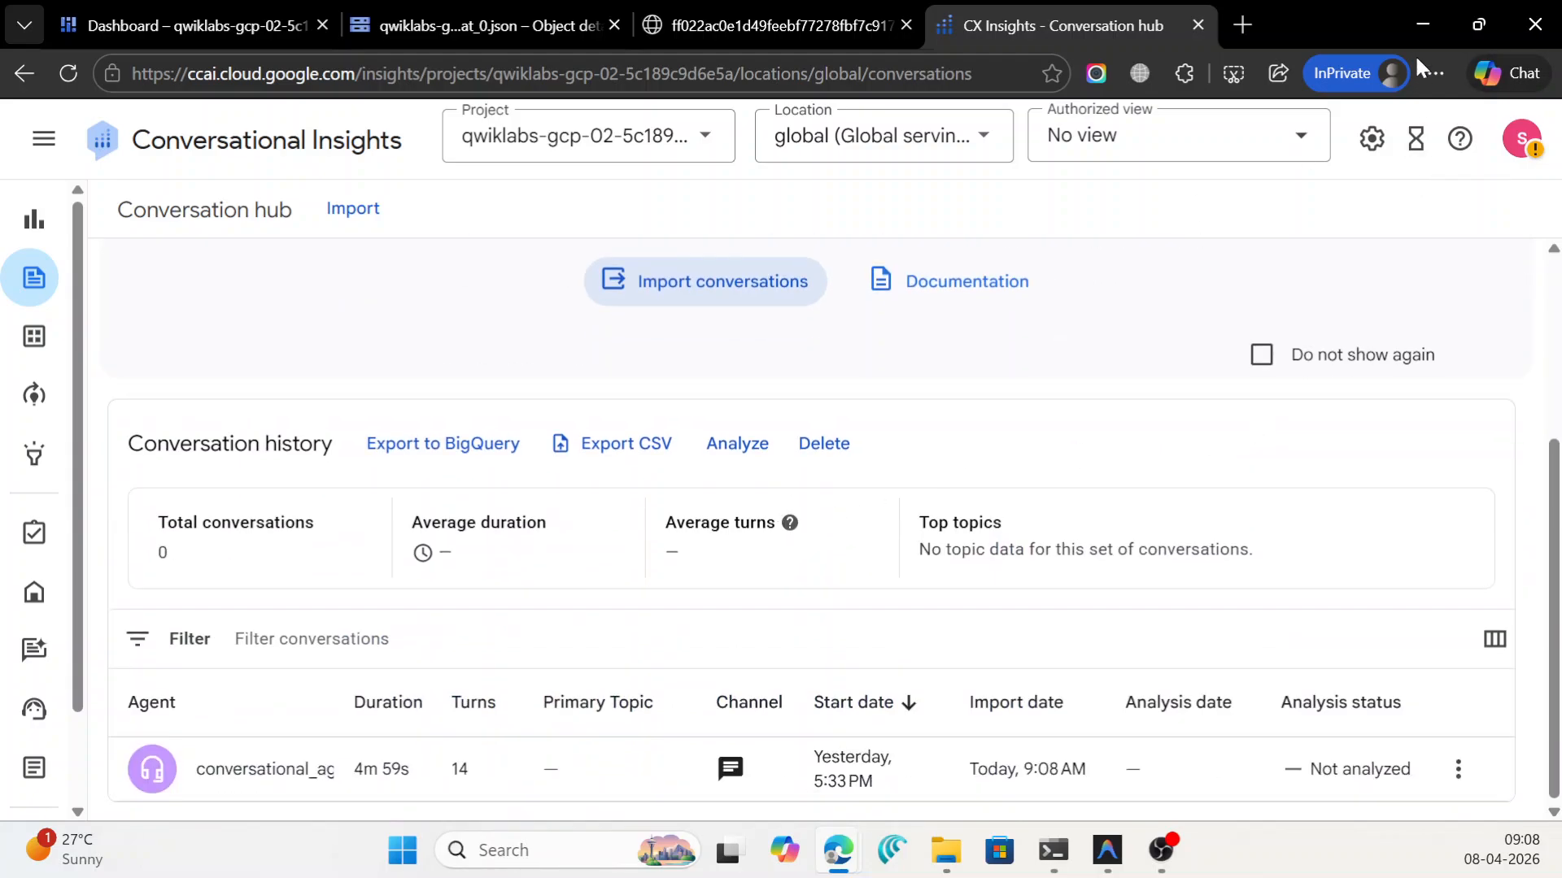
Look up Task 3's required analysis type in the lab and open the Analyze conversations form in the console.
left_click(1425, 30)
scroll(934, 488, "down", 3)
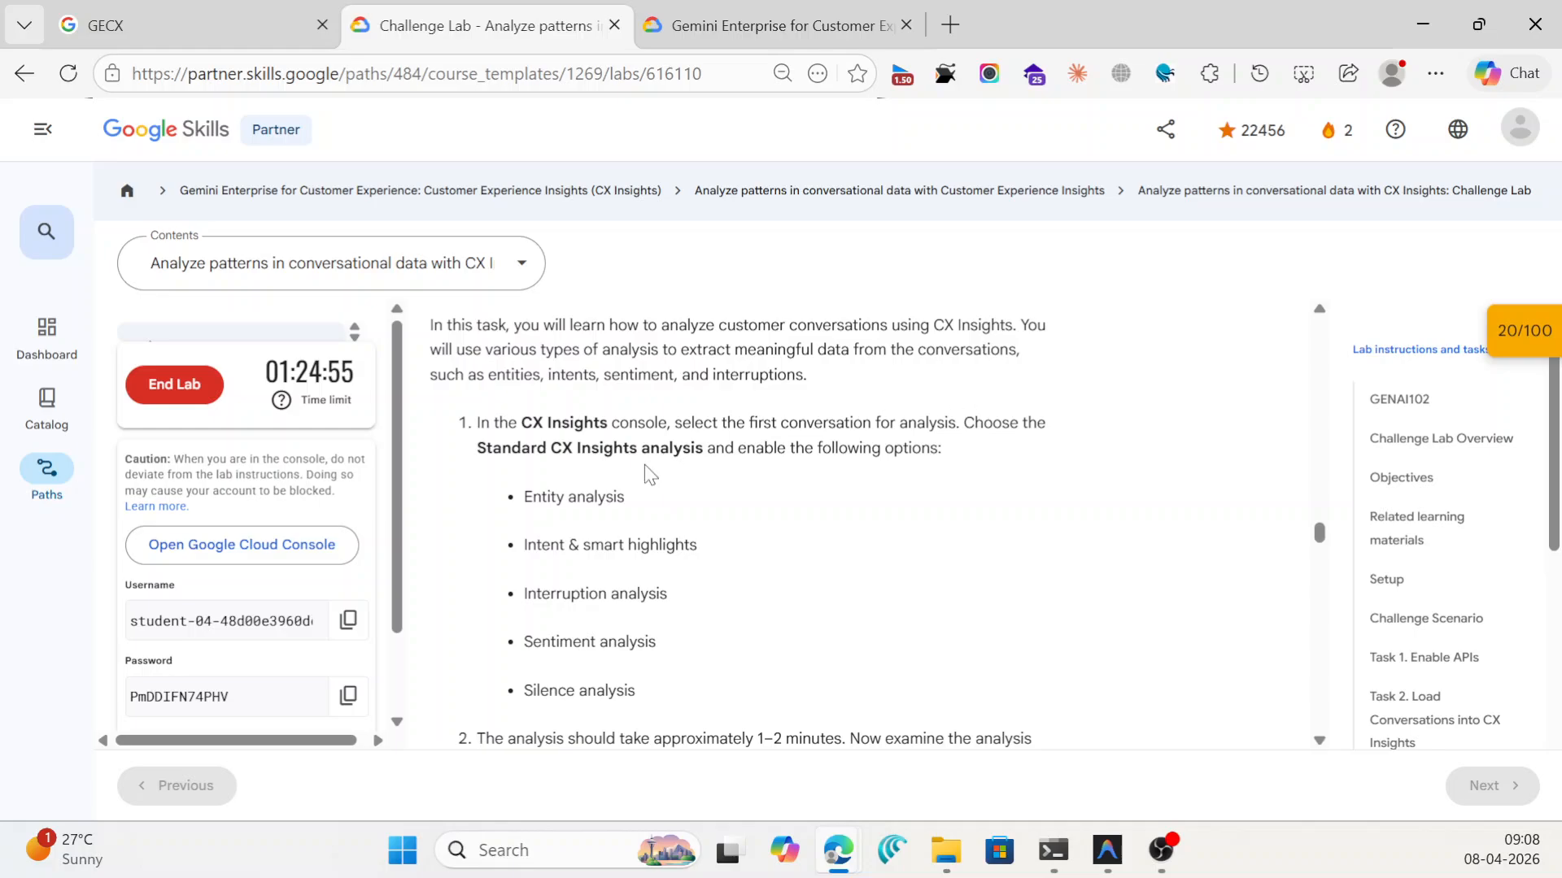
left_click_drag(701, 448, 488, 452)
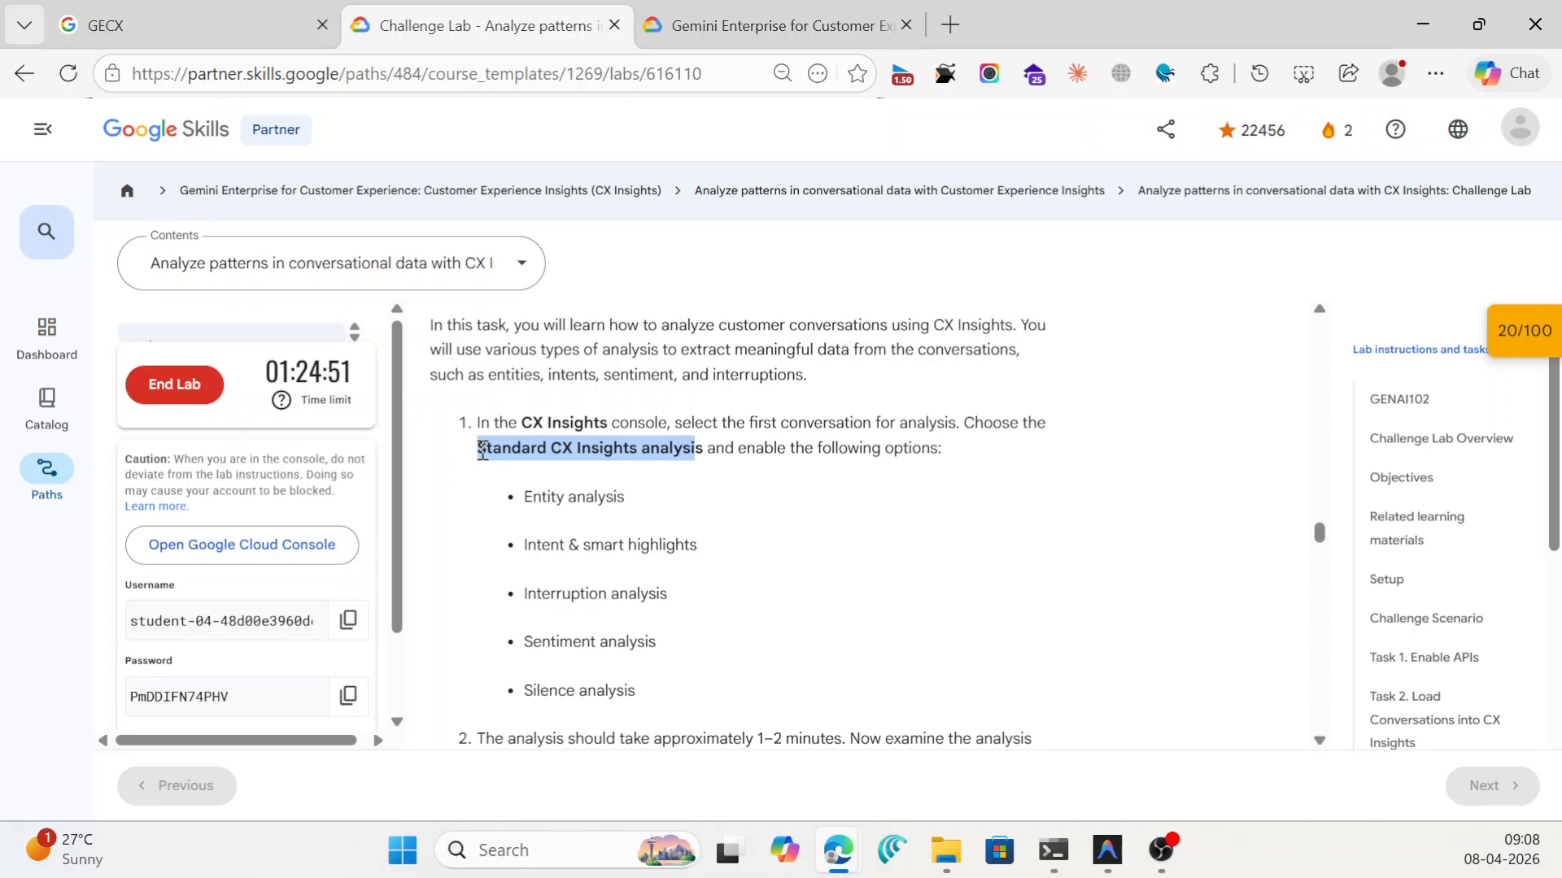
mouse_move(840, 850)
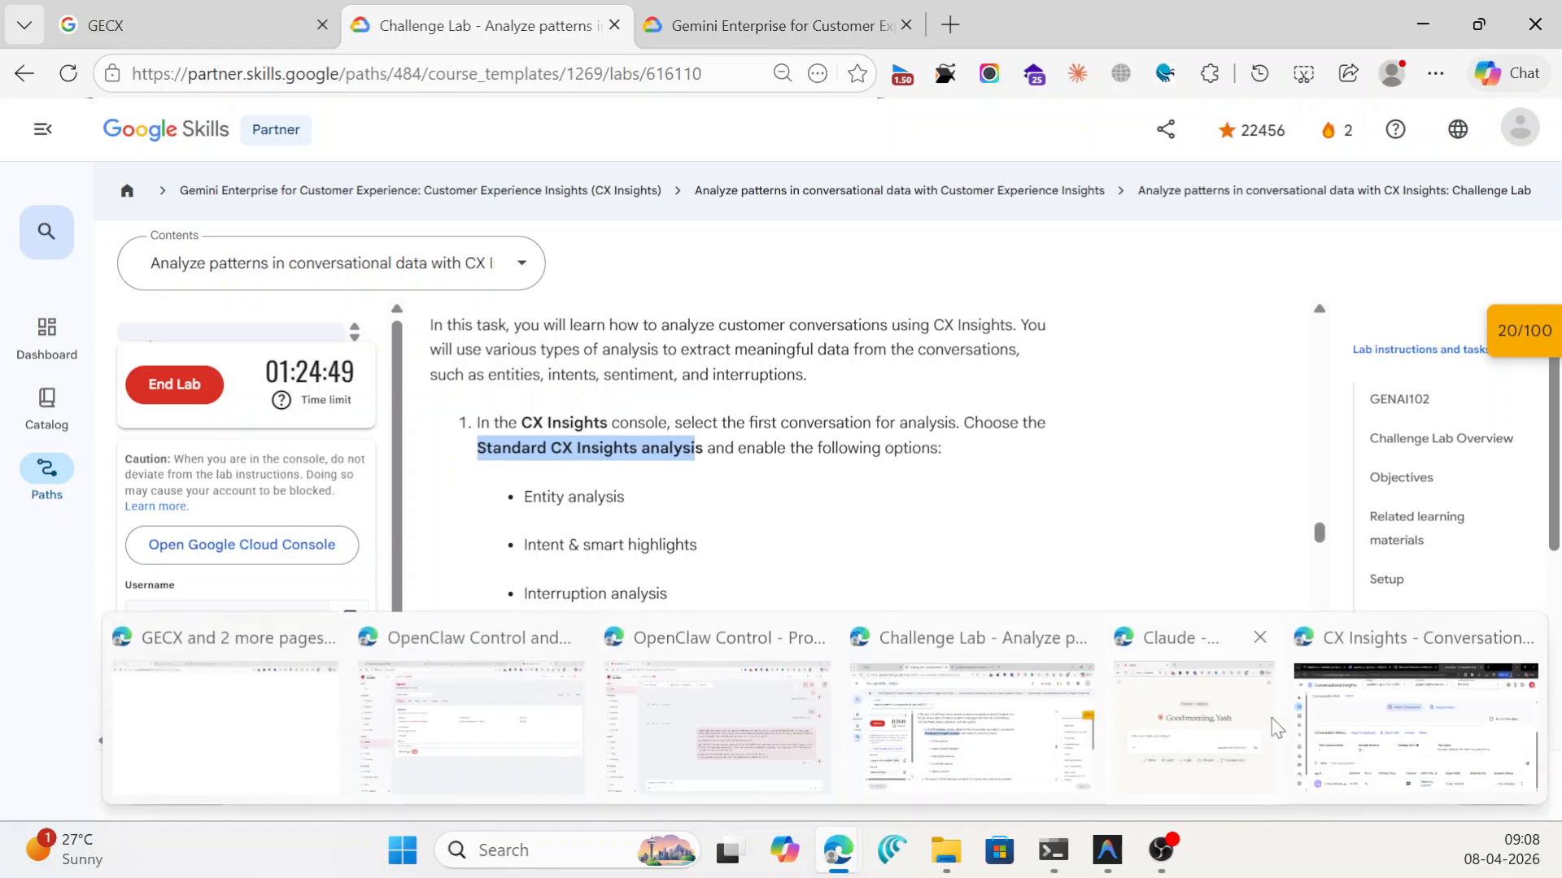
left_click(1350, 703)
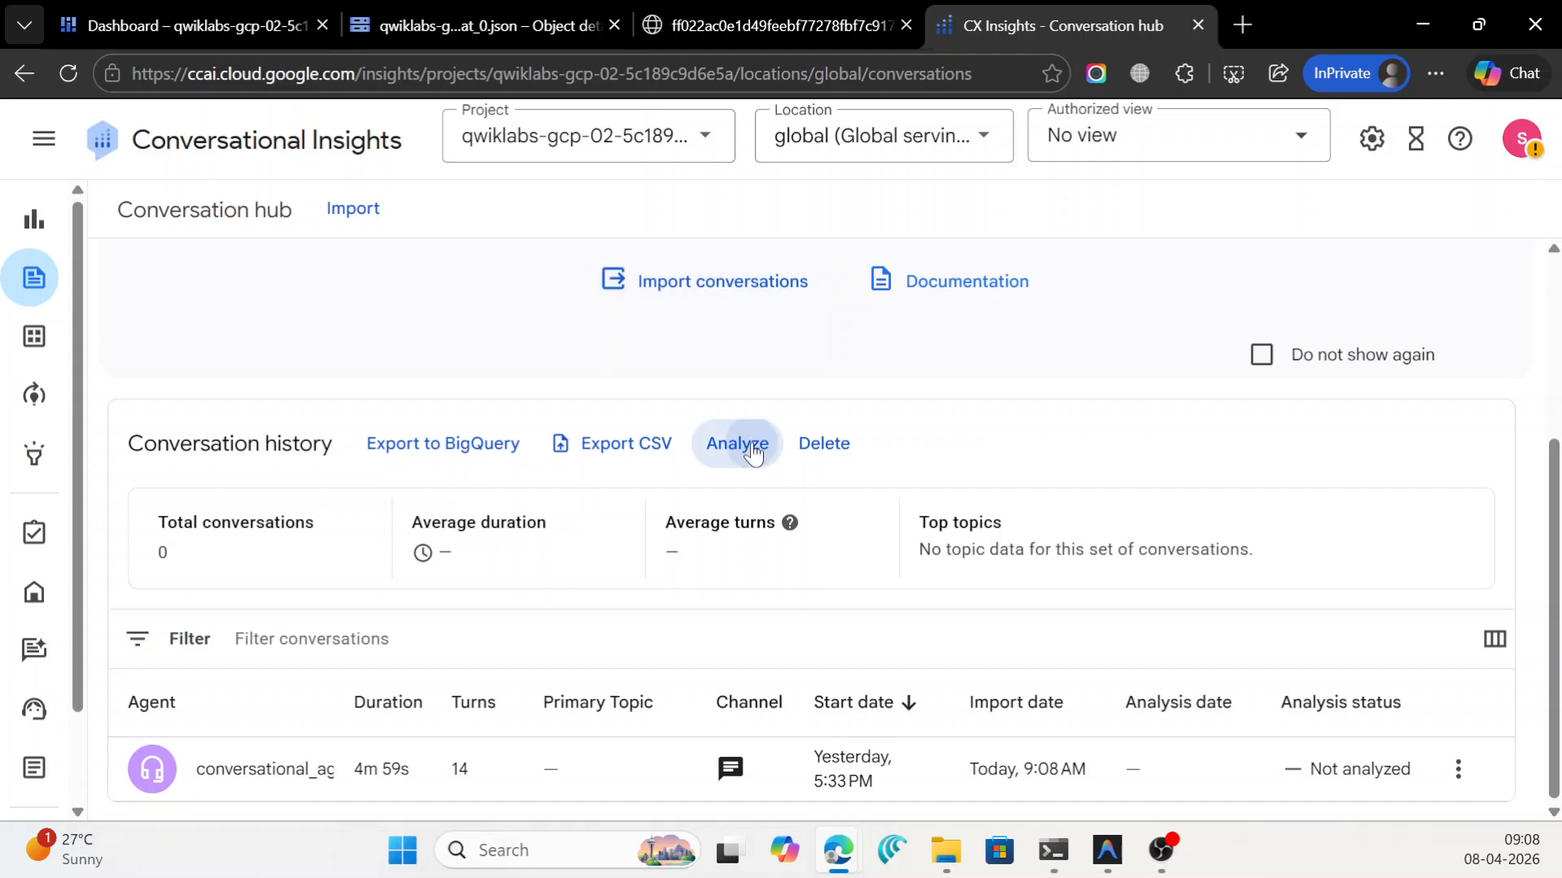
left_click(737, 443)
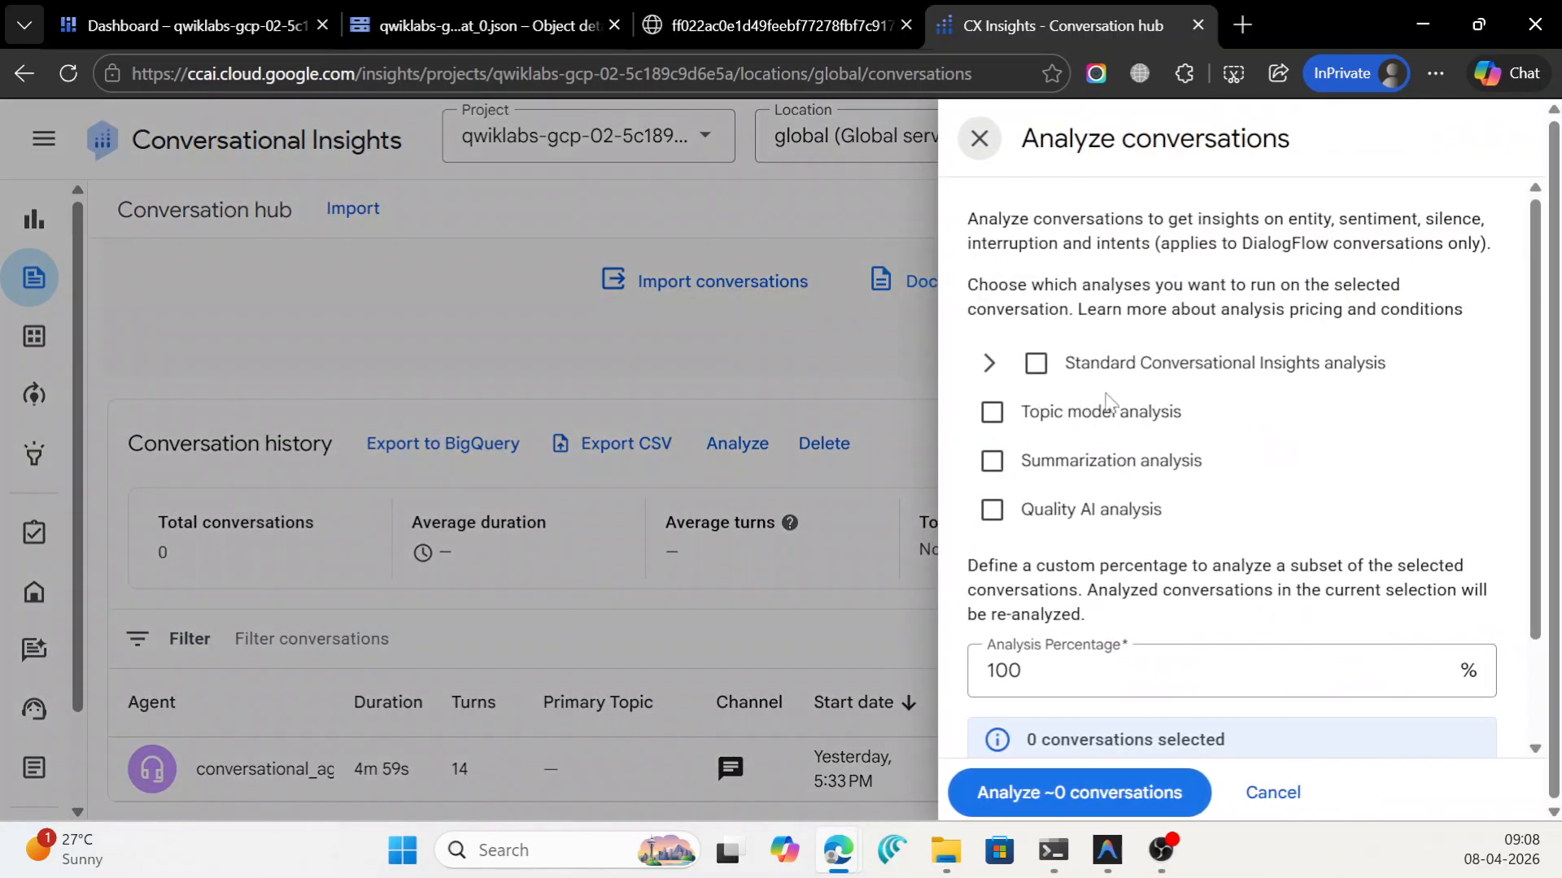
Enable Standard Conversational Insights analysis, including its entity, intent and smart highlights, interruption, sentiment and silence options.
key("ctrl+f")
type("CX Insights analysi")
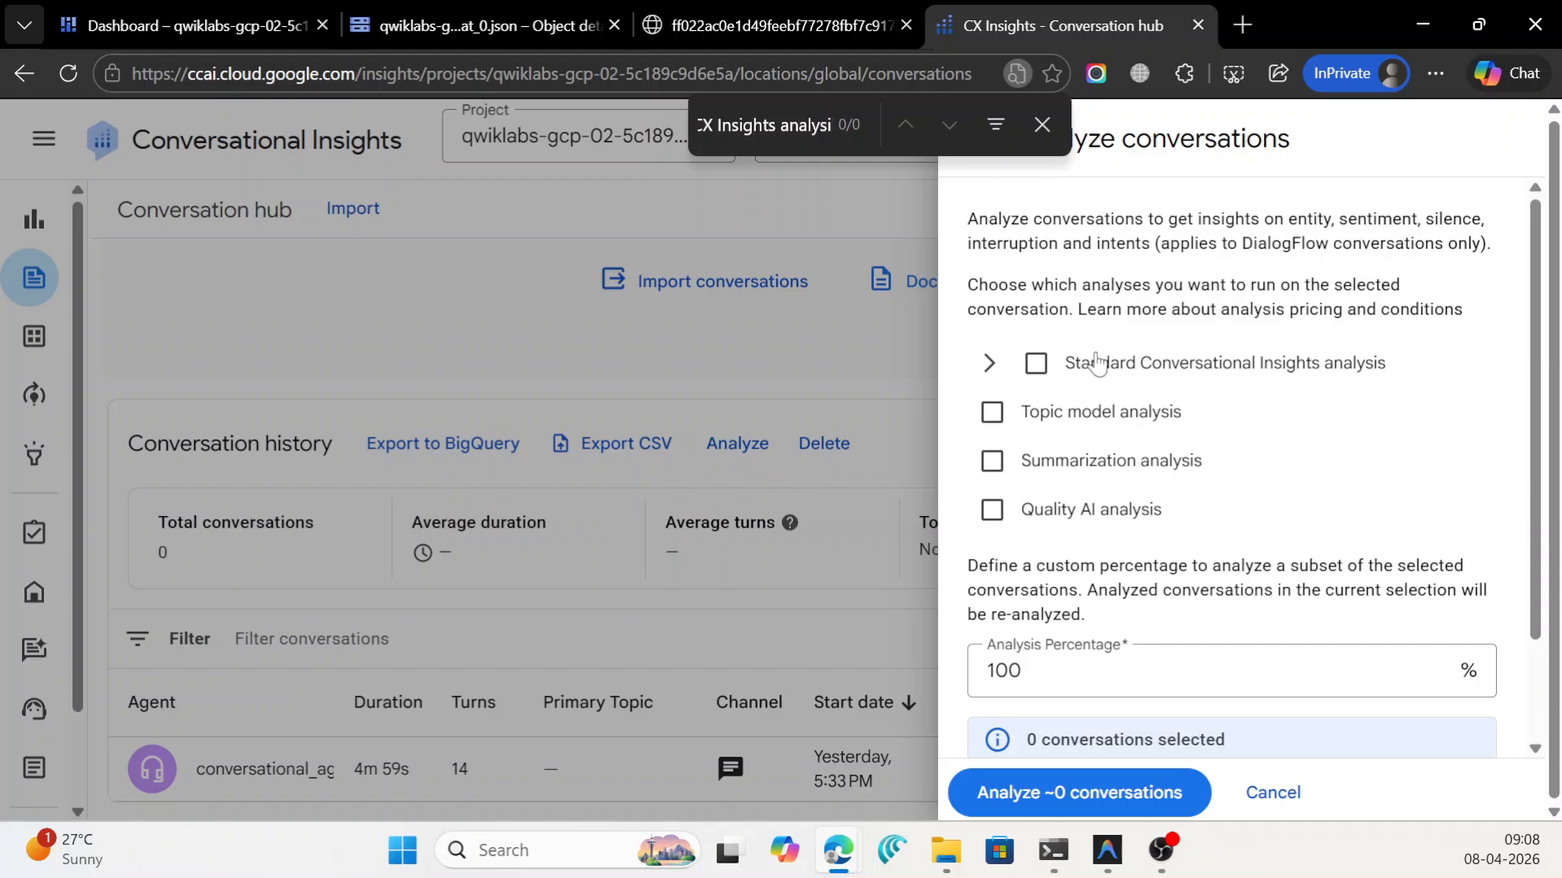
left_click(1036, 362)
scroll(1165, 480, "down", 3)
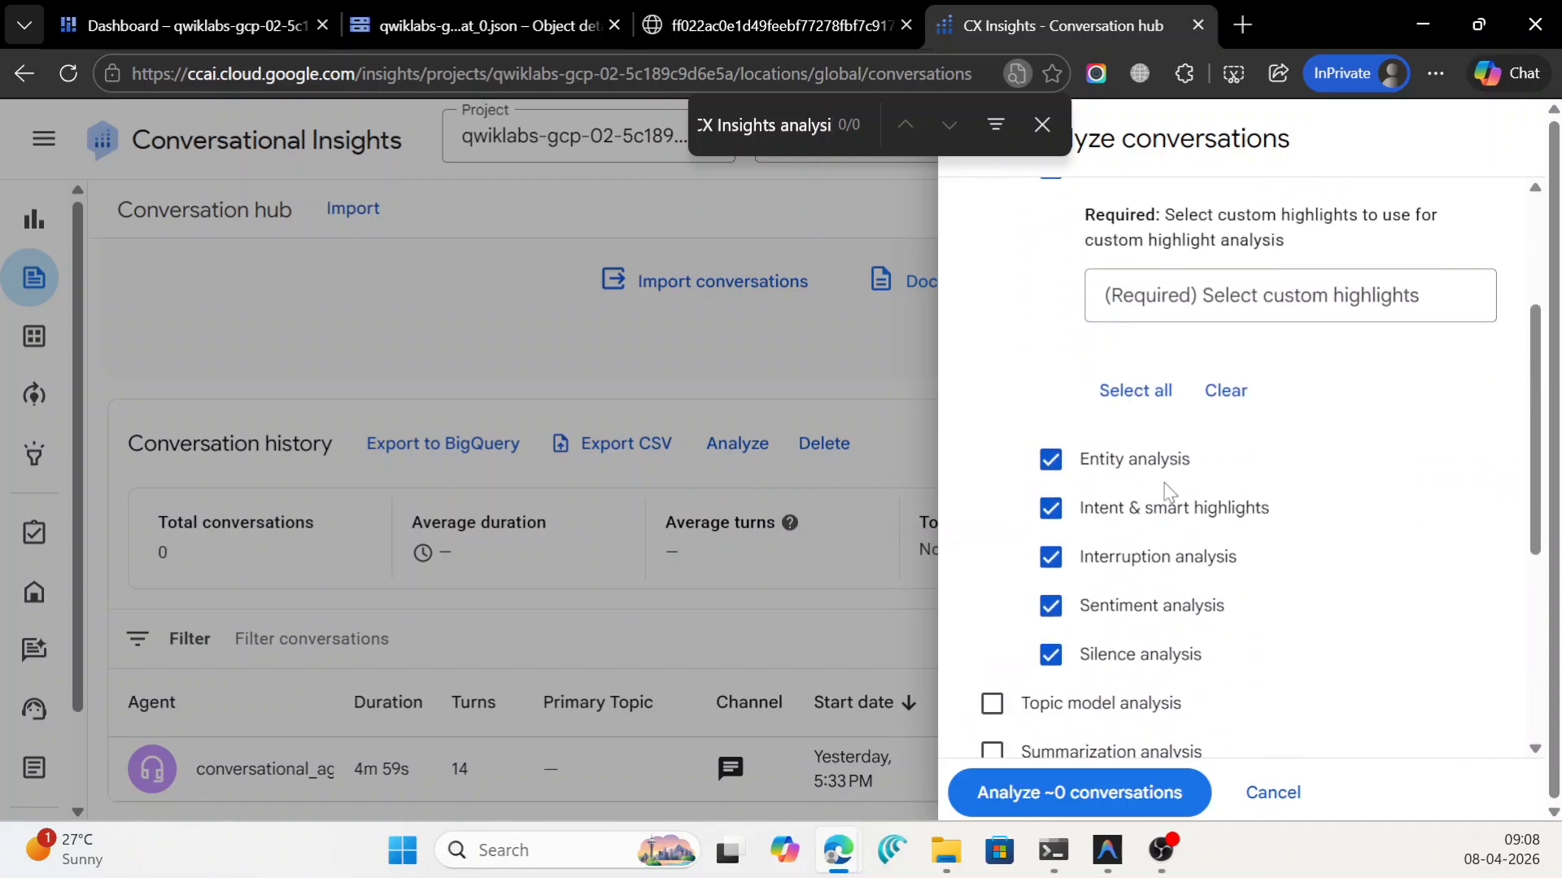
scroll(1165, 488, "down", 1)
scroll(1149, 349, "up", 3)
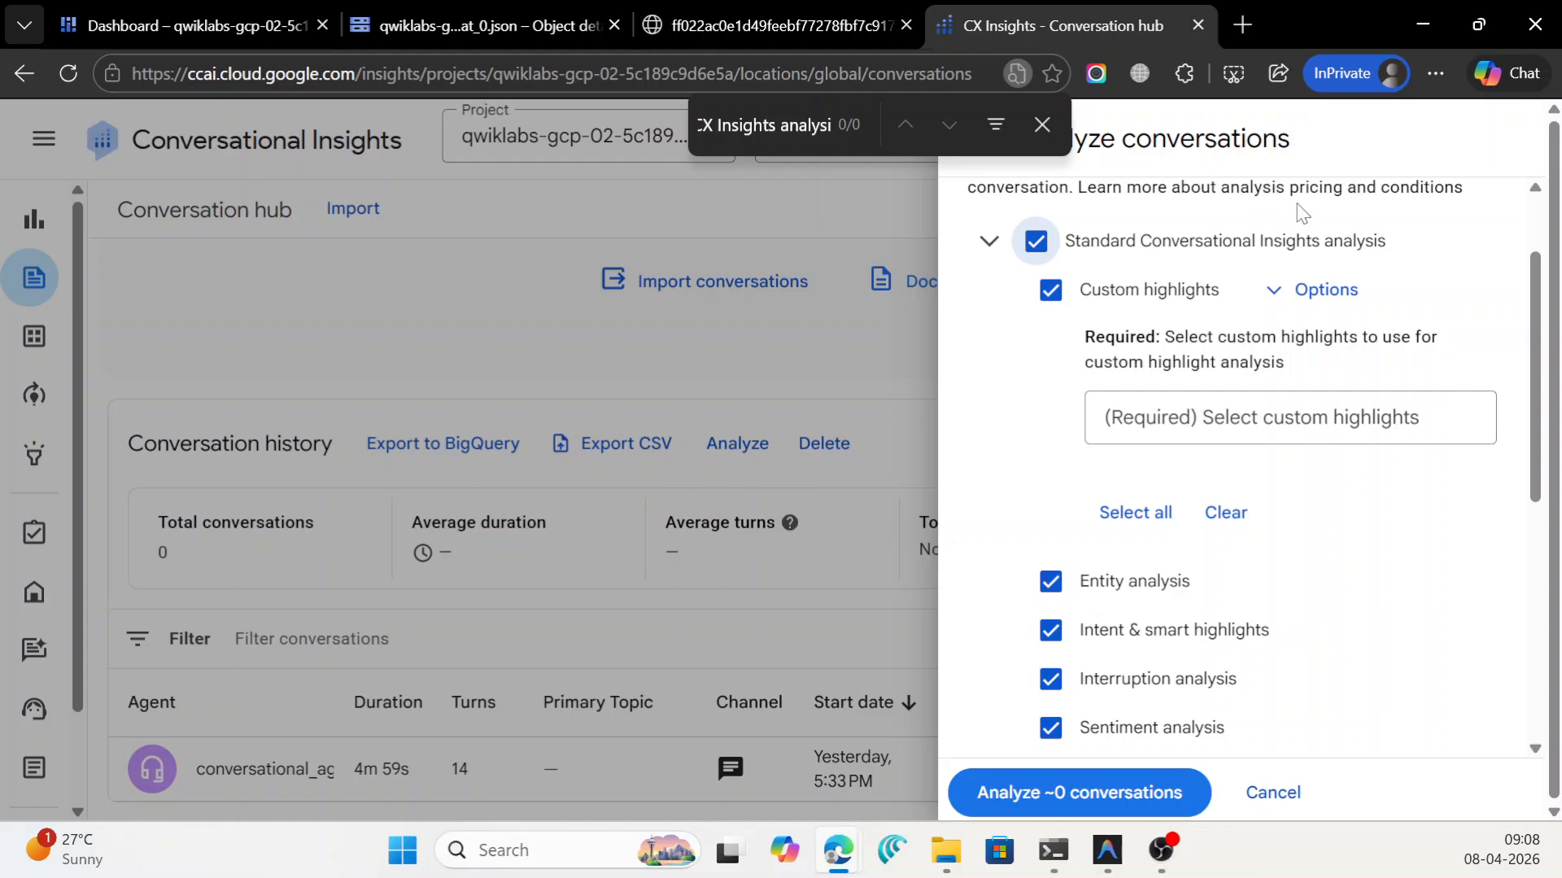
Try to answer the lab's supported Smart Highlights question with Confirm Issue Resolved and Check Issue Resolved.
left_click(1423, 24)
scroll(906, 529, "down", 3)
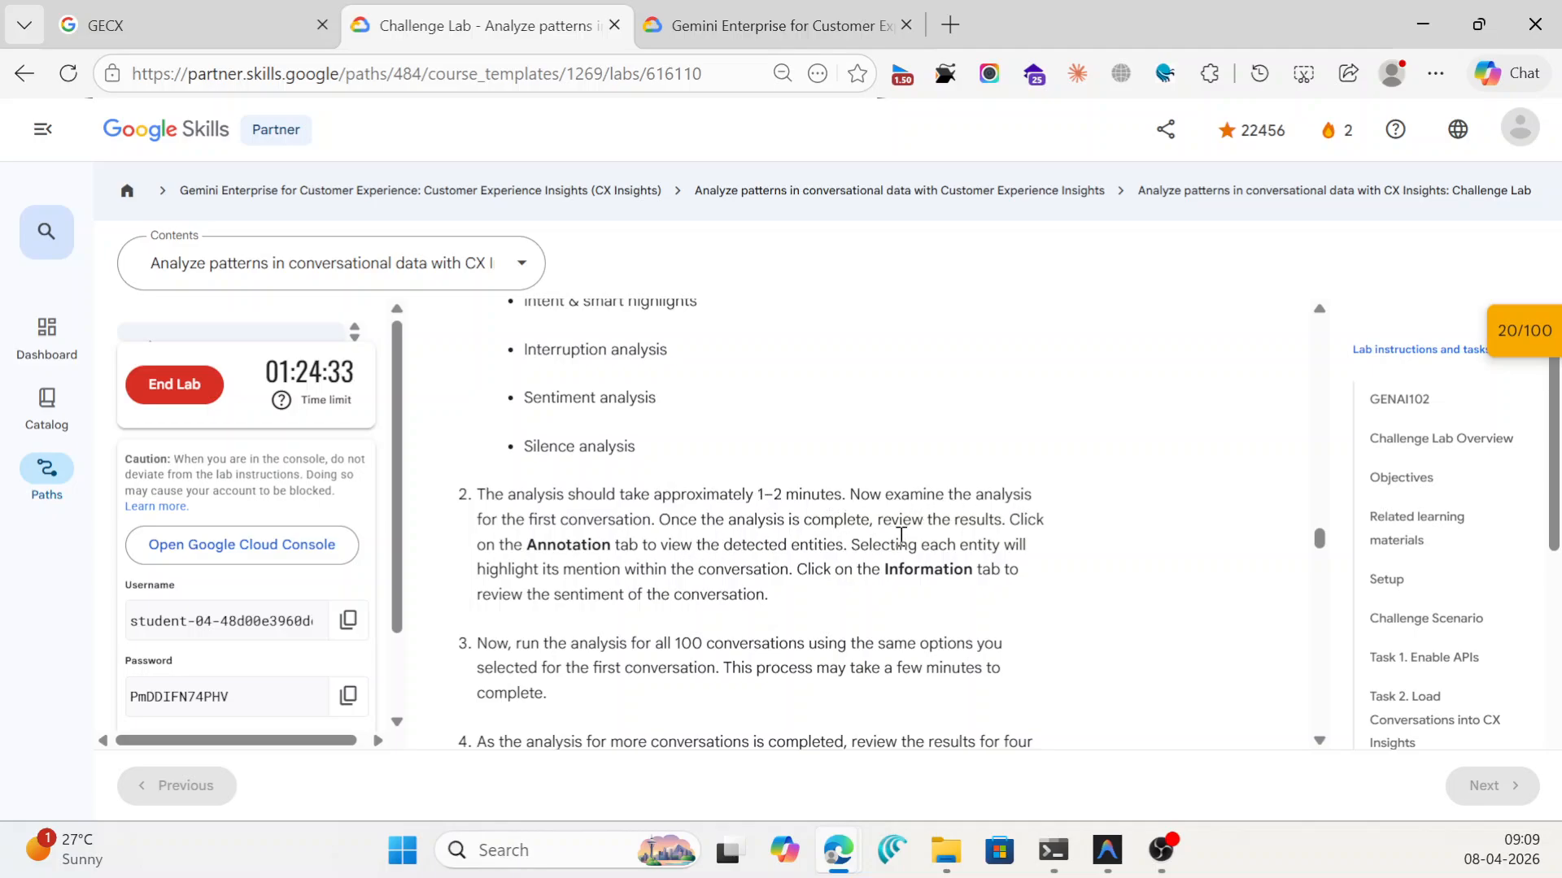
scroll(641, 563, "down", 6)
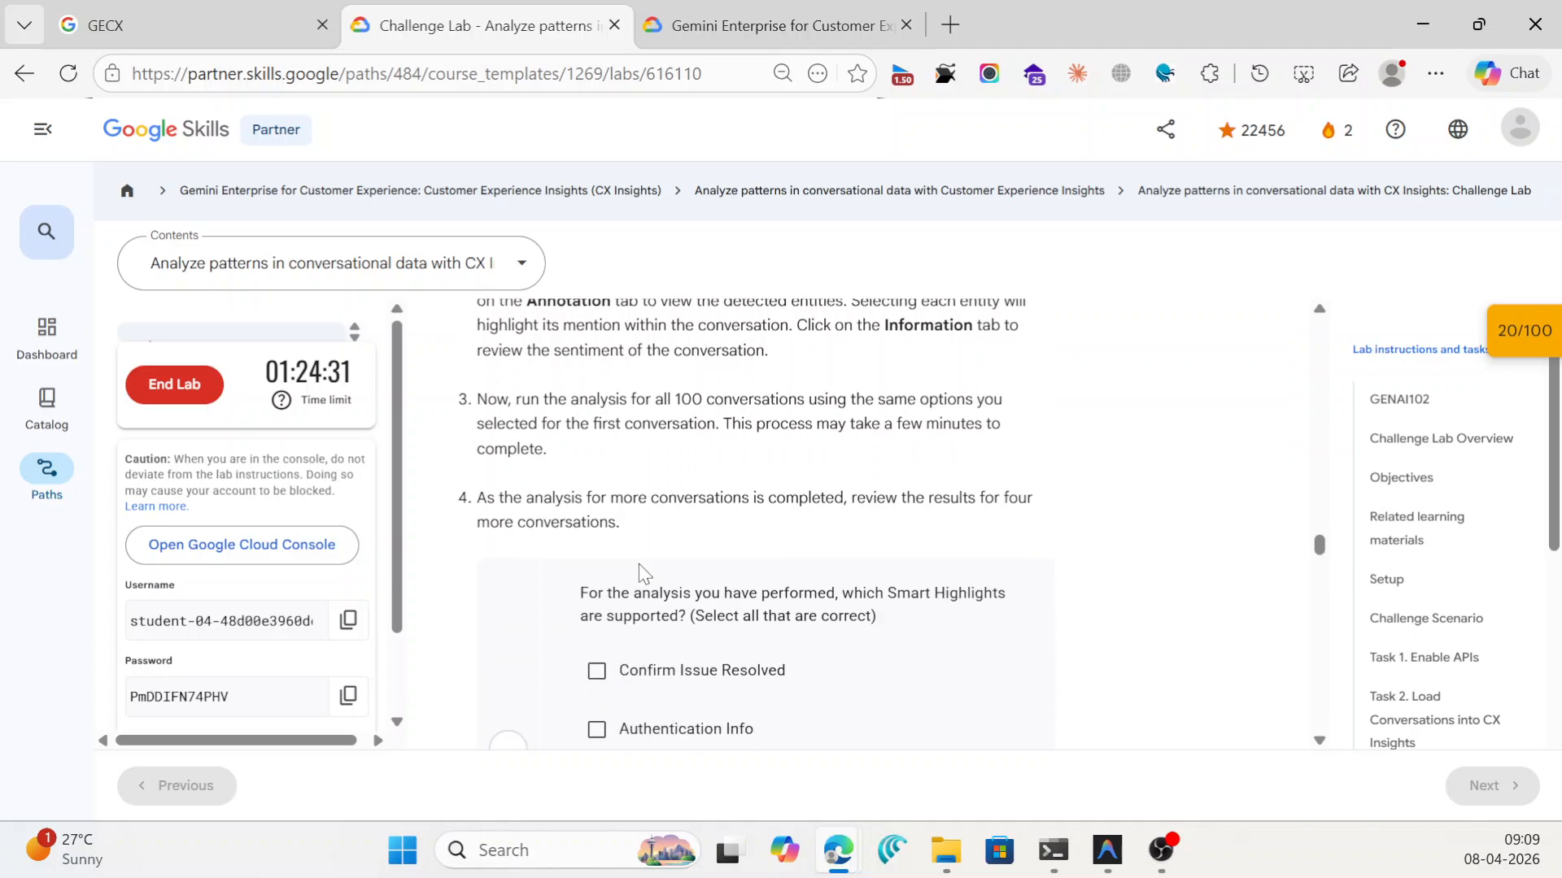
scroll(645, 574, "up", 1)
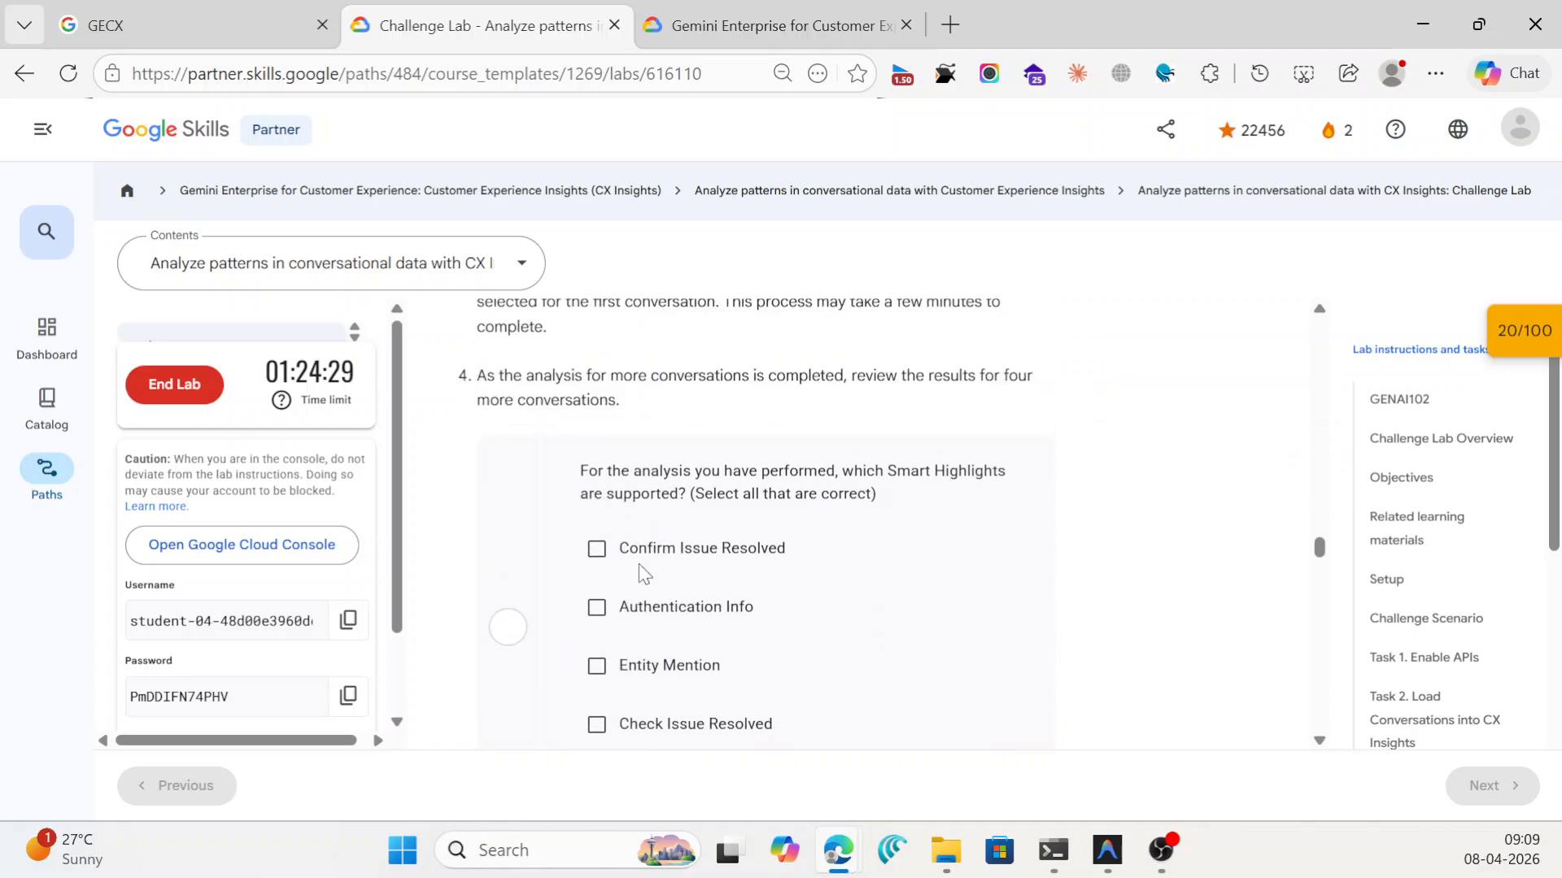
left_click(596, 548)
scroll(606, 556, "down", 1)
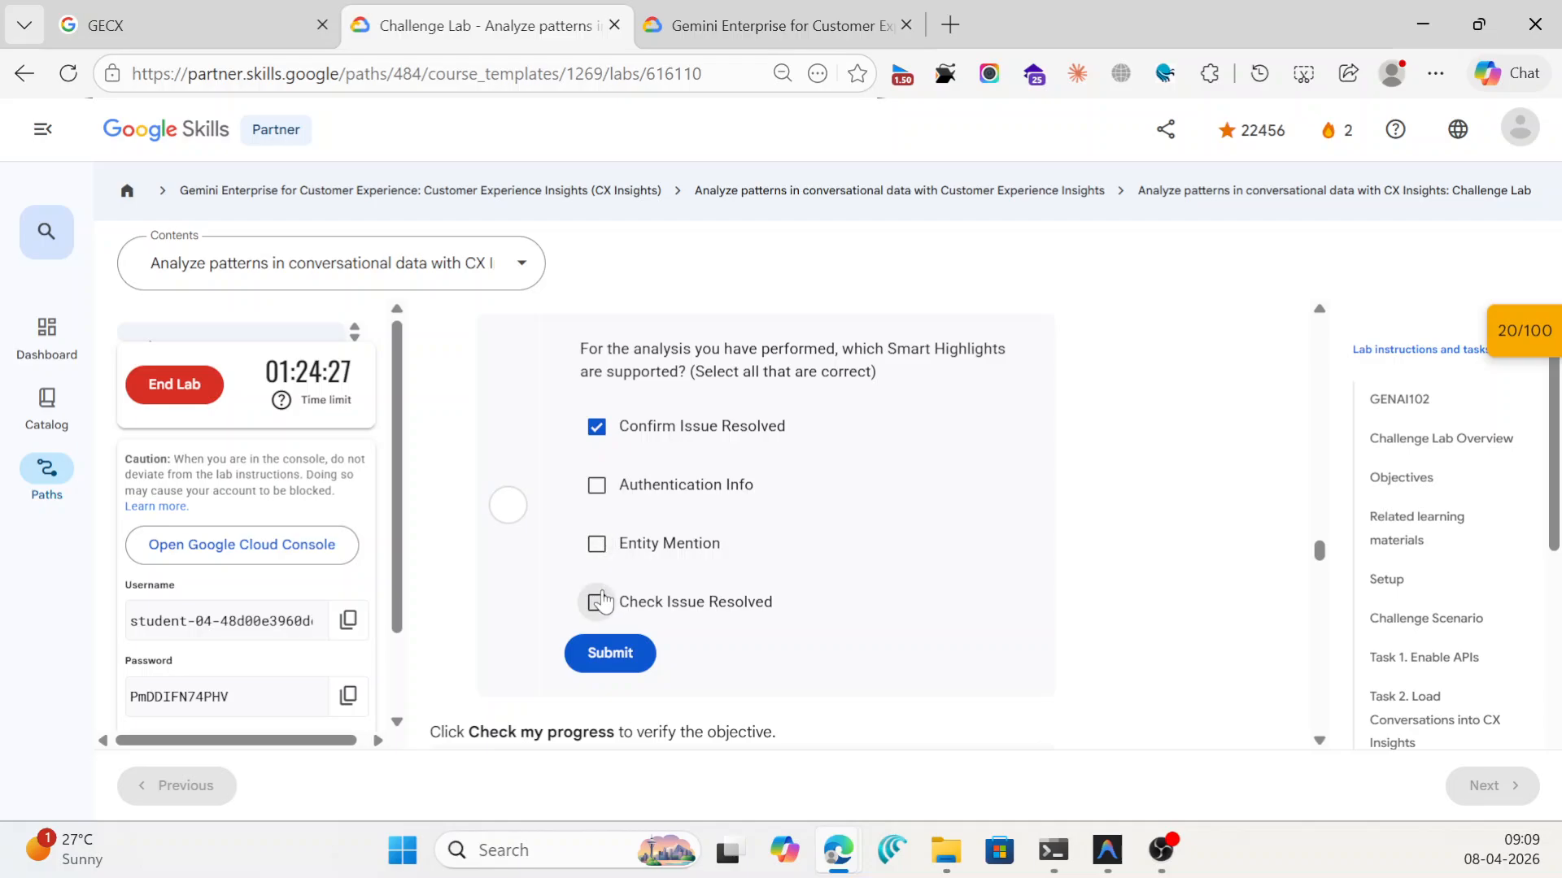
left_click(596, 602)
left_click(606, 652)
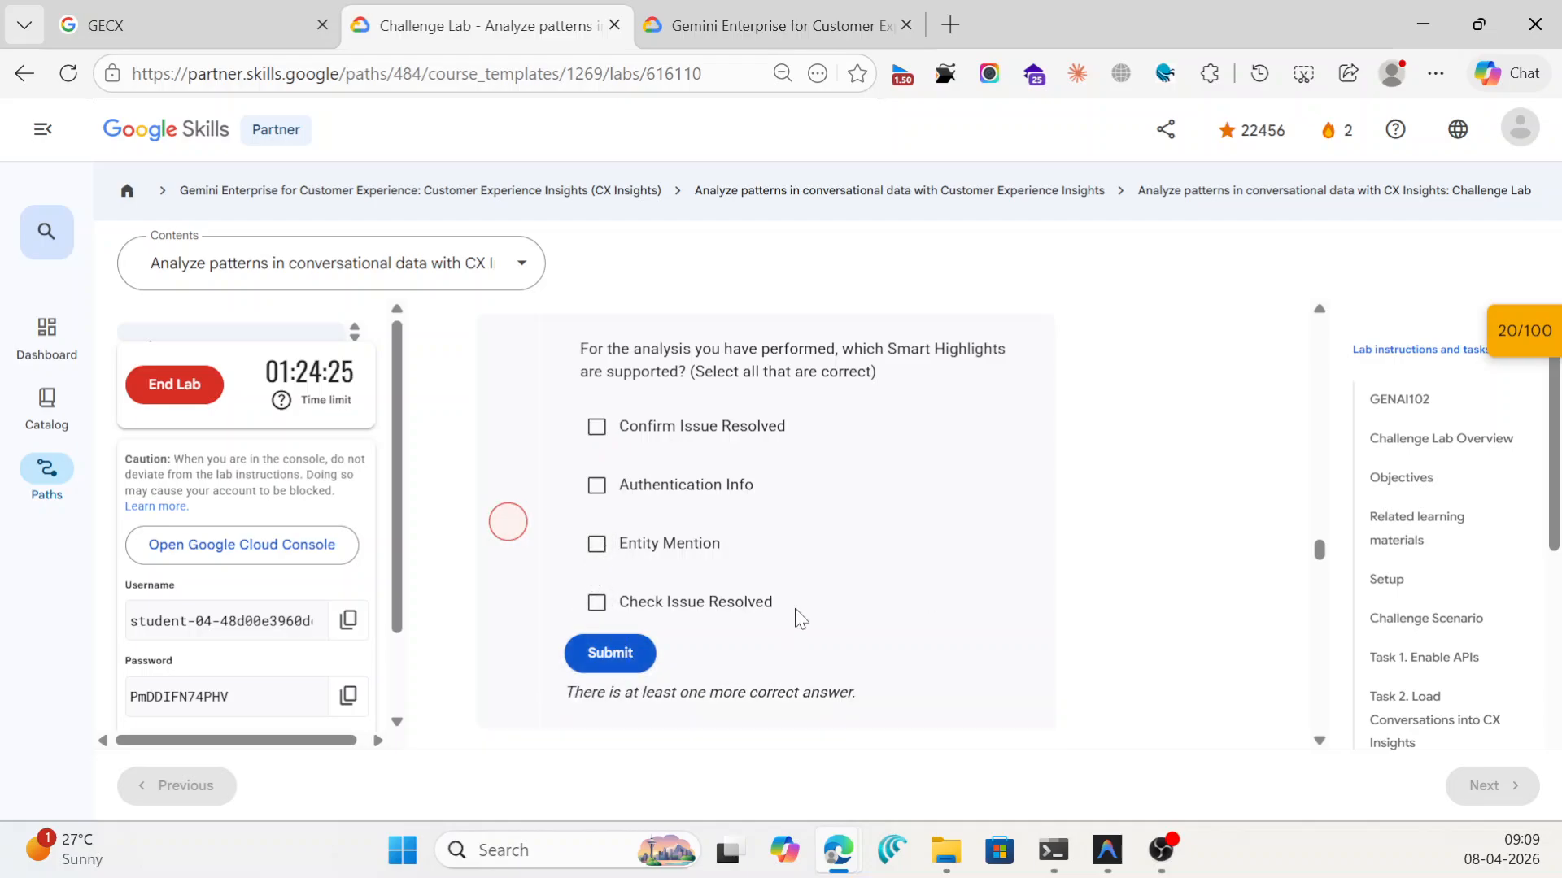
Locate the Analyze Conversations progress check in the lab and switch back to the Analyze conversations form in the console.
scroll(791, 498, "down", 4)
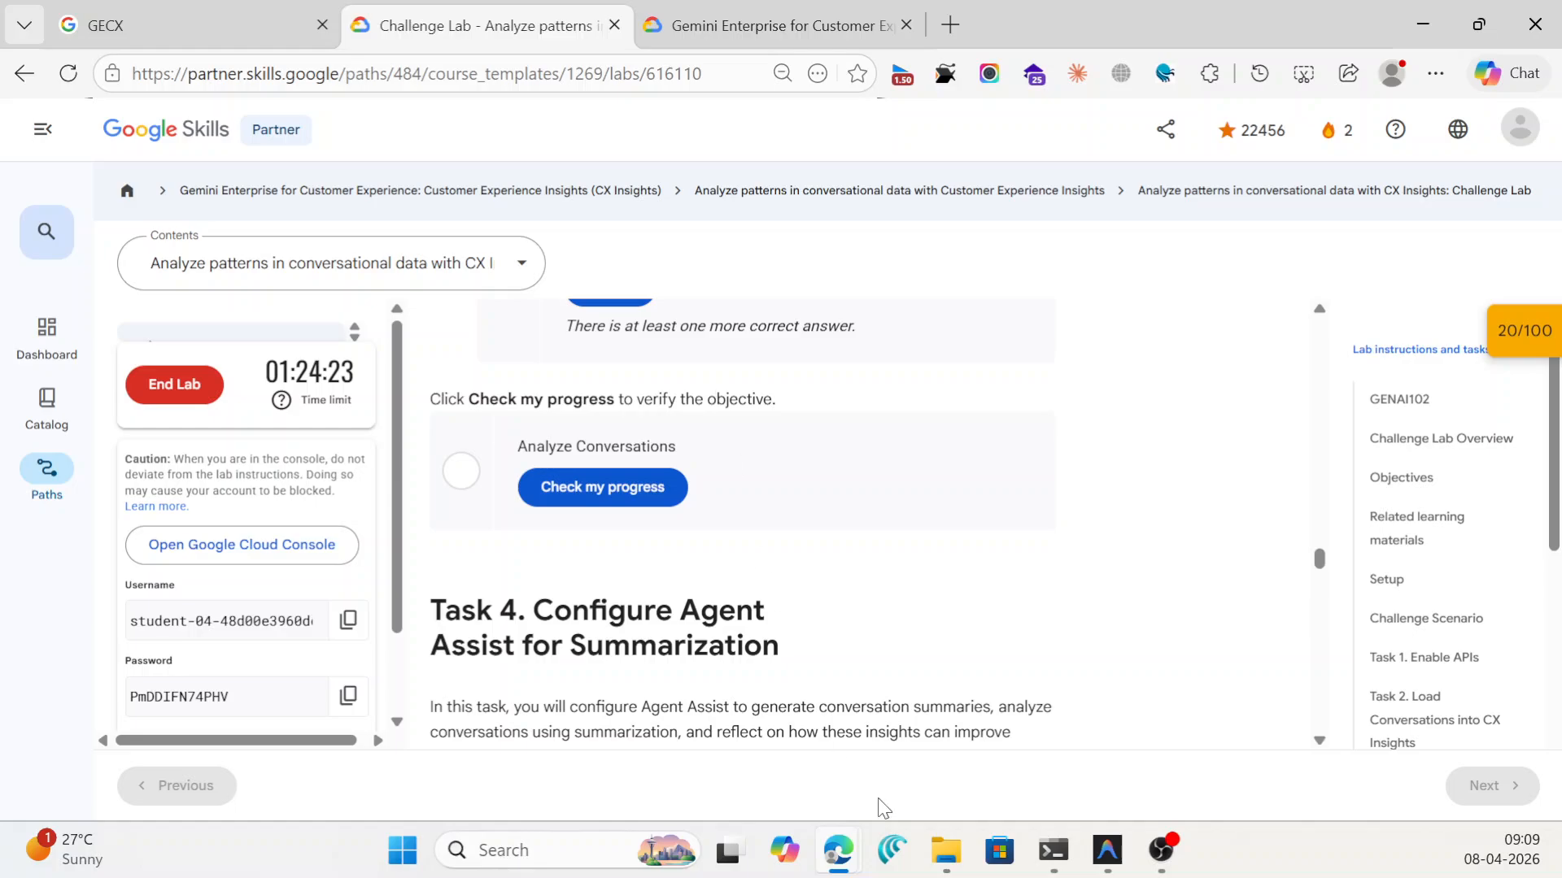
mouse_move(841, 854)
left_click(1342, 754)
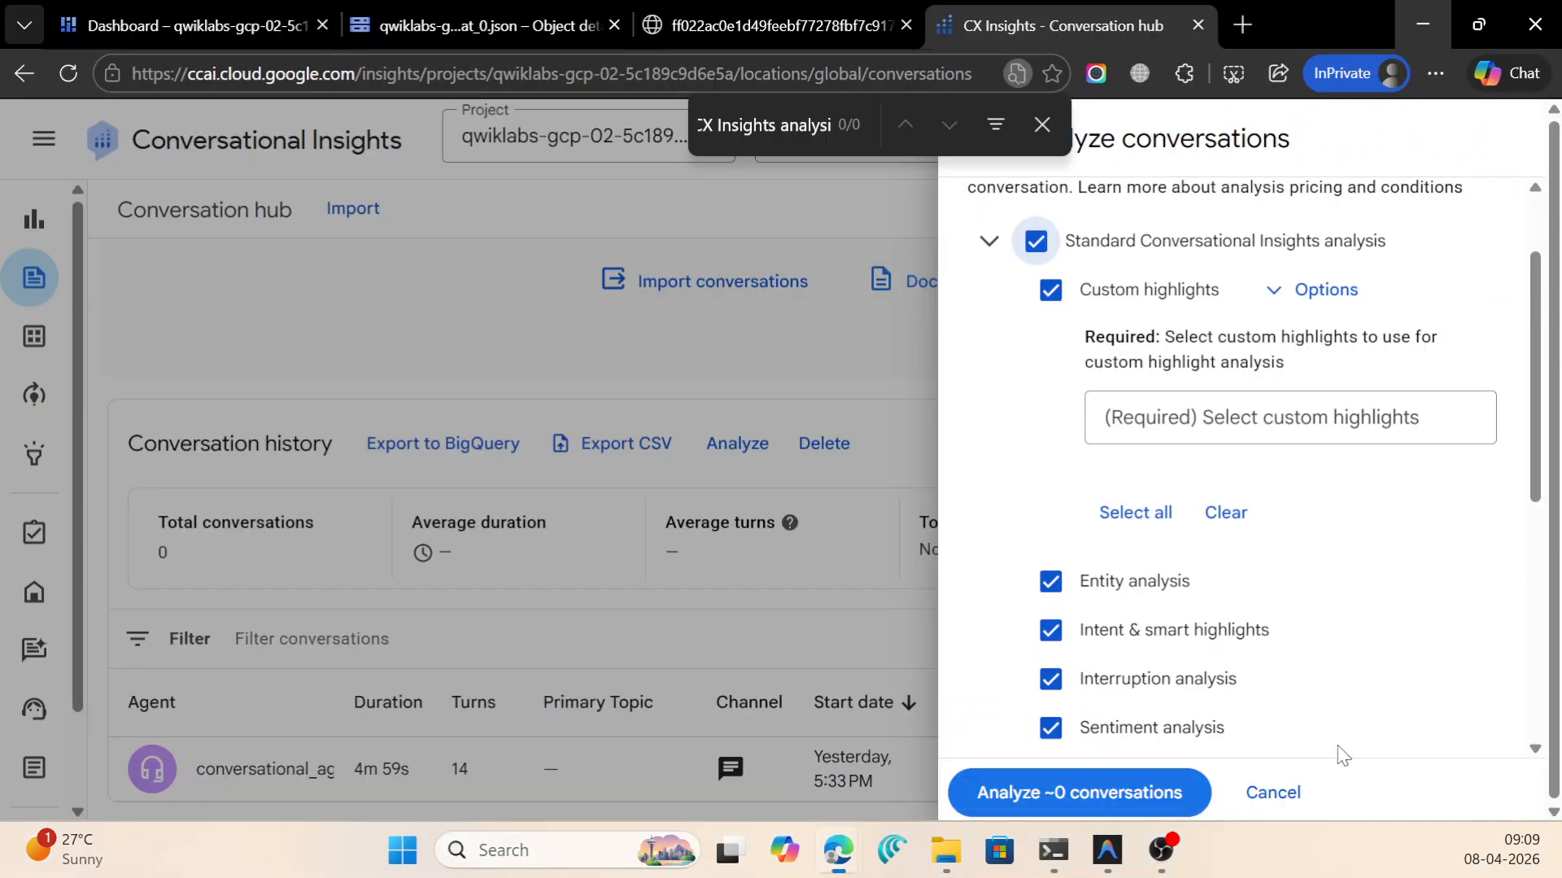
Dismiss the Analyze conversations form and the page search, and reload the conversation hub.
scroll(1049, 585, "down", 5)
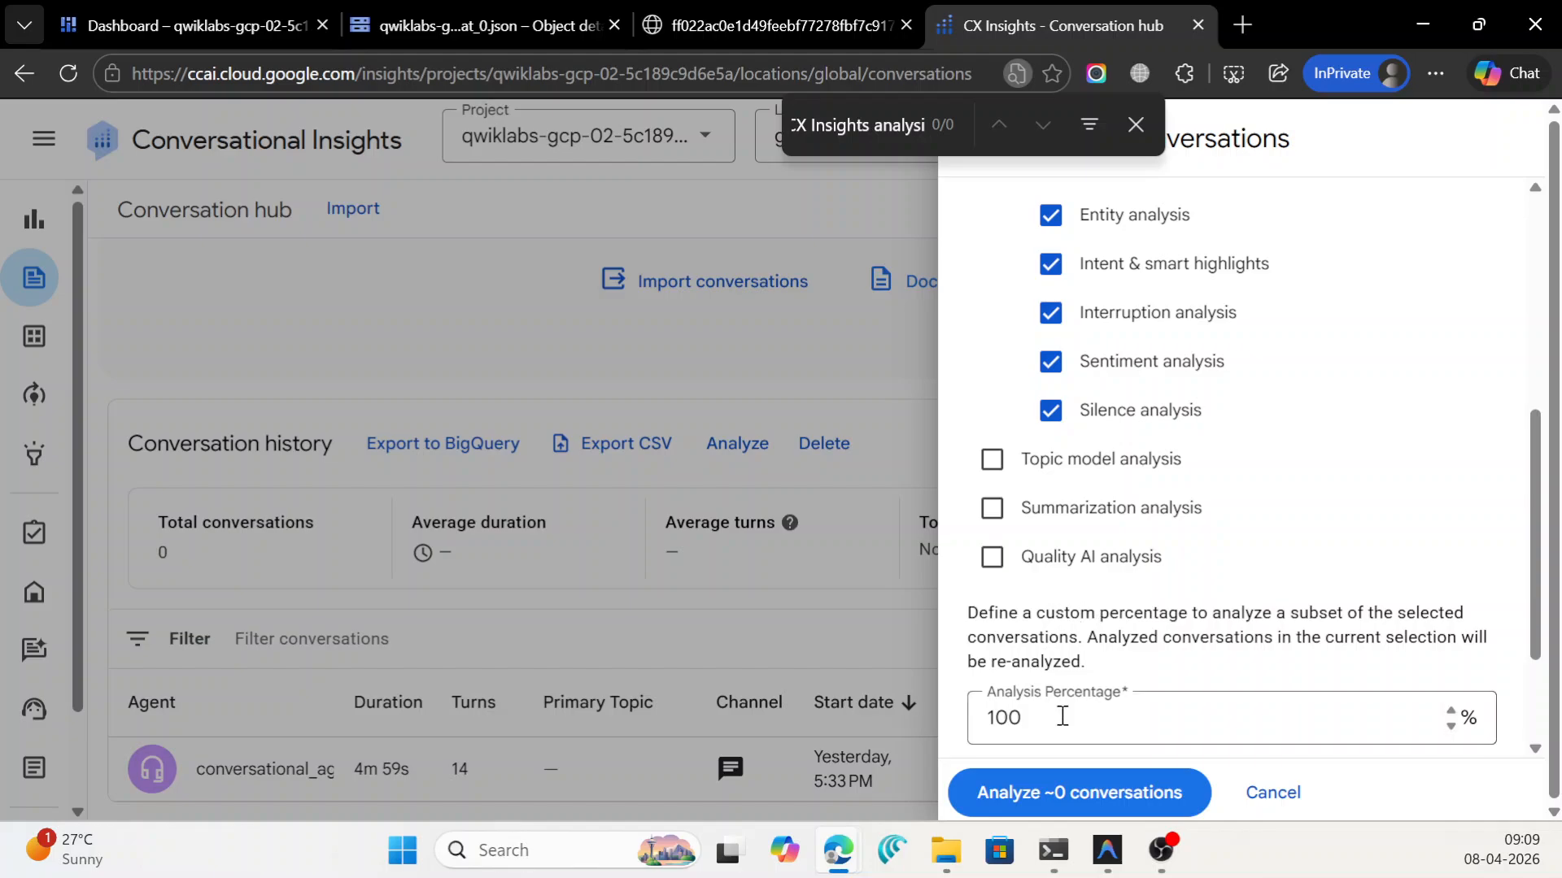
scroll(1061, 716, "down", 2)
left_click(817, 357)
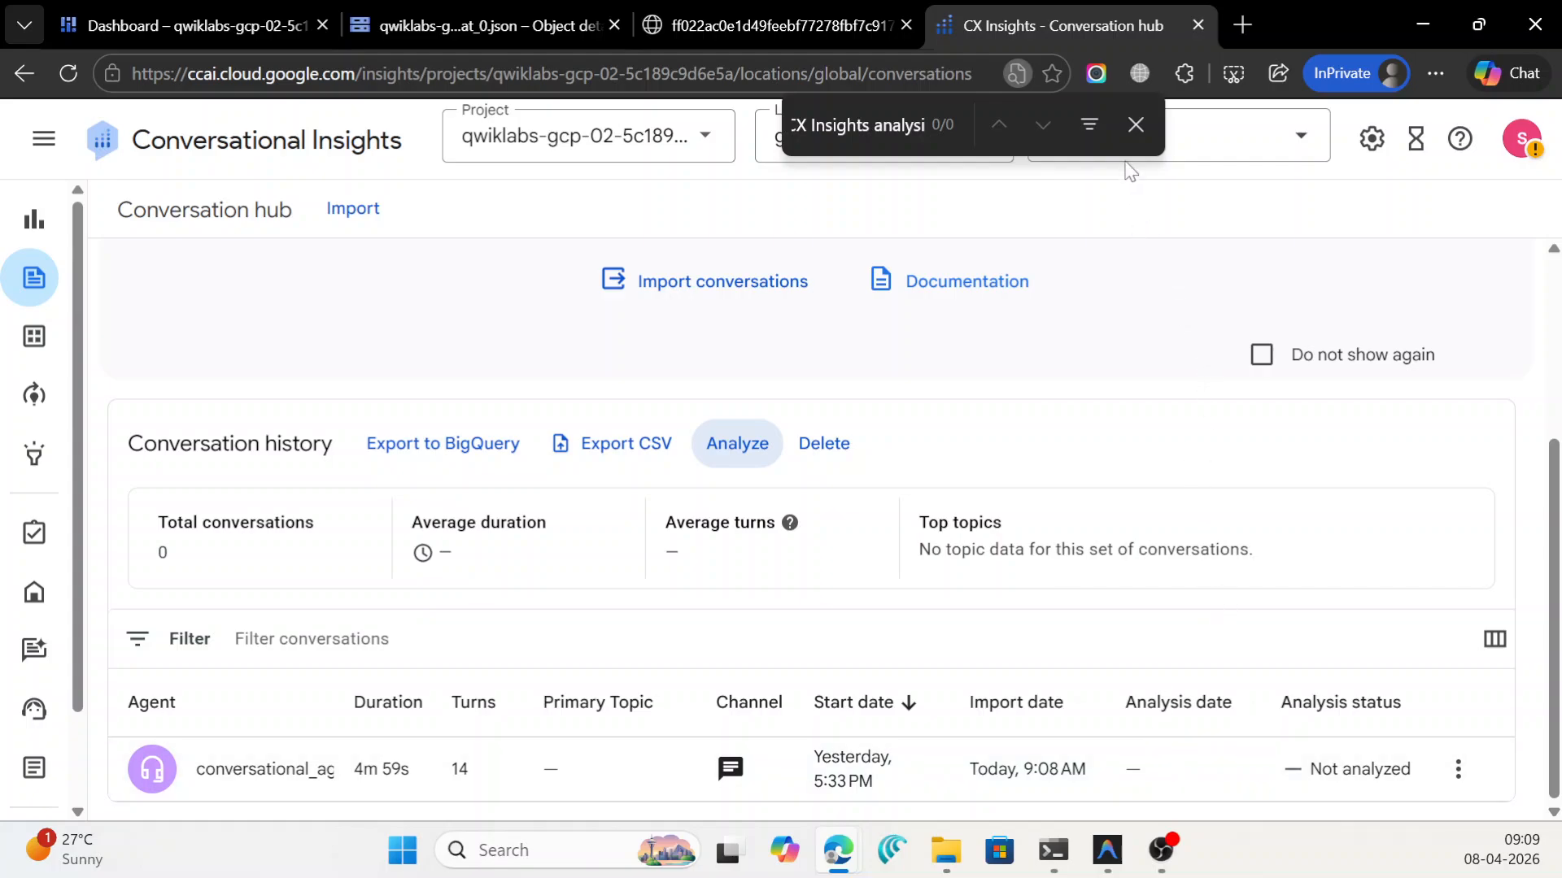
left_click(1135, 126)
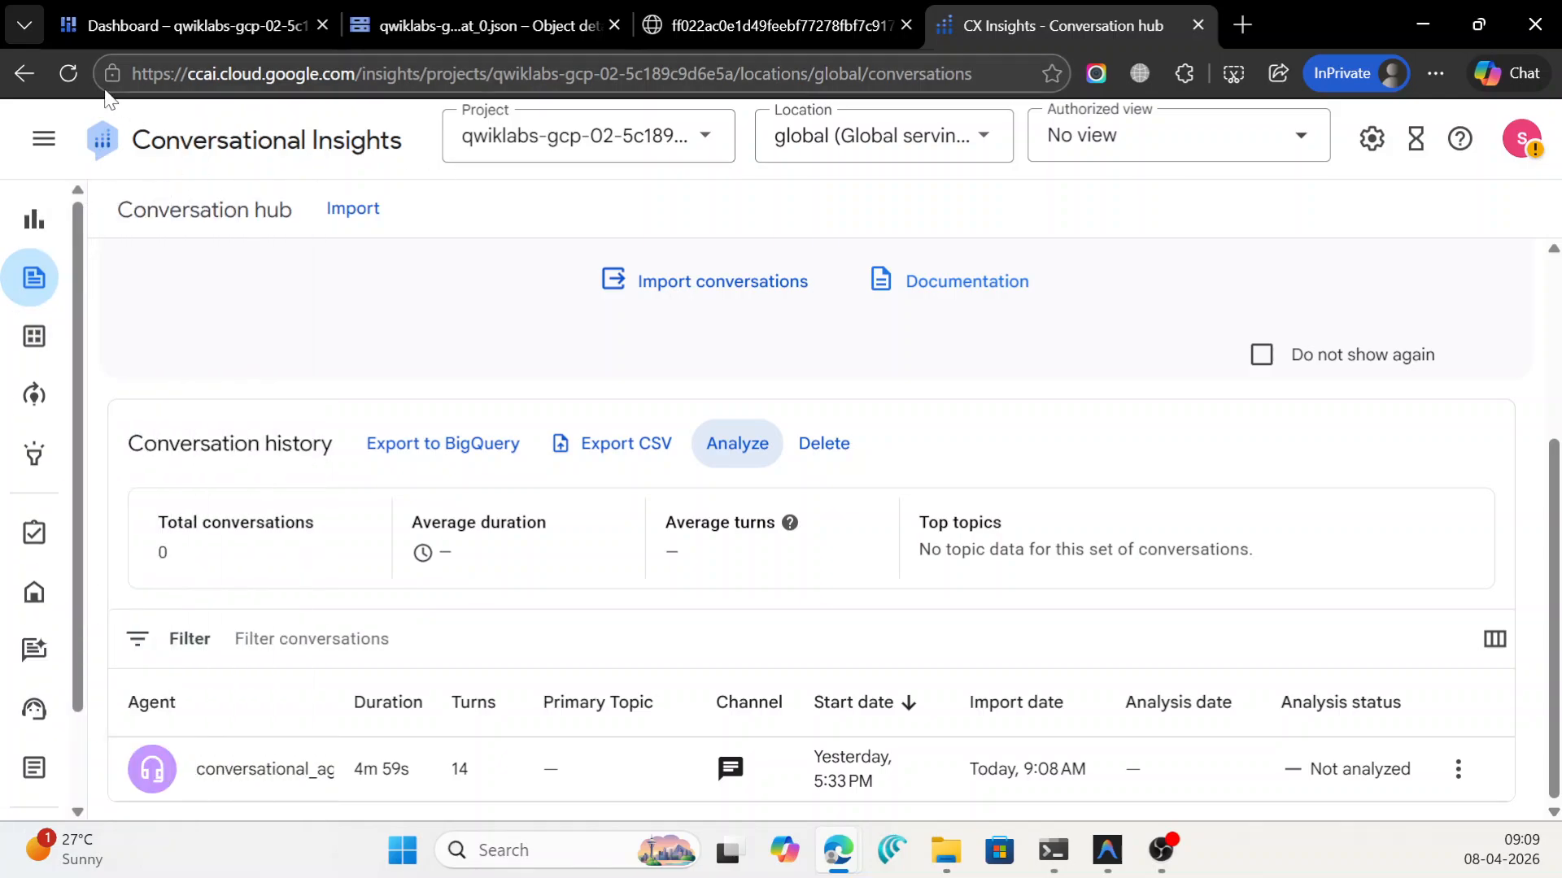
left_click(69, 73)
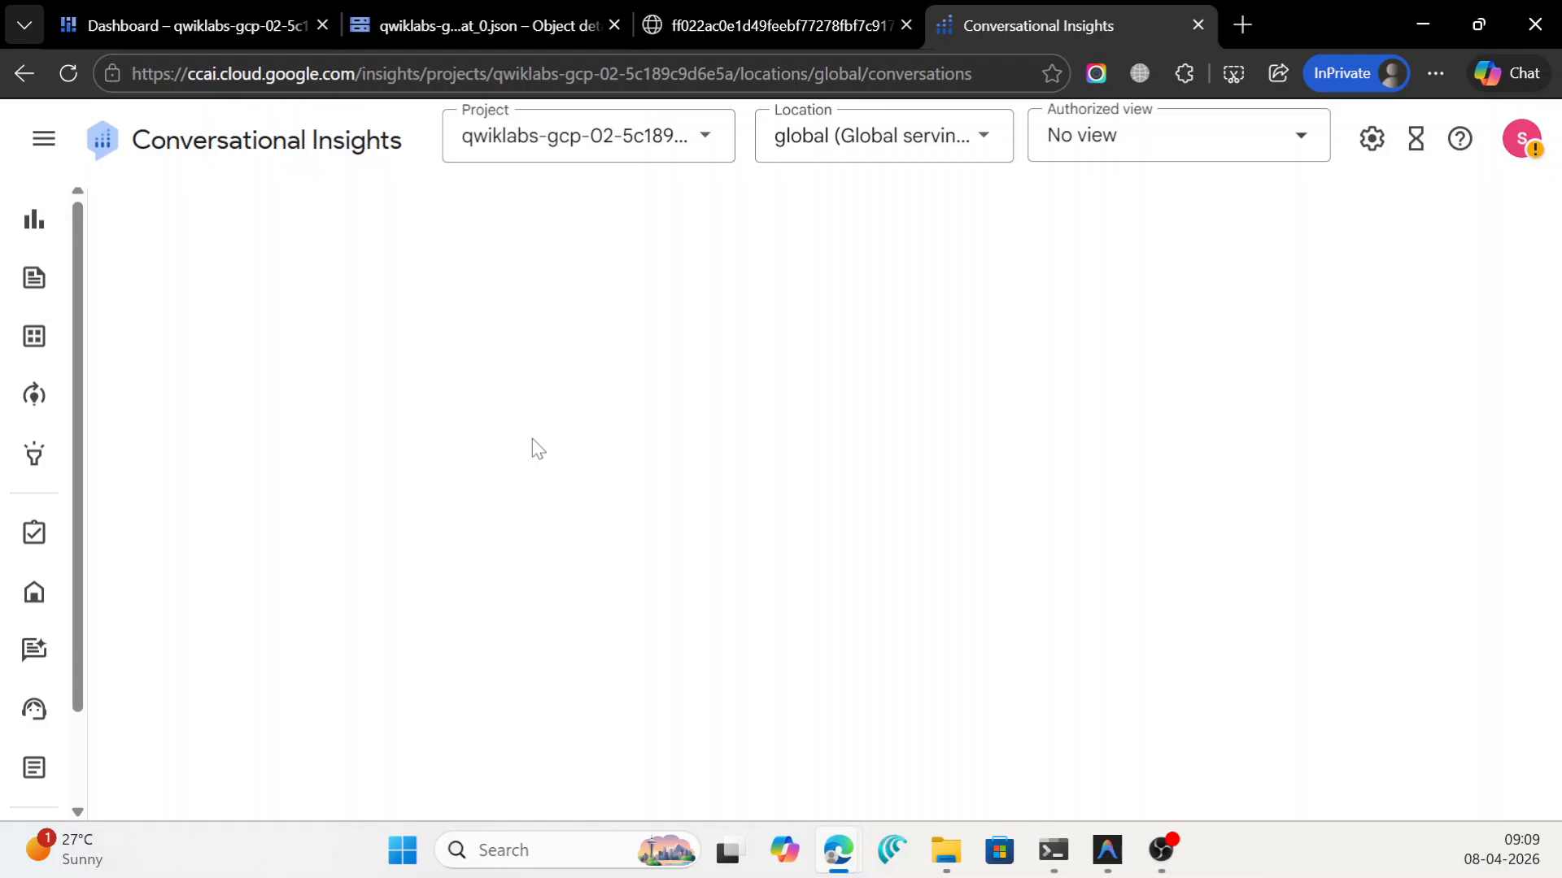
scroll(612, 631, "down", 3)
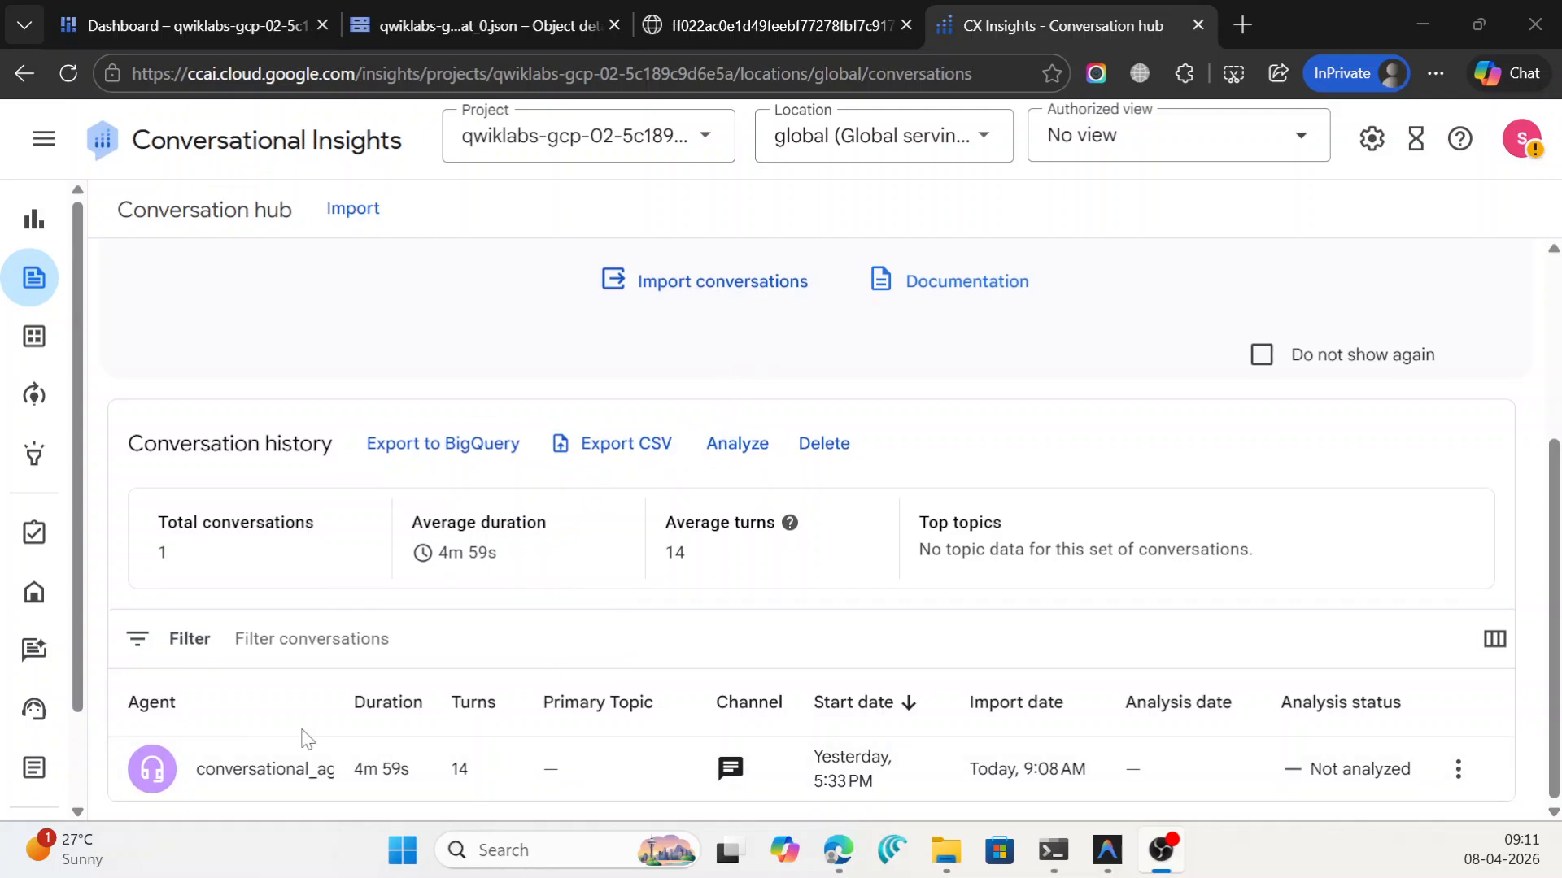
Open the imported chat conversation and examine its transcript, quality and summary details.
left_click(278, 773)
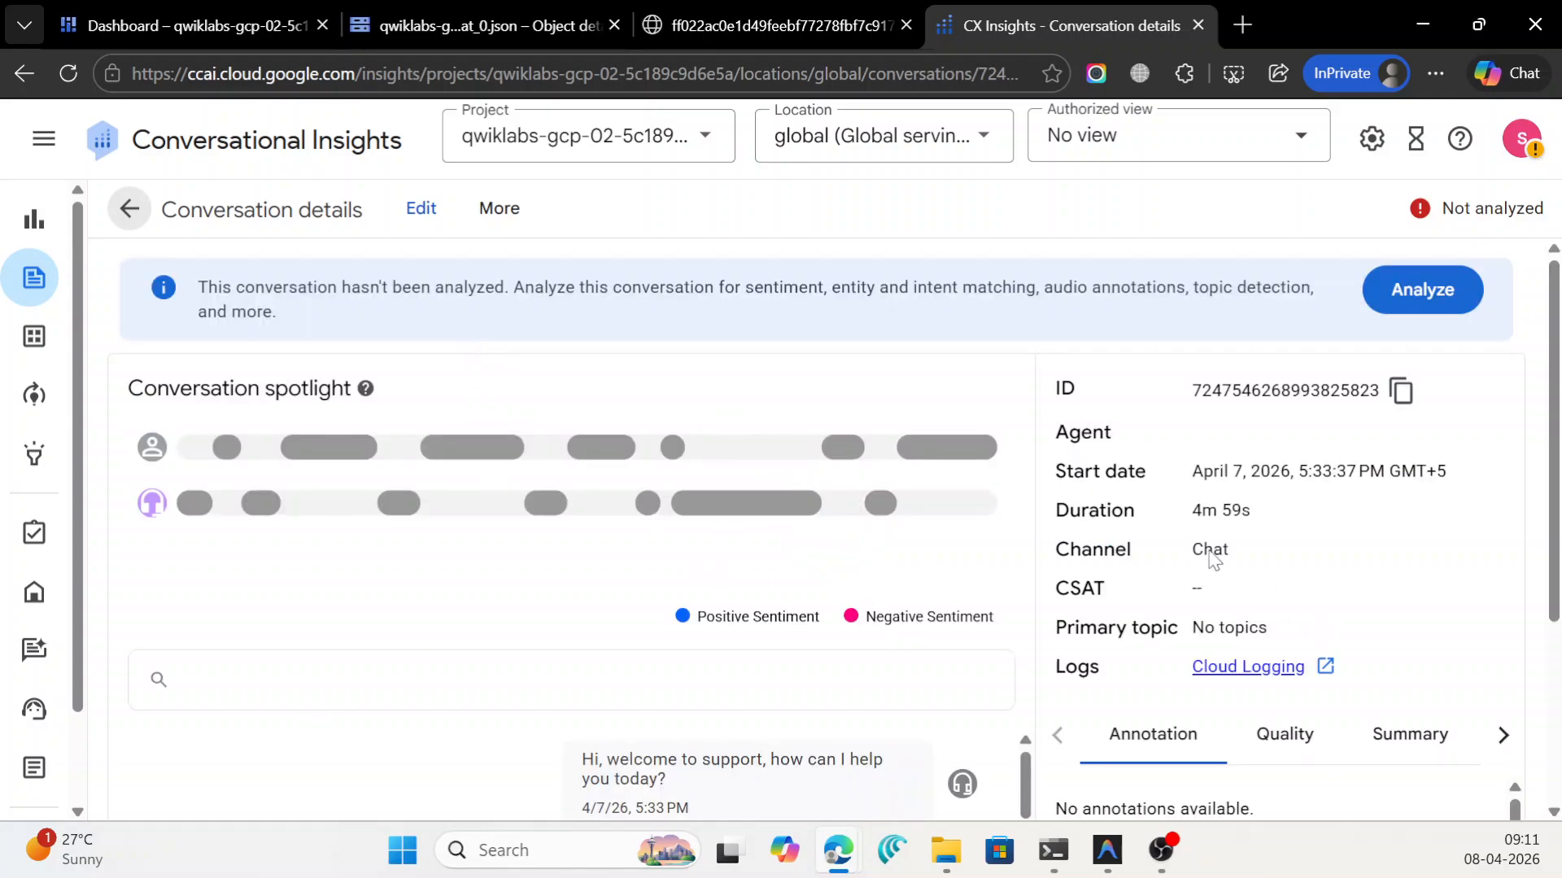
scroll(1214, 560, "down", 3)
scroll(709, 519, "down", 10)
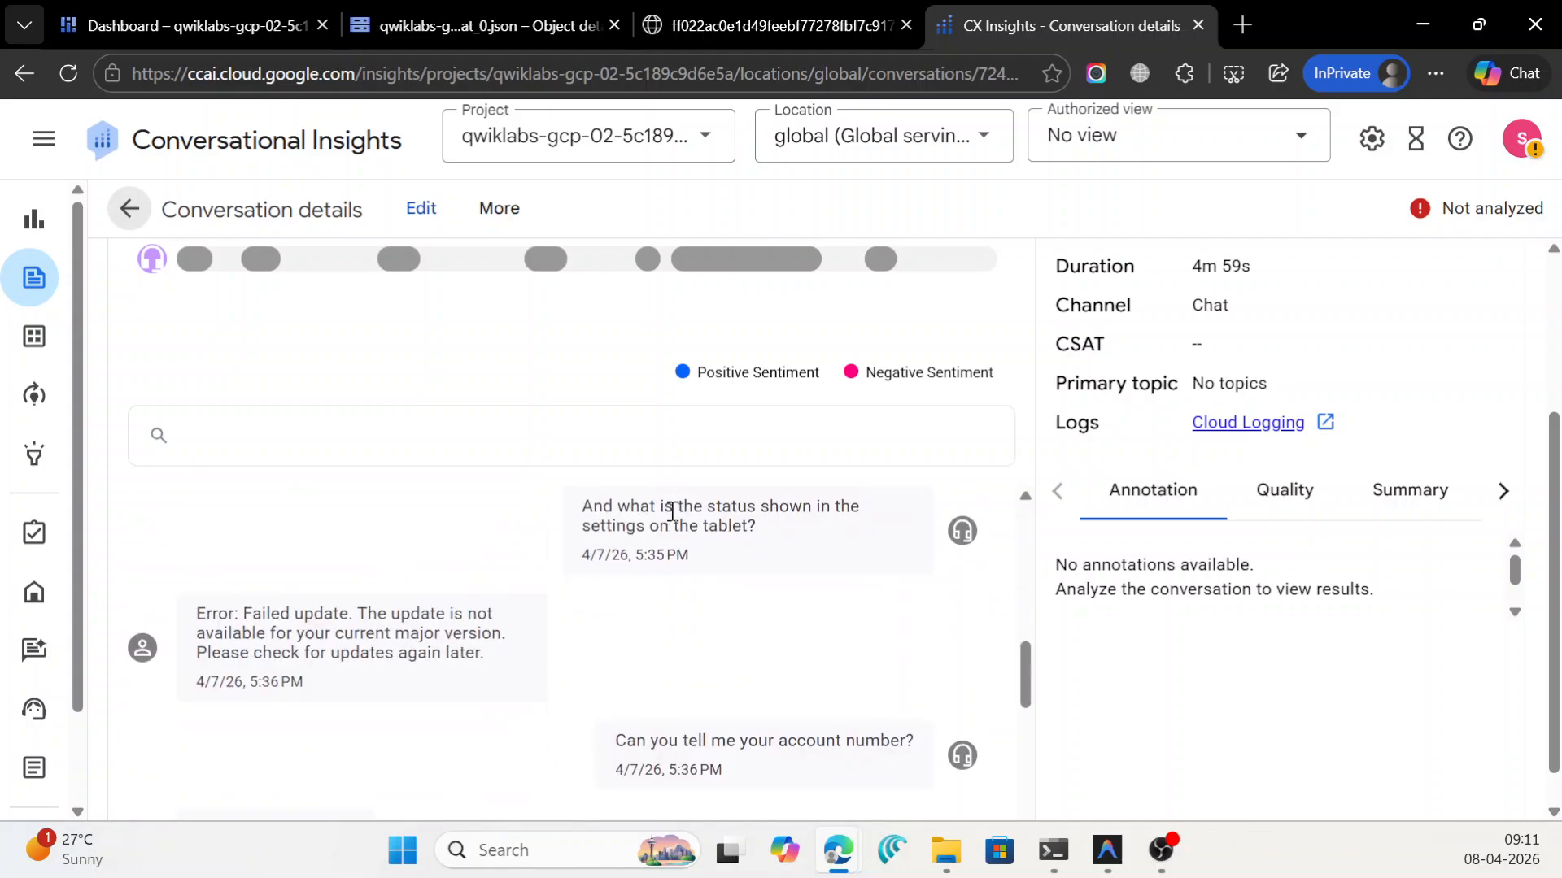
scroll(588, 525, "up", 5)
scroll(587, 525, "up", 8)
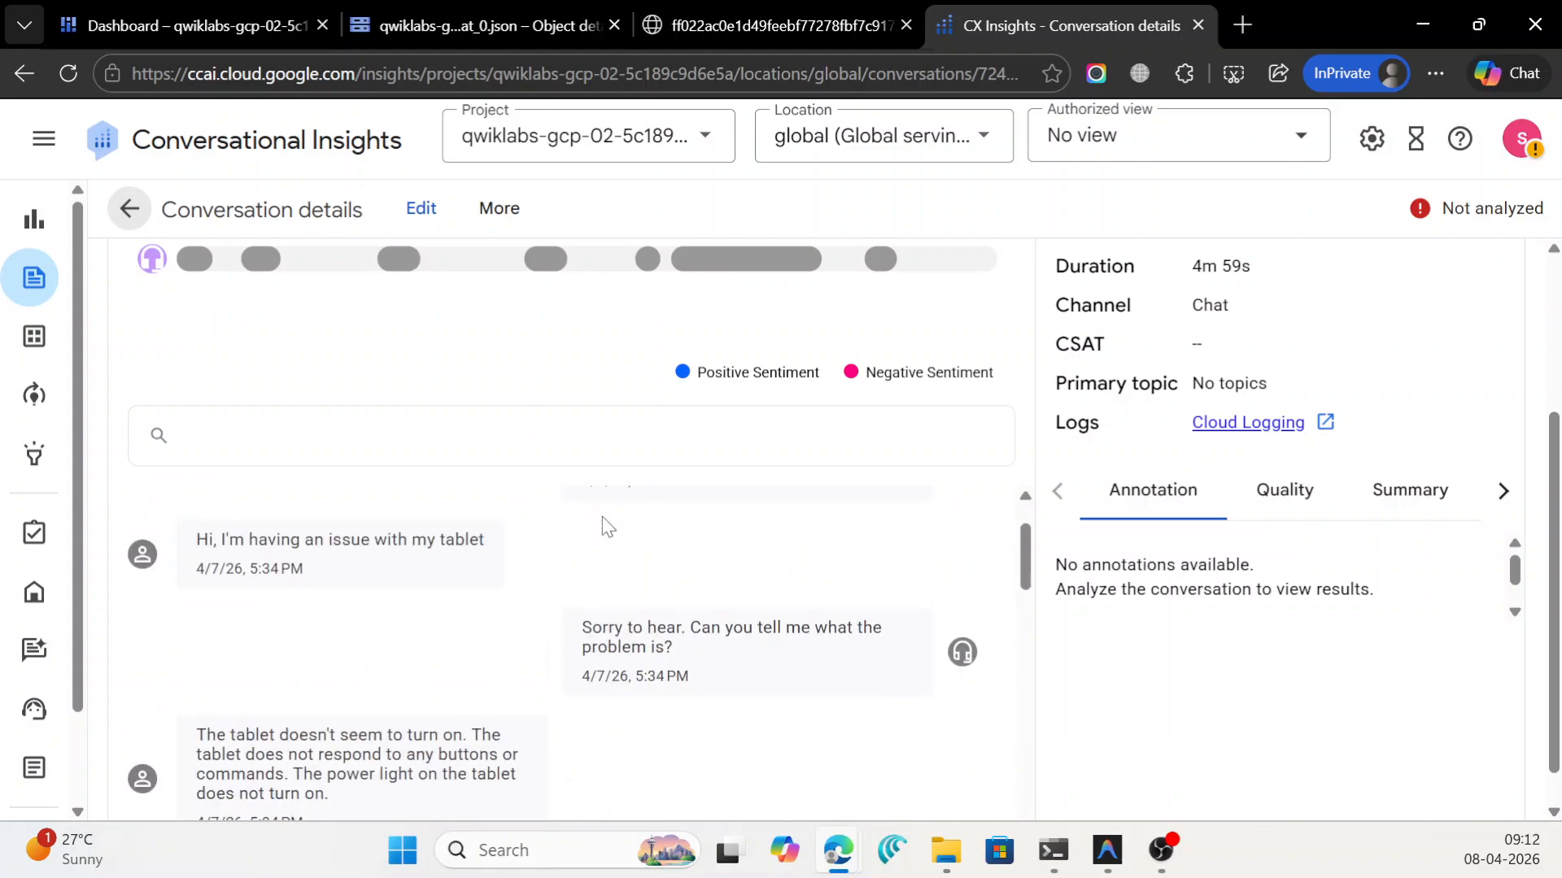
scroll(1279, 549, "down", 3)
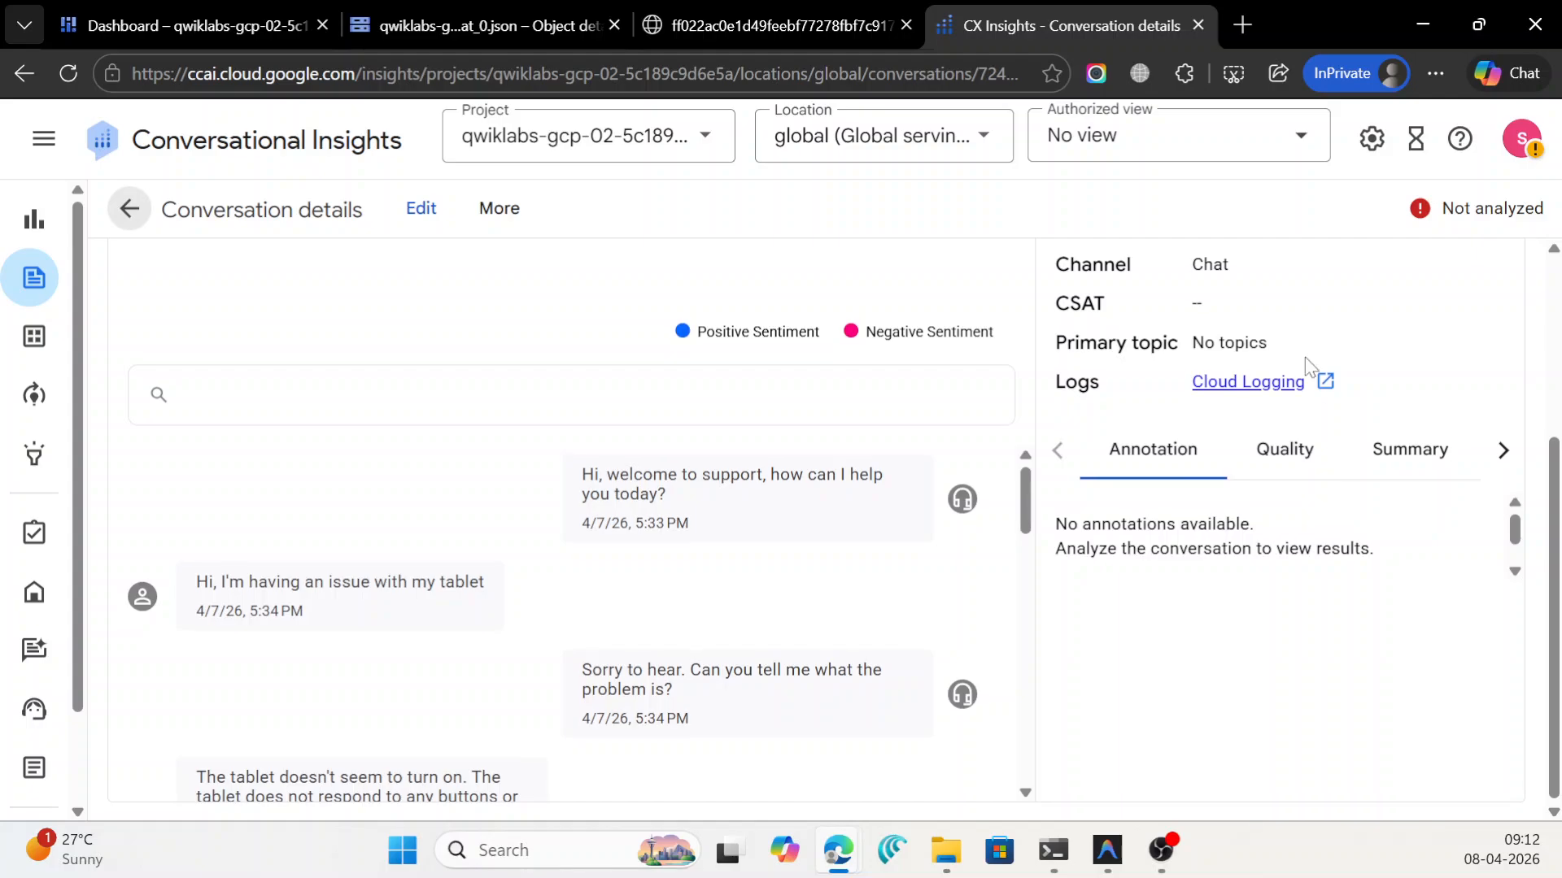
left_click(1300, 453)
left_click(1427, 477)
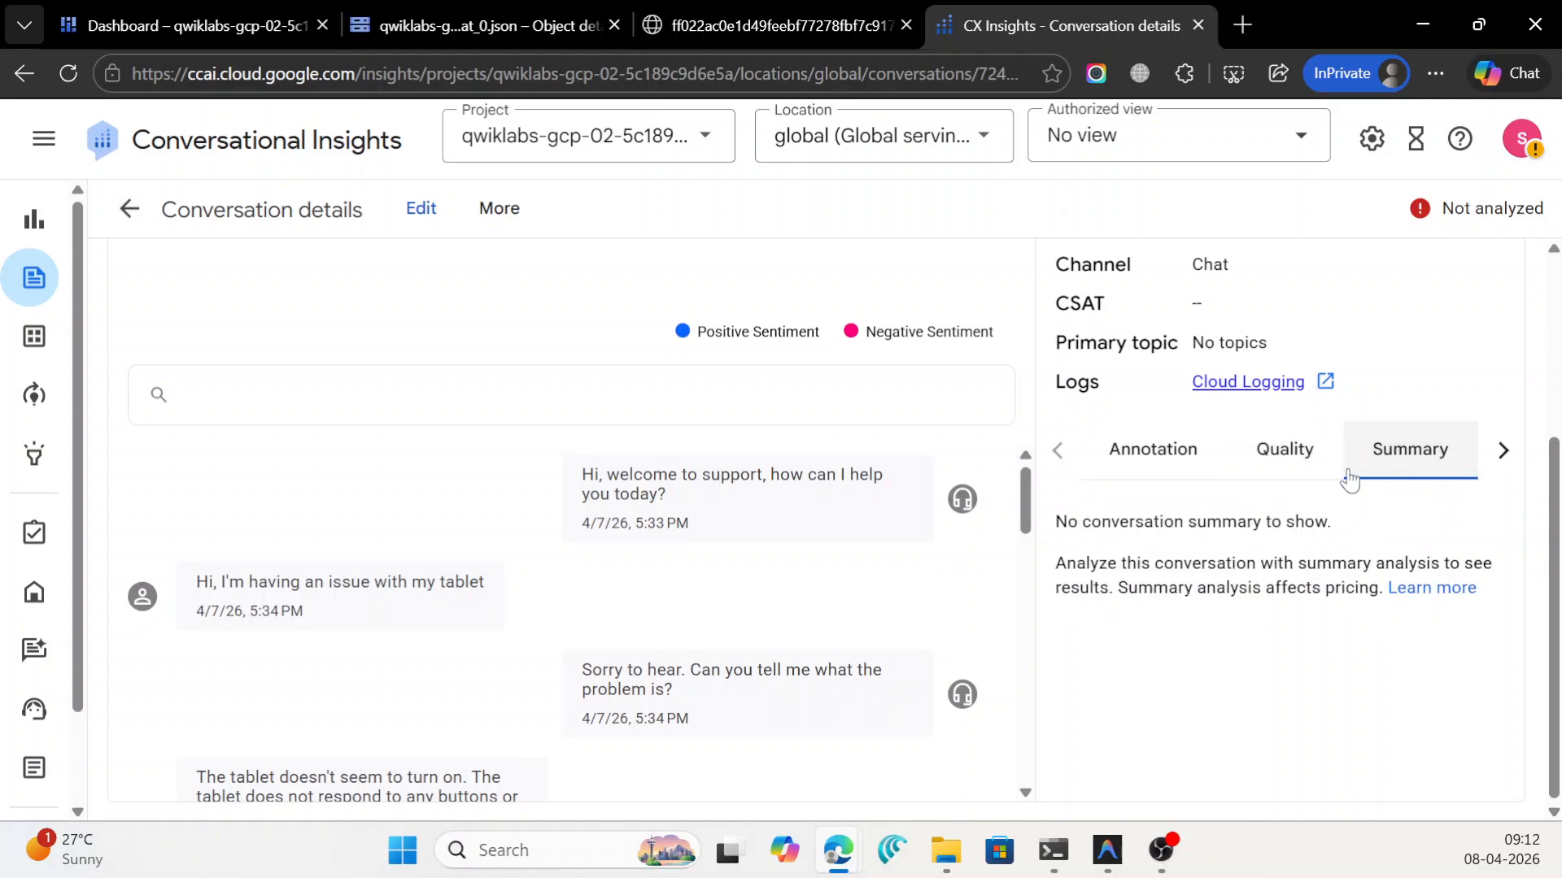
Try to run the Standard Conversational Insights analysis on this conversation with all of its options, including custom highlights.
scroll(878, 467, "up", 3)
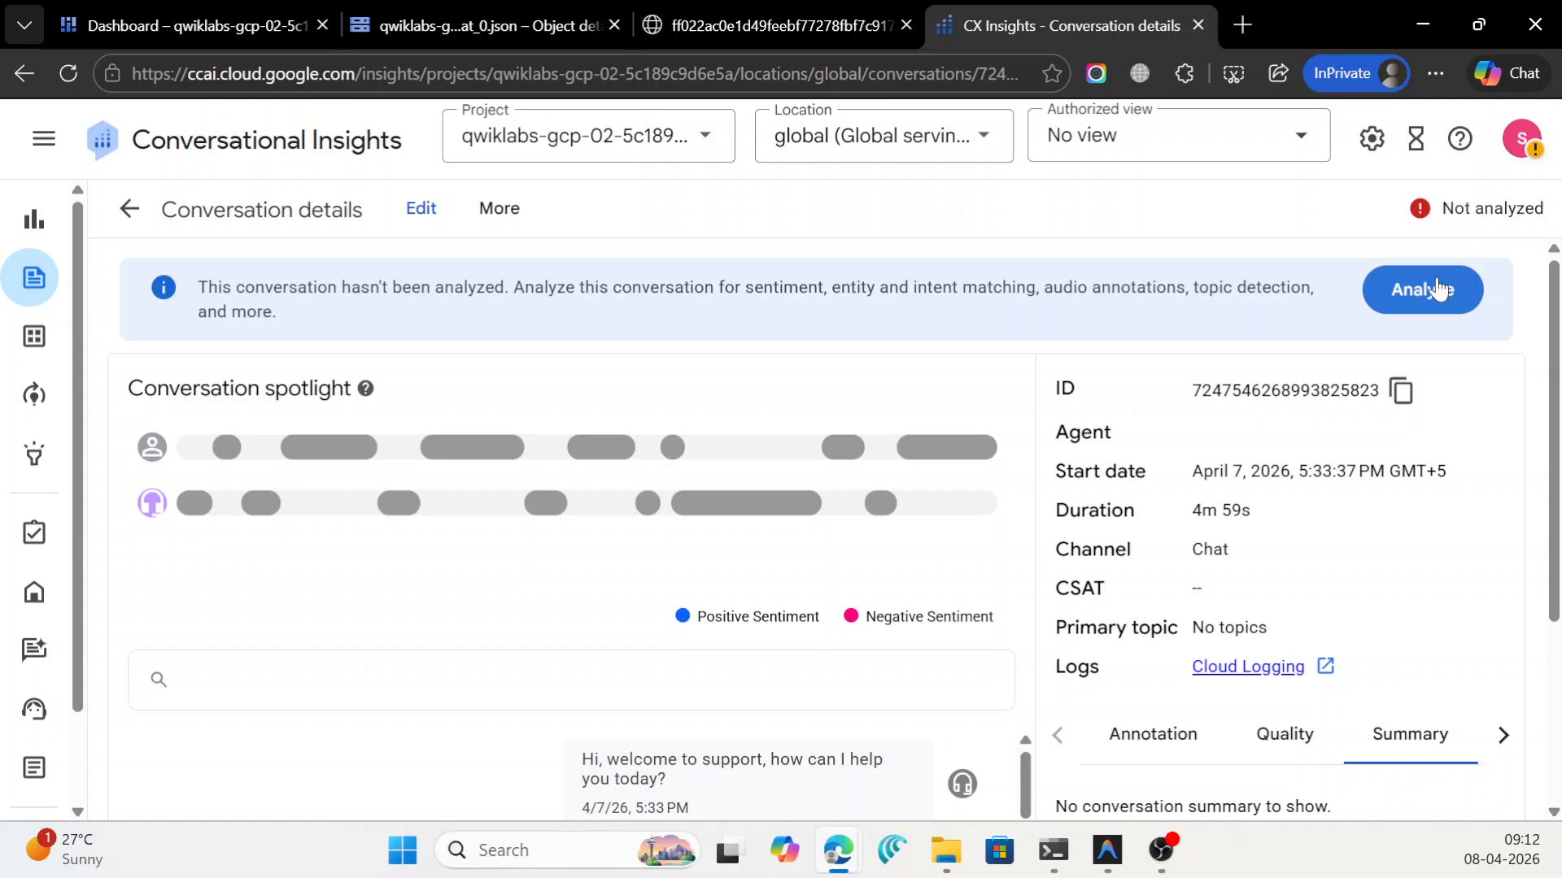
left_click(1425, 291)
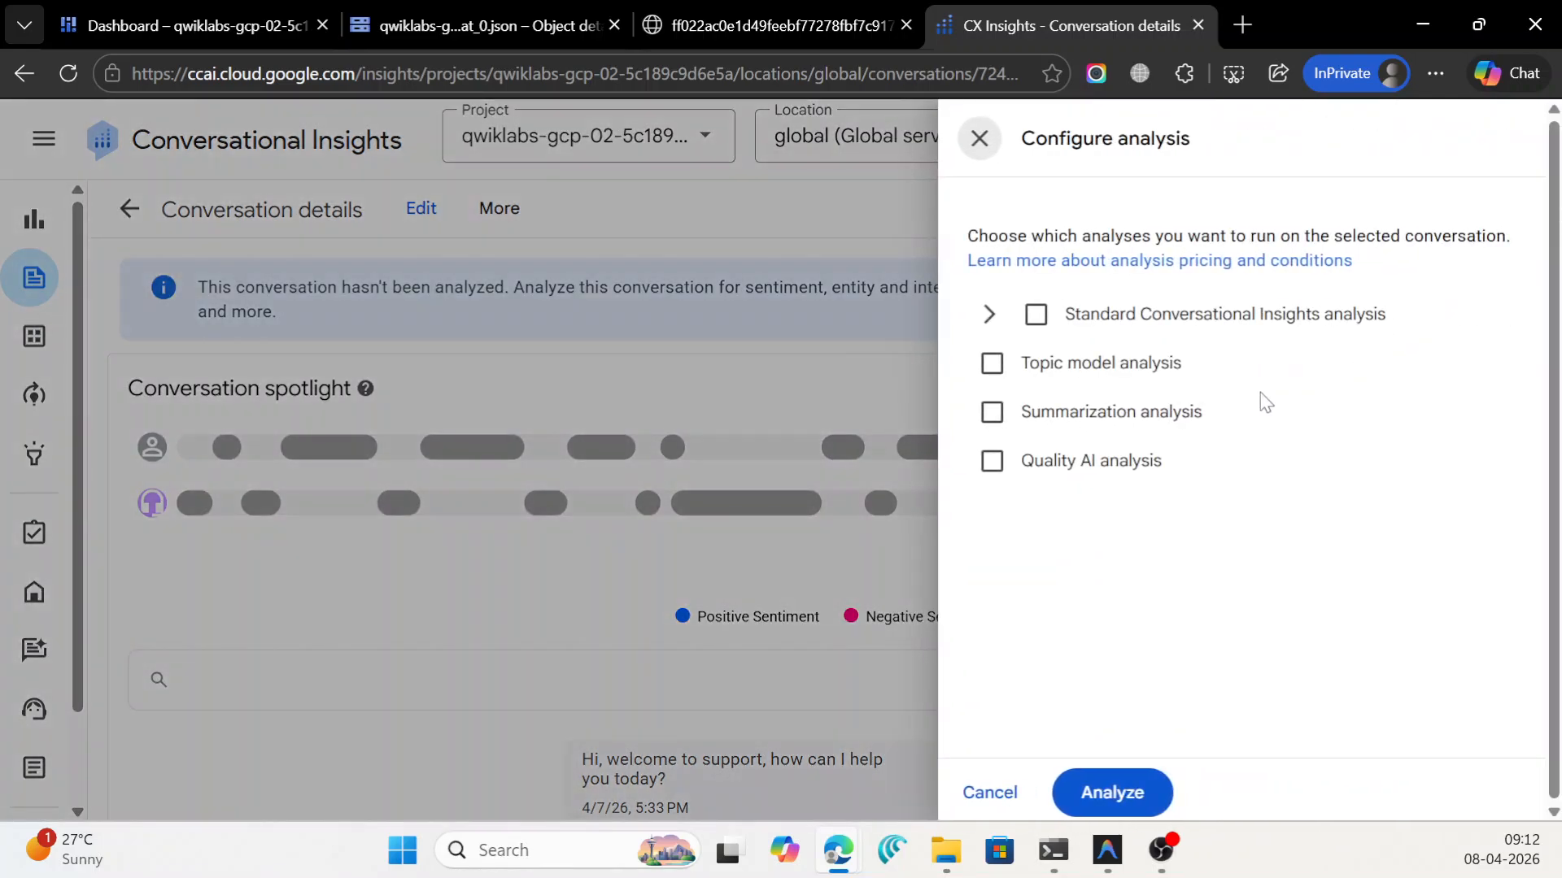
left_click(1034, 314)
scroll(1163, 541, "down", 4)
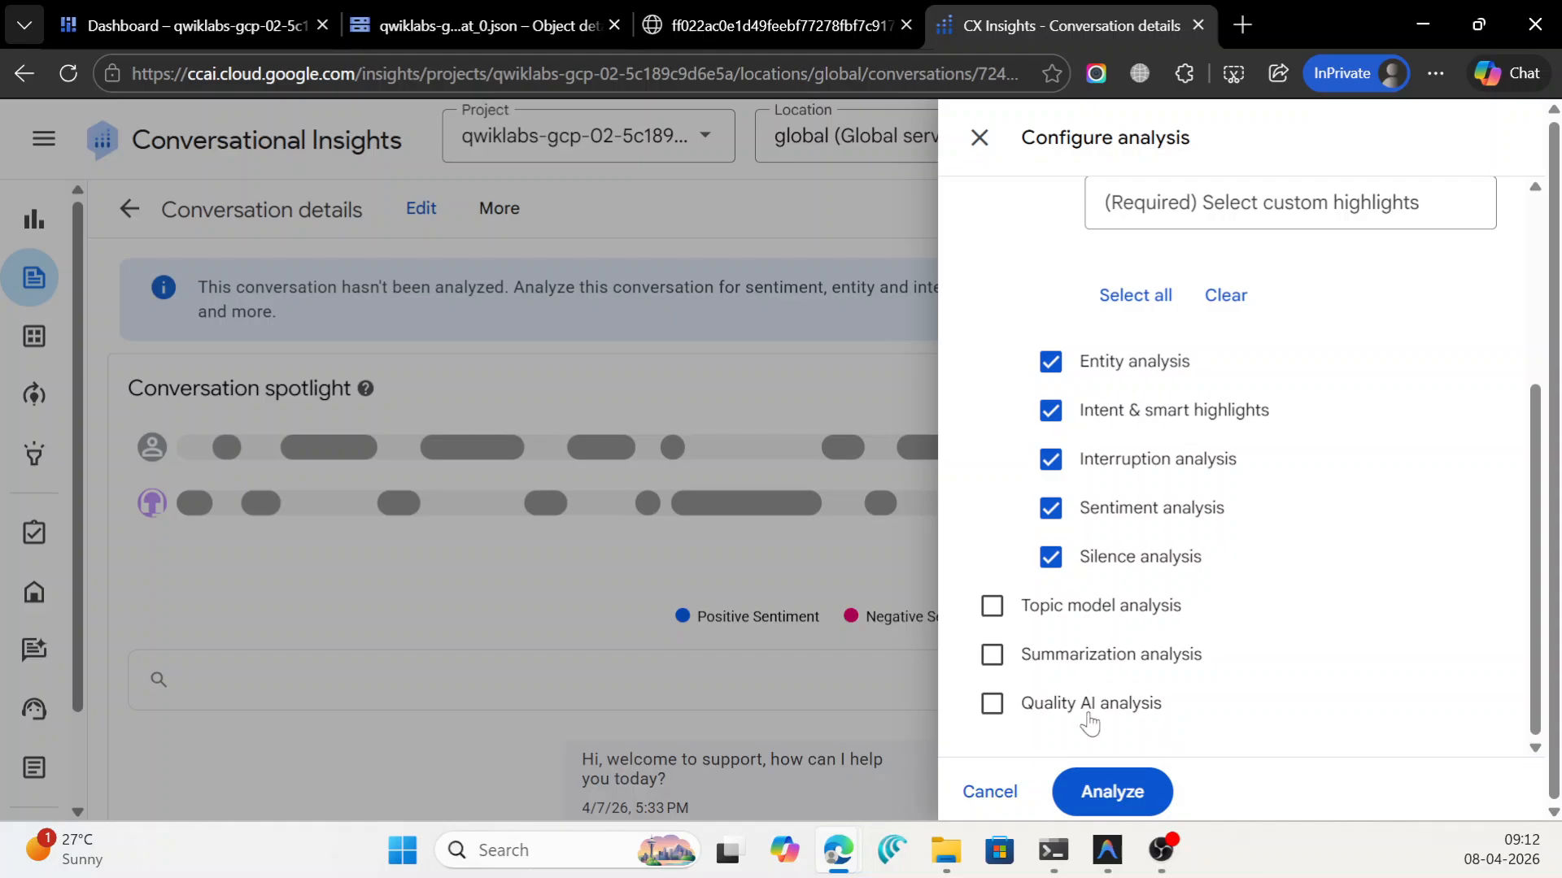
left_click(1108, 793)
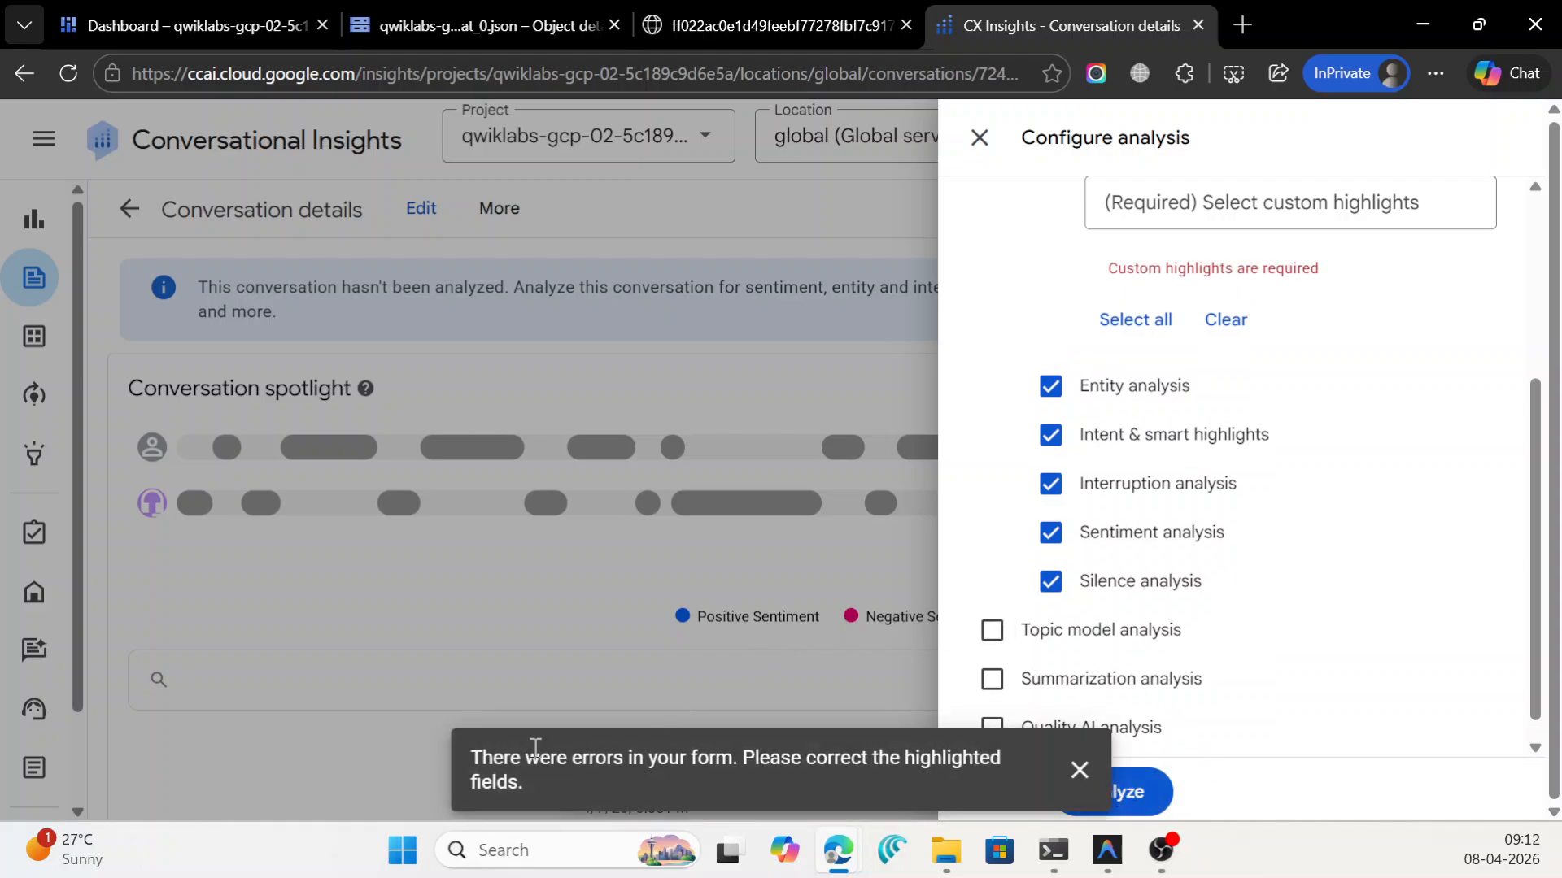
Exclude custom highlights from the analysis and check Task 3's required analysis options in the lab.
scroll(1136, 415, "up", 3)
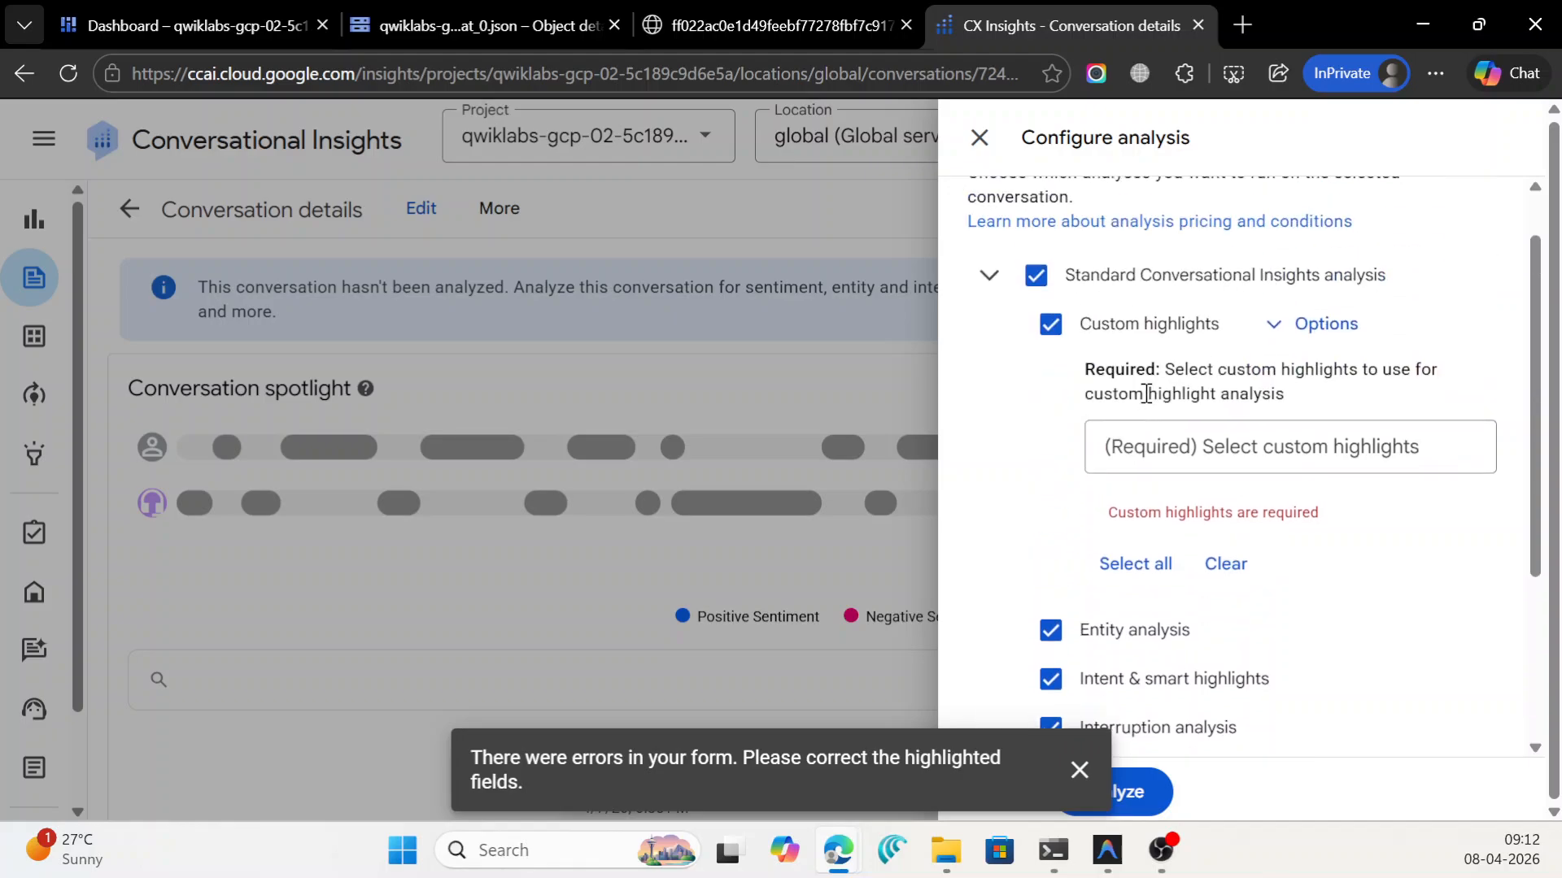
left_click(1092, 336)
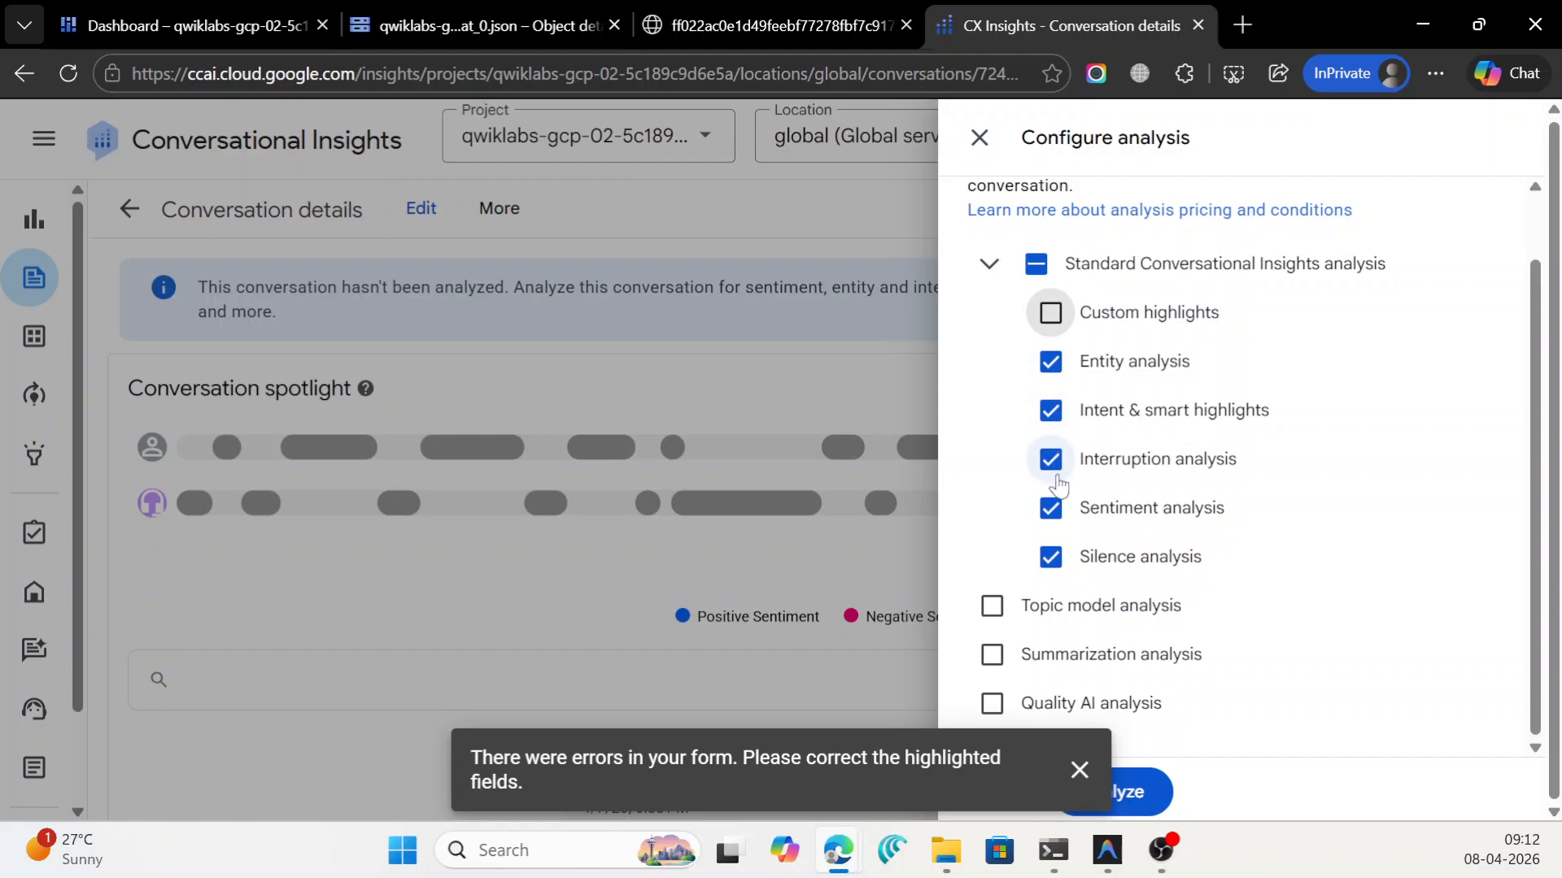
left_click(1407, 18)
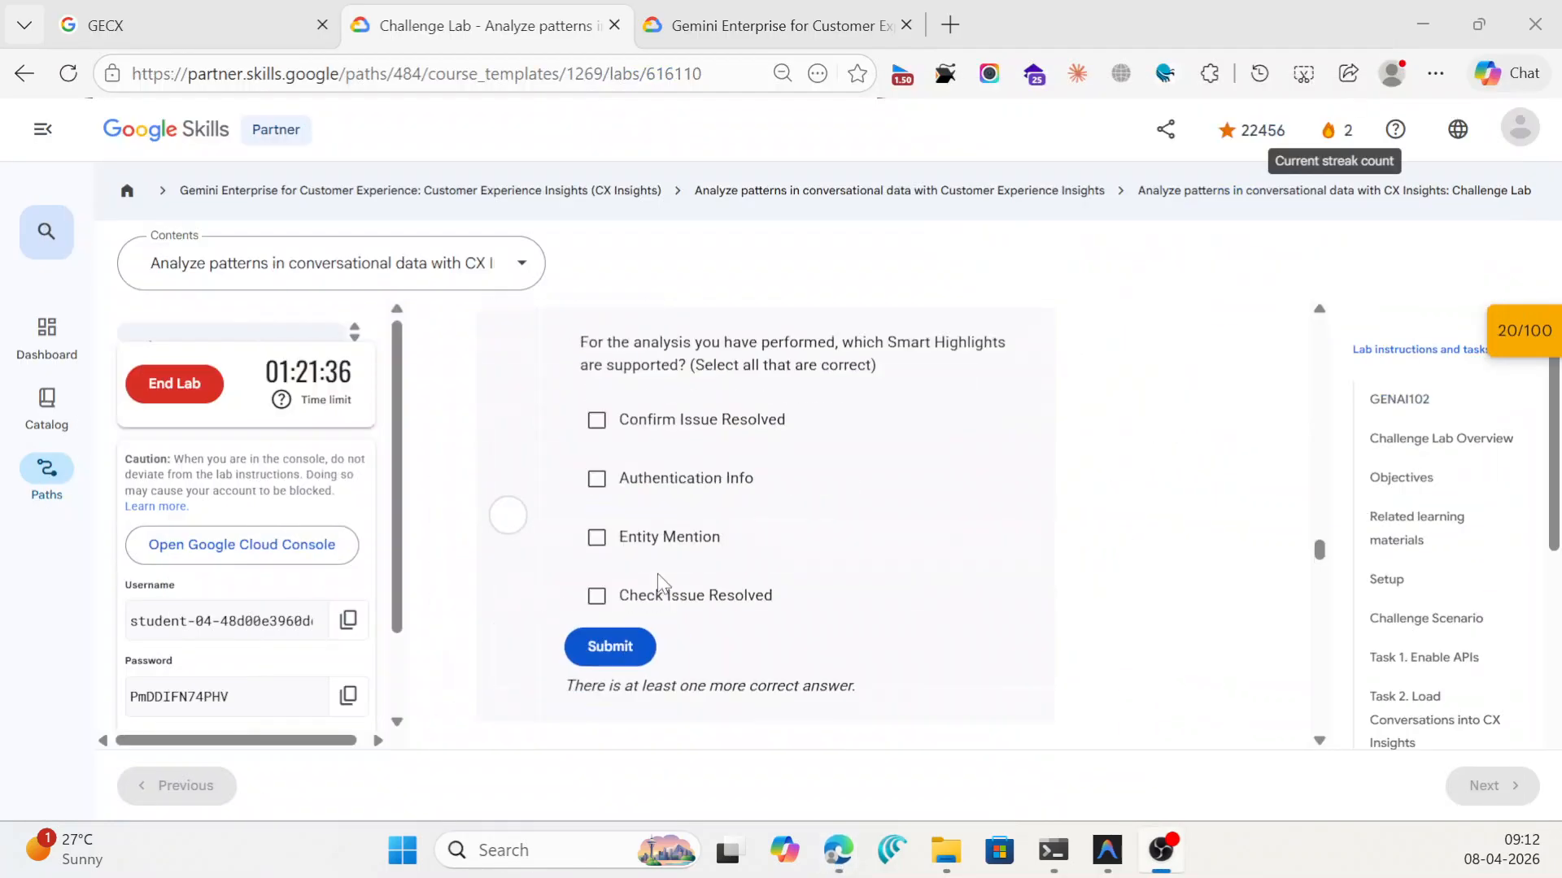
scroll(660, 583, "up", 10)
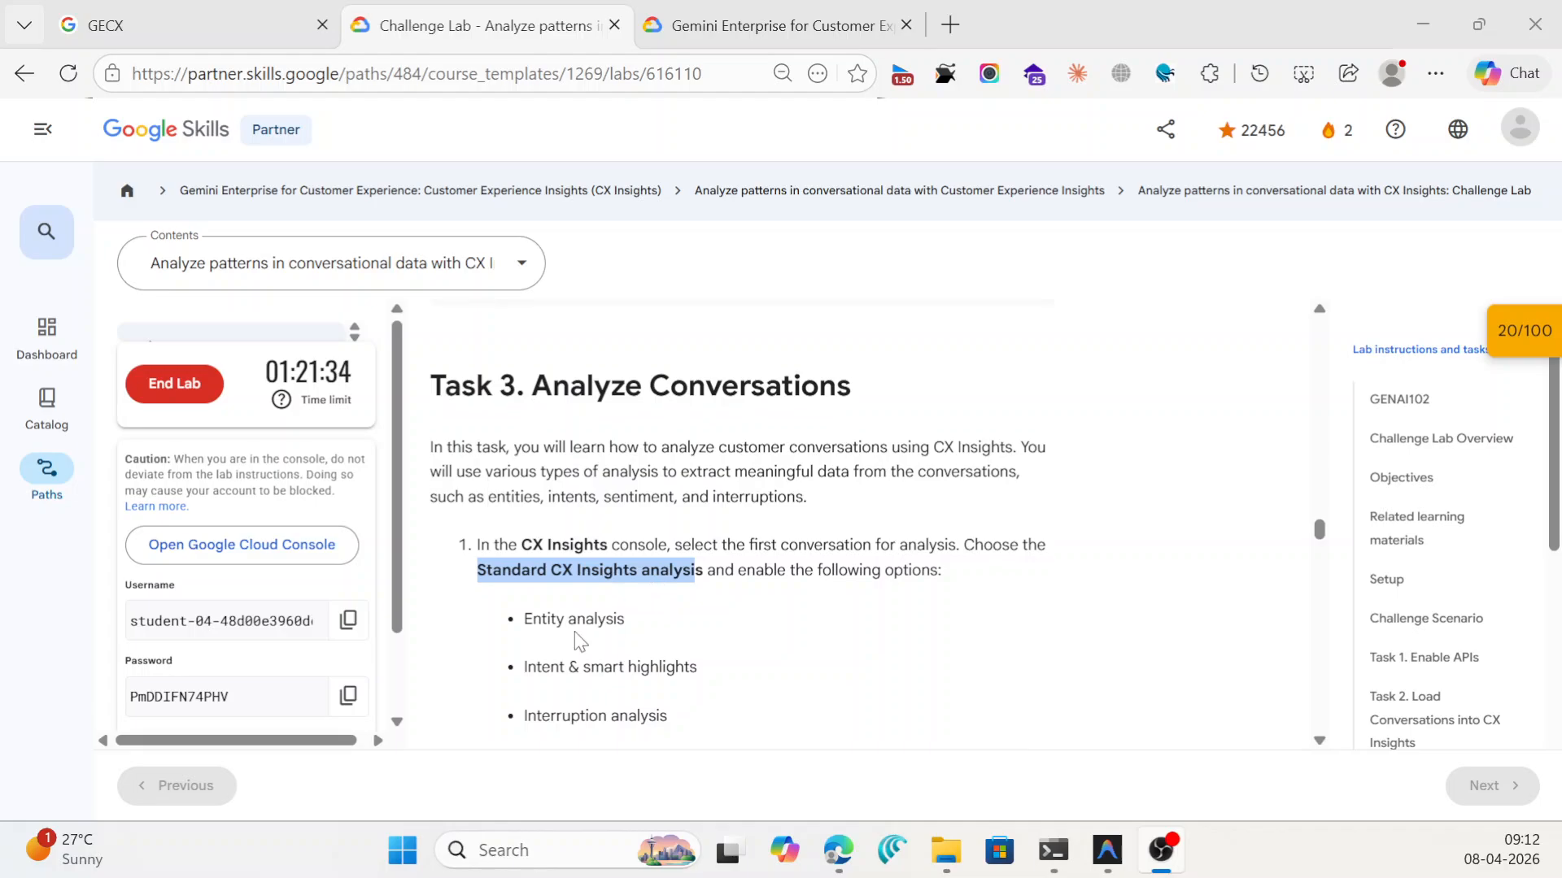
scroll(579, 642, "down", 1)
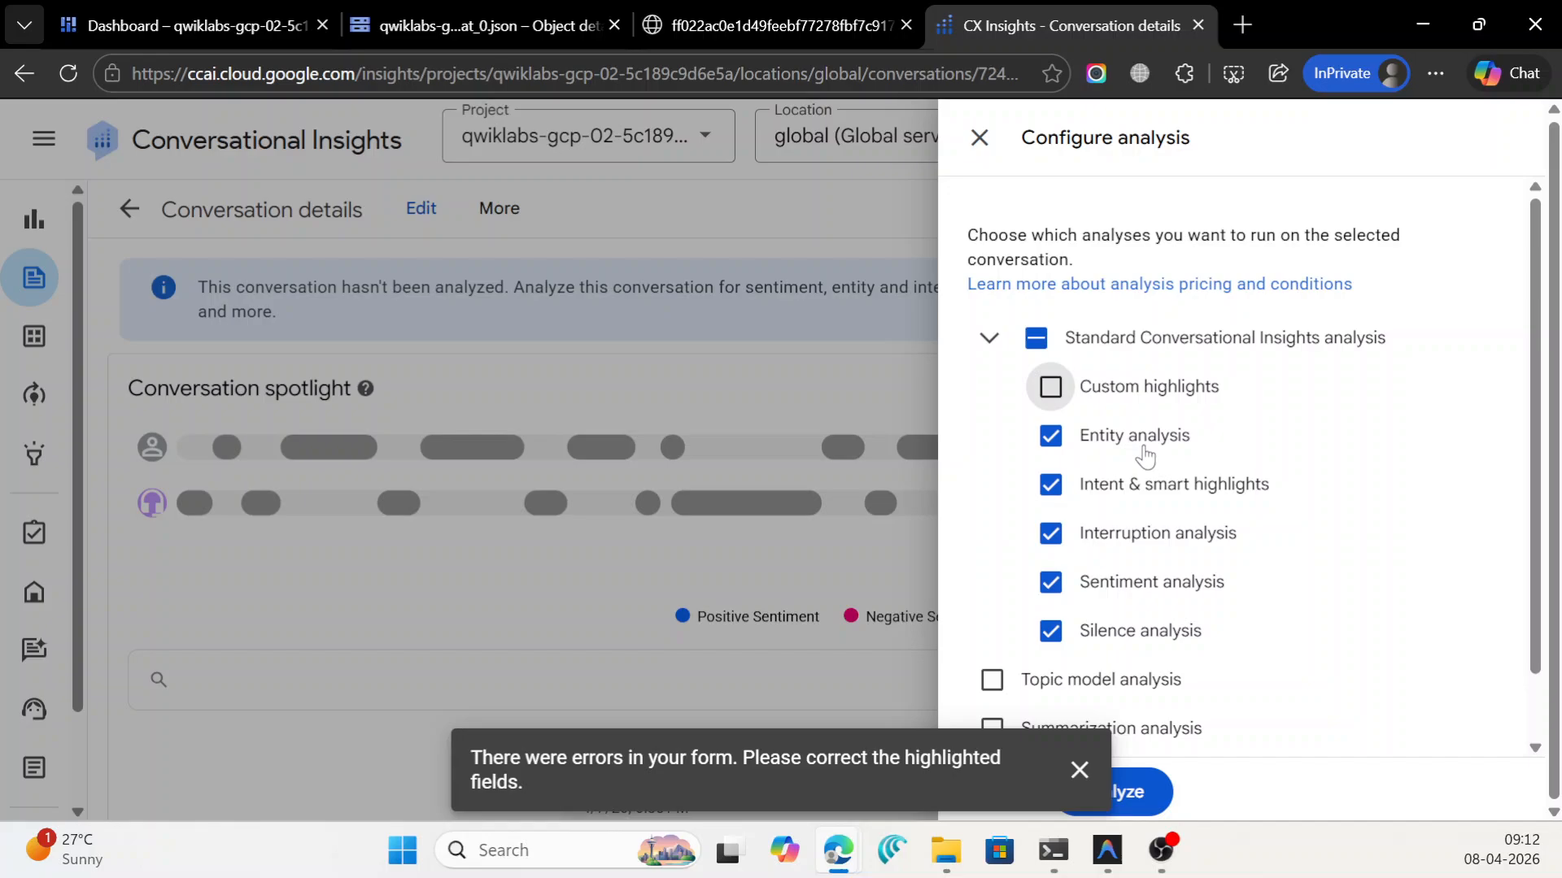
Run the configured entity, intent and smart highlights, interruption, sentiment and silence analysis on the conversation.
left_click(1329, 727)
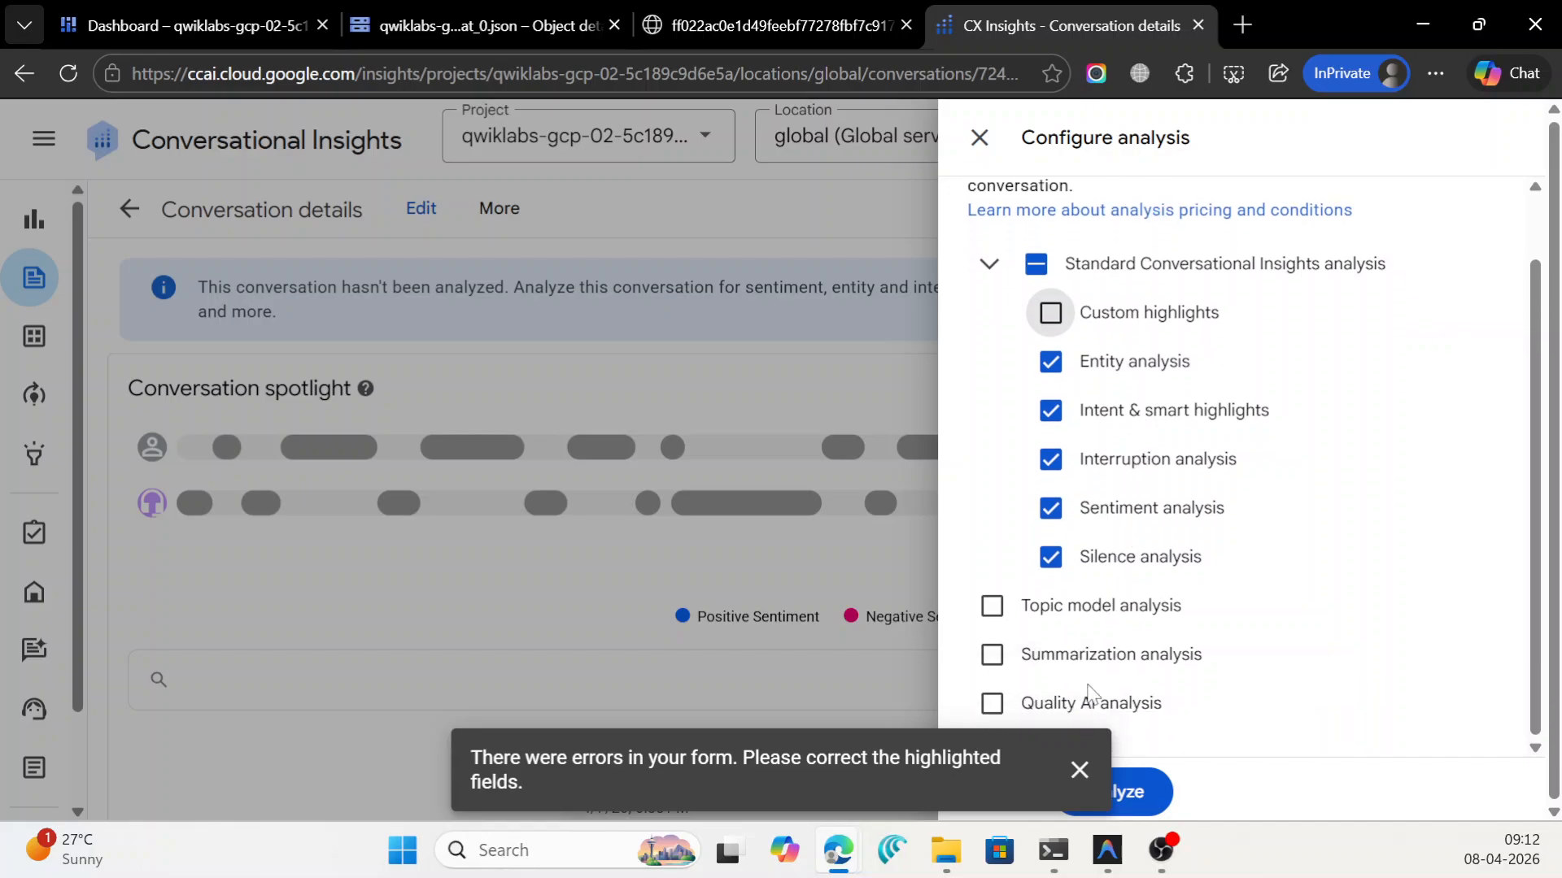
left_click(1155, 793)
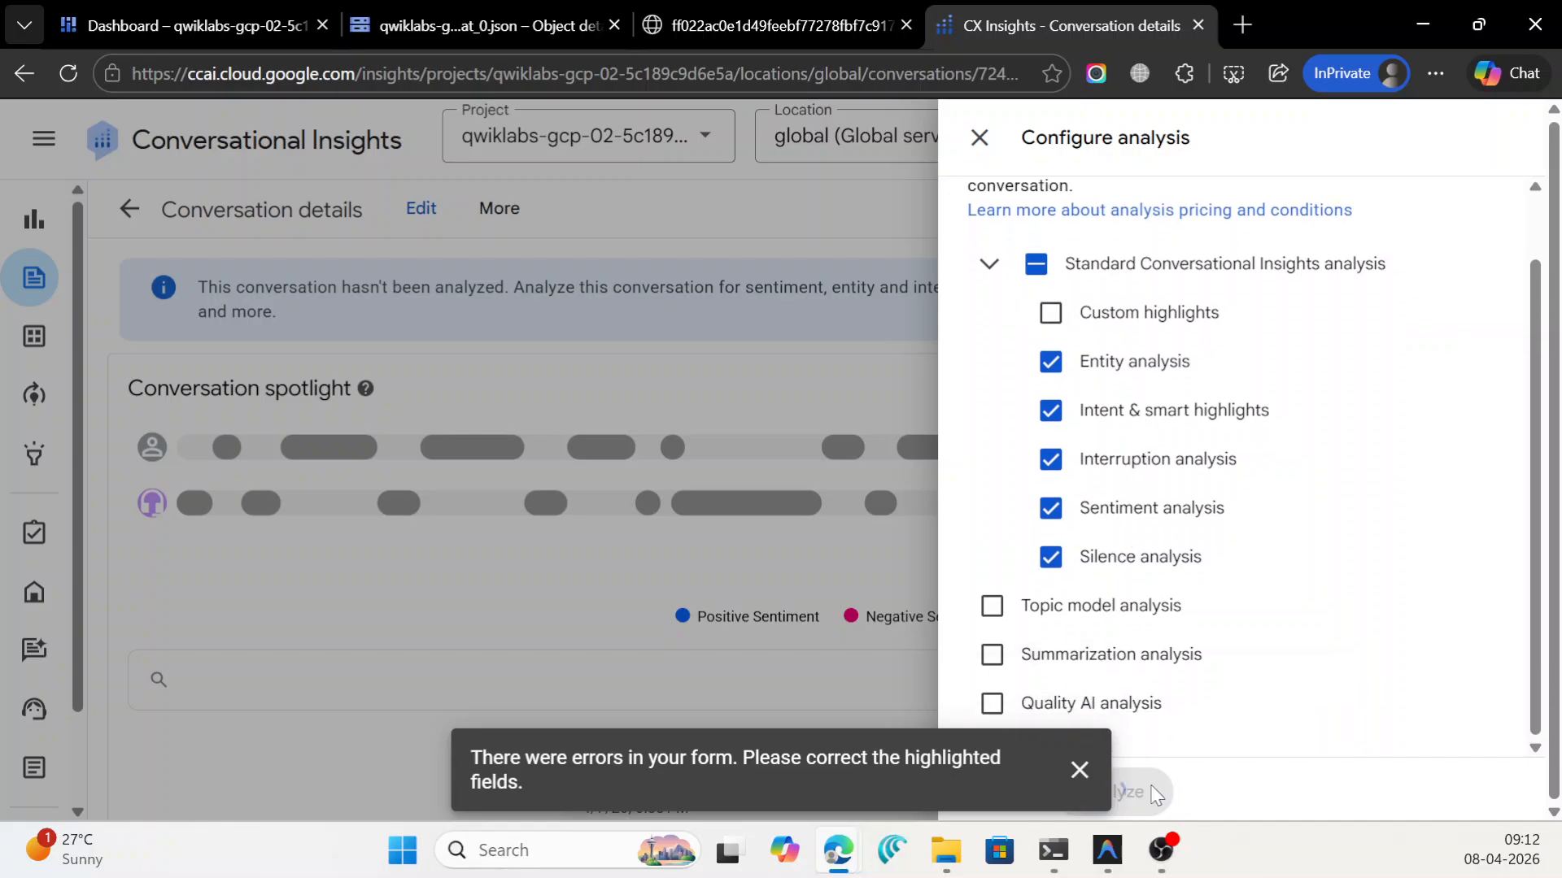
left_click(1080, 771)
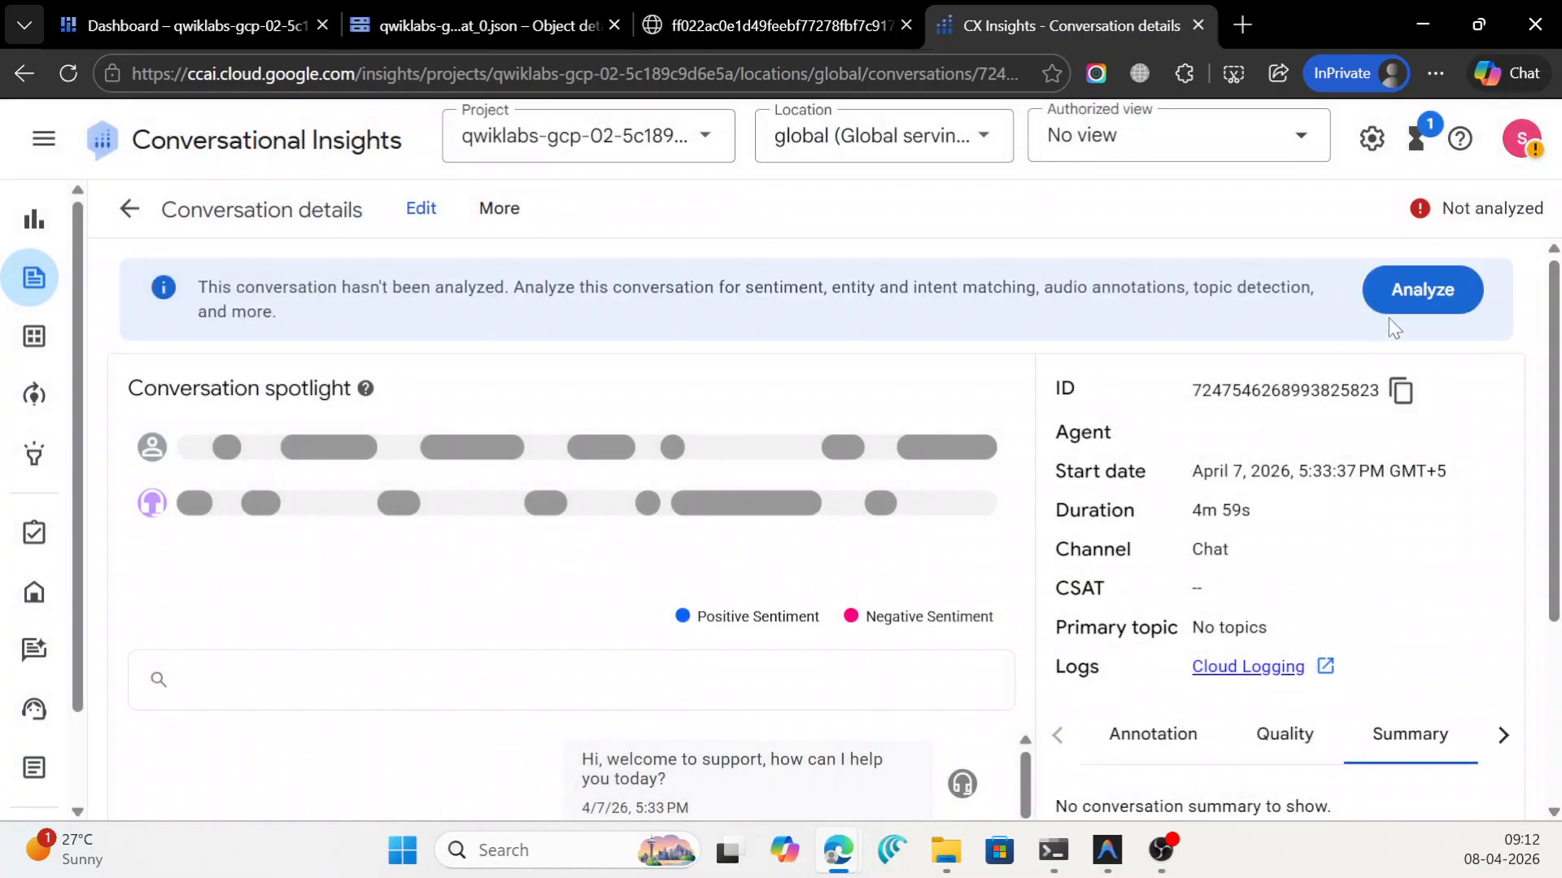
scroll(1366, 439, "down", 4)
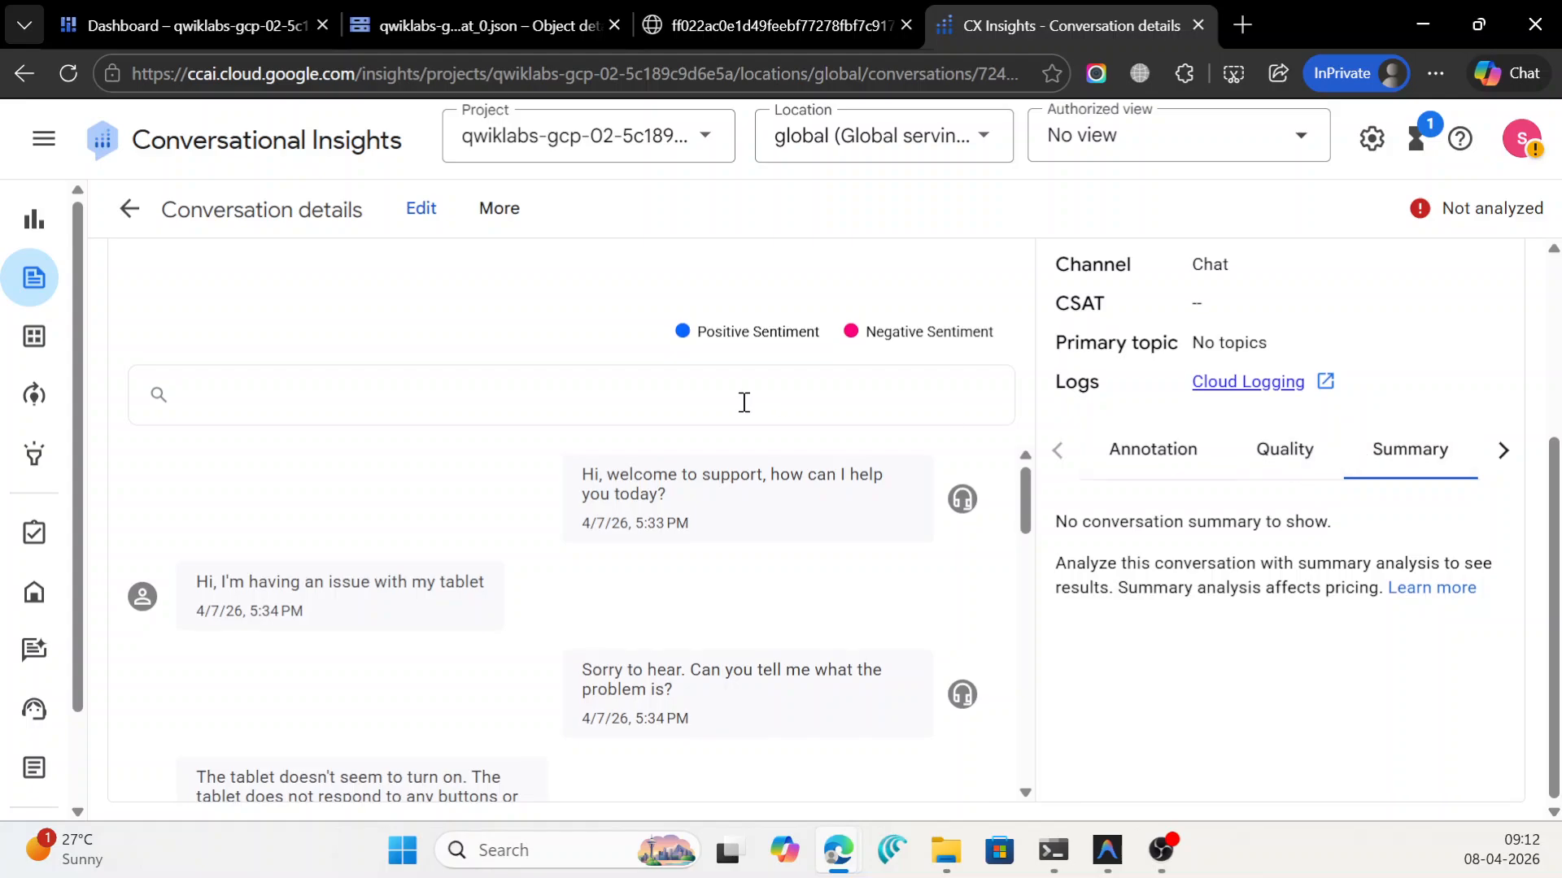
scroll(706, 412, "up", 4)
Return to the conversation hub and run the Standard Conversational Insights analysis there without custom highlights.
left_click(130, 209)
scroll(1049, 492, "down", 3)
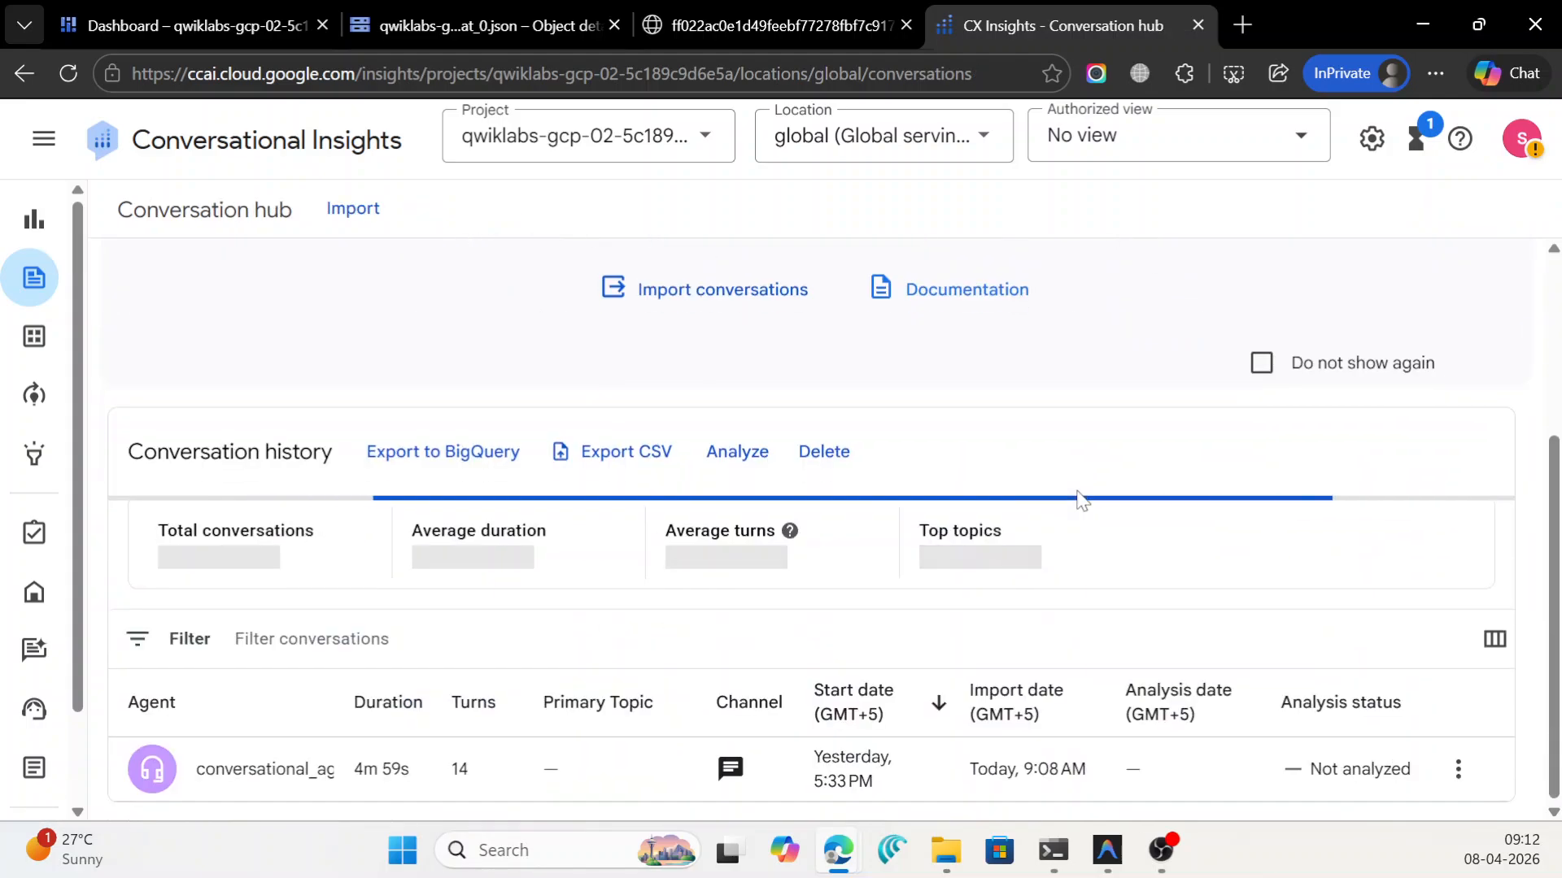
left_click(737, 452)
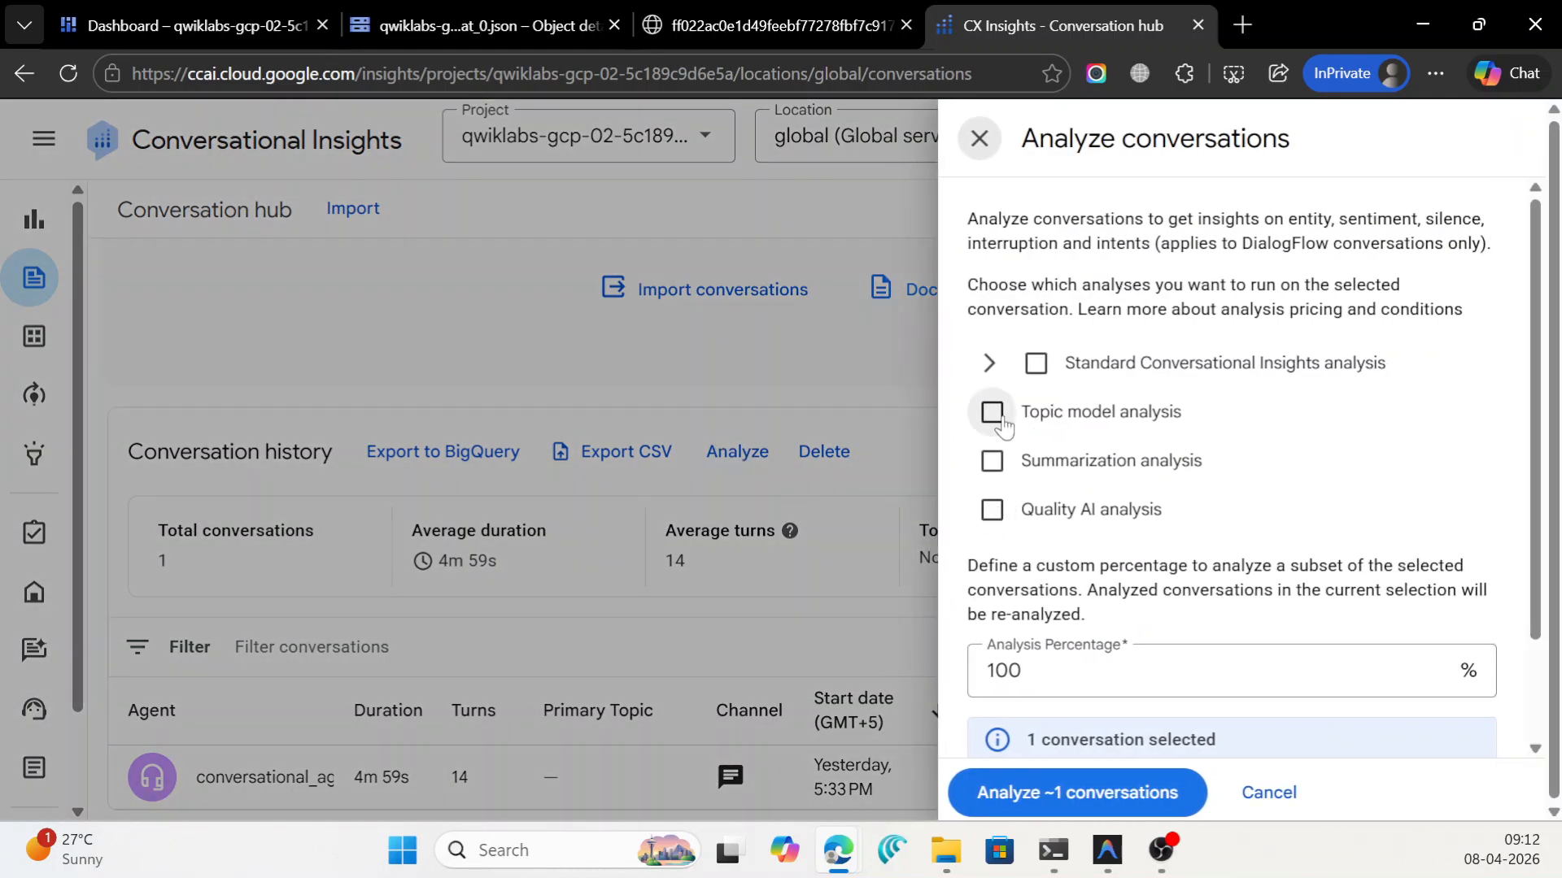
left_click(989, 362)
left_click(1035, 363)
left_click(1050, 411)
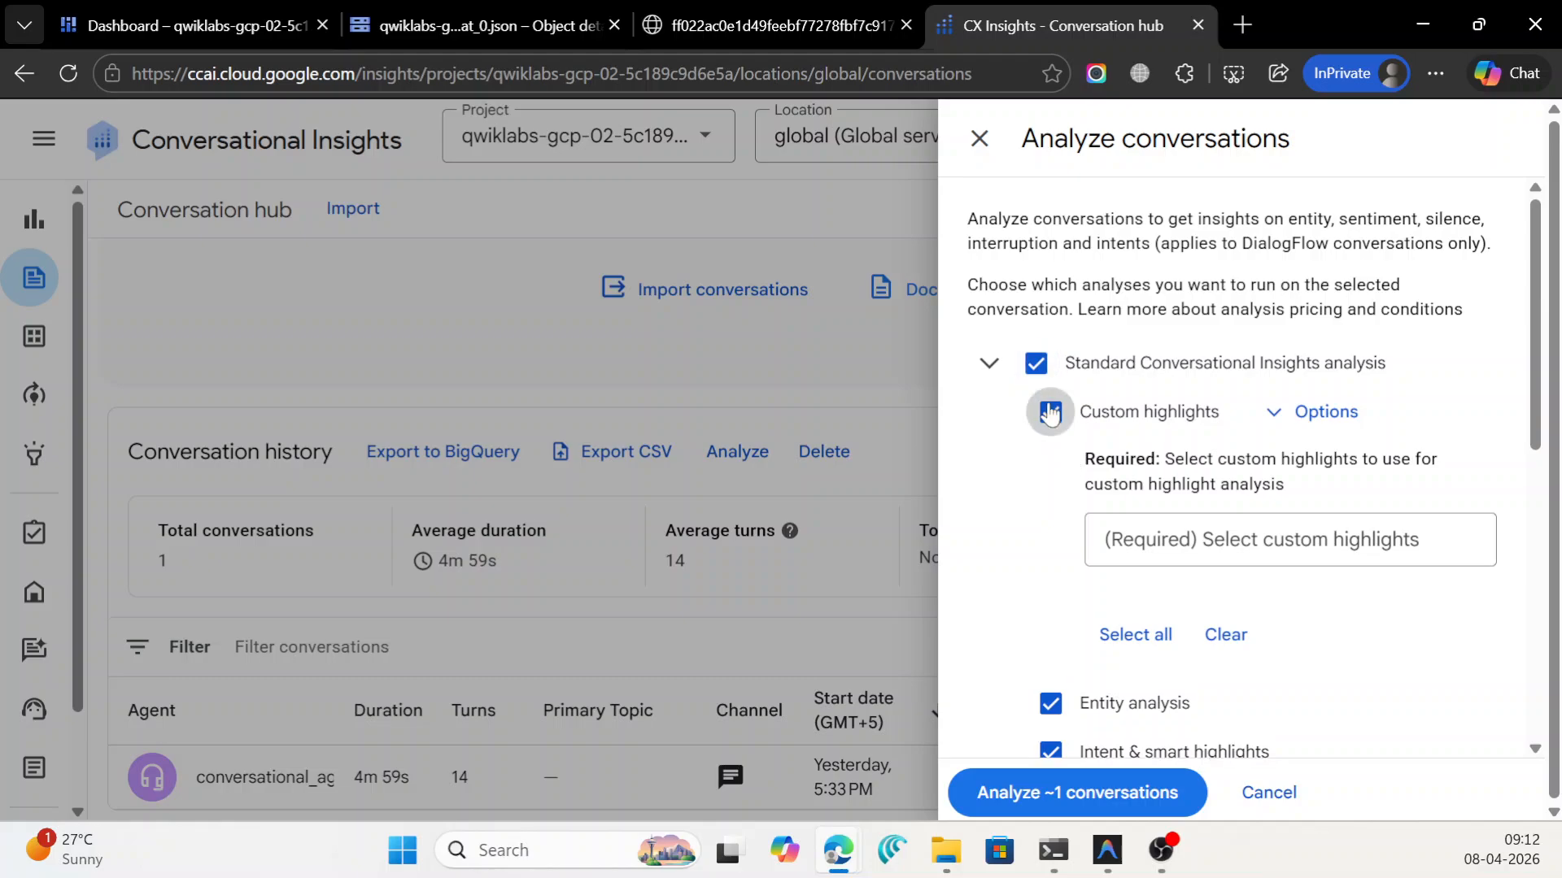
scroll(1057, 423, "down", 5)
left_click(1099, 783)
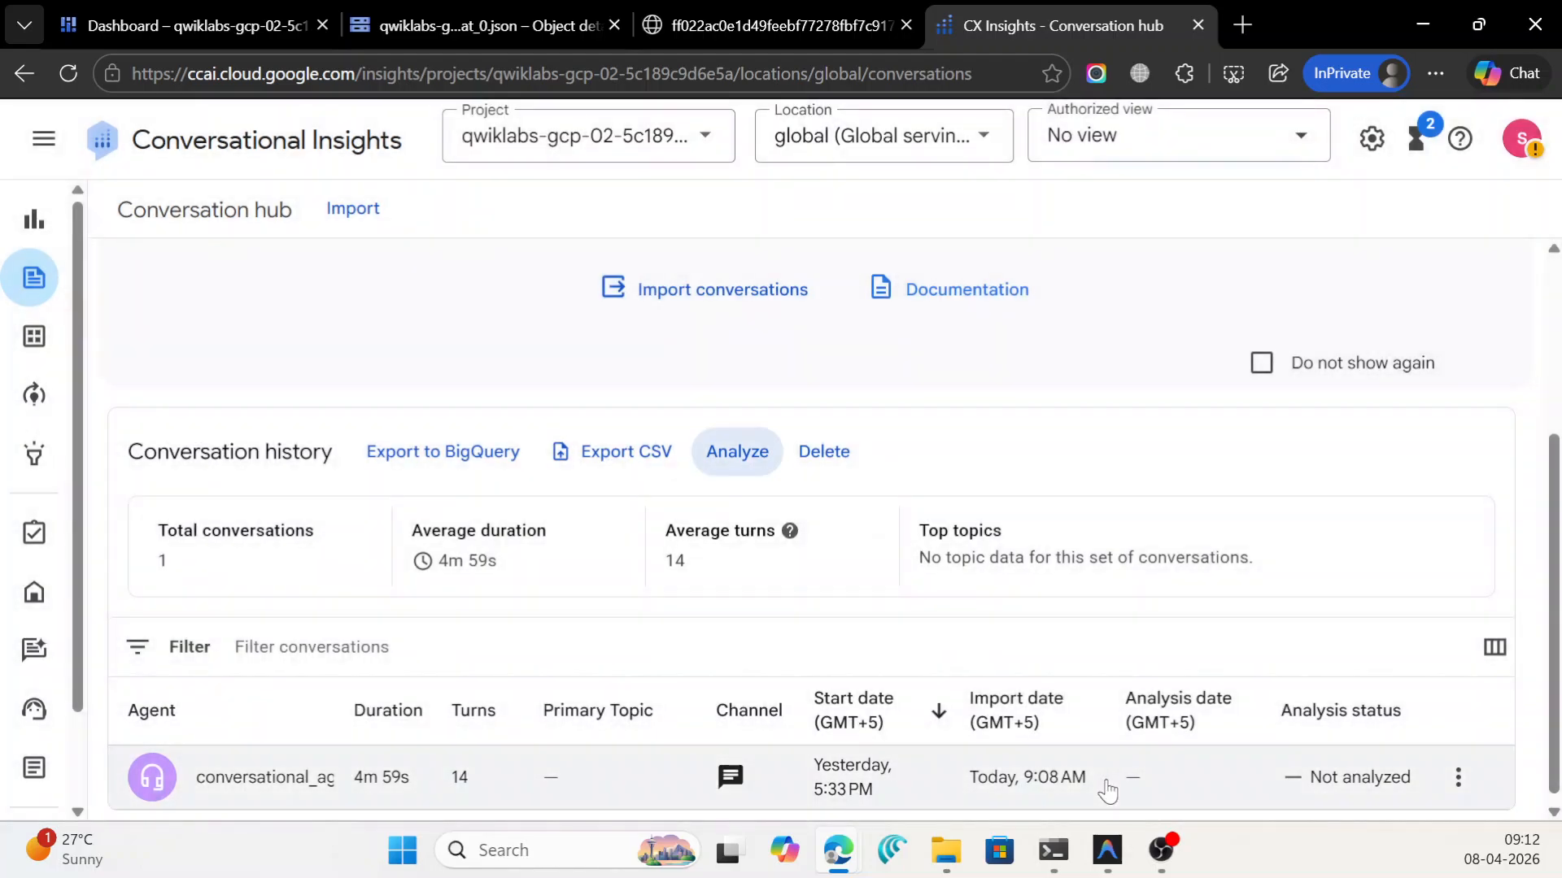
scroll(1156, 591, "down", 1)
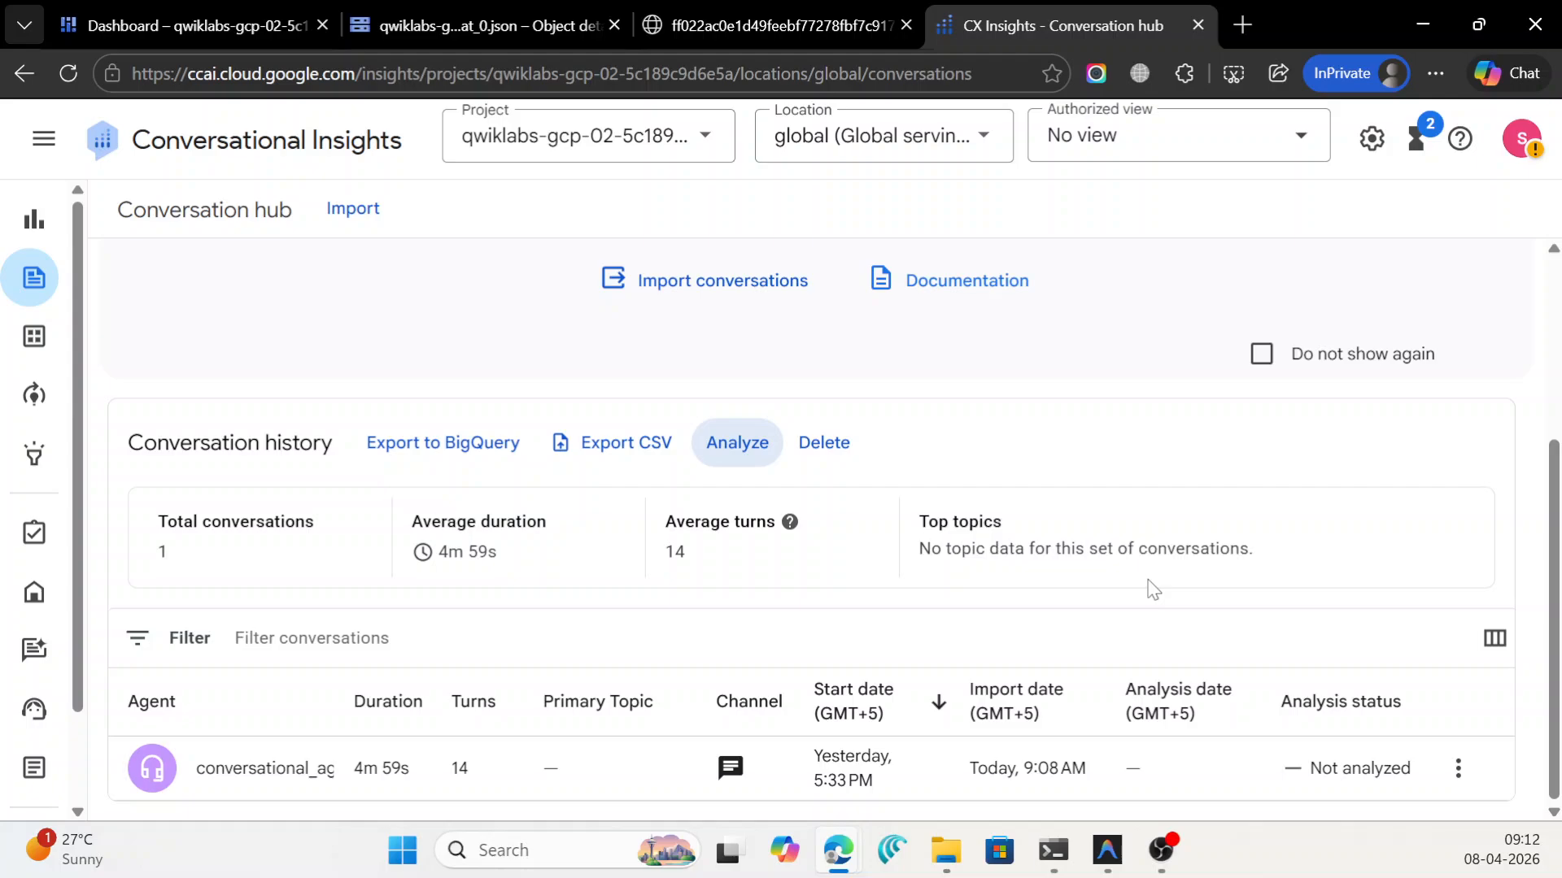
left_click(1456, 771)
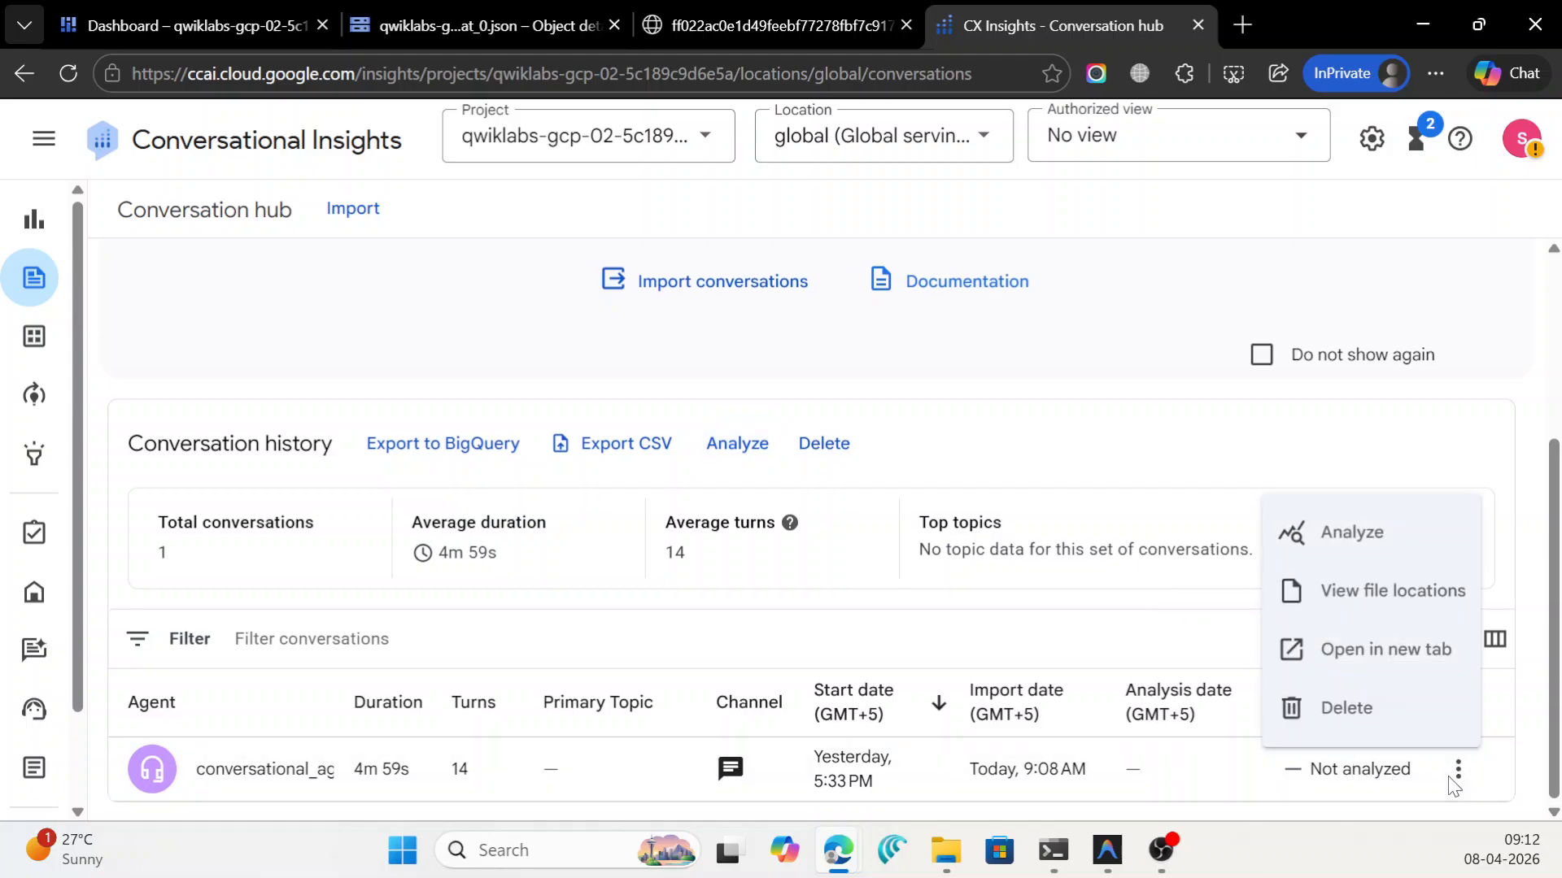
left_click(1367, 529)
left_click(783, 459)
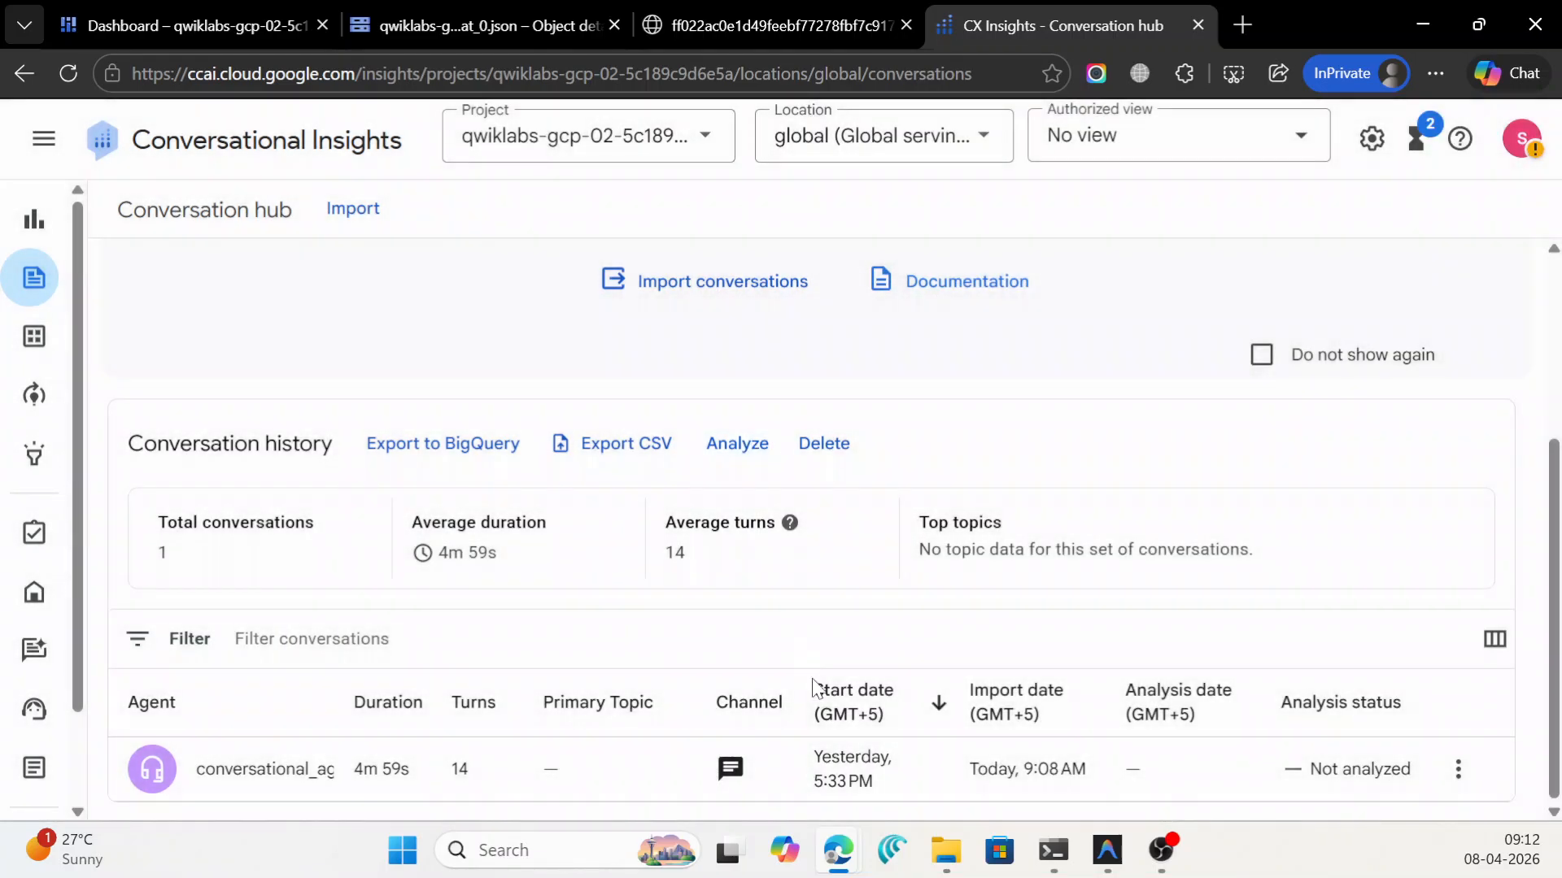
Open the analyzed conversation and examine its Entity Mention and Smart Highlights annotations.
left_click(263, 770)
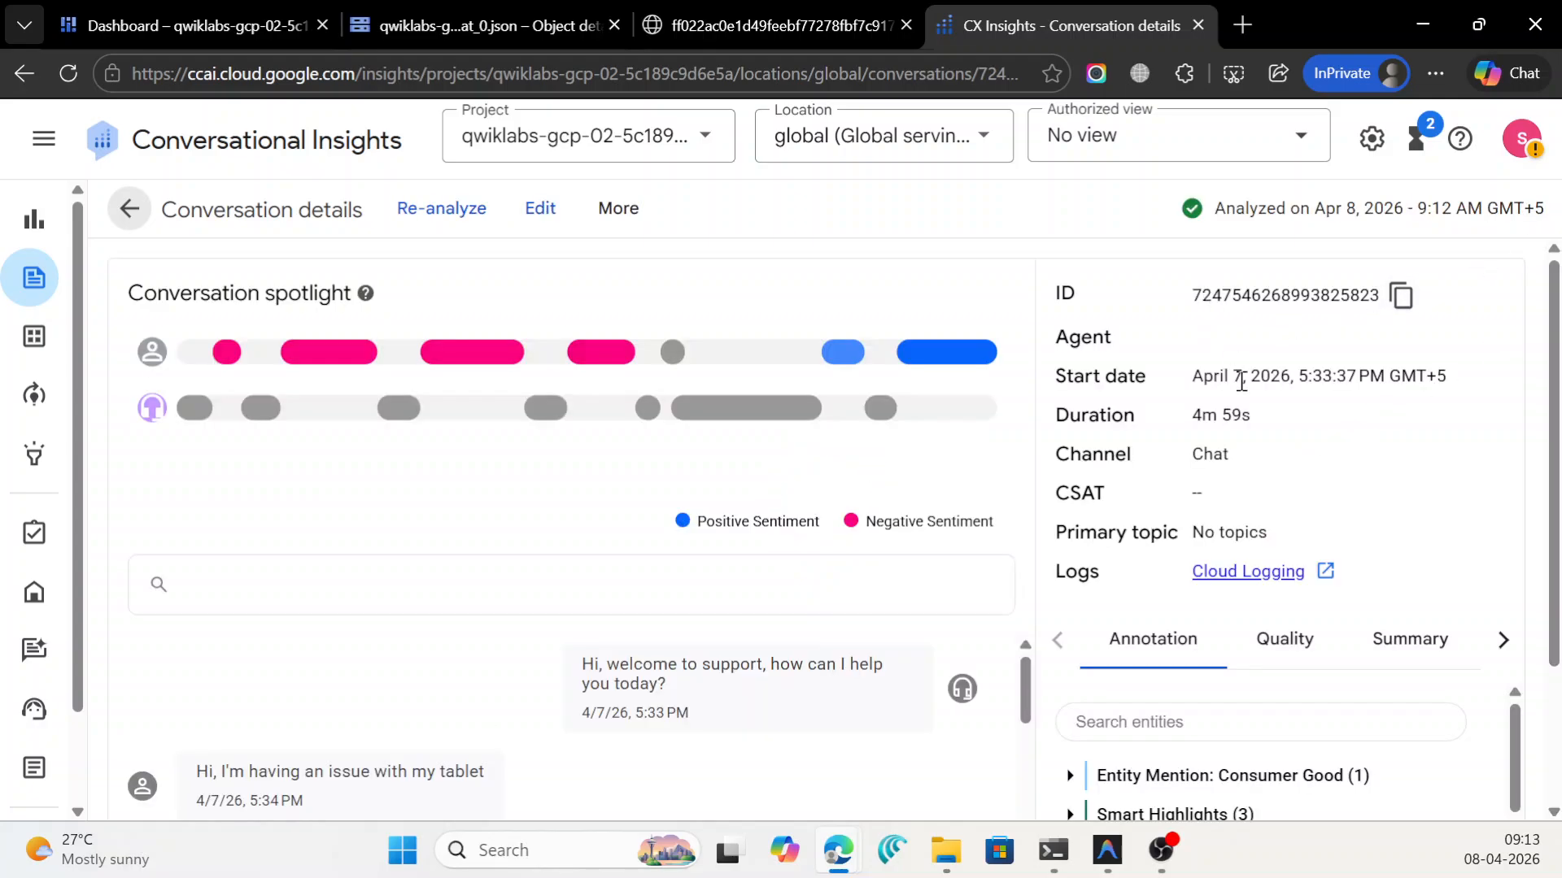
scroll(1241, 382, "down", 2)
left_click(1069, 586)
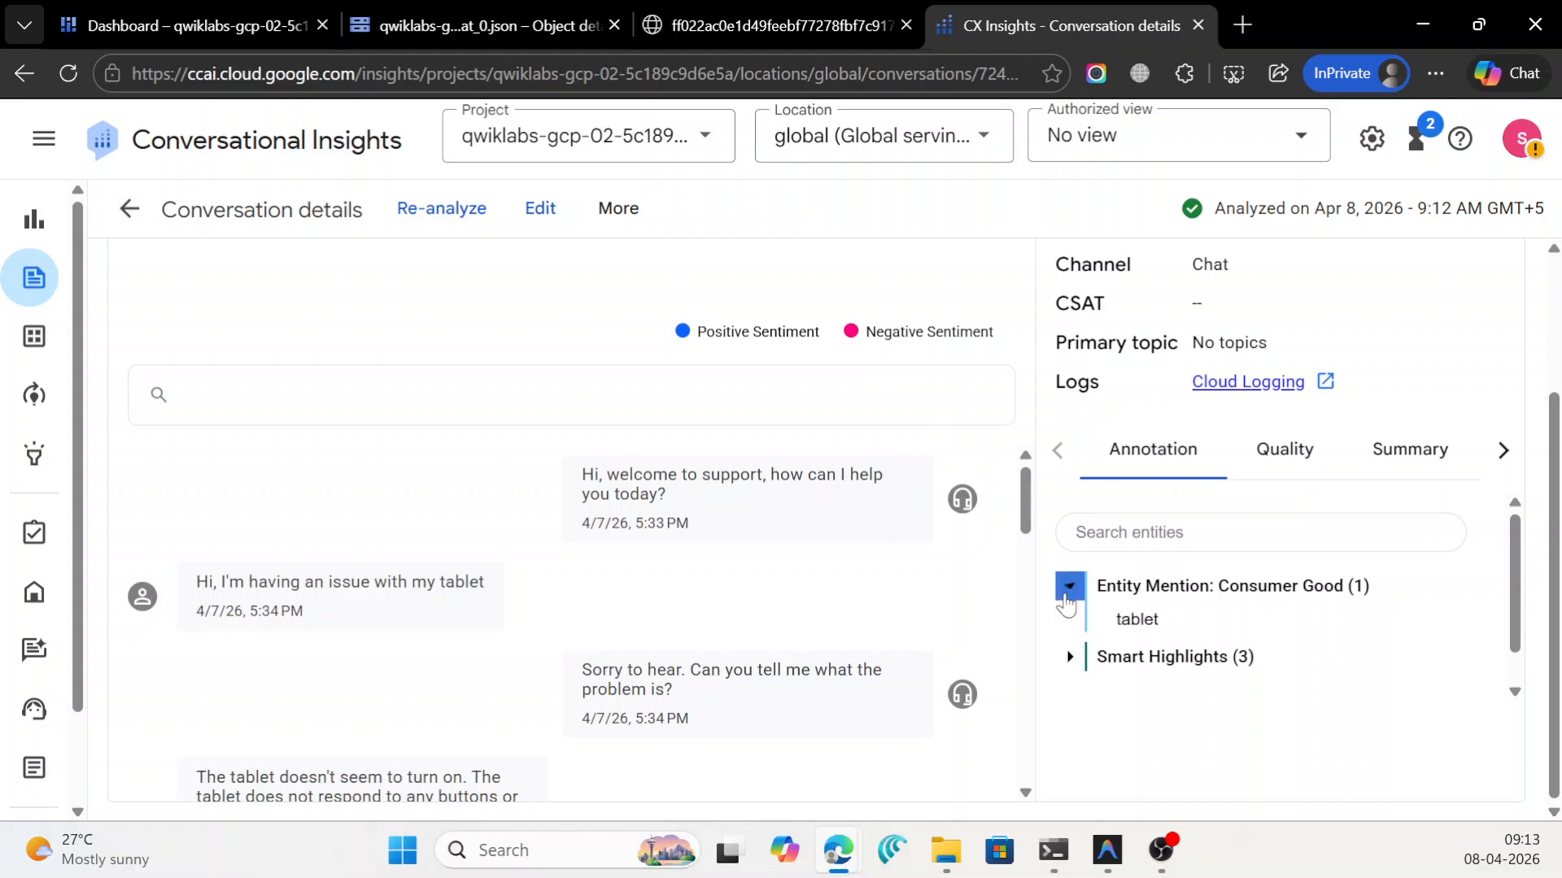
left_click(1069, 656)
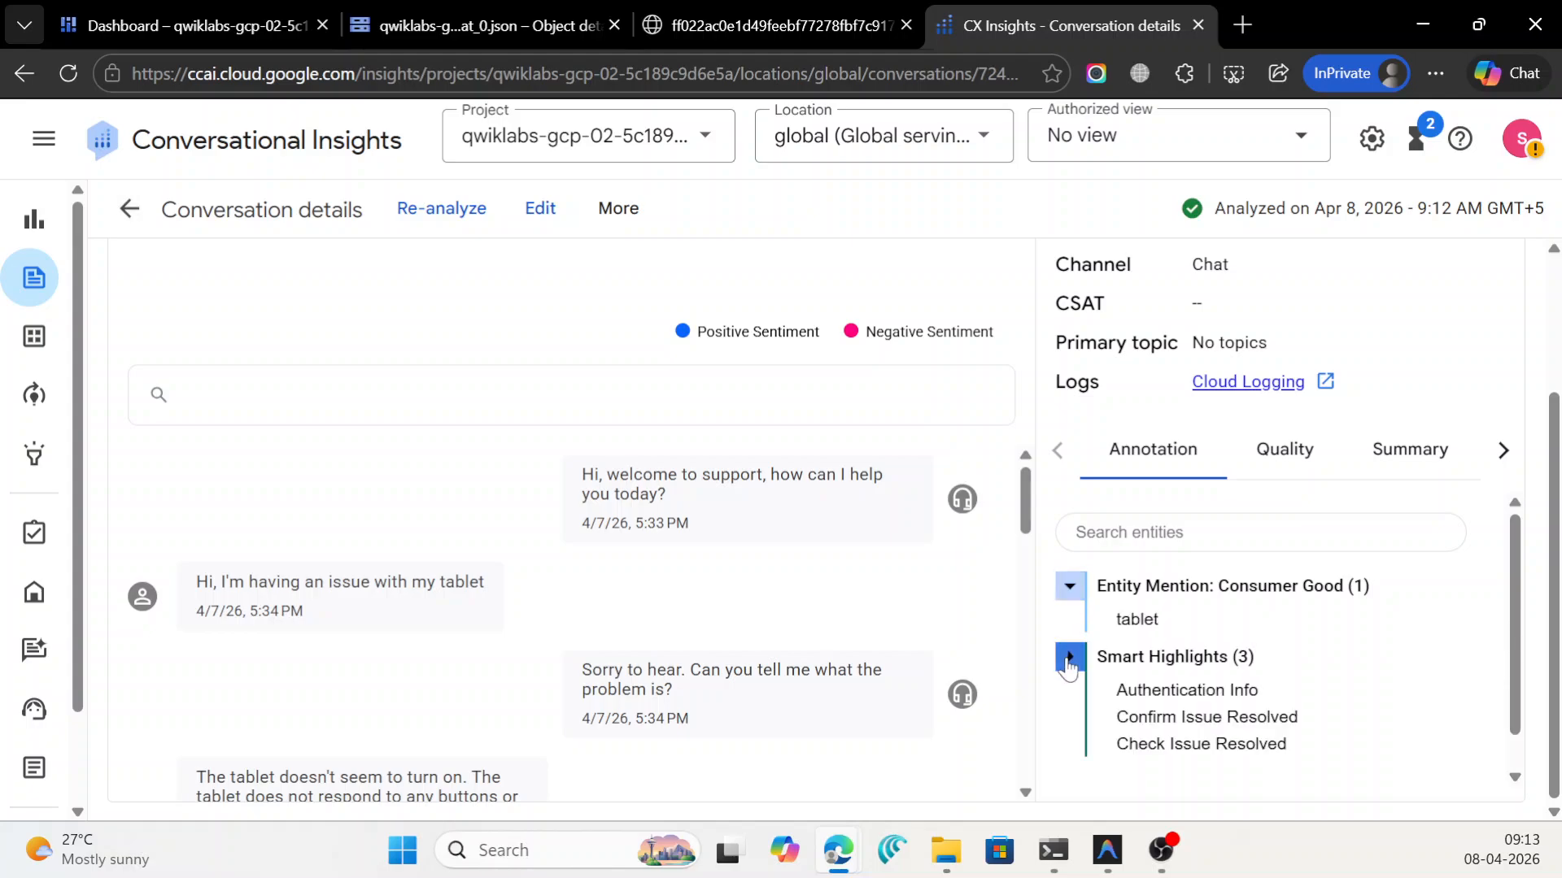
Return to the lab page and try submitting Entity Mention alone as the answer to the Smart Highlights question.
left_click(1423, 24)
scroll(785, 509, "down", 6)
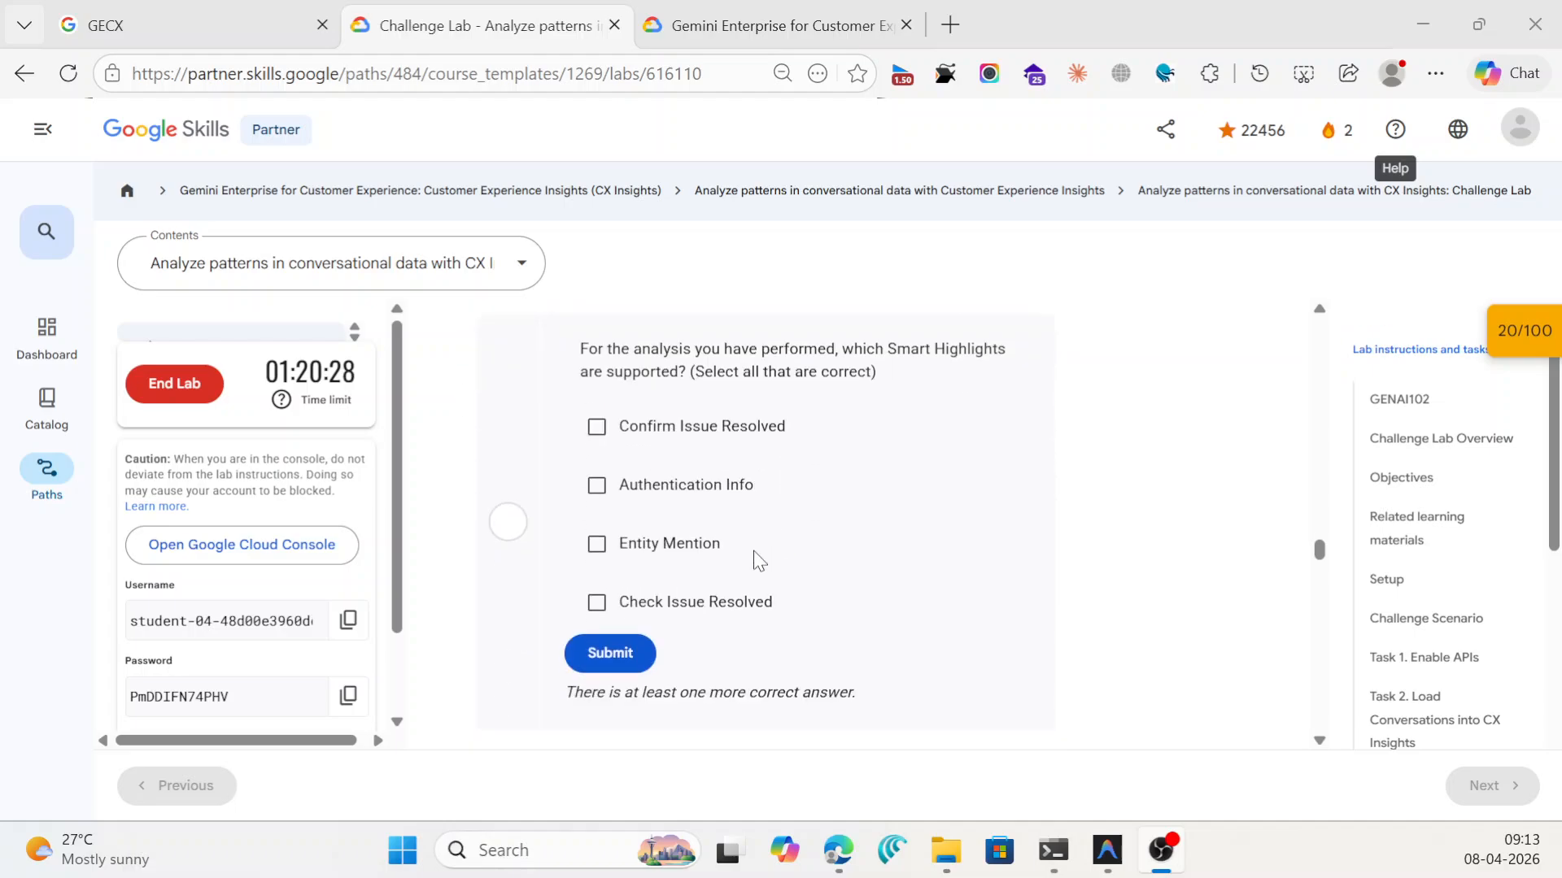
left_click(597, 545)
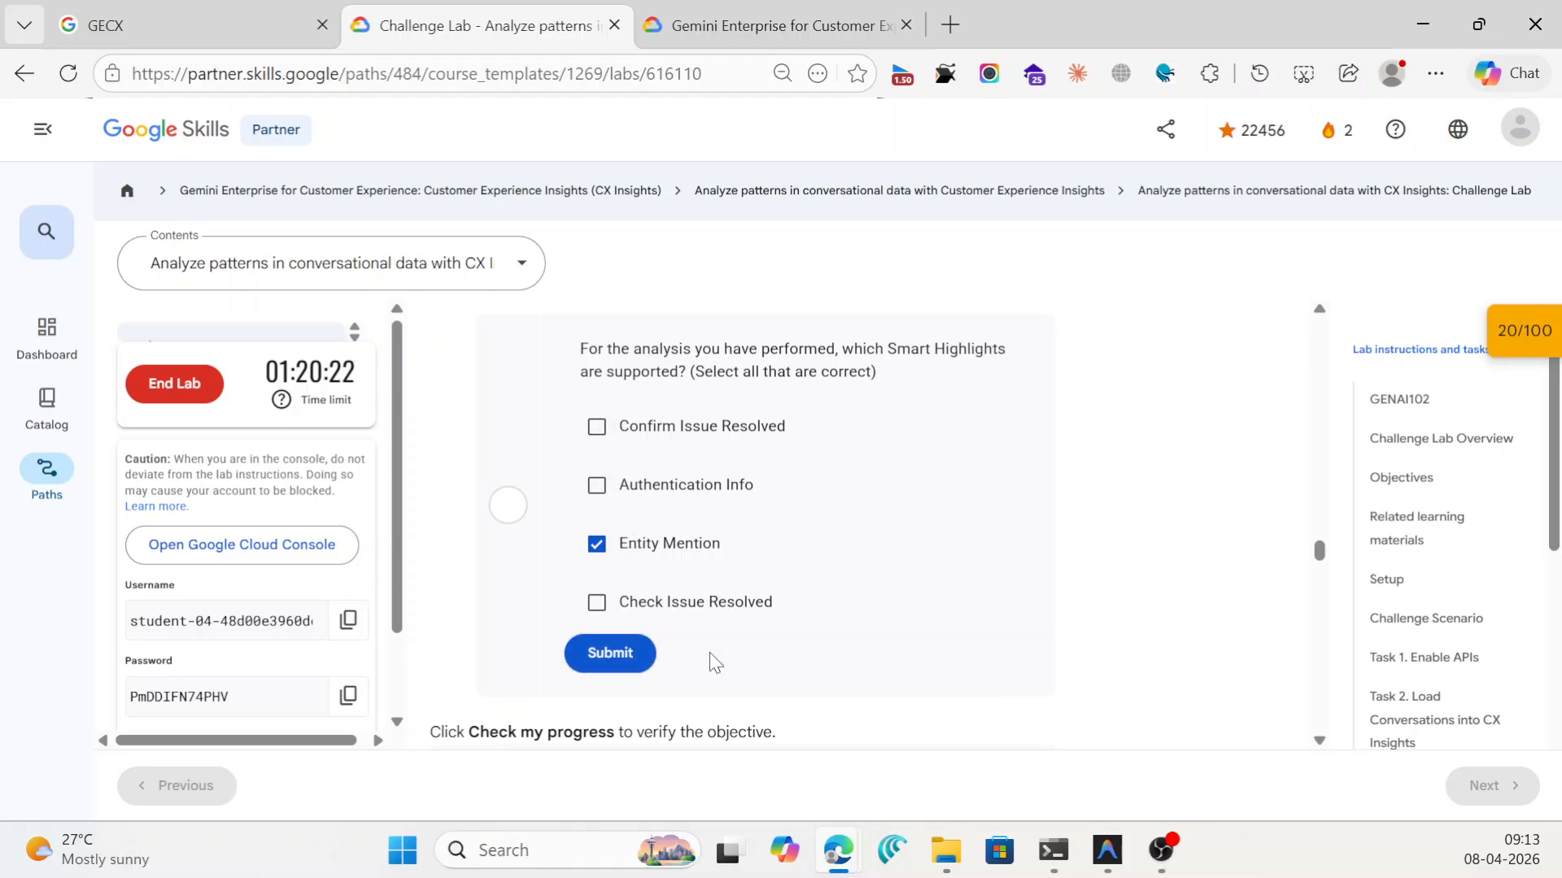
left_click(625, 655)
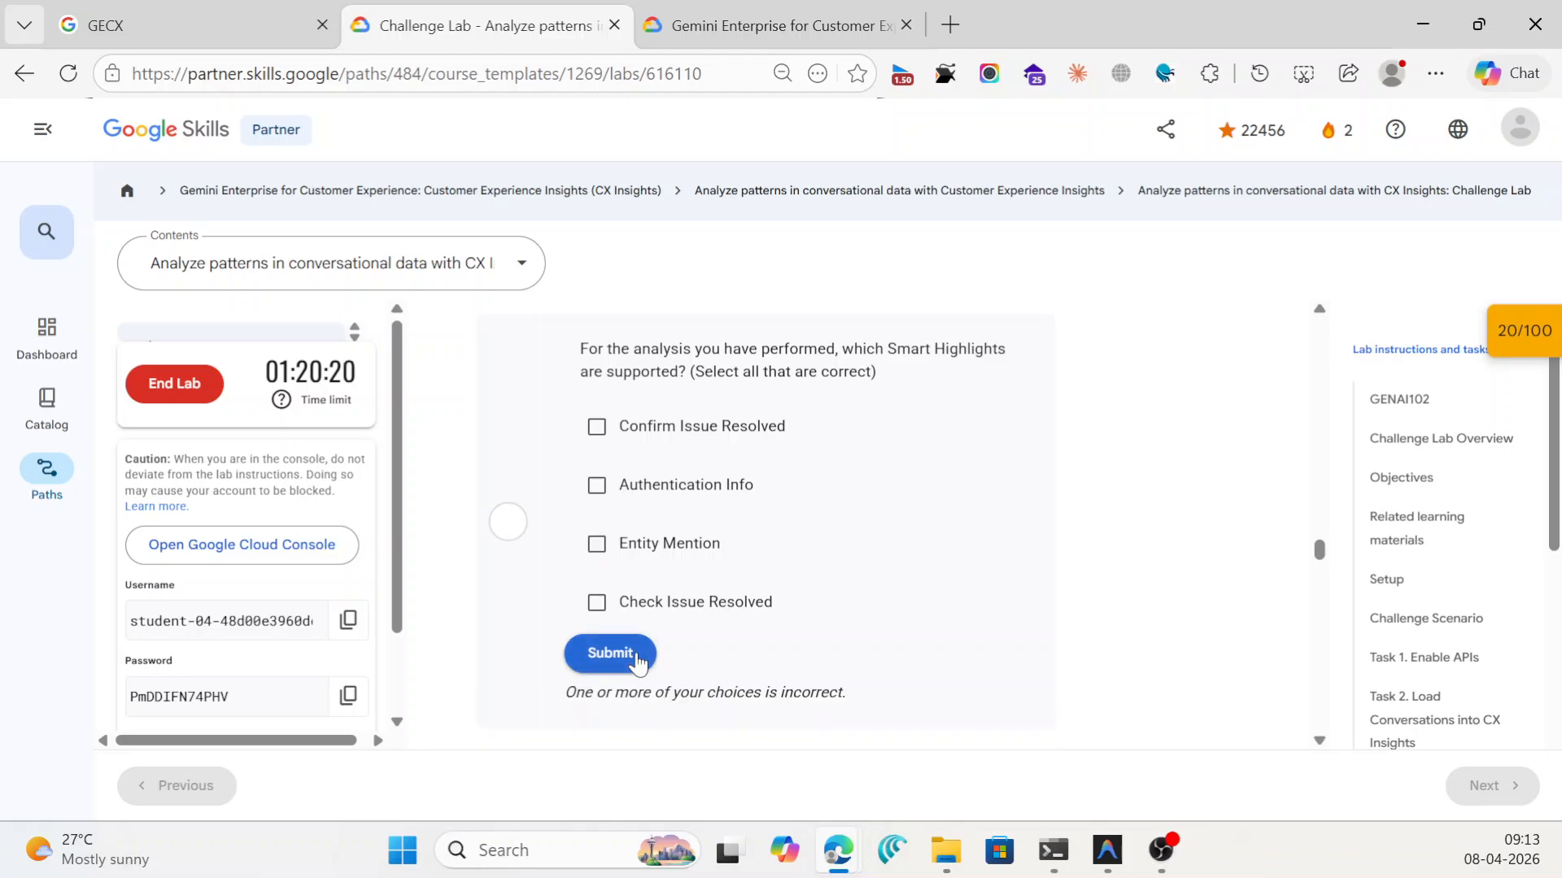
Recheck the conversation's Smart Highlights annotations and submit Confirm Issue Resolved, Authentication Info and Check Issue Resolved as the lab answer.
left_click(597, 544)
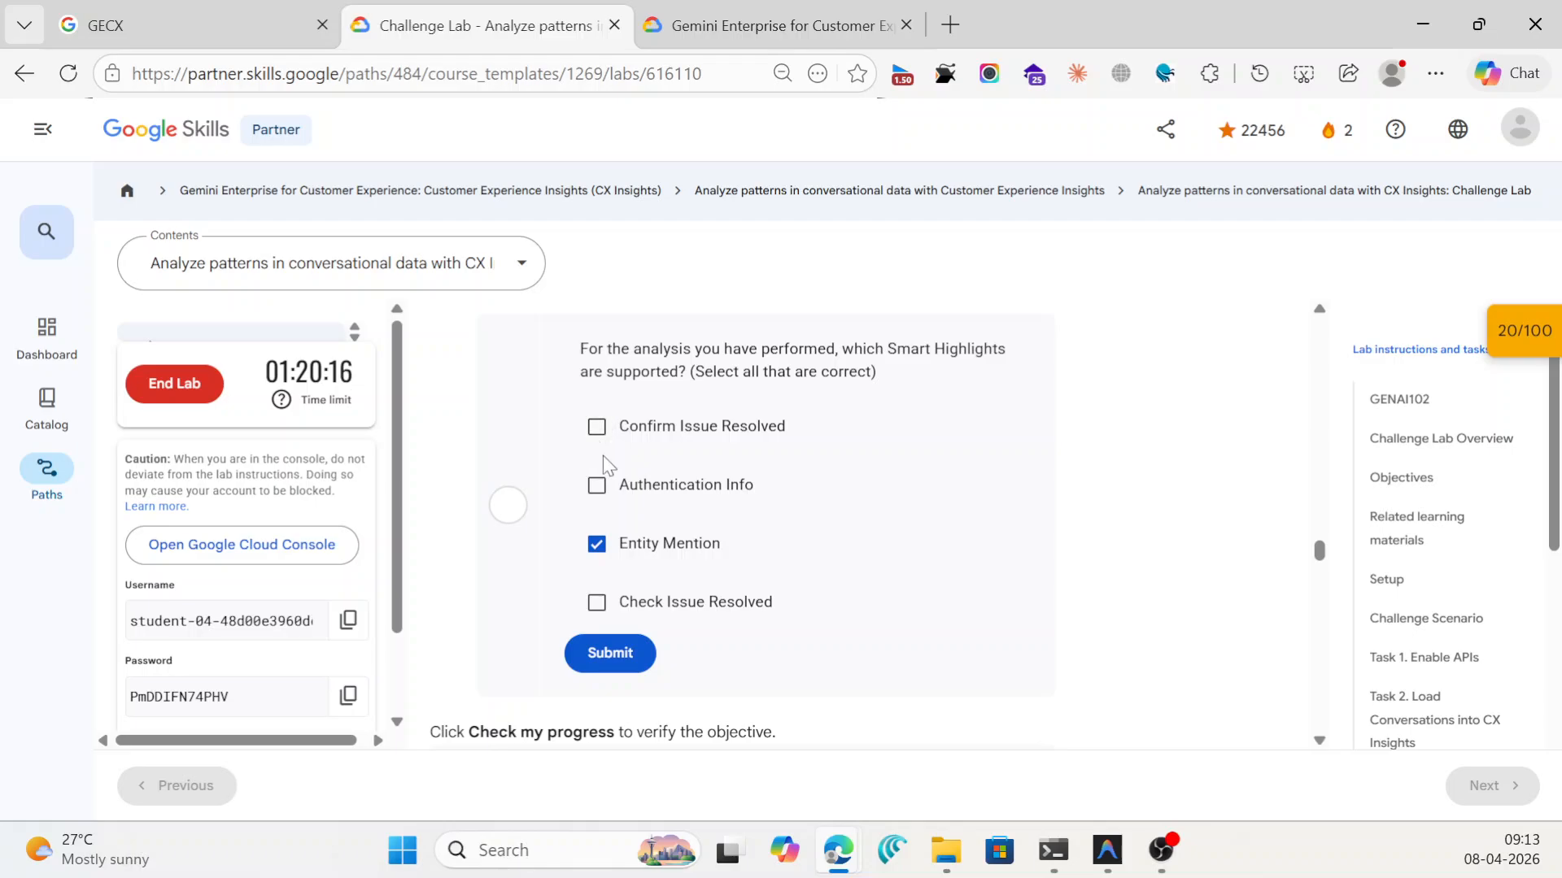
left_click(892, 849)
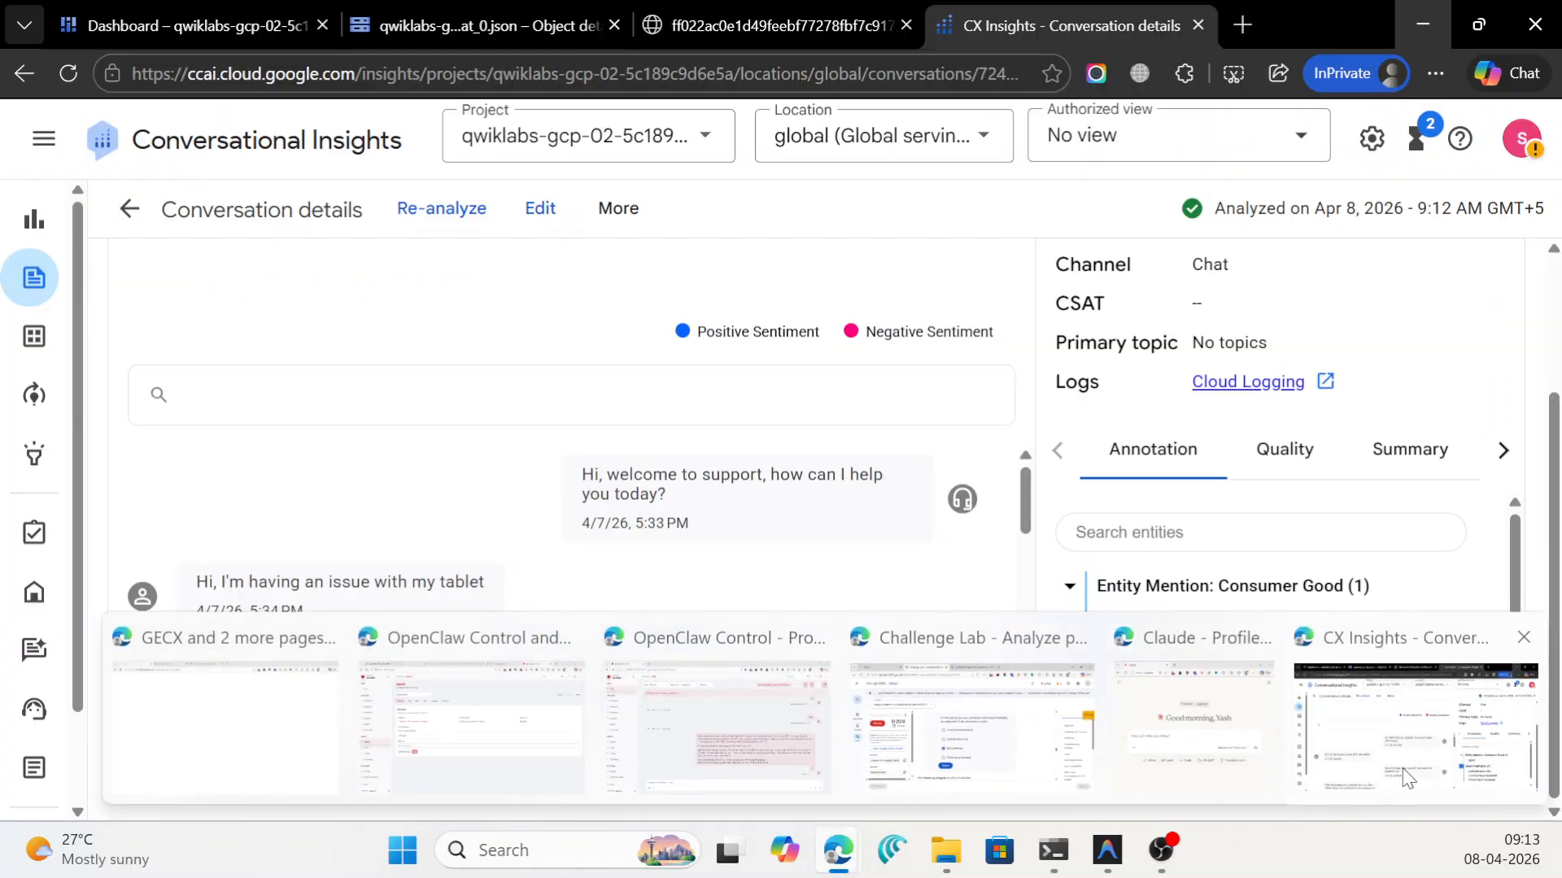
scroll(1242, 582, "down", 1)
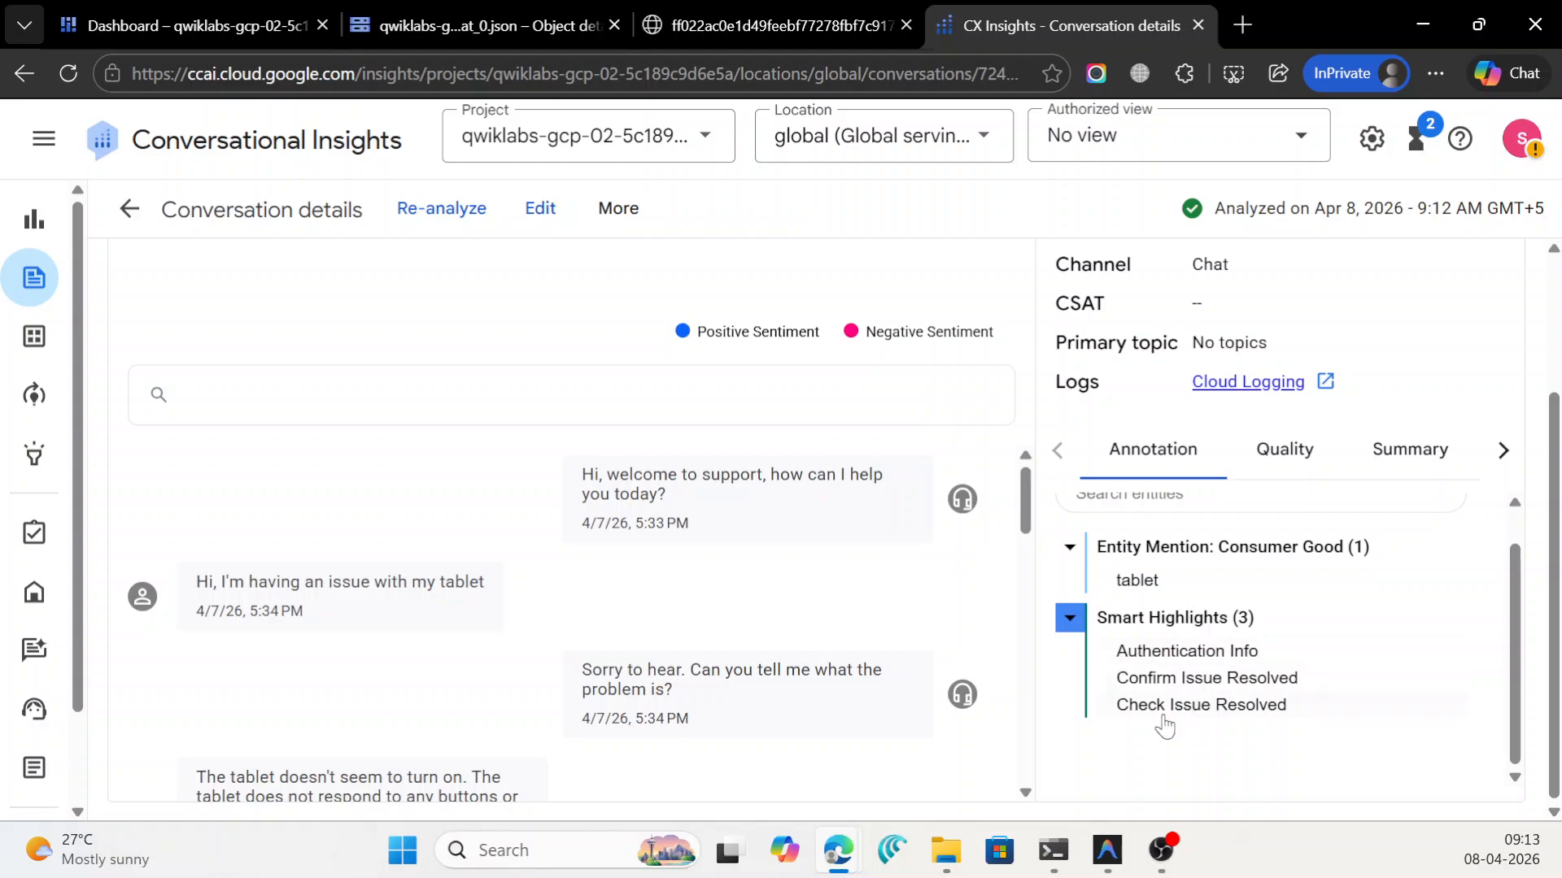
left_click(1422, 24)
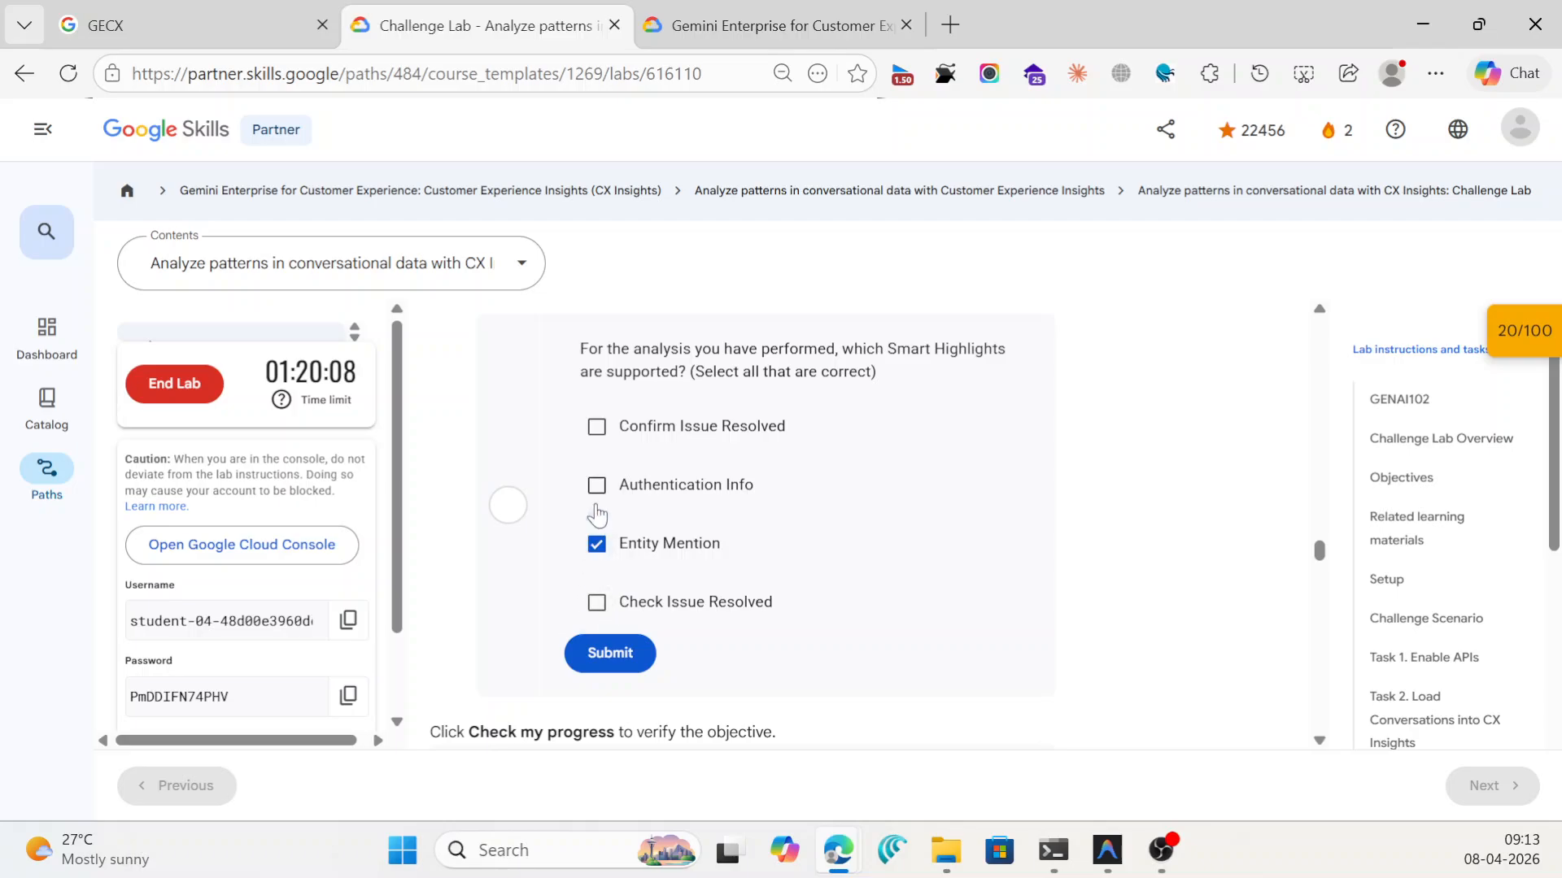
left_click(596, 485)
left_click(596, 426)
left_click(596, 602)
left_click(596, 544)
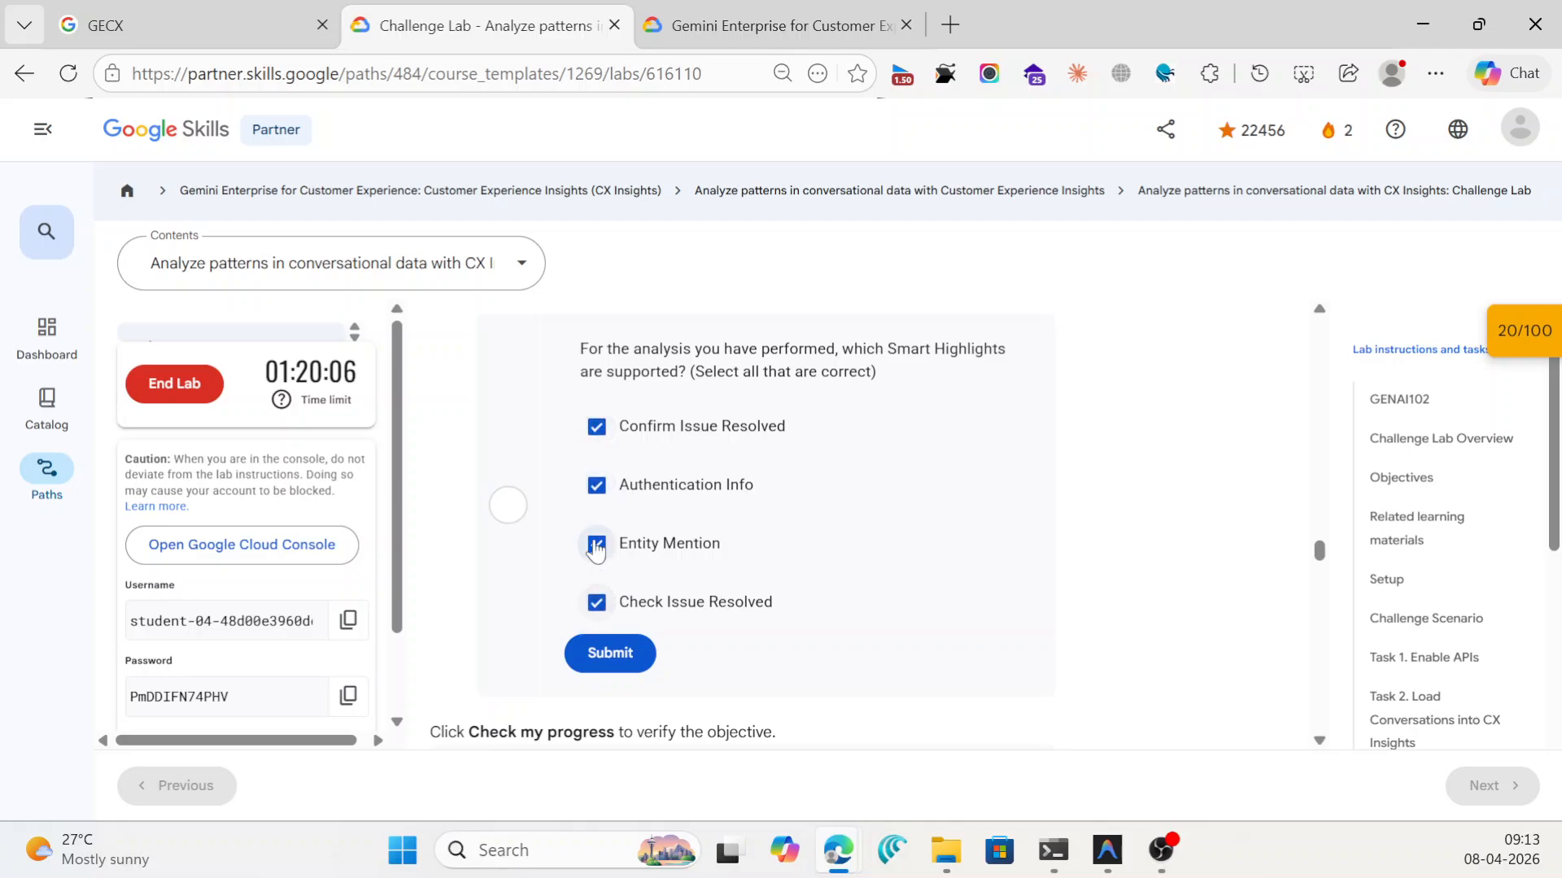
left_click(618, 675)
Run the lab's progress checks for Analyze Conversations and Load Conversations into Conversational Insights.
scroll(774, 665, "down", 3)
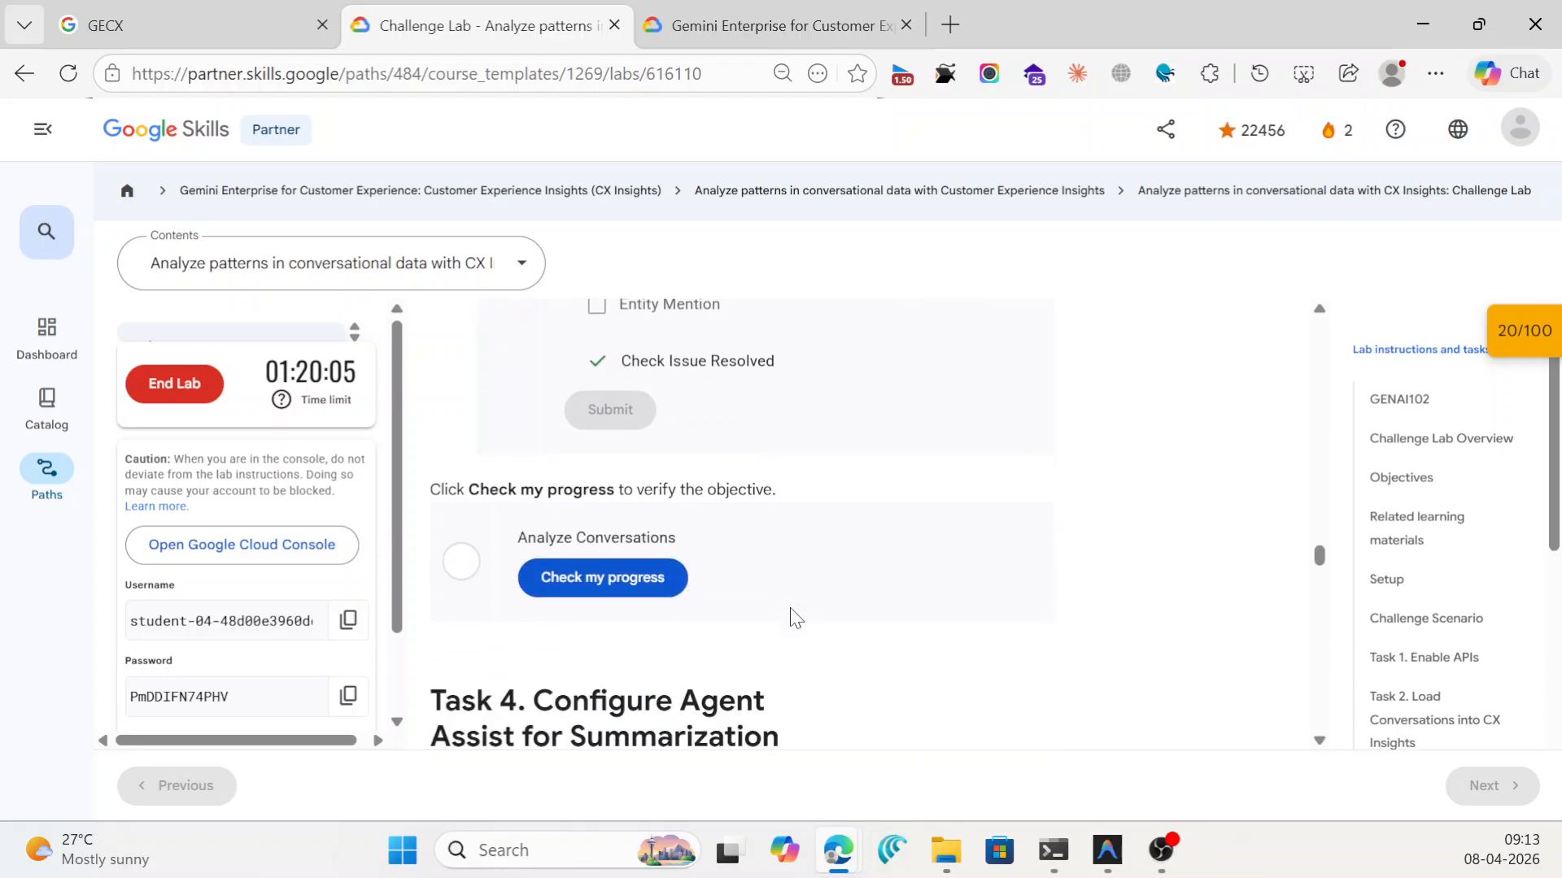
left_click(630, 570)
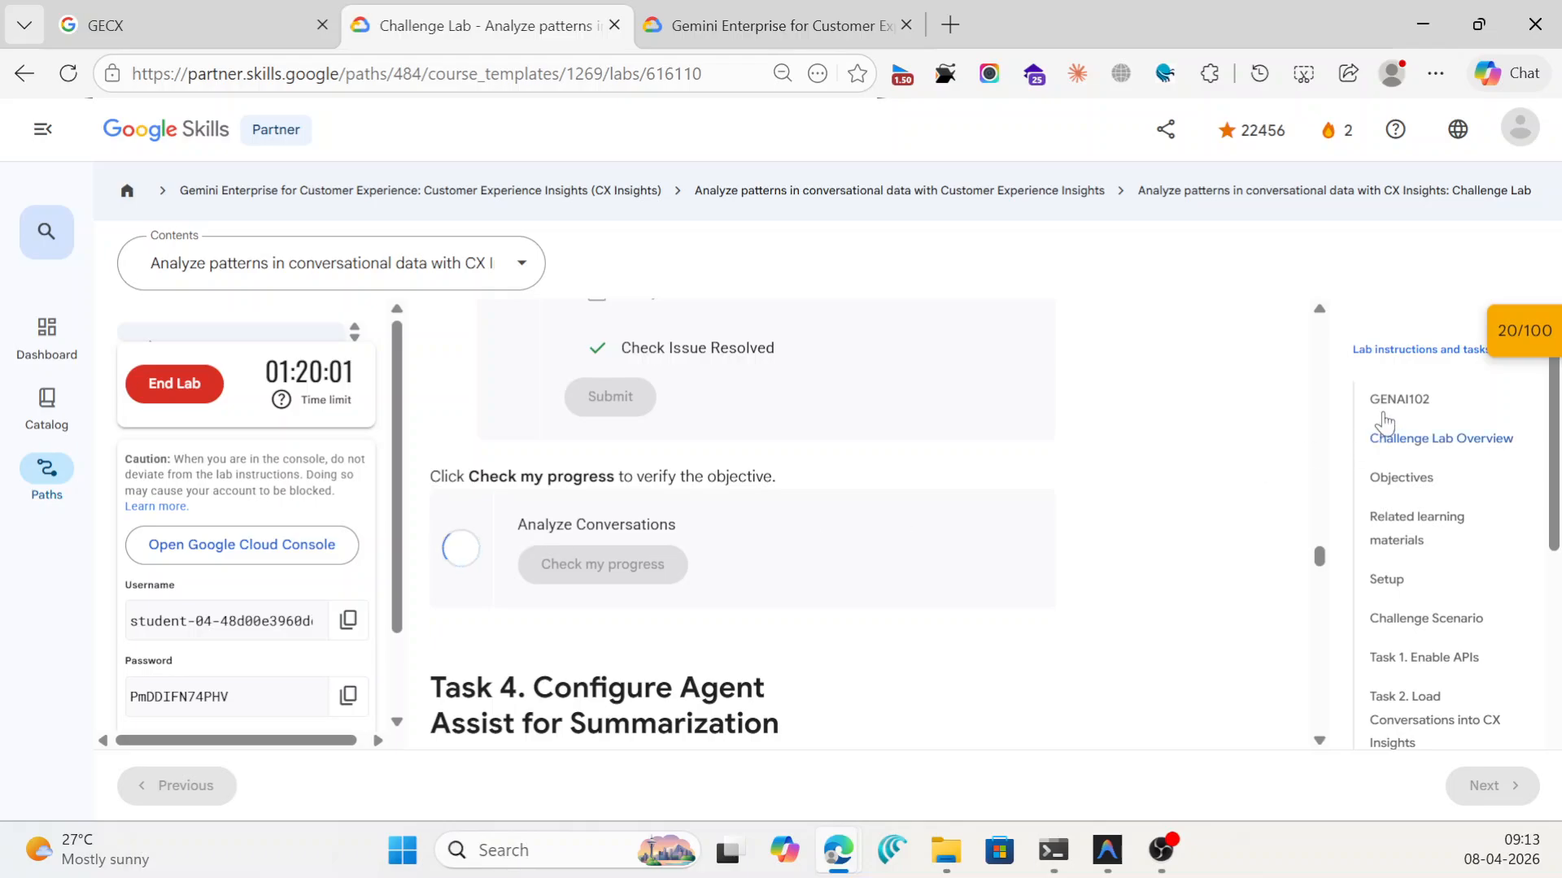
left_click(1508, 345)
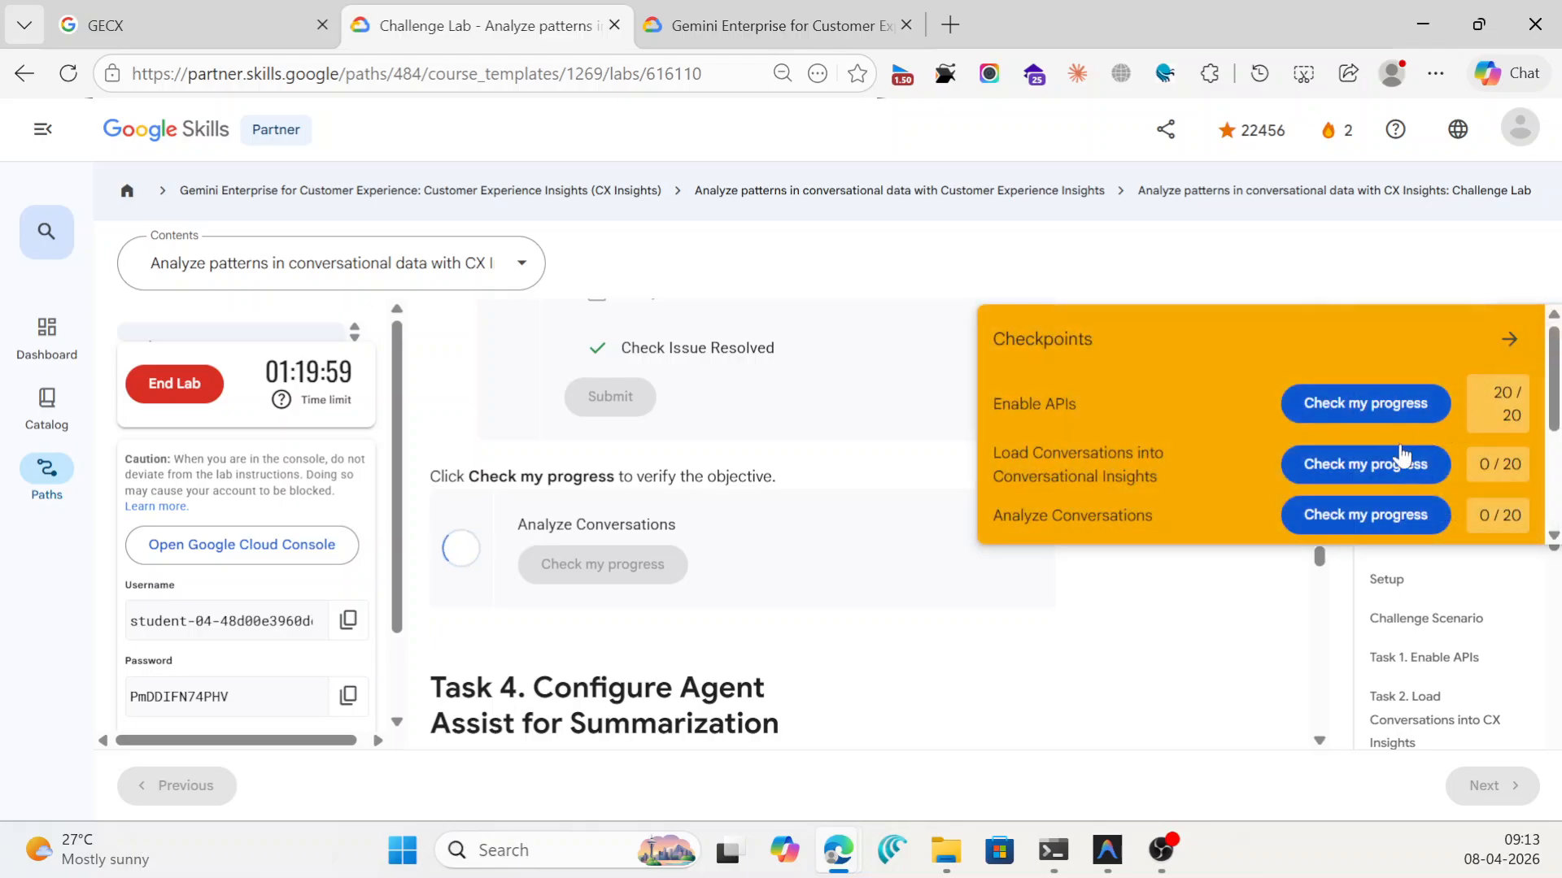
left_click(1390, 464)
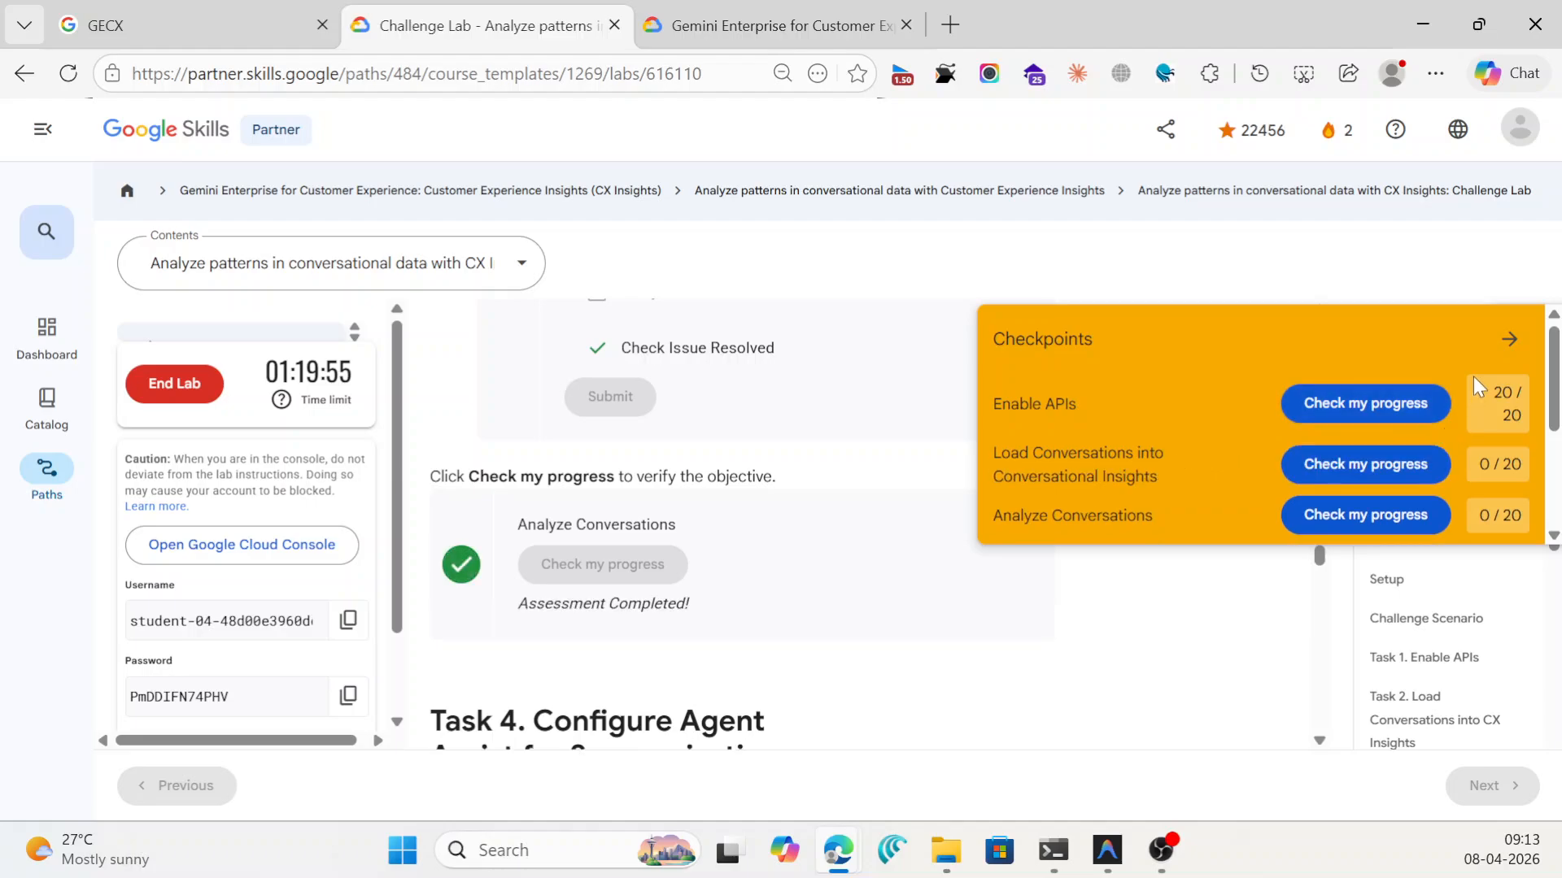
left_click(1407, 464)
left_click(1372, 516)
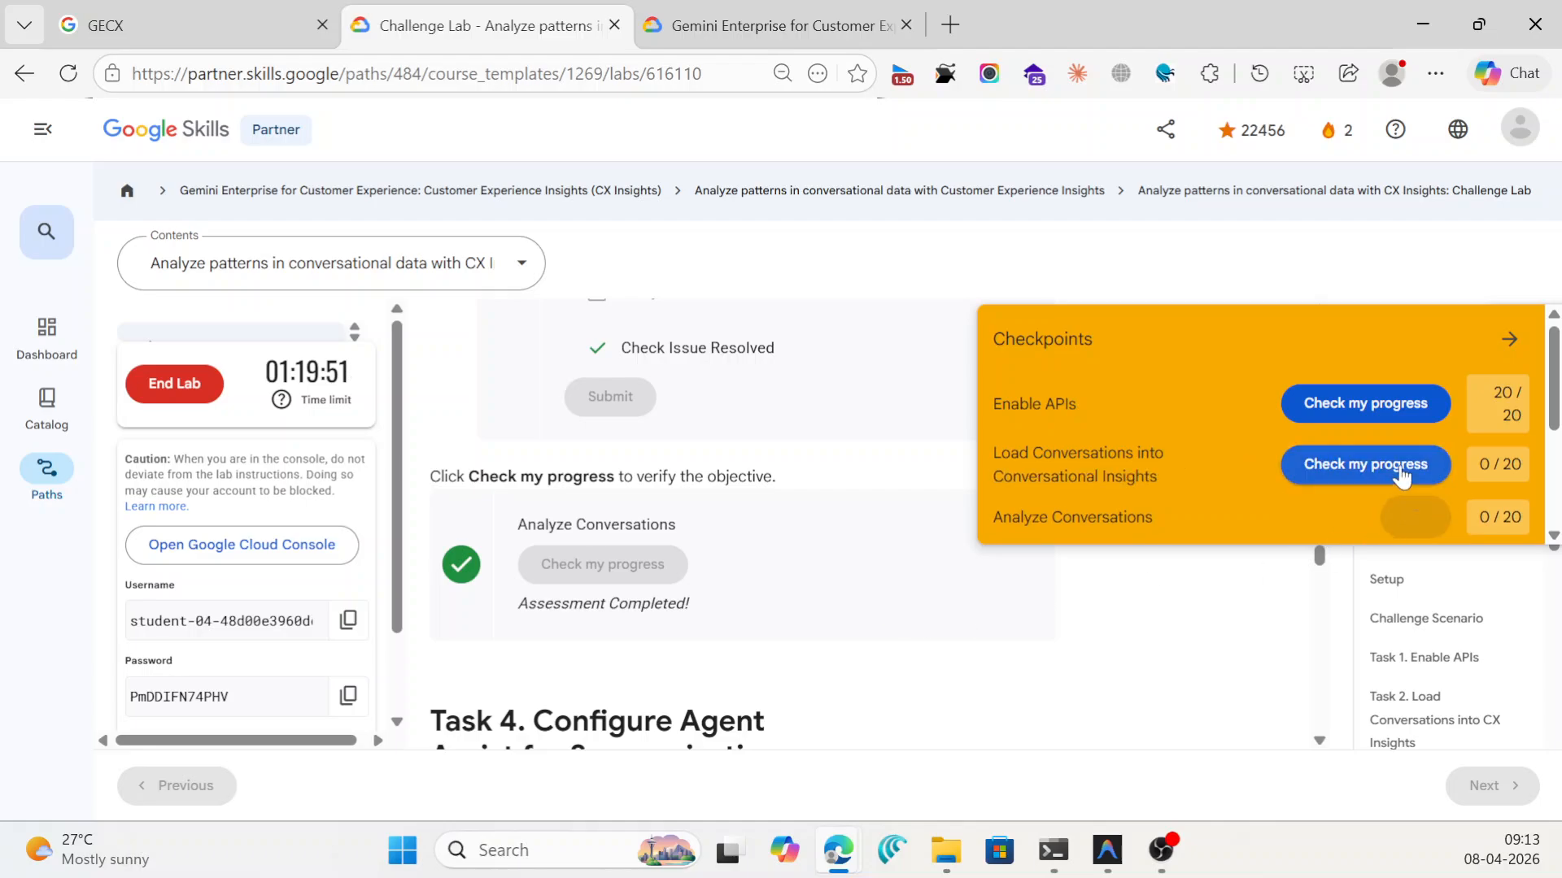
left_click(1378, 514)
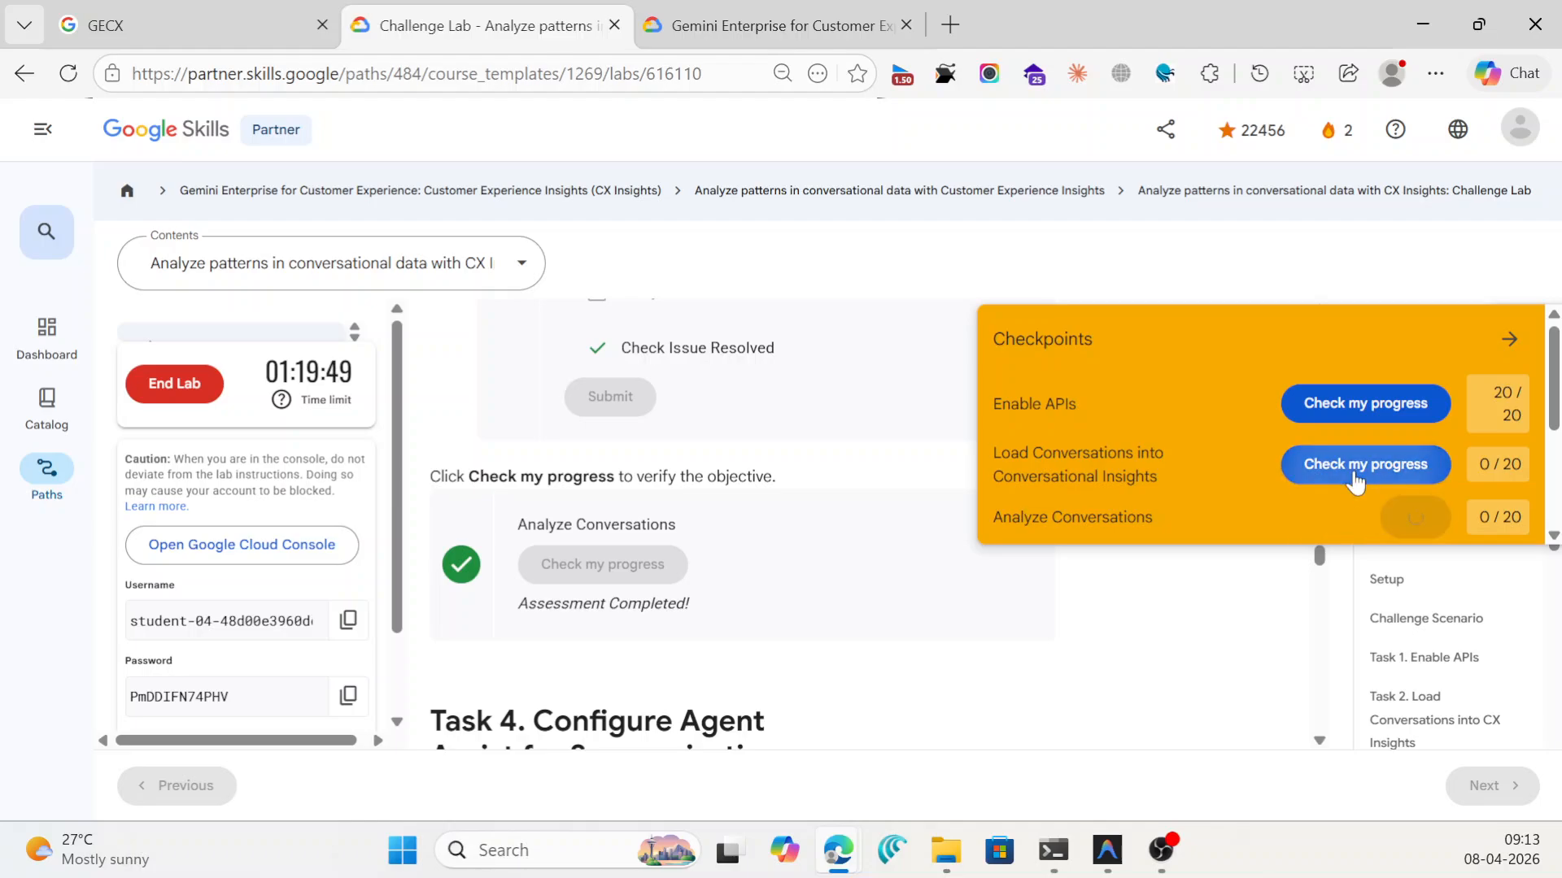
left_click(1431, 464)
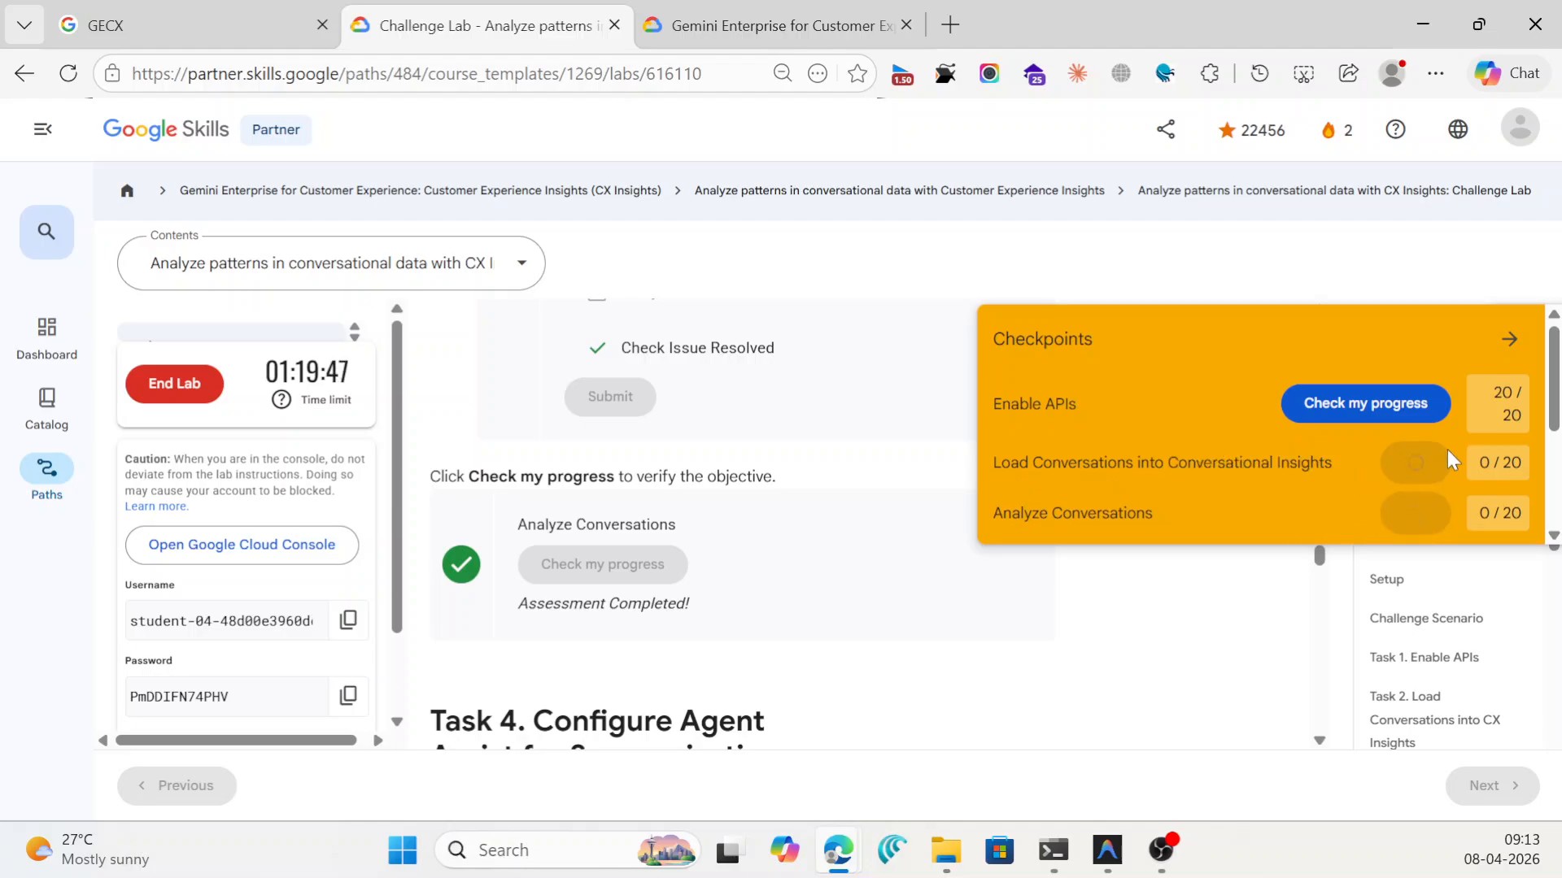
left_click(1499, 356)
Verify the Load Conversations into CX Insights objective in Task 2 of the lab instructions.
scroll(1106, 525, "up", 15)
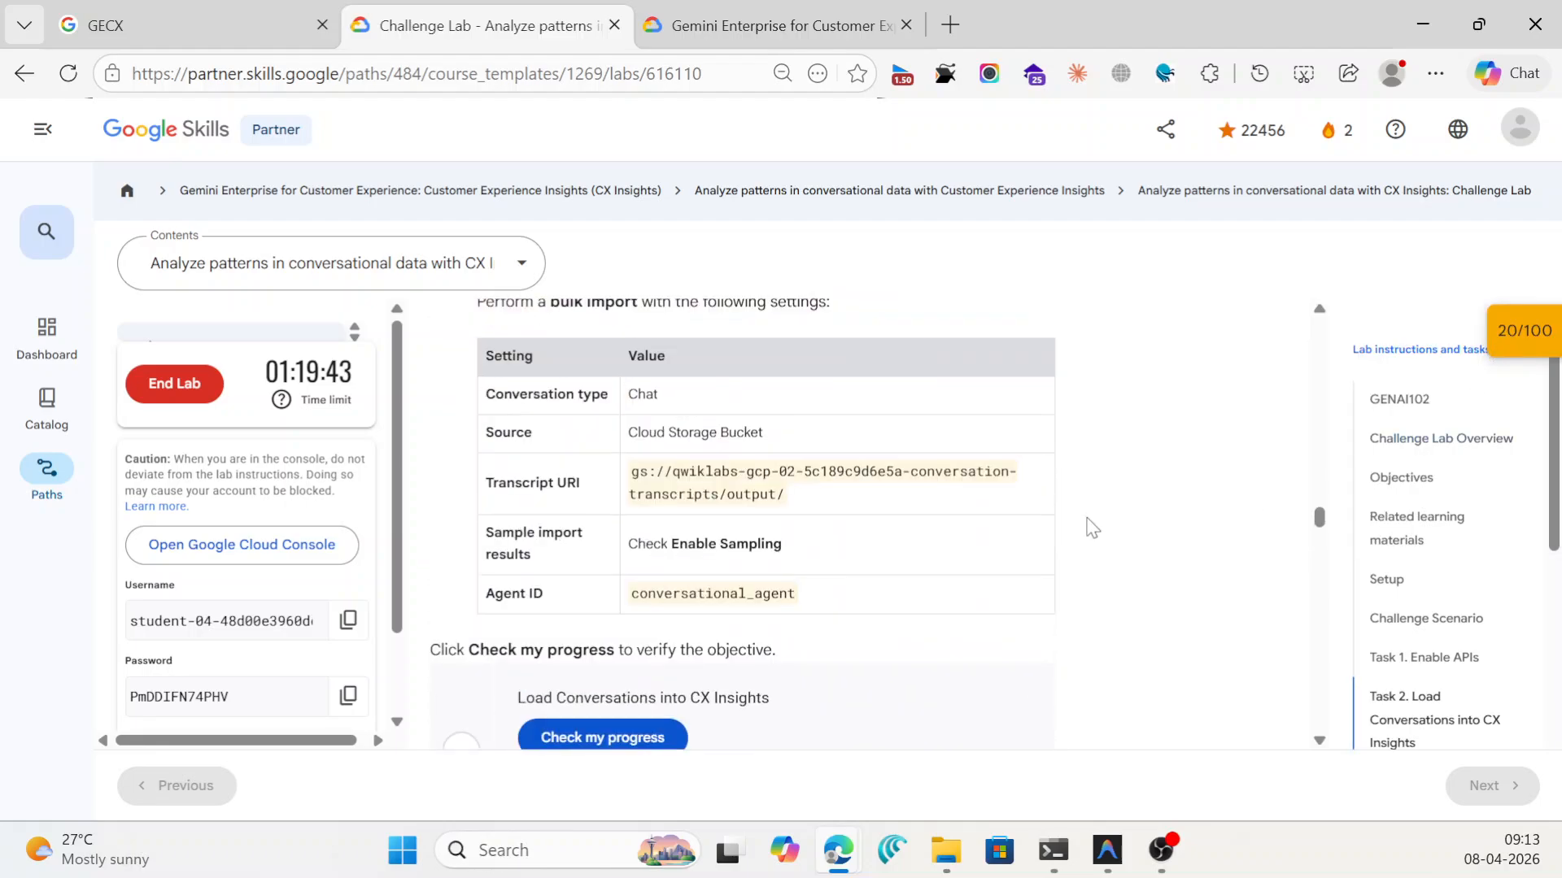
scroll(1093, 528, "down", 3)
left_click(597, 460)
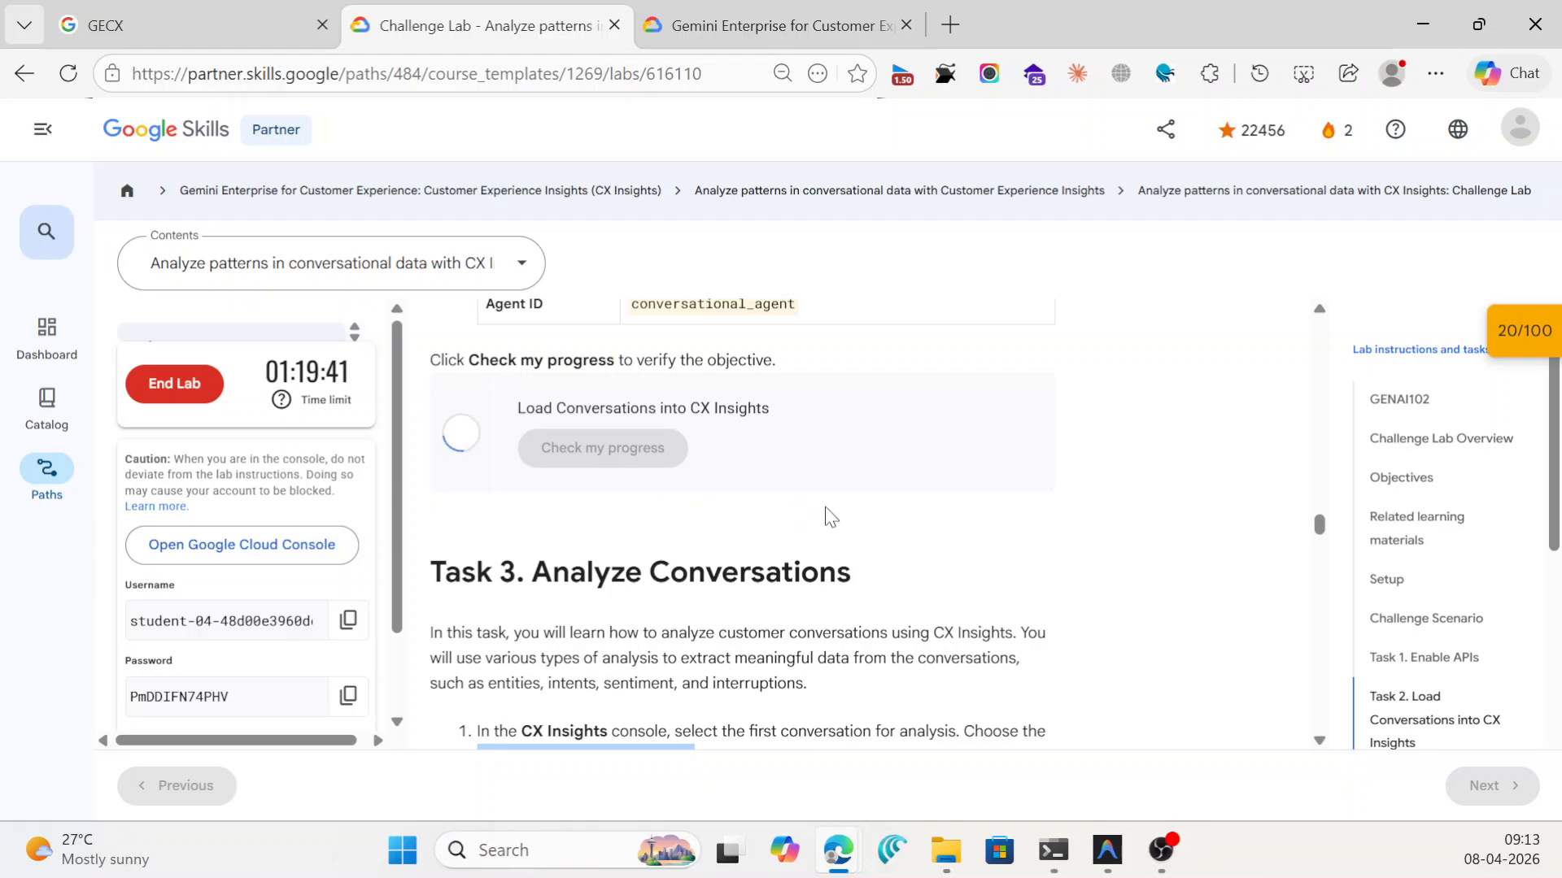
scroll(828, 516, "up", 1)
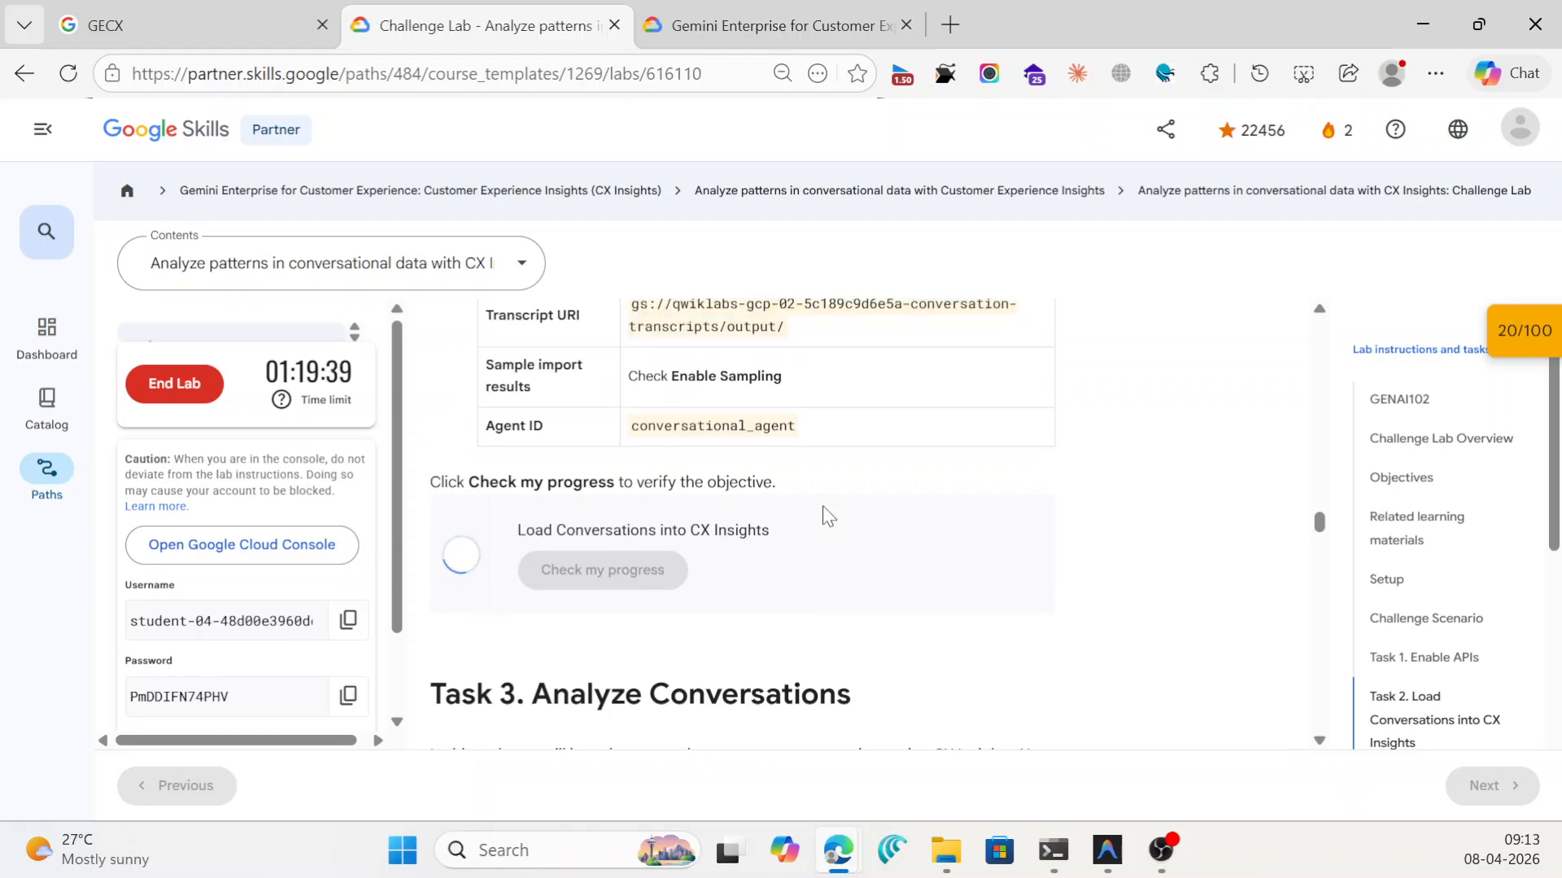
scroll(827, 516, "up", 1)
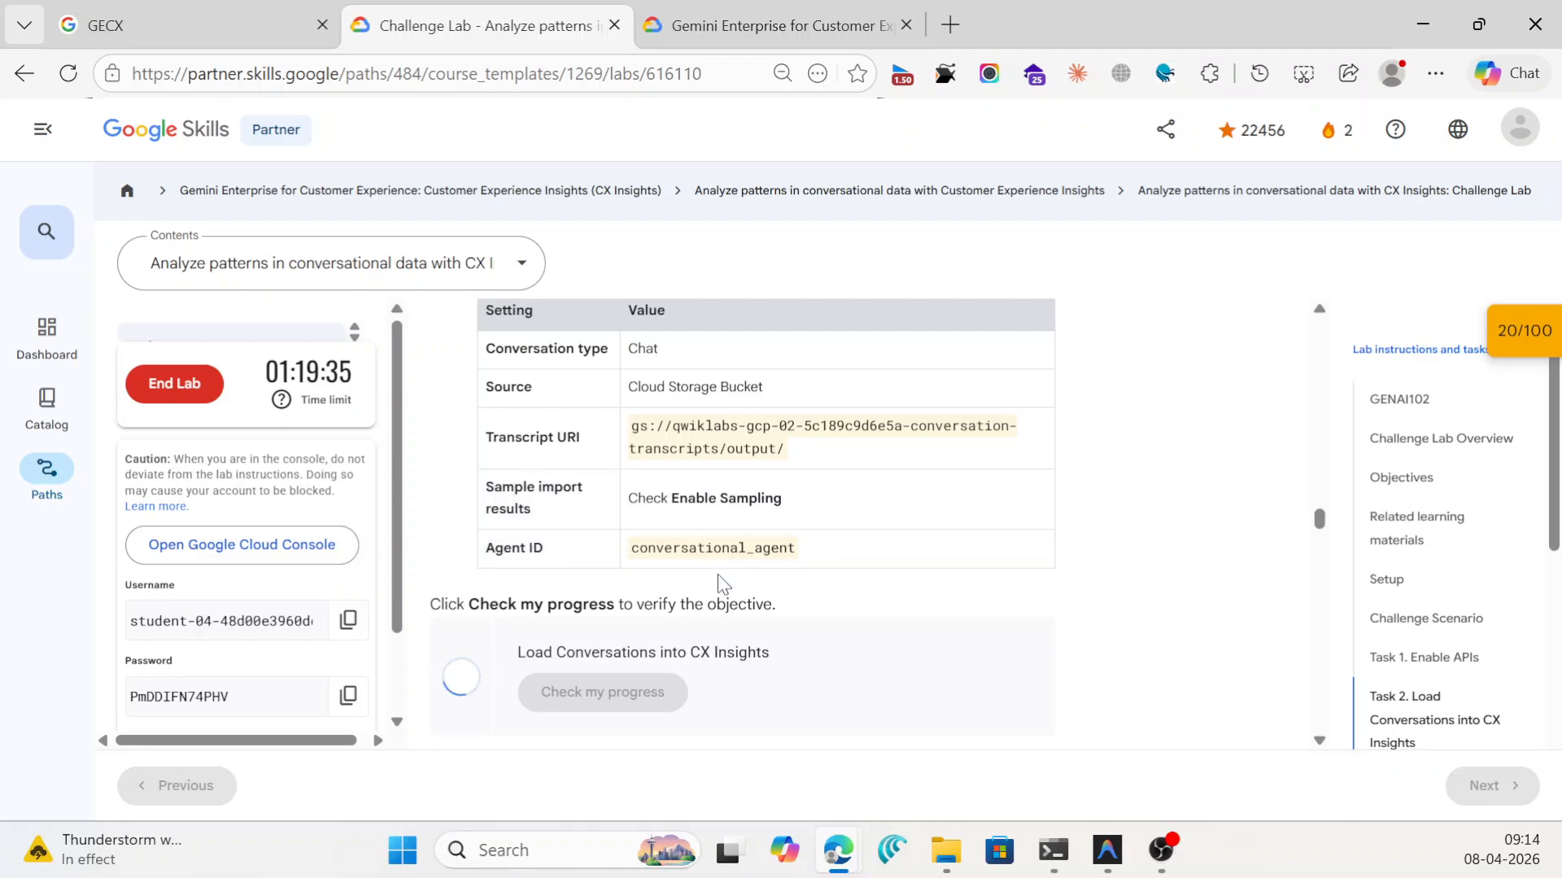
Open the Agent Assist console link from Task 4 in an InPrivate window and return to the lab instructions.
scroll(719, 576, "down", 15)
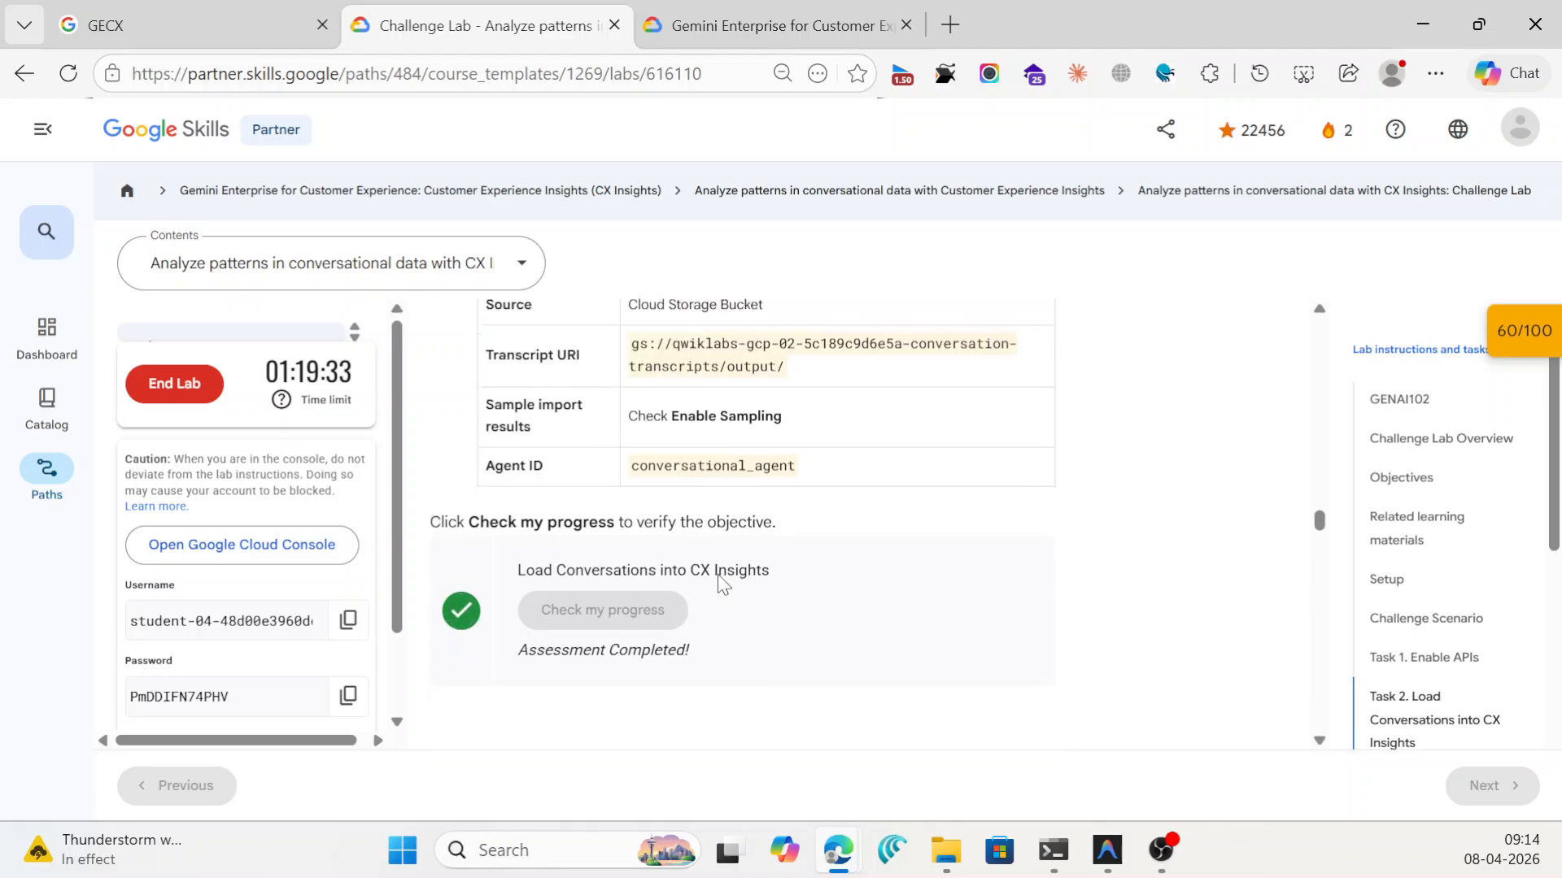
scroll(719, 575, "down", 7)
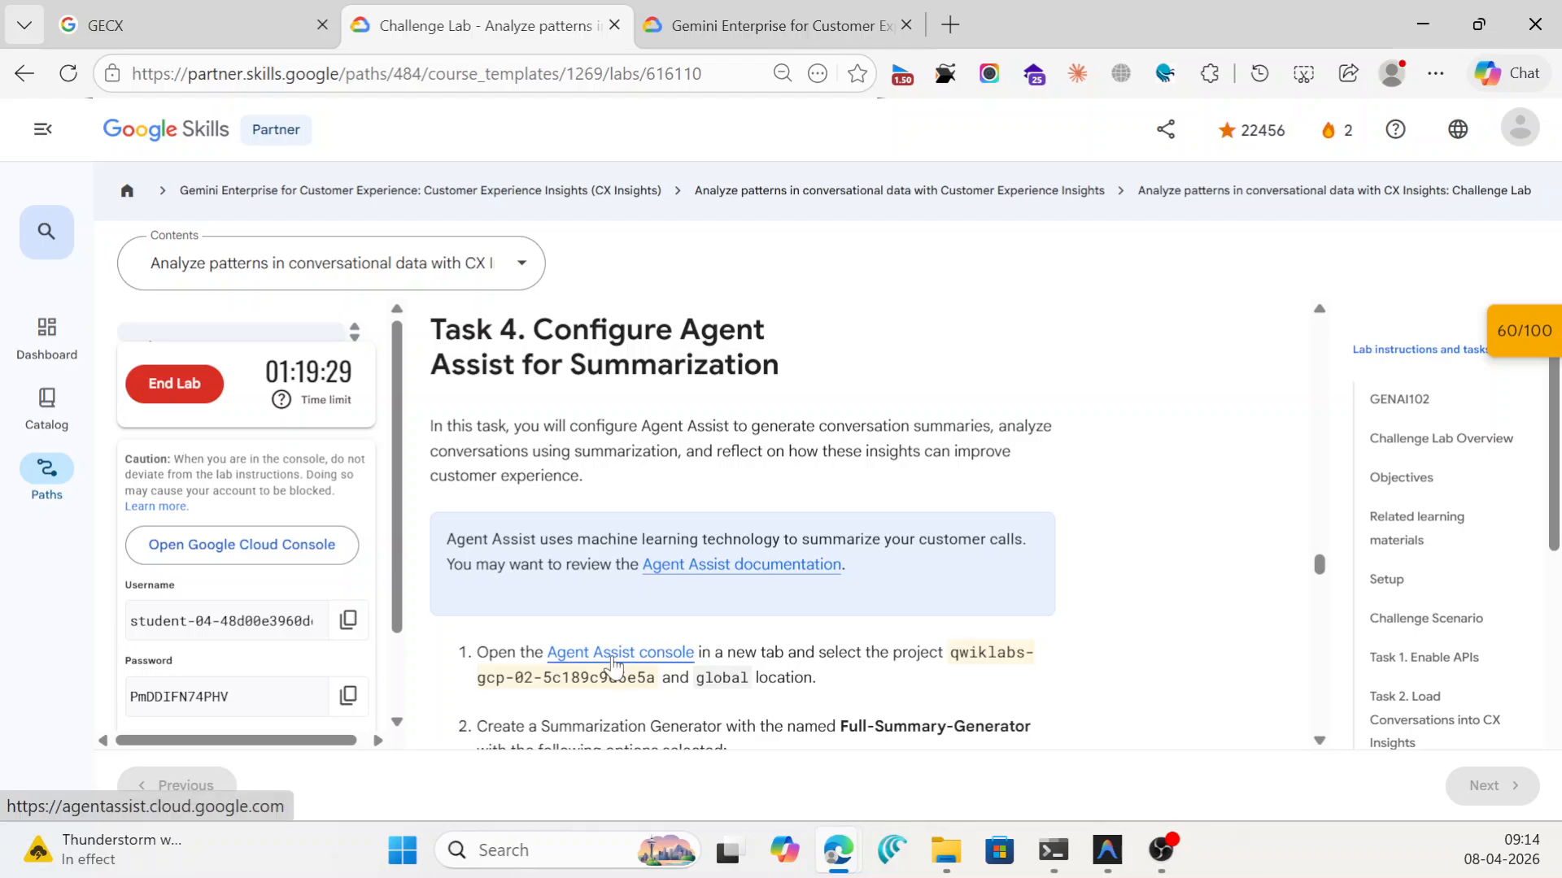
right_click(611, 658)
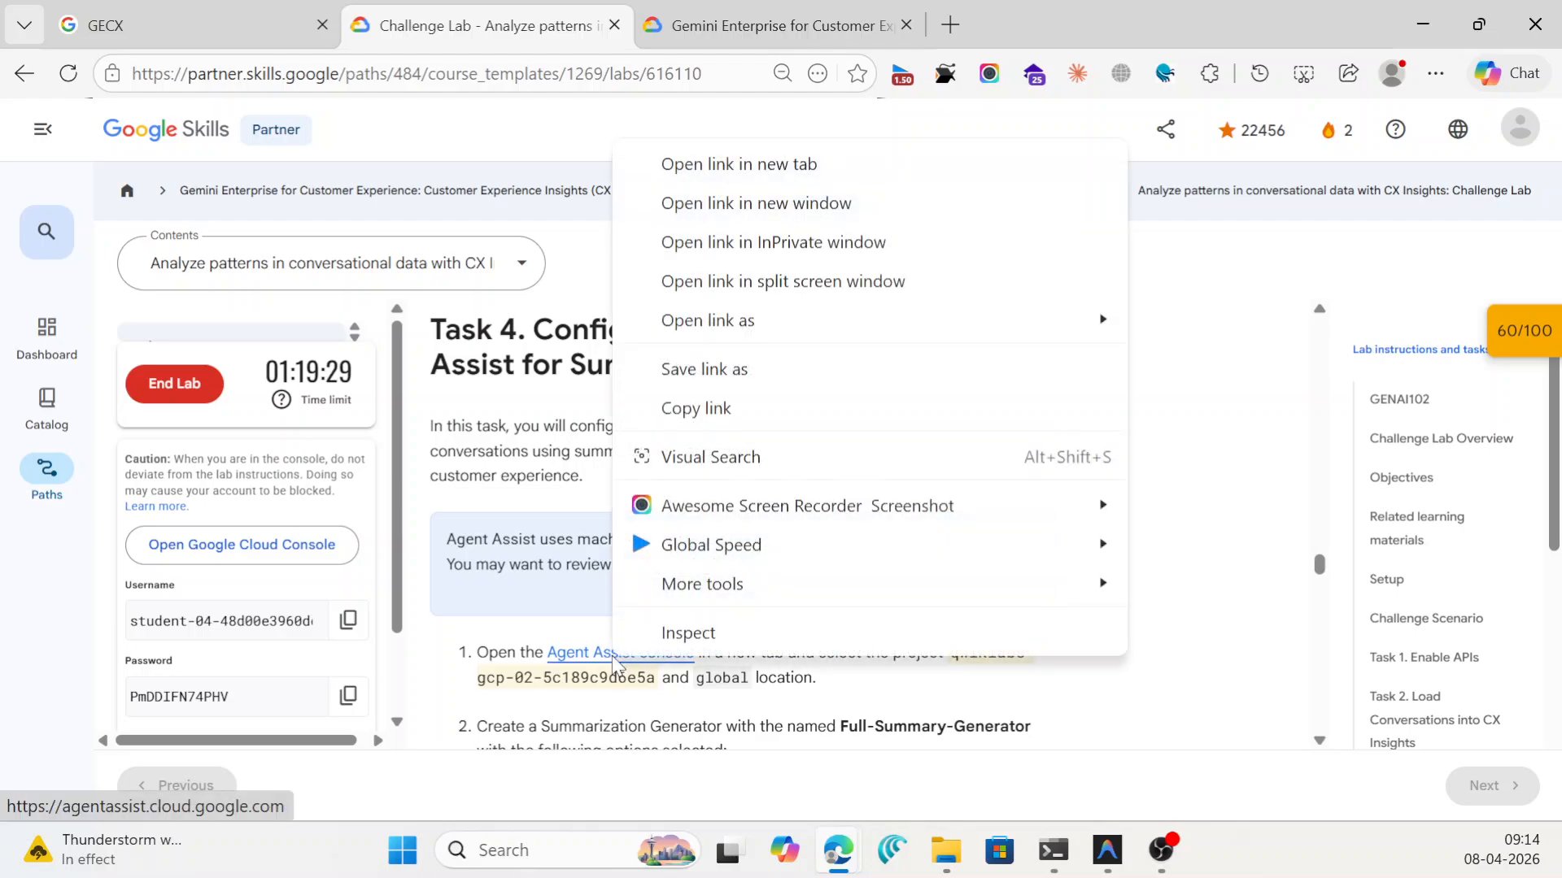
left_click(787, 255)
left_click(1423, 25)
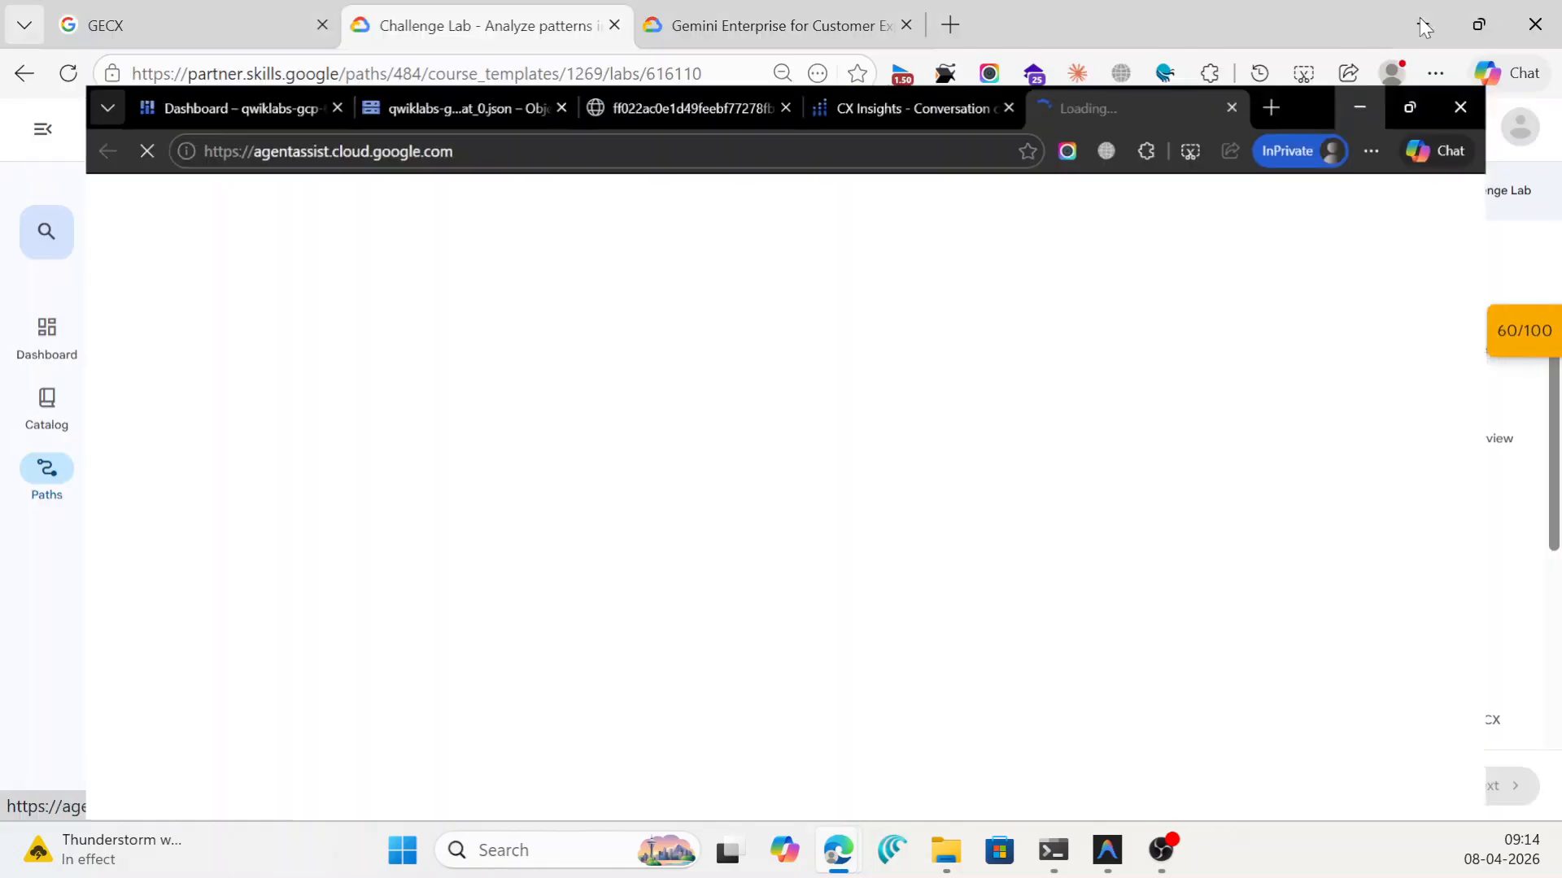
Select the generator name Full-Summary-Generator and read Task 4's summarization options, analysis steps and verification requirement.
scroll(884, 537, "down", 2)
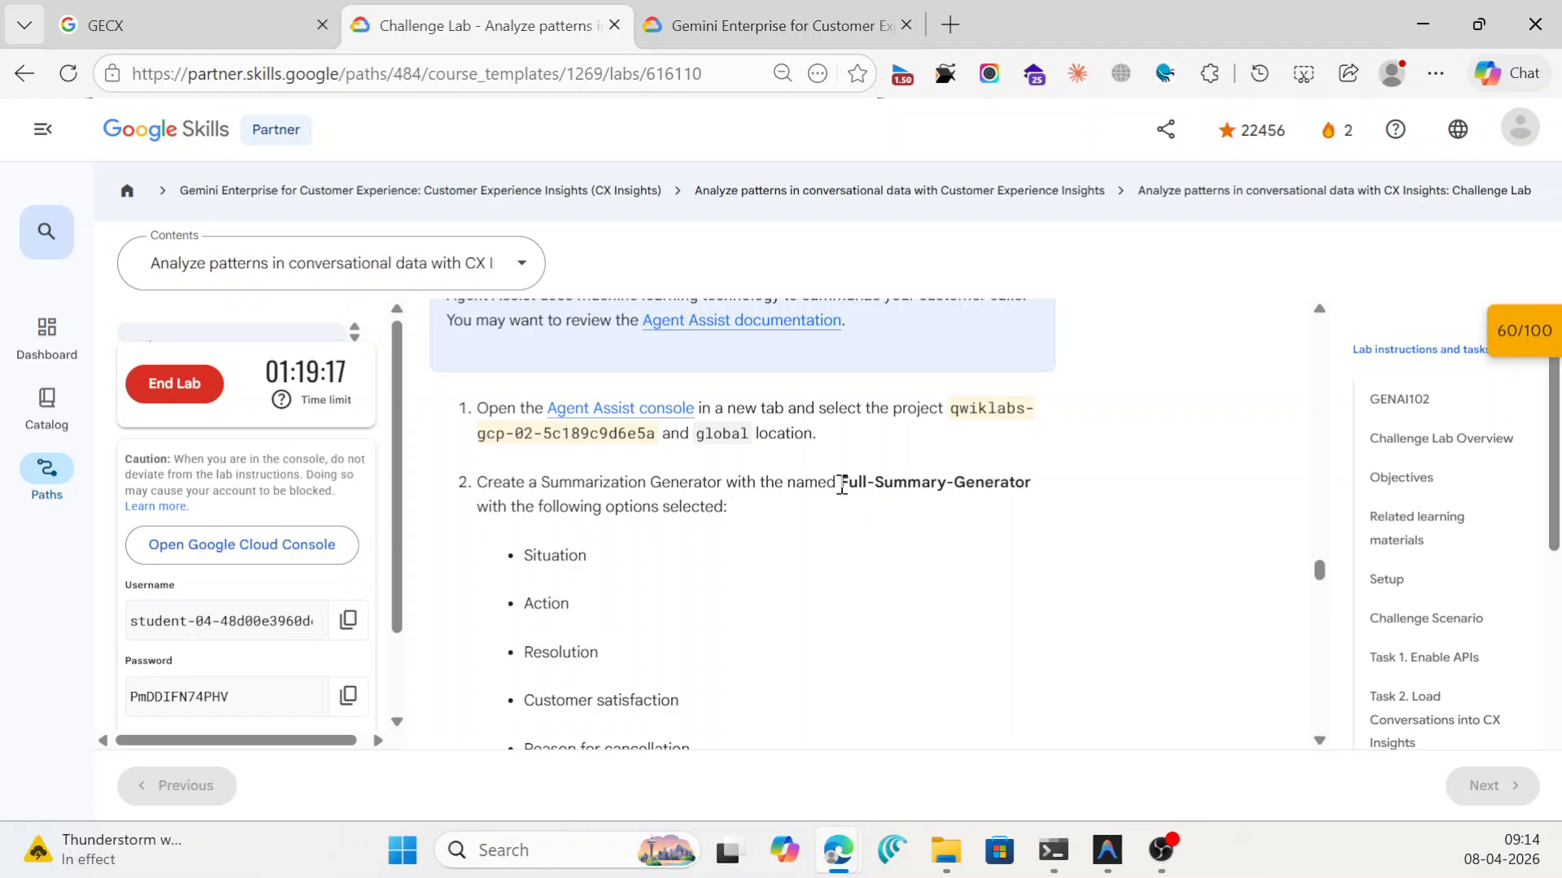
left_click_drag(840, 487, 1006, 482)
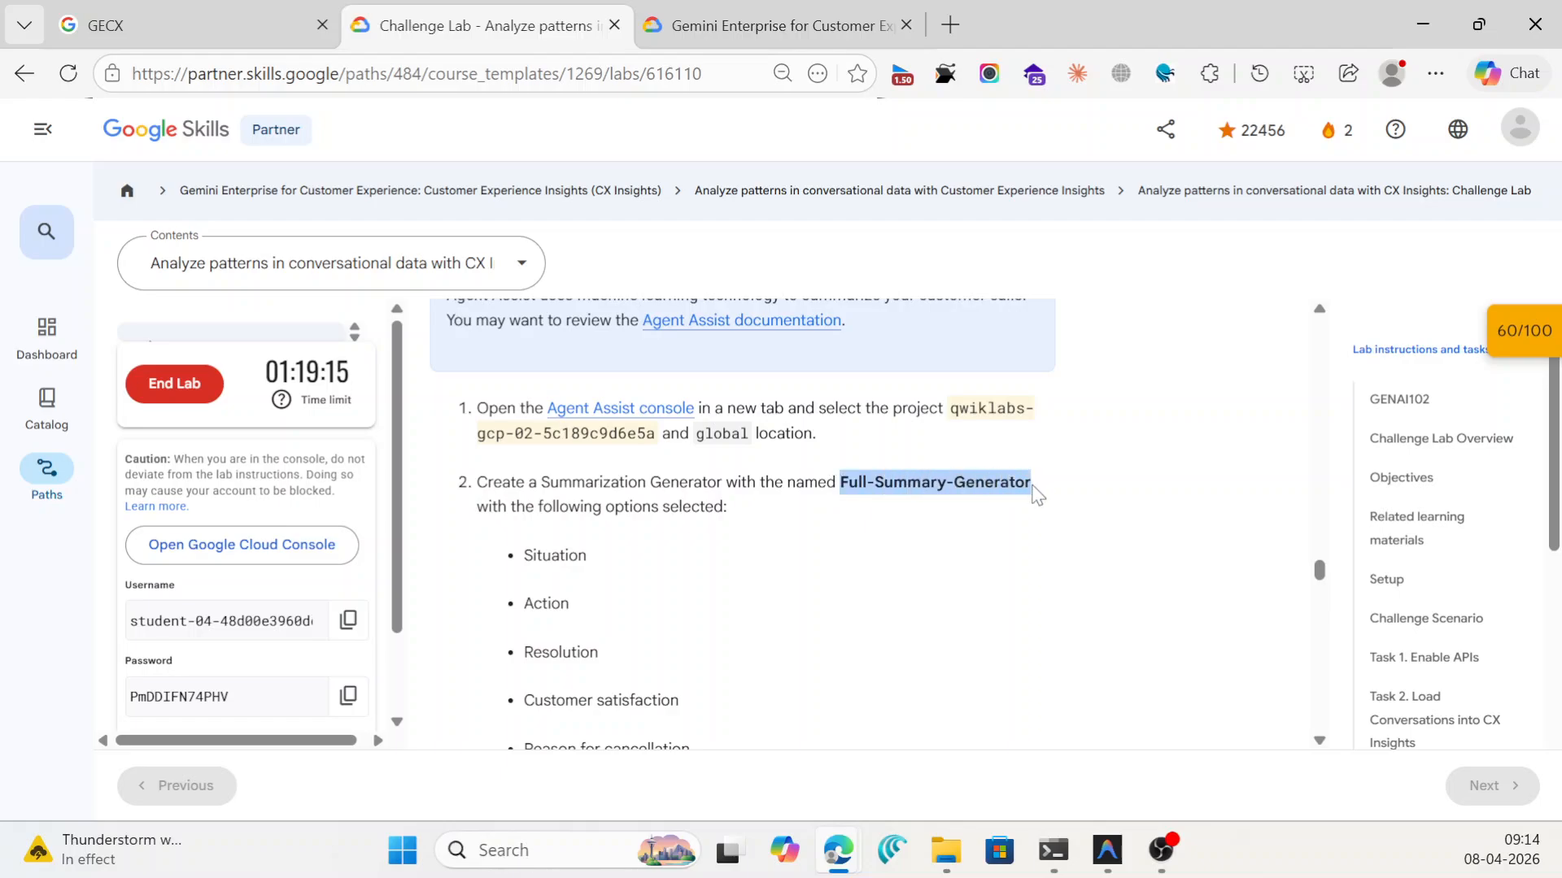
scroll(623, 528, "down", 5)
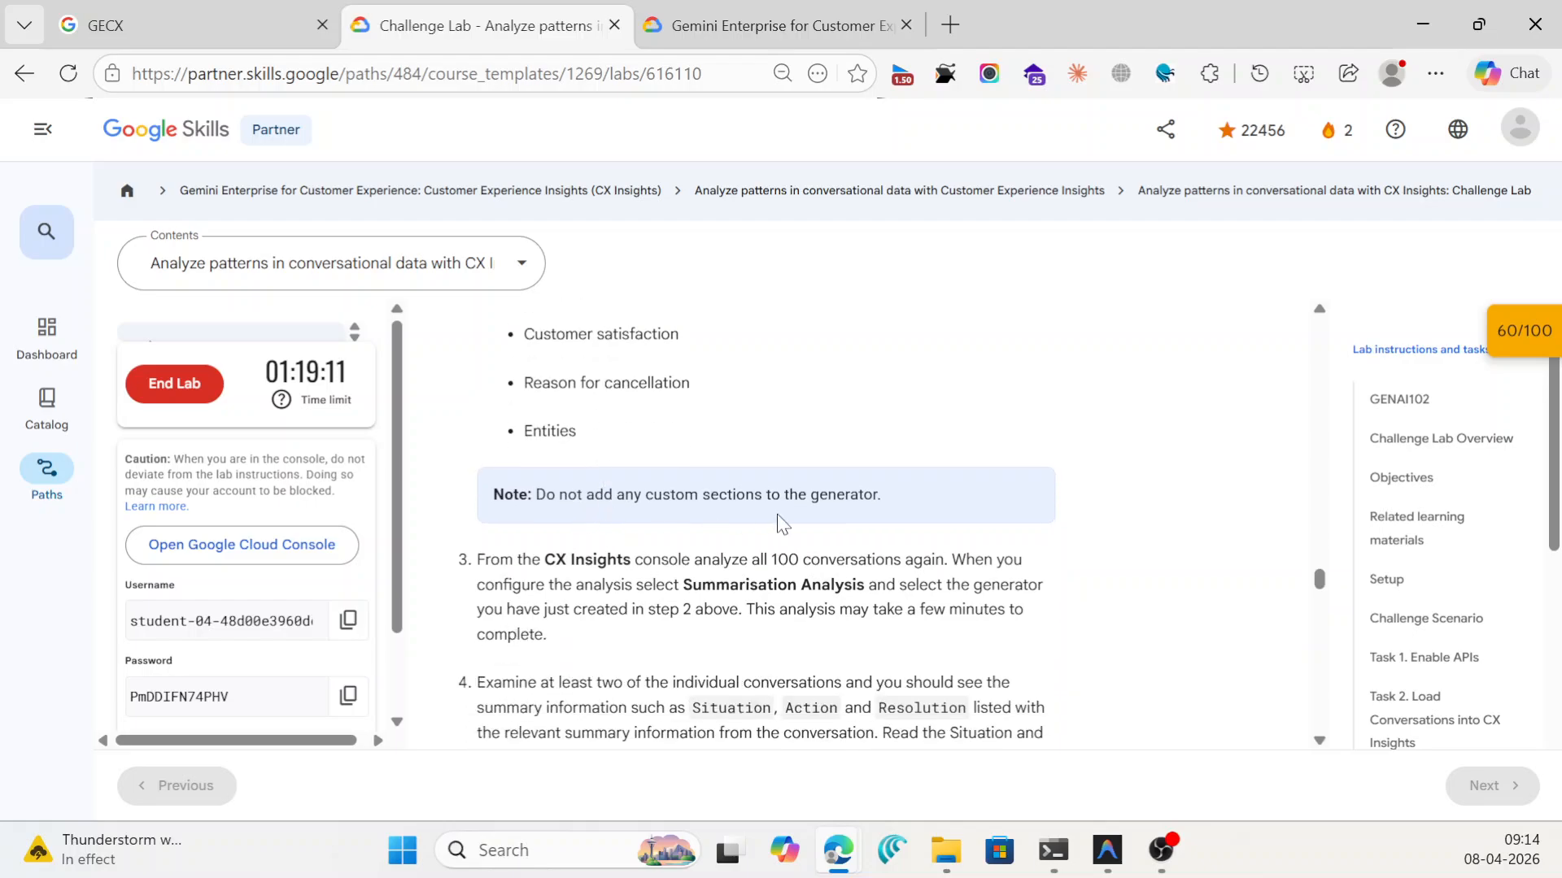
scroll(789, 546, "down", 3)
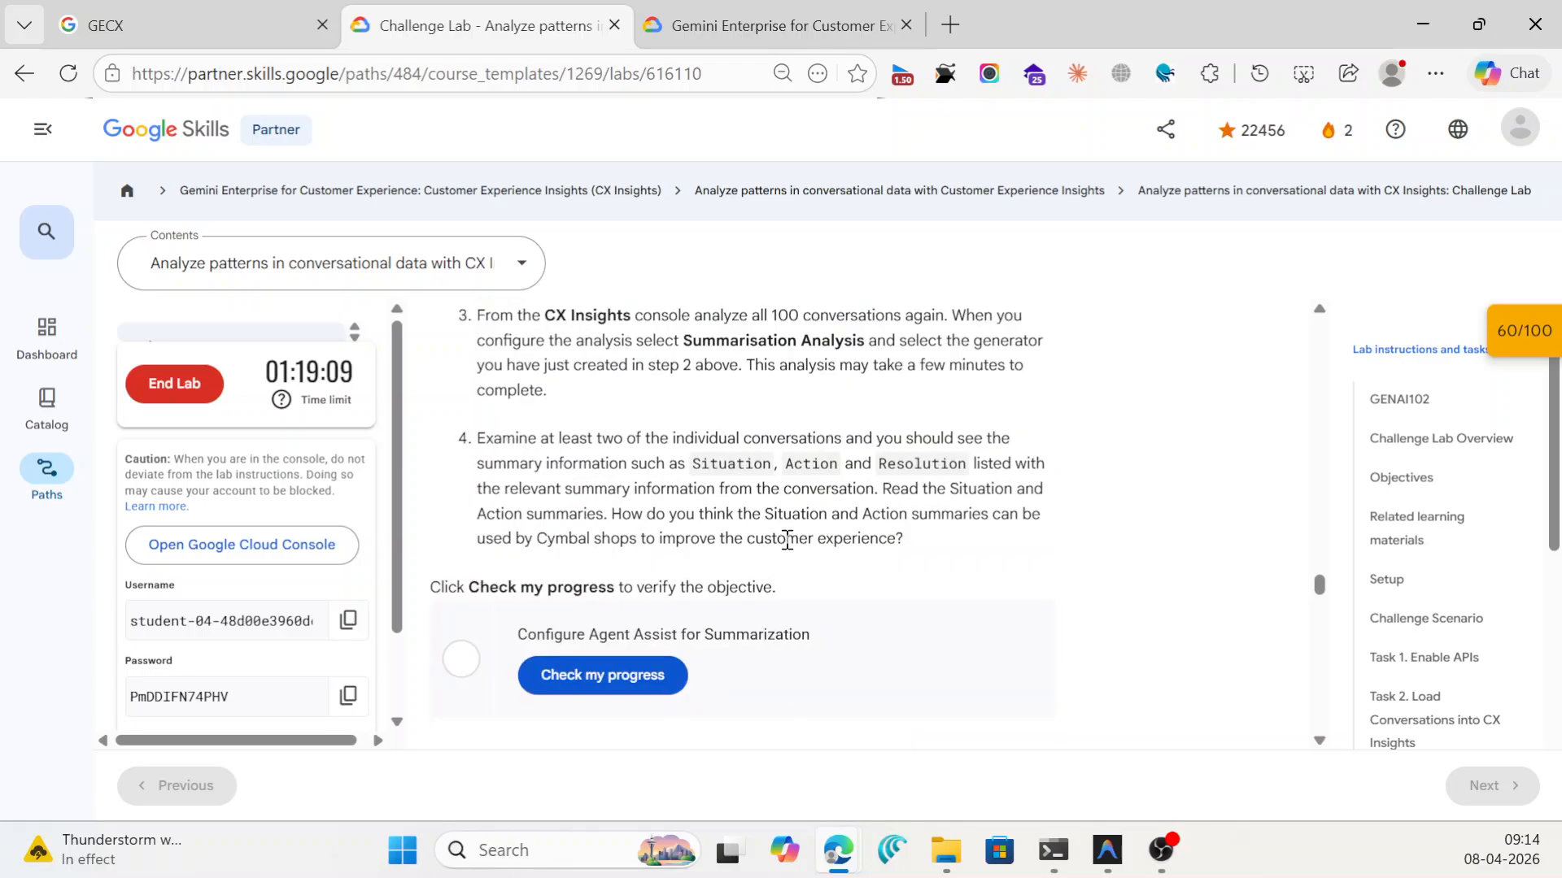
Switch to the Agent Assist console and select the project qwiklabs-gcp-02-5c189c9d6e5a by starting the Summarization feature.
mouse_move(854, 858)
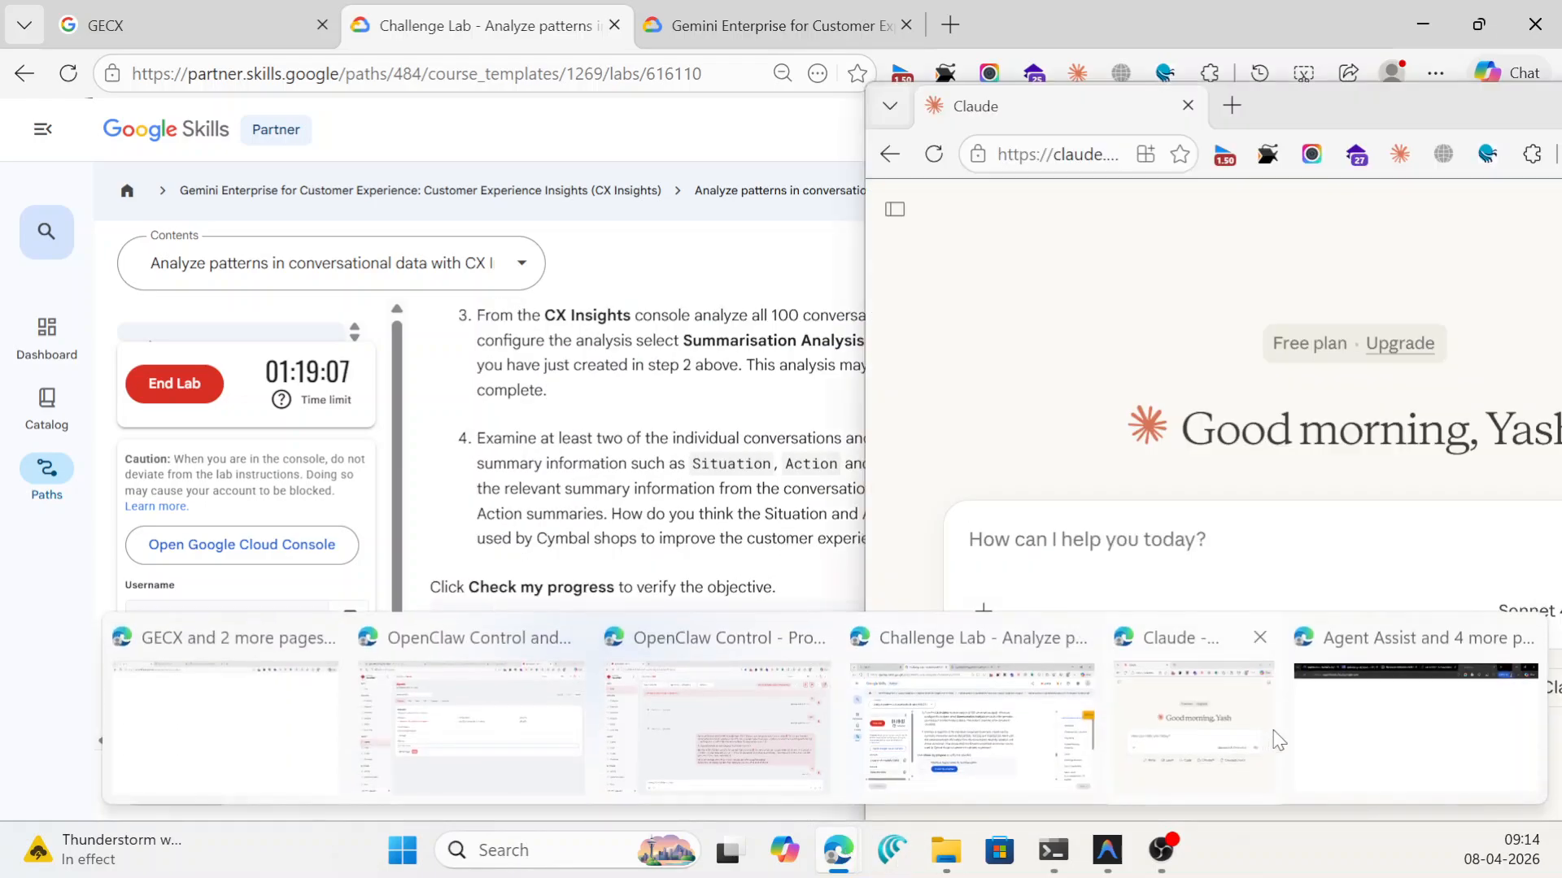
left_click(1350, 728)
left_click(735, 242)
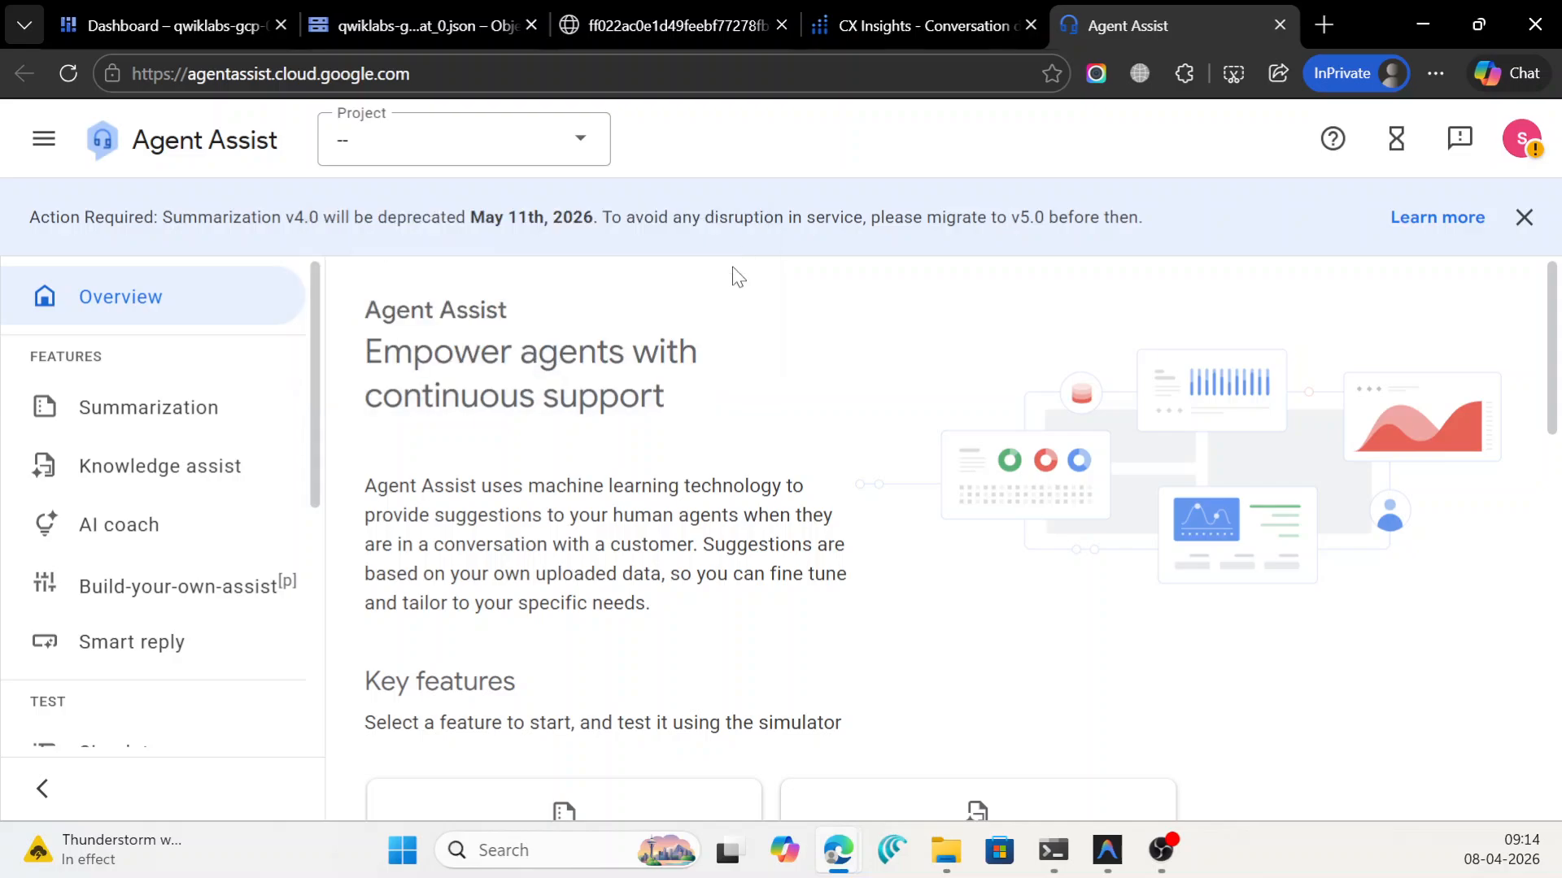
scroll(220, 578, "down", 5)
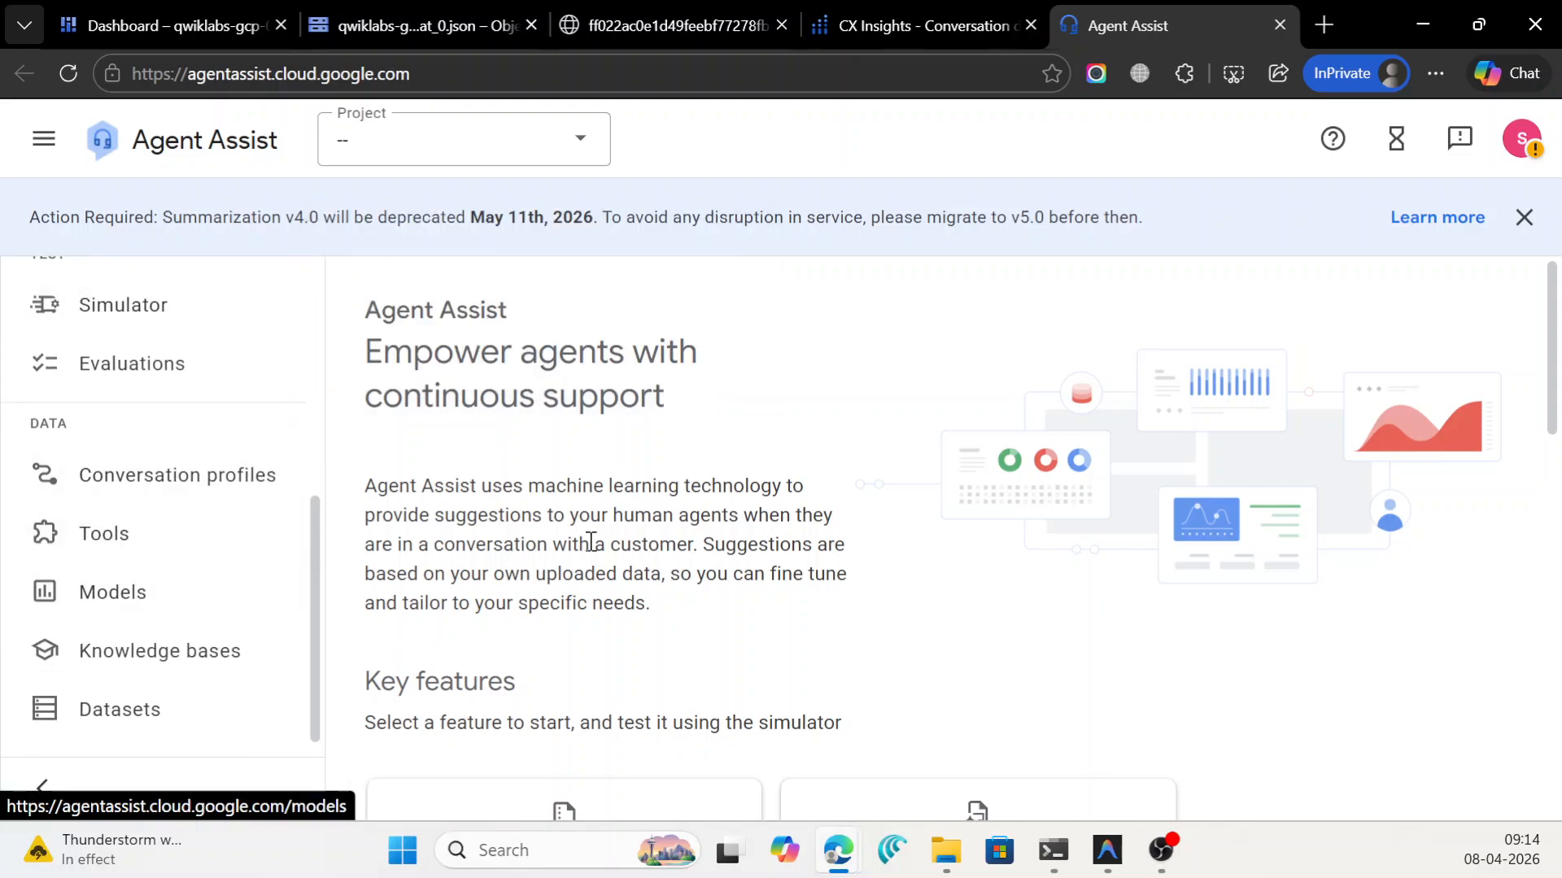
scroll(597, 538, "down", 3)
scroll(506, 532, "down", 6)
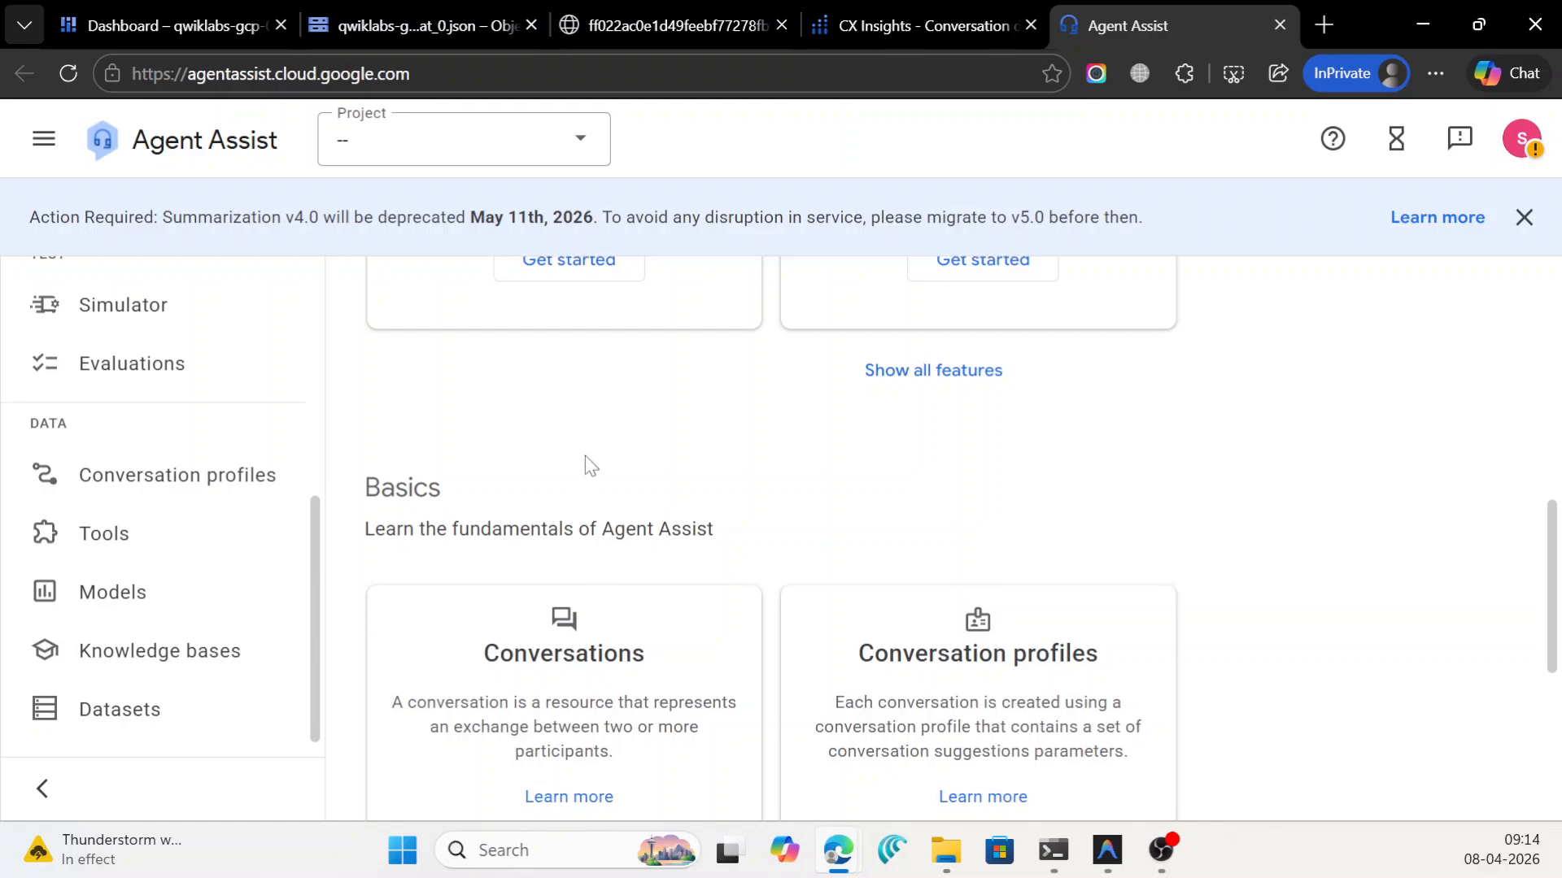
scroll(584, 464, "up", 3)
left_click(584, 502)
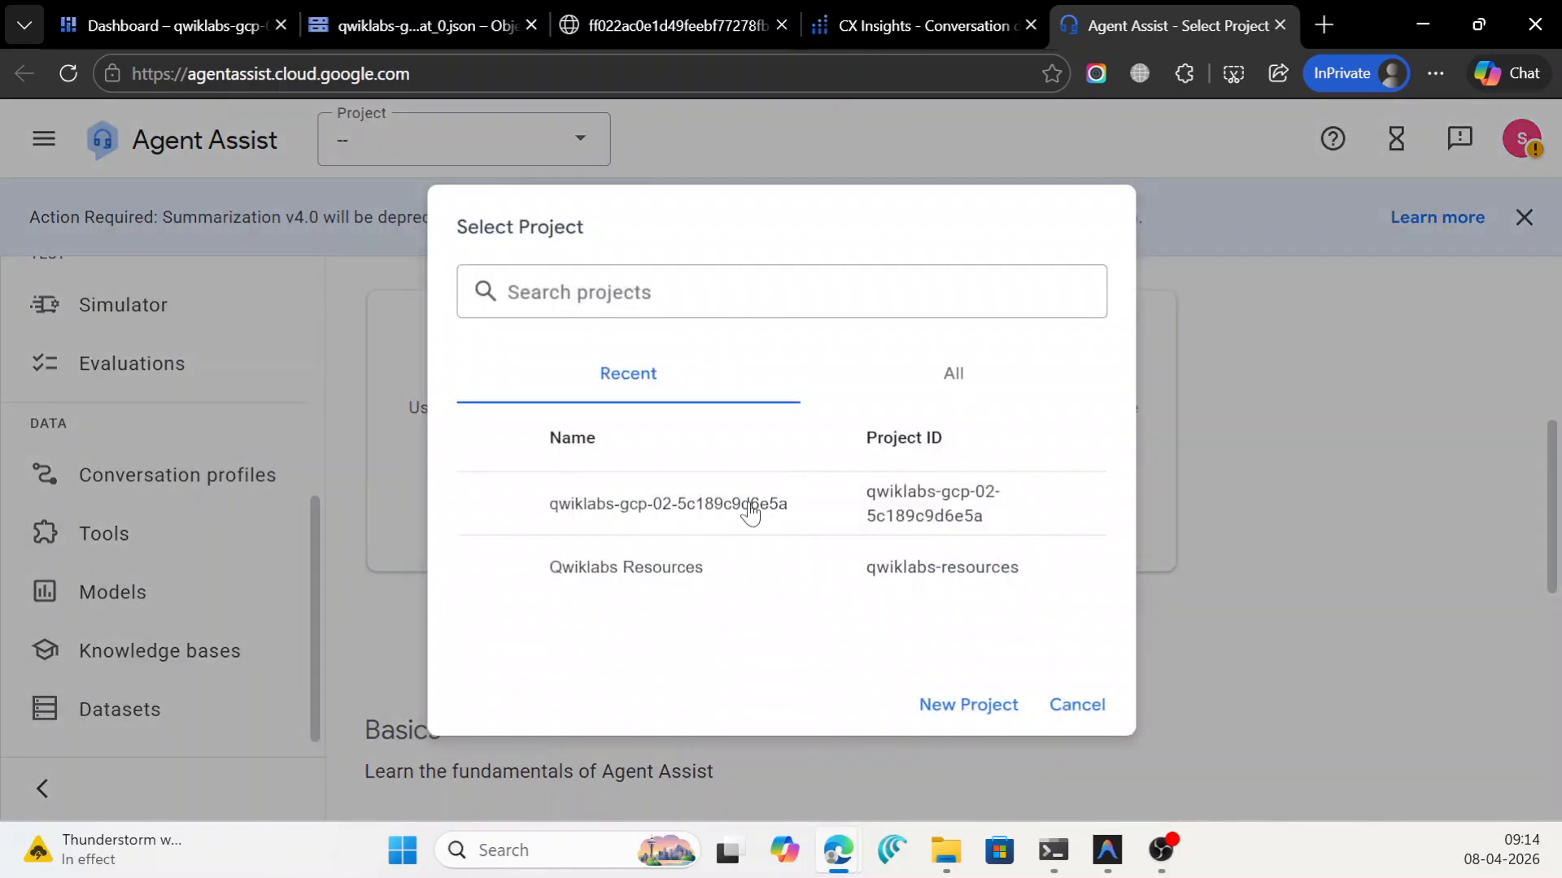
left_click(749, 511)
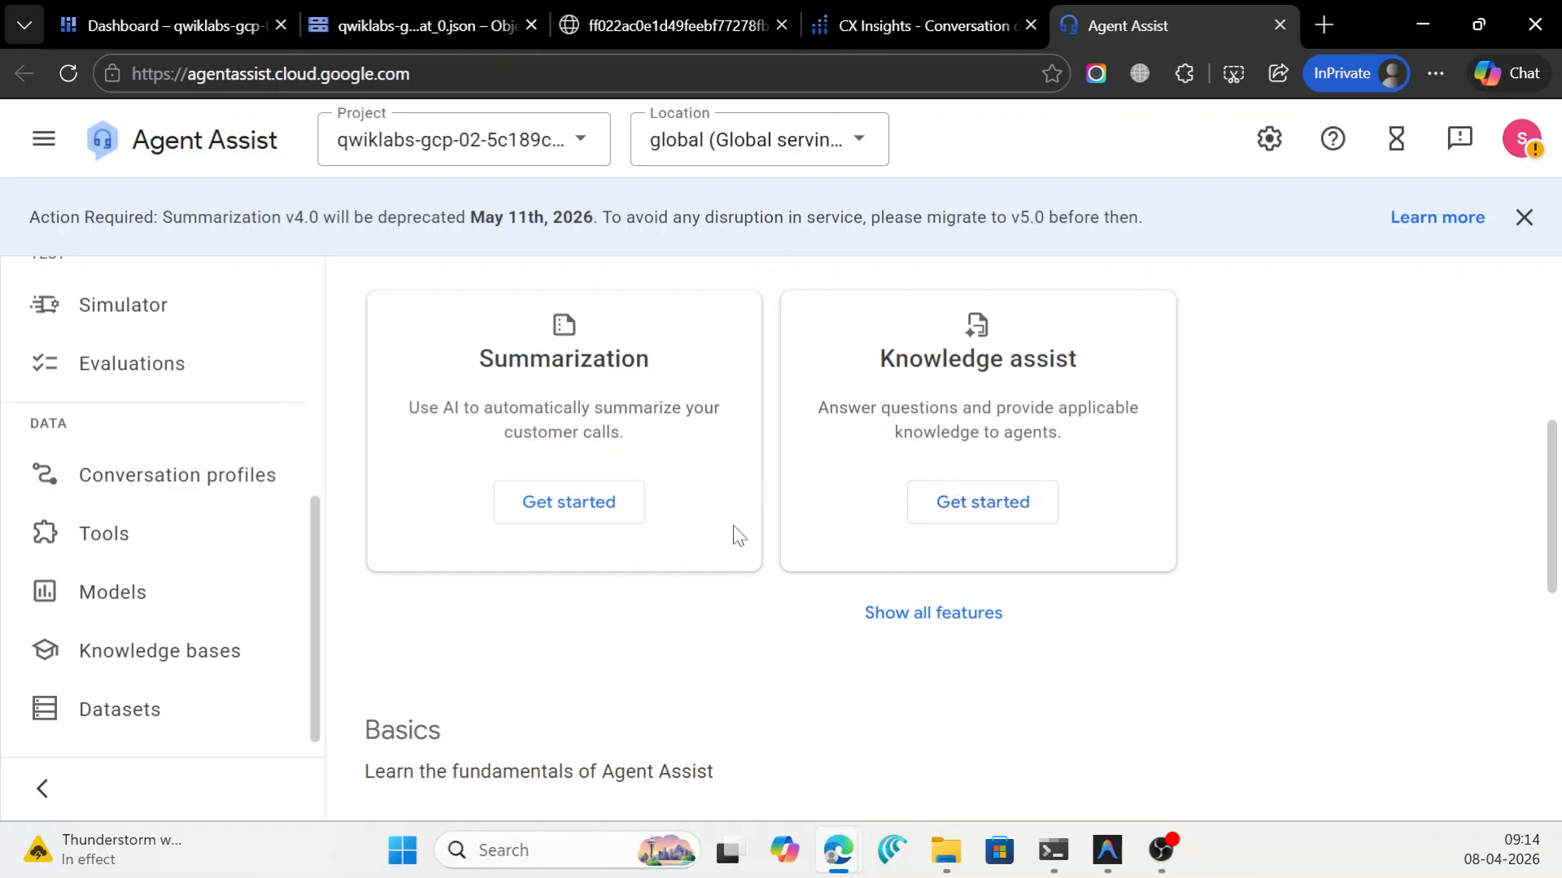
Look through the Agent Assist overview and open the project's Tools section.
scroll(672, 528, "up", 5)
scroll(672, 482, "down", 10)
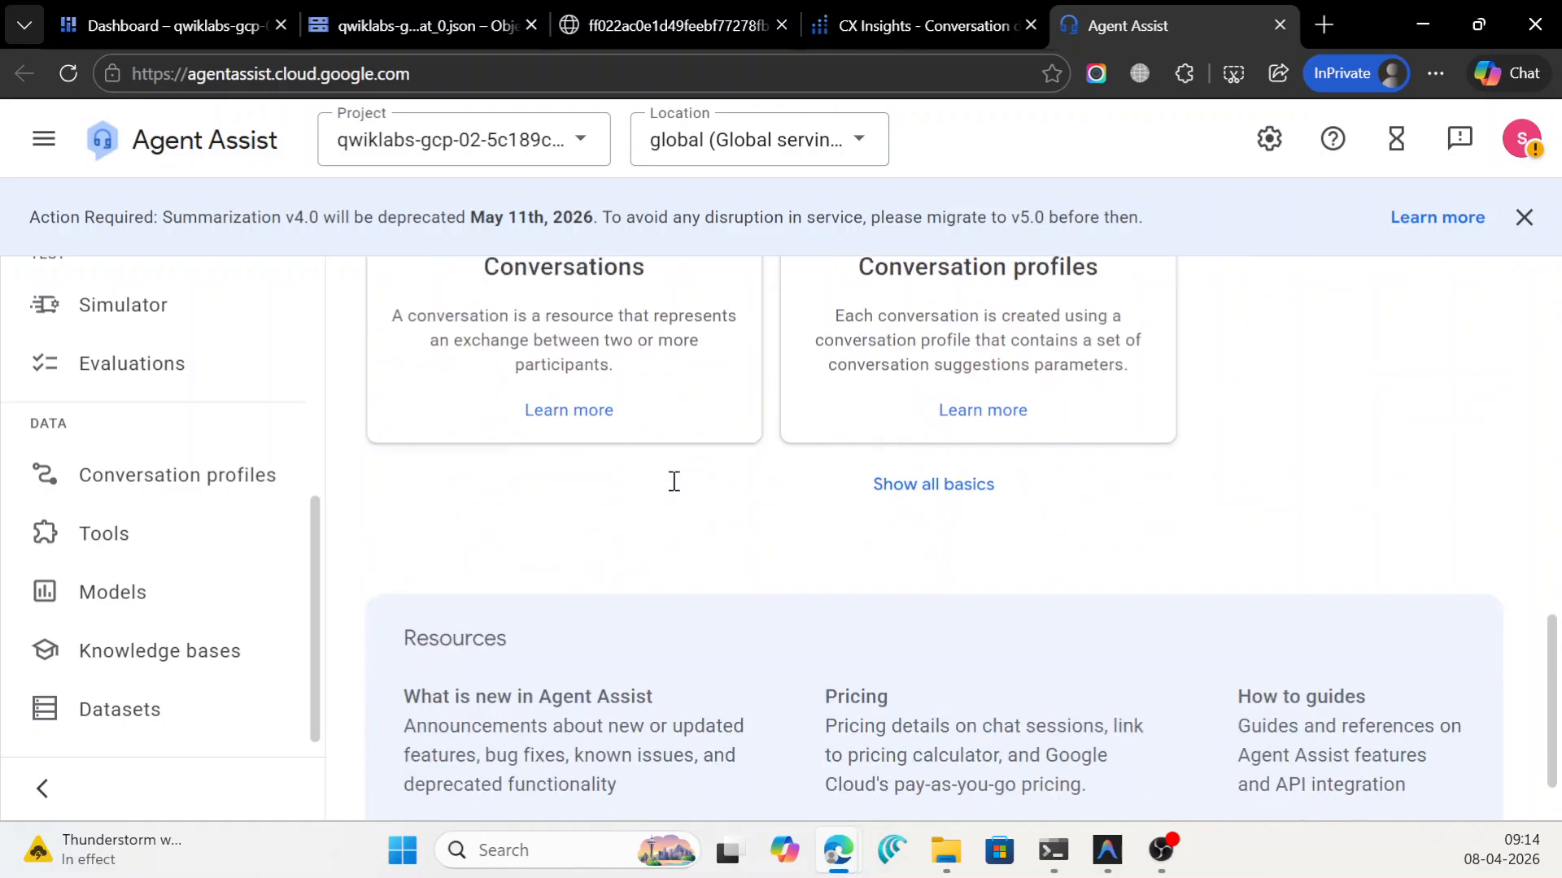
left_click(95, 554)
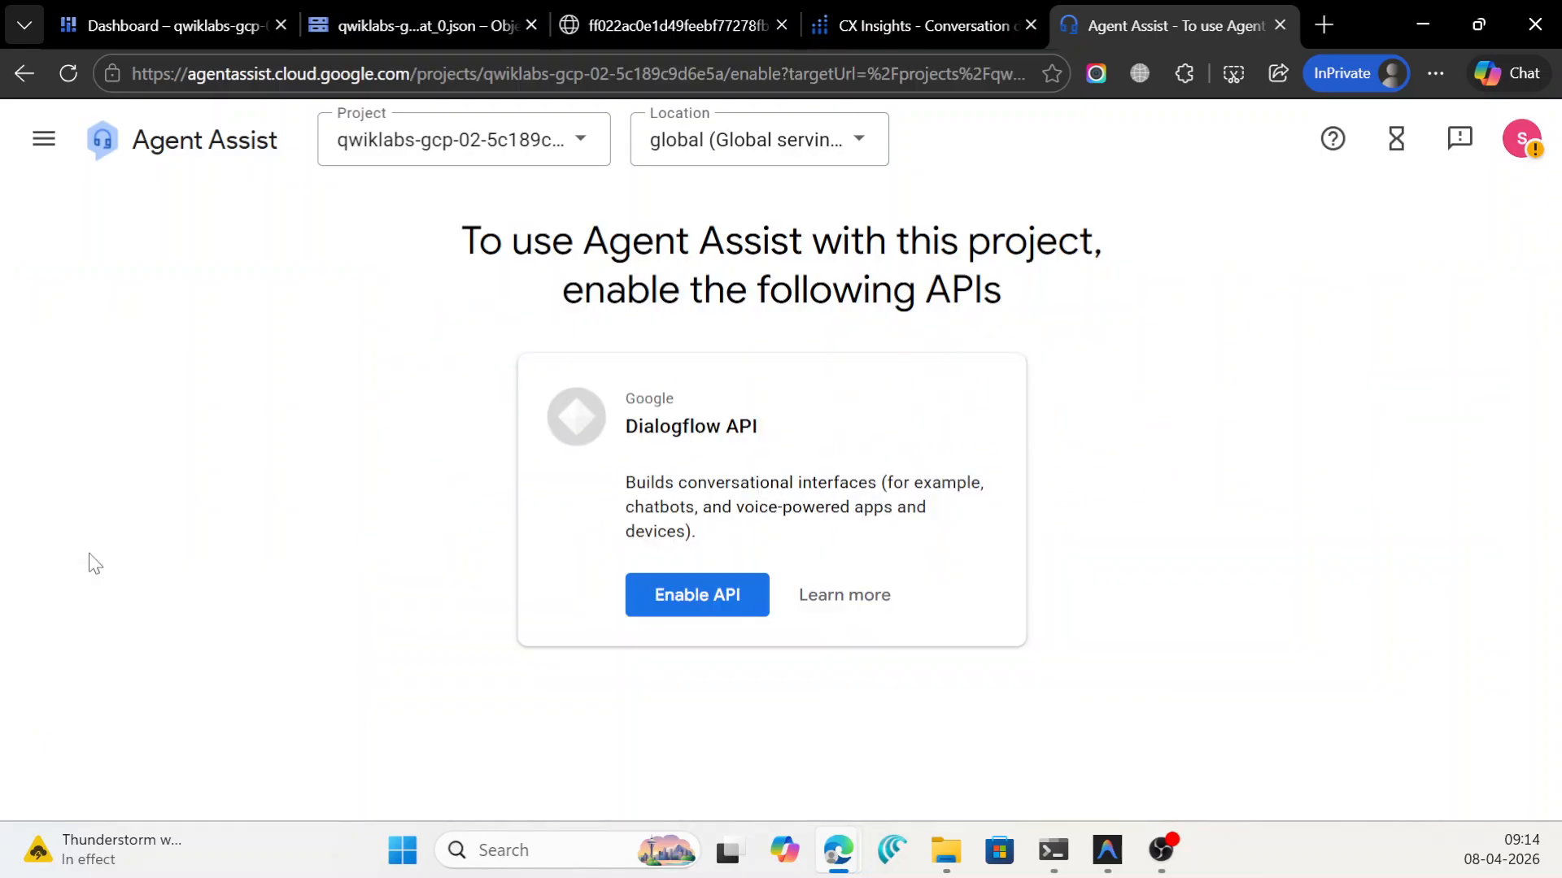
Try to enable the Dialogflow API for the project, dismiss the billing request and reload the page.
left_click(640, 598)
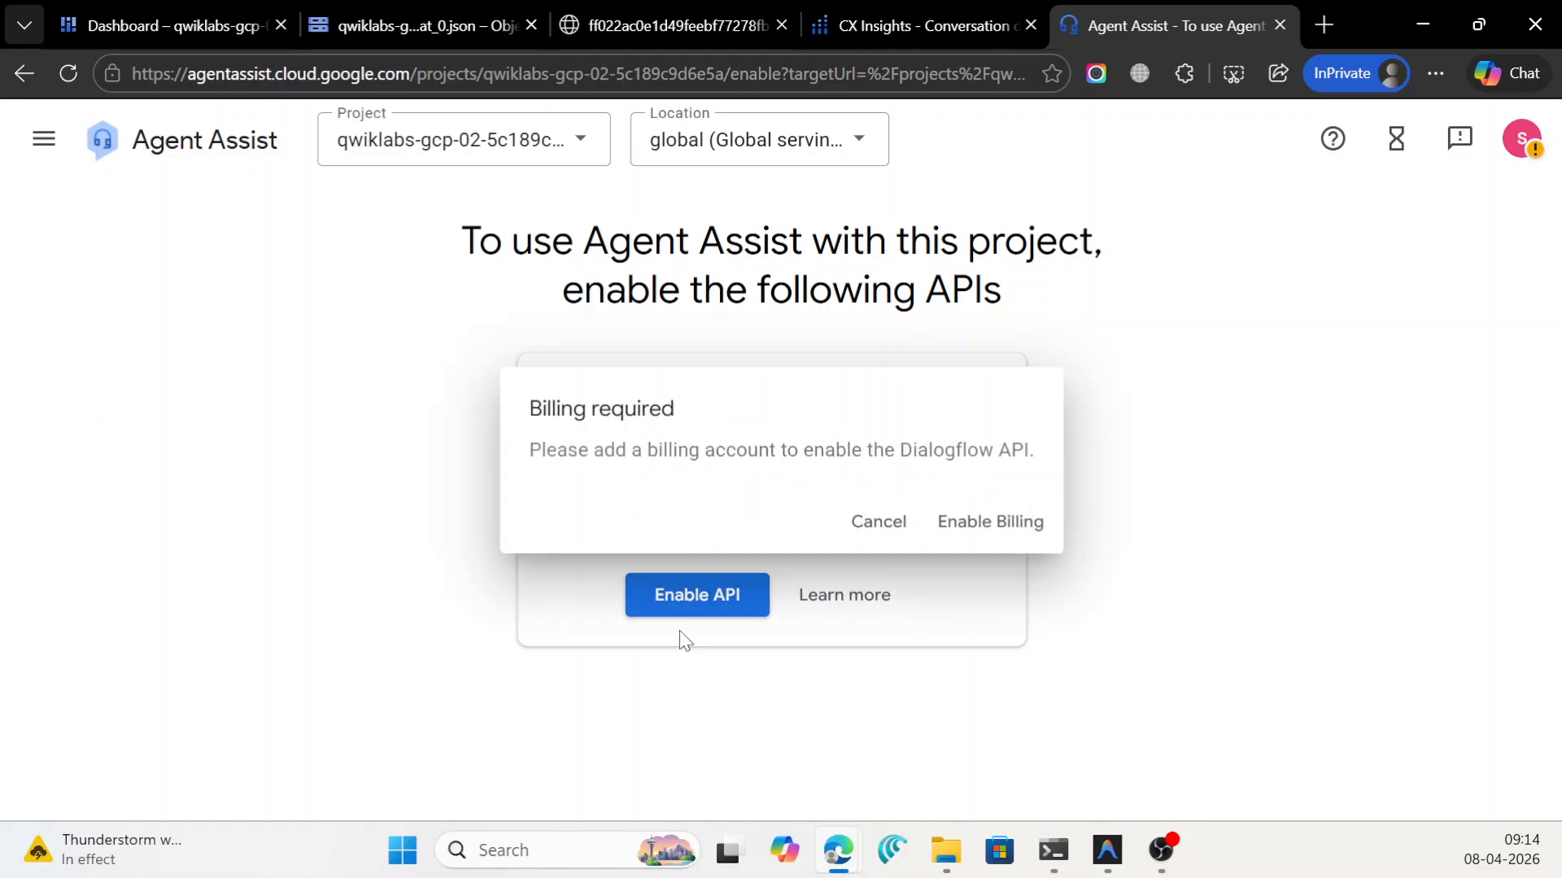
left_click(869, 530)
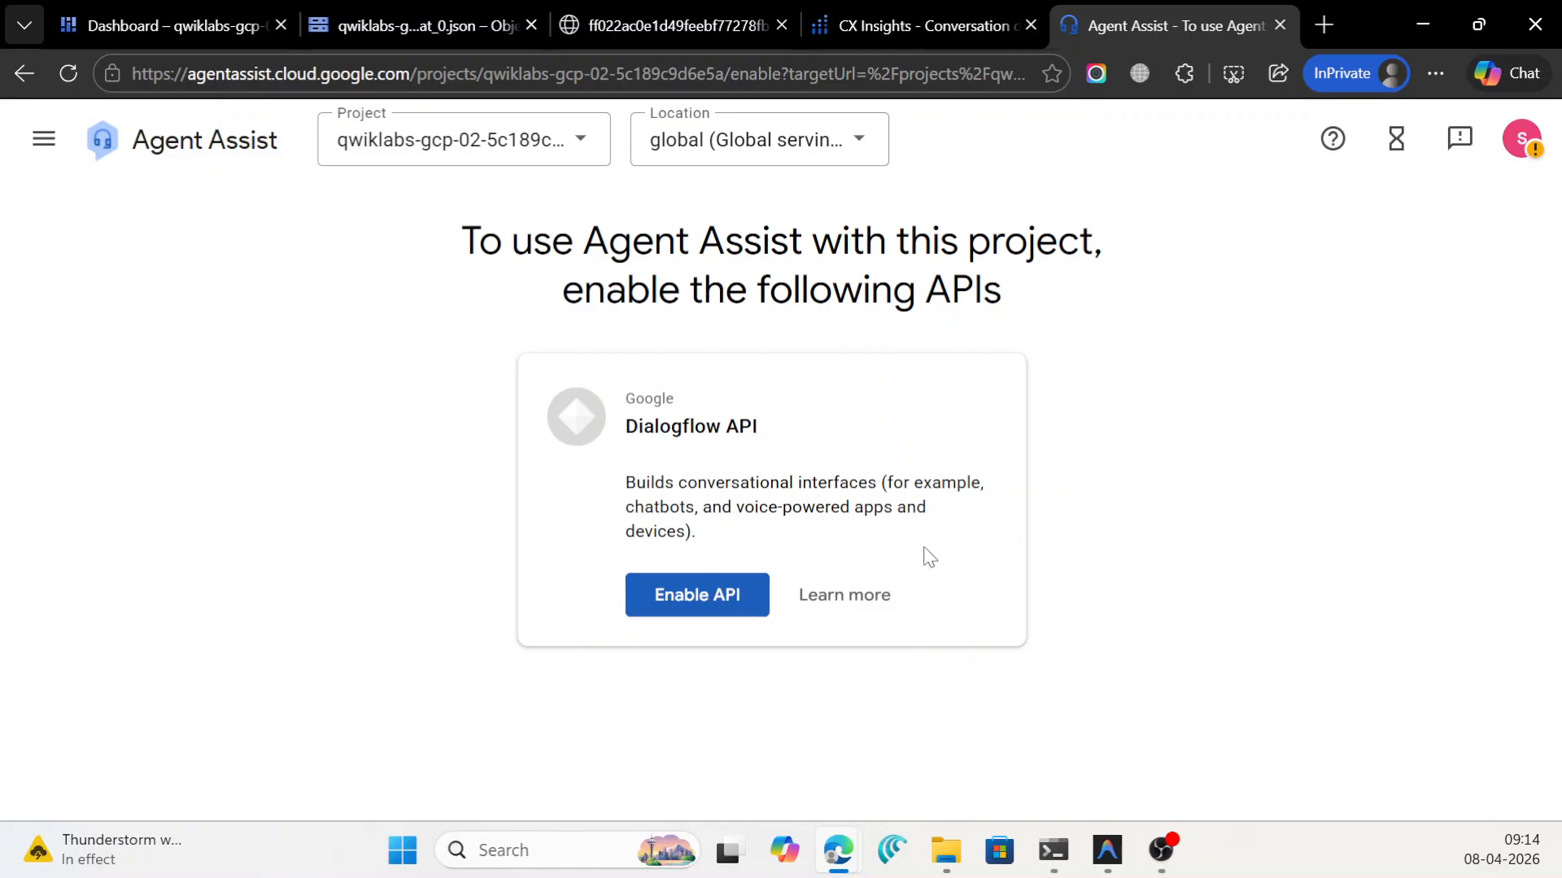
left_click(70, 76)
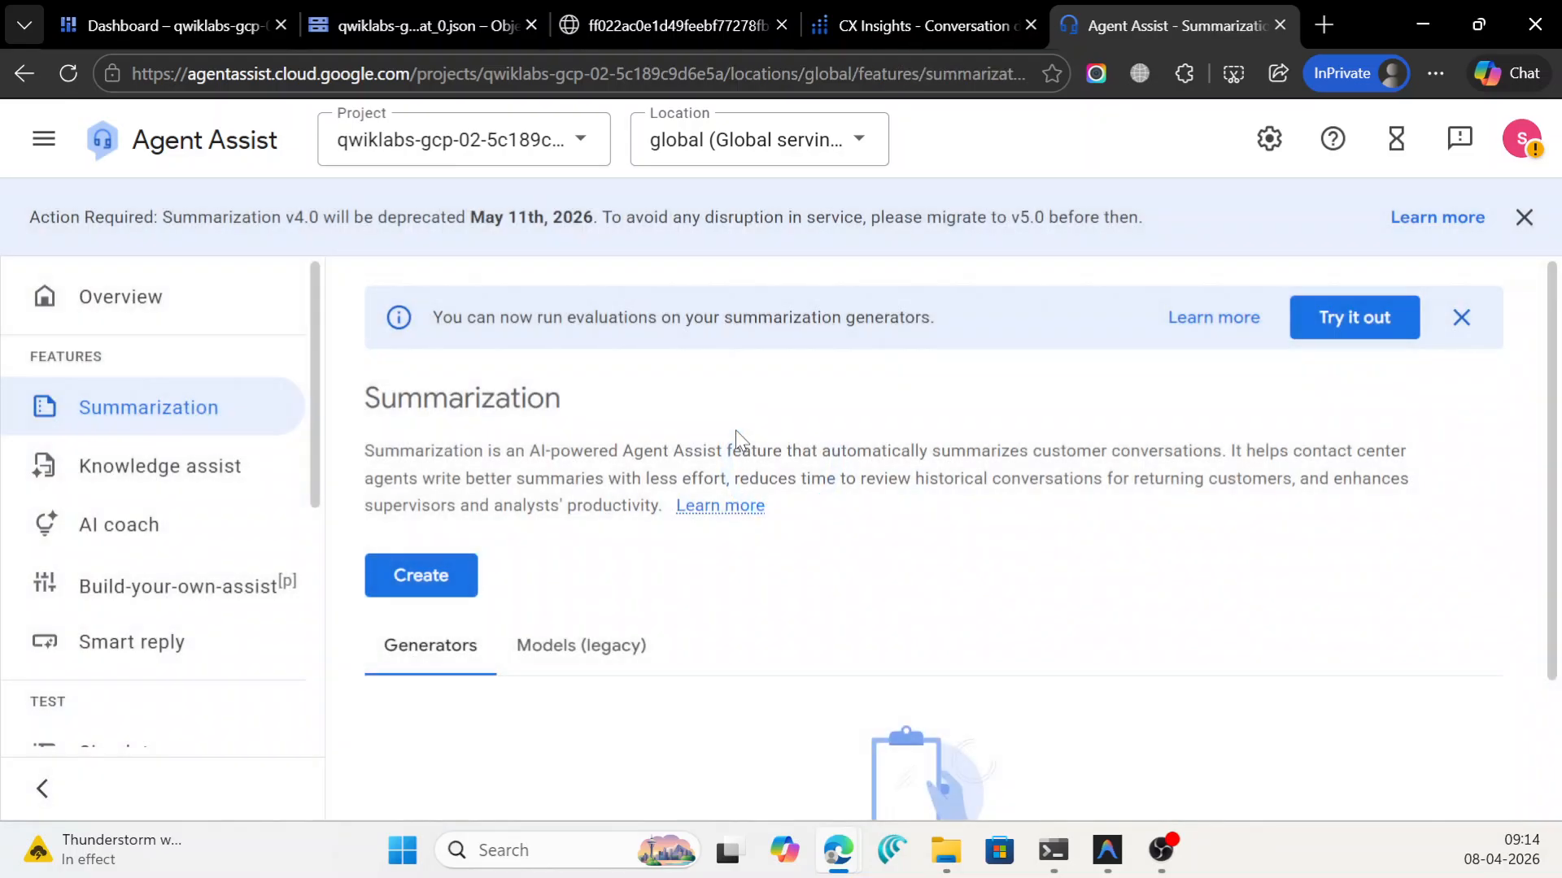
Start a new summarization with the recommended Generator option and name the generator Full-Summary-Generator.
left_click(437, 581)
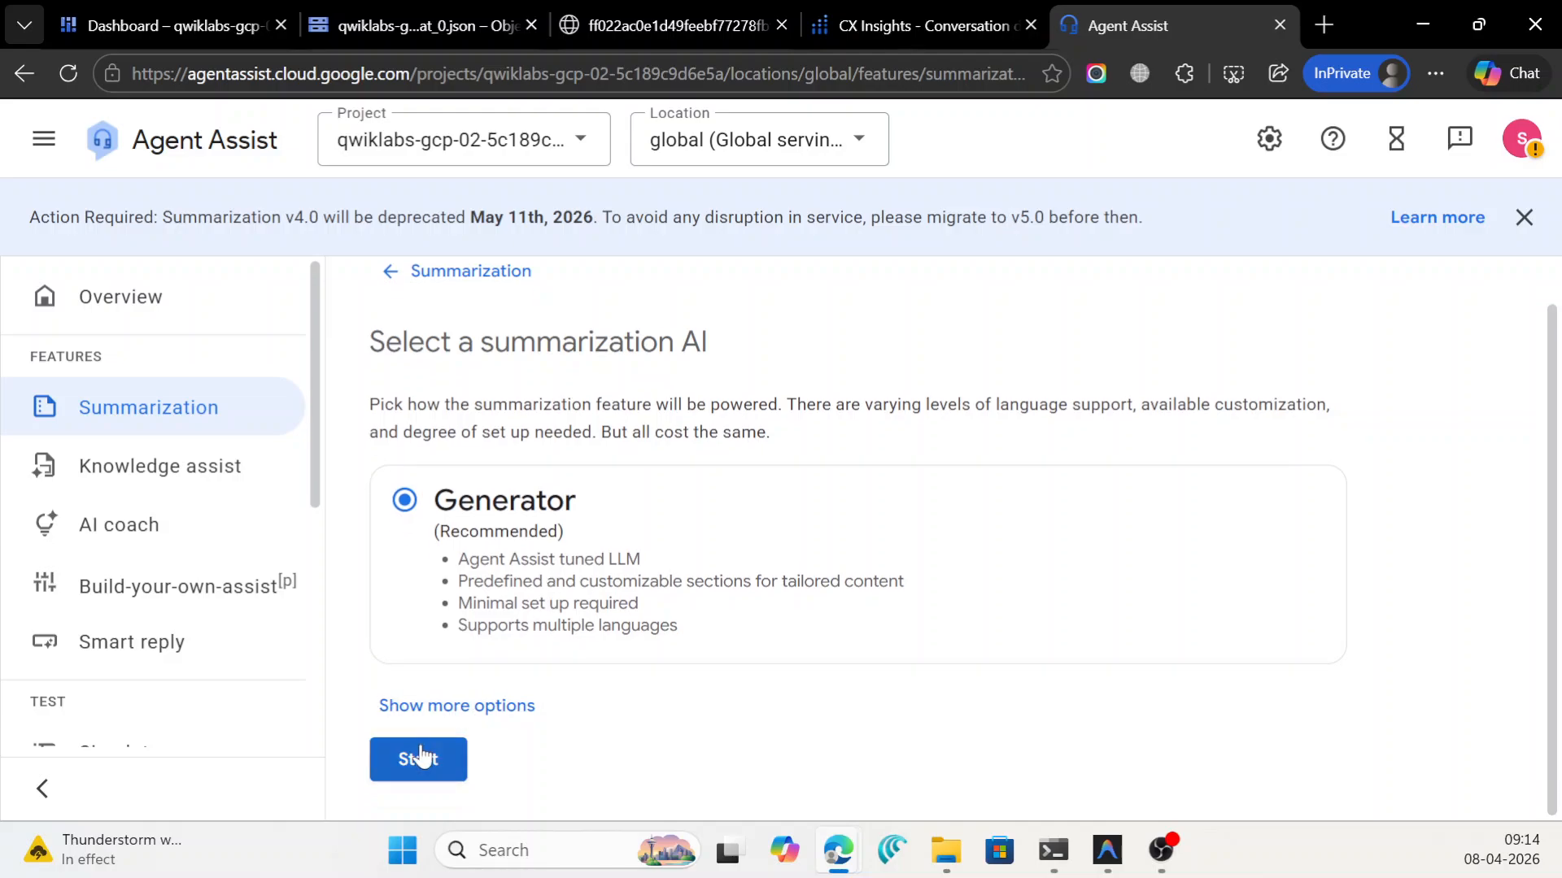
left_click(417, 760)
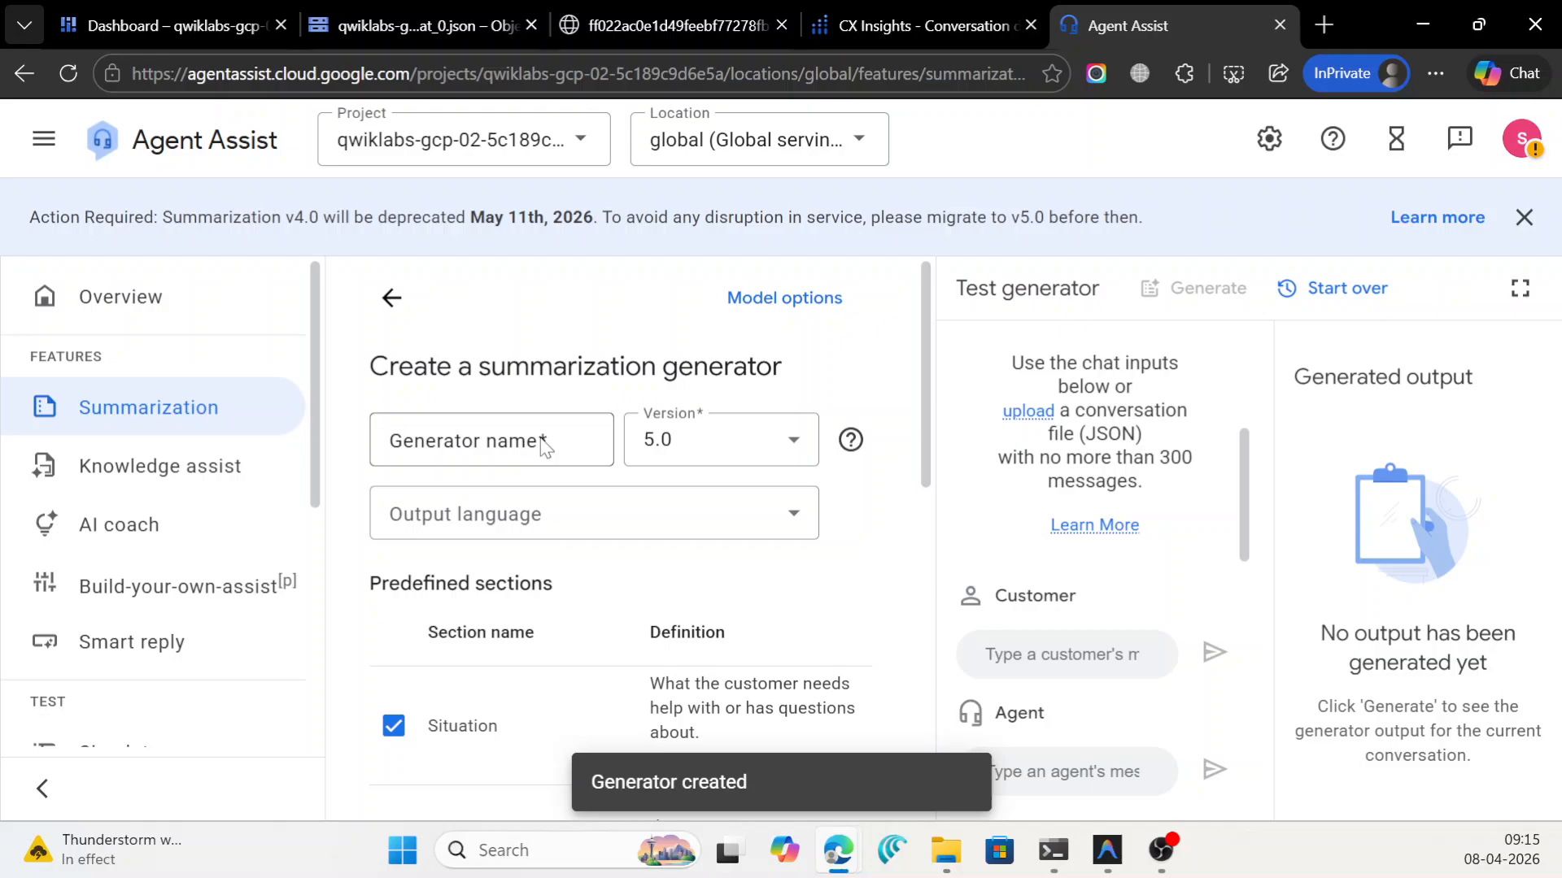
left_click(543, 446)
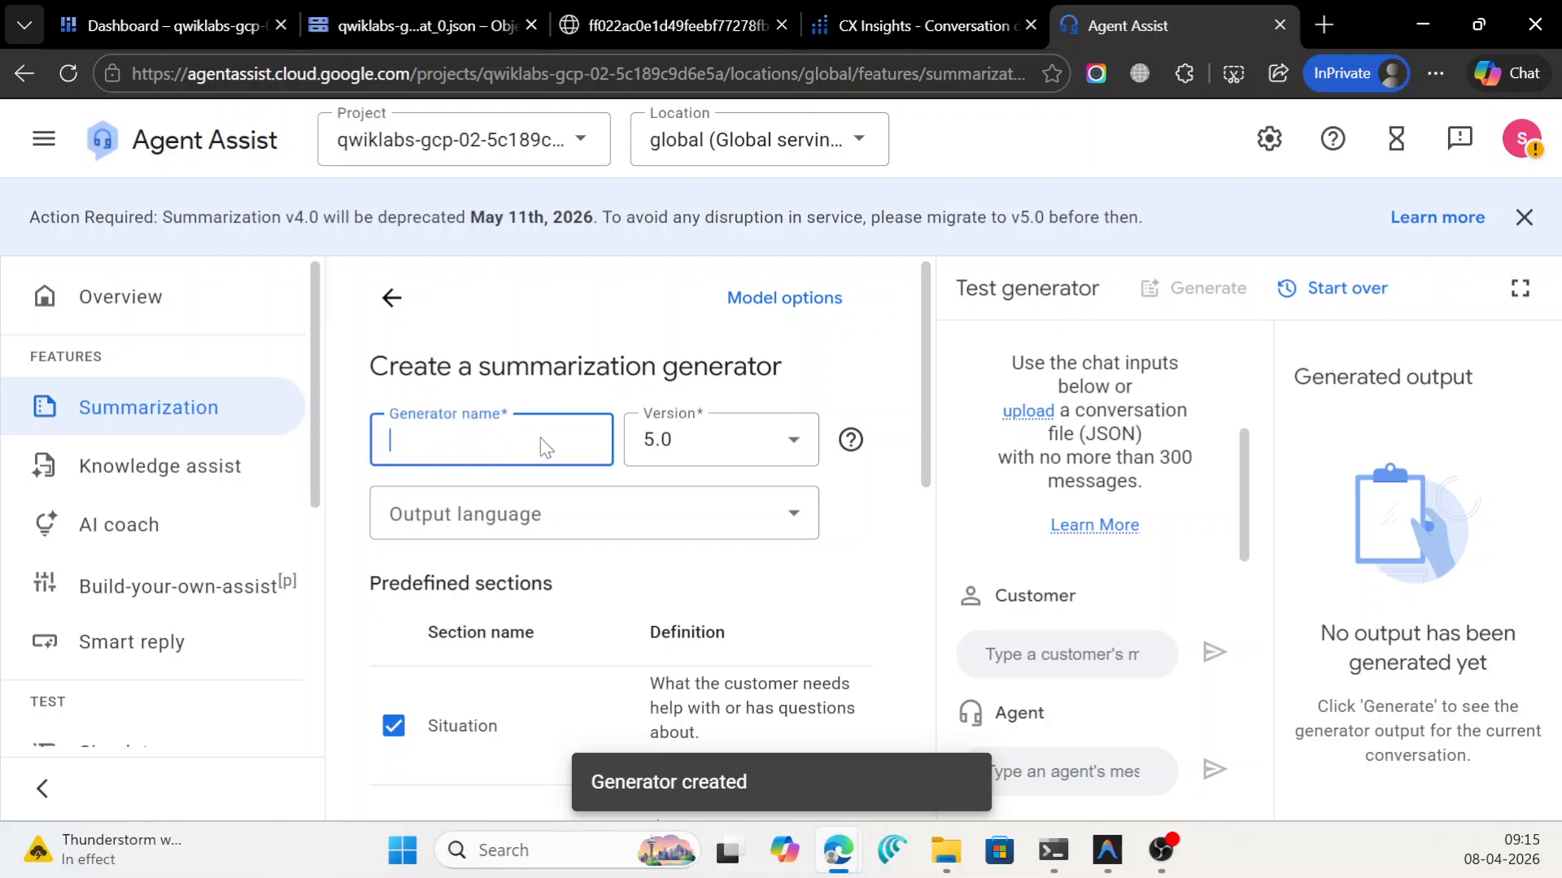
type("Full-Summary-Generator")
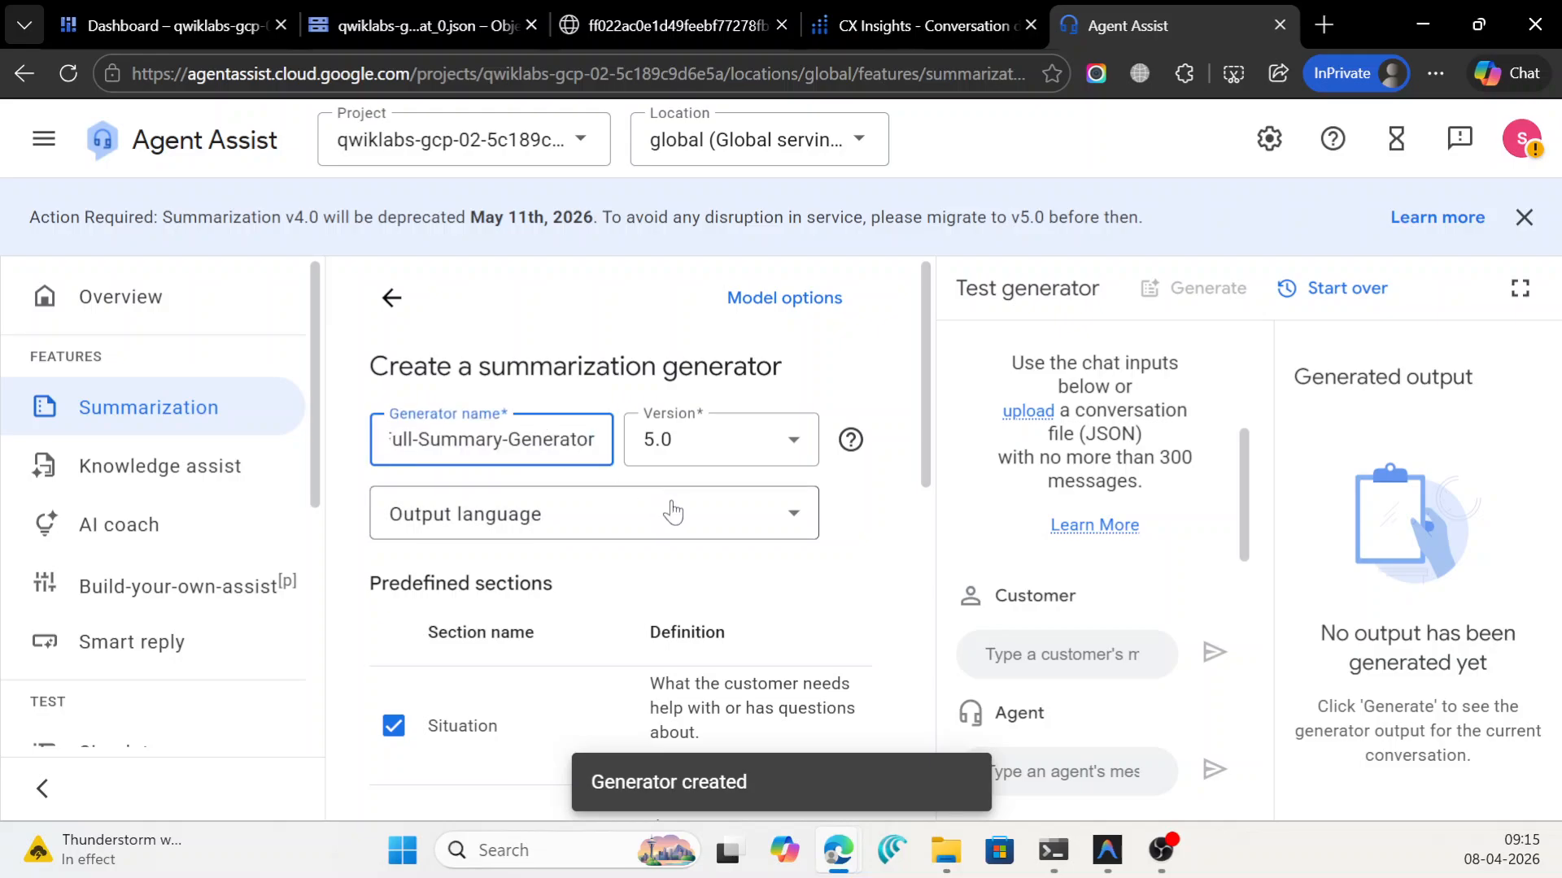
scroll(671, 511, "down", 5)
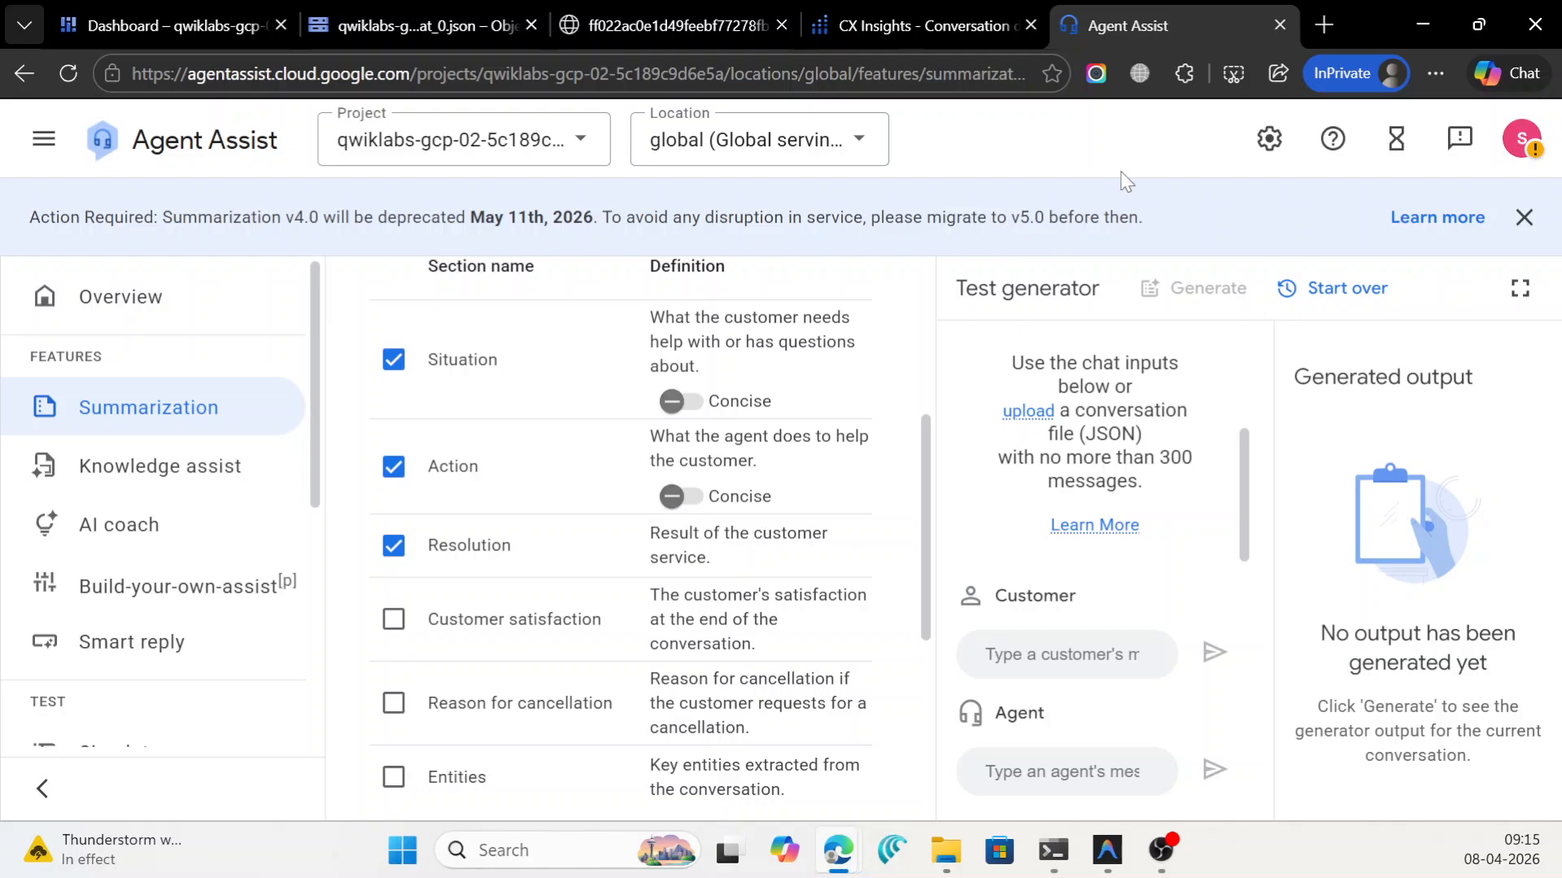
scroll(697, 513, "up", 5)
left_click(602, 514)
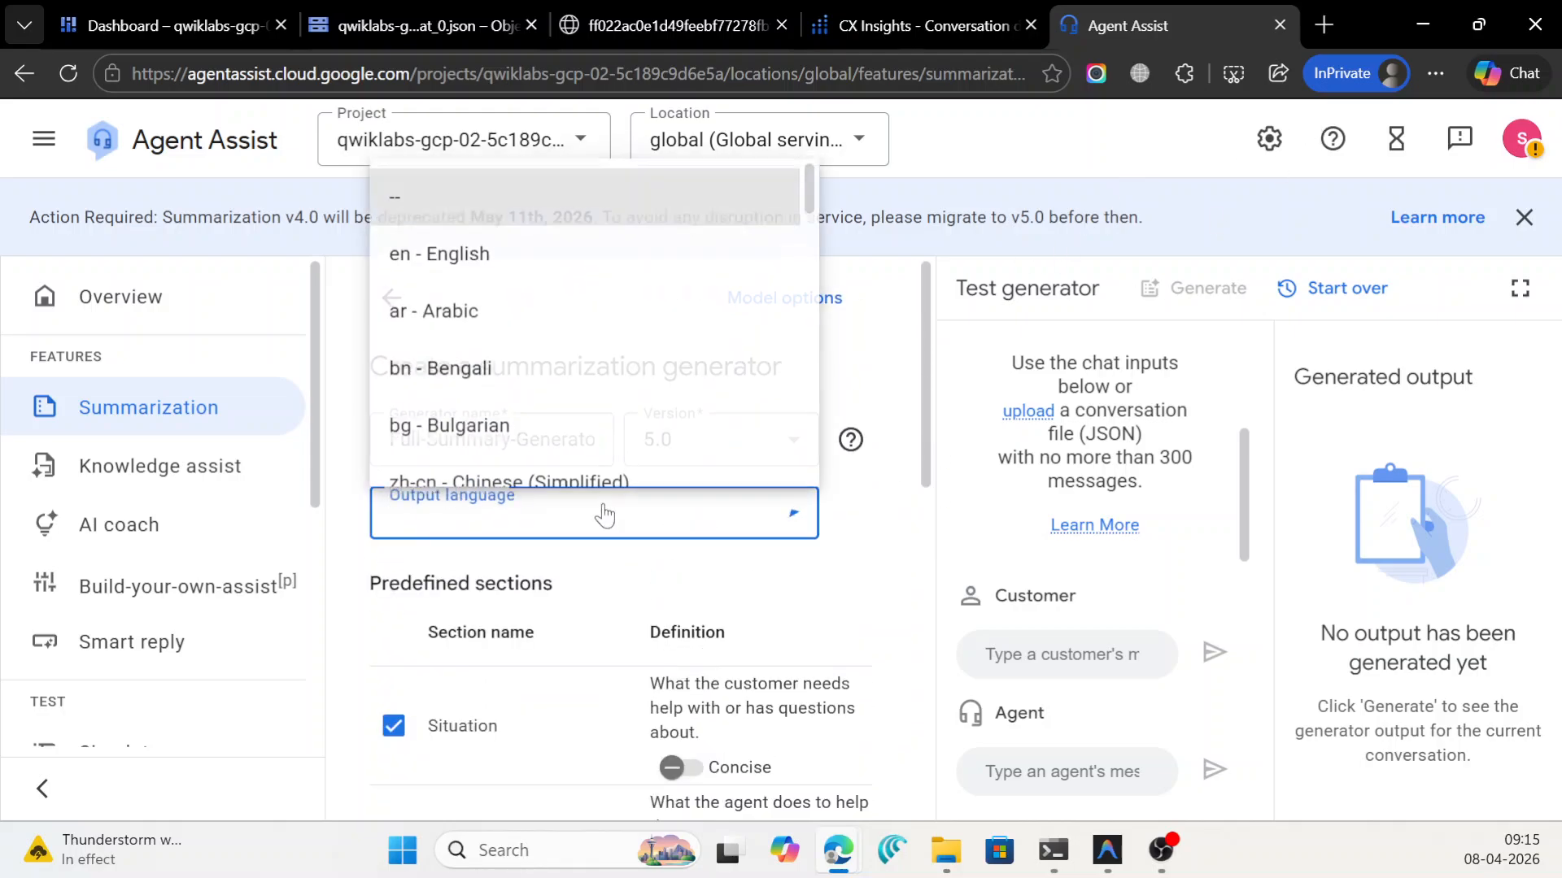
left_click(911, 559)
left_click(641, 530)
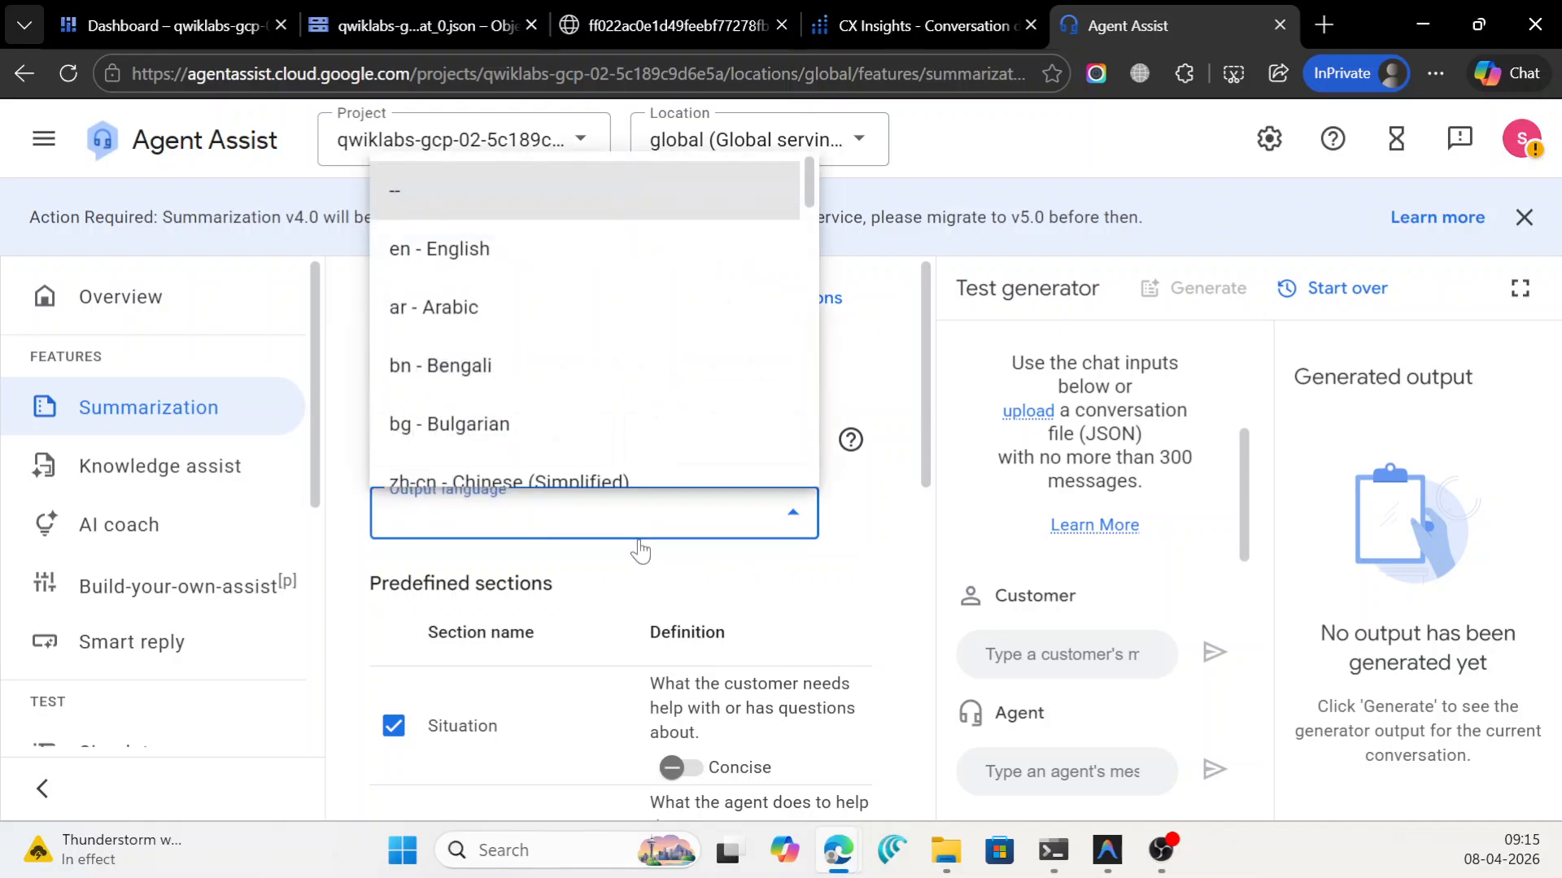
left_click(822, 587)
Add the predefined sections Customer satisfaction, Reason for cancellation and Entities to the generator.
scroll(822, 587, "down", 6)
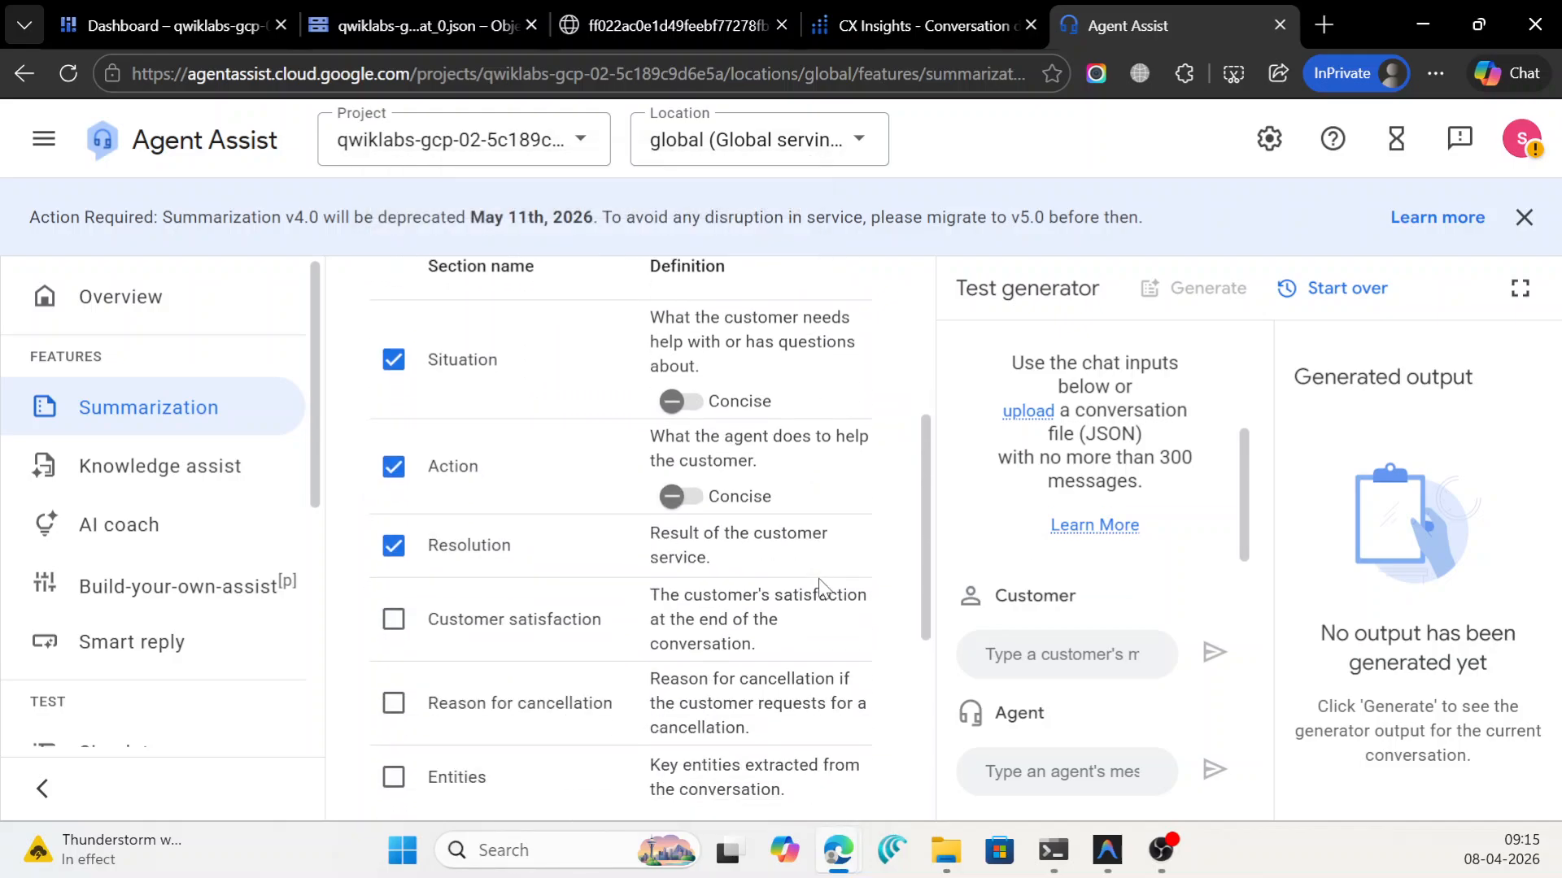
left_click(394, 497)
left_click(394, 580)
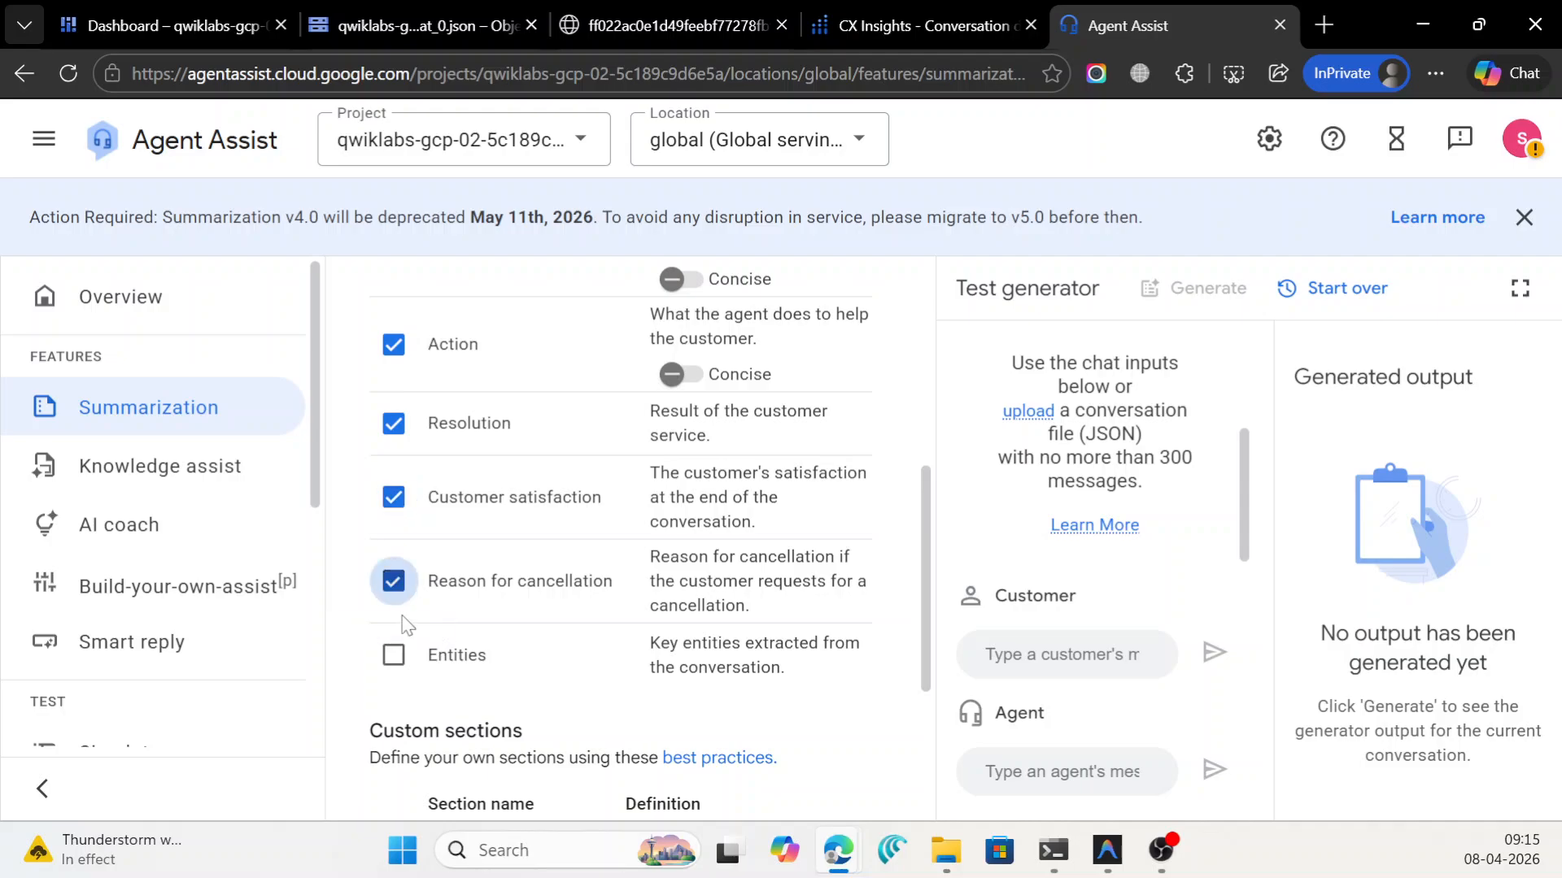
left_click(394, 654)
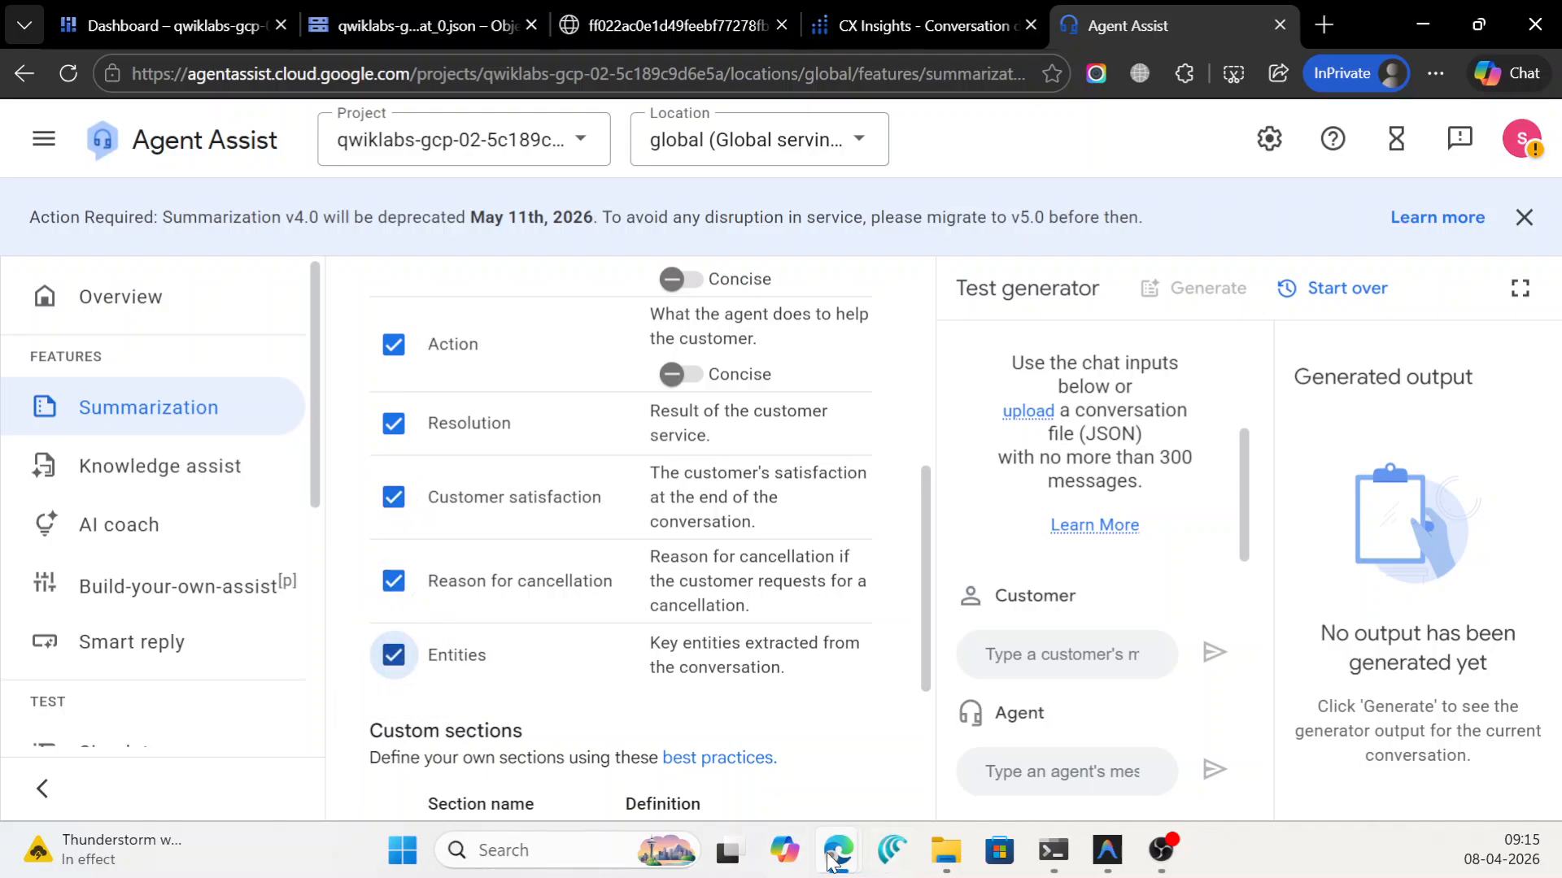
Compare the generator's sections with the options required in Task 4 of the lab instructions, and return to the Agent Assist console.
mouse_move(831, 860)
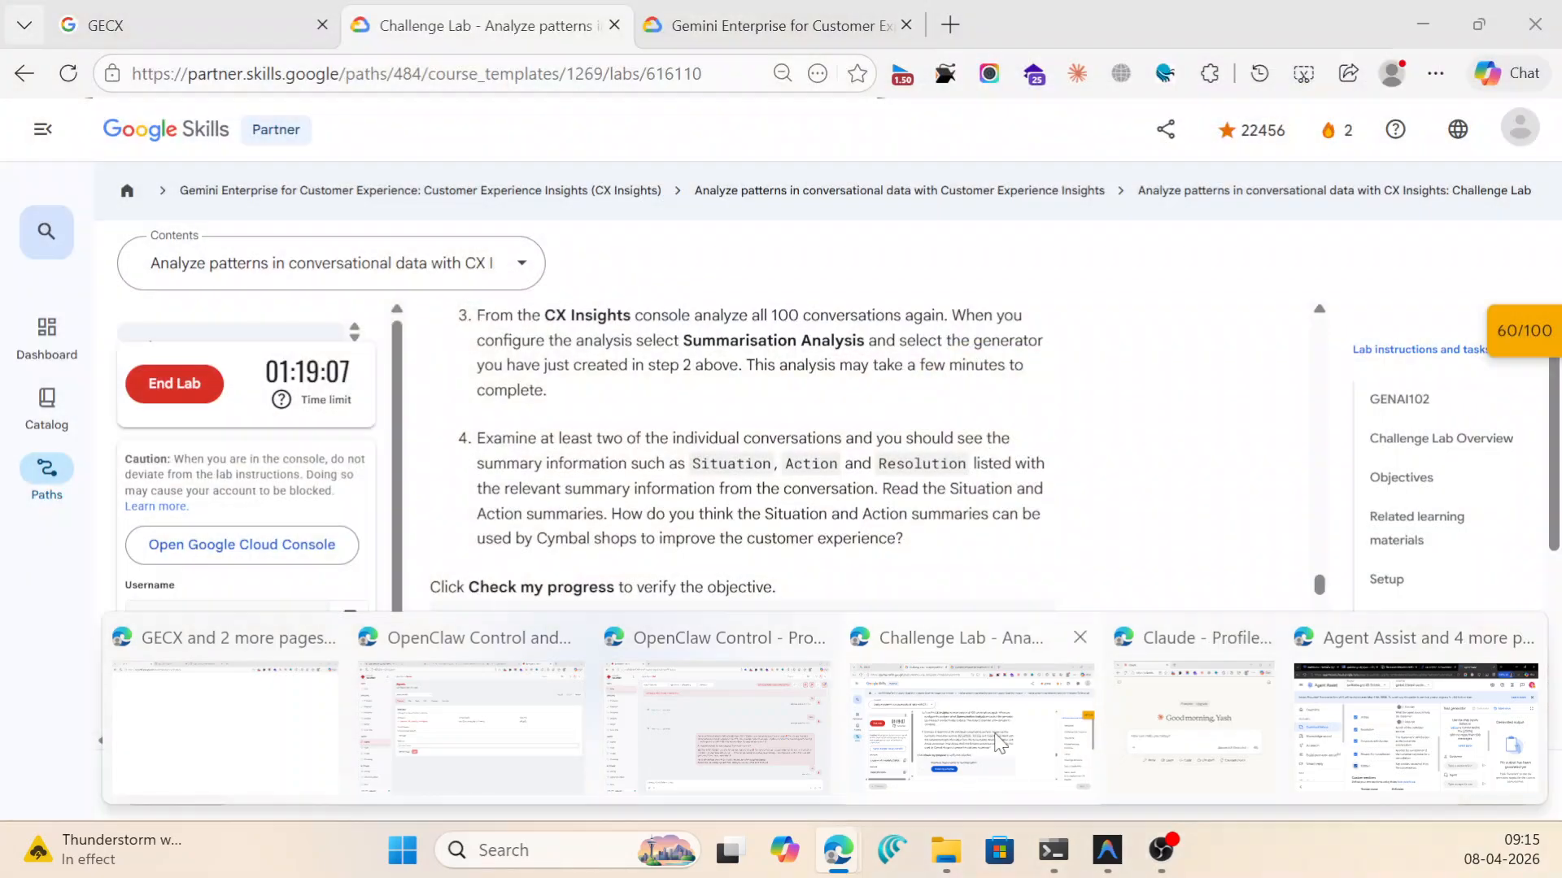
left_click(999, 742)
scroll(993, 740, "down", 5)
scroll(823, 609, "up", 10)
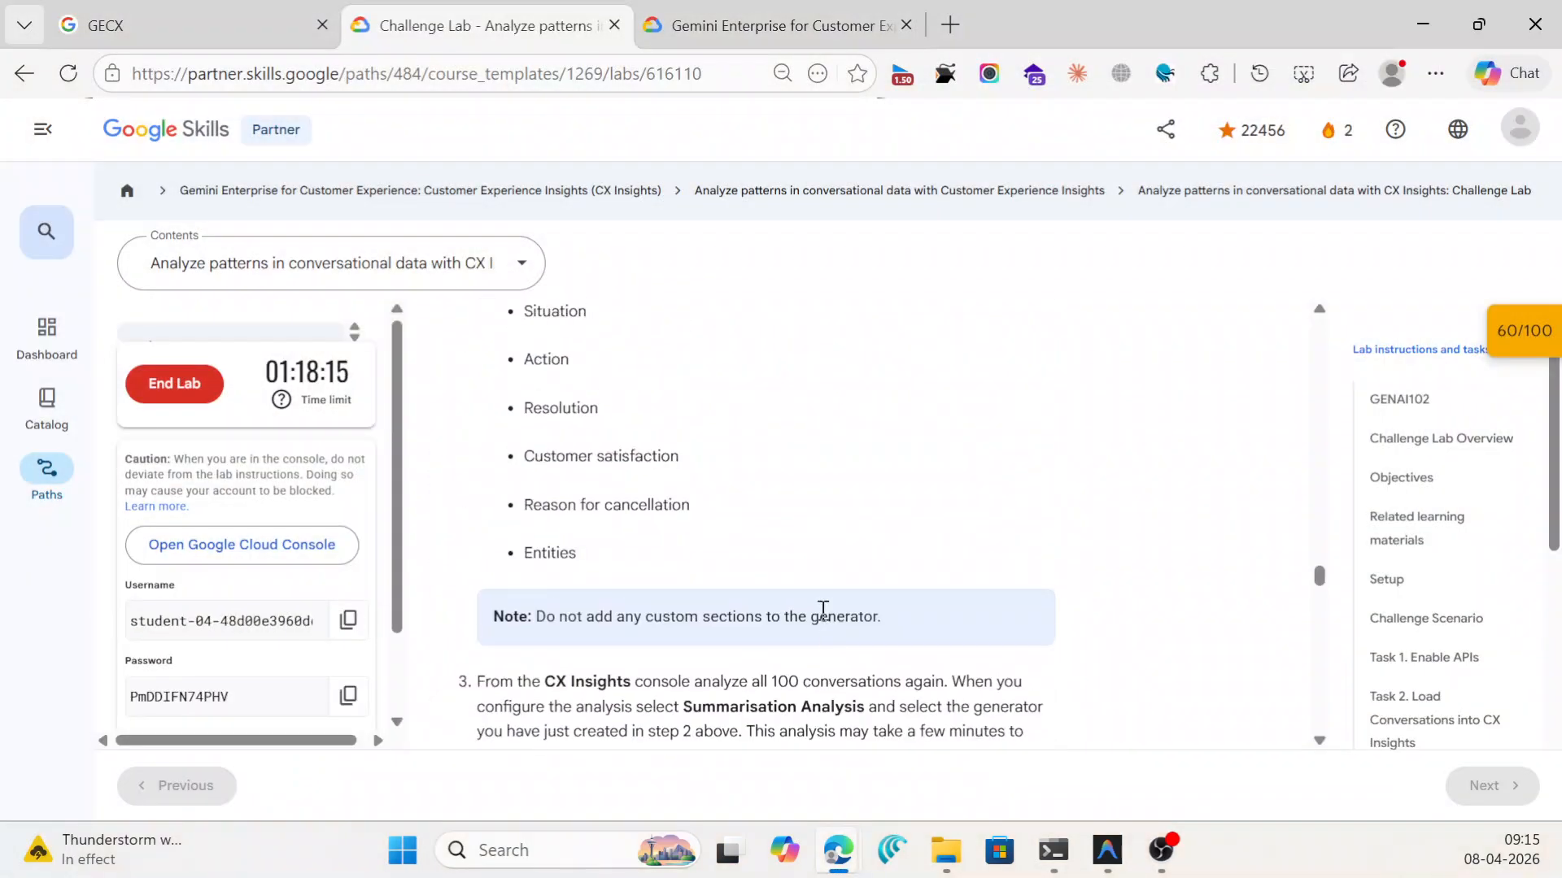
scroll(823, 610, "up", 2)
left_click_drag(529, 466, 590, 533)
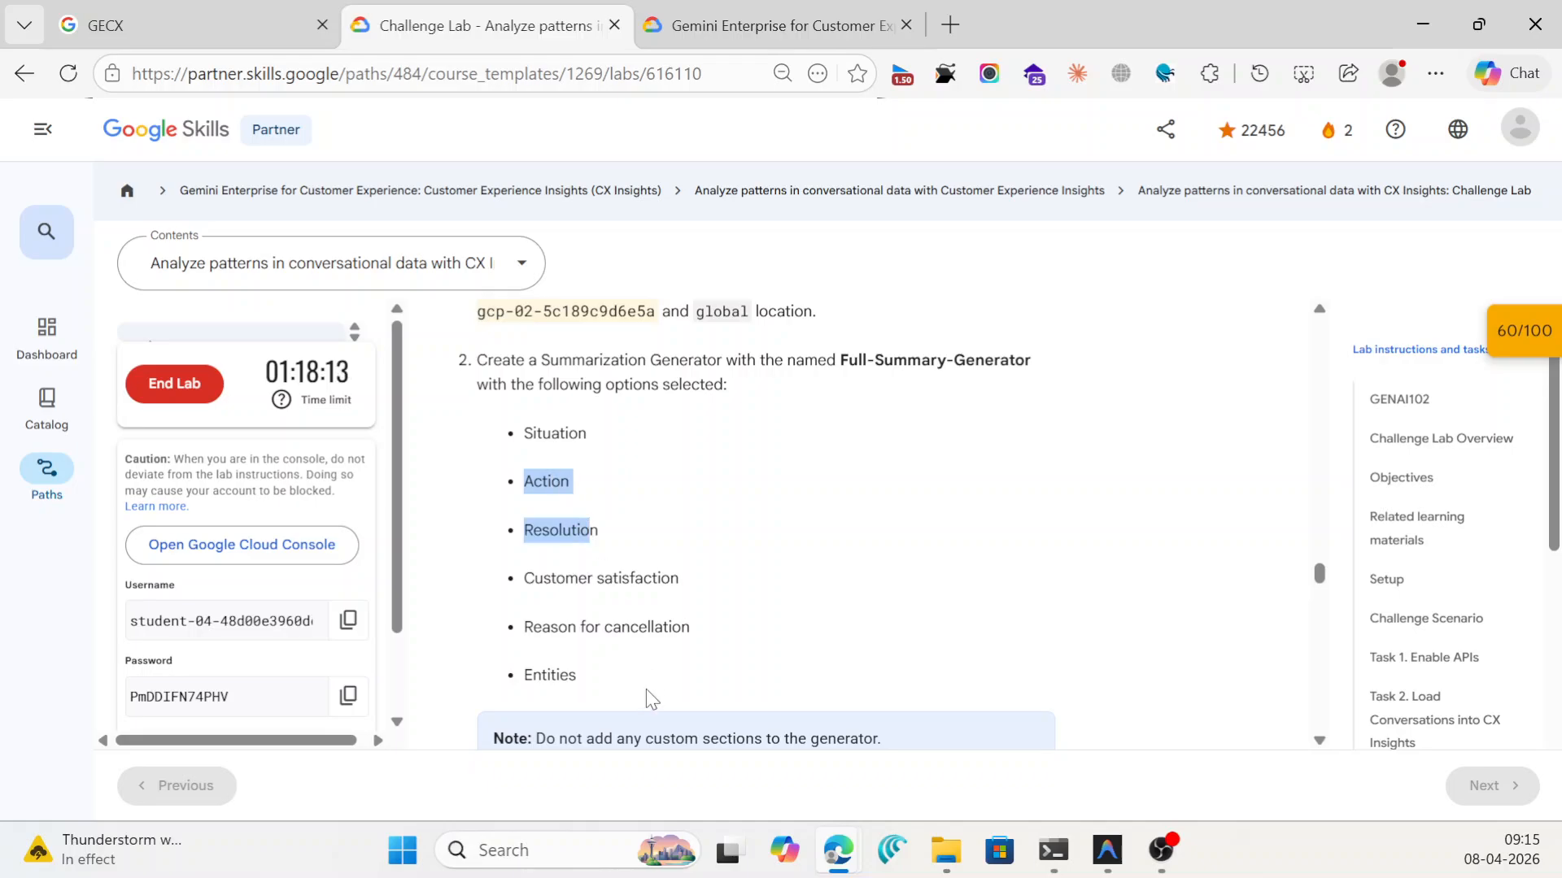
scroll(1149, 427, "down", 2)
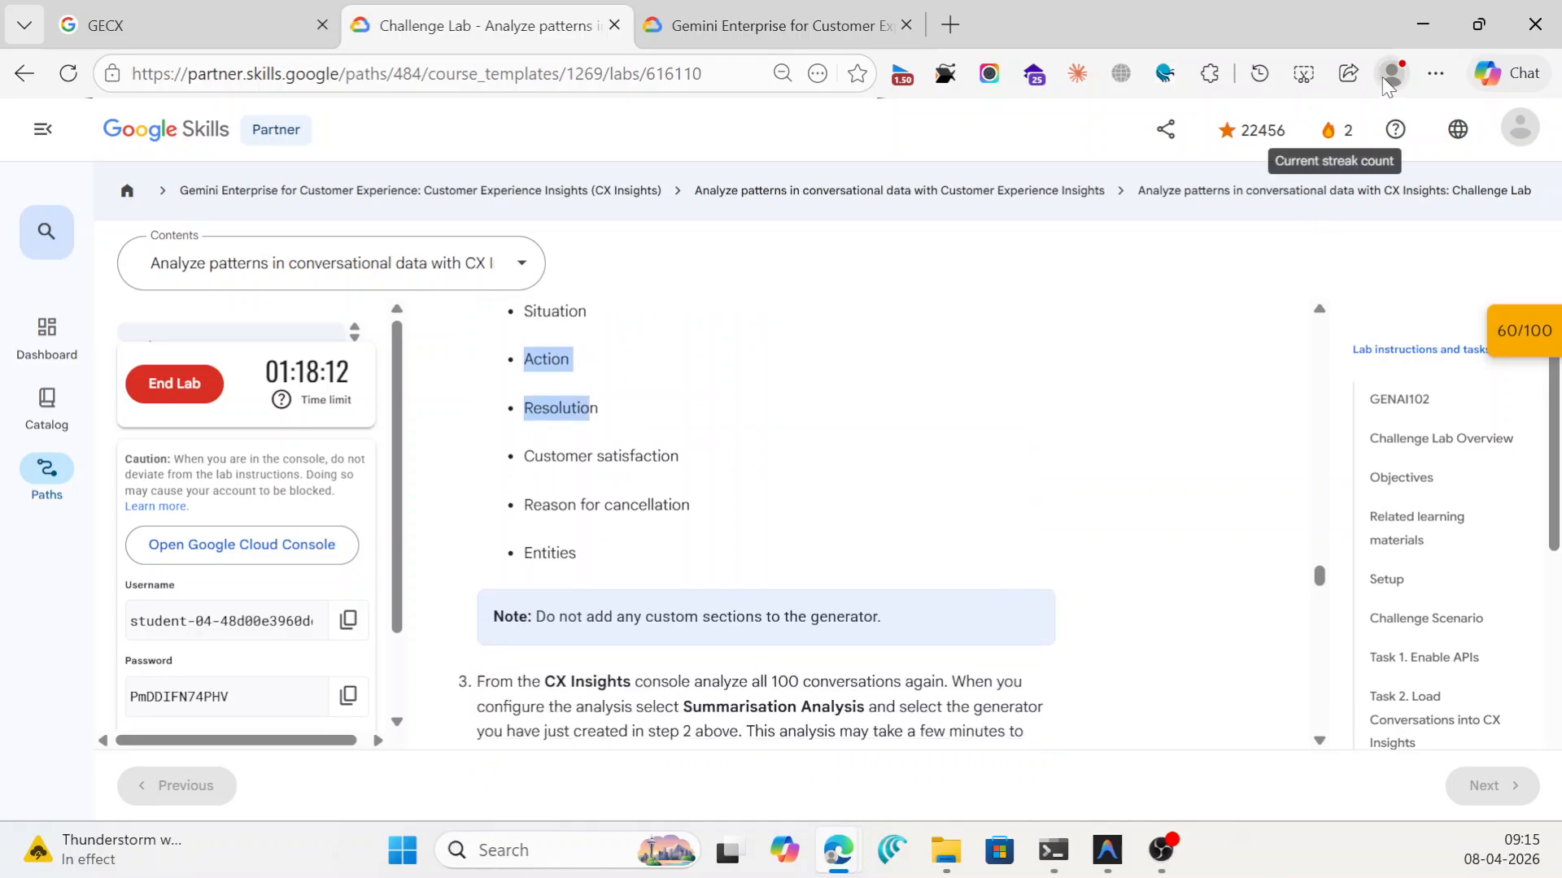
left_click(1404, 25)
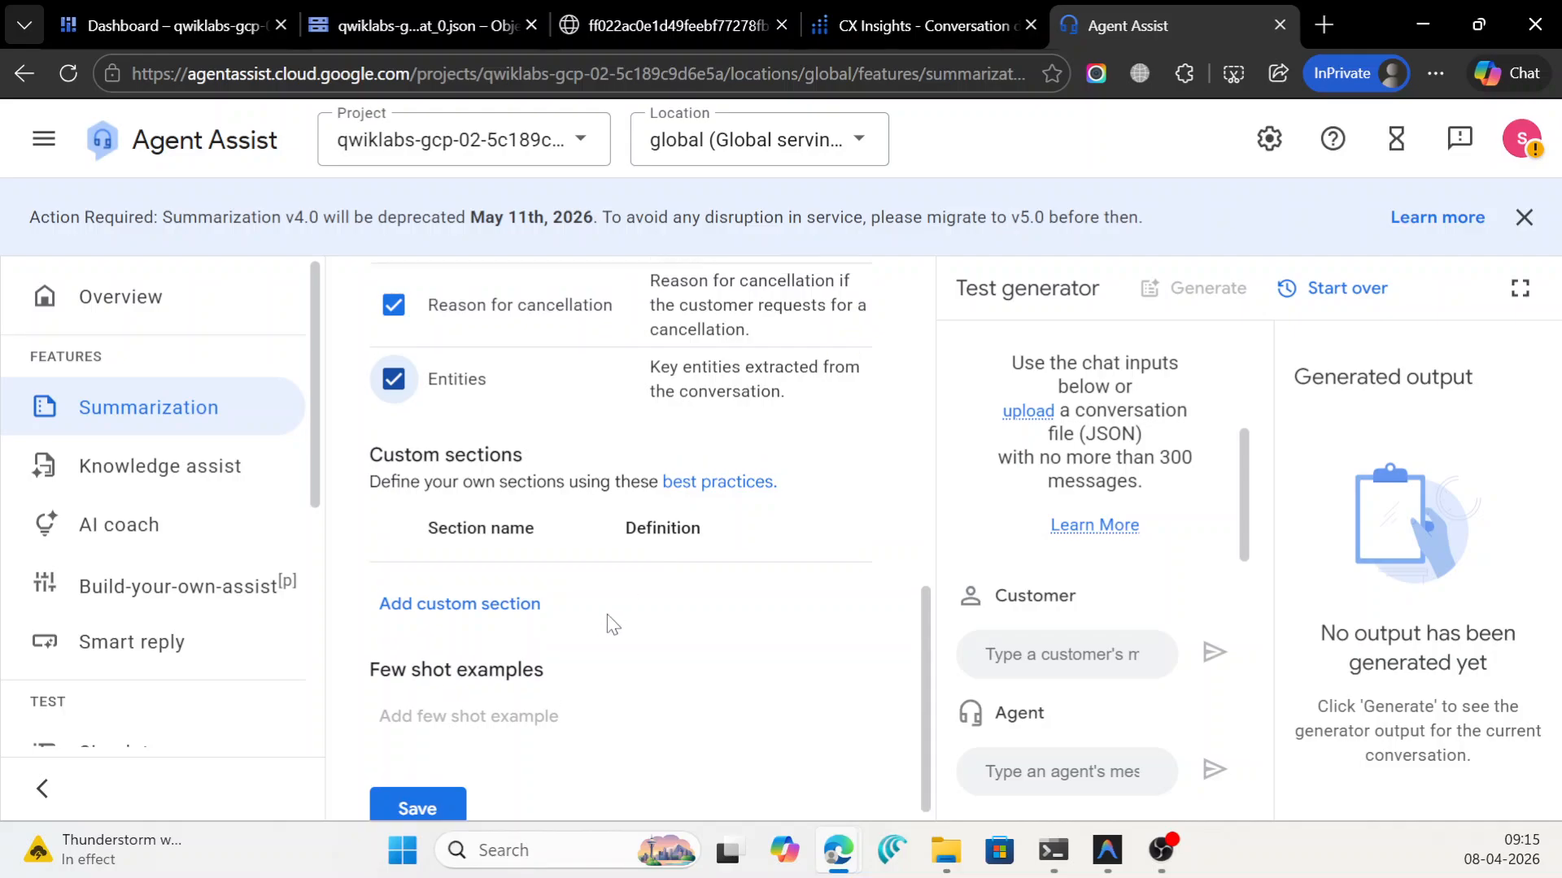
Review the Full-Summary-Generator form once more and save the generator without custom sections.
scroll(607, 613, "up", 10)
scroll(607, 613, "down", 10)
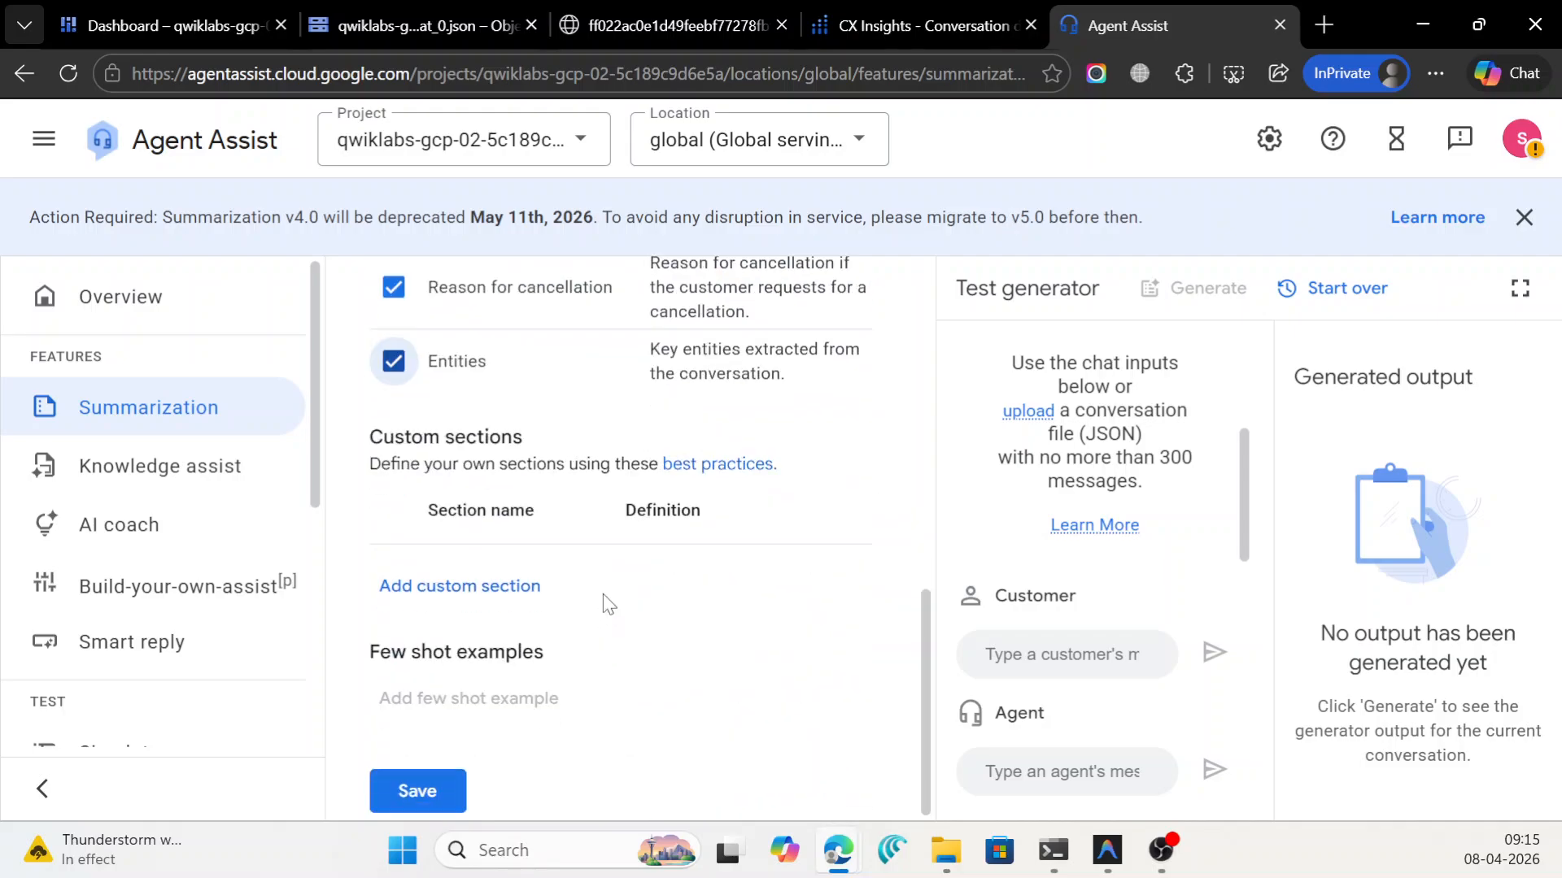
left_click(445, 801)
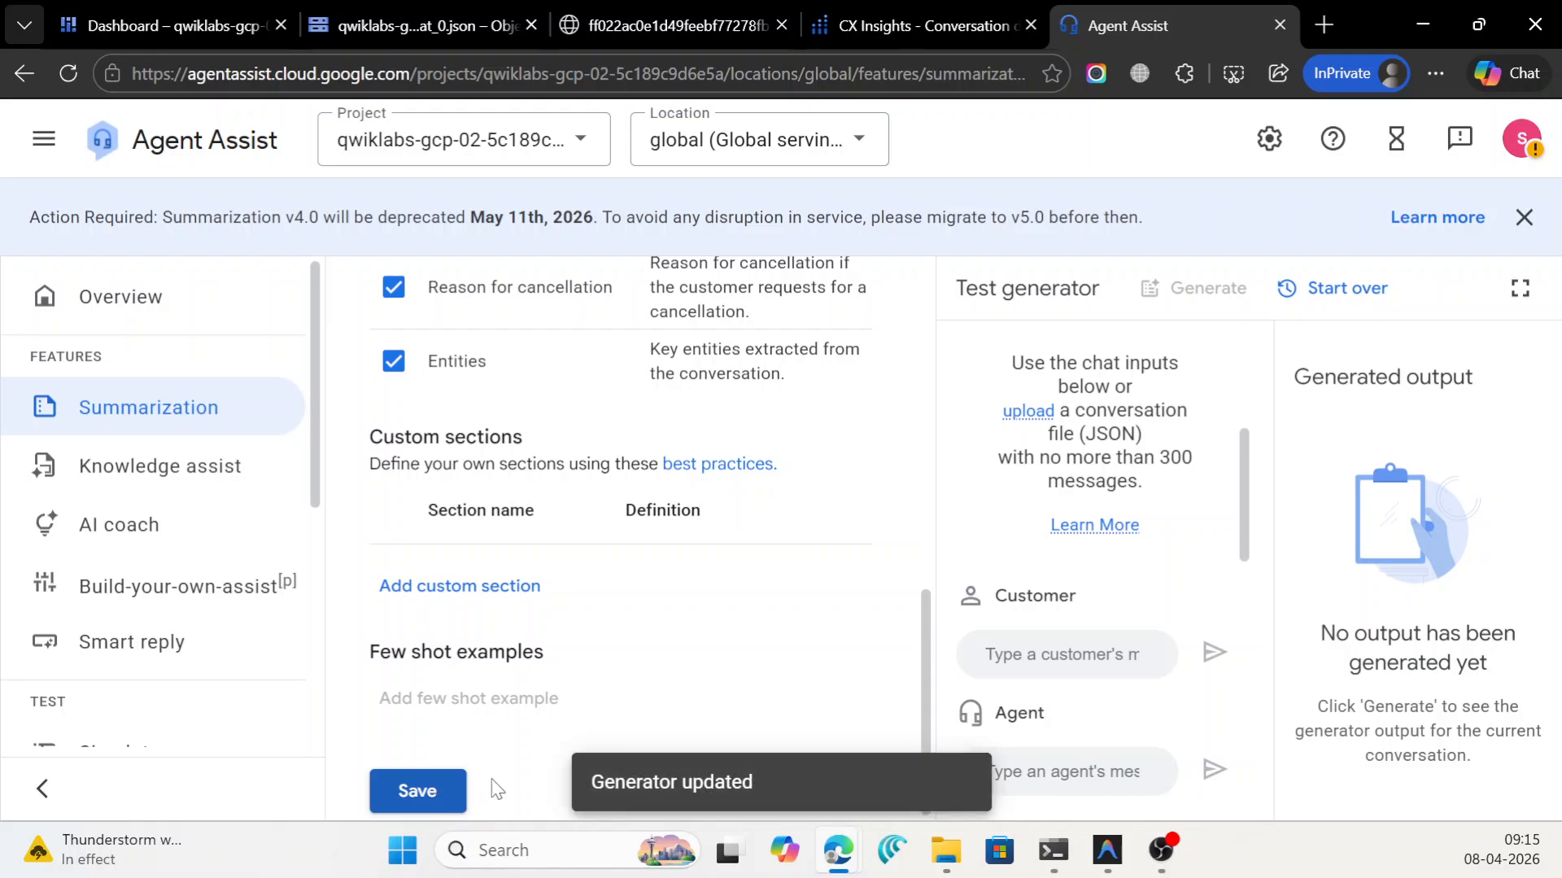
Leave the generator form and check the list of summarization generators for Full-Summary-Generator.
scroll(510, 549, "up", 10)
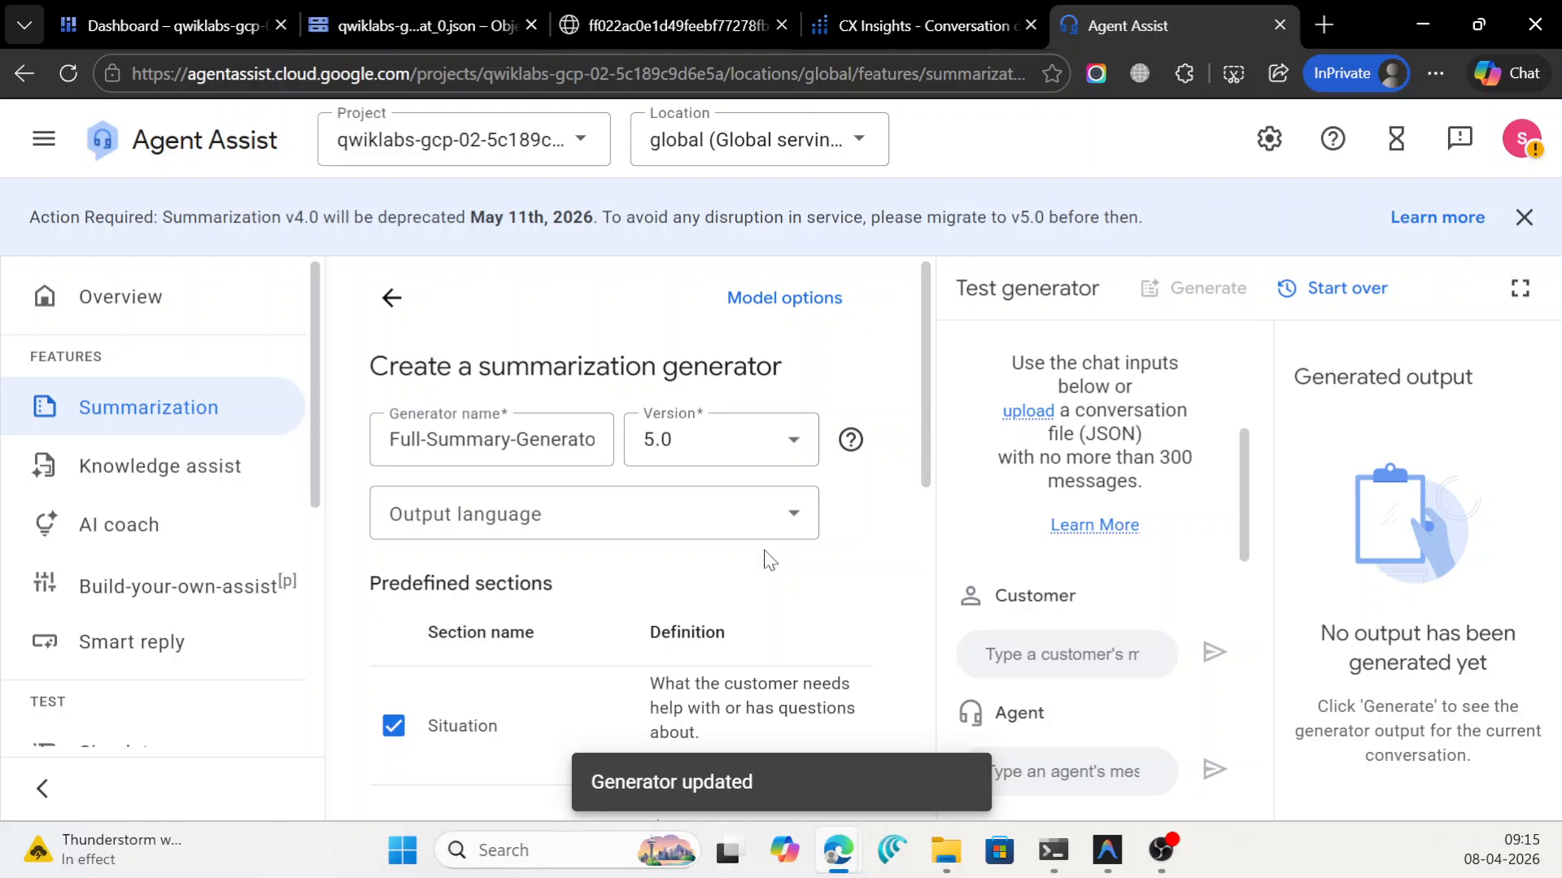
left_click(391, 298)
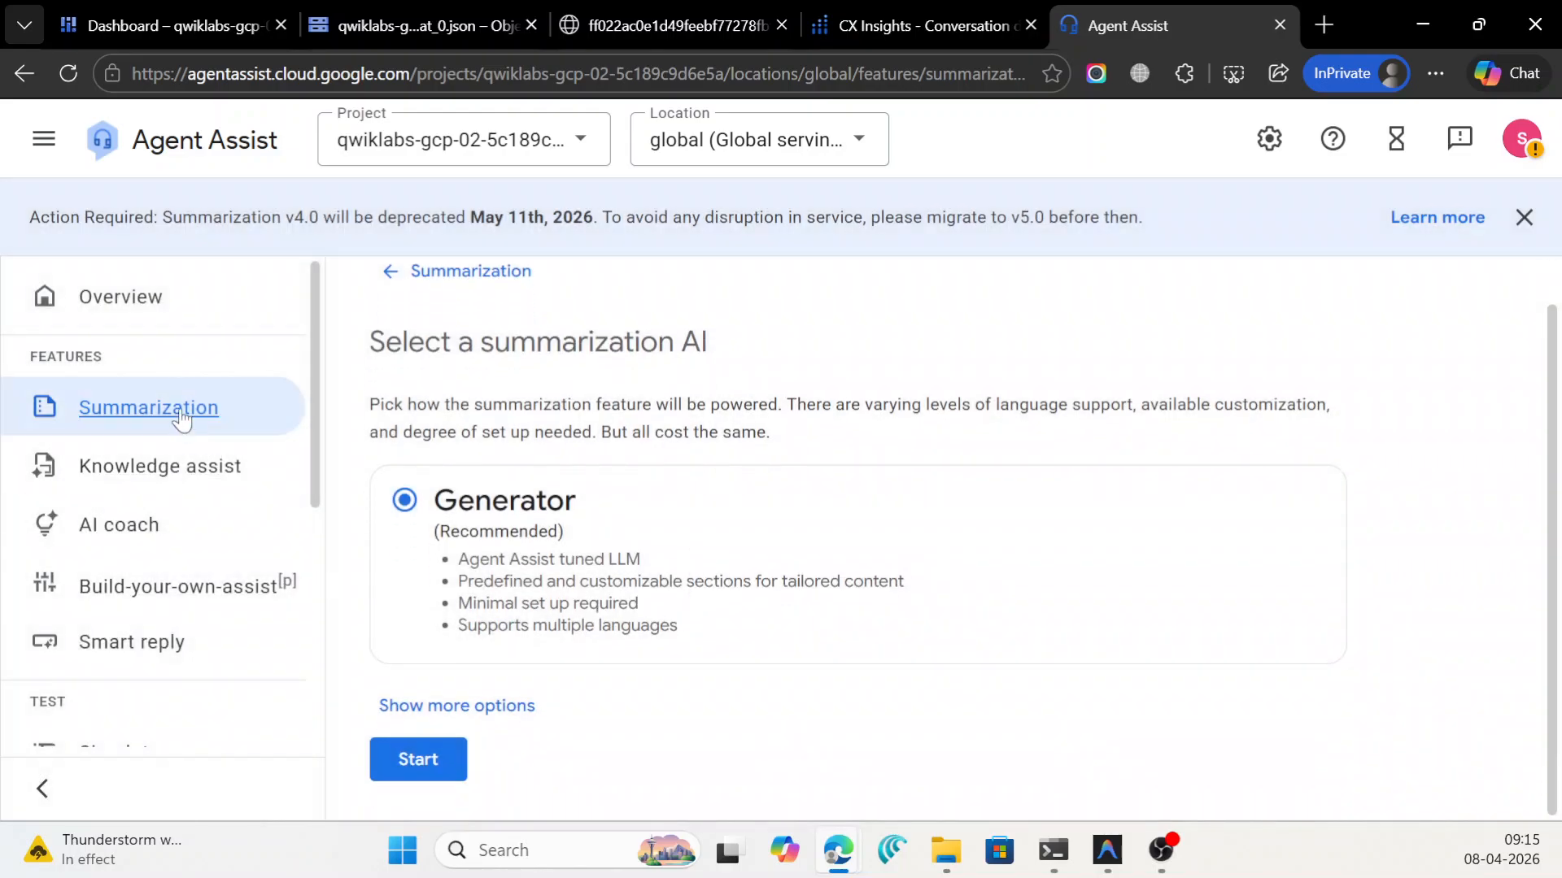
left_click(149, 407)
scroll(737, 667, "down", 1)
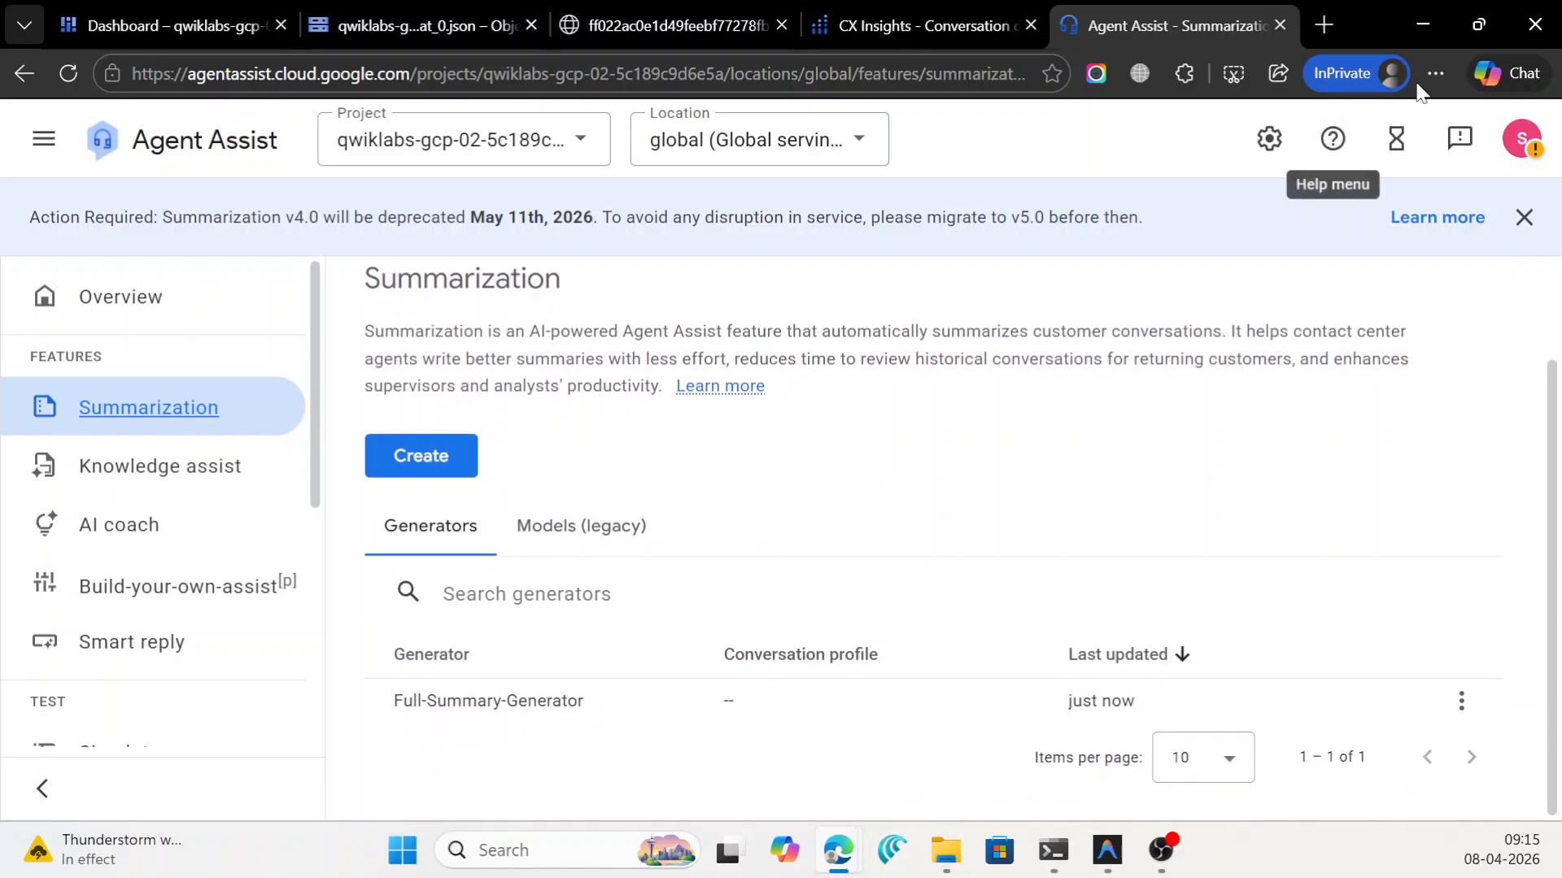
Minimize the Agent Assist window and clear the desktop by closing the Claude browser window and the Videos folder window.
left_click(1423, 23)
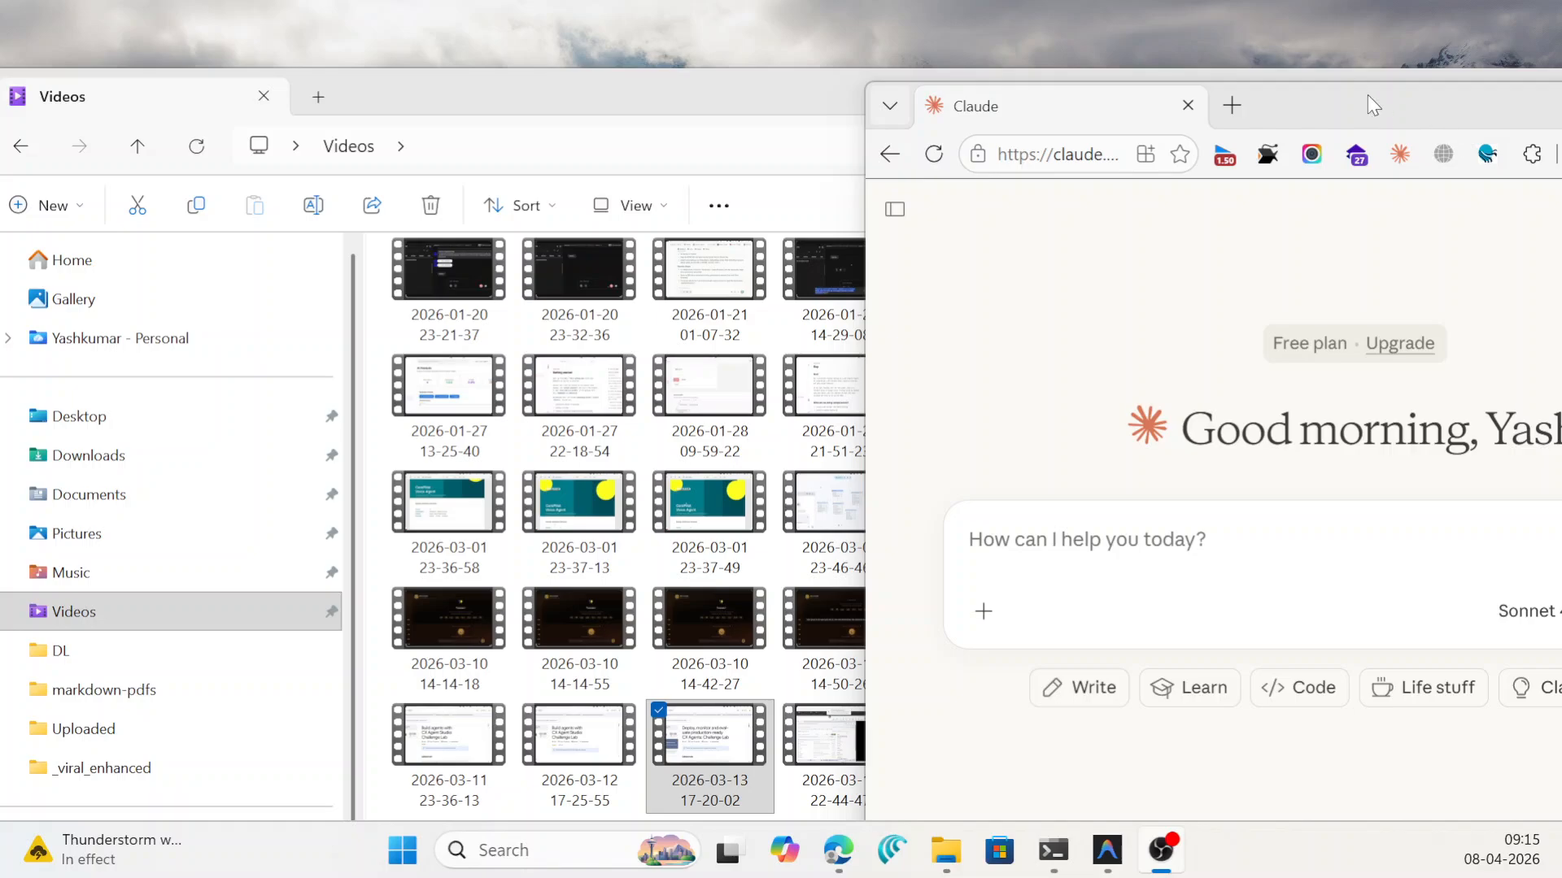
left_click_drag(1373, 105, 1557, 151)
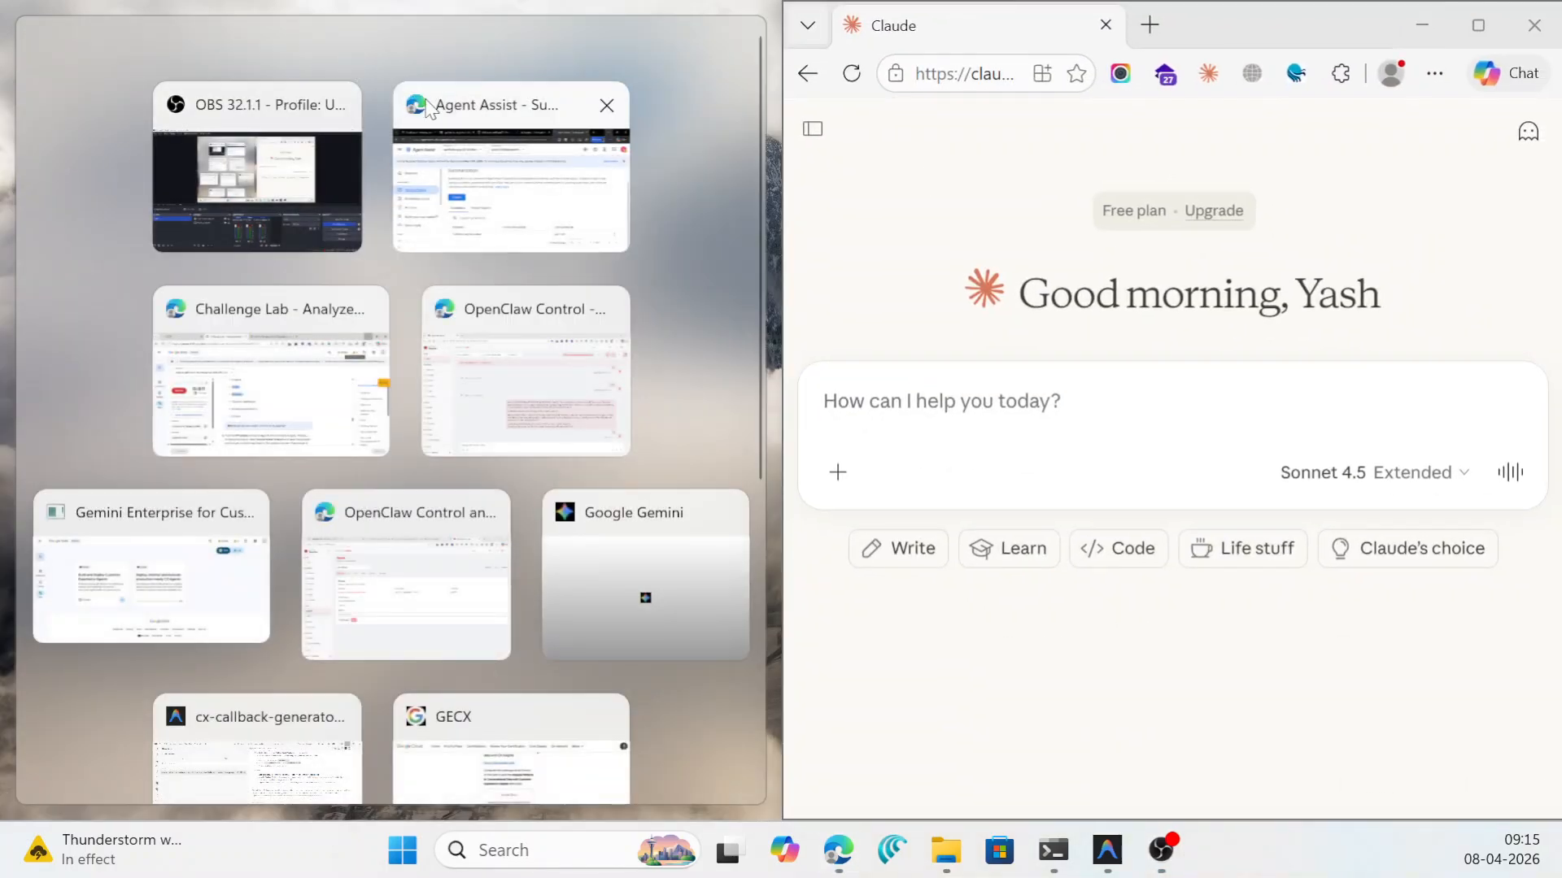
left_click(1106, 29)
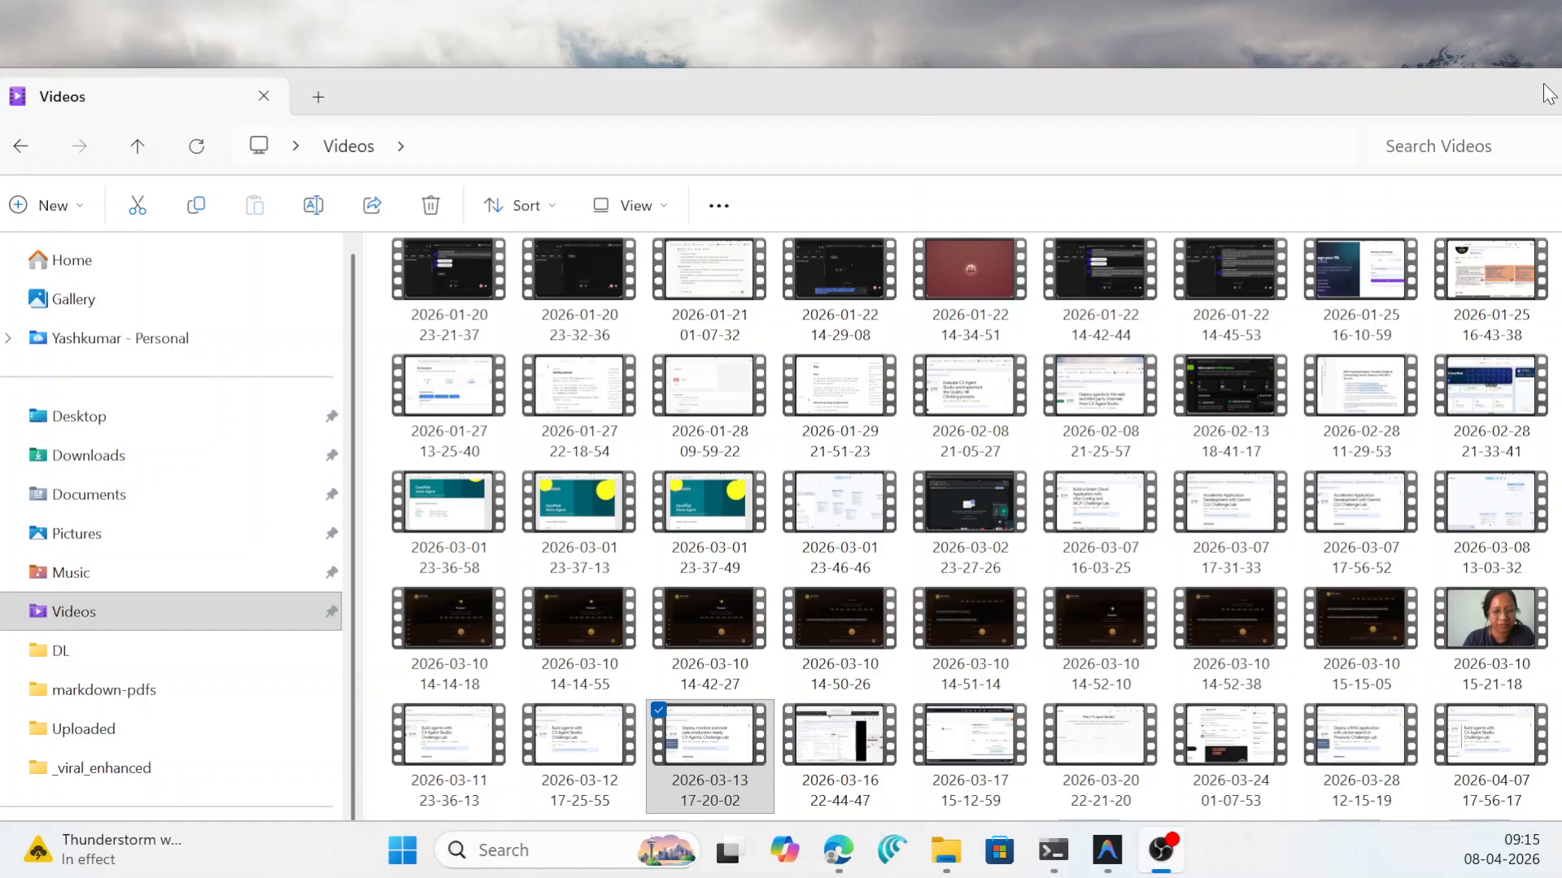
left_click_drag(1545, 86, 2, 139)
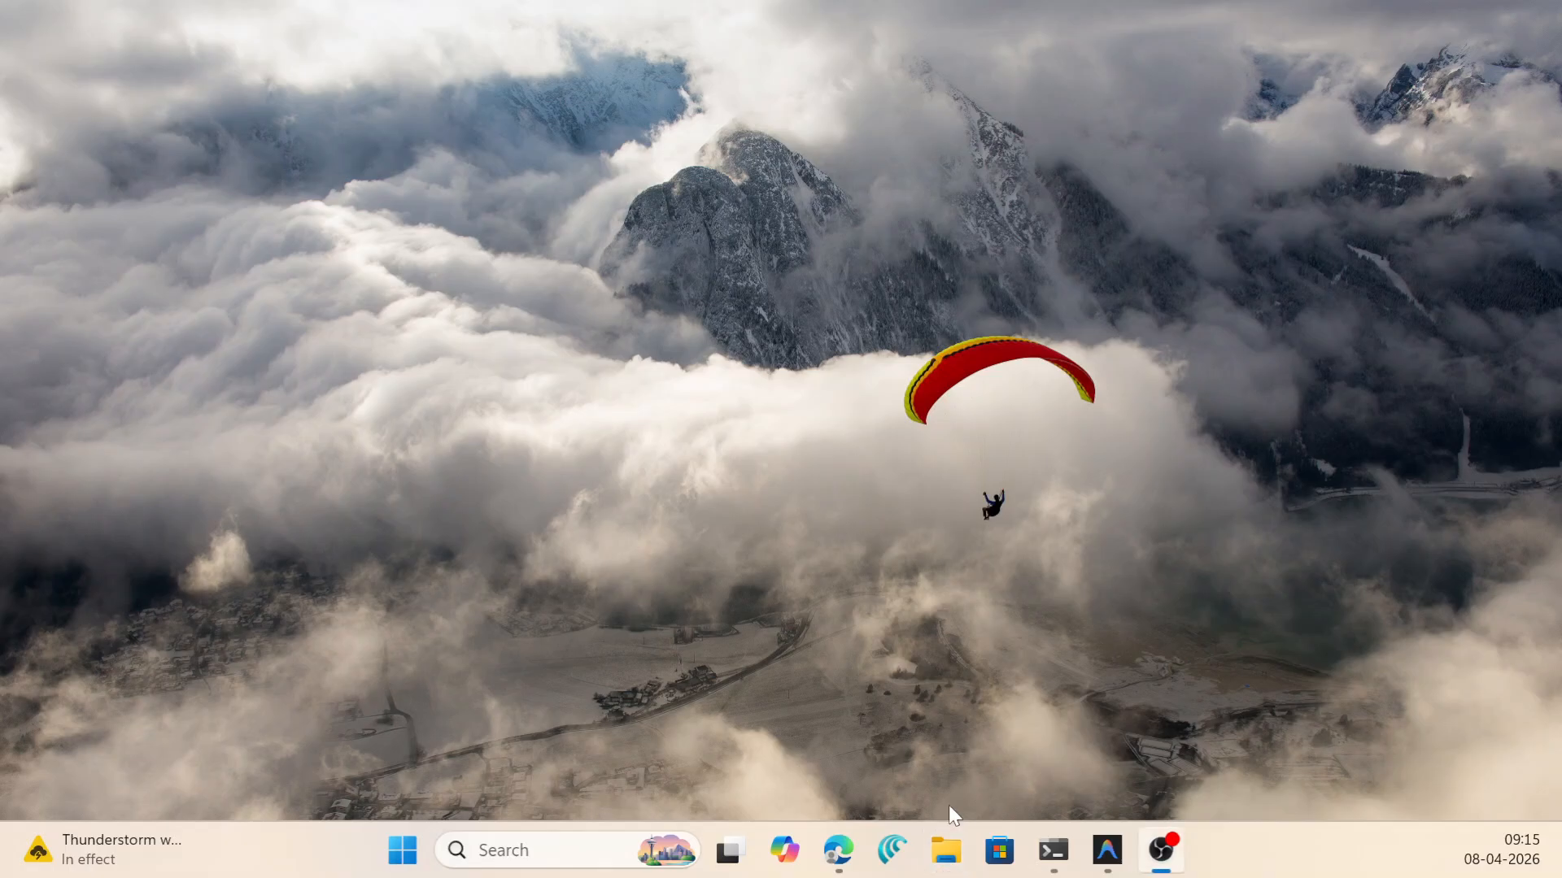
mouse_move(832, 852)
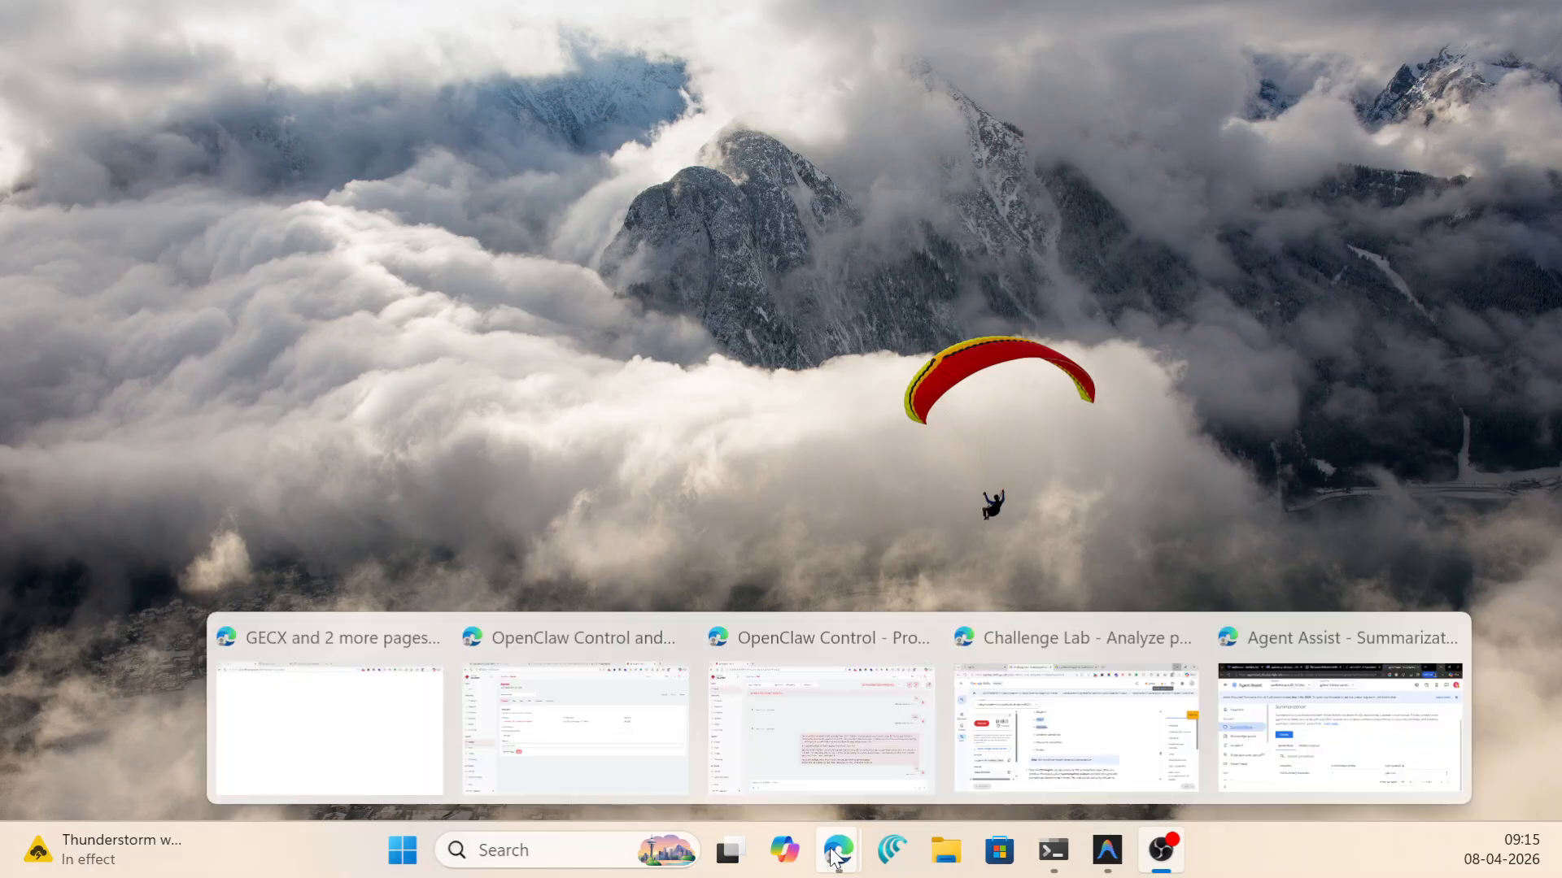
left_click(1319, 737)
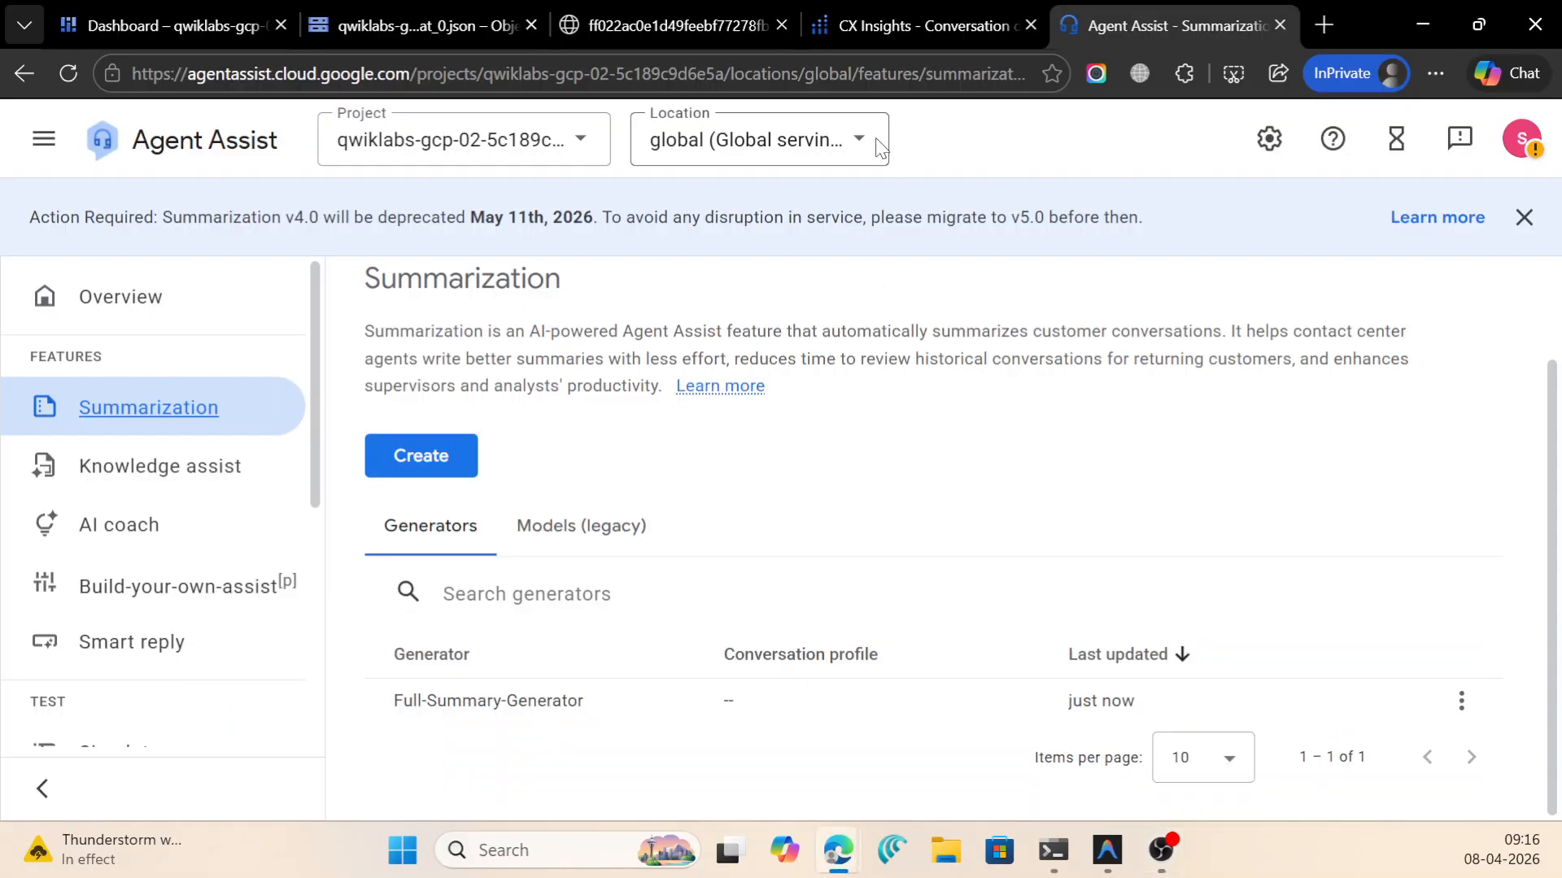
left_click(1422, 25)
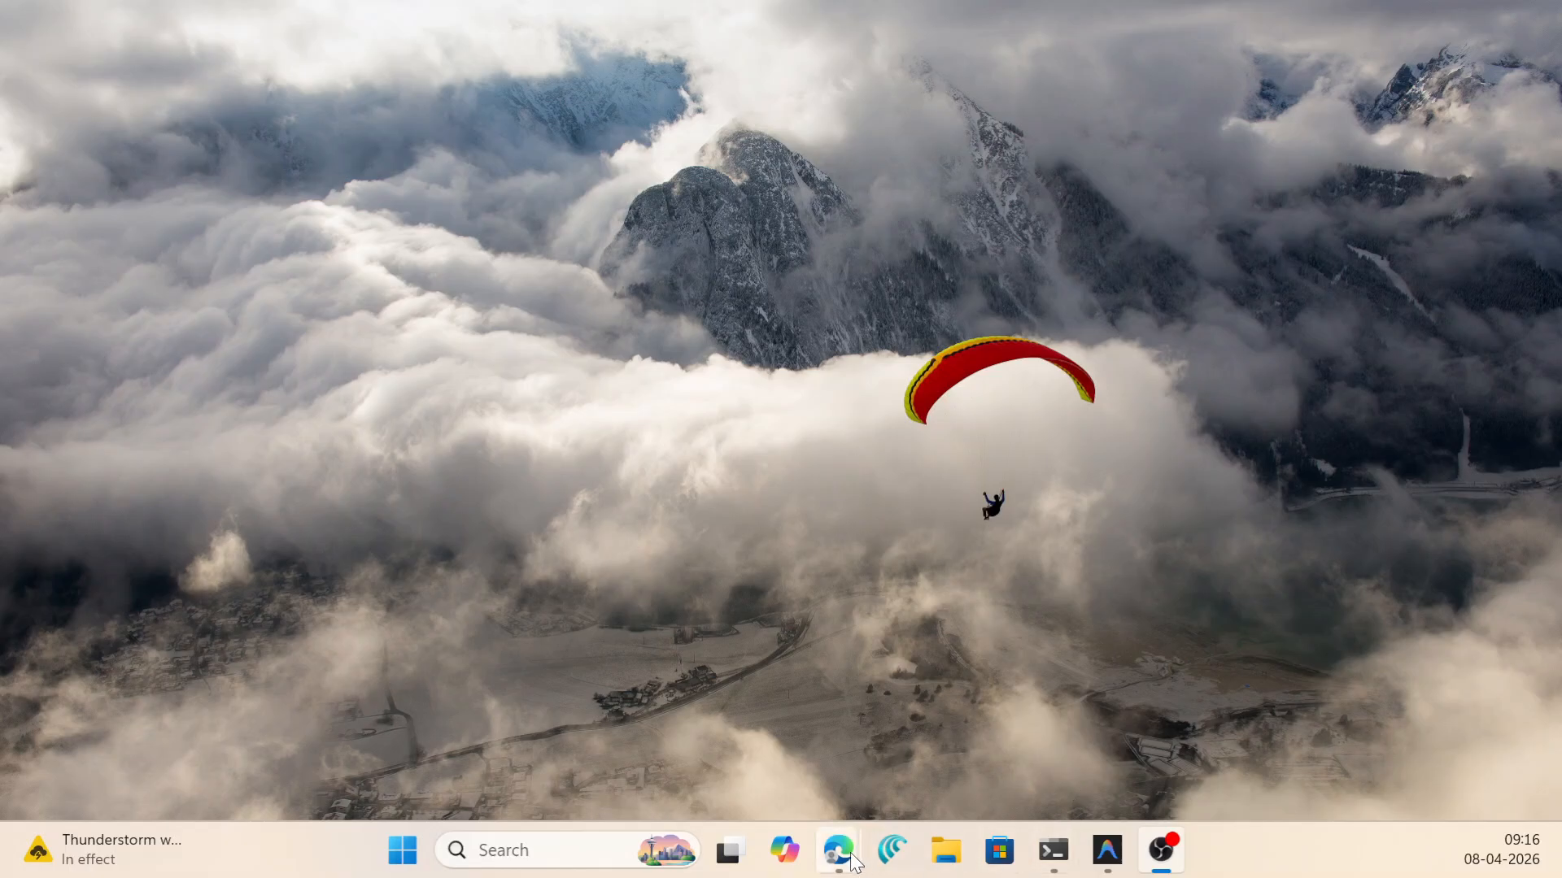
Switch to the challenge lab instructions and check the progress of the objective Configure Agent Assist for Summarization.
mouse_move(853, 862)
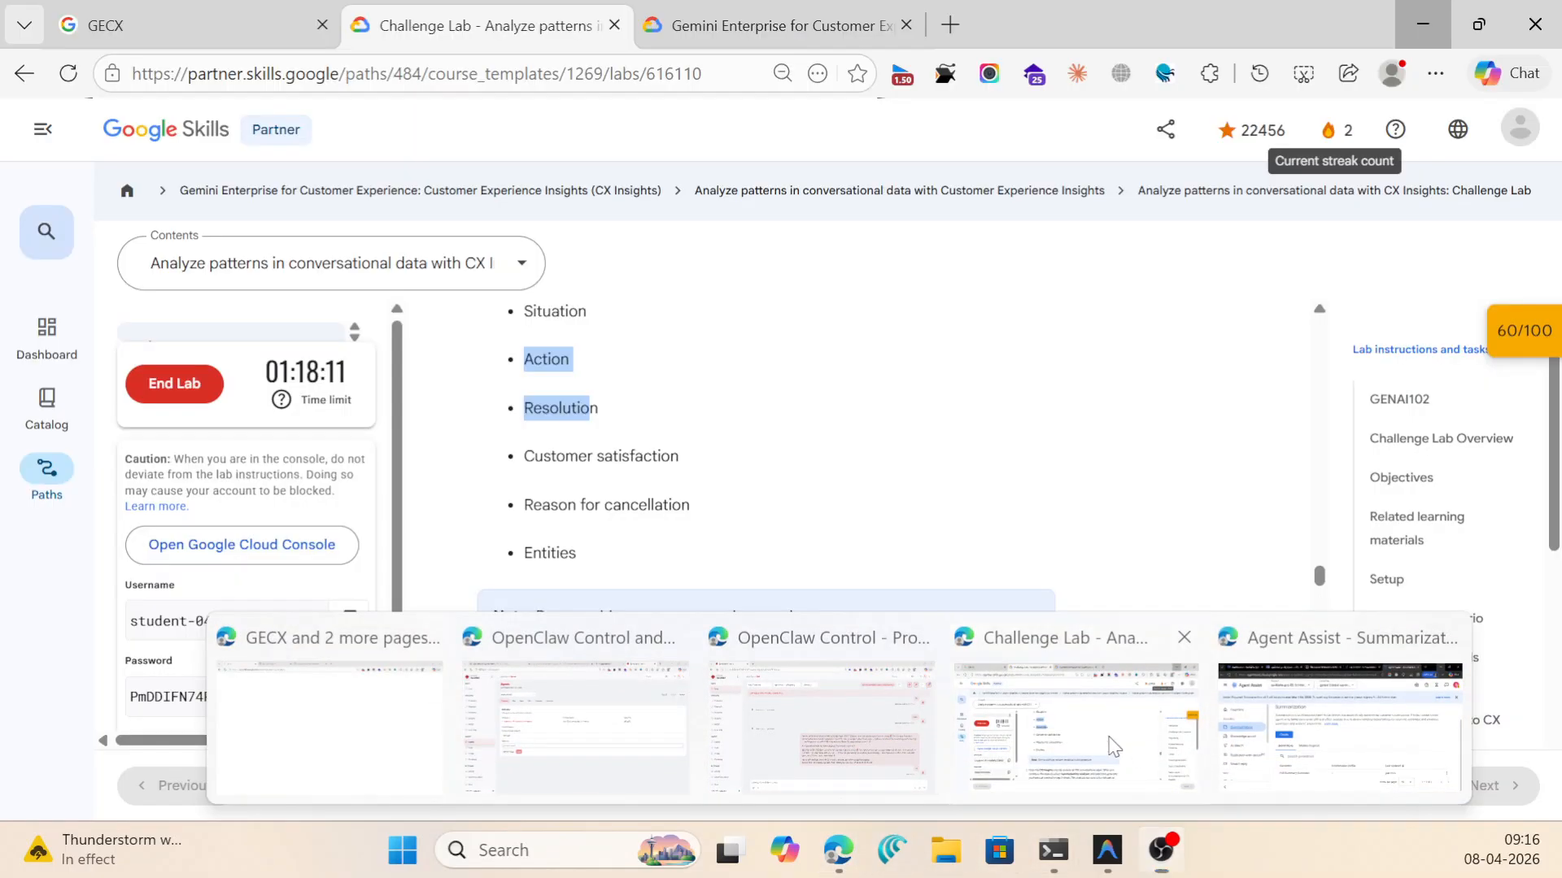
left_click(1115, 747)
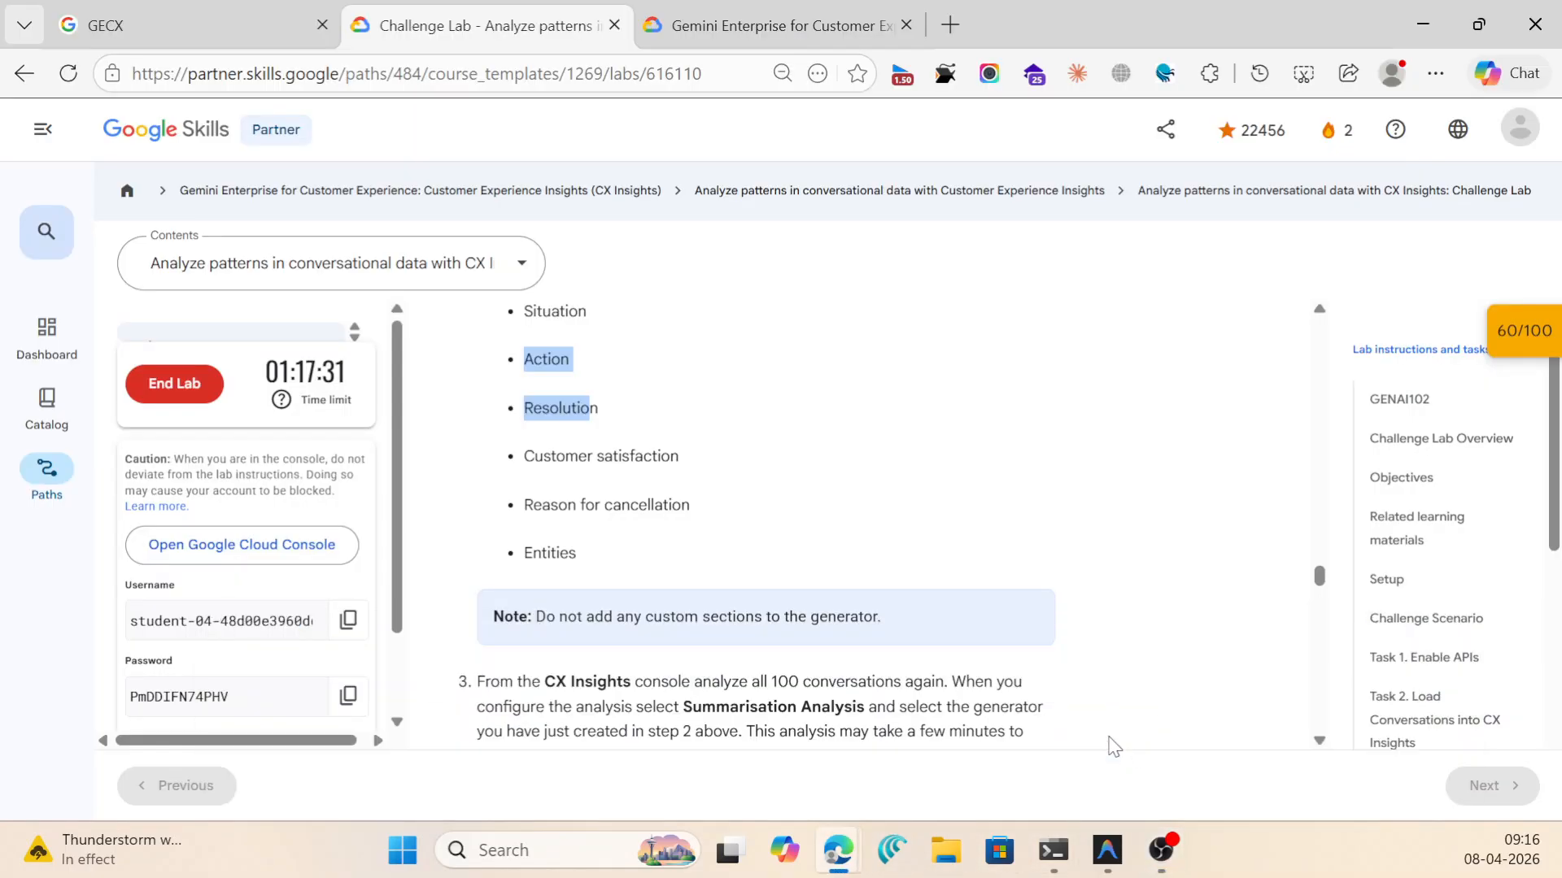
scroll(875, 556, "down", 5)
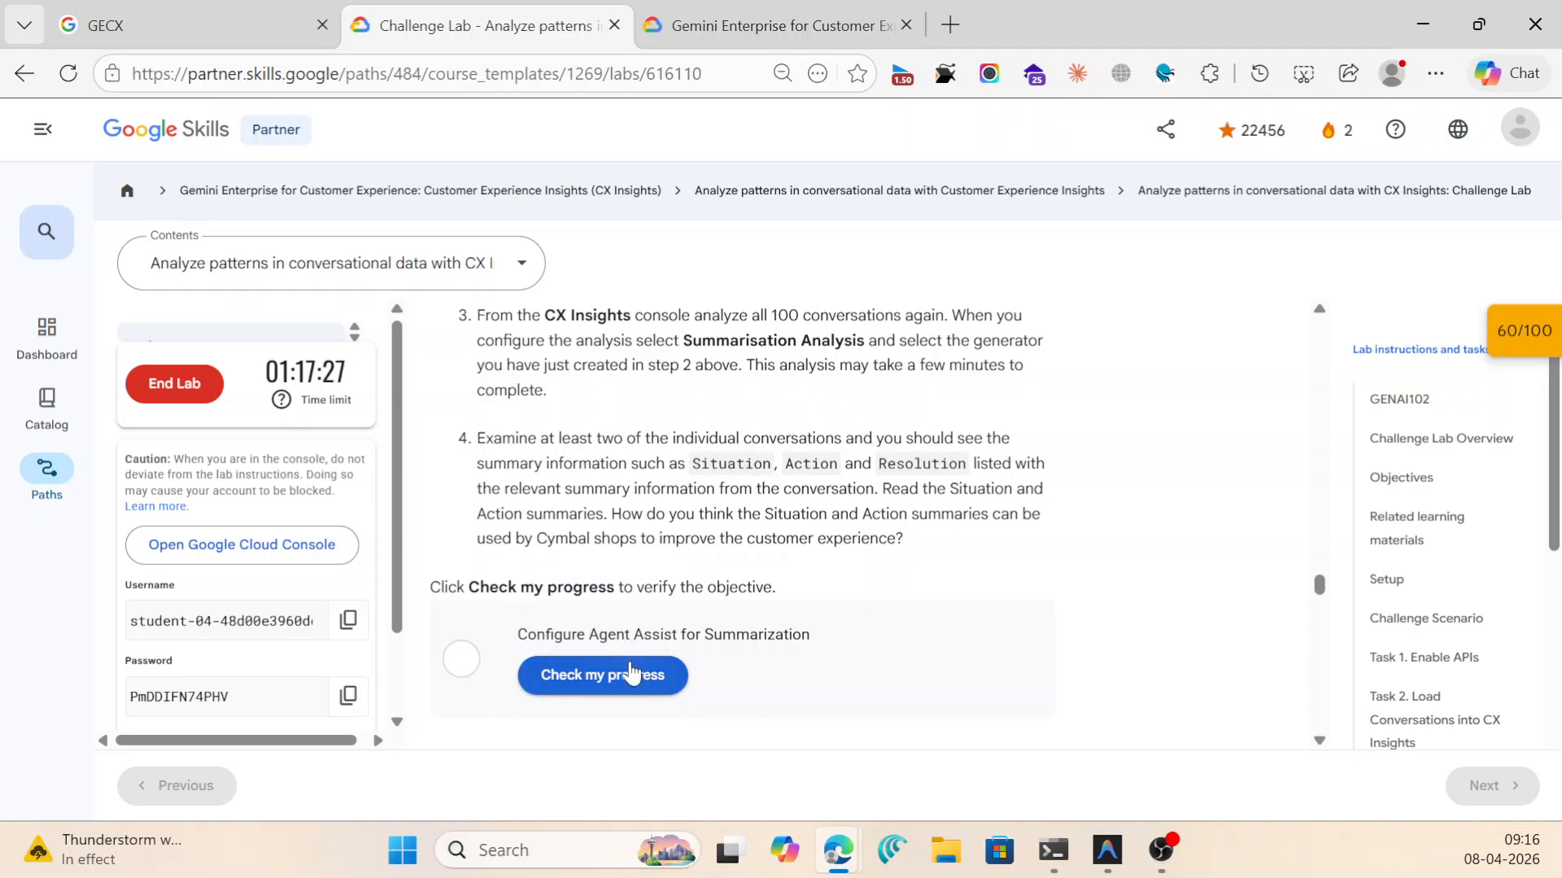
left_click(640, 677)
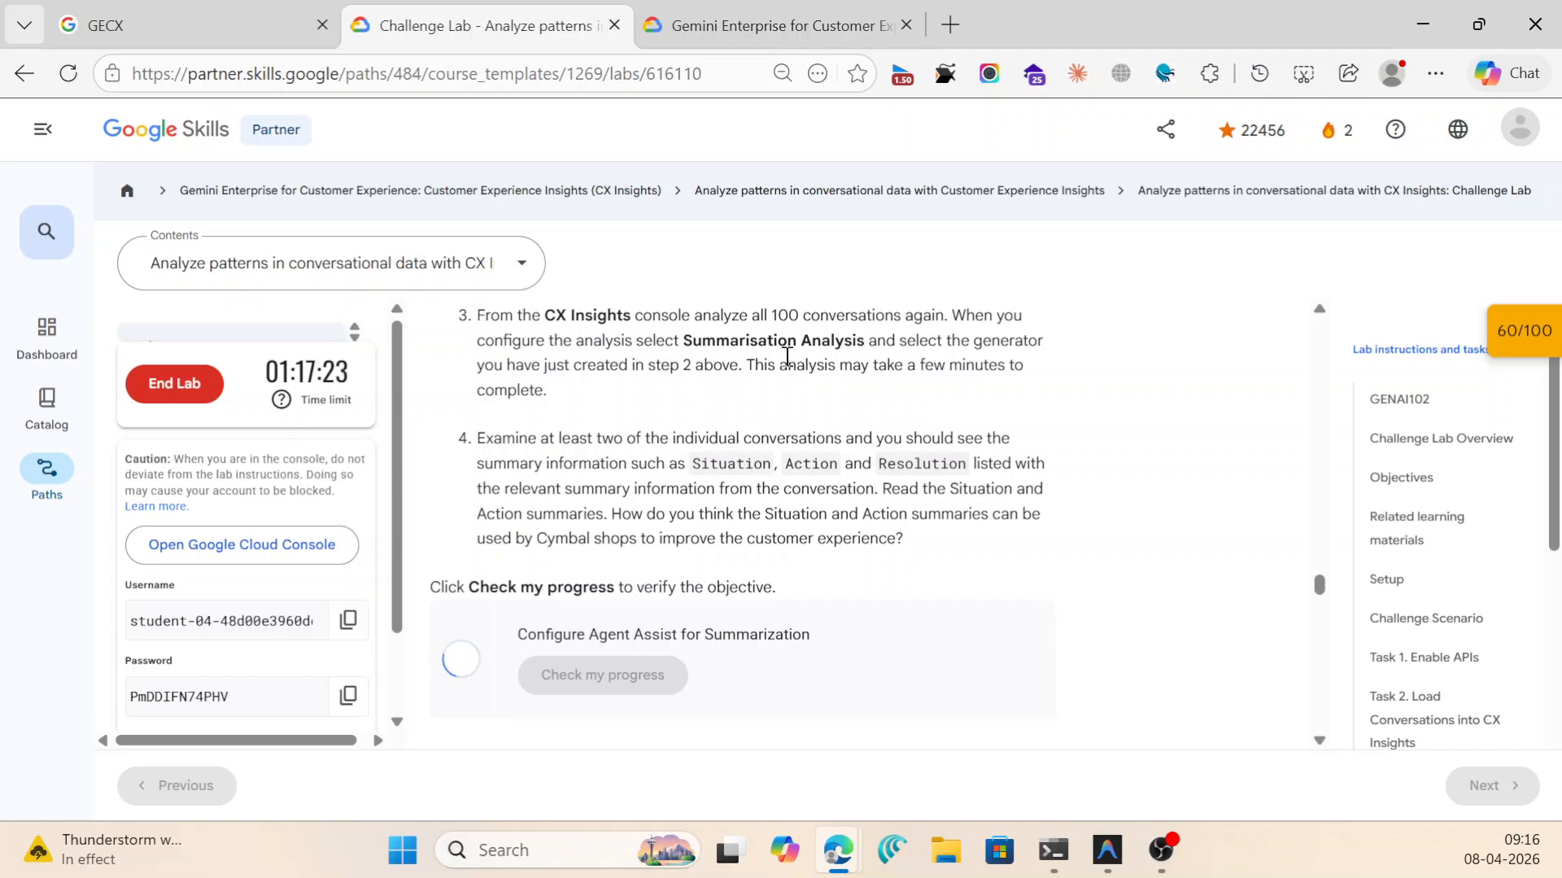
mouse_move(838, 850)
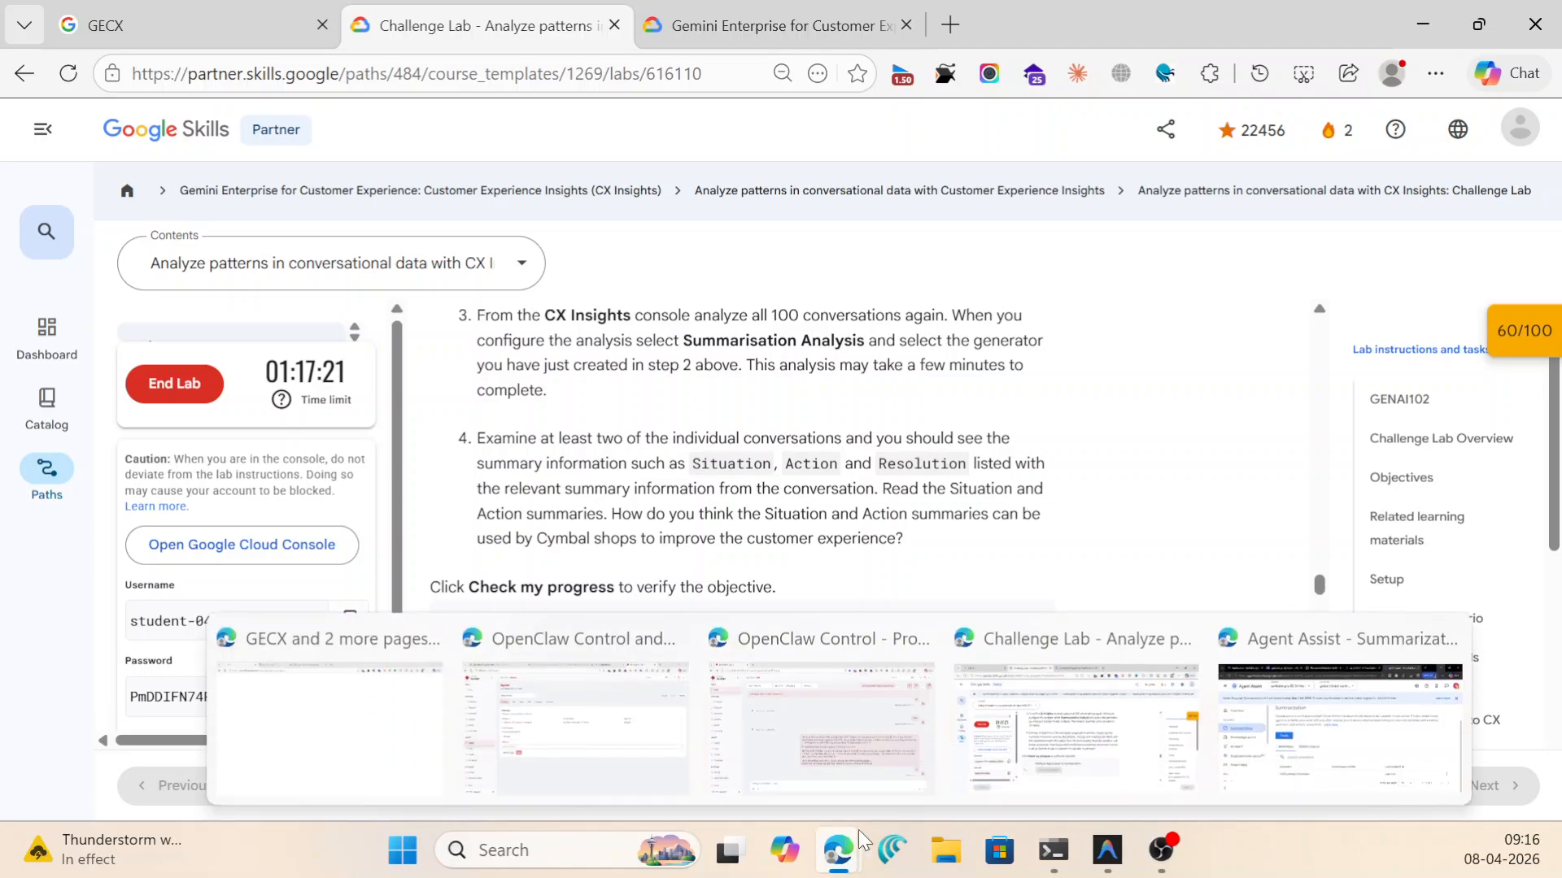
Switch to the Conversational Insights page and return from the conversation details to the conversation history in the Conversation hub.
mouse_move(1252, 747)
left_click(850, 25)
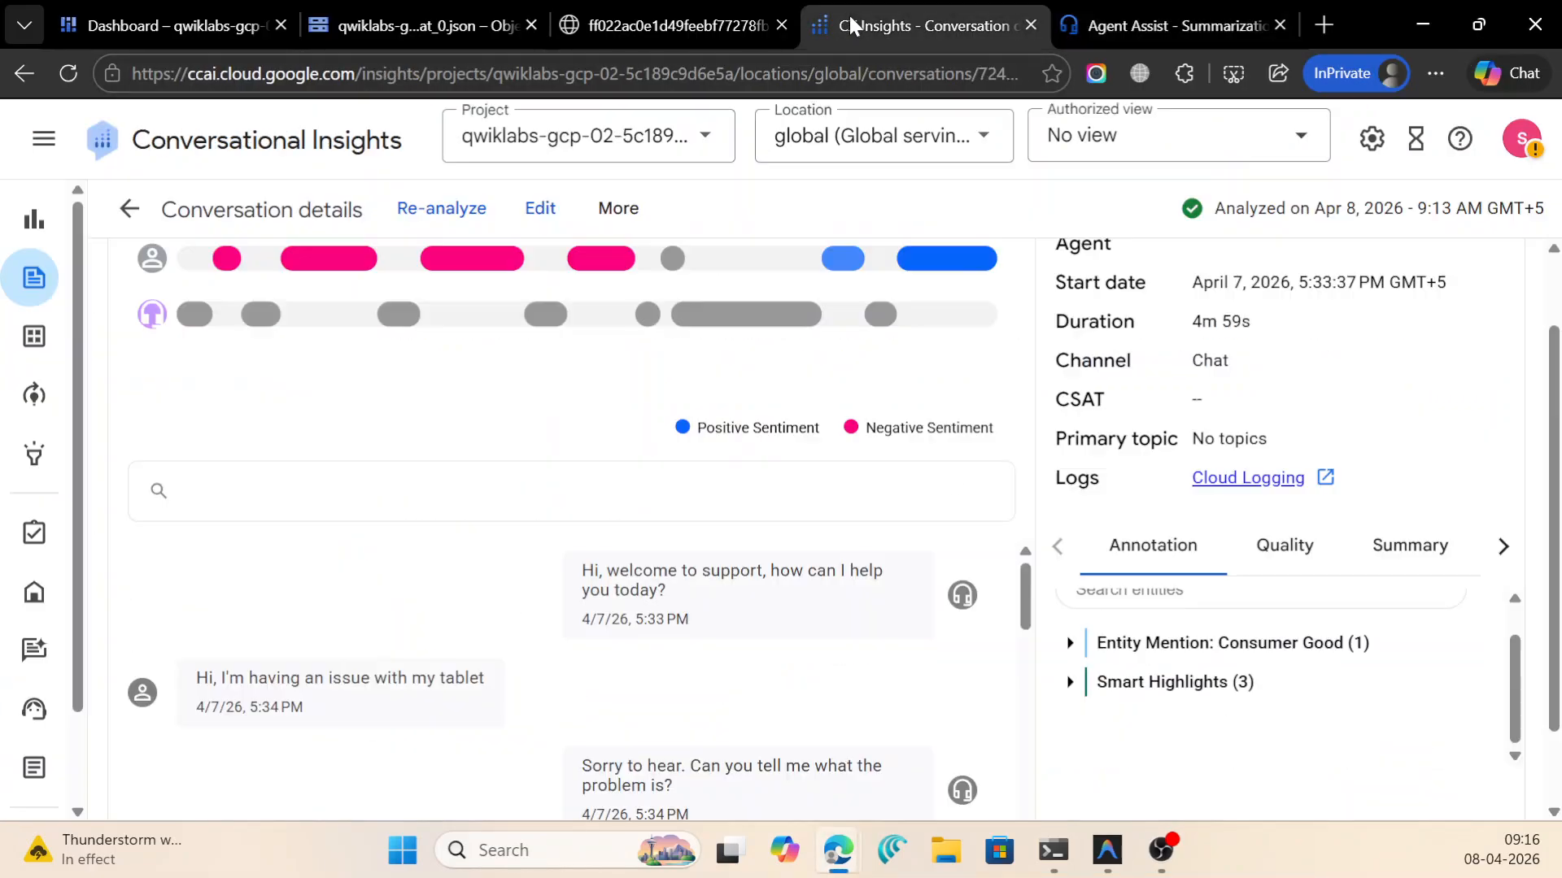
scroll(537, 382, "up", 1)
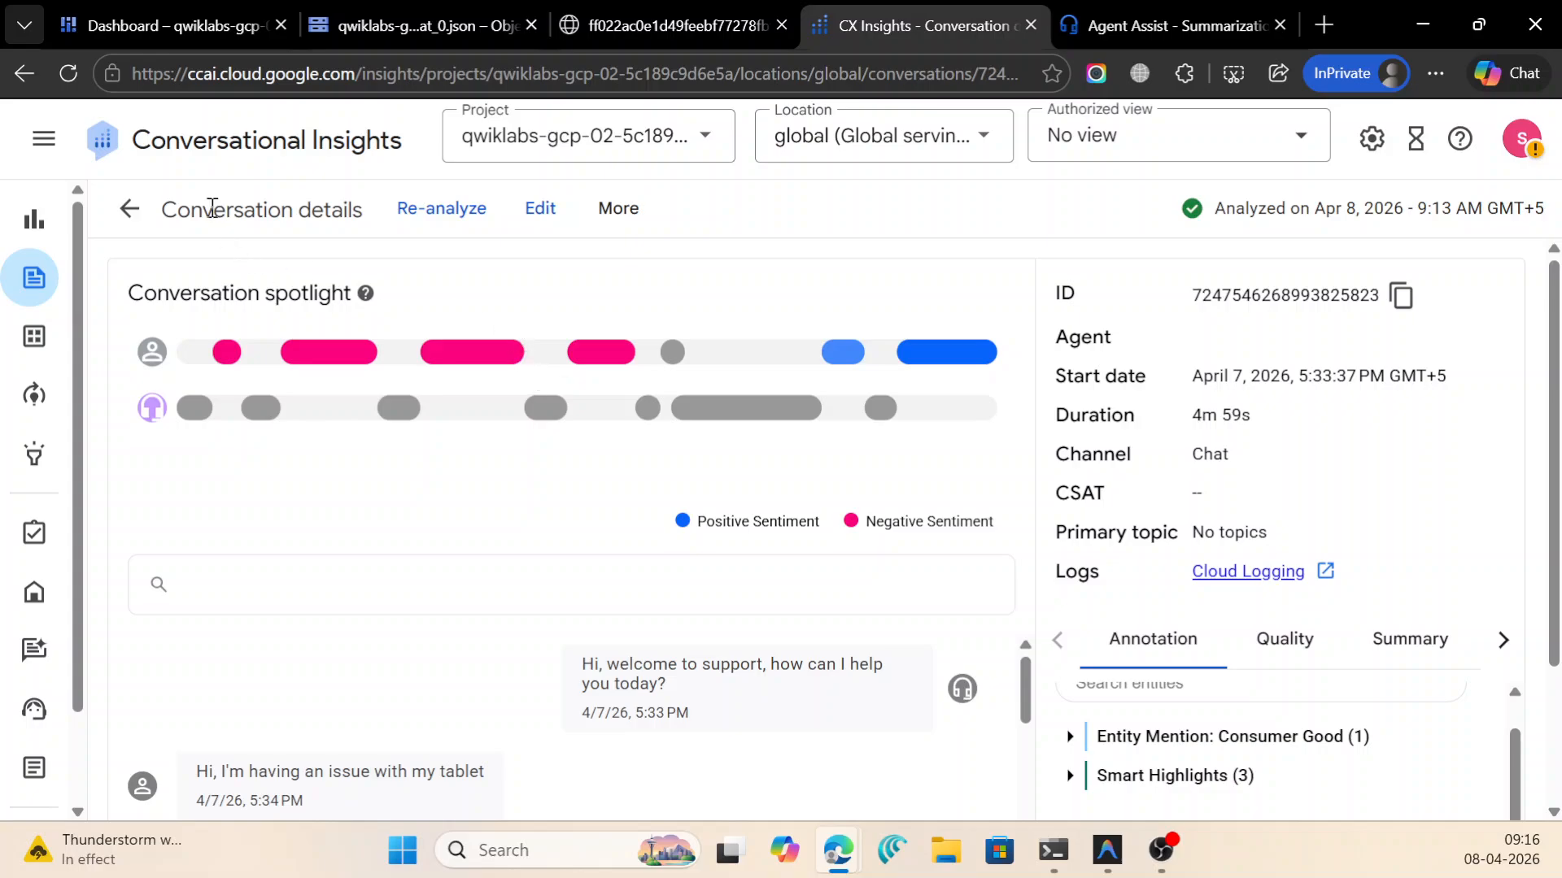
left_click(129, 208)
scroll(944, 627, "down", 3)
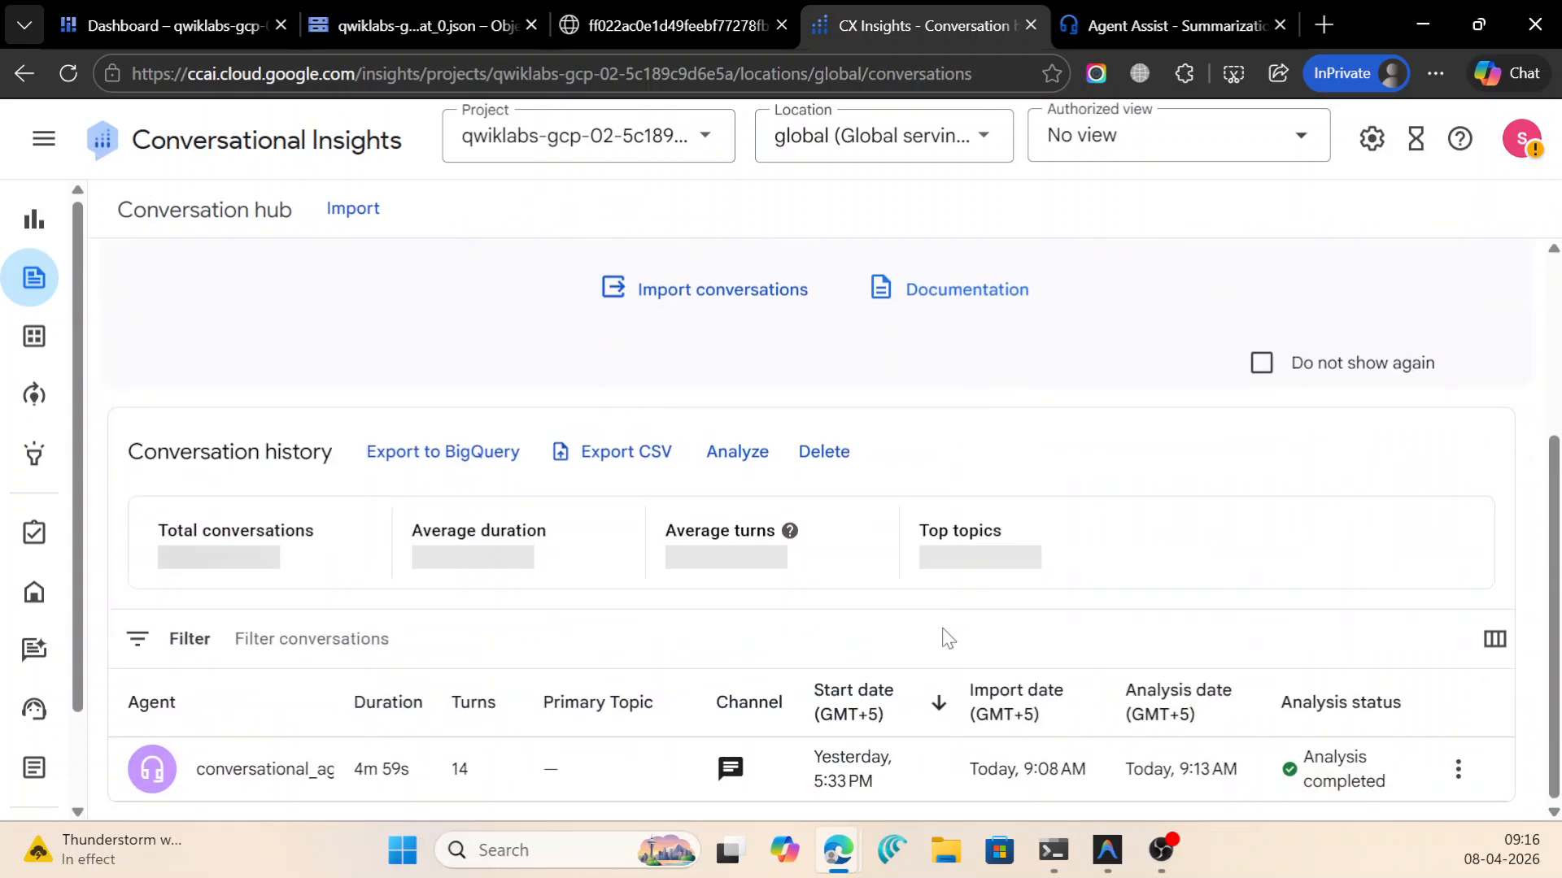
Run a Summarization analysis on the conversations in the hub, using Full-Summary-Generator as the generator.
left_click(737, 451)
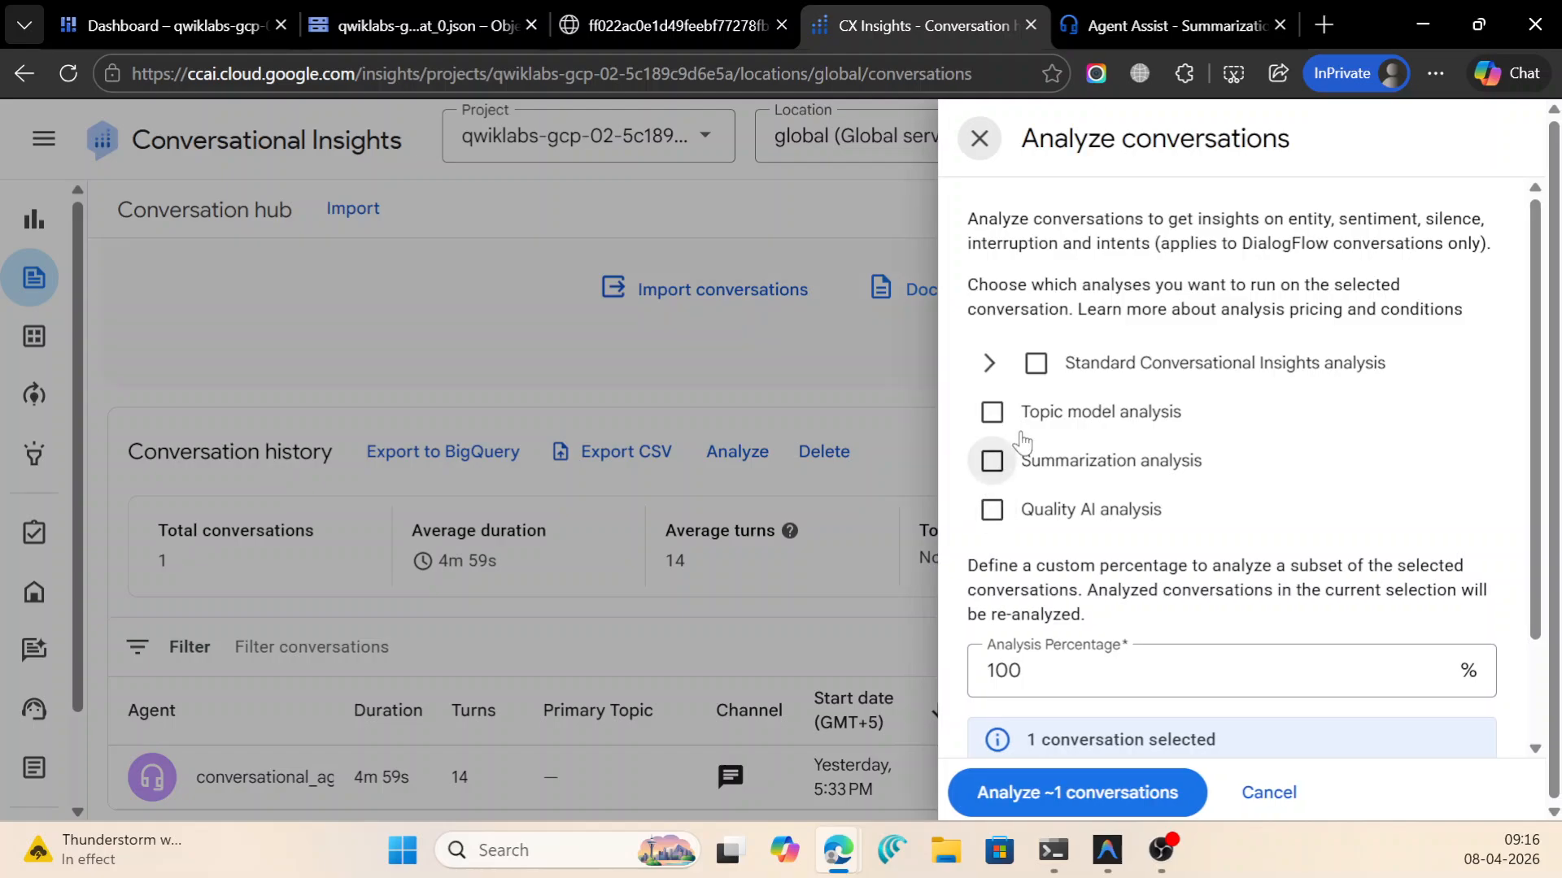
left_click(992, 460)
scroll(1166, 529, "down", 1)
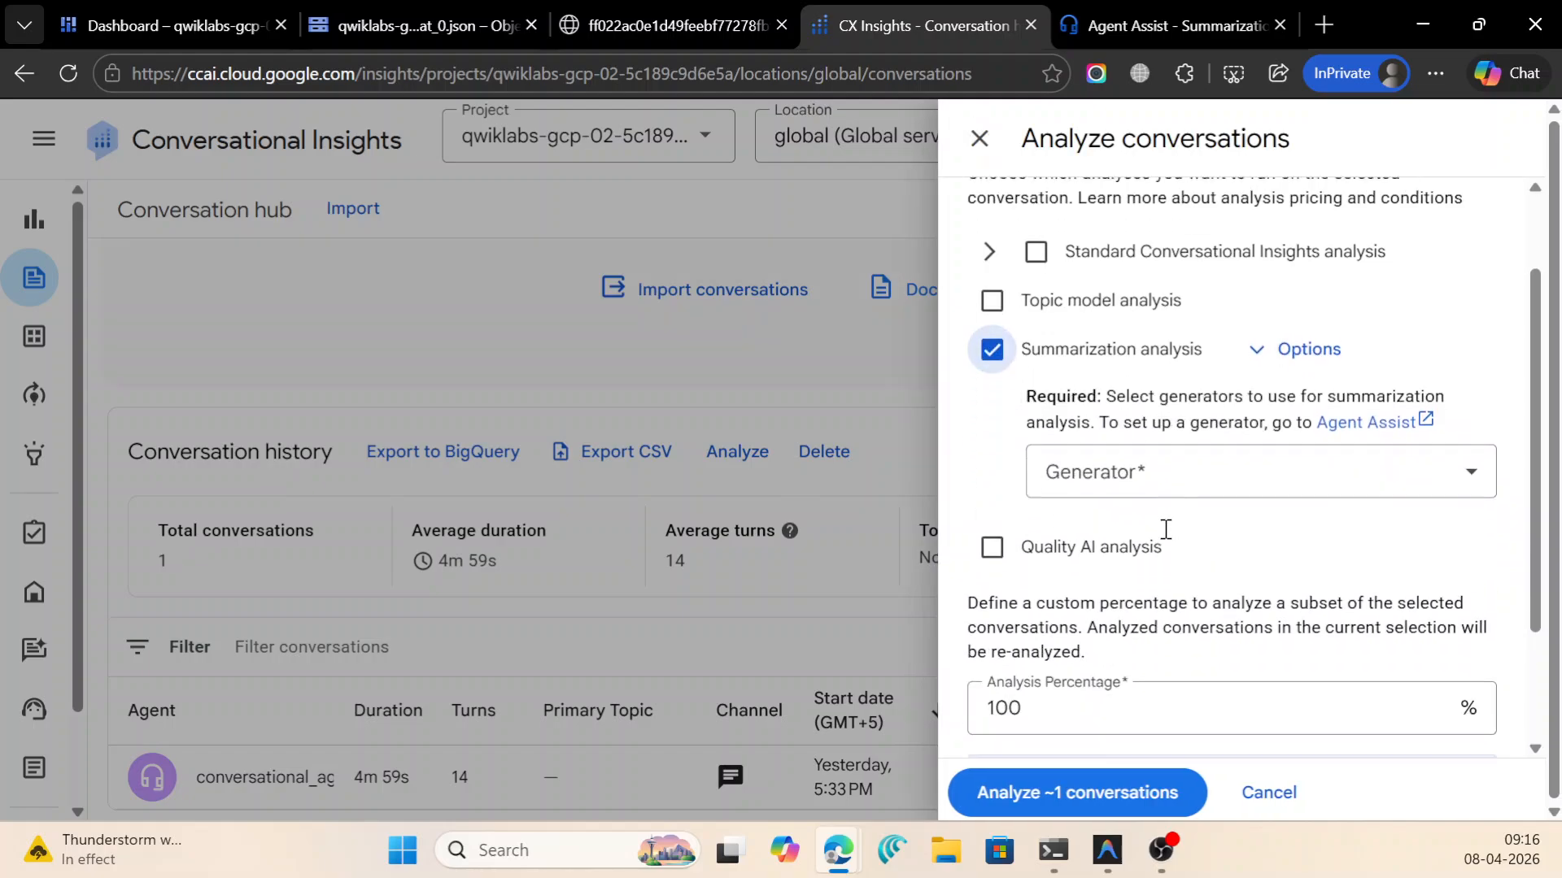
scroll(1165, 529, "down", 1)
left_click(1171, 340)
left_click(1176, 400)
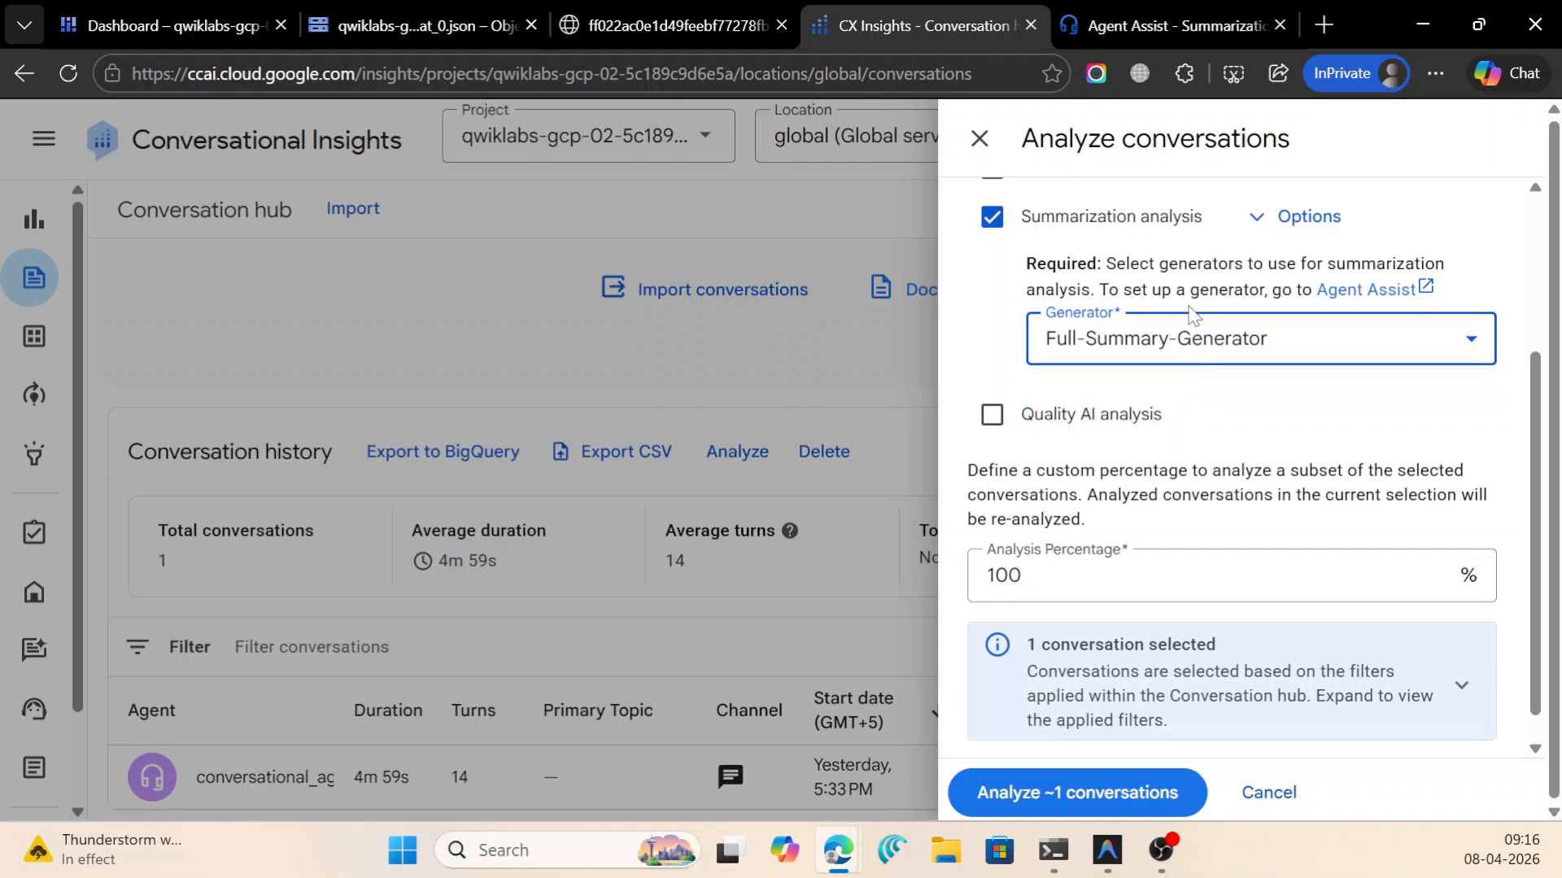
scroll(1167, 732, "down", 1)
left_click(1163, 774)
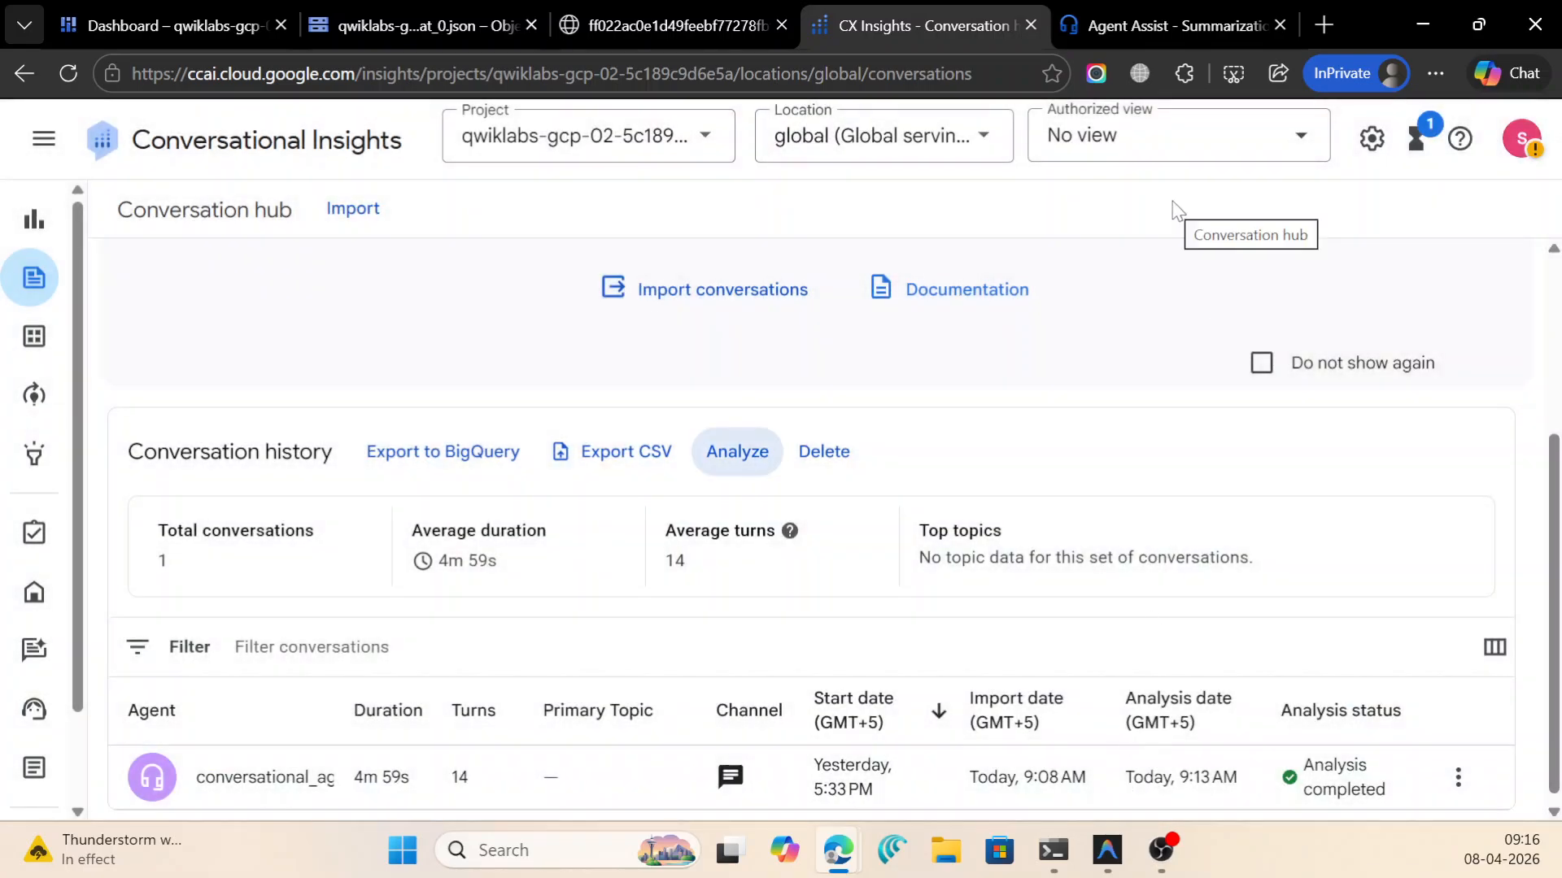
Return to the lab instructions and check the progress of Configure Agent Assist for Summarization, both in the task and in the checkpoints list.
left_click(1411, 29)
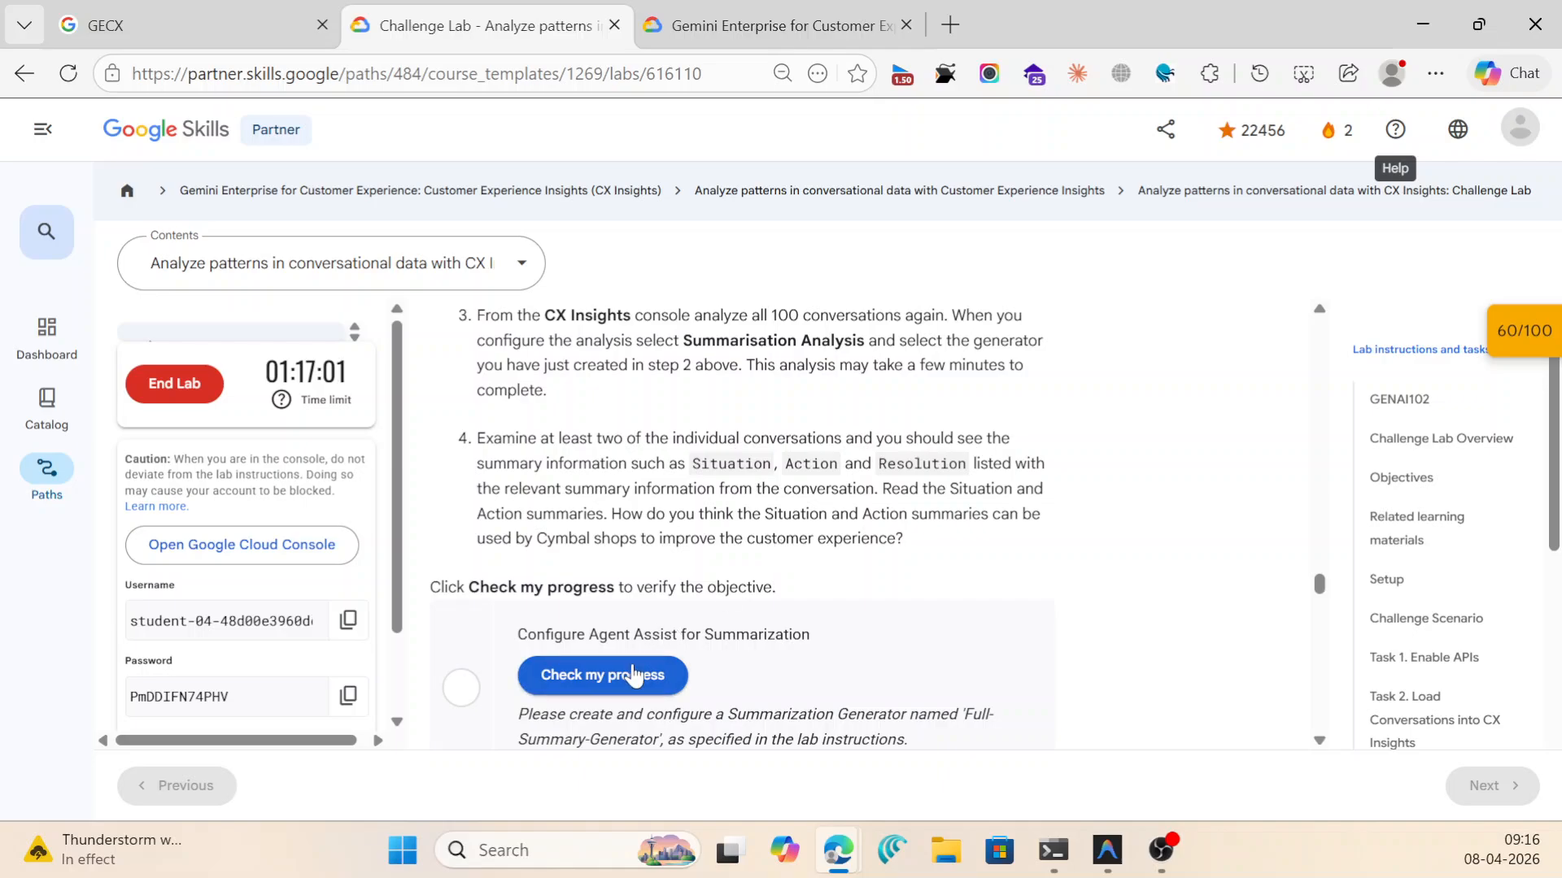
left_click(634, 681)
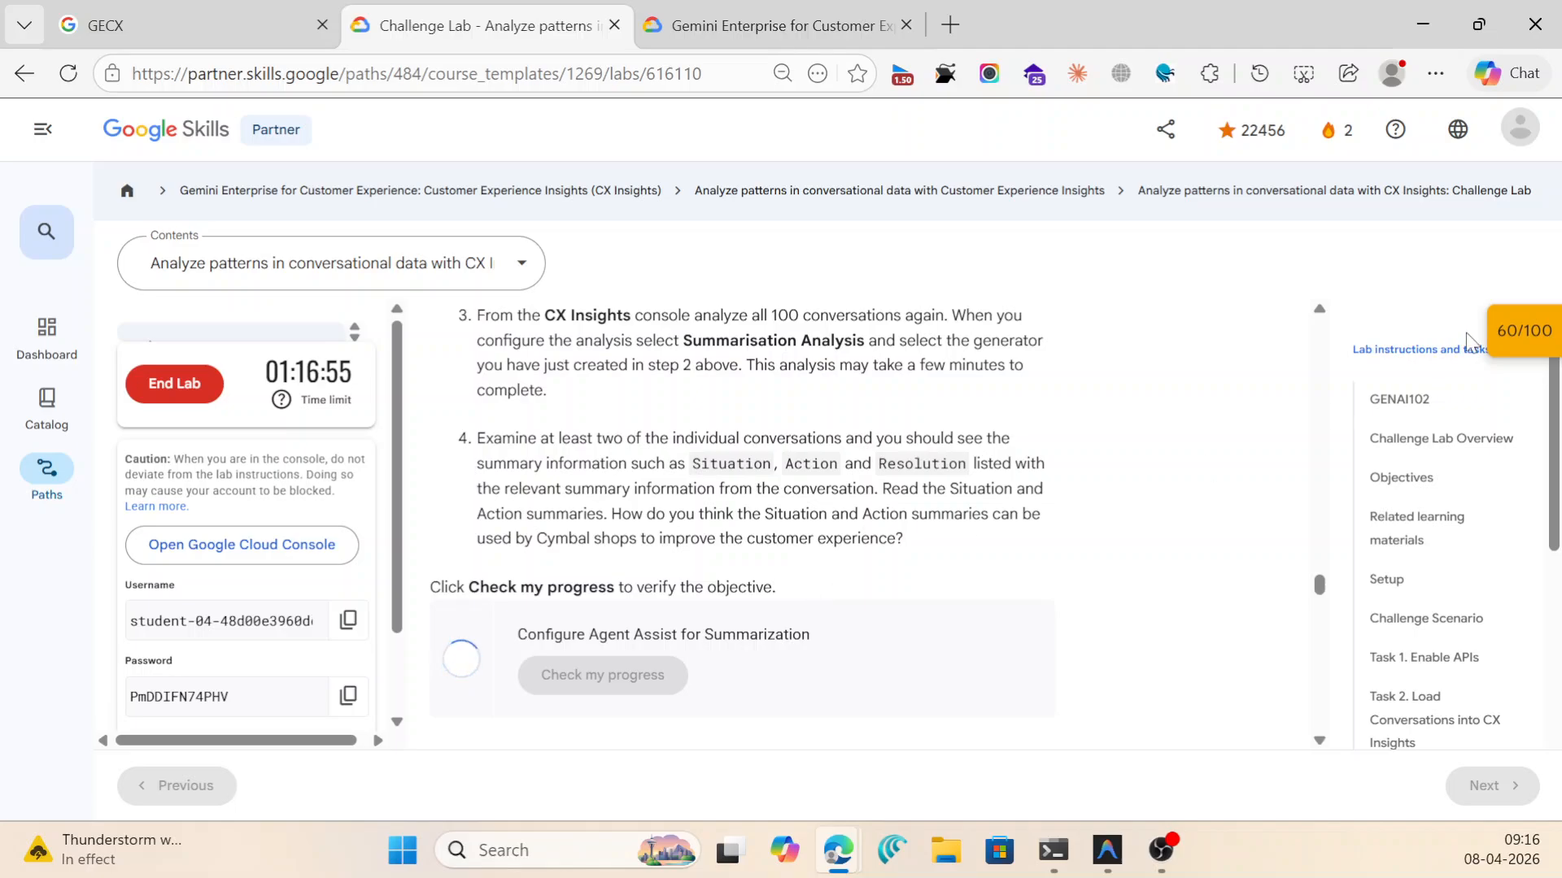
left_click(1517, 331)
scroll(1342, 509, "down", 3)
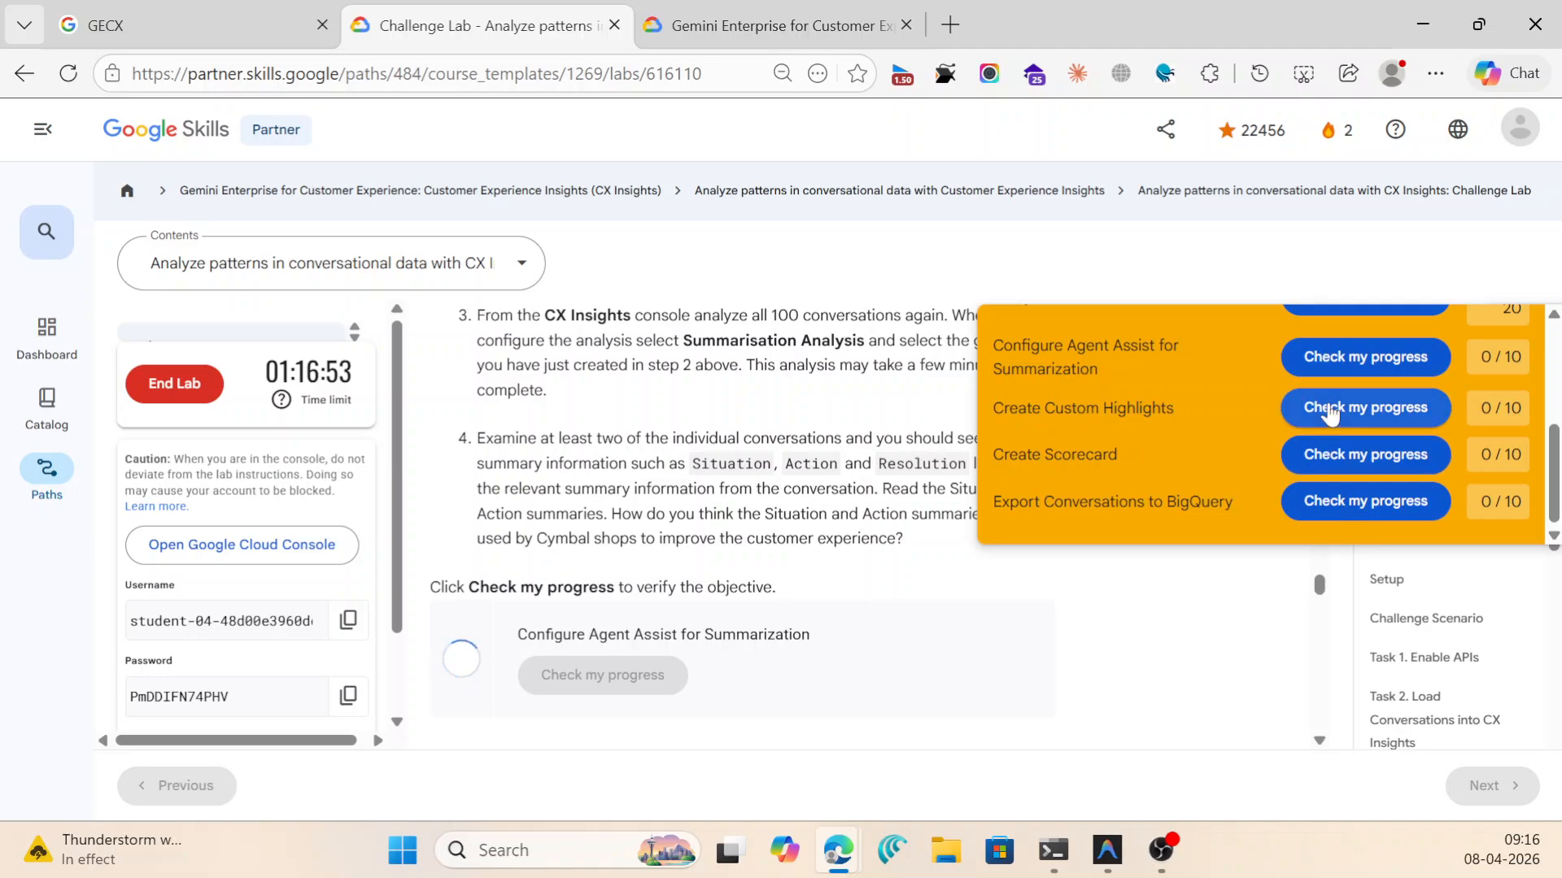
scroll(1335, 463, "up", 3)
left_click(1342, 480)
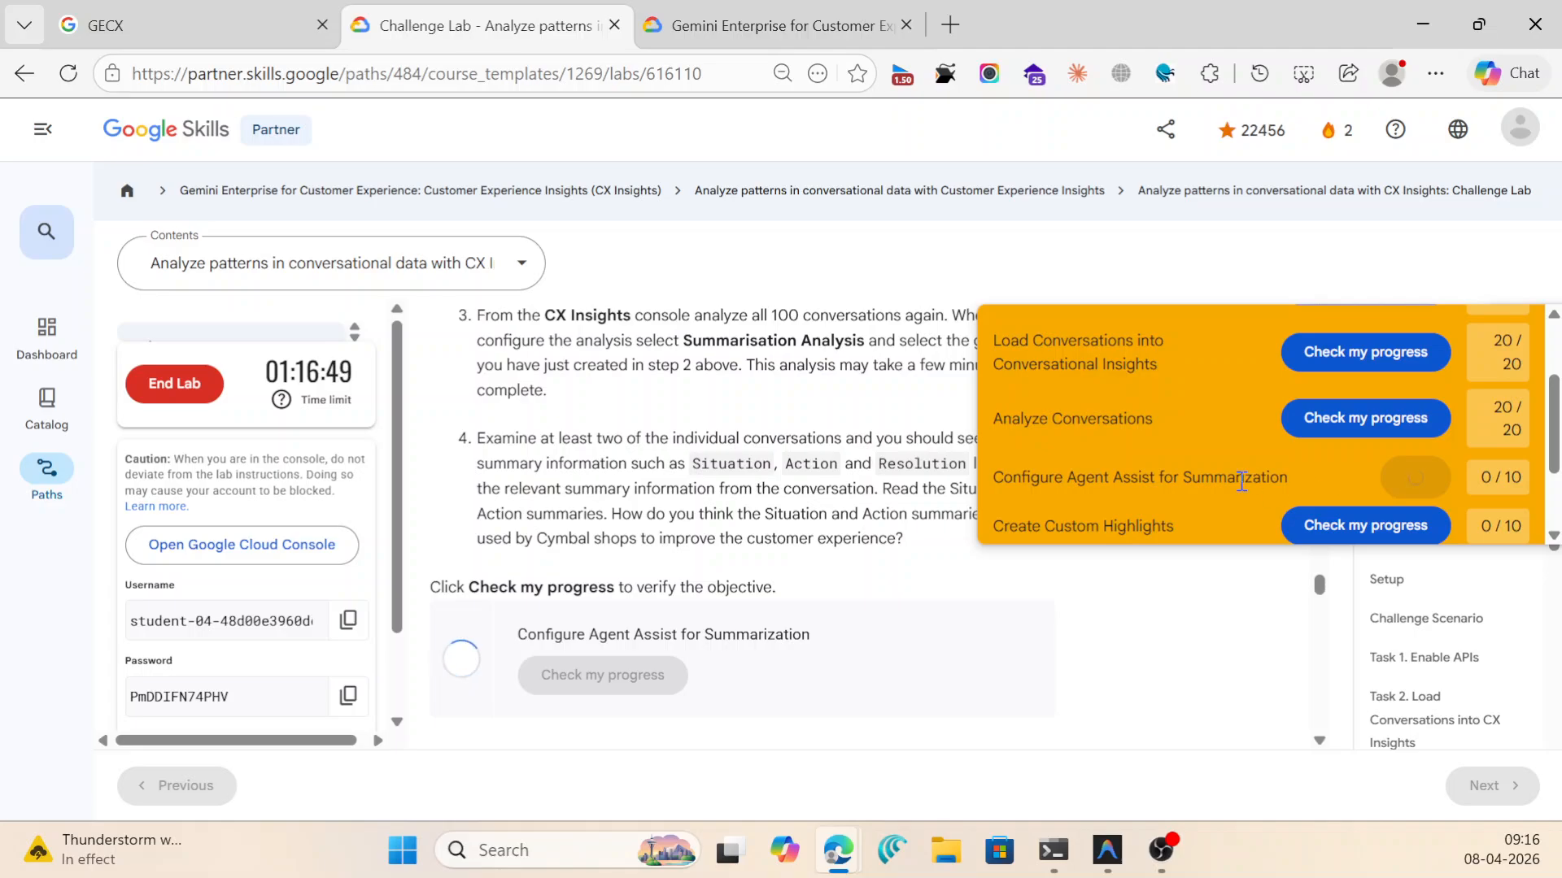
scroll(1252, 484, "down", 2)
scroll(1382, 423, "up", 4)
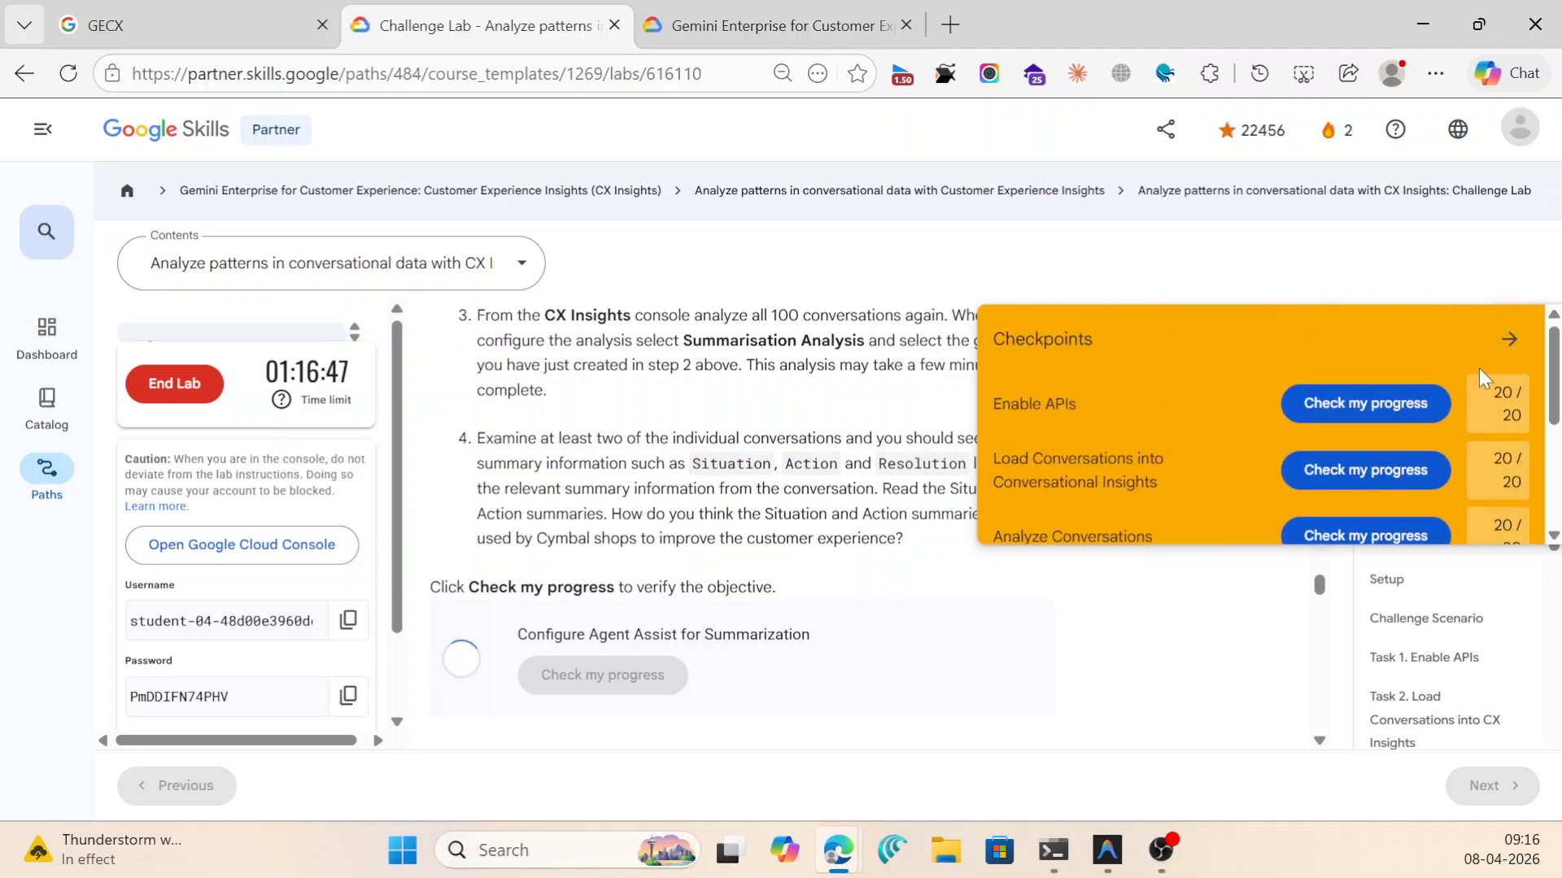
Read the Task 5 instructions on the Issue-Highlight custom highlight, its two match phrases and the required analysis options.
scroll(903, 488, "down", 3)
scroll(801, 491, "down", 3)
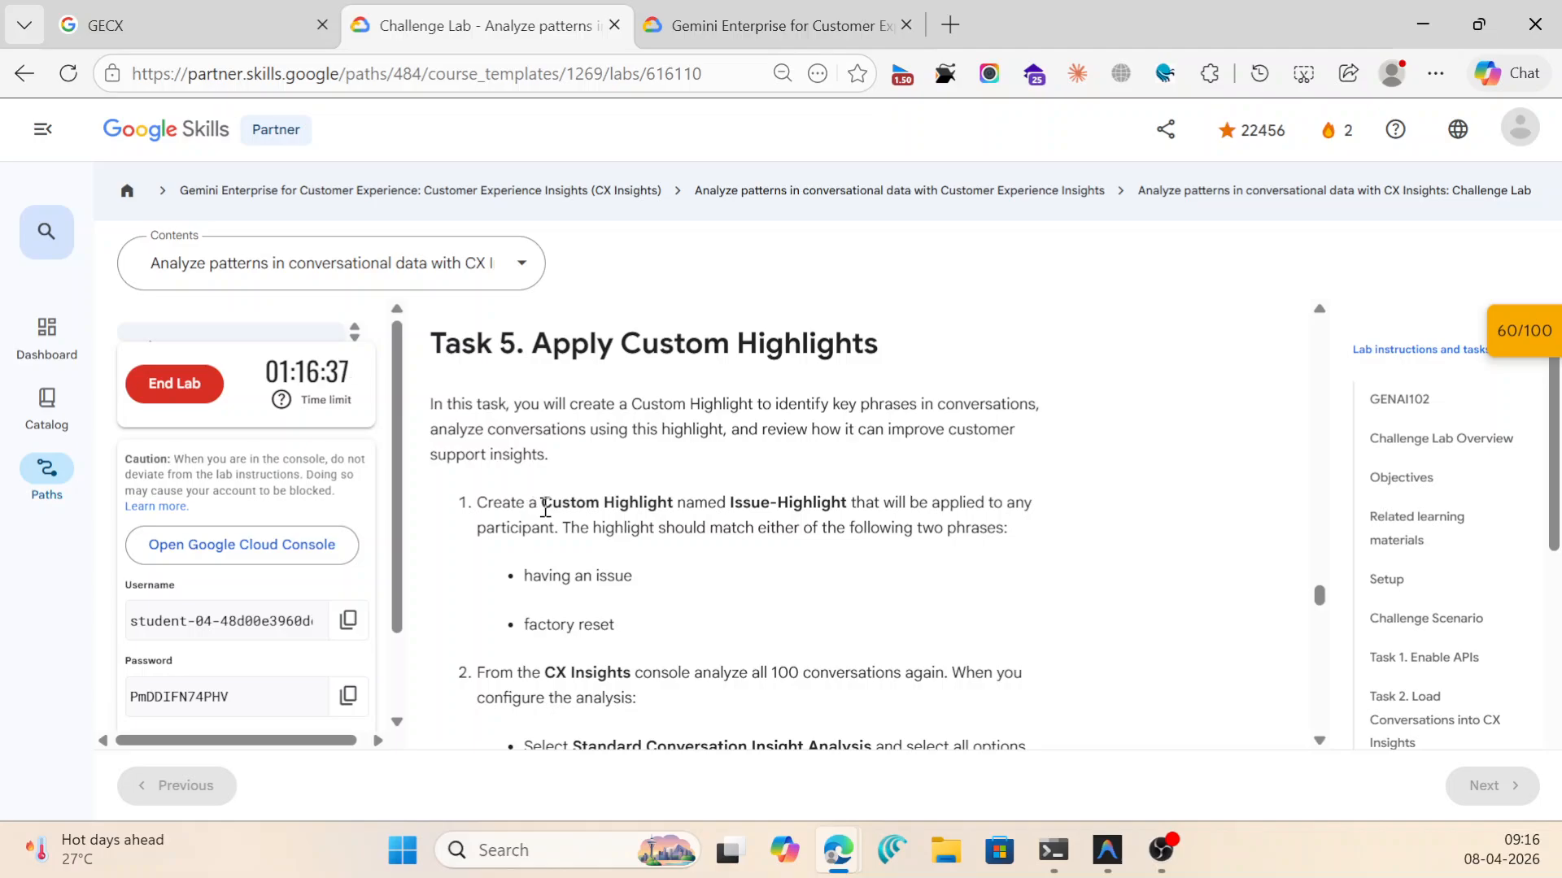
left_click_drag(541, 505, 643, 505)
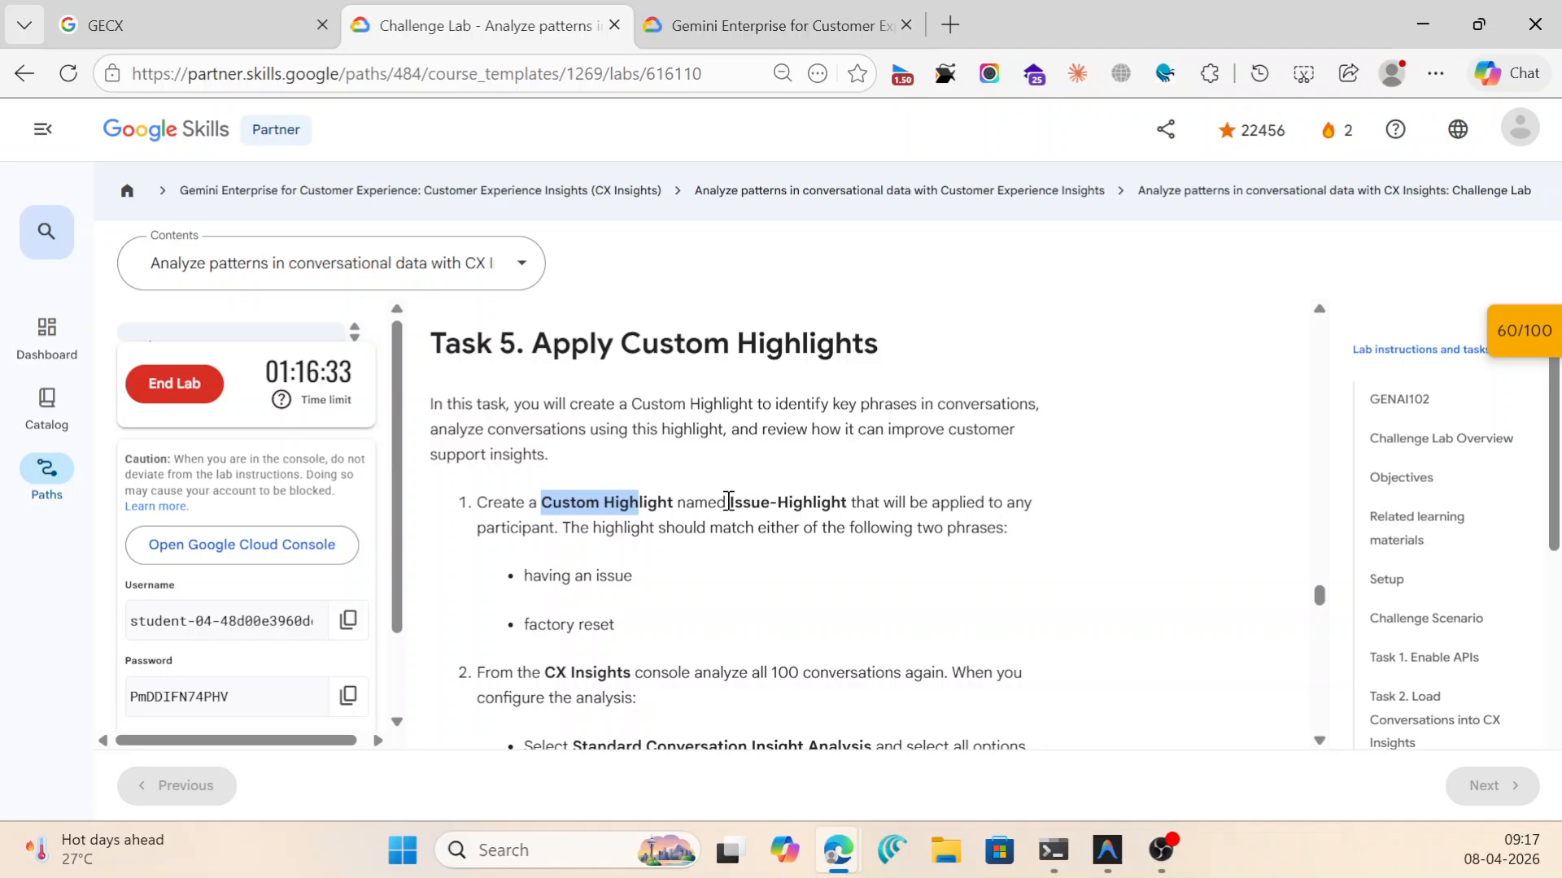
left_click(736, 502)
left_click_drag(731, 502, 842, 499)
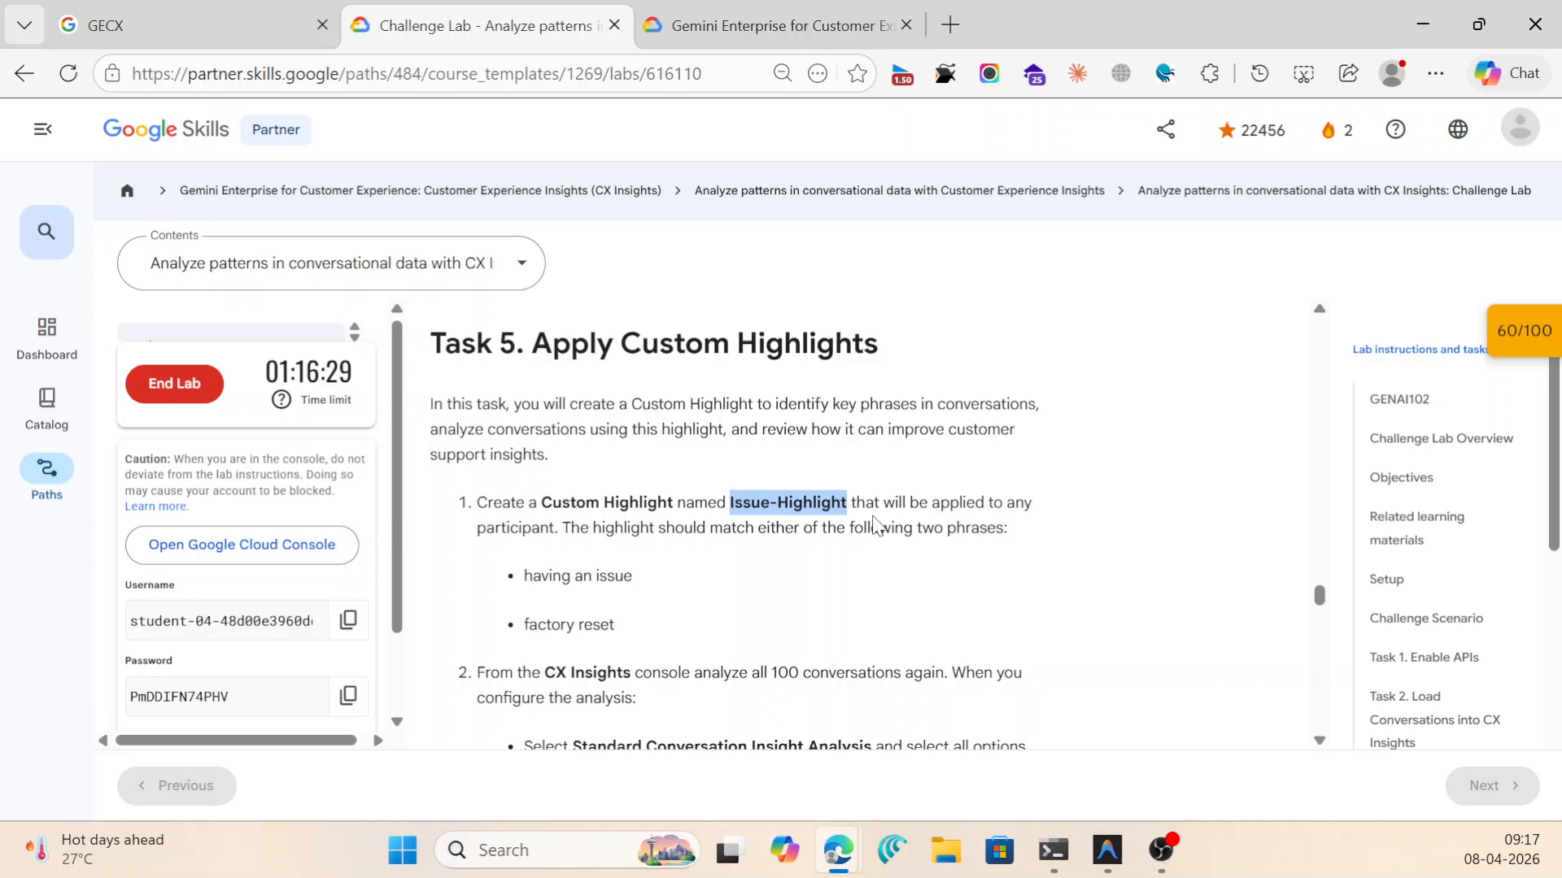
scroll(790, 539, "down", 3)
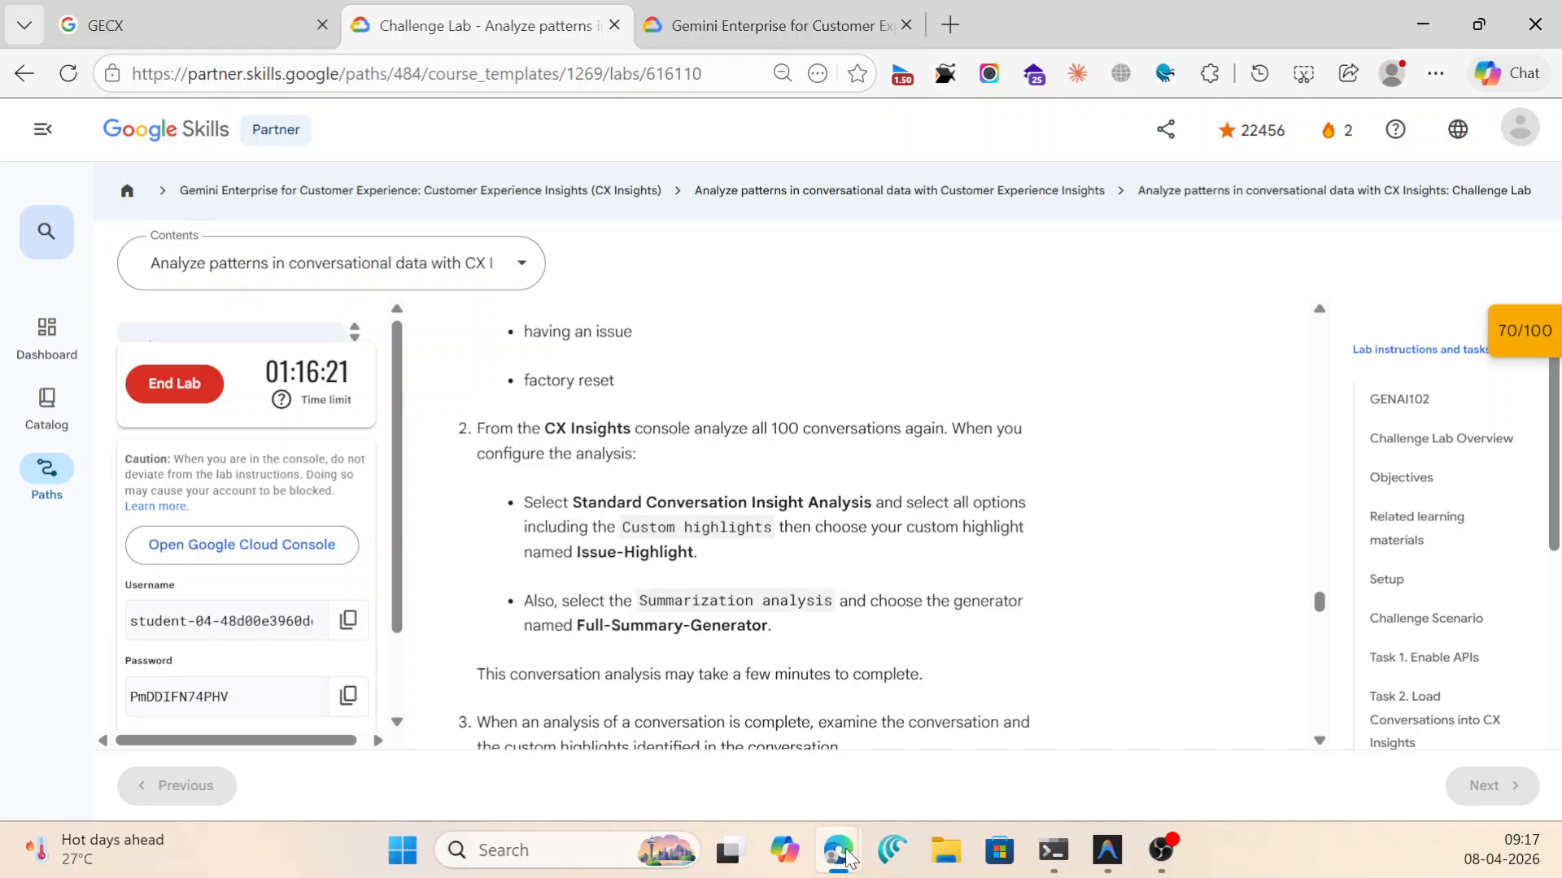
In the Conversation hub, set up a conversation analysis with Custom highlights enabled and try Full-Summary-Generator as the required highlight.
mouse_move(837, 850)
left_click(1277, 729)
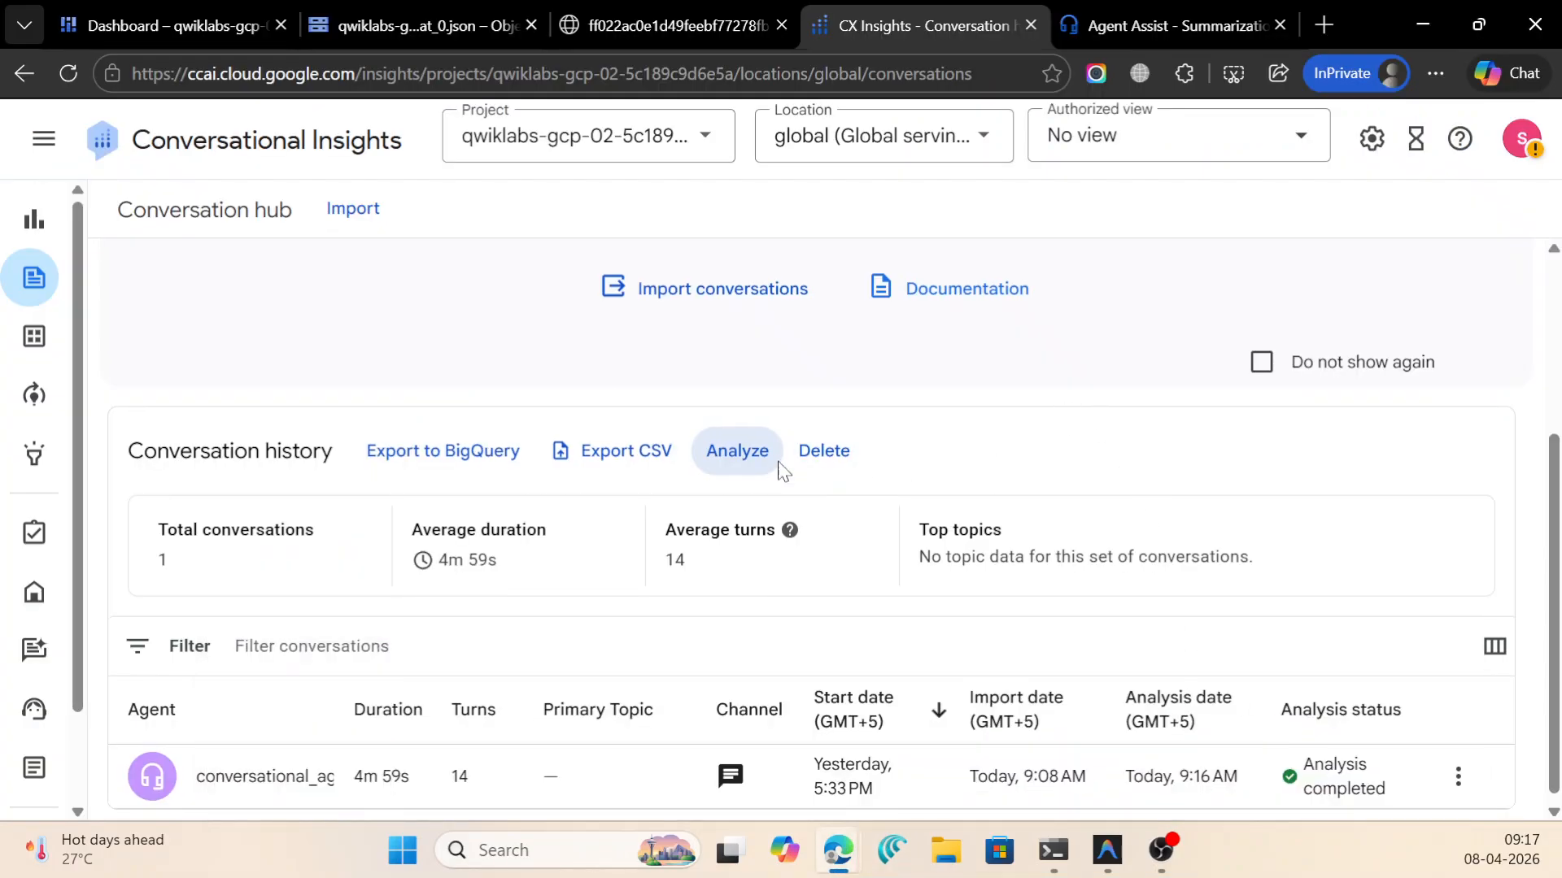
left_click(742, 450)
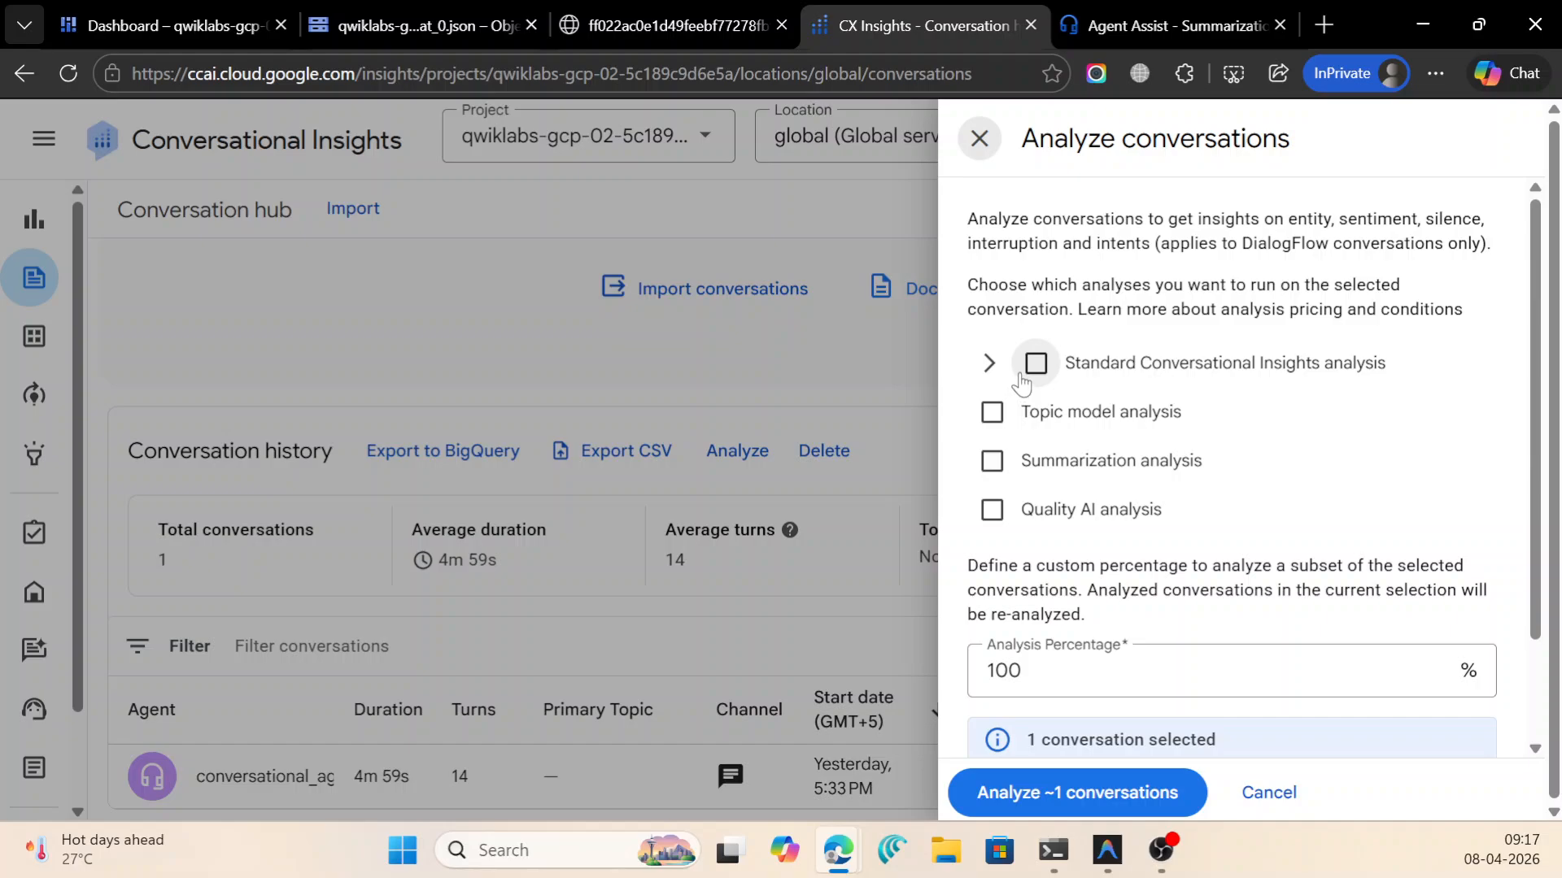
left_click(989, 362)
left_click(1050, 411)
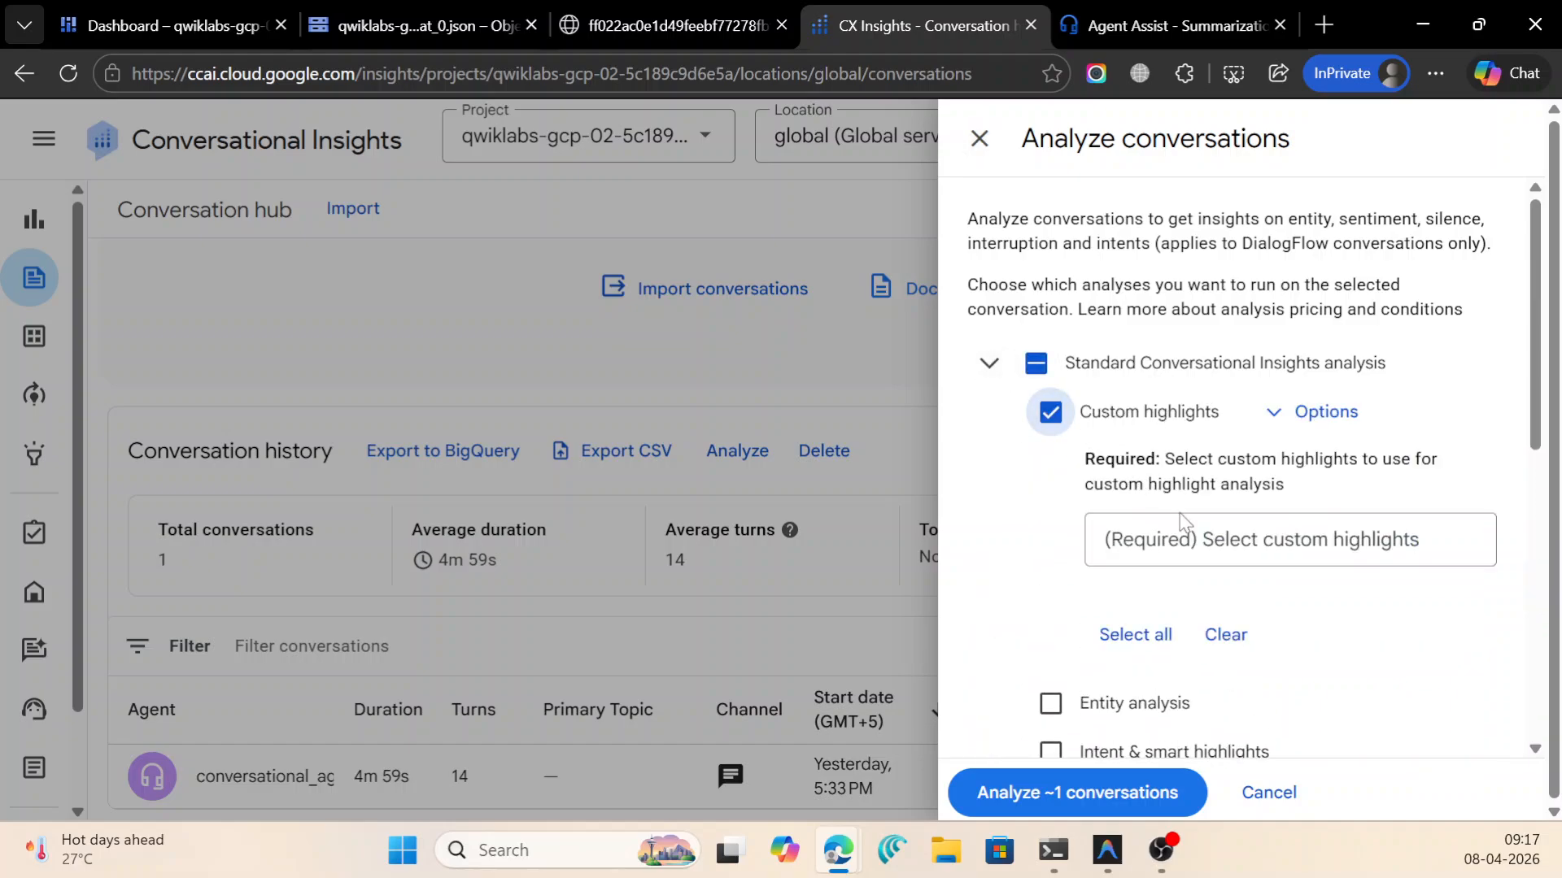
left_click(1198, 537)
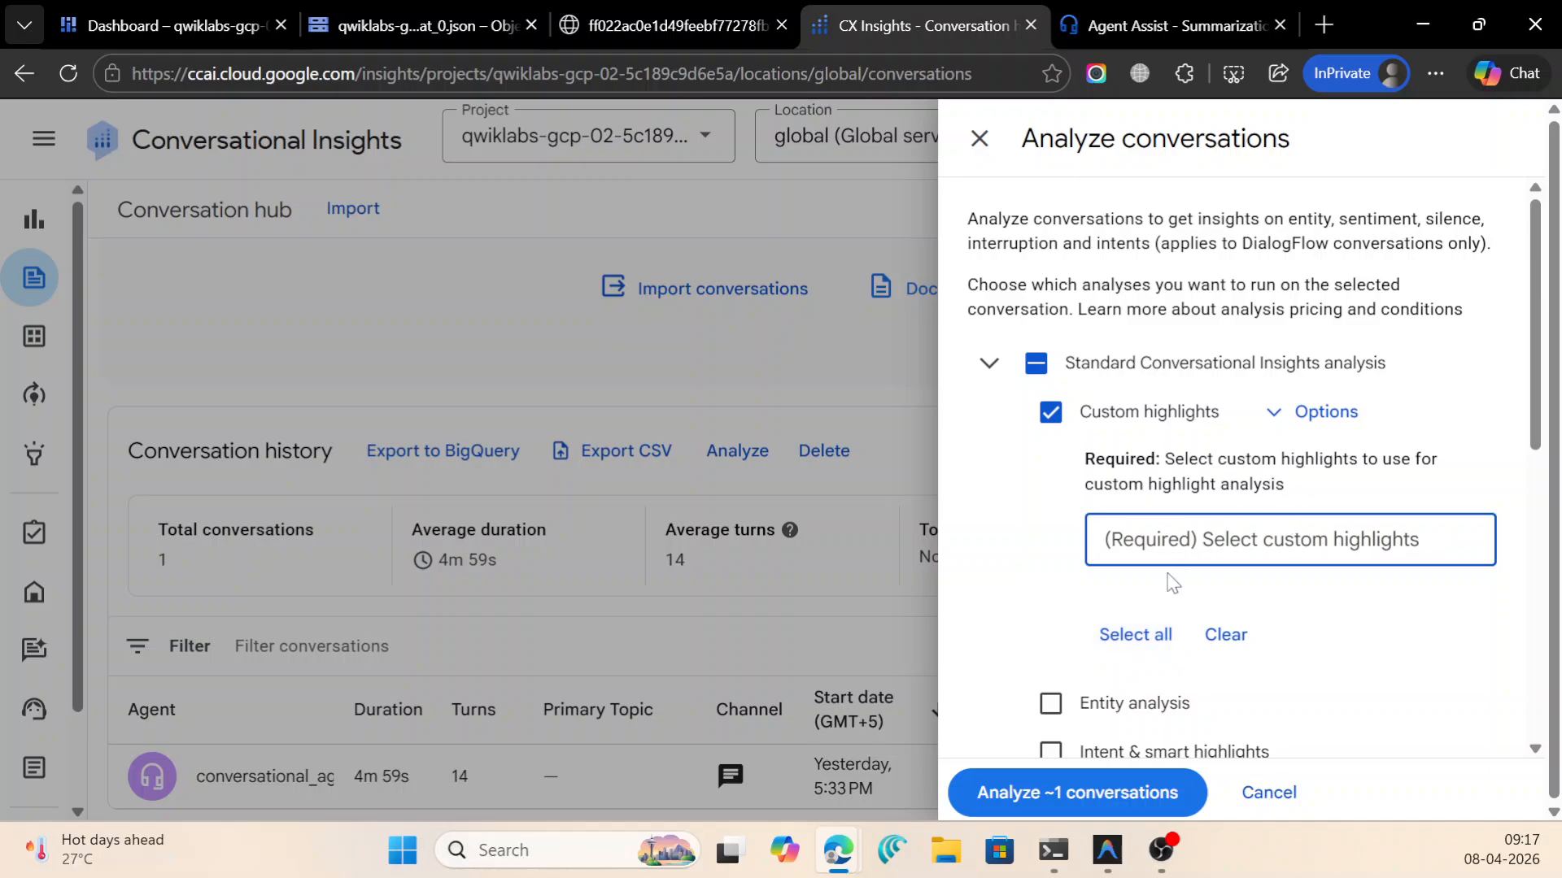
left_click(1285, 412)
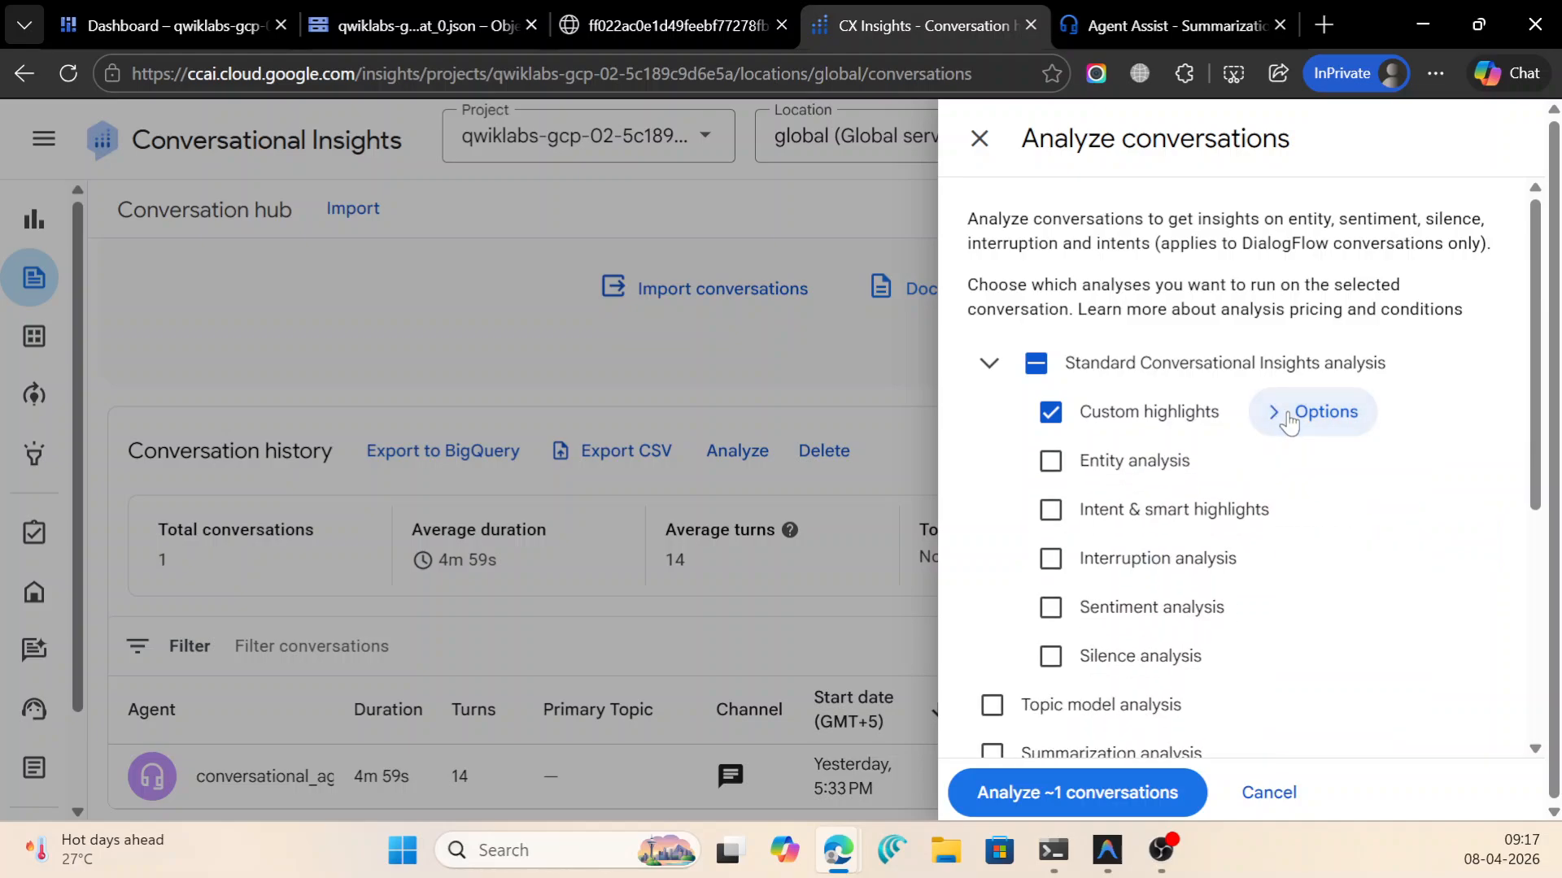
left_click(1285, 412)
left_click(1183, 537)
type("Full-Summary-Generator")
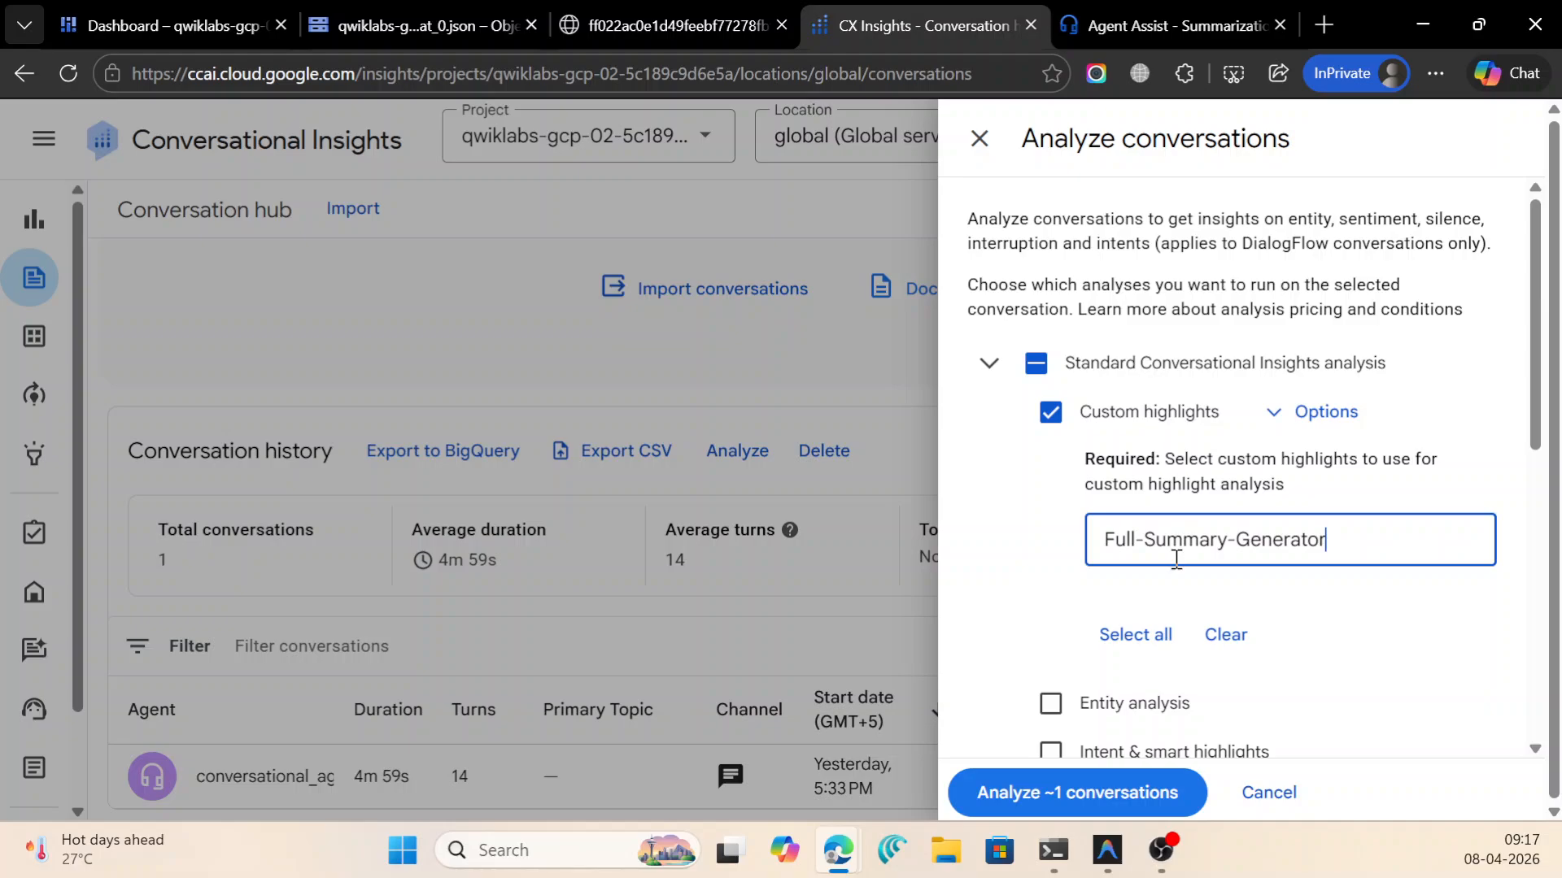
Copy the name Issue-Highlight from the lab instructions and try it as the required custom highlight for the analysis.
left_click(1422, 24)
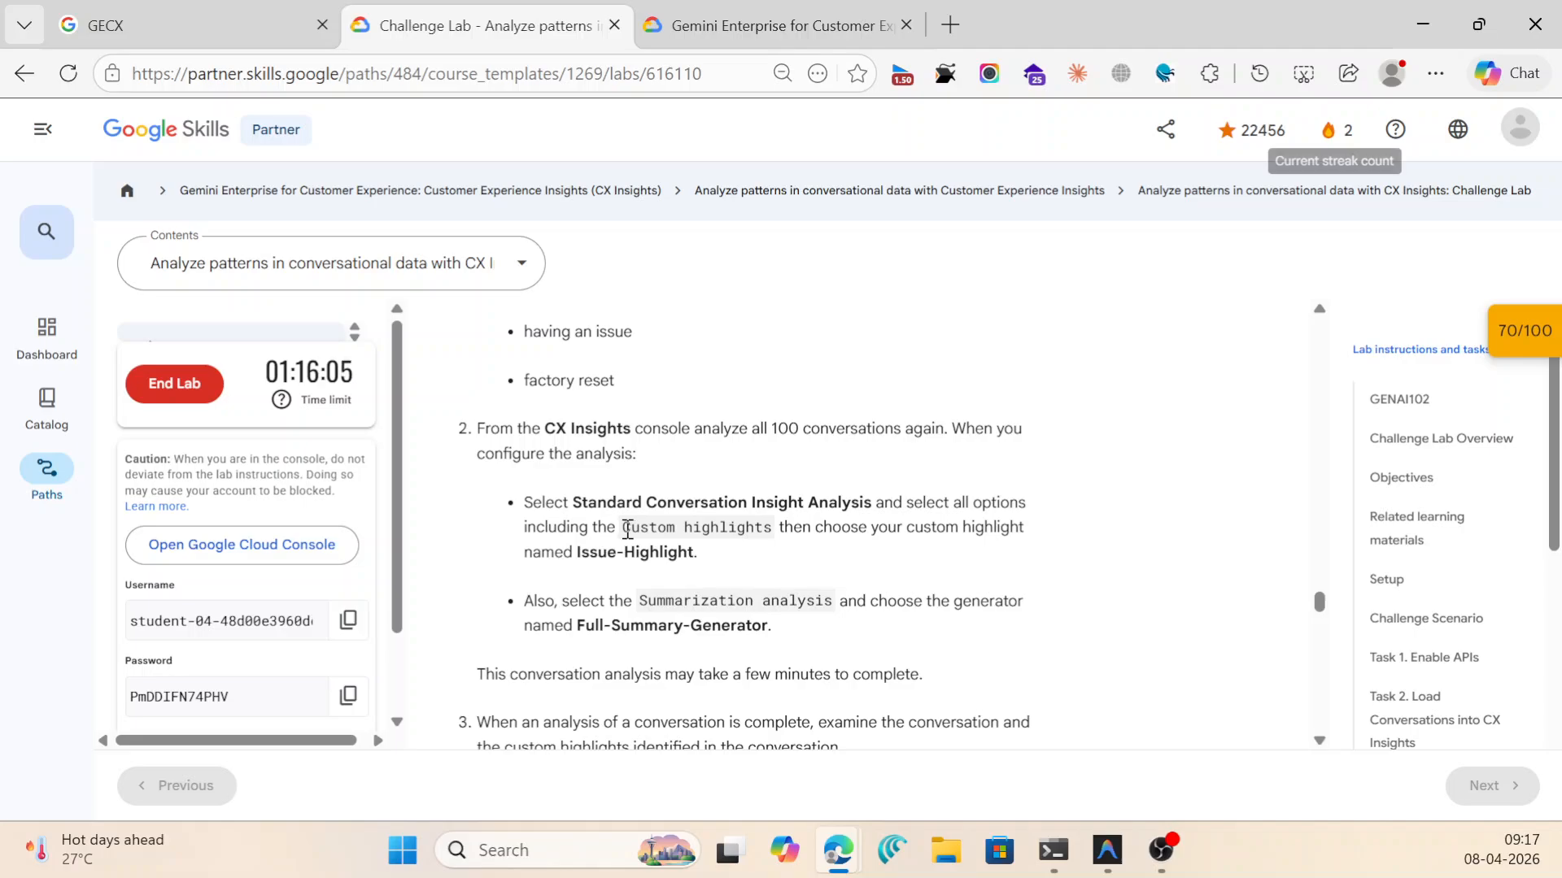
mouse_move(577, 554)
left_mouse_down()
mouse_move(673, 558)
mouse_move(580, 560)
left_mouse_up()
key("ctrl+c")
left_click(571, 558)
left_click(706, 554)
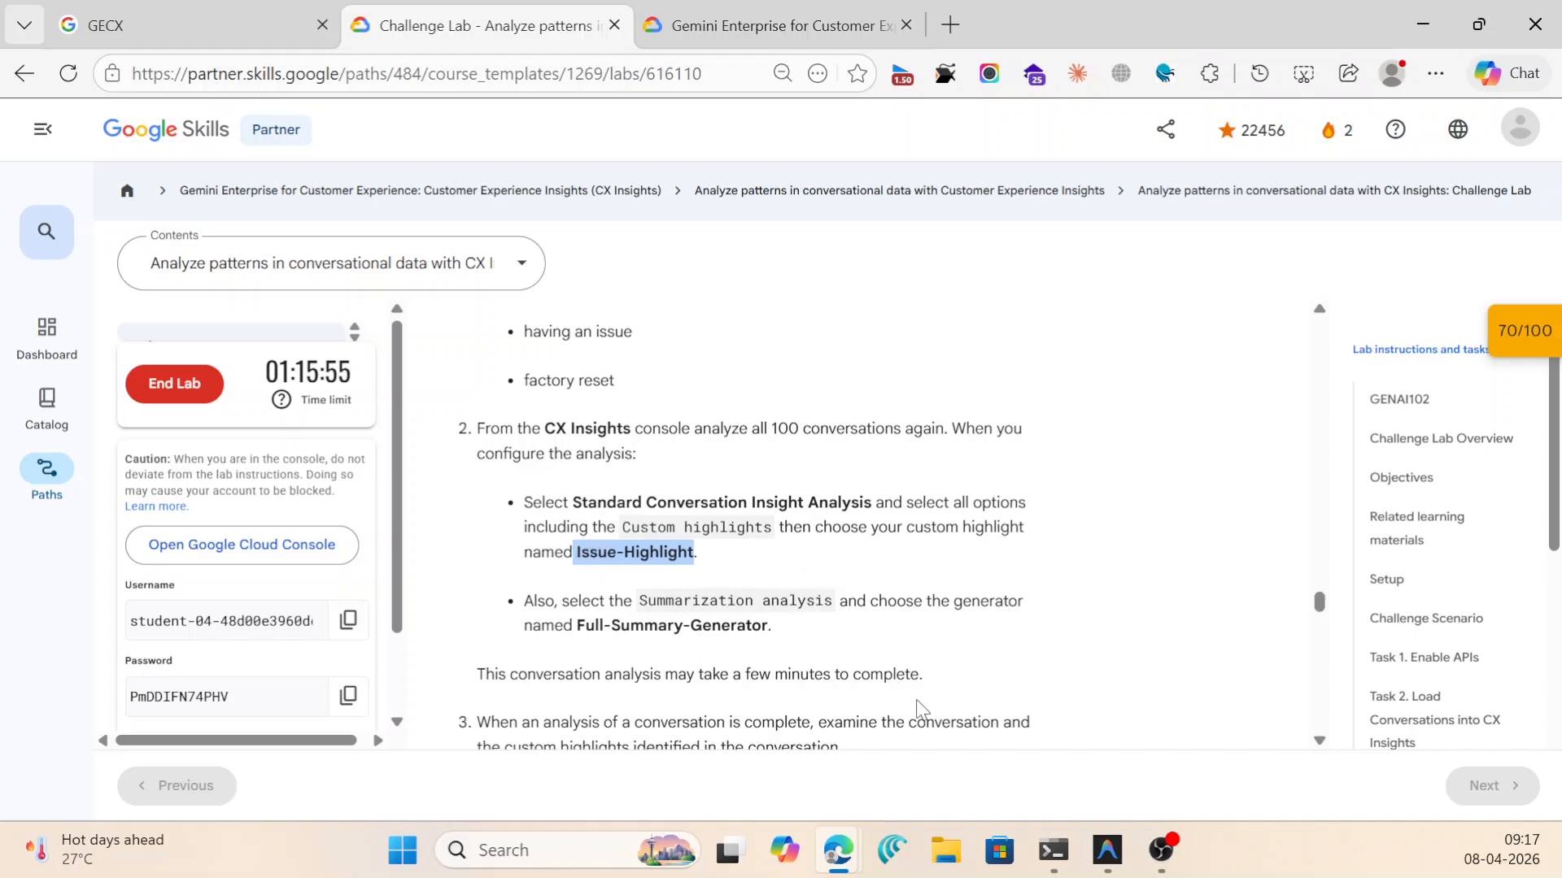
mouse_move(838, 869)
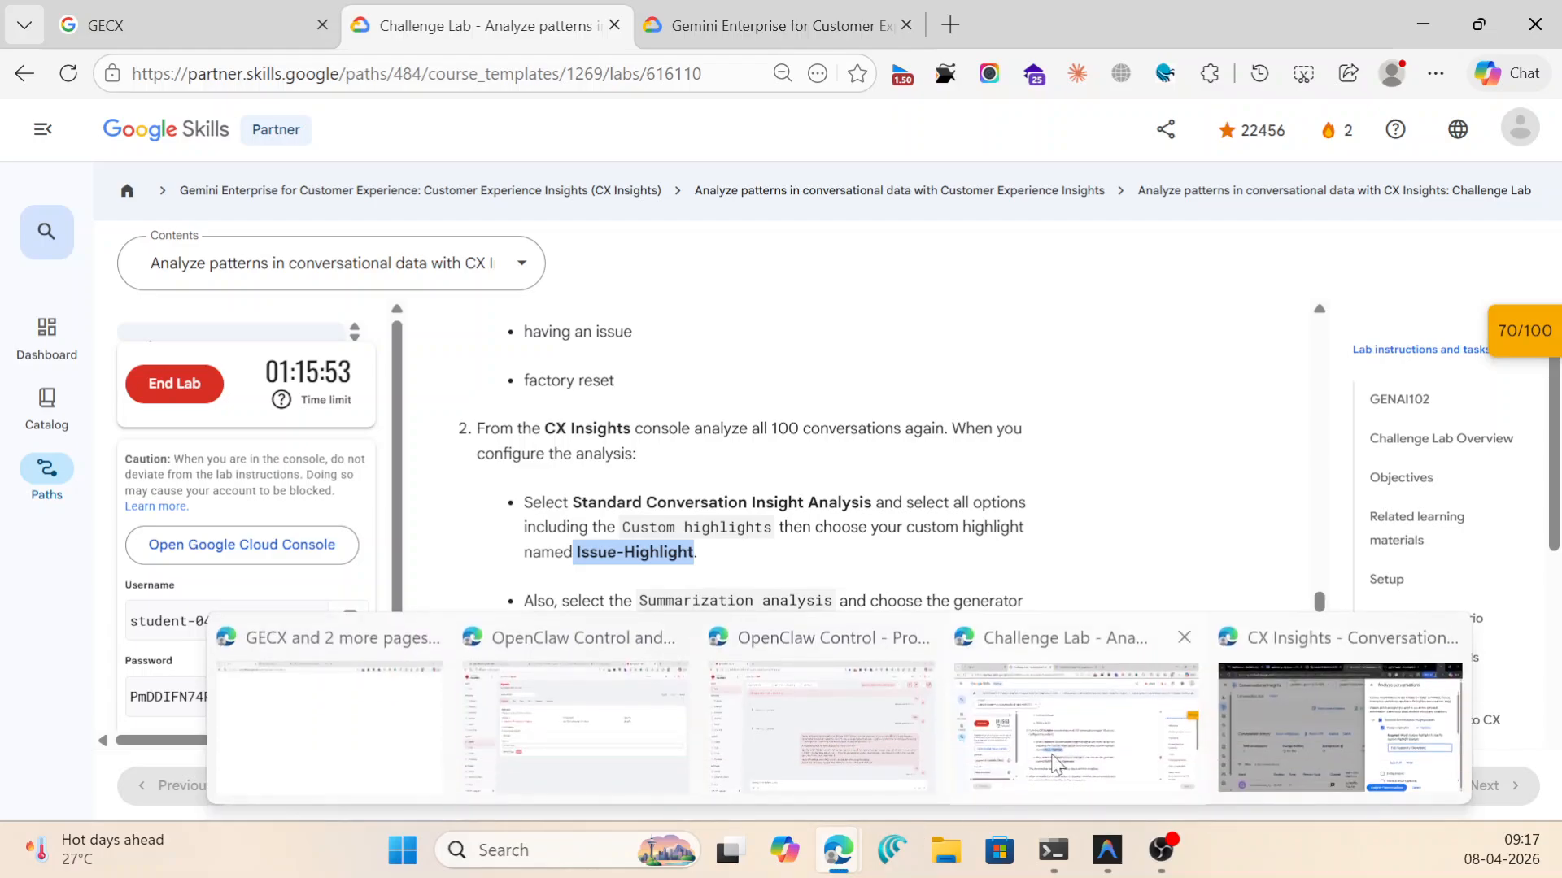
left_click(1286, 709)
left_click_drag(1339, 546, 1079, 546)
key("ctrl+v")
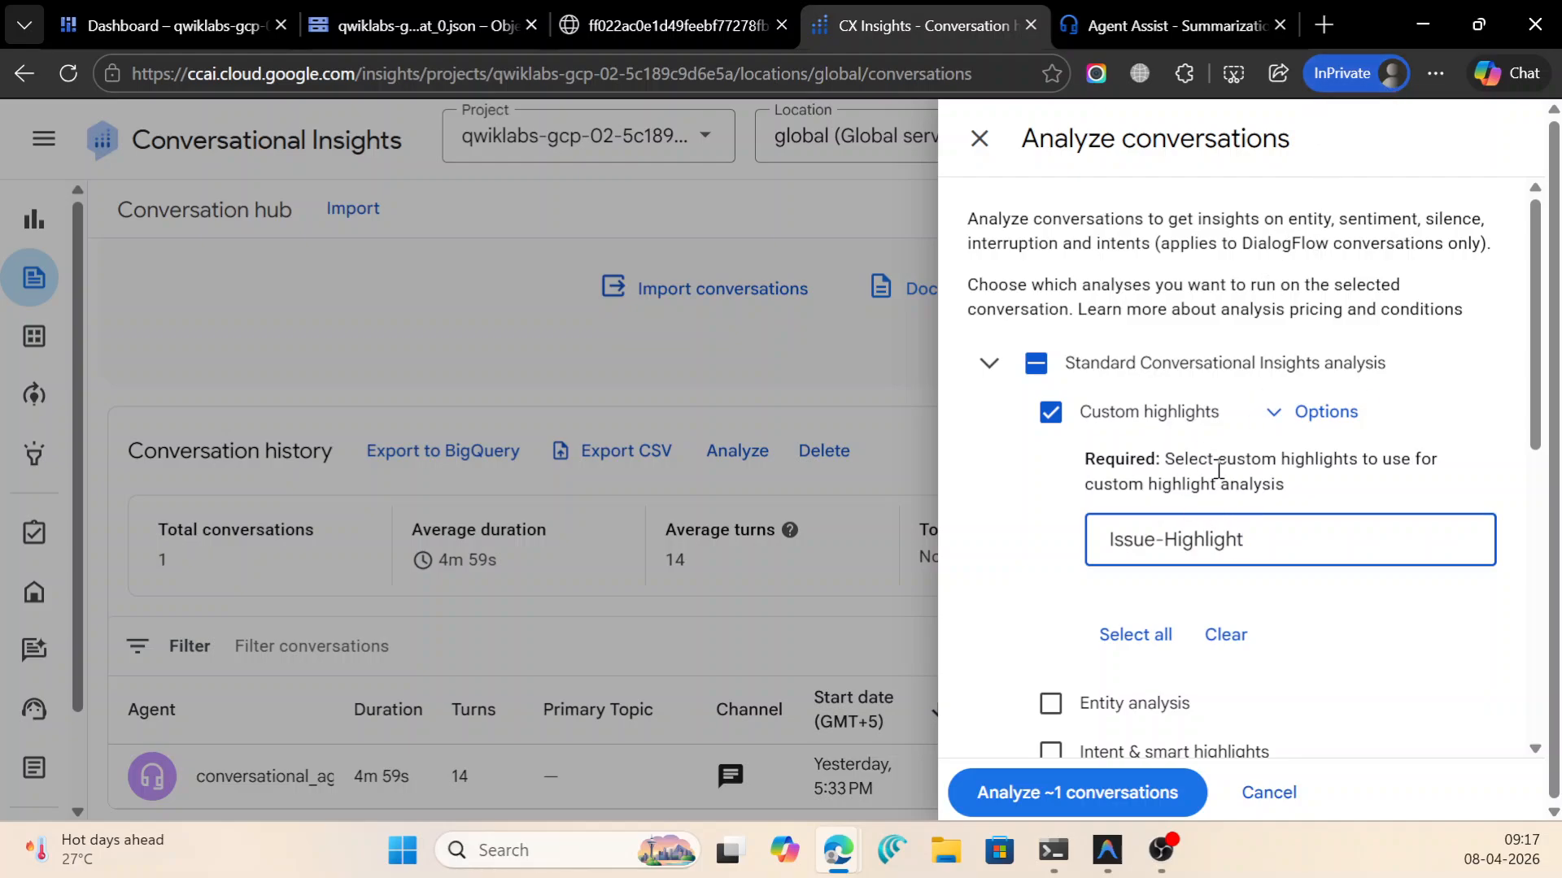
Start a new custom highlight in Conversation Highlights and name it Issue-Highlight.
left_click(1422, 24)
scroll(749, 494, "up", 3)
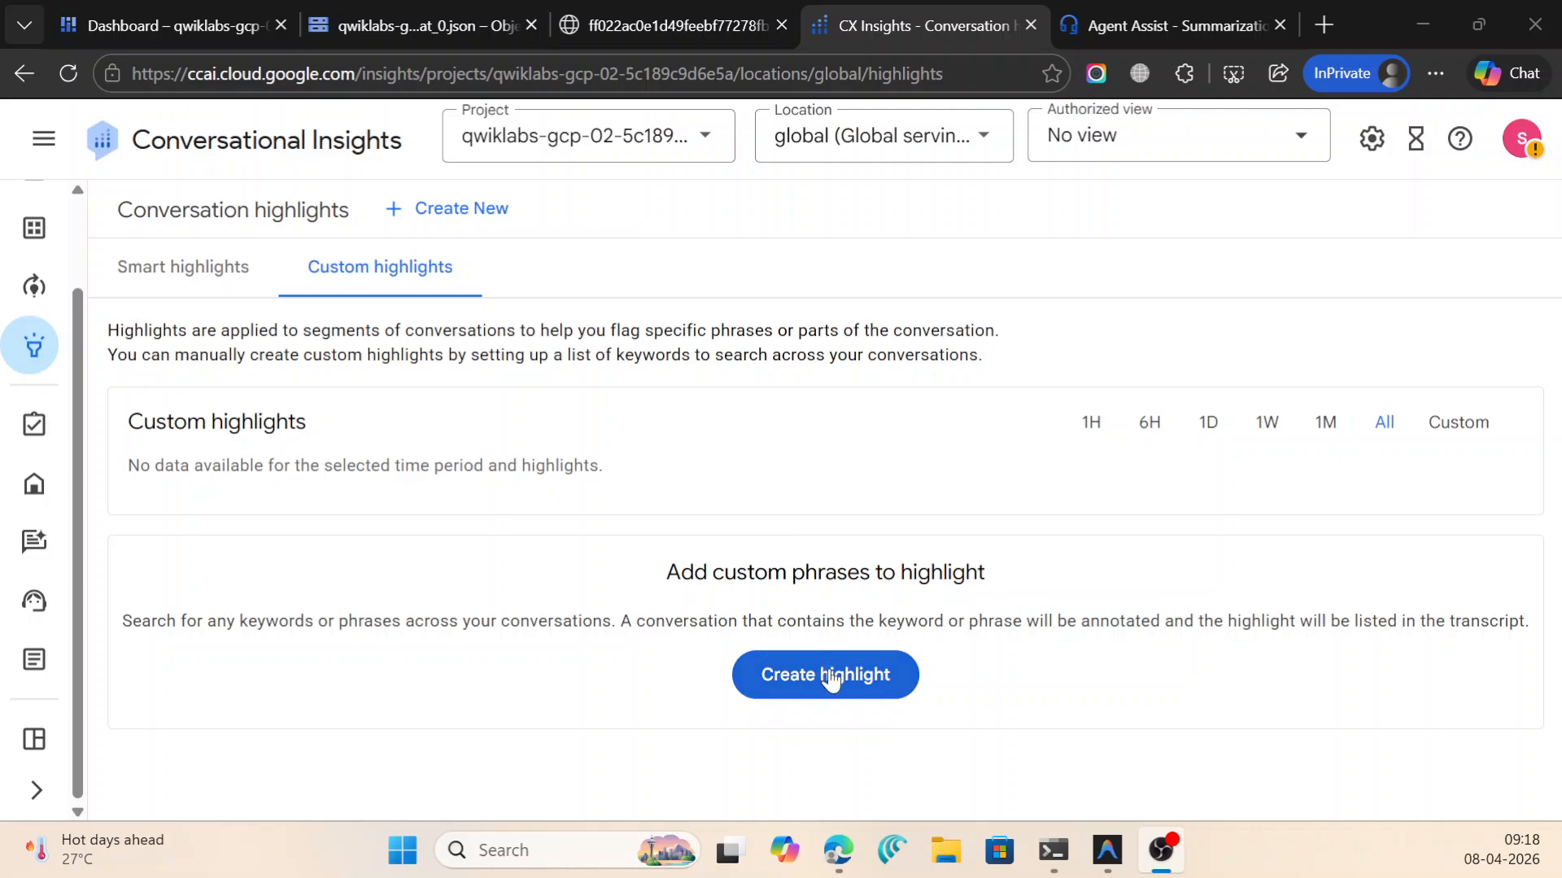
mouse_move(175, 366)
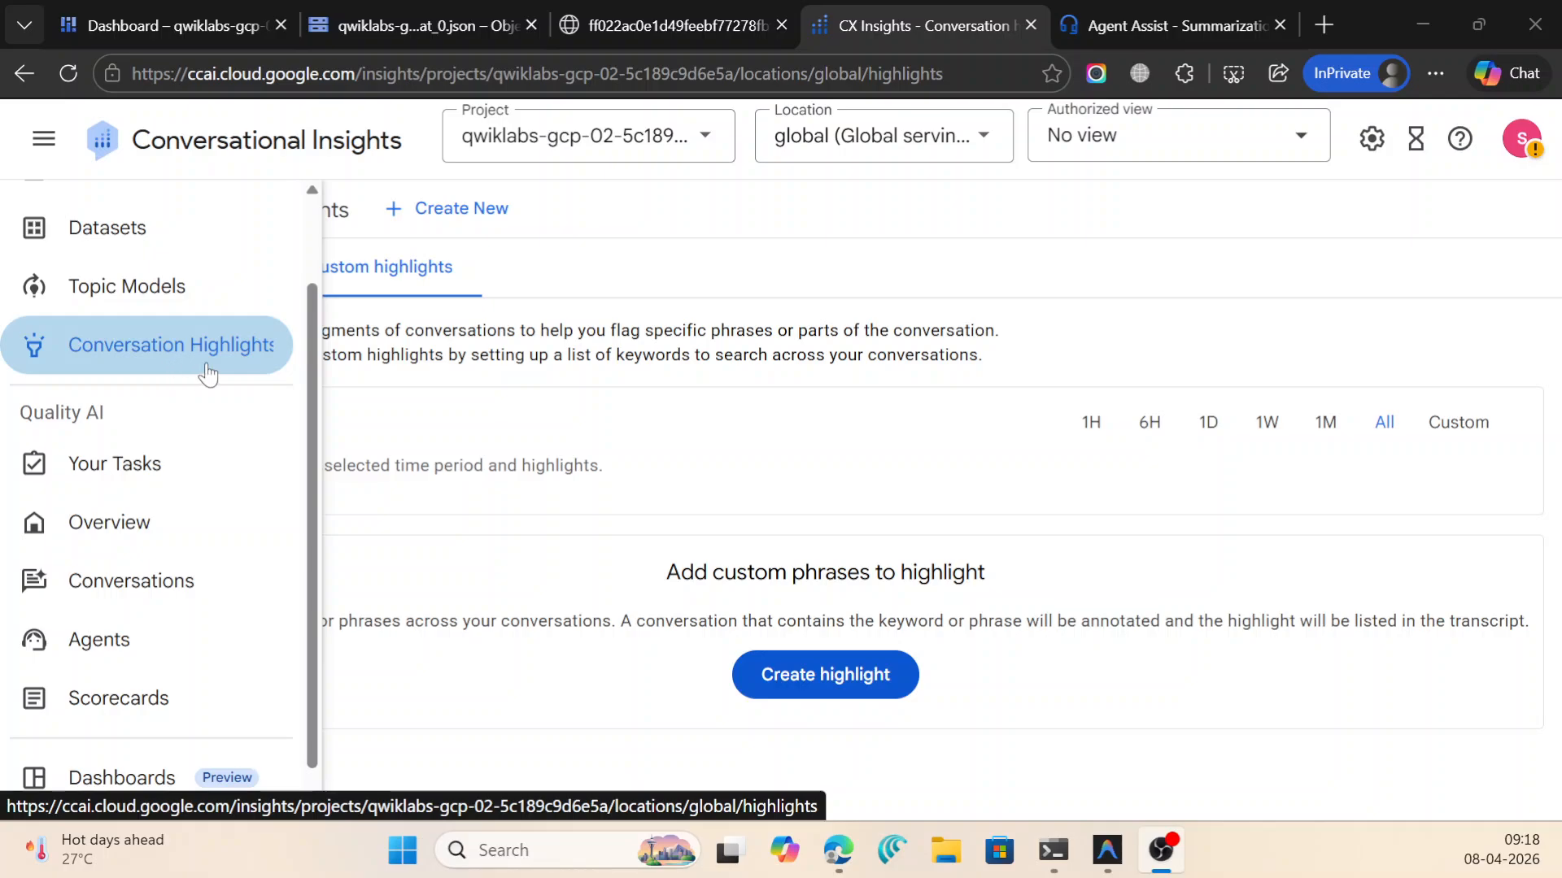
left_click(834, 691)
left_click(315, 312)
type("Issue-Highlight")
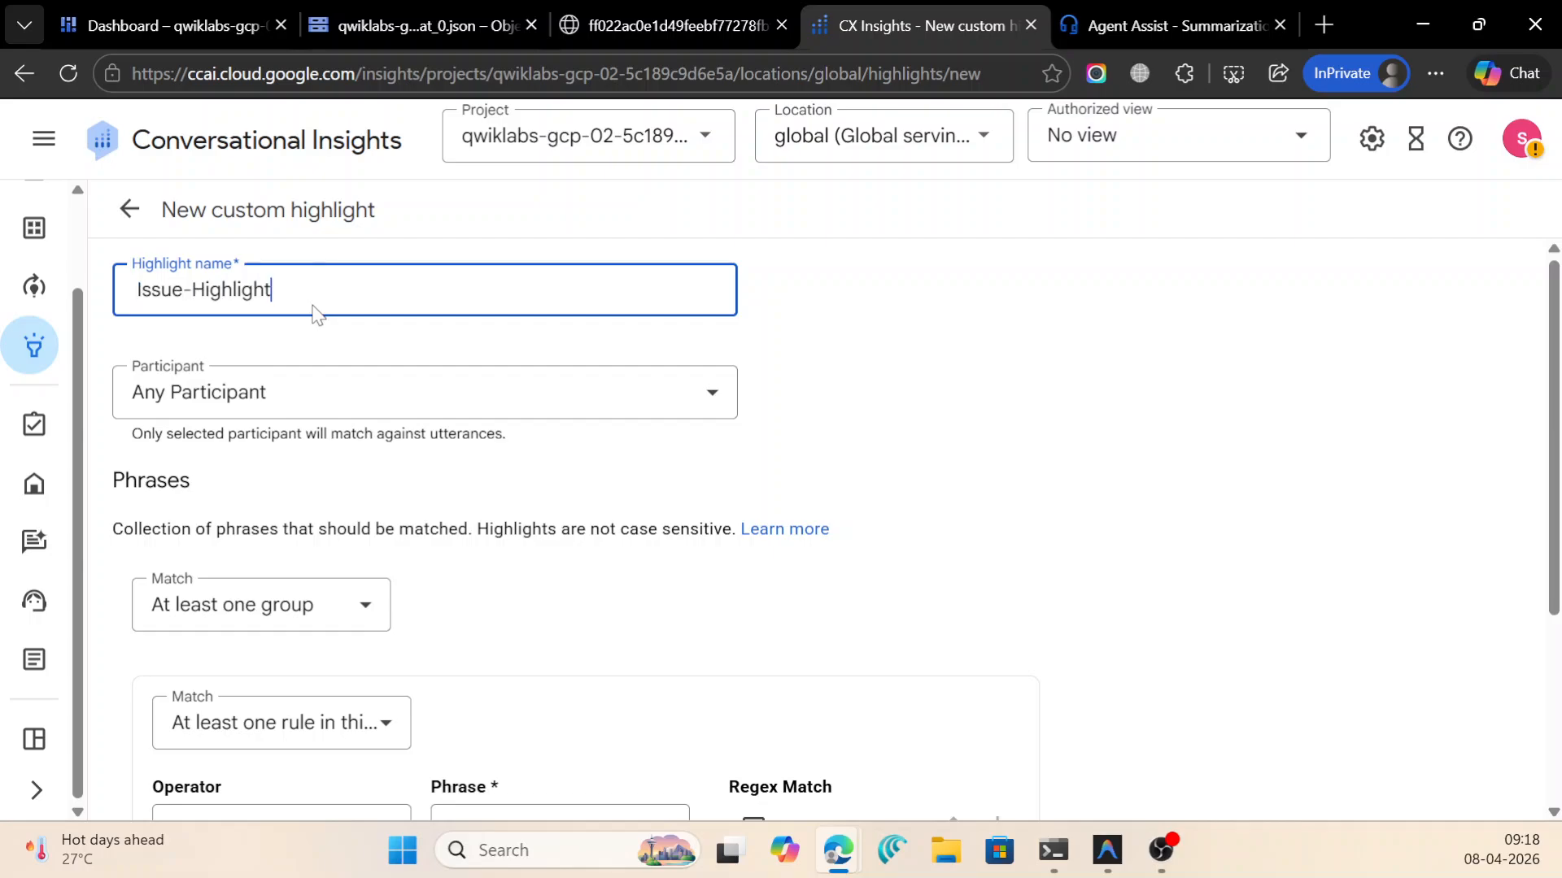
Set the phrase of the highlight's first rule to "having an issue".
scroll(404, 429, "down", 4)
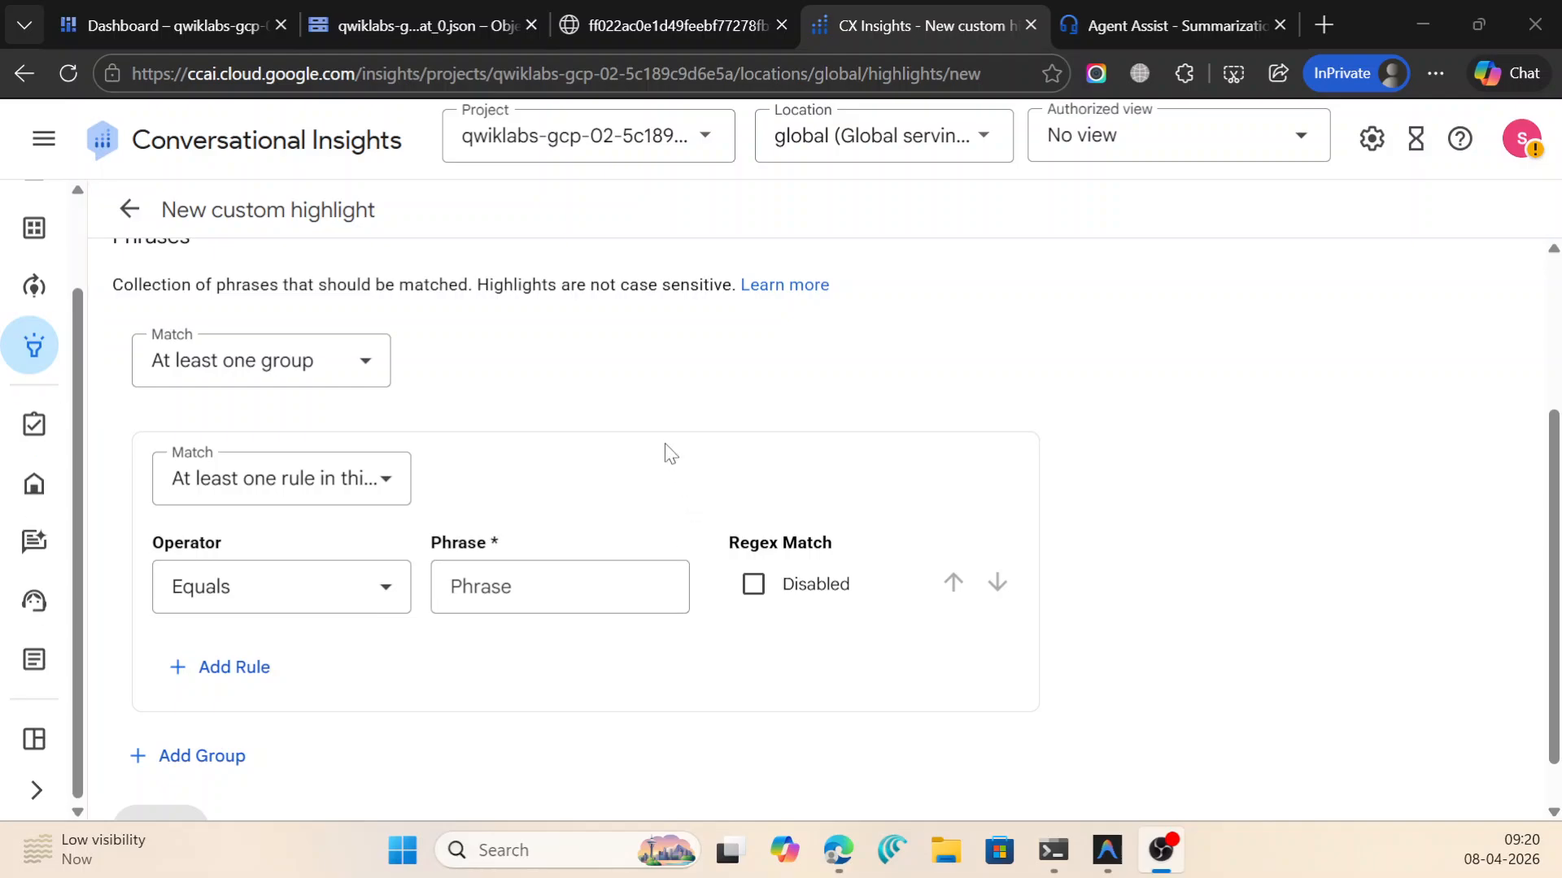
left_click(572, 588)
type("having an issue")
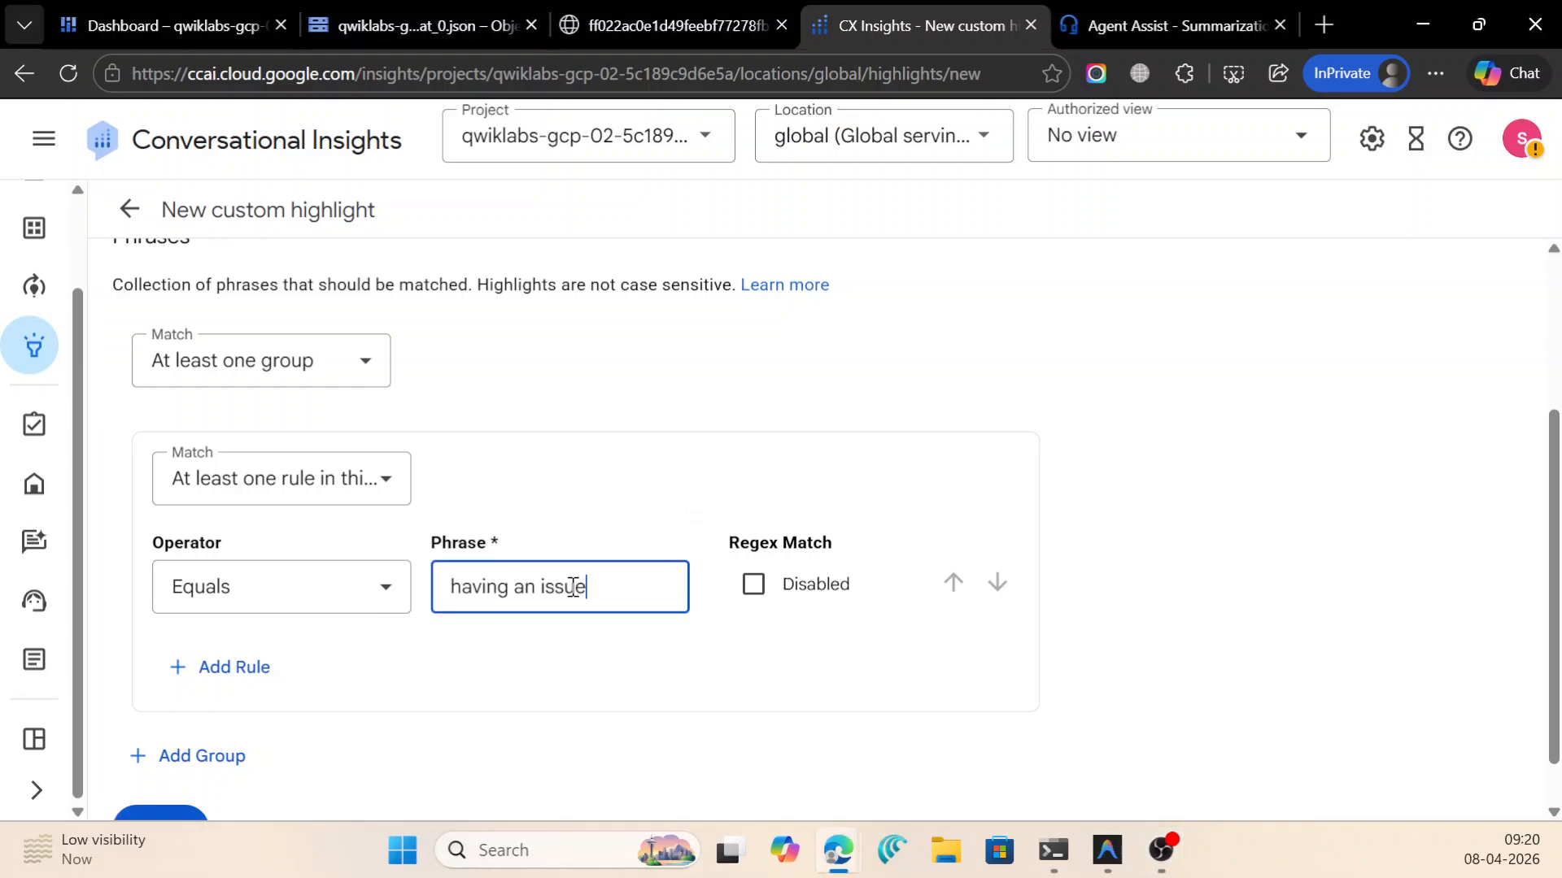
Add a second rule to the same group with the phrase "factory reset" copied from the lab instructions.
left_click(228, 667)
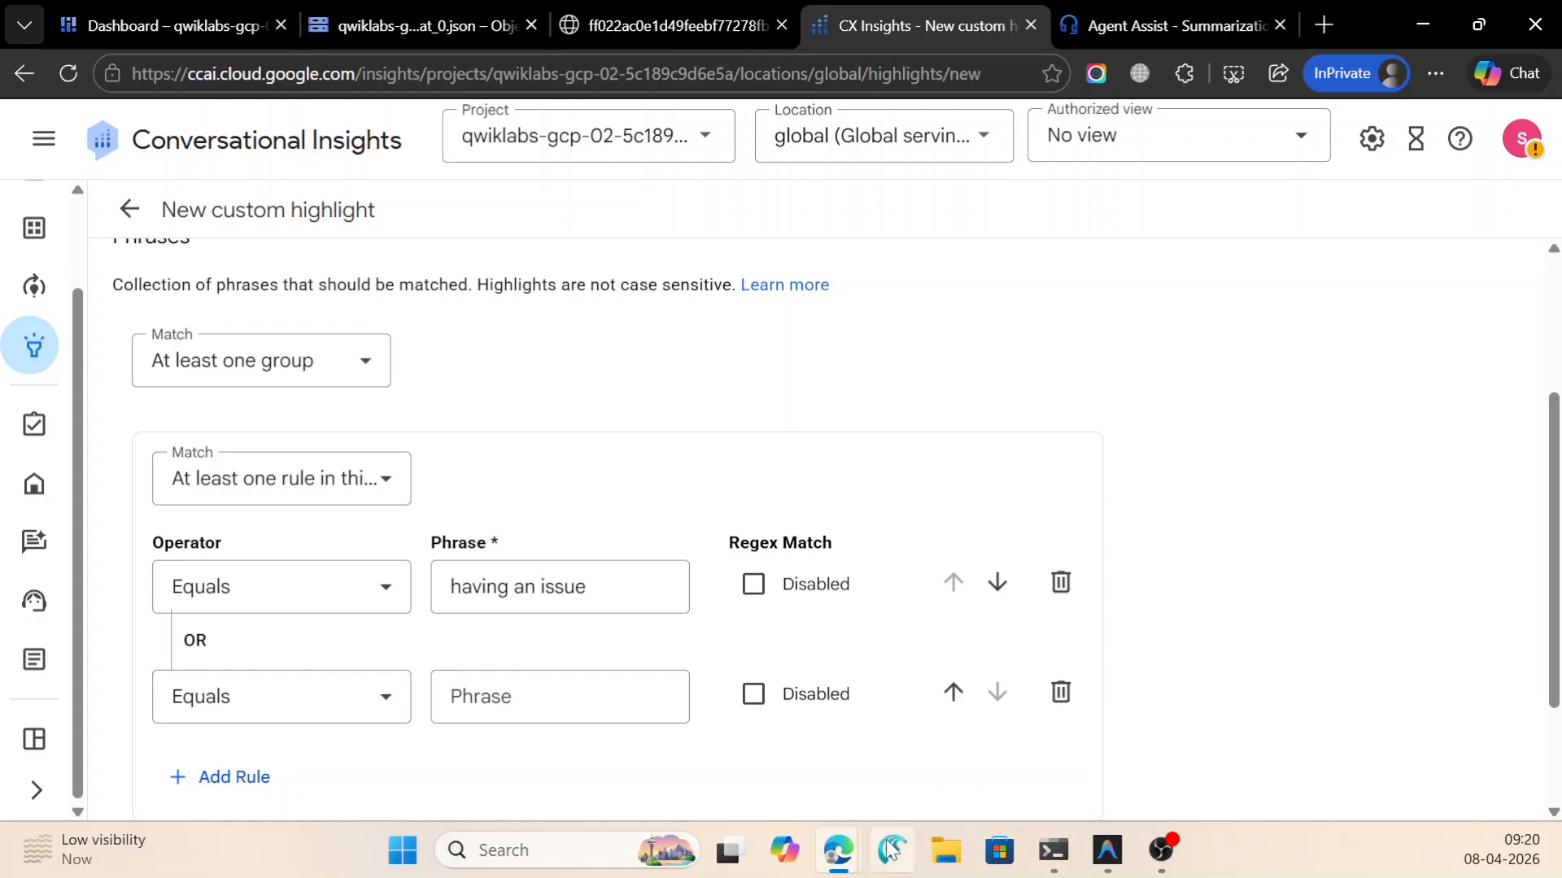
left_click(1434, 12)
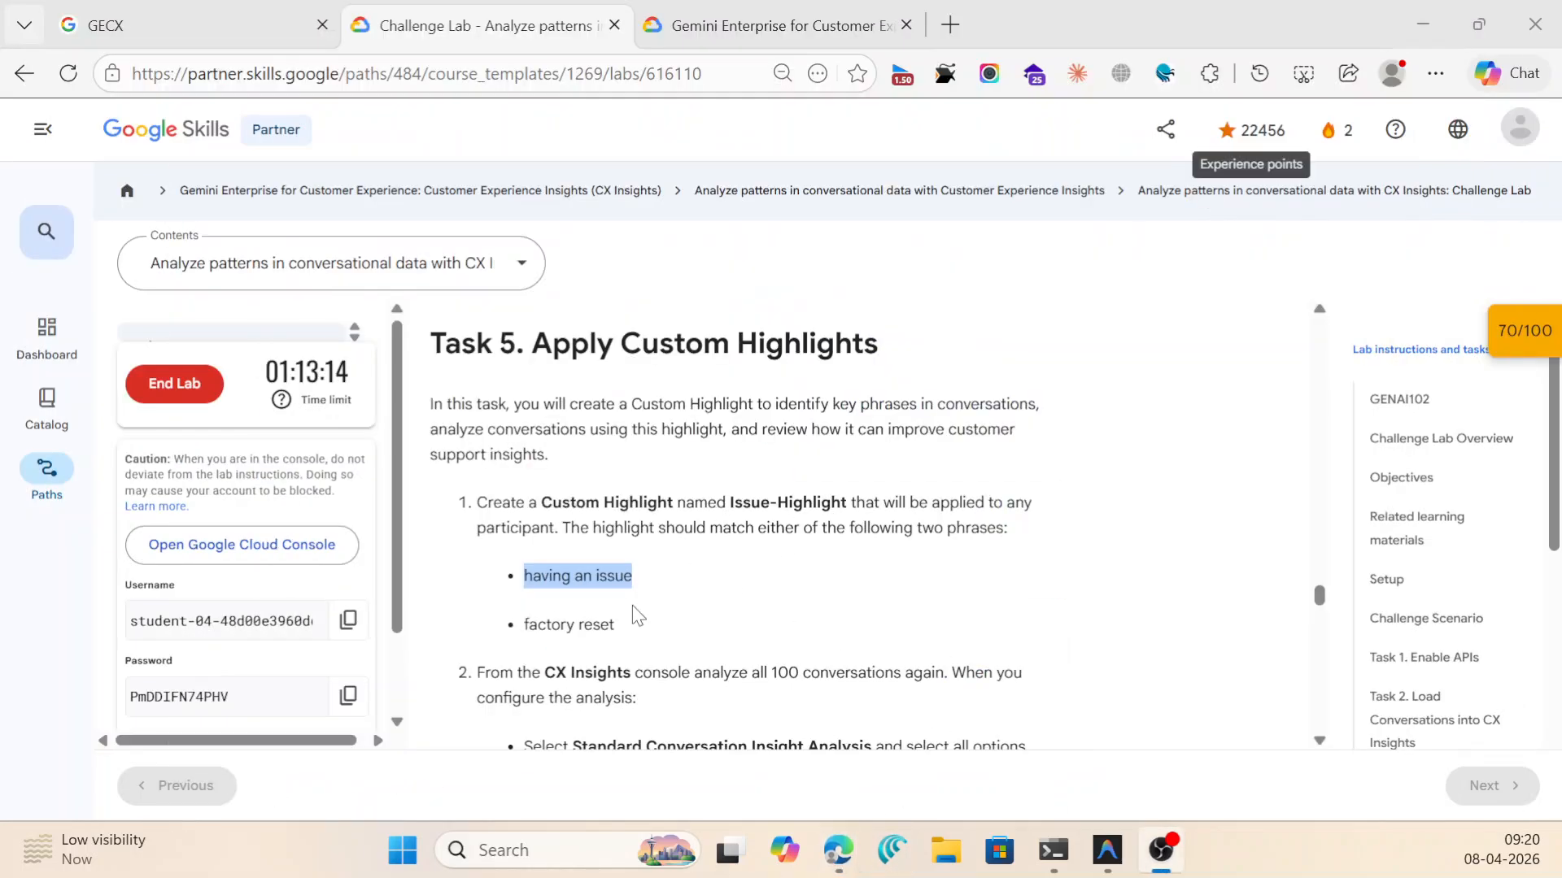
left_click_drag(525, 625, 618, 633)
key("ctrl+c")
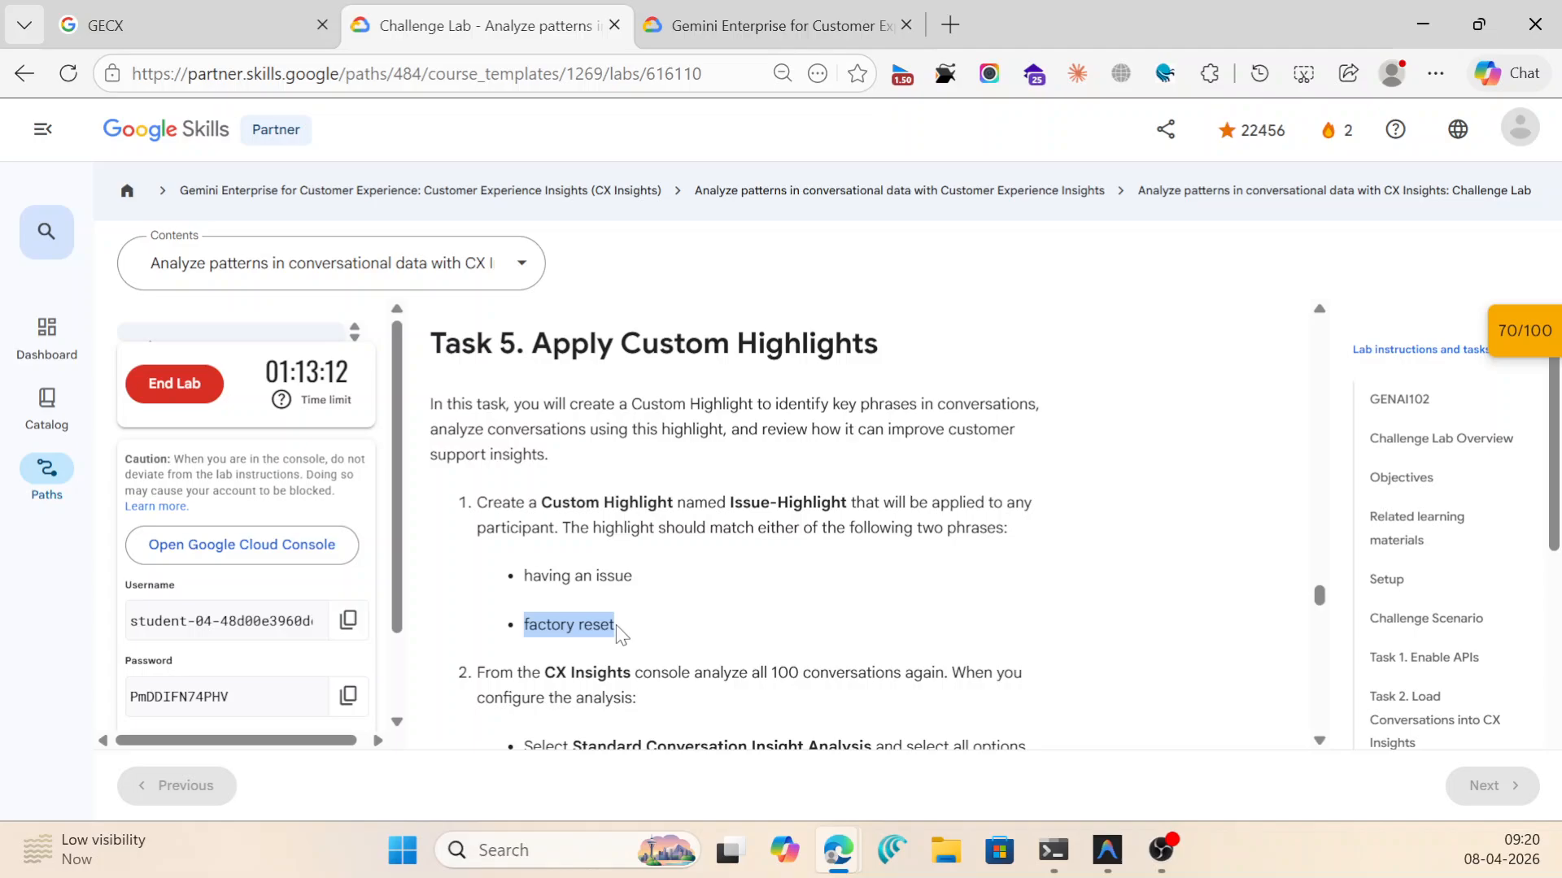
mouse_move(845, 850)
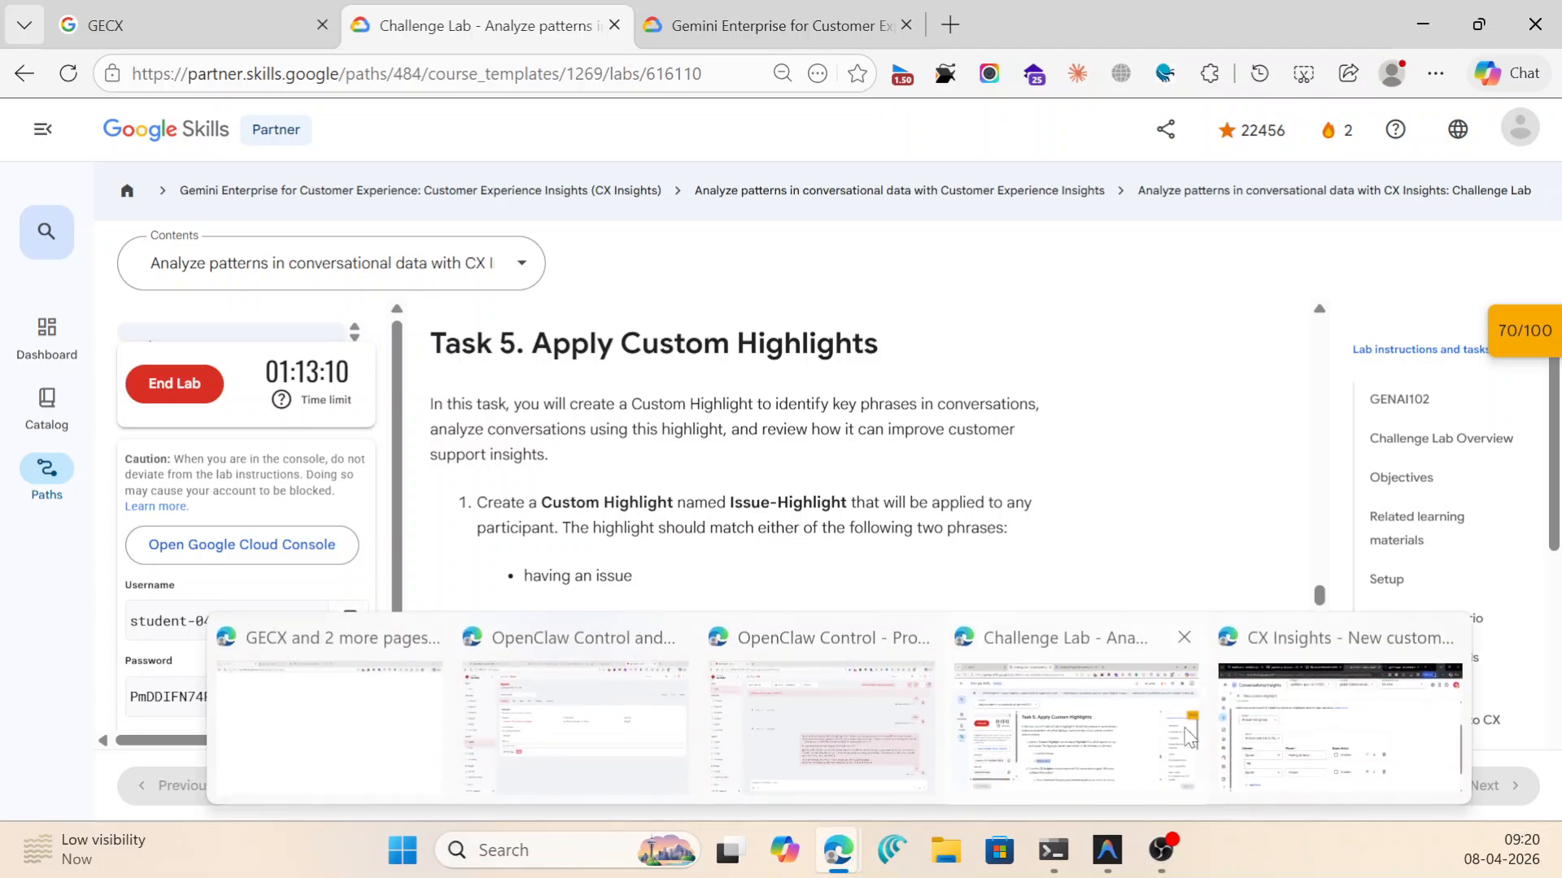
left_click(1352, 715)
left_click(575, 695)
key("ctrl+v")
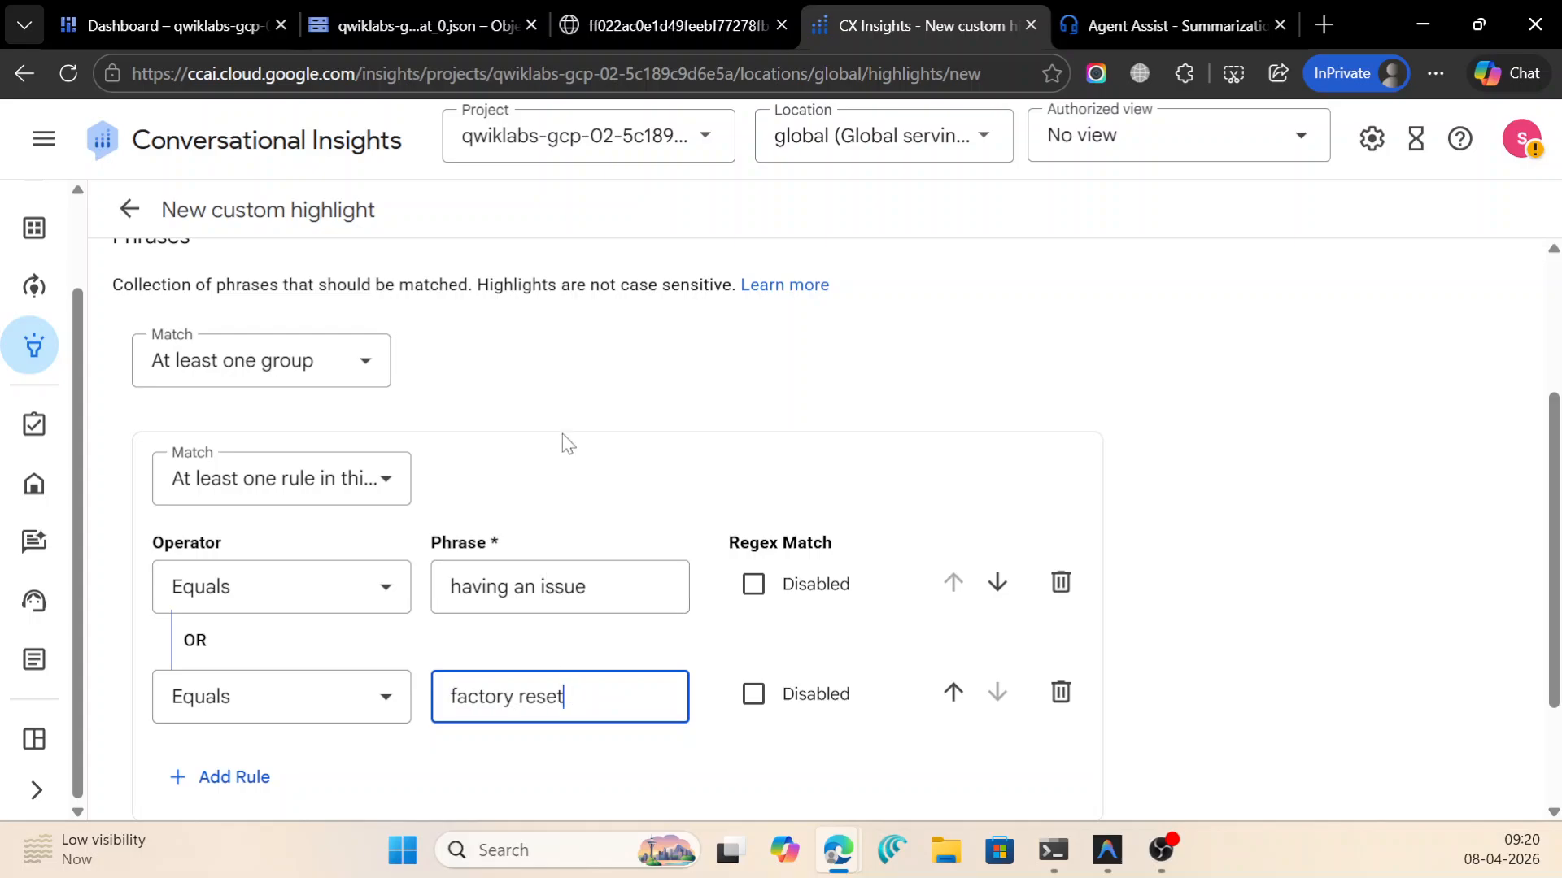
Review the highlight settings, save the new custom highlight and close the confirmation.
scroll(607, 464, "up", 3)
scroll(447, 452, "down", 5)
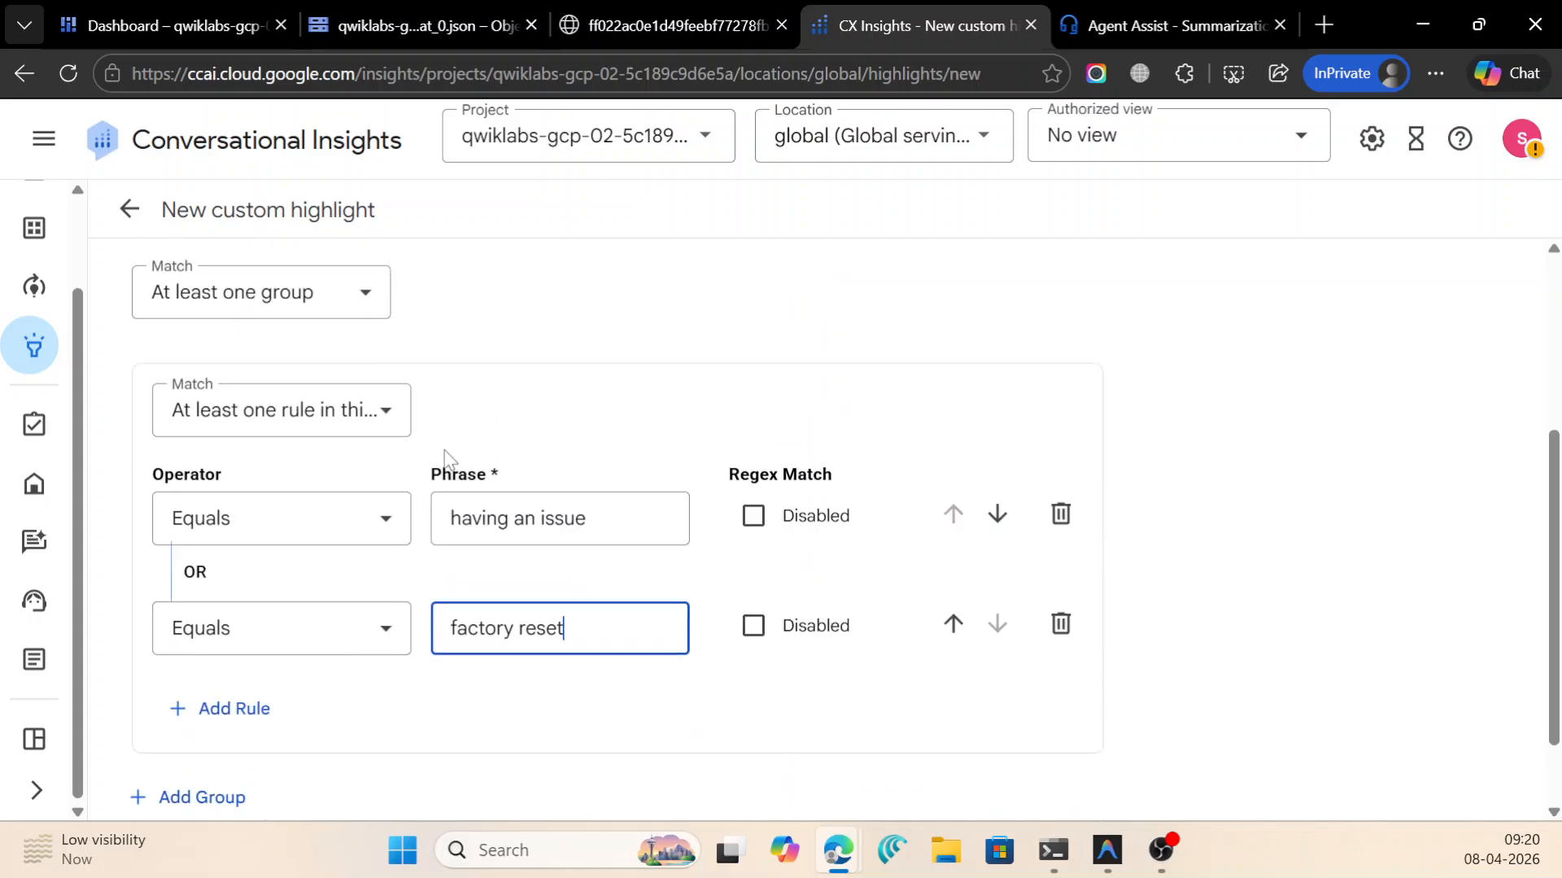
left_click(161, 774)
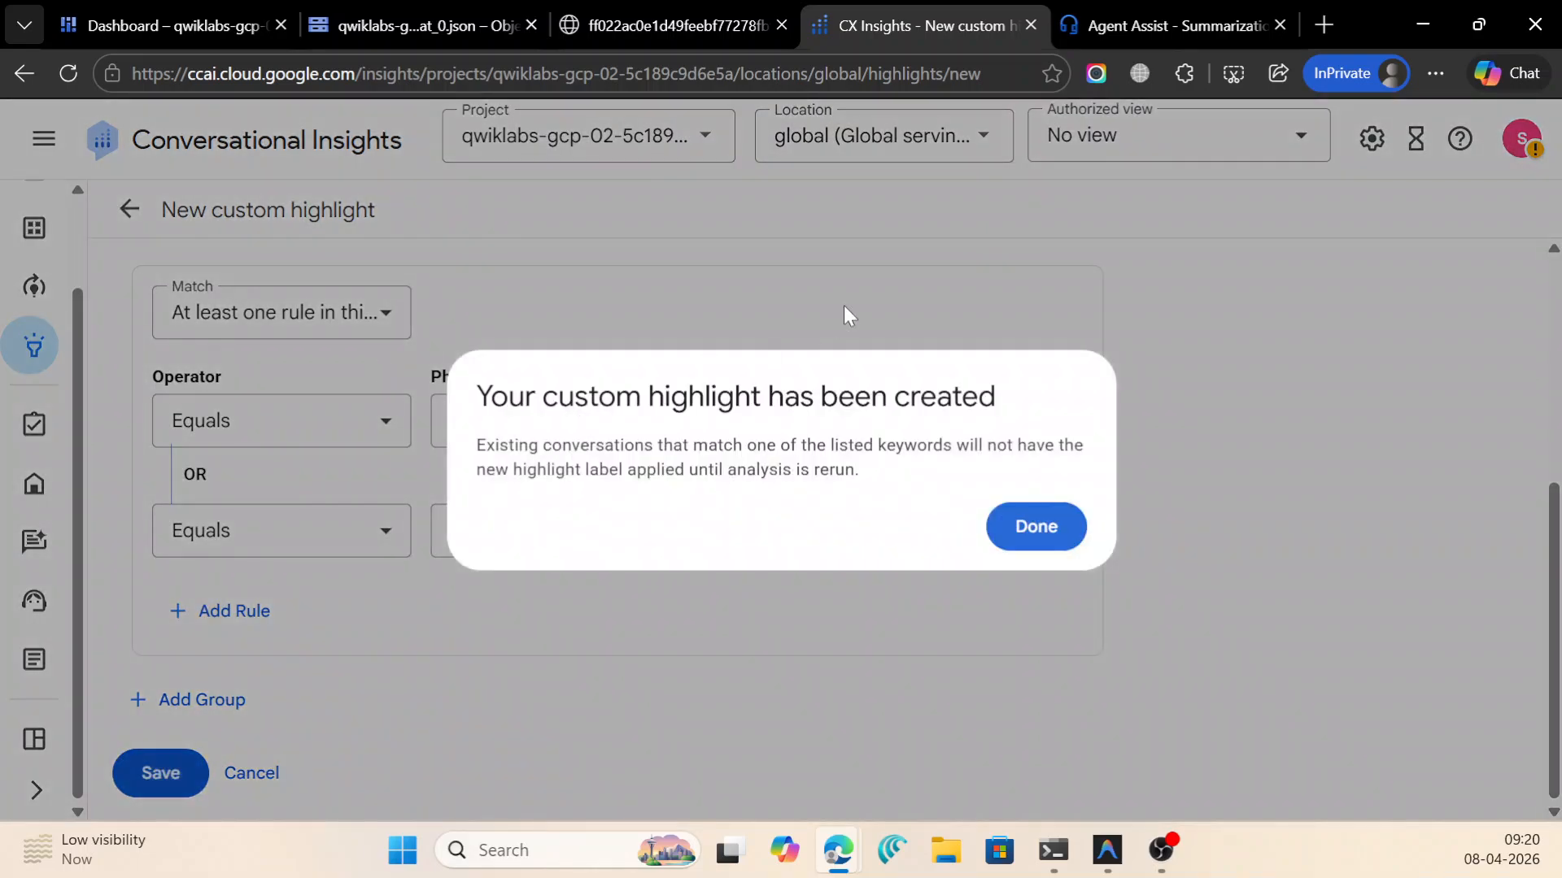
left_click(1023, 520)
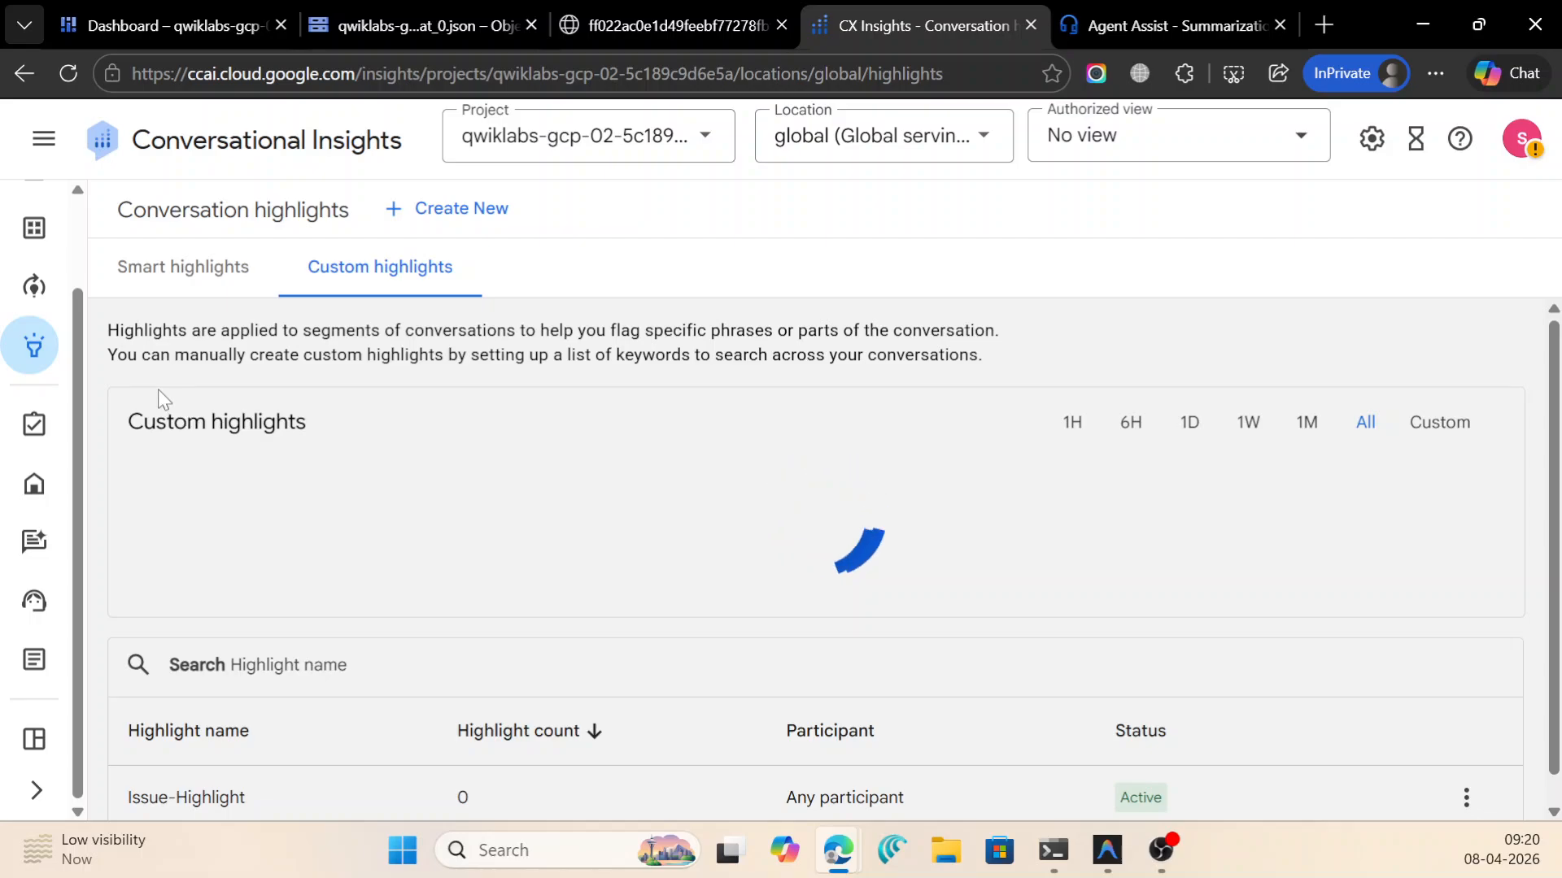
Return to the Conversation Hub and open the analysis setup for the conversation history.
mouse_move(27, 295)
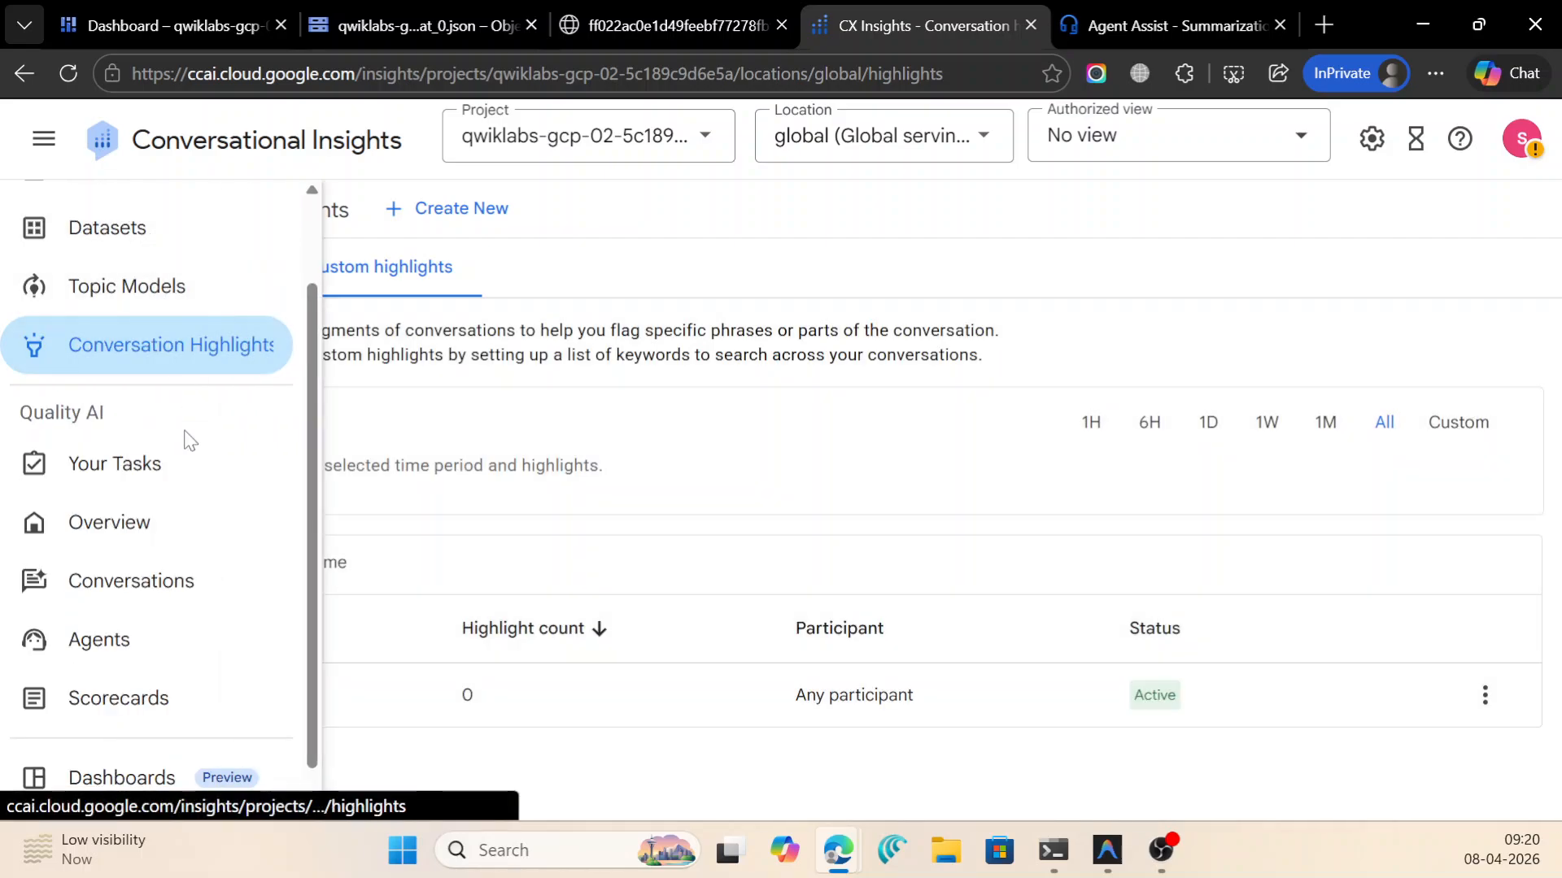
scroll(134, 307, "up", 1)
left_click(133, 218)
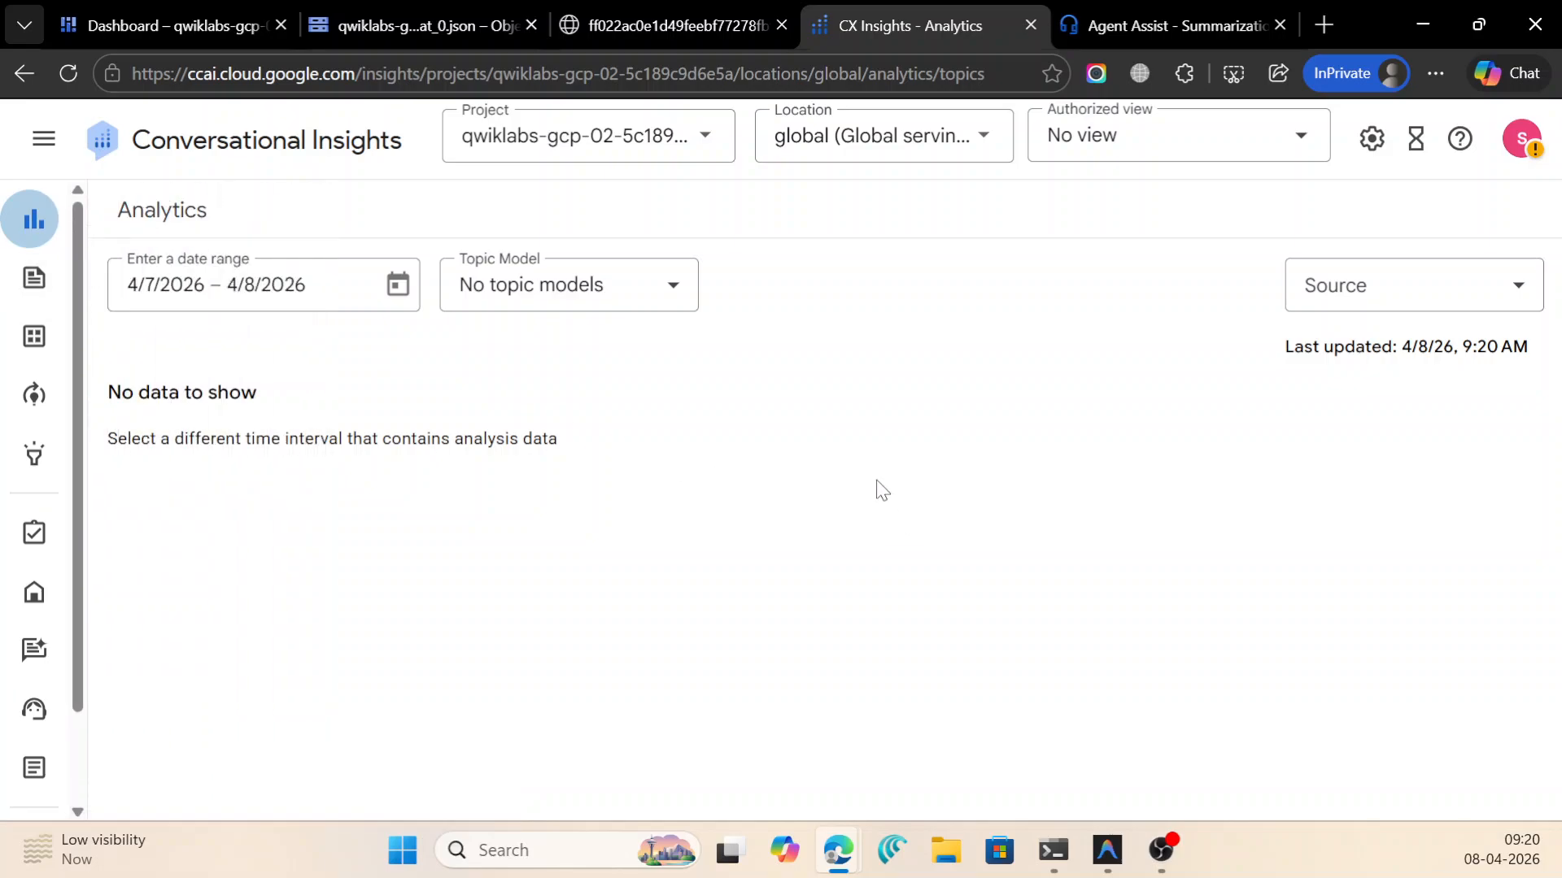
left_click(75, 277)
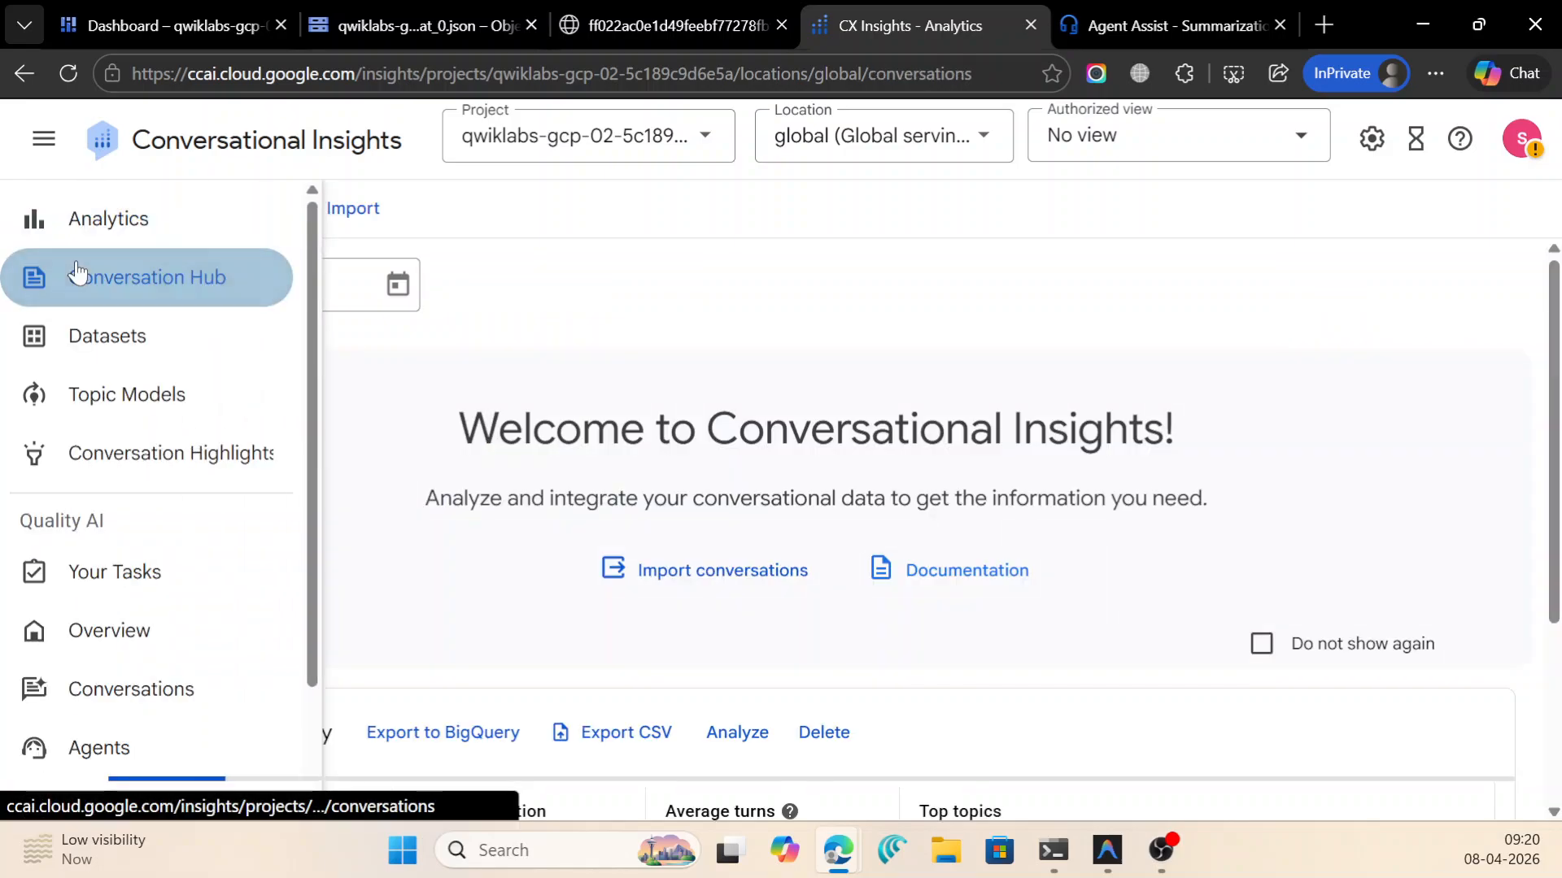
scroll(732, 585, "down", 4)
left_click(737, 451)
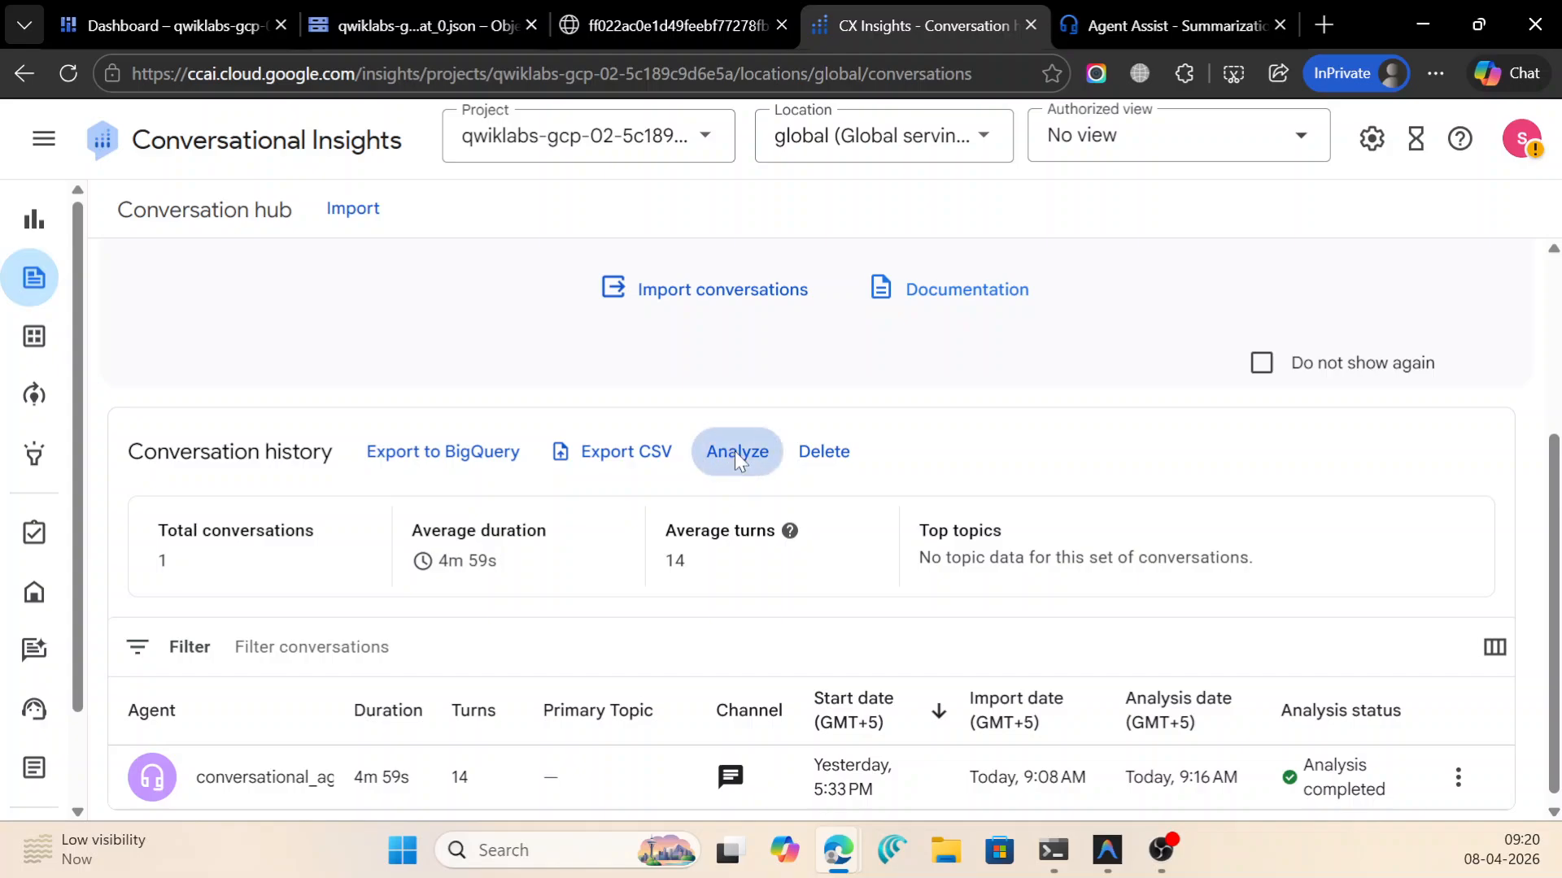
Enable Custom highlights under Standard Conversational Insights analysis and choose Issue-Highlight as the highlight to use.
left_click(988, 363)
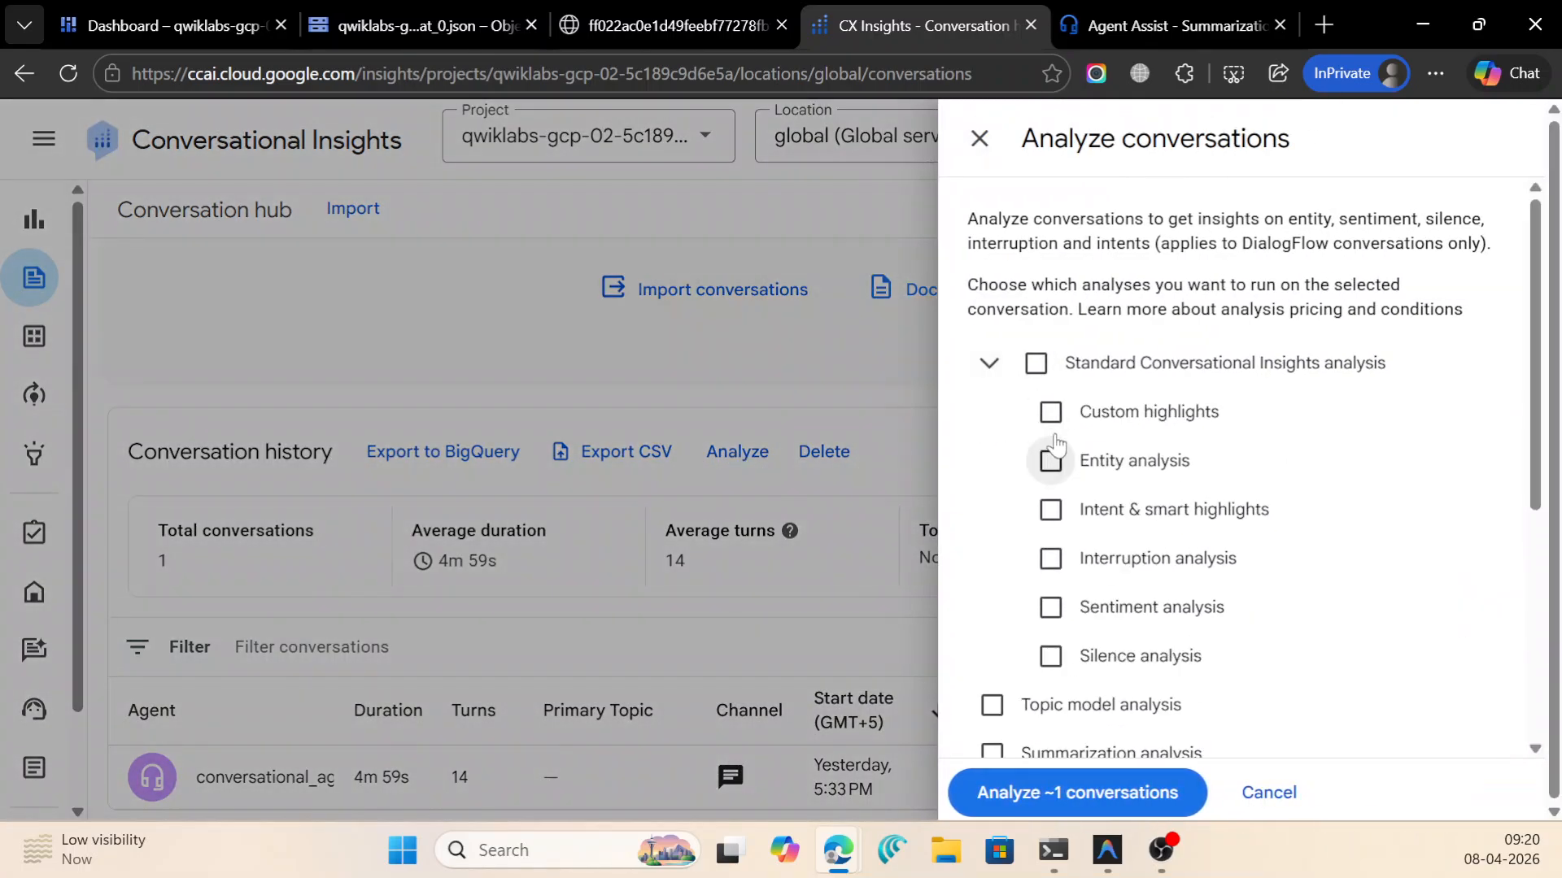
left_click(1051, 417)
left_click(1318, 533)
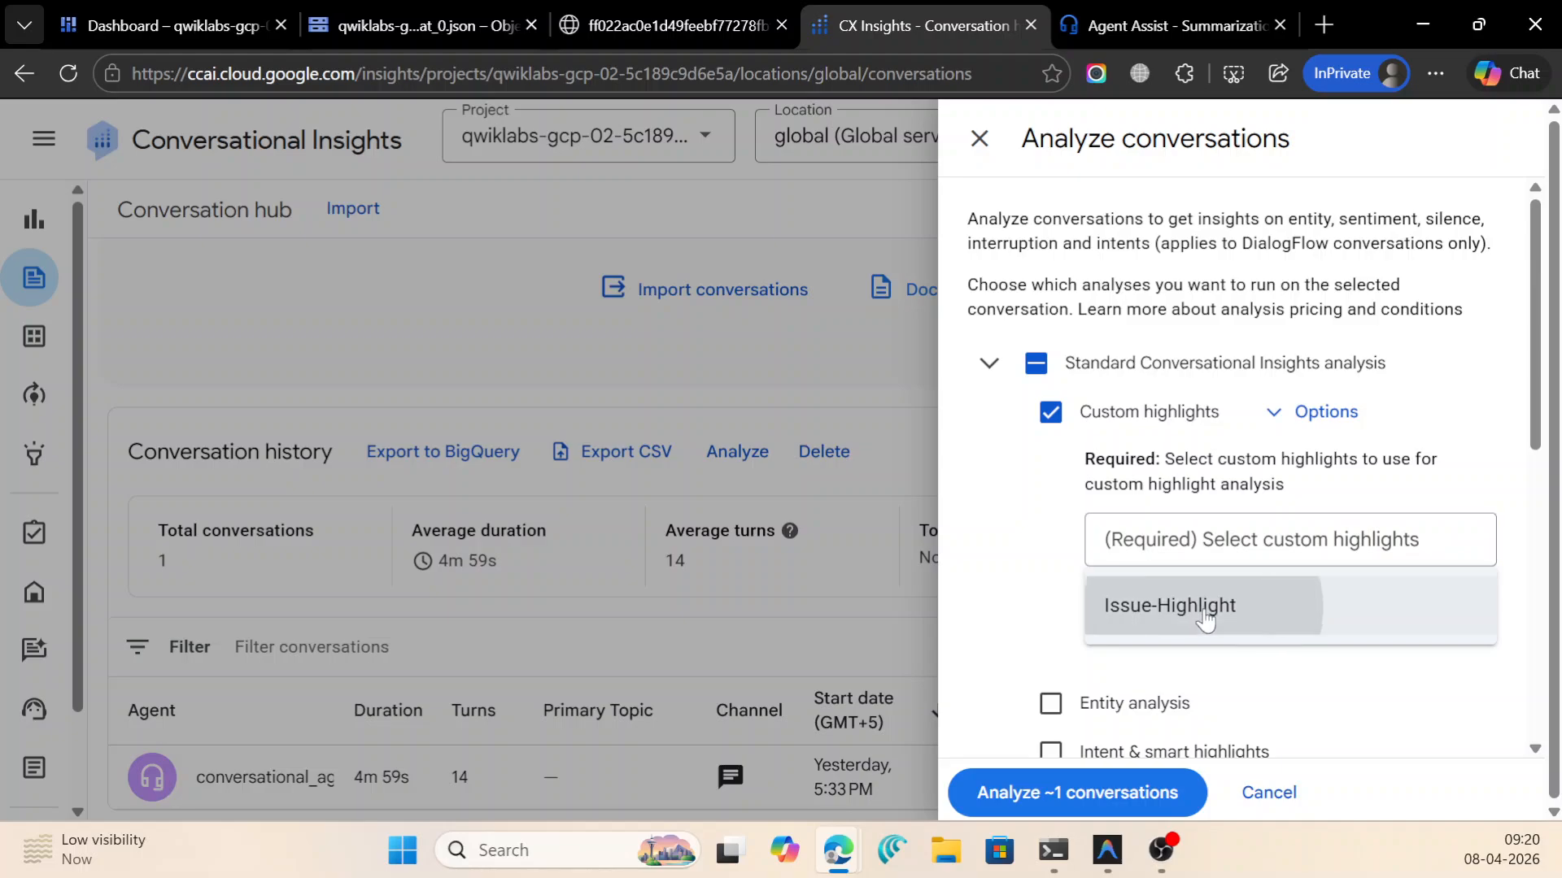
left_click(1178, 603)
Enable Summarization analysis with the Full-Summary-Generator generator and run the analysis on the selected conversation.
scroll(1256, 474, "down", 5)
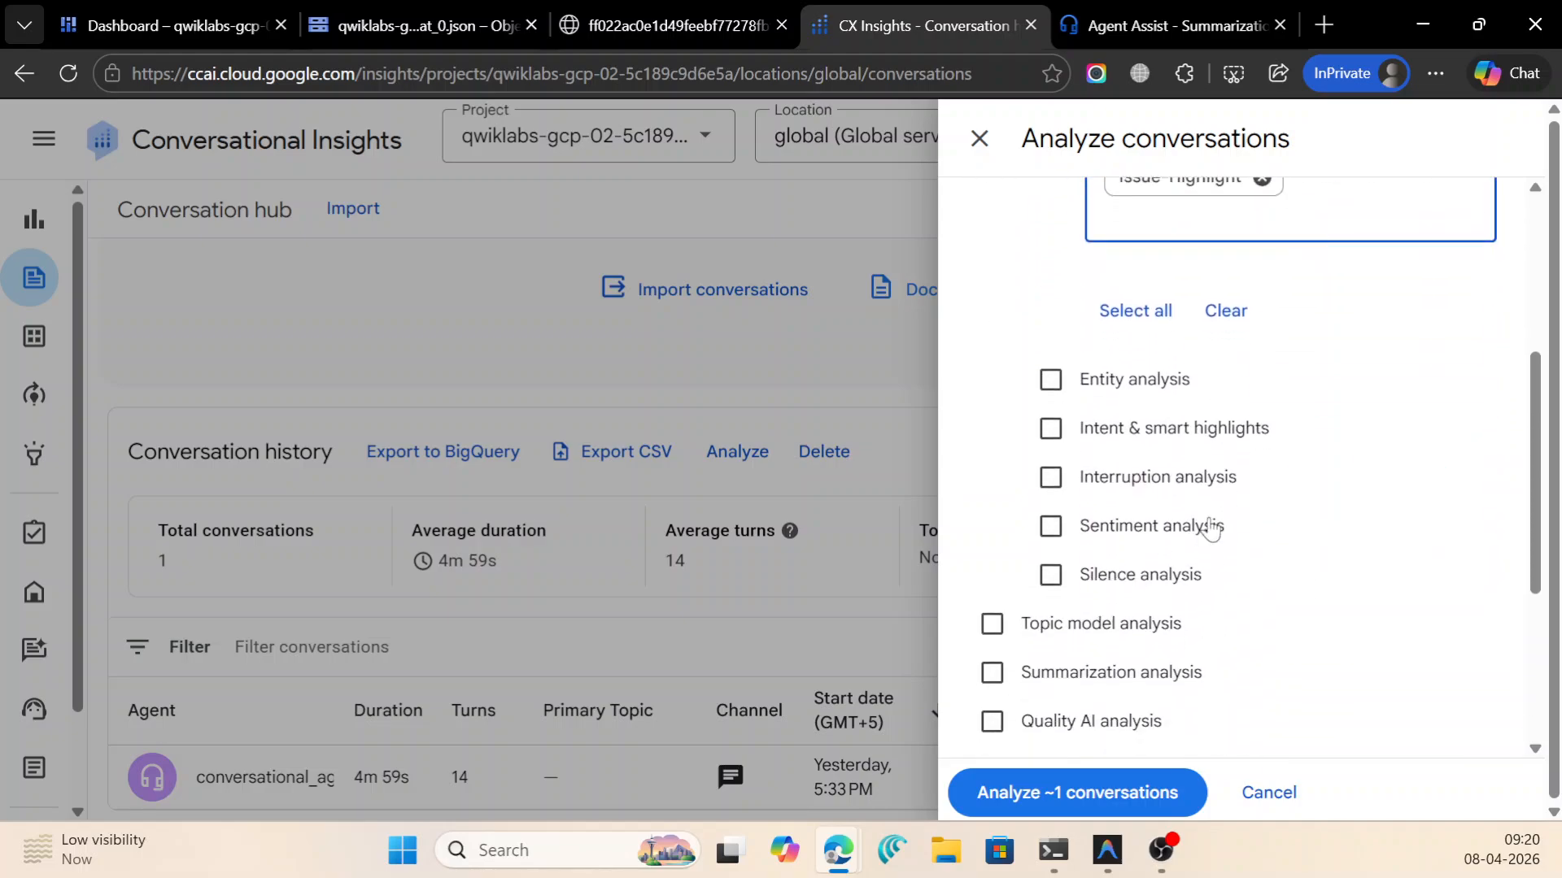
left_click(991, 672)
scroll(1115, 569, "down", 4)
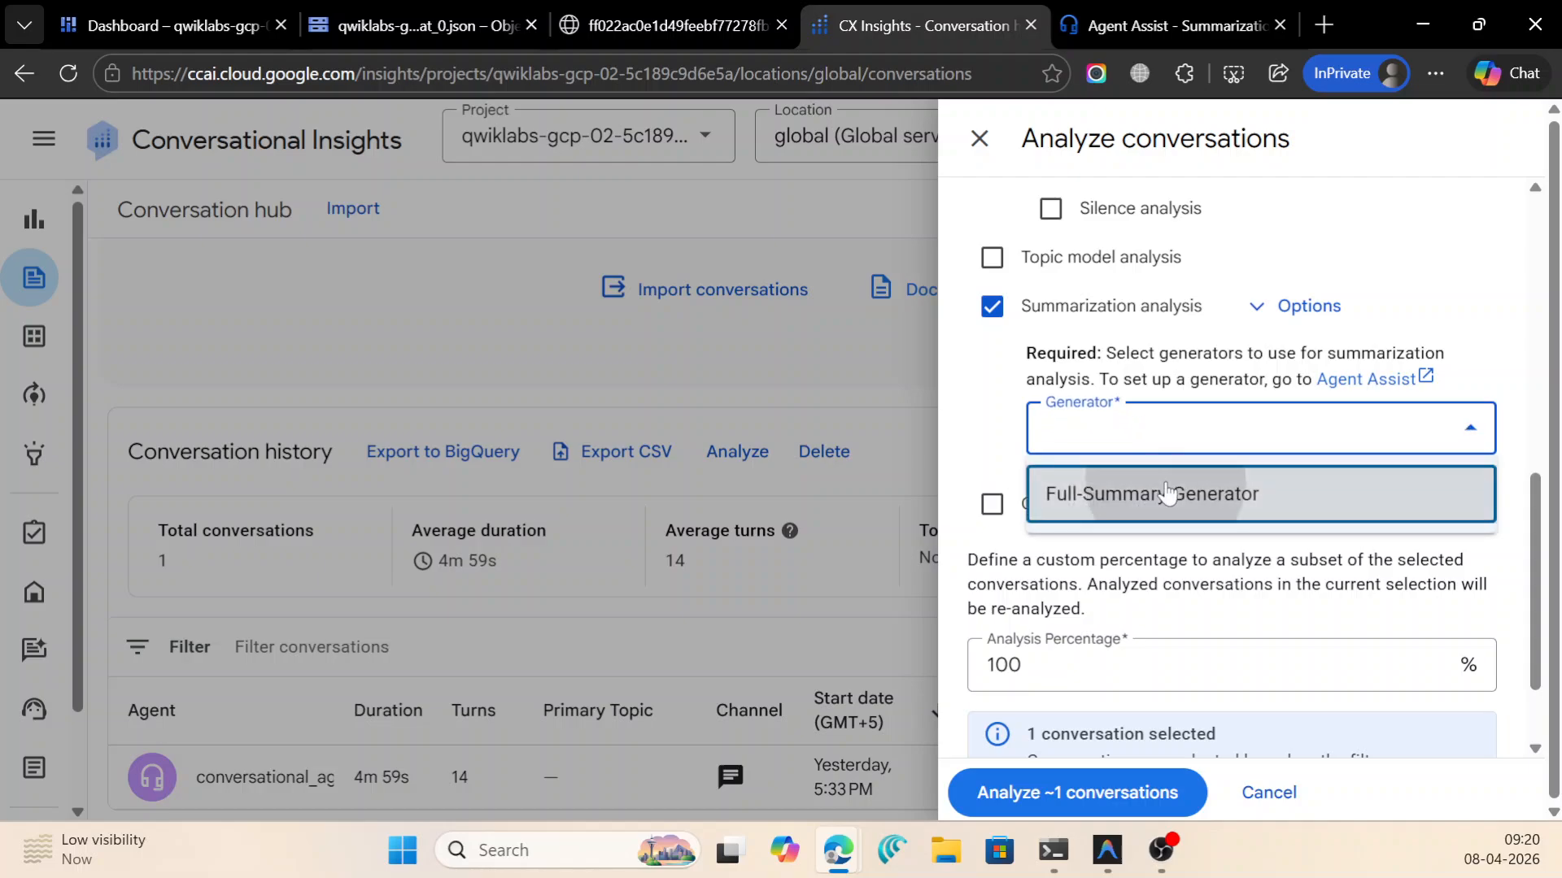
left_click(1168, 492)
scroll(1161, 560, "down", 2)
left_click(1125, 788)
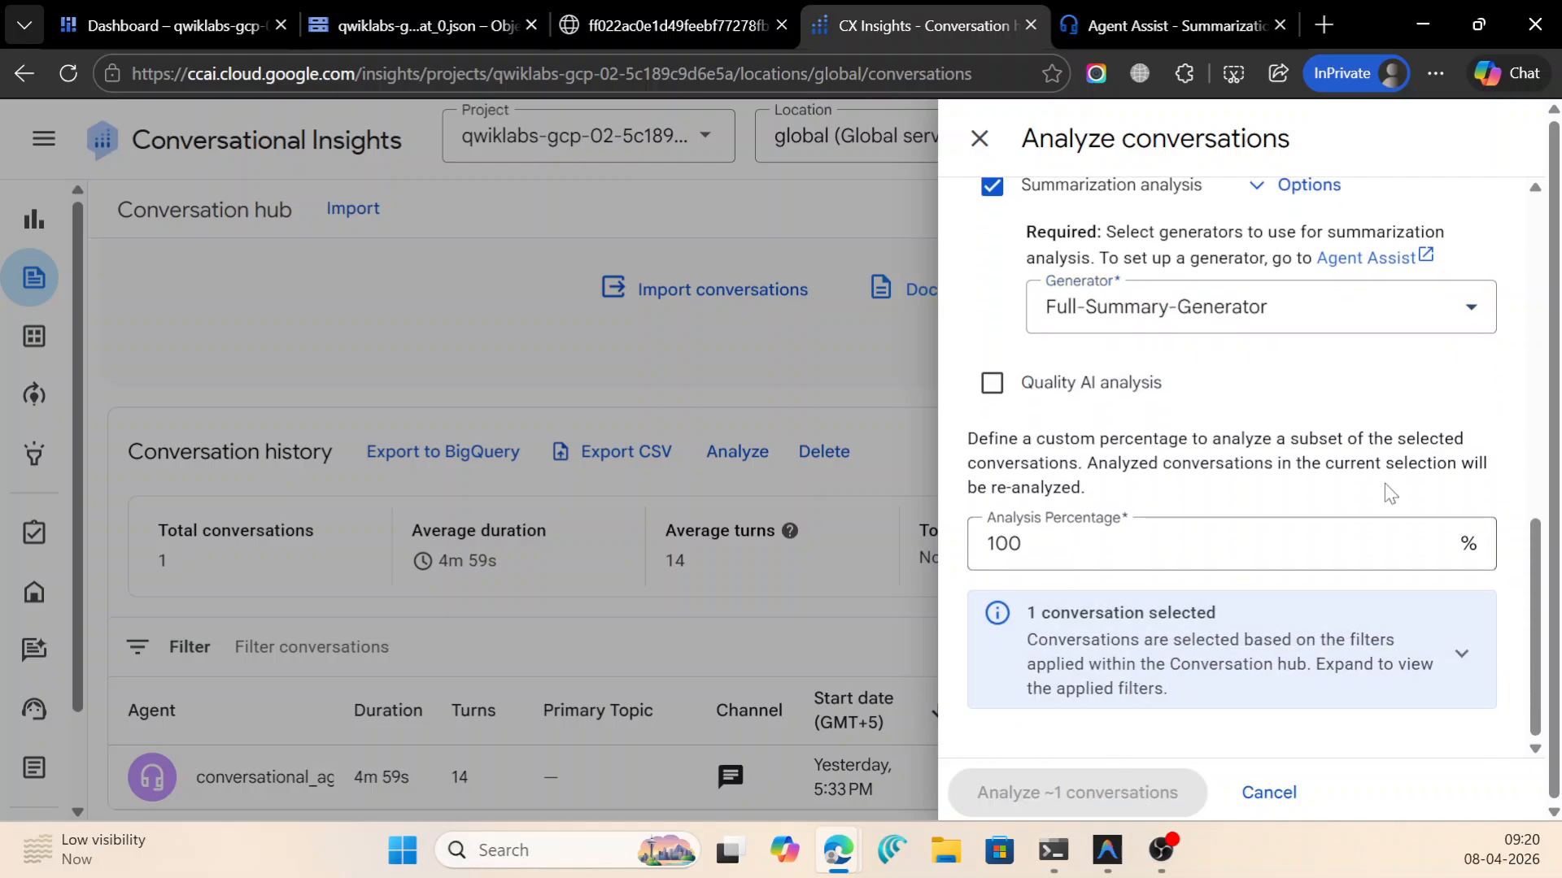
Switch to the lab instructions and check the progress of the Create Custom Highlights objective.
left_click(1434, 24)
scroll(813, 528, "down", 10)
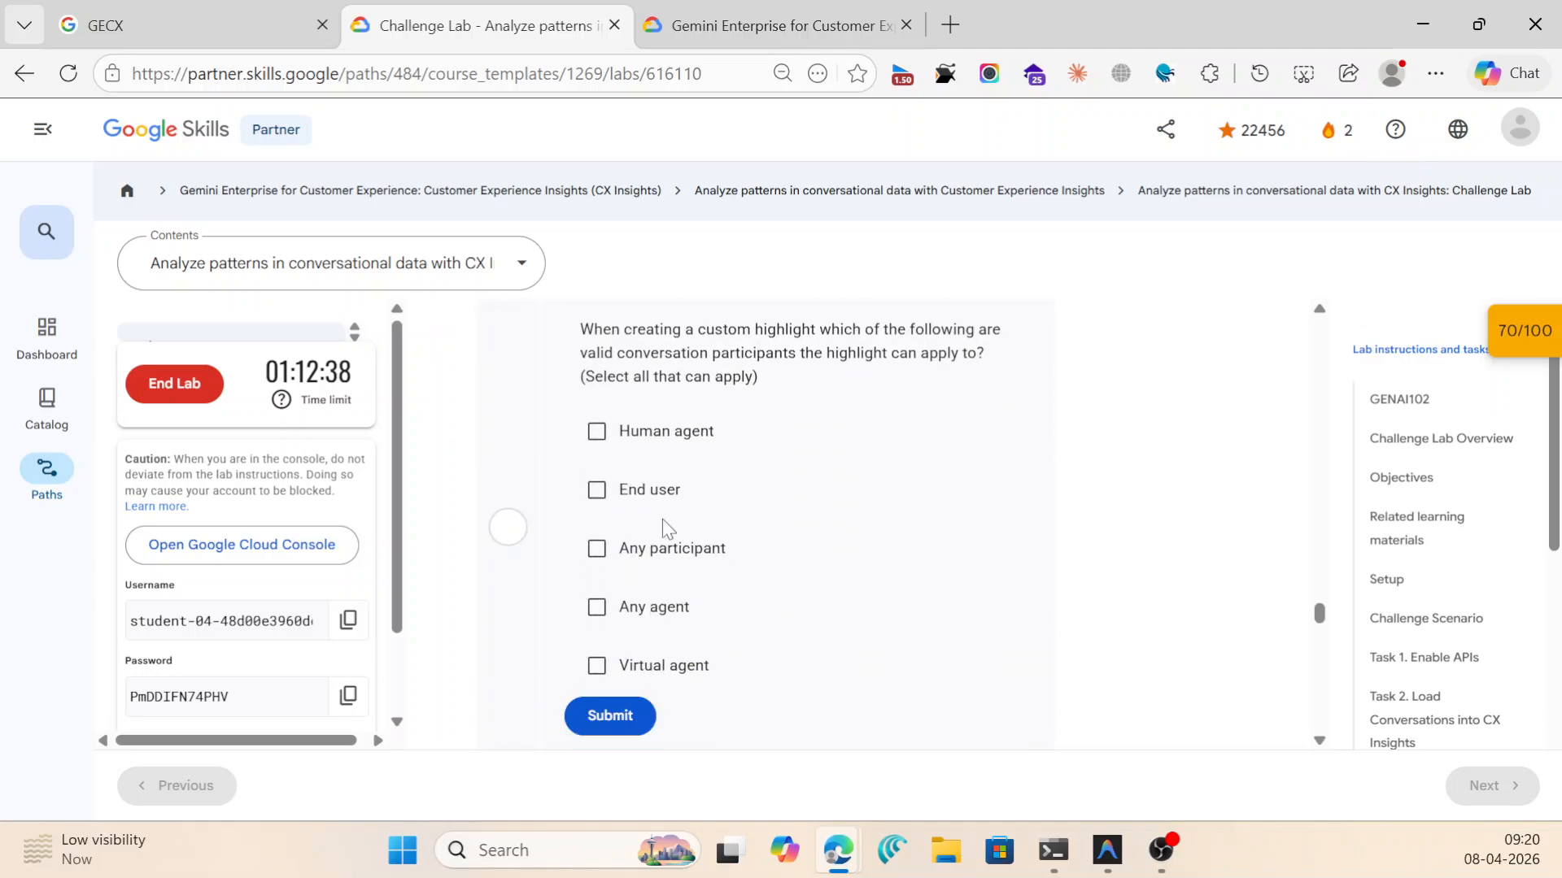
scroll(795, 598, "up", 3)
scroll(795, 602, "up", 2)
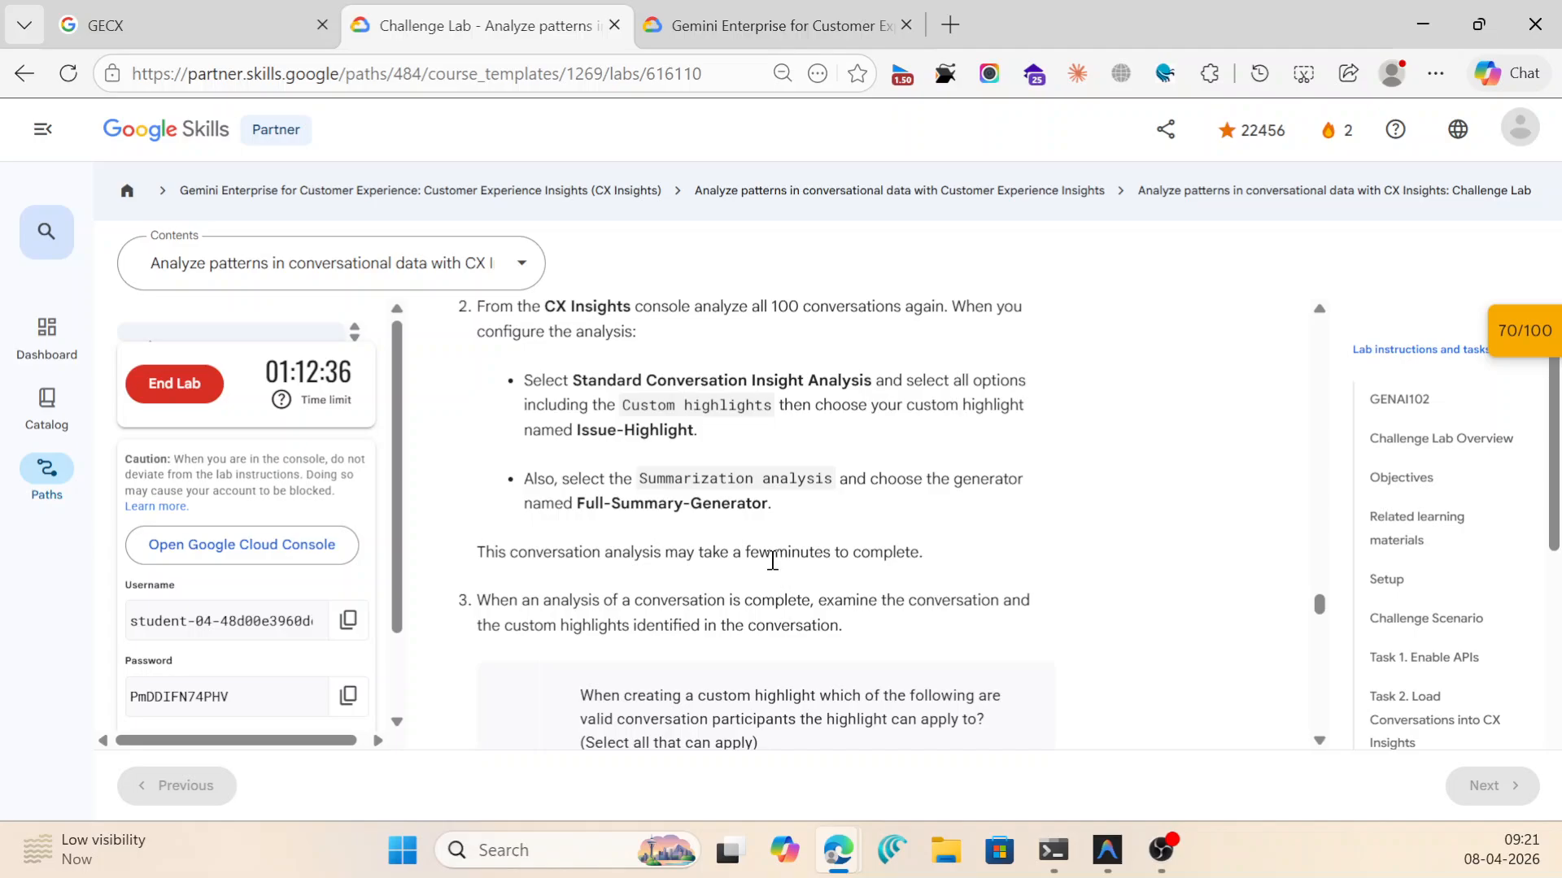
scroll(729, 654, "down", 8)
left_click(623, 639)
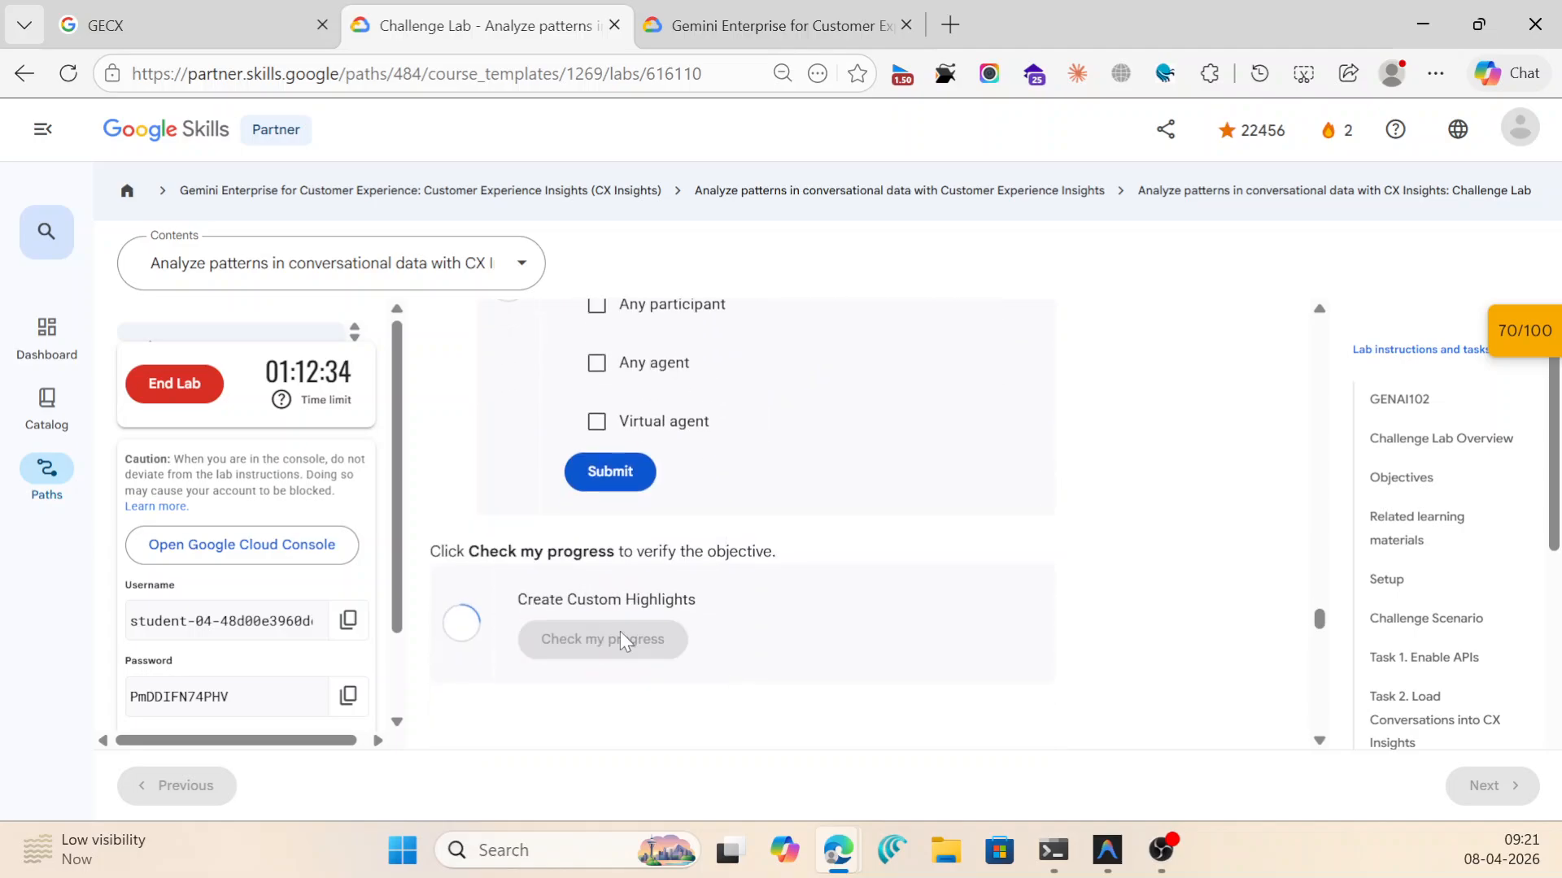
Open the lab score overview and check the progress of the Create Custom Highlights objective.
mouse_move(1525, 349)
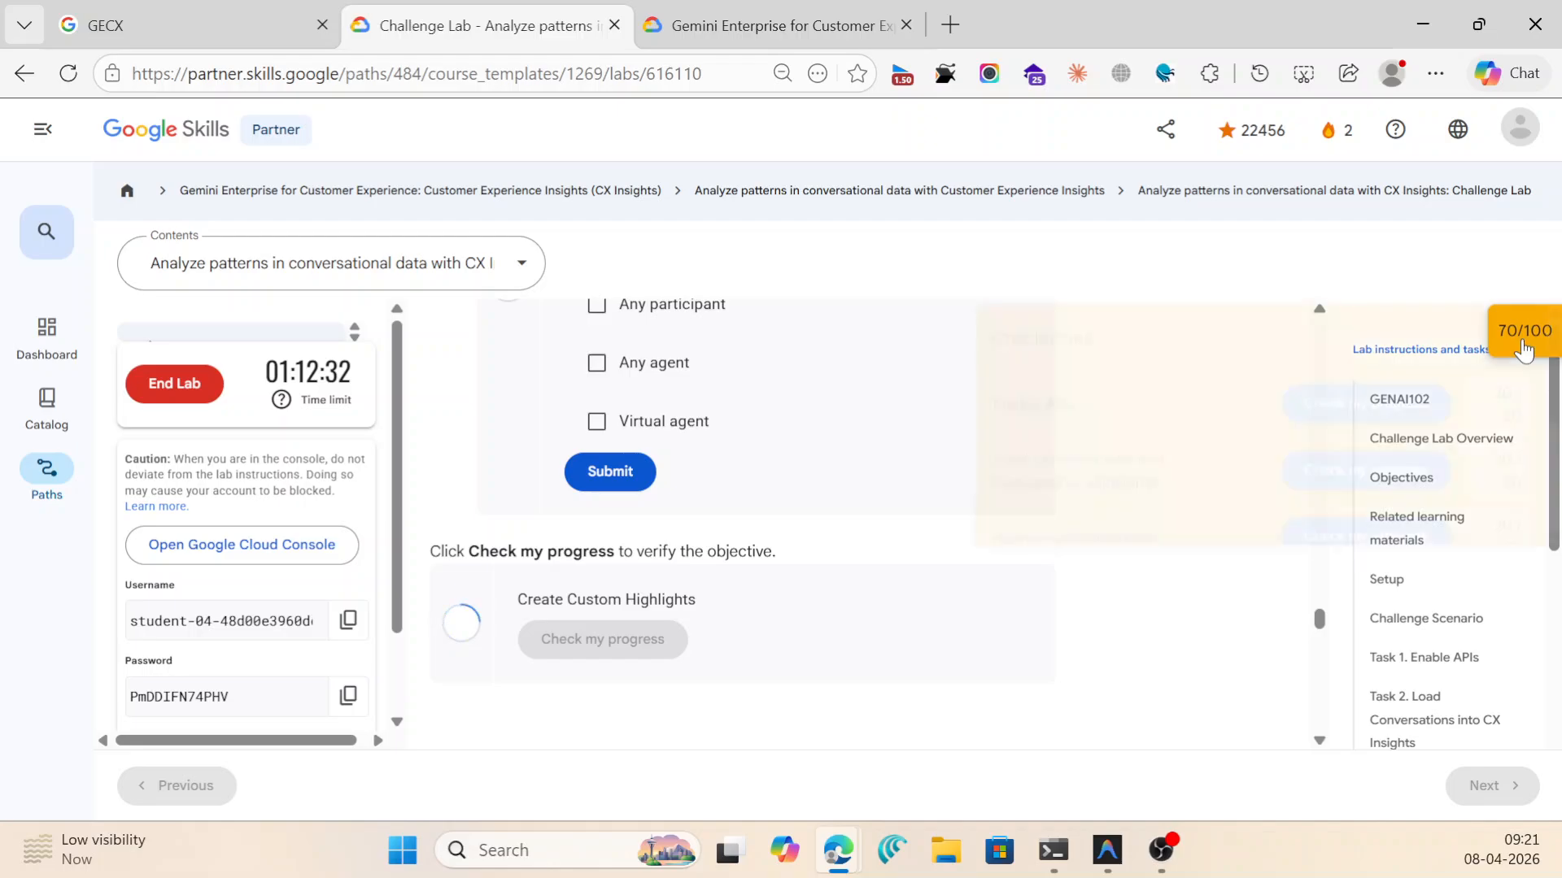
scroll(1444, 440, "down", 3)
left_click(1392, 417)
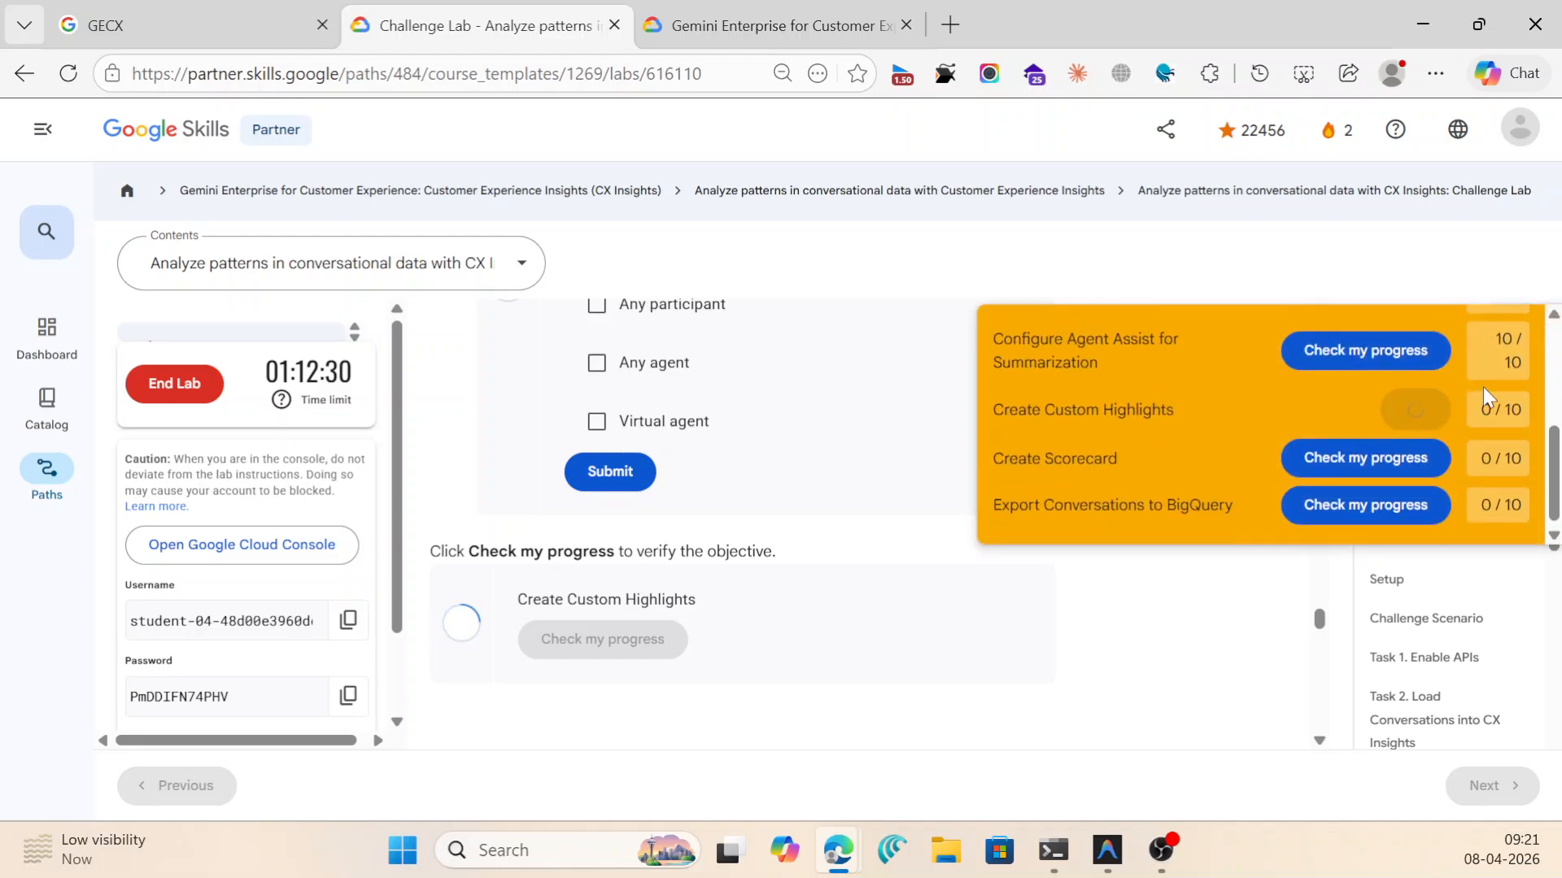
Find the Task 6 Quality AI instructions and copy the scorecard name Thoughtful-Agent.
scroll(917, 545, "down", 5)
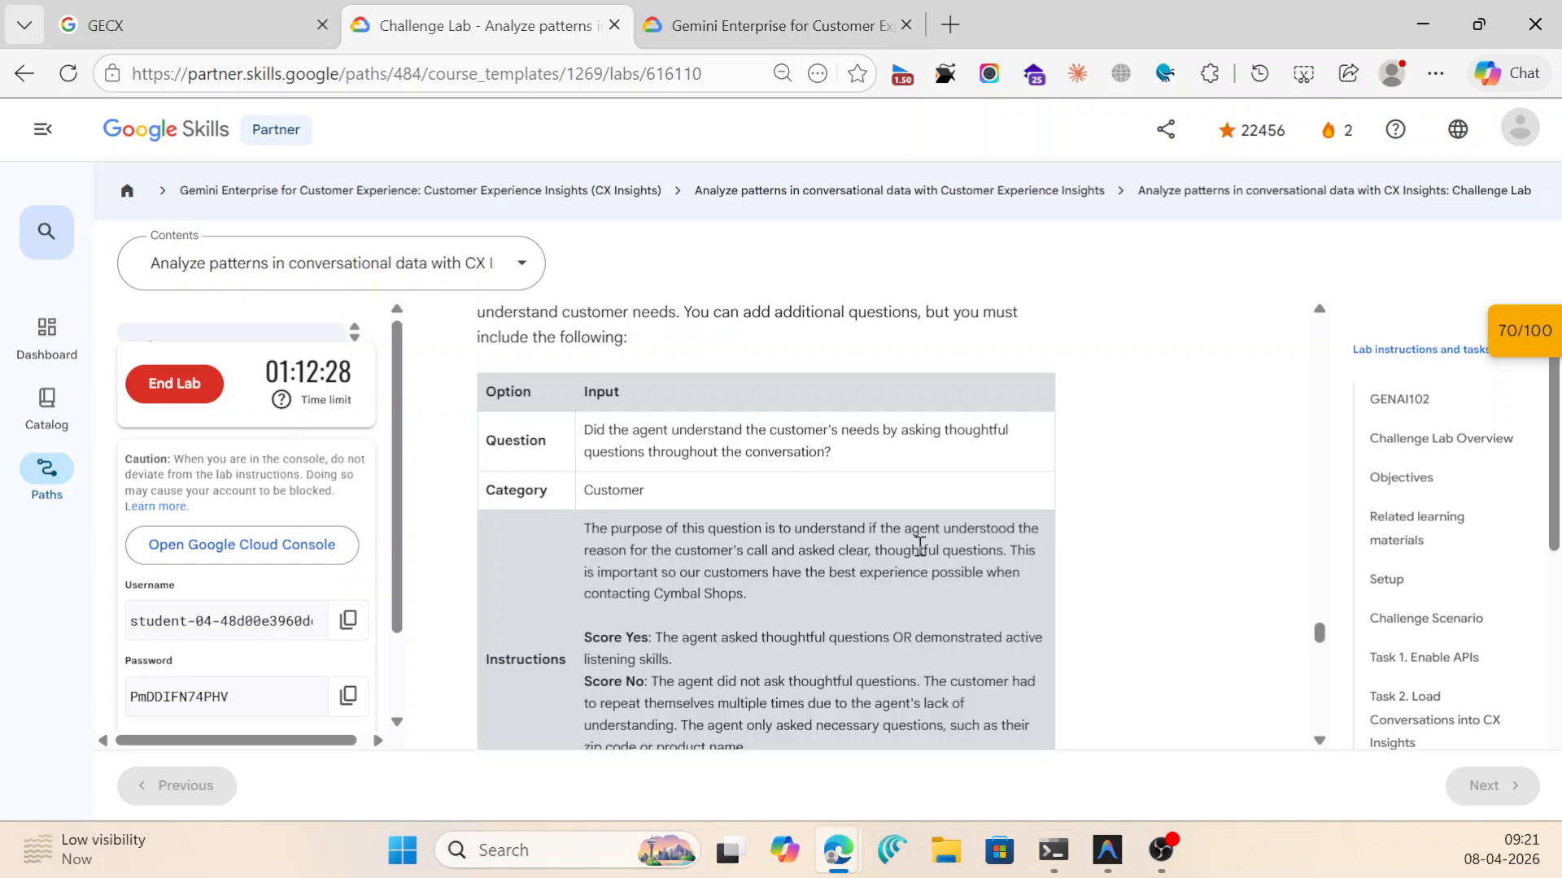
scroll(918, 545, "up", 2)
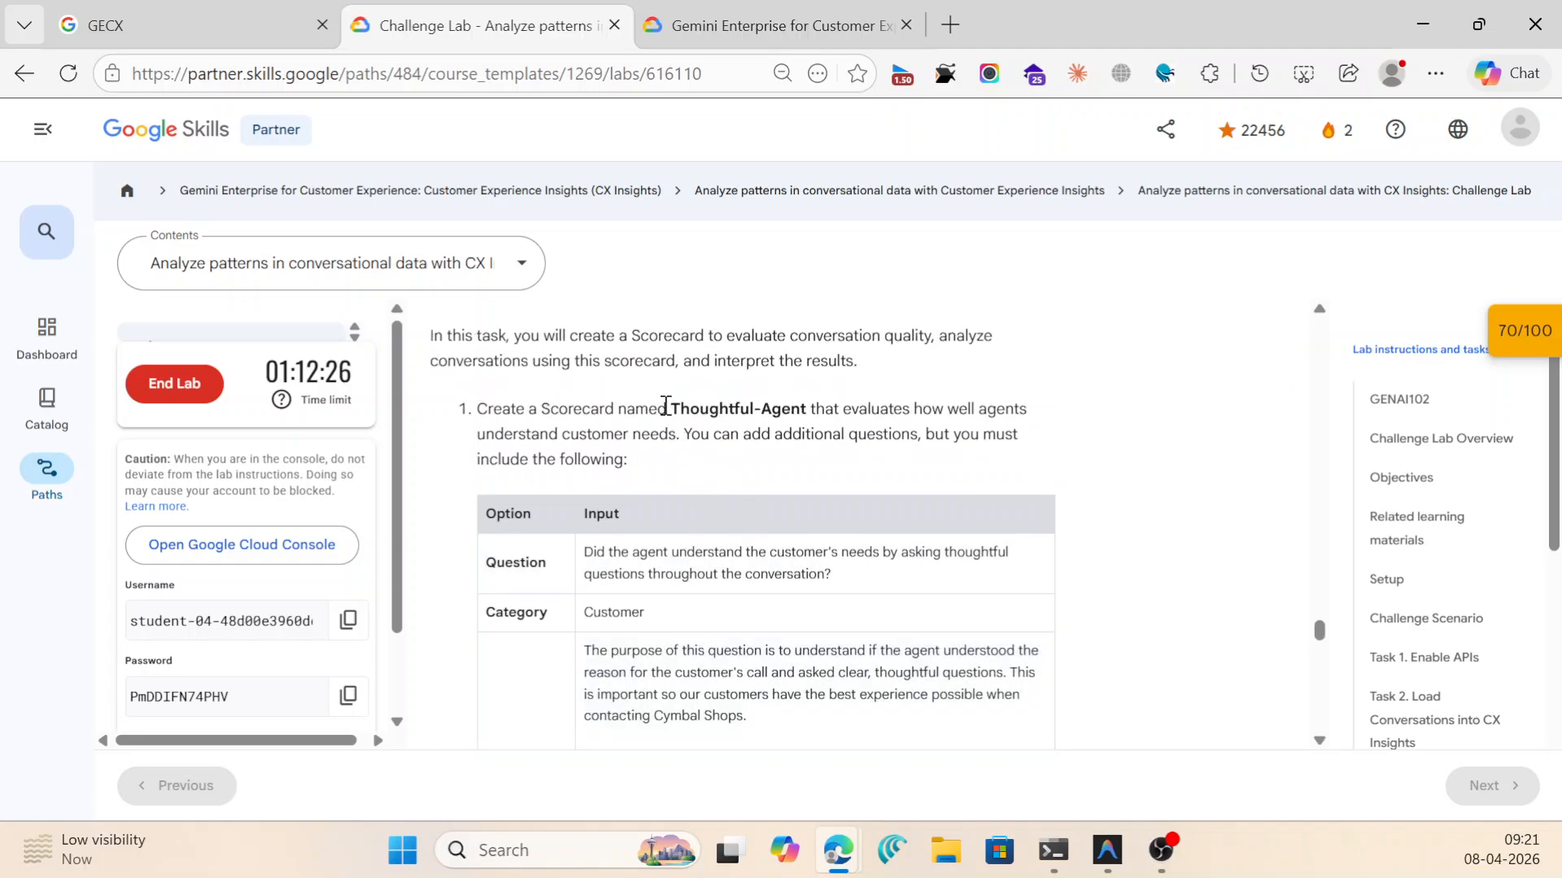
left_click_drag(669, 408, 736, 406)
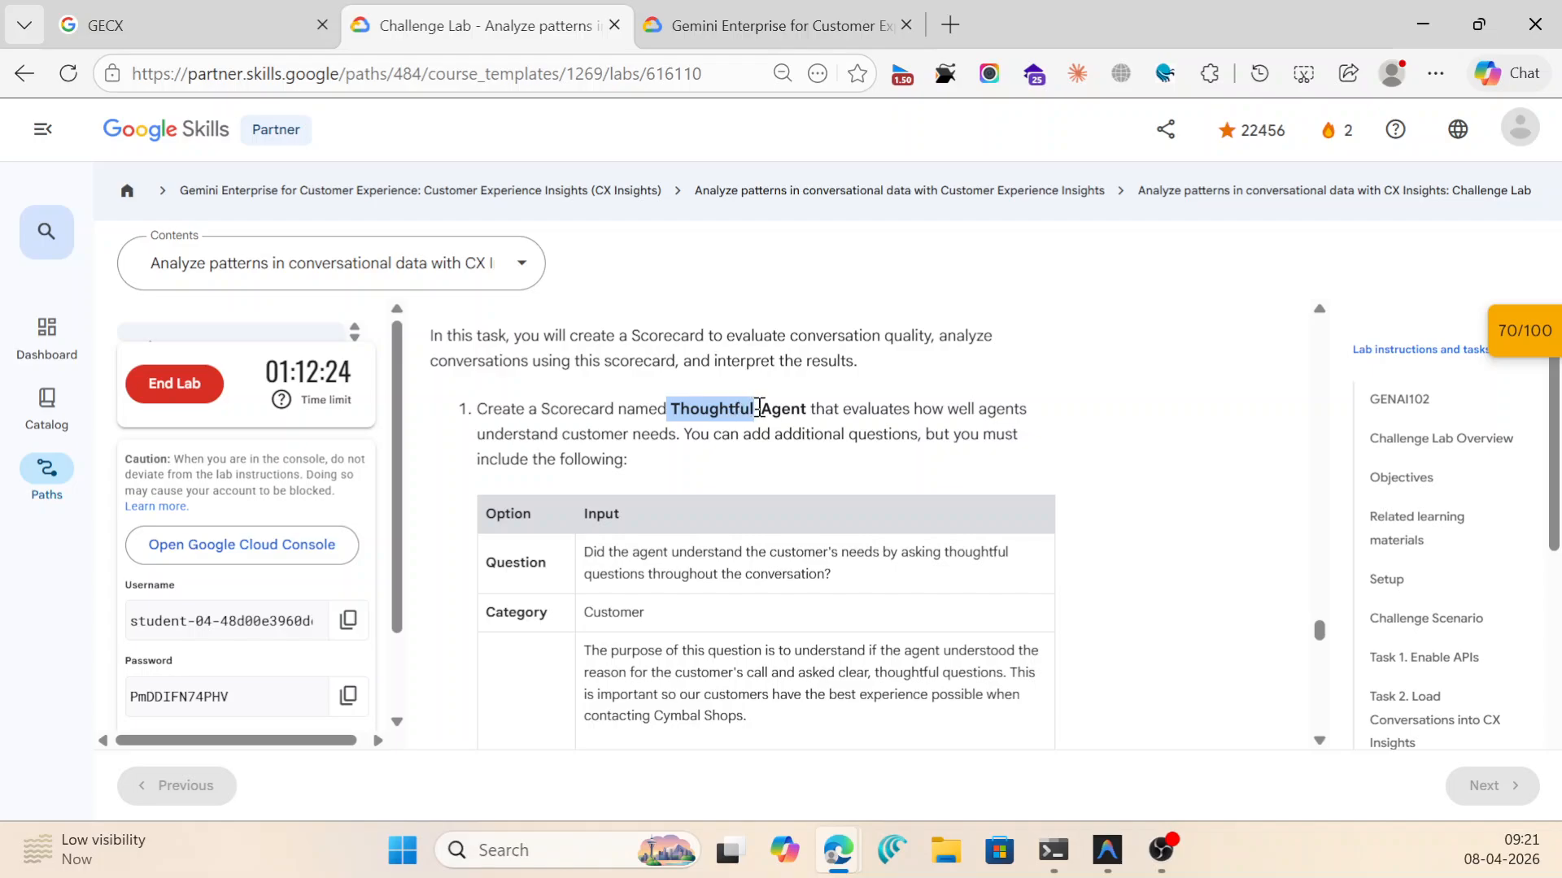
left_click(794, 408)
scroll(805, 409, "up", 8)
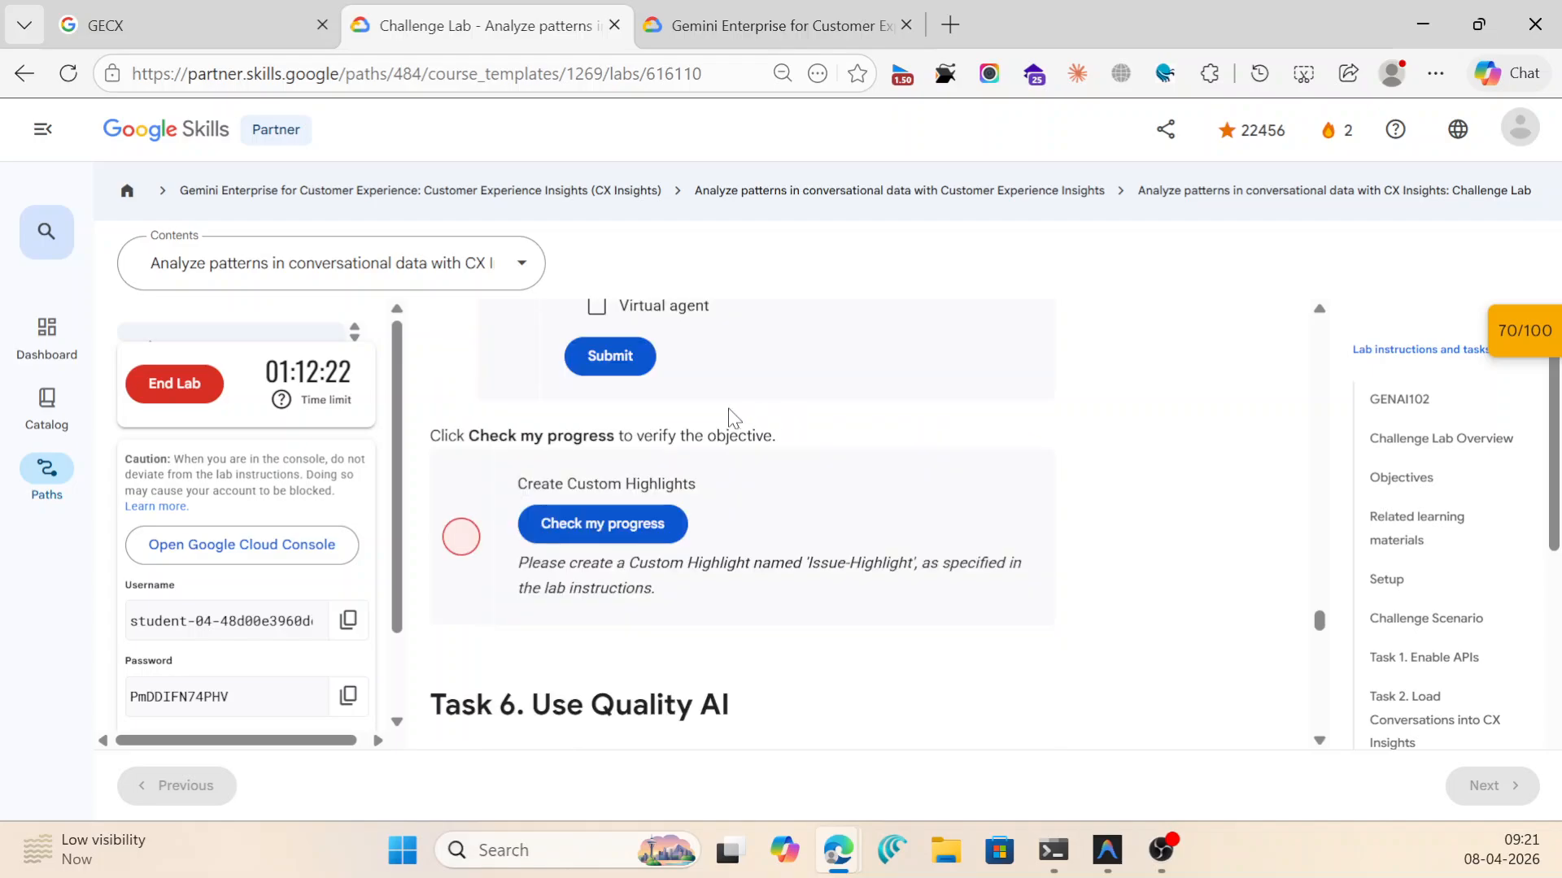
scroll(728, 411, "down", 9)
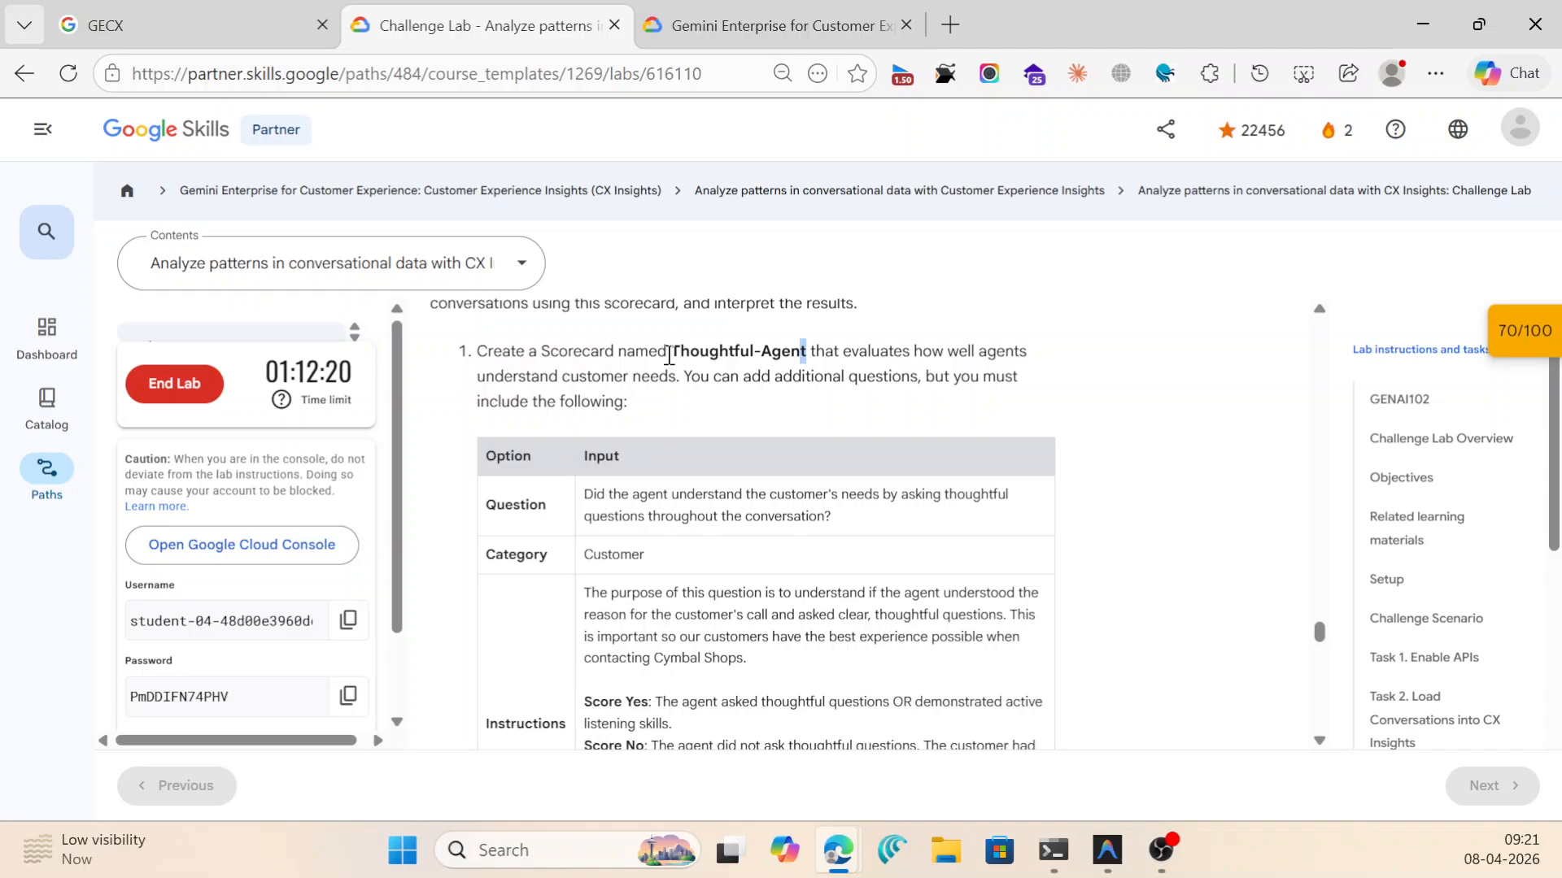
left_click_drag(674, 355, 793, 356)
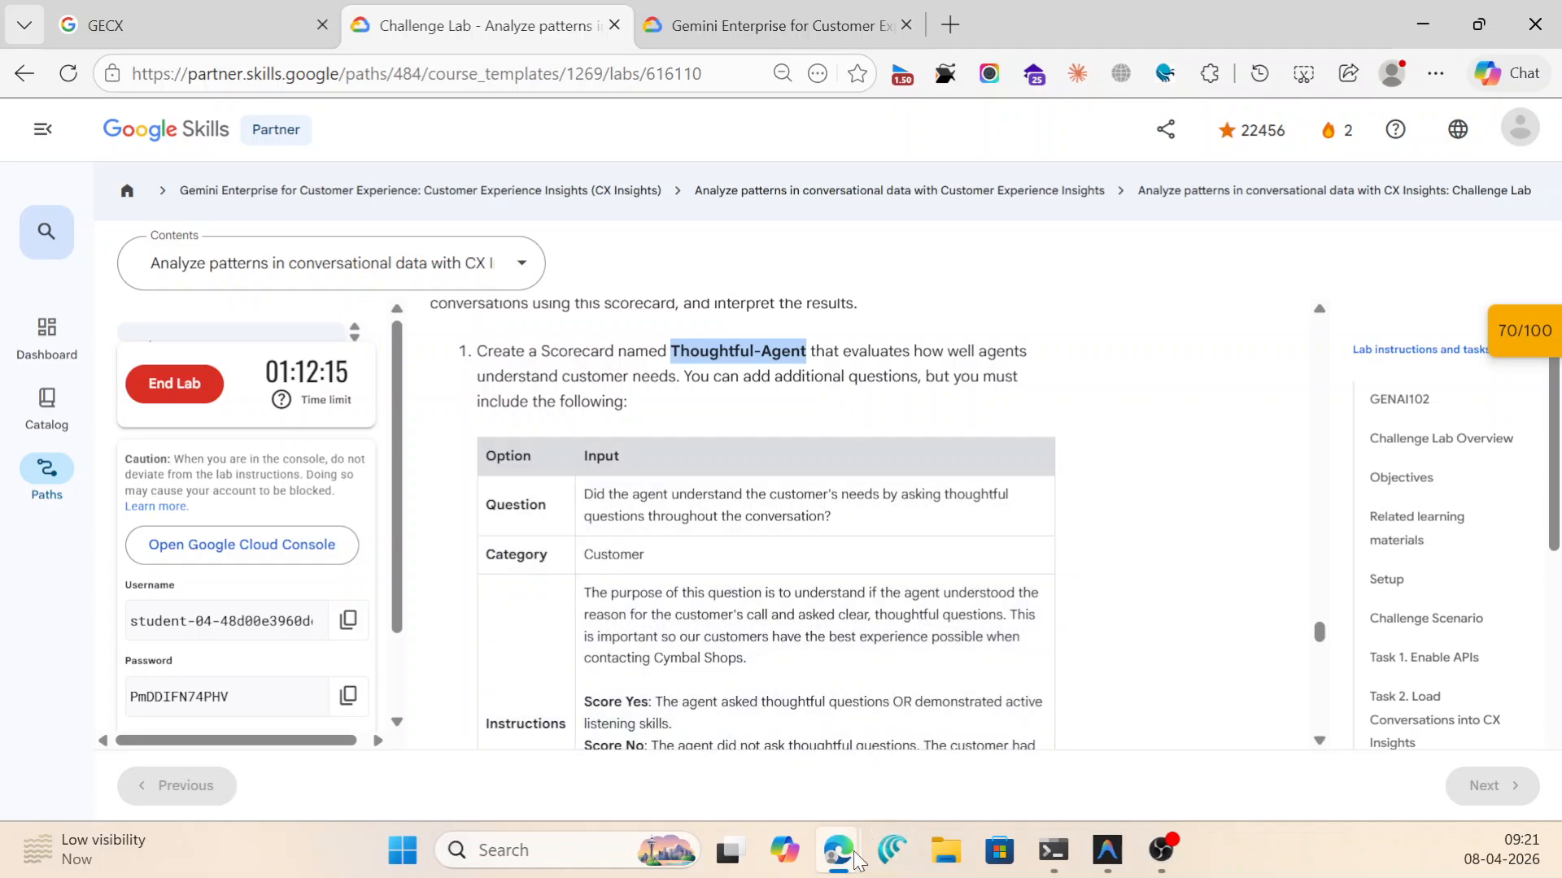
Switch to Conversational Insights, open the Quality AI scorecards and add a new scorecard.
mouse_move(842, 853)
left_click(1253, 757)
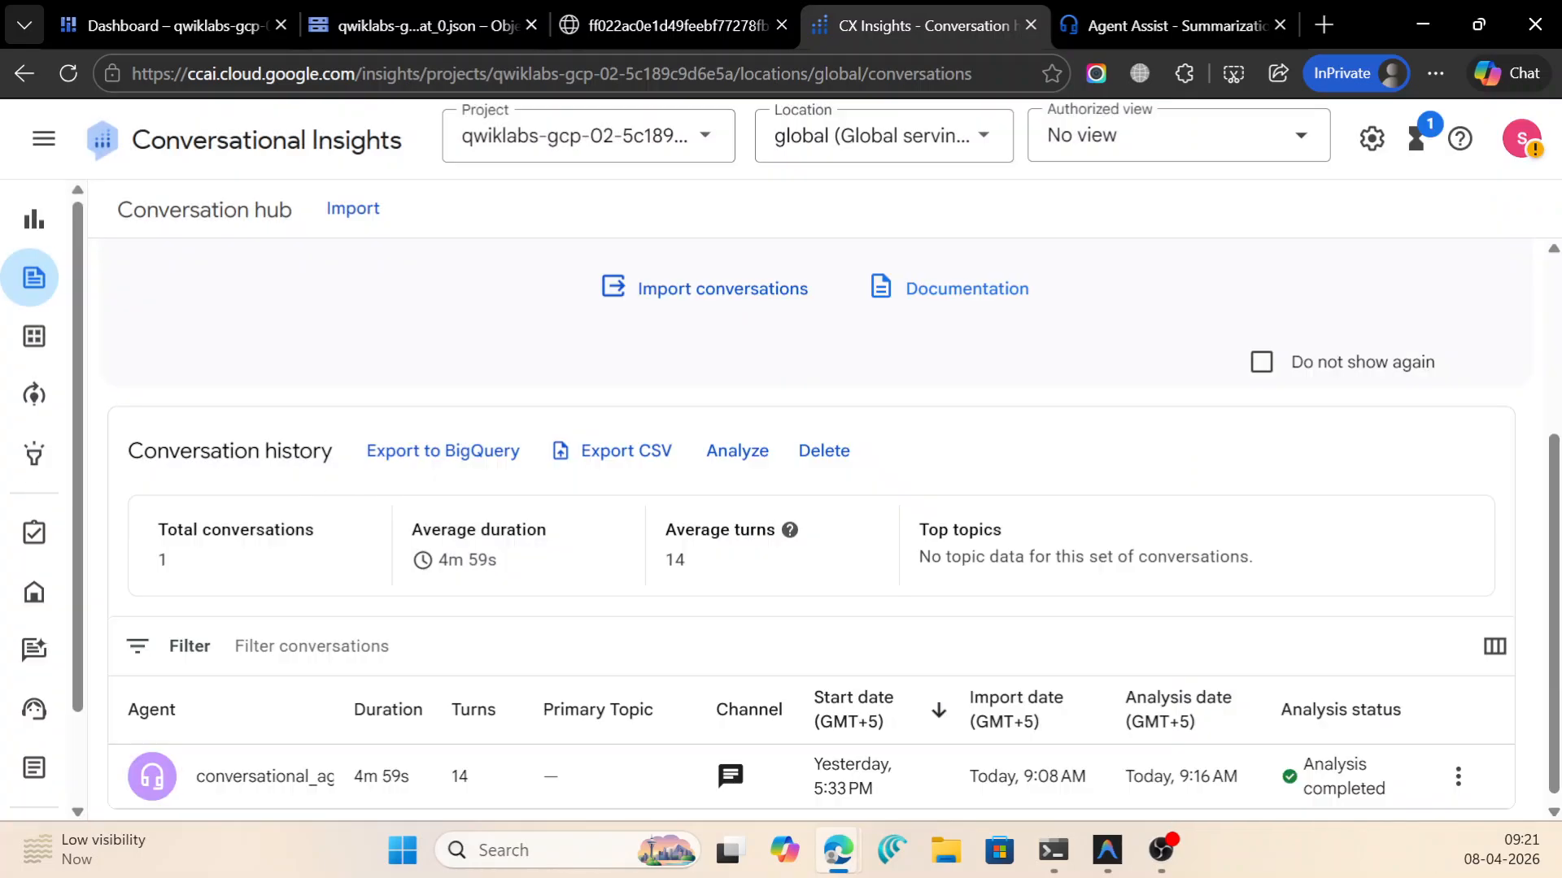
mouse_move(150, 516)
scroll(179, 569, "down", 2)
left_click(188, 666)
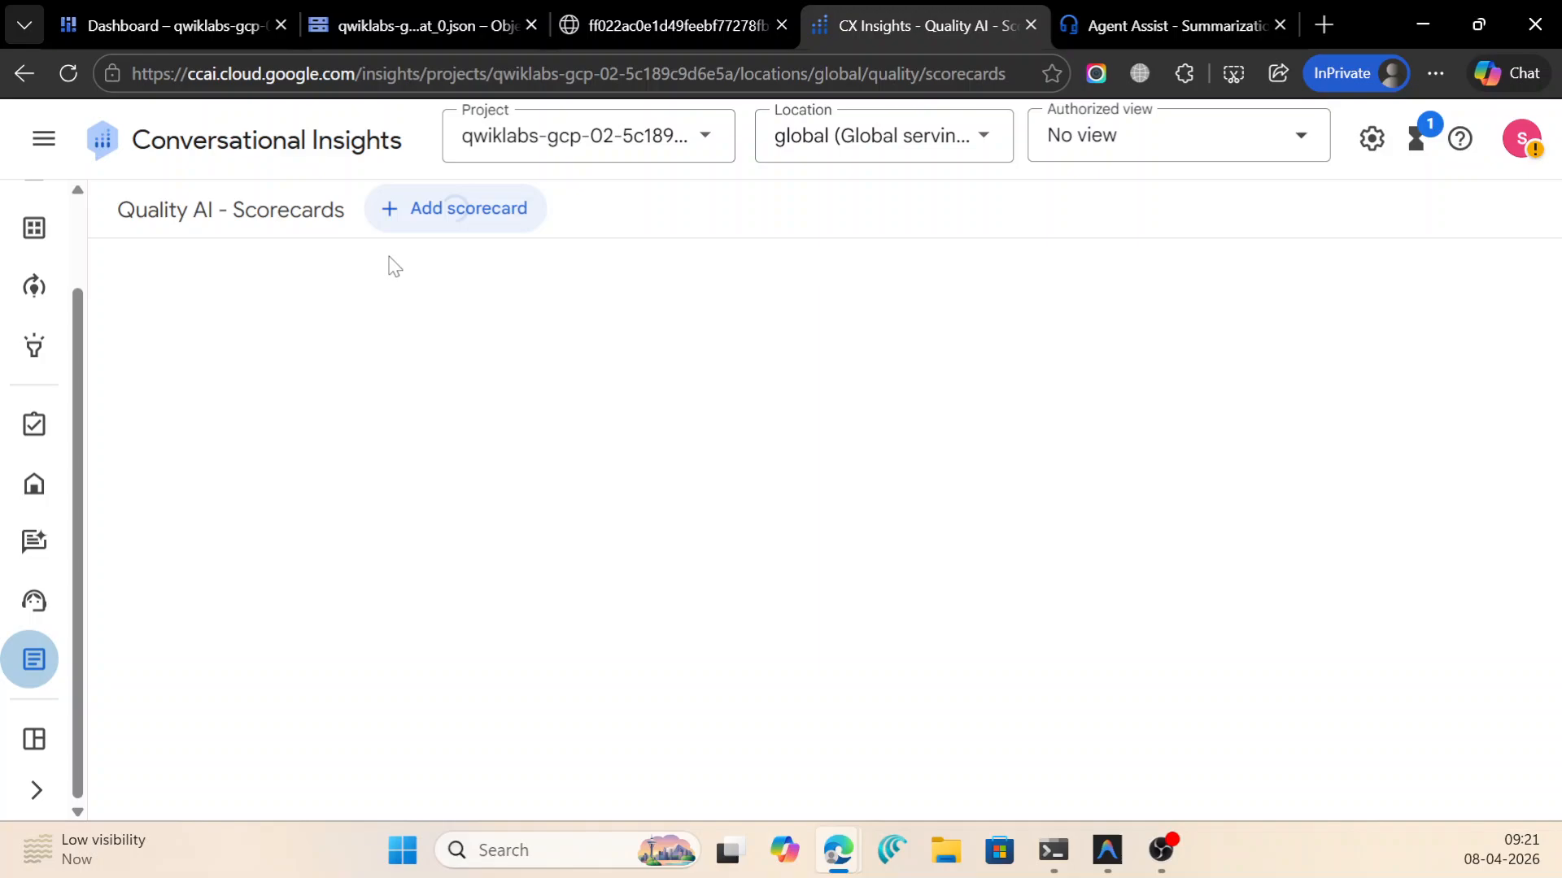
left_click(466, 208)
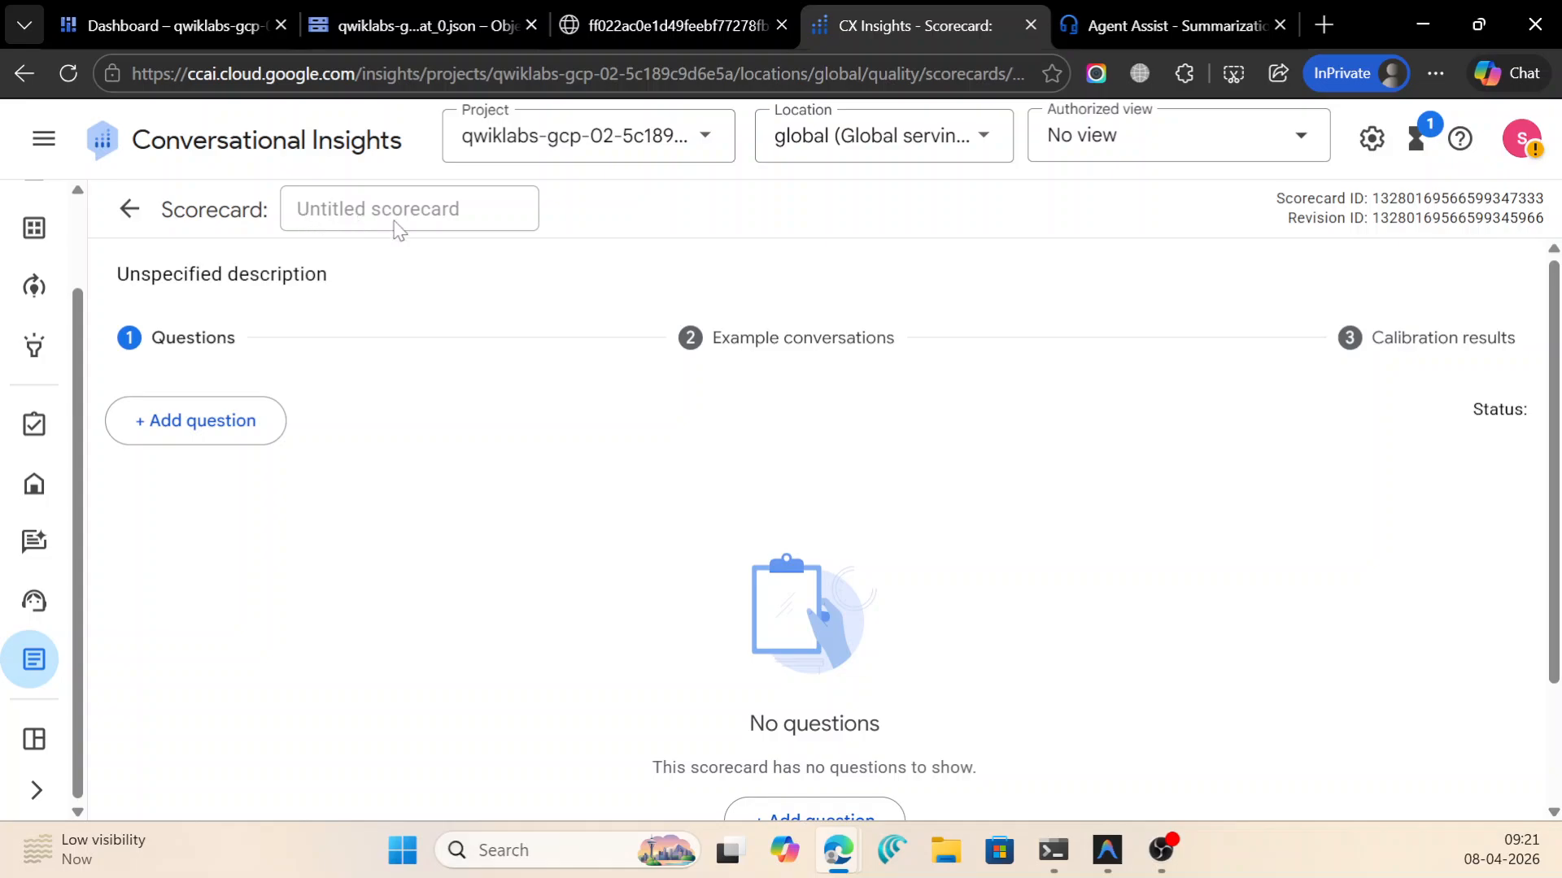
scroll(593, 476, "down", 2)
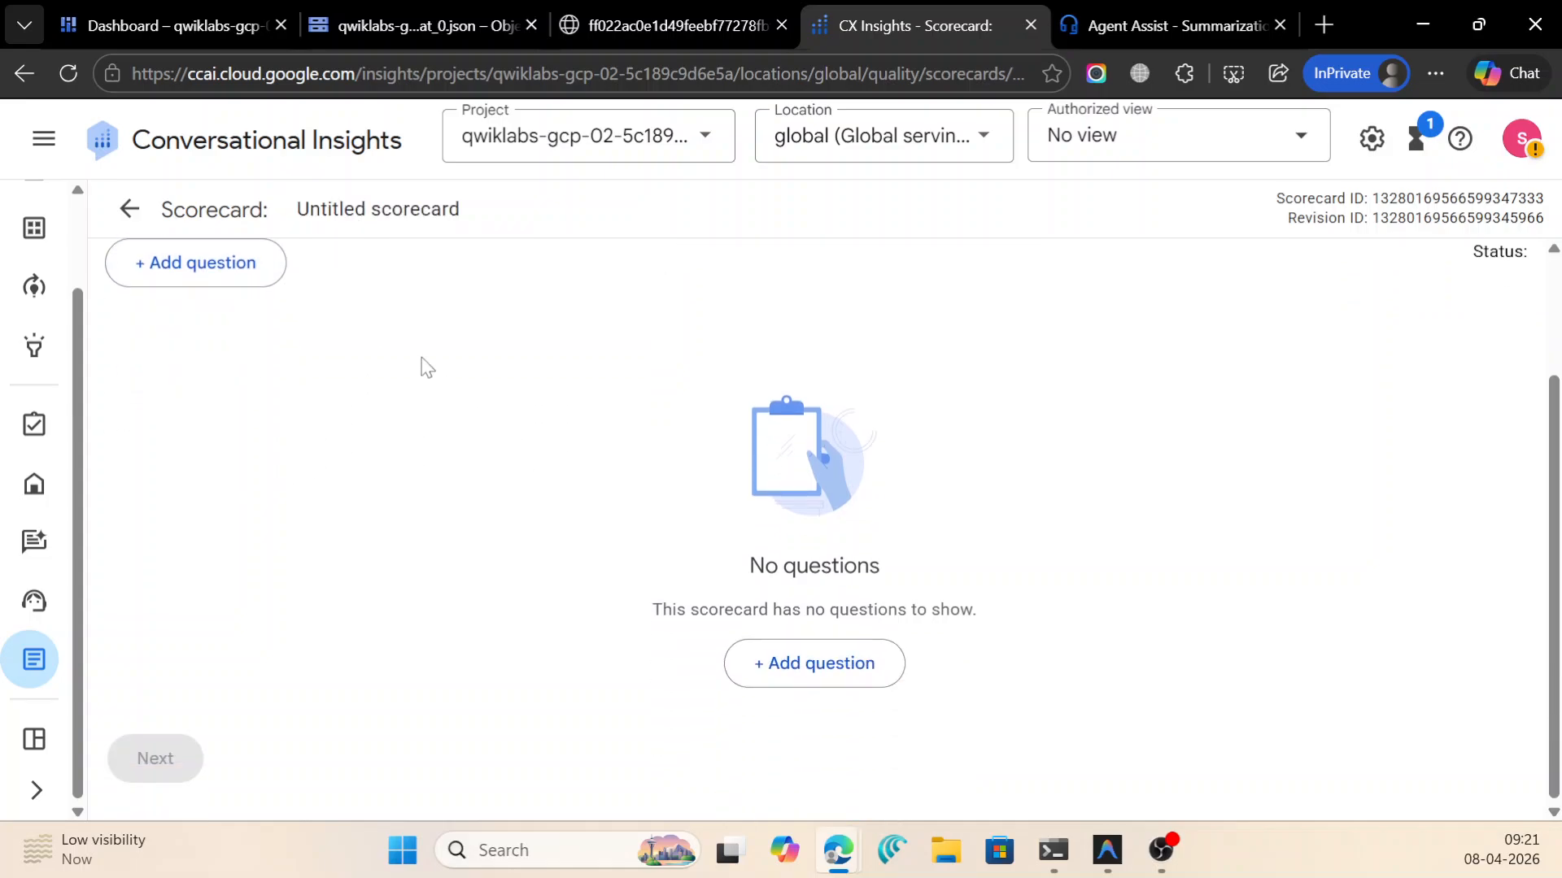
left_click(268, 278)
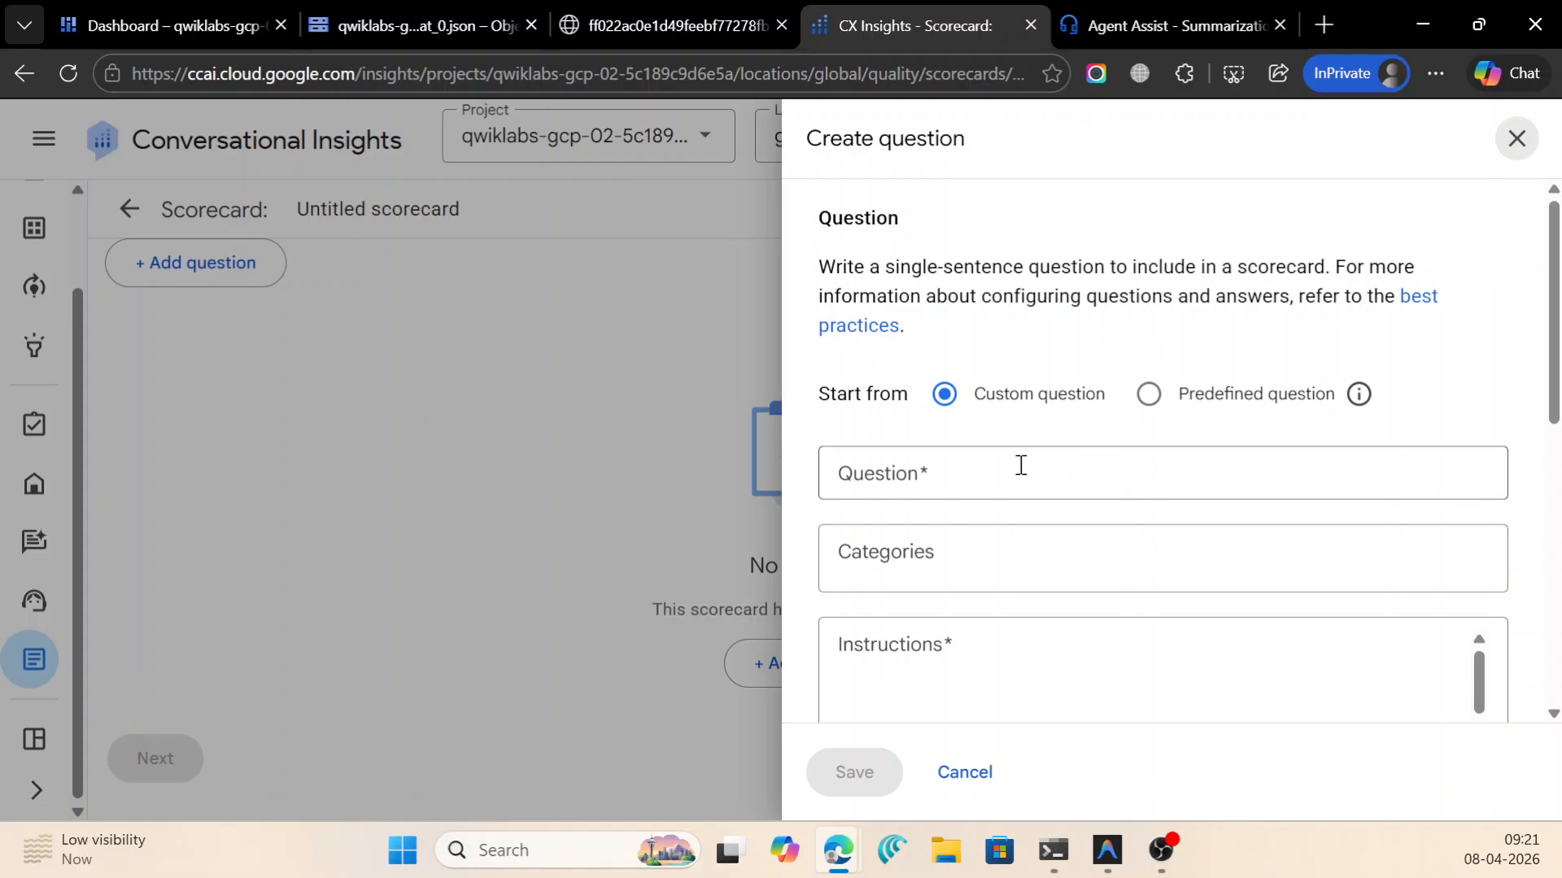
left_click(1420, 25)
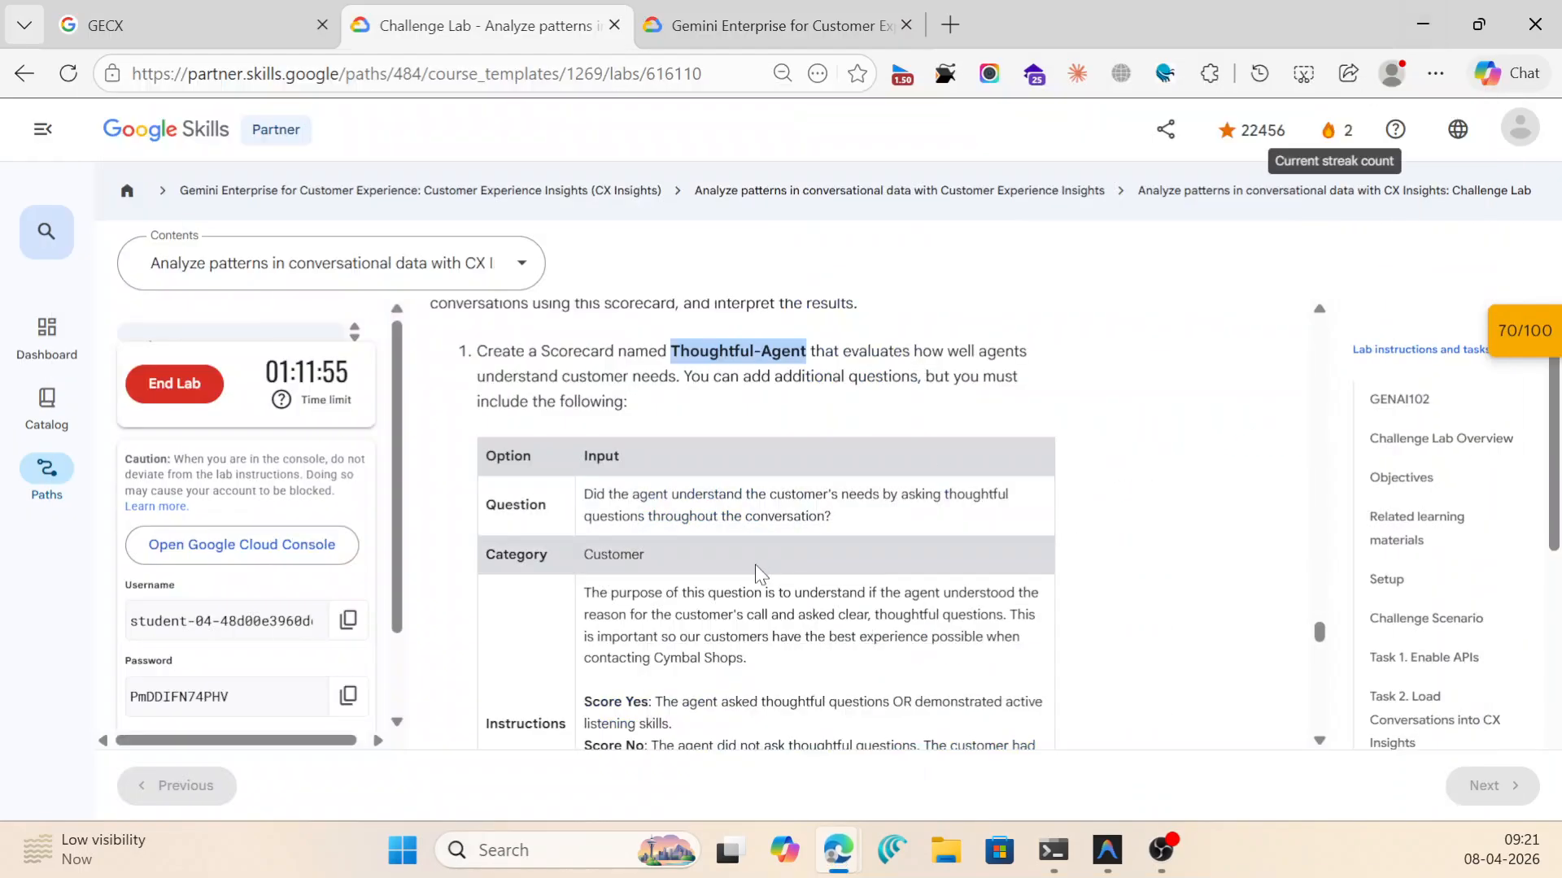
left_click_drag(581, 490, 854, 537)
key("ctrl+c")
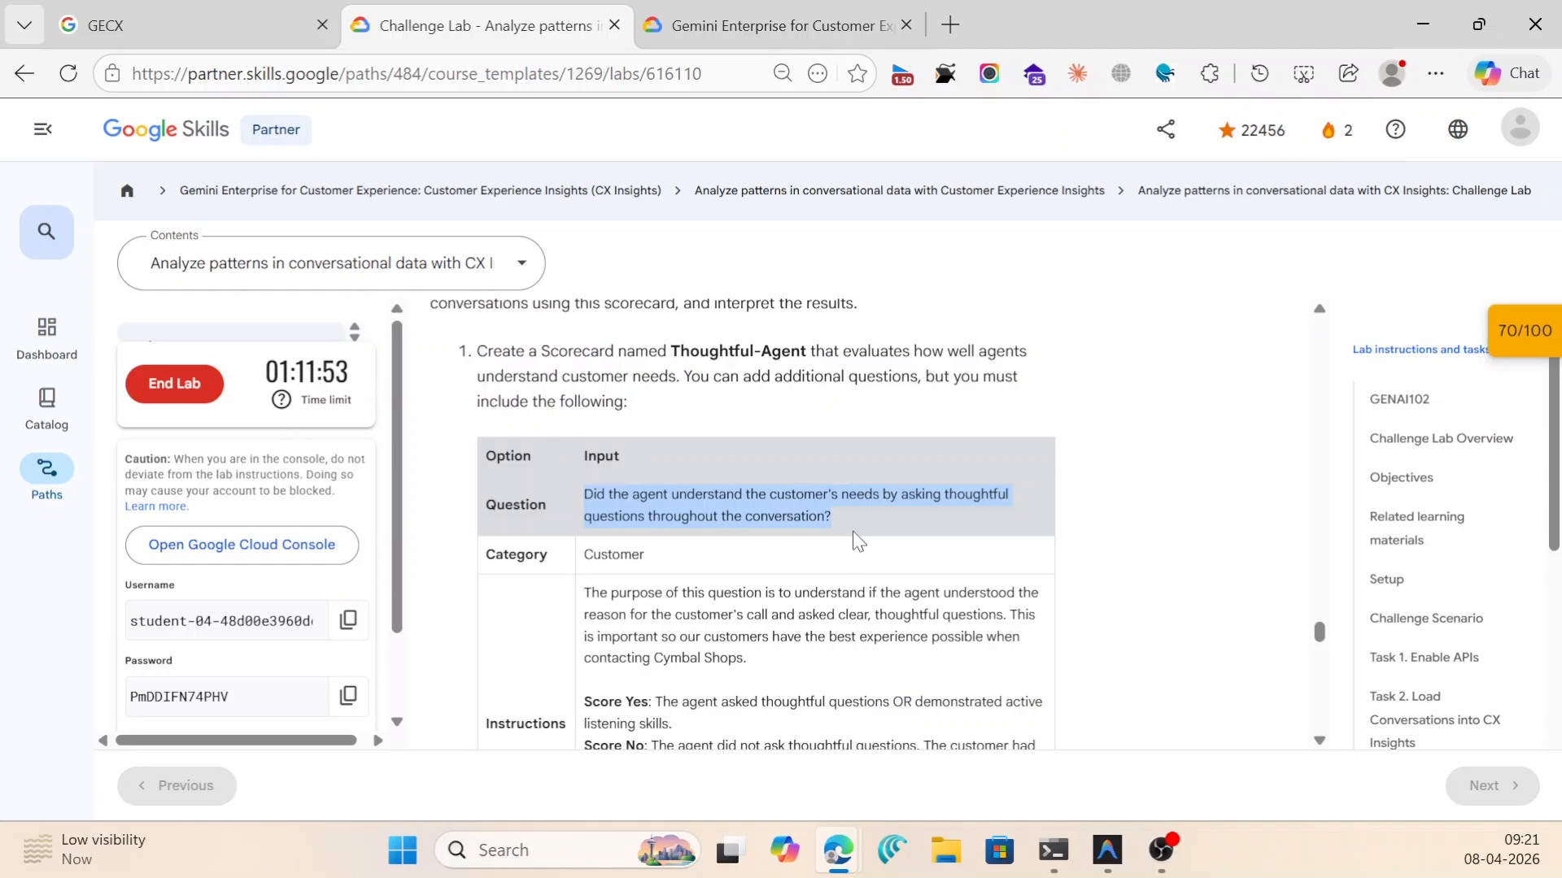
mouse_move(837, 850)
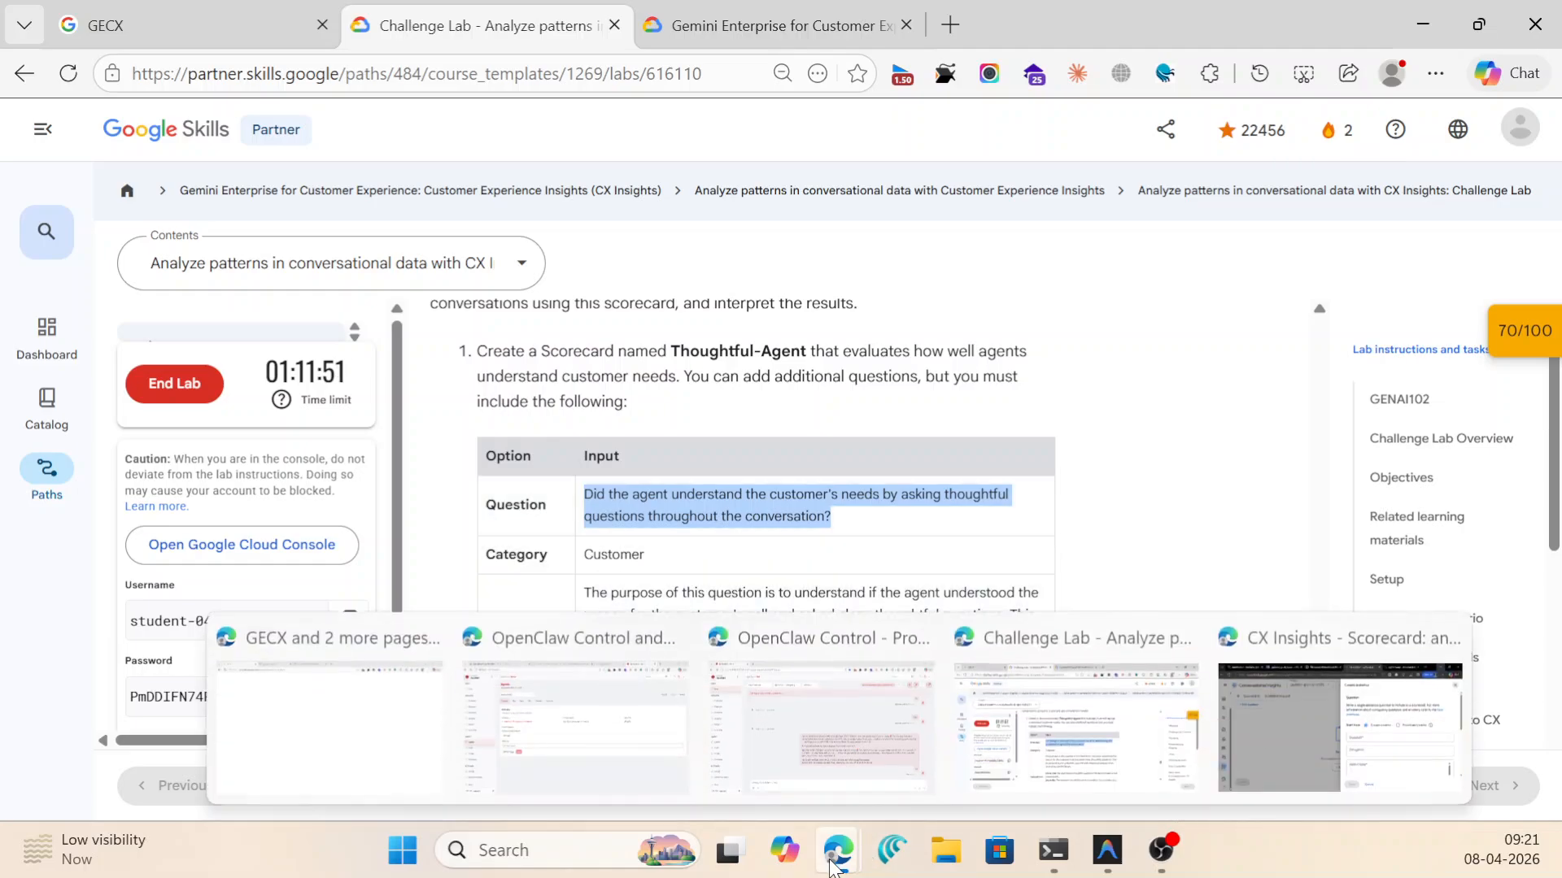
left_click(1288, 732)
left_click(895, 472)
key("ctrl+v")
left_click(924, 553)
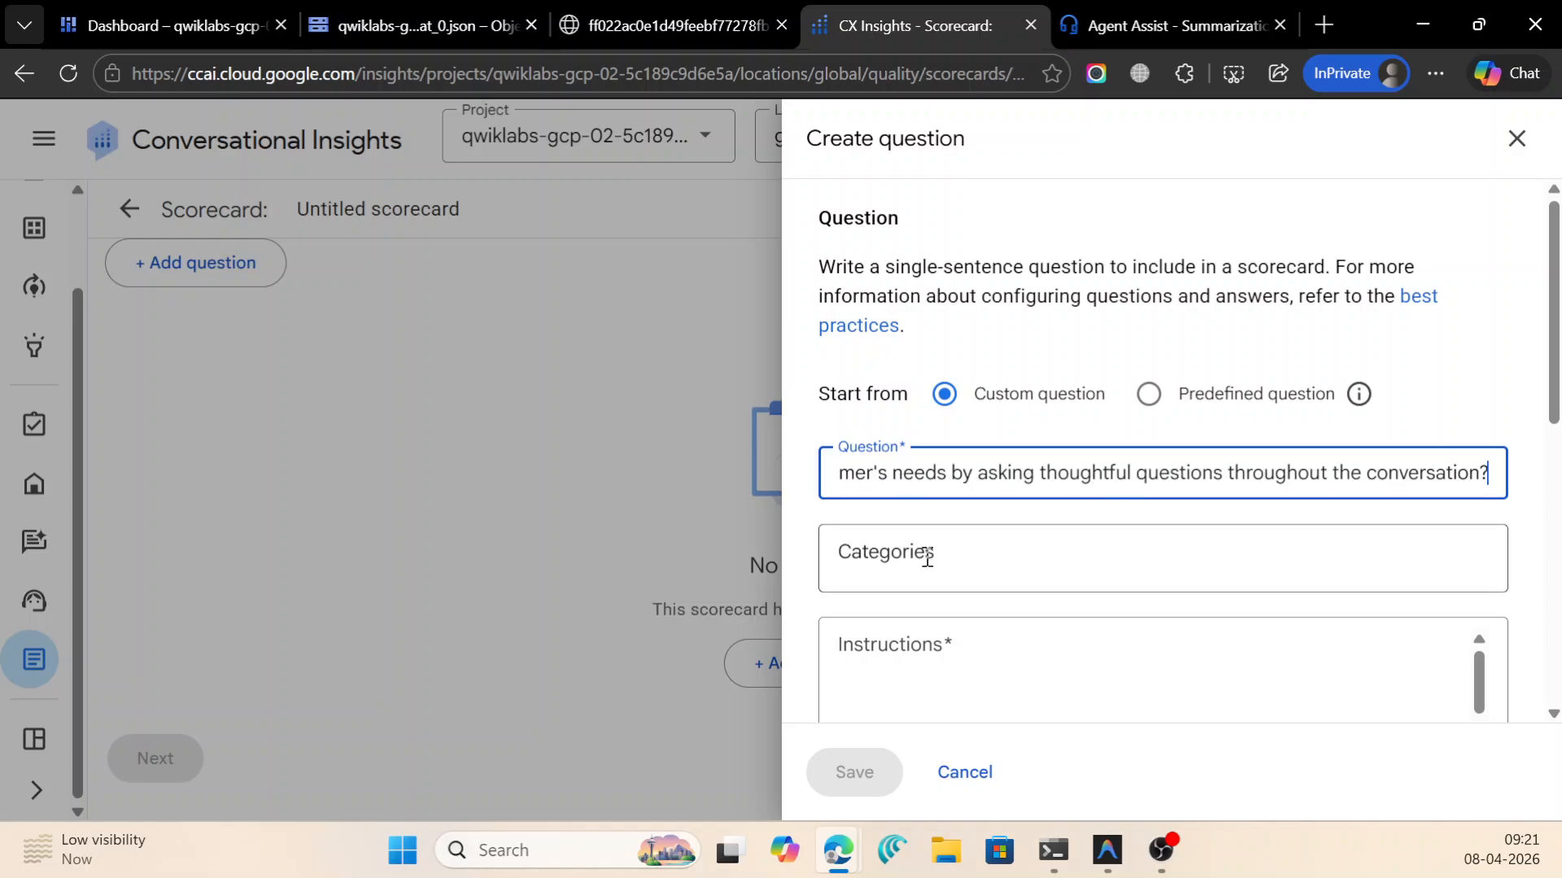
left_click(918, 745)
scroll(997, 547, "down", 3)
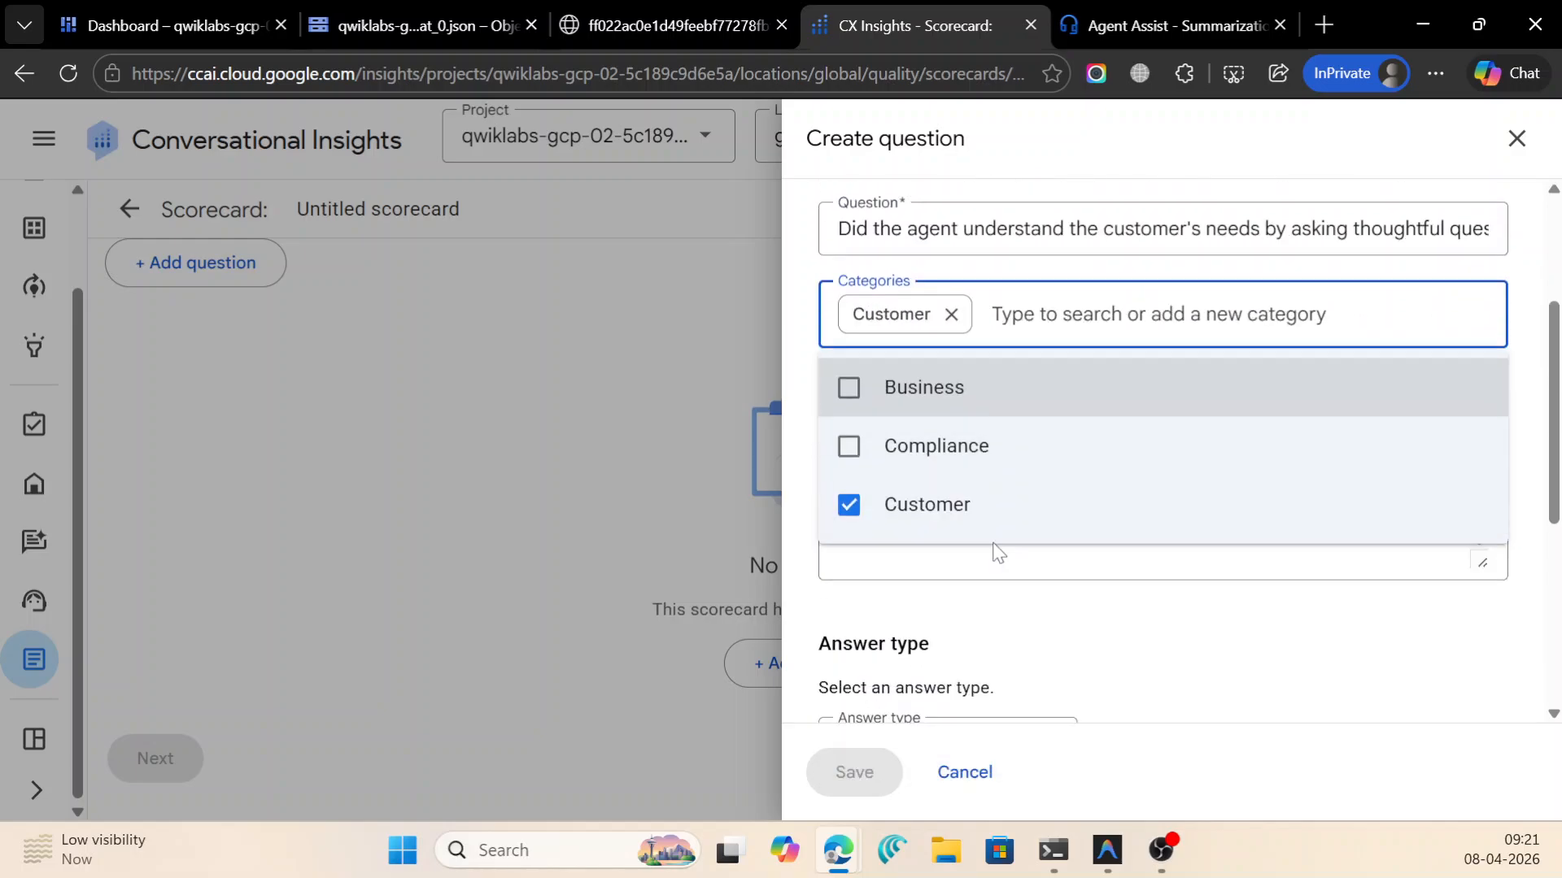
left_click(642, 474)
Return to the lab instructions and copy the full scoring instructions, from the question's purpose through the Score N/A description.
left_click(1422, 24)
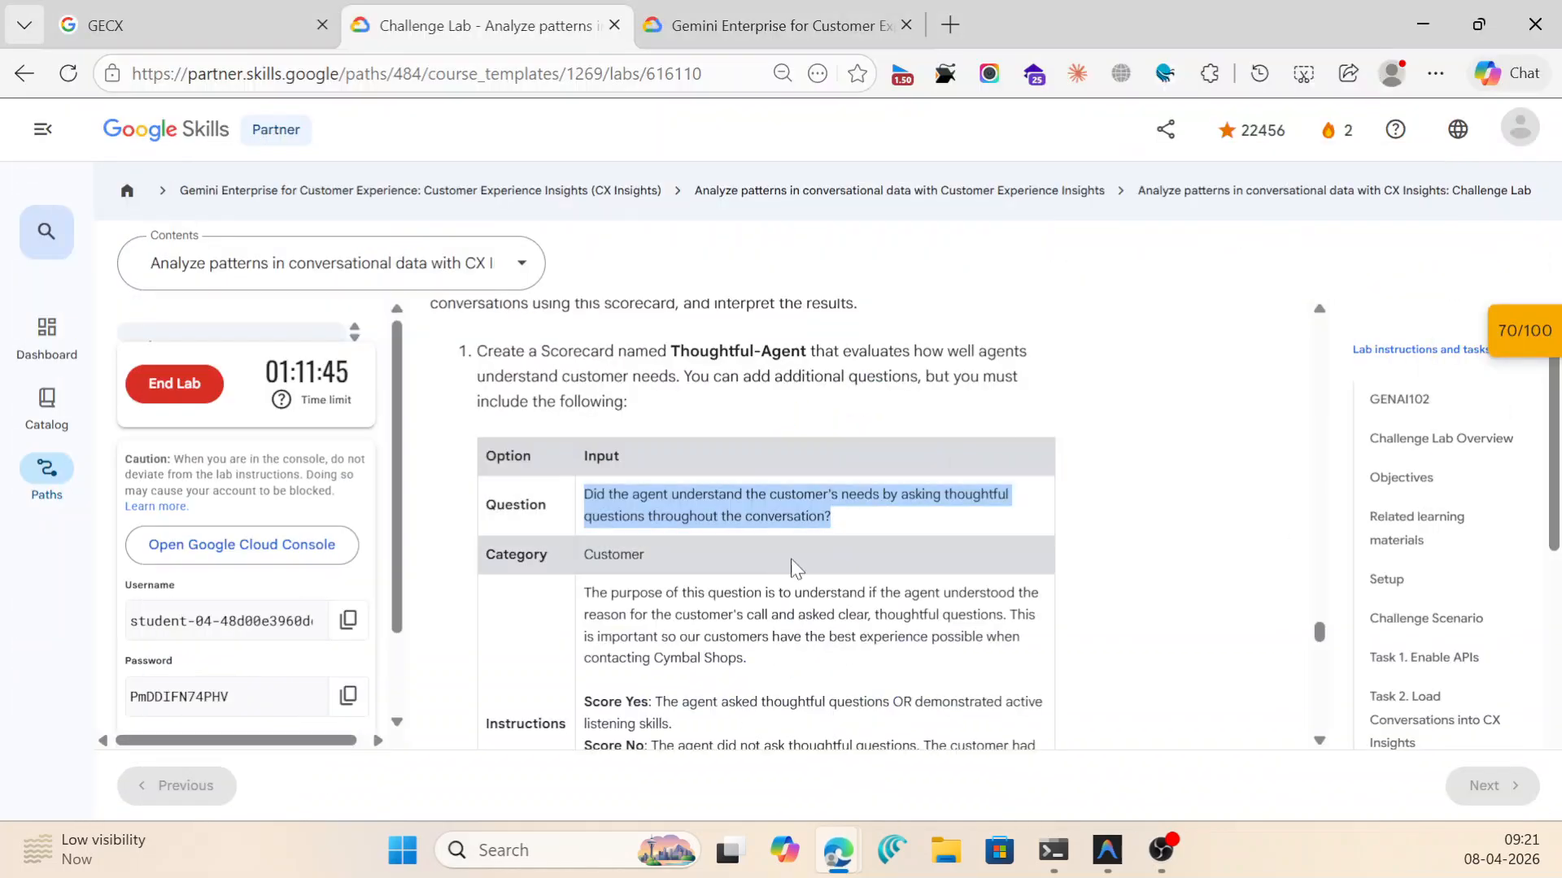
scroll(596, 489, "down", 2)
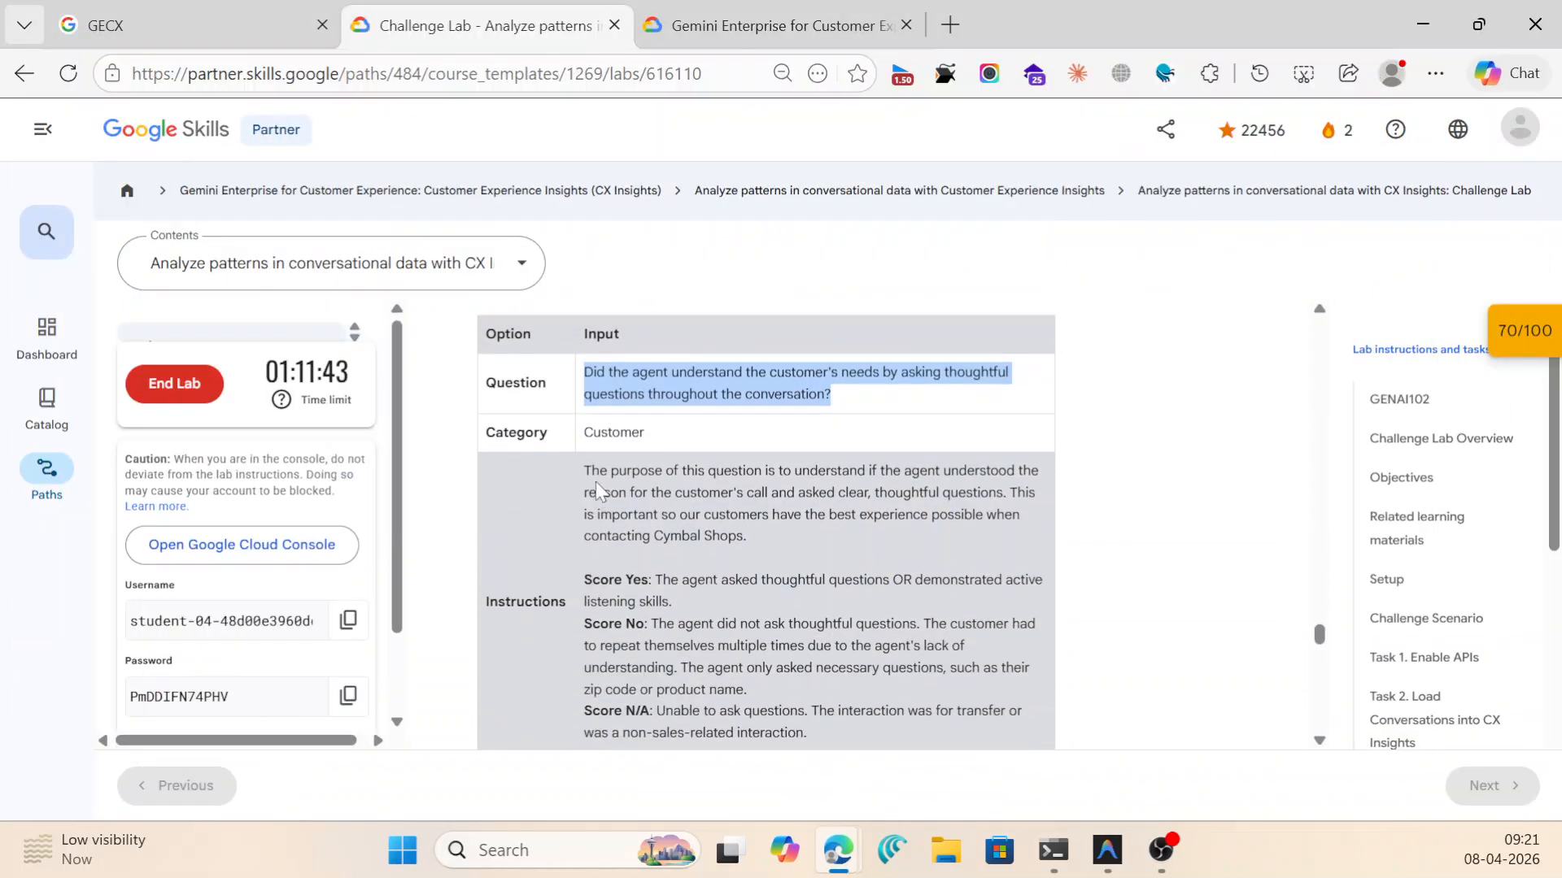
left_click_drag(584, 474, 827, 504)
scroll(742, 578, "down", 4)
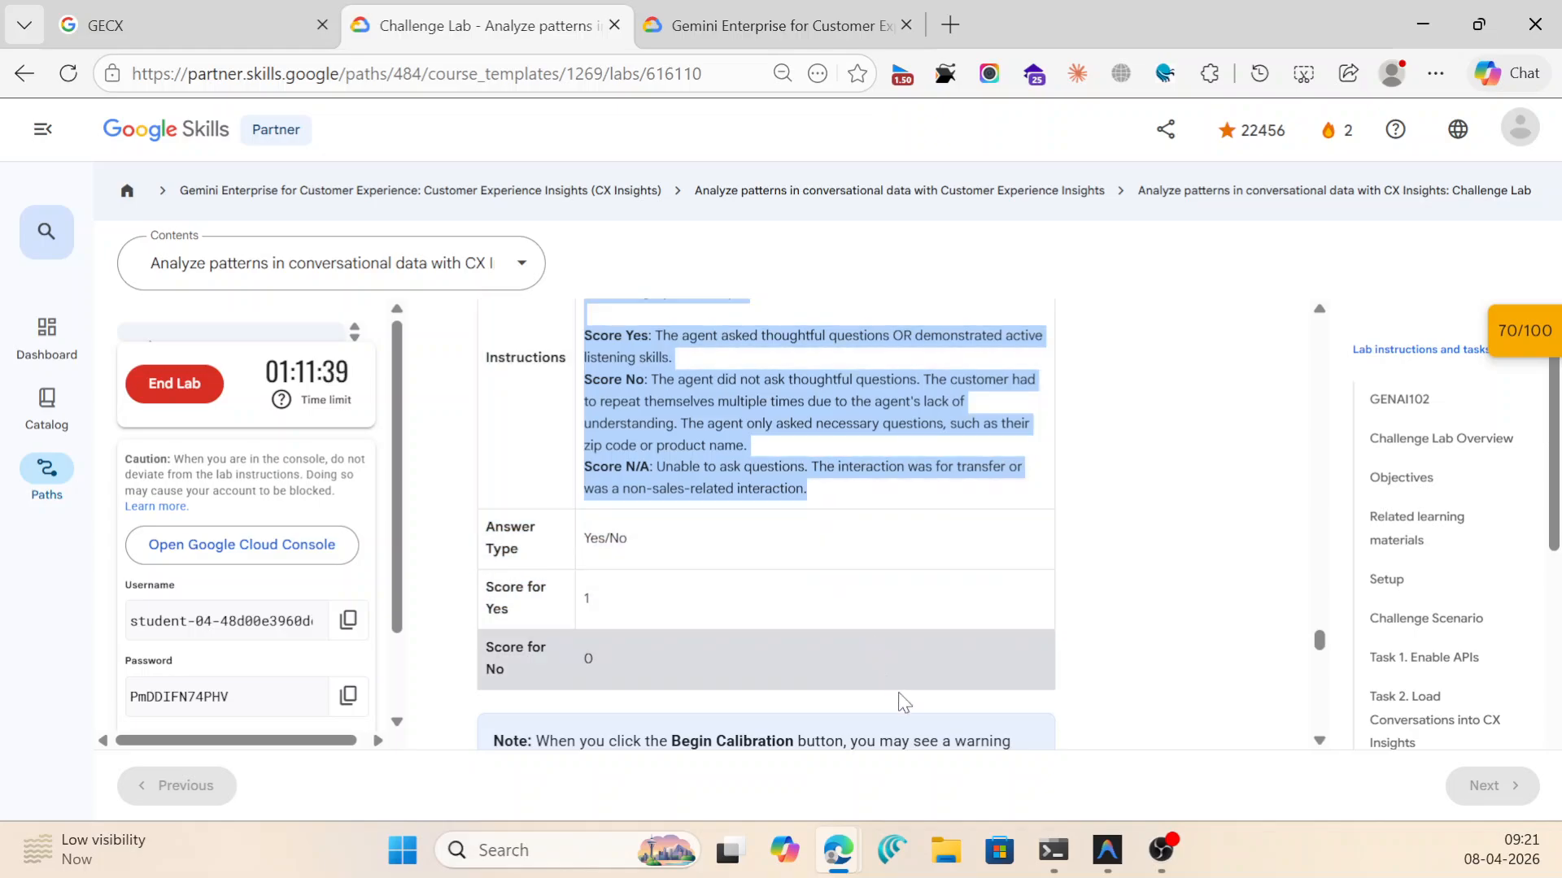
Start a new custom question in the untitled scorecard and paste the copied scoring text as its instructions.
mouse_move(830, 864)
left_click(1244, 639)
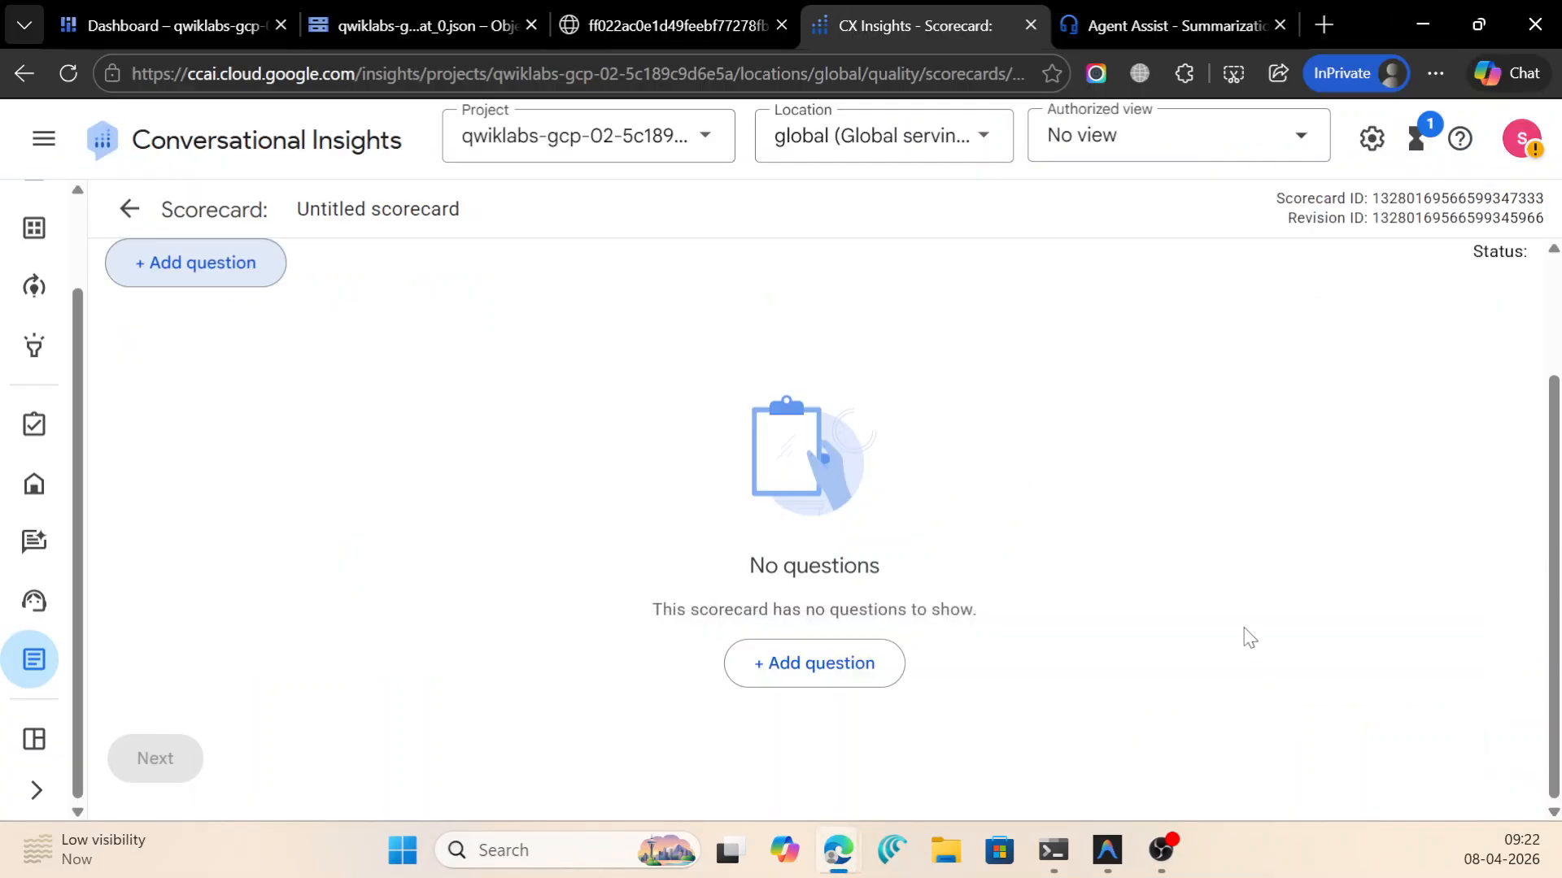
left_click(831, 654)
left_click(931, 476)
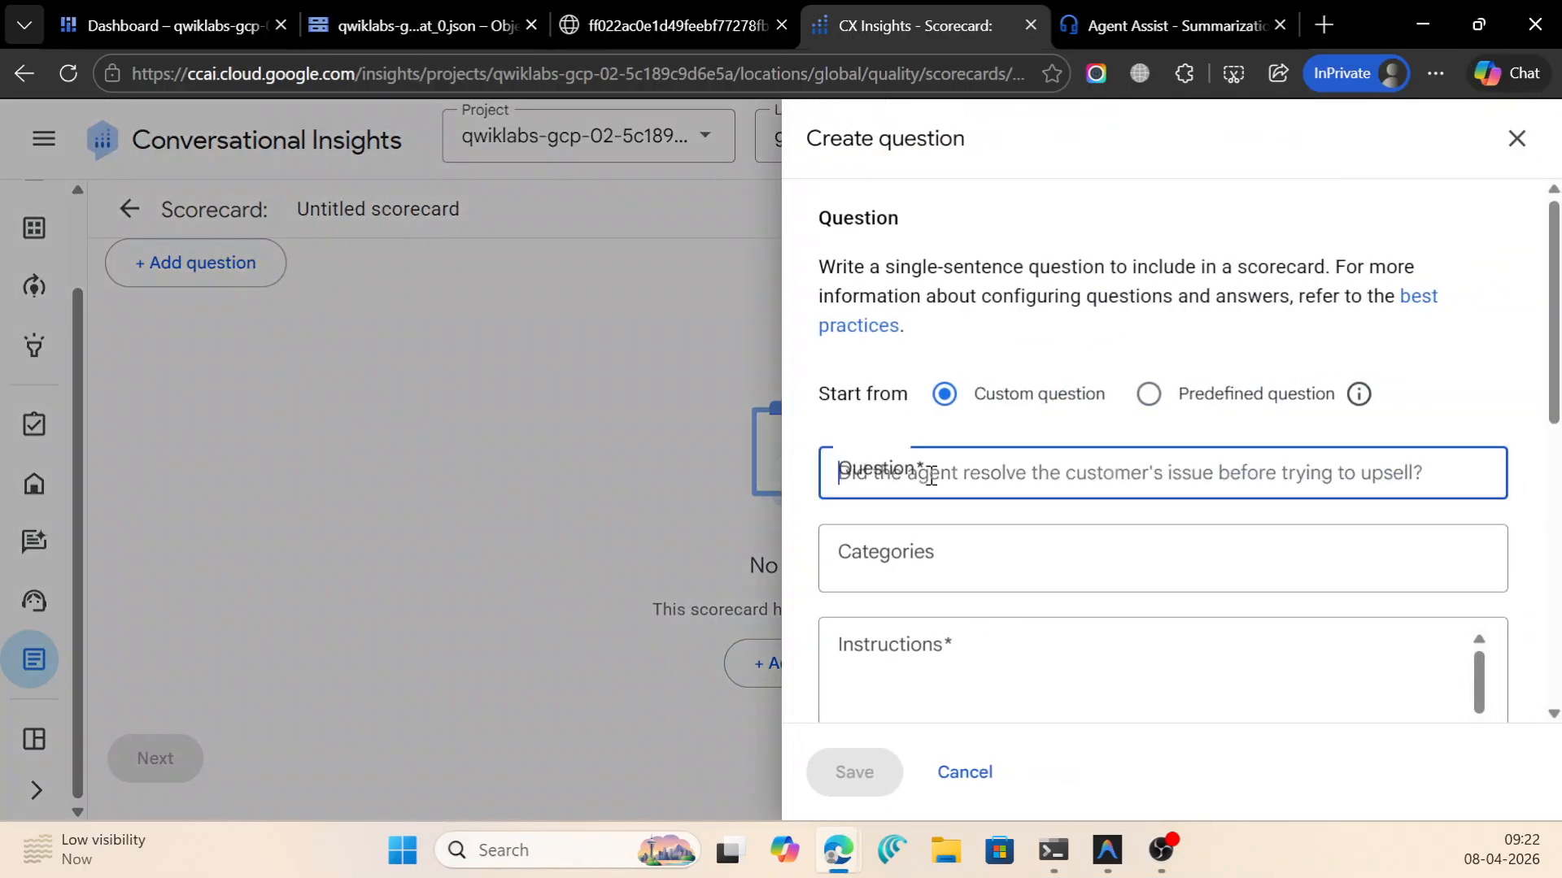
left_click(917, 666)
key("ctrl+v")
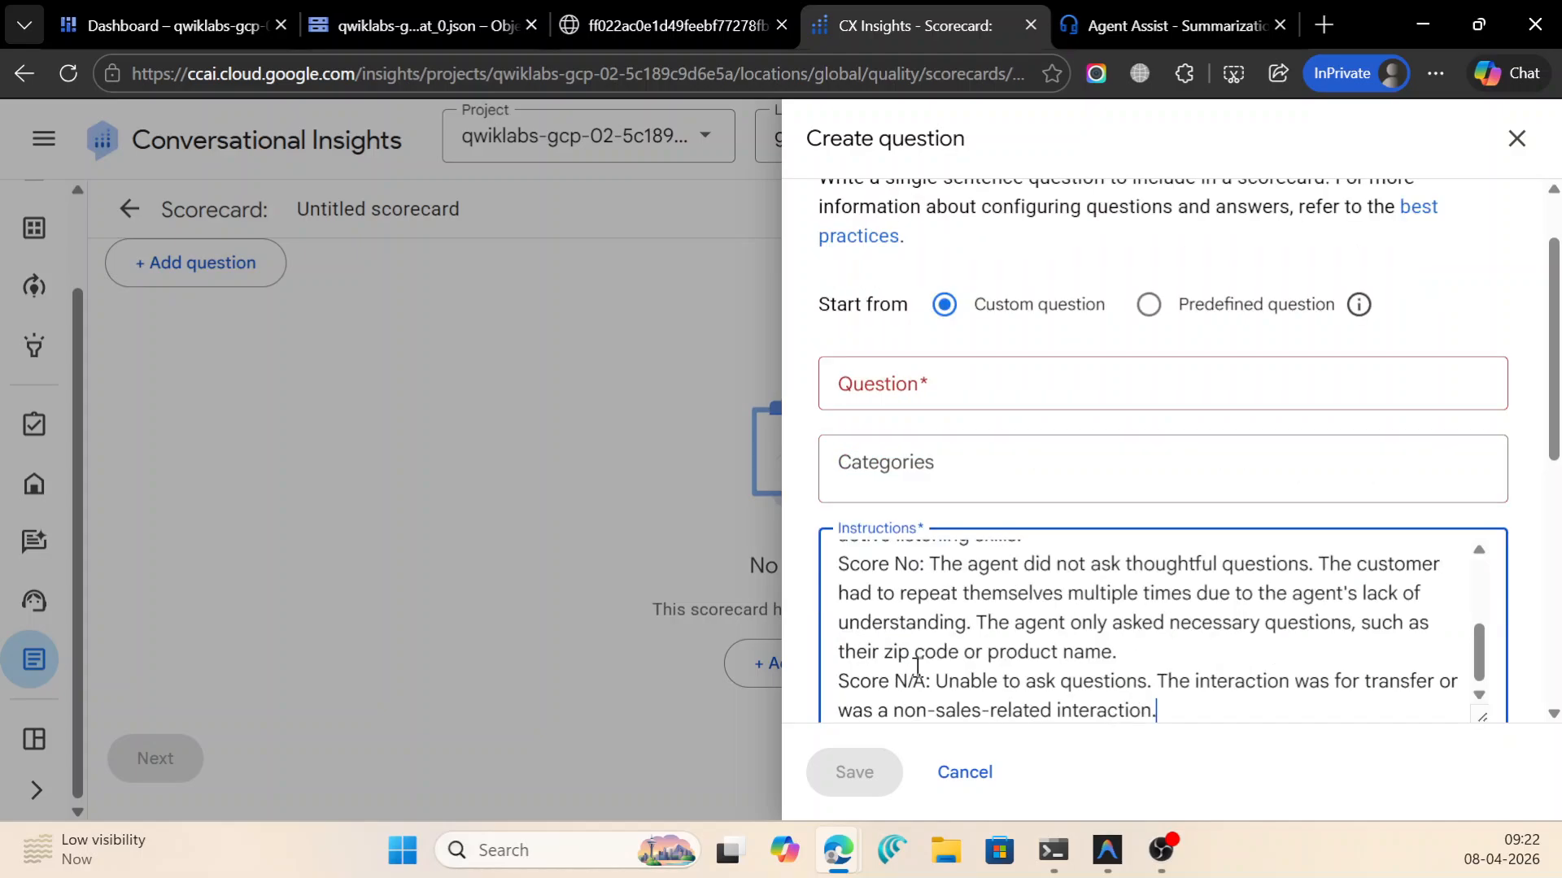
left_click(920, 388)
type("Did the agent resolve the customer's issue before trying to upsell?")
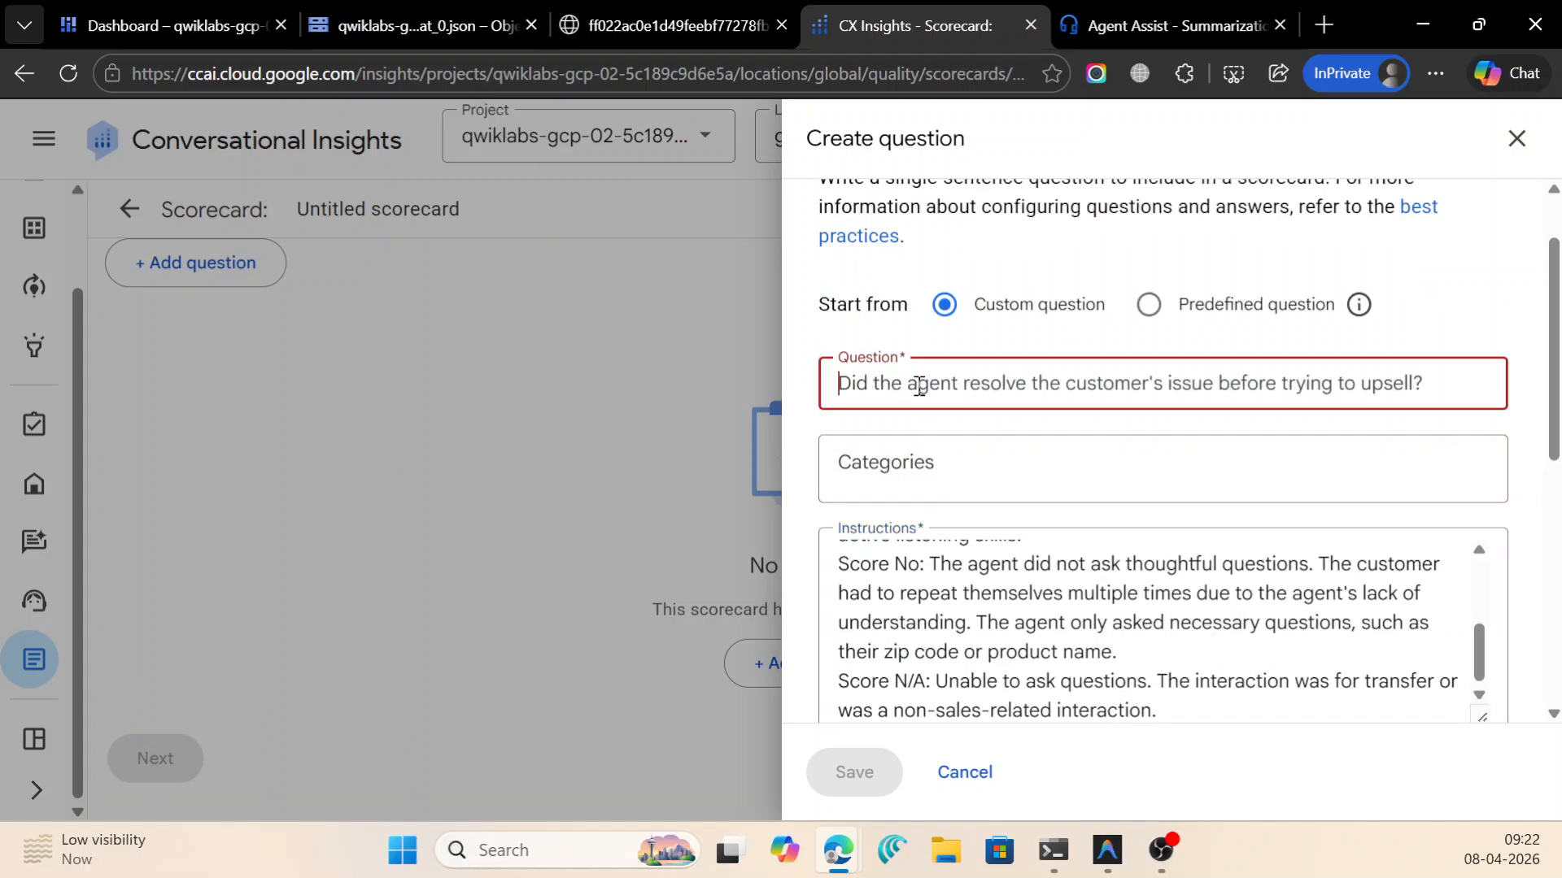
key("super+v")
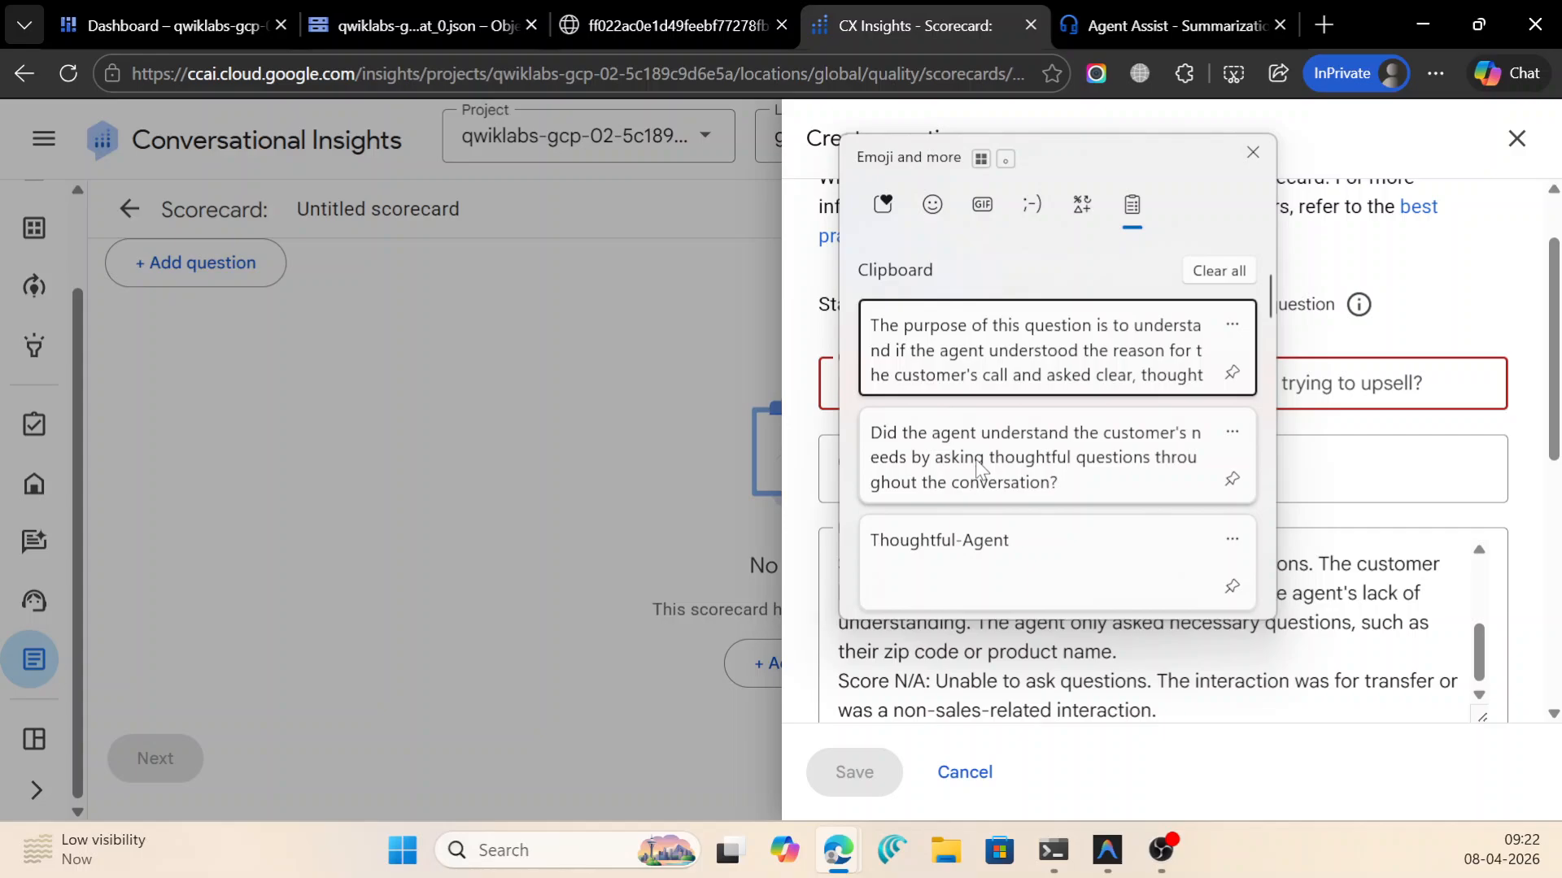
left_click(979, 529)
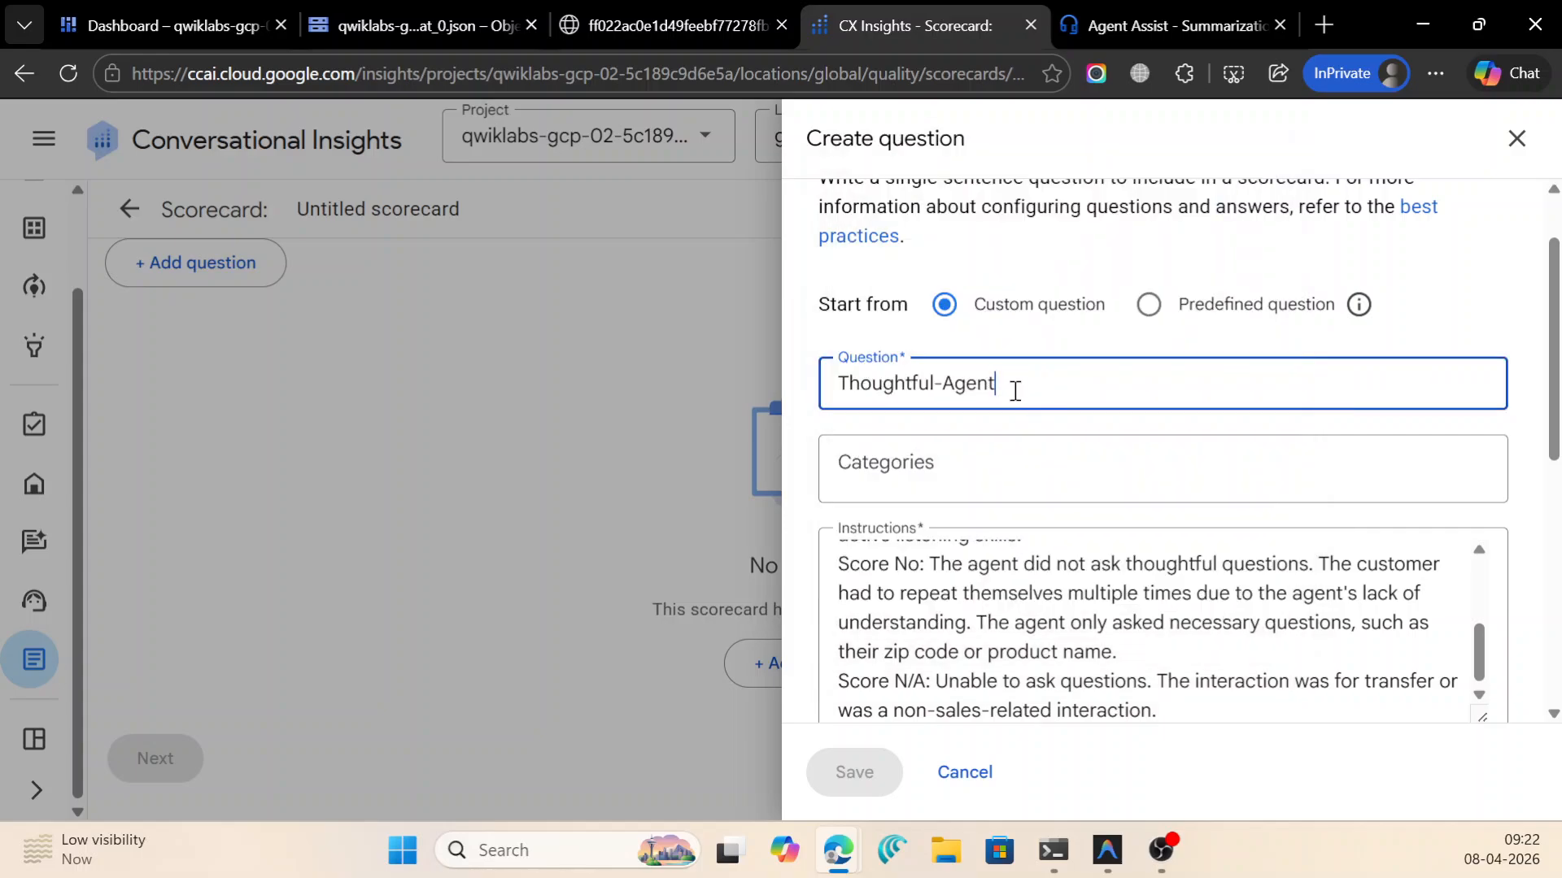
scroll(1015, 391, "down", 2)
Copy "Did the agent understand the customer's needs by asking thoughtful questions throughout the conversation?" from the lab page and paste it as the scorecard question.
left_click(1422, 25)
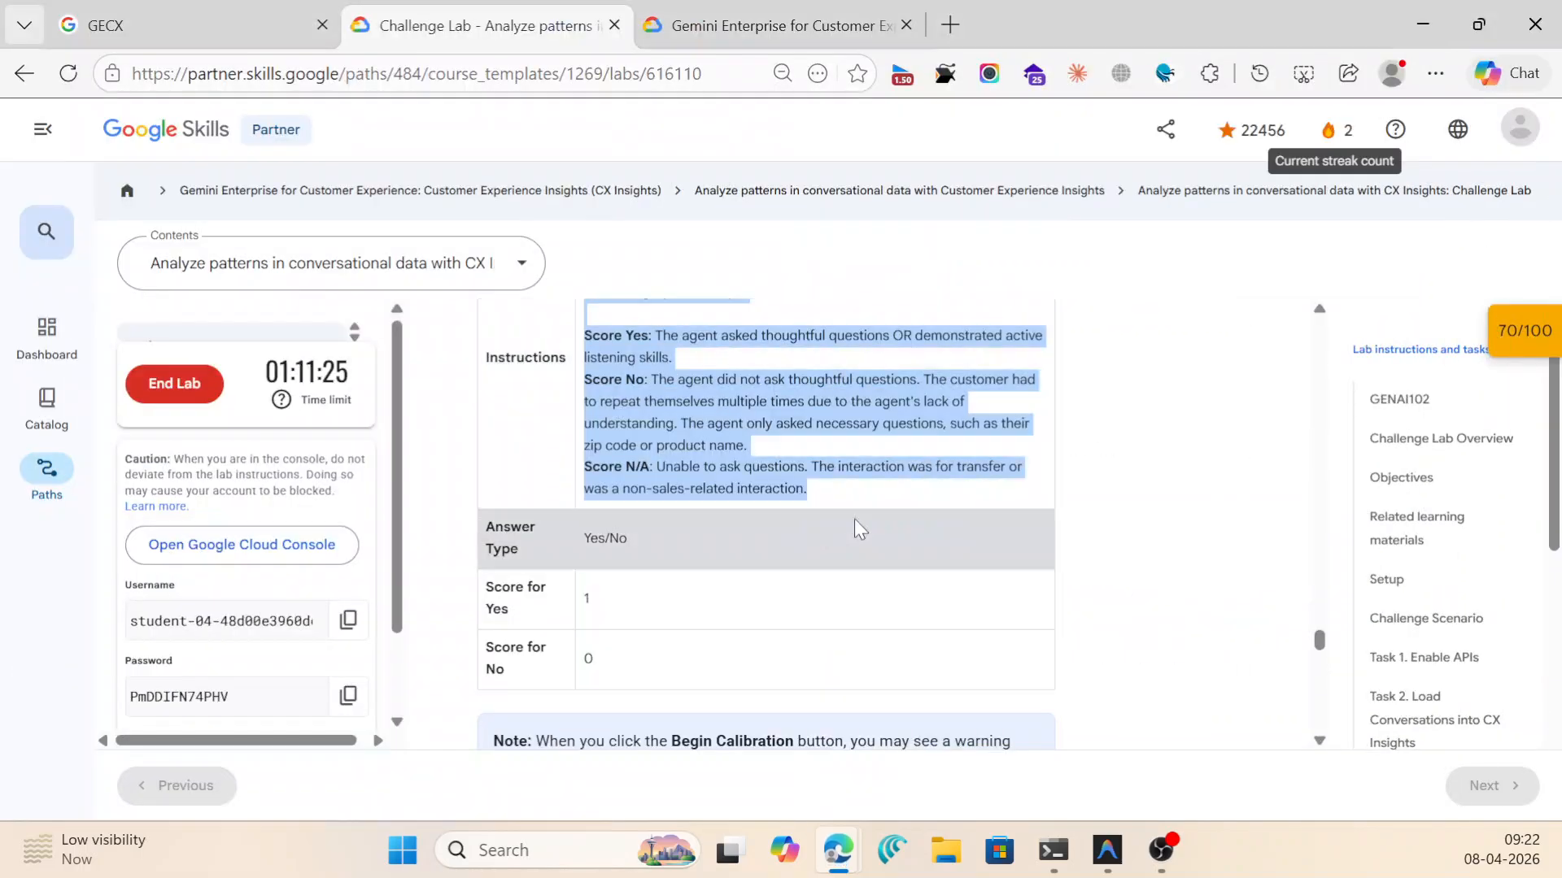
scroll(663, 492, "up", 5)
left_click(582, 495)
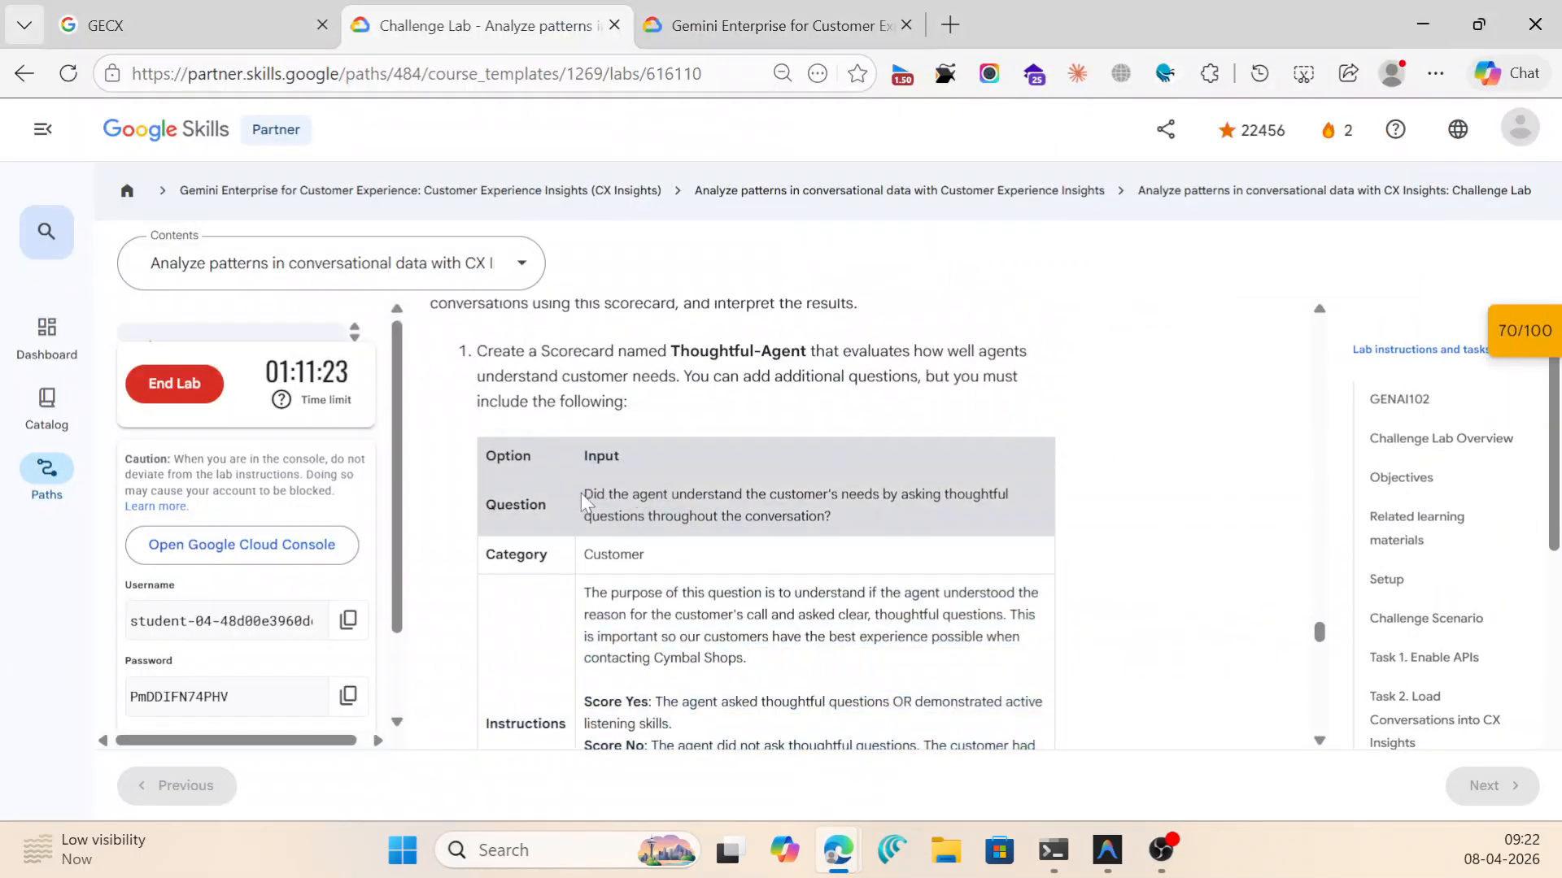
left_click_drag(580, 493, 836, 521)
key("ctrl+c")
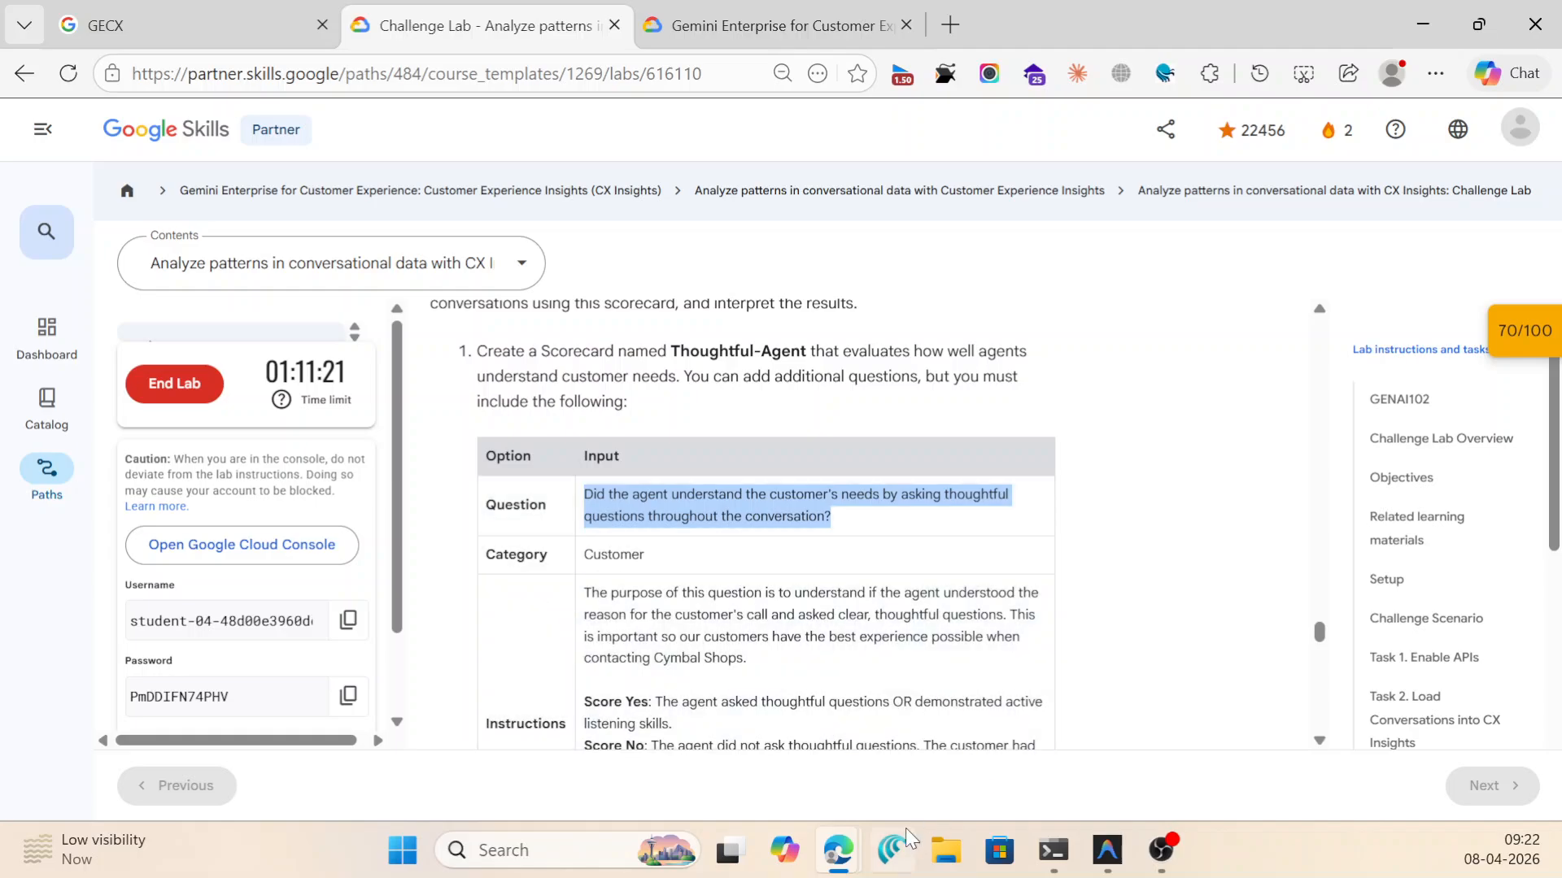
mouse_move(850, 860)
left_click(1342, 707)
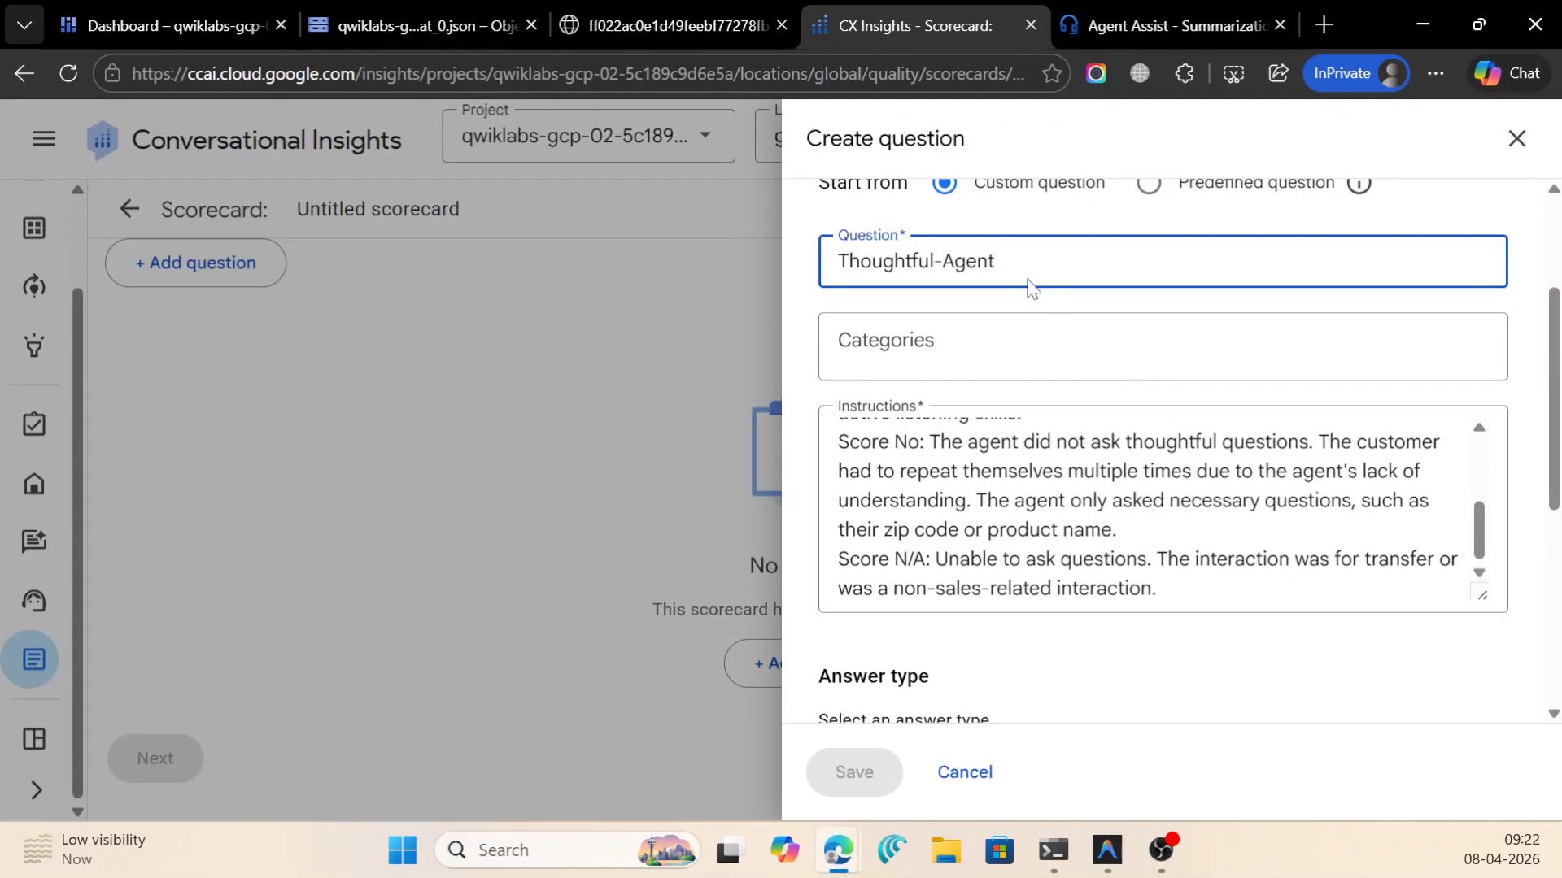
left_click_drag(1010, 262, 801, 268)
key("ctrl+v")
Assign the Customer category to the question and set its answer type to Yes / No.
left_click(927, 348)
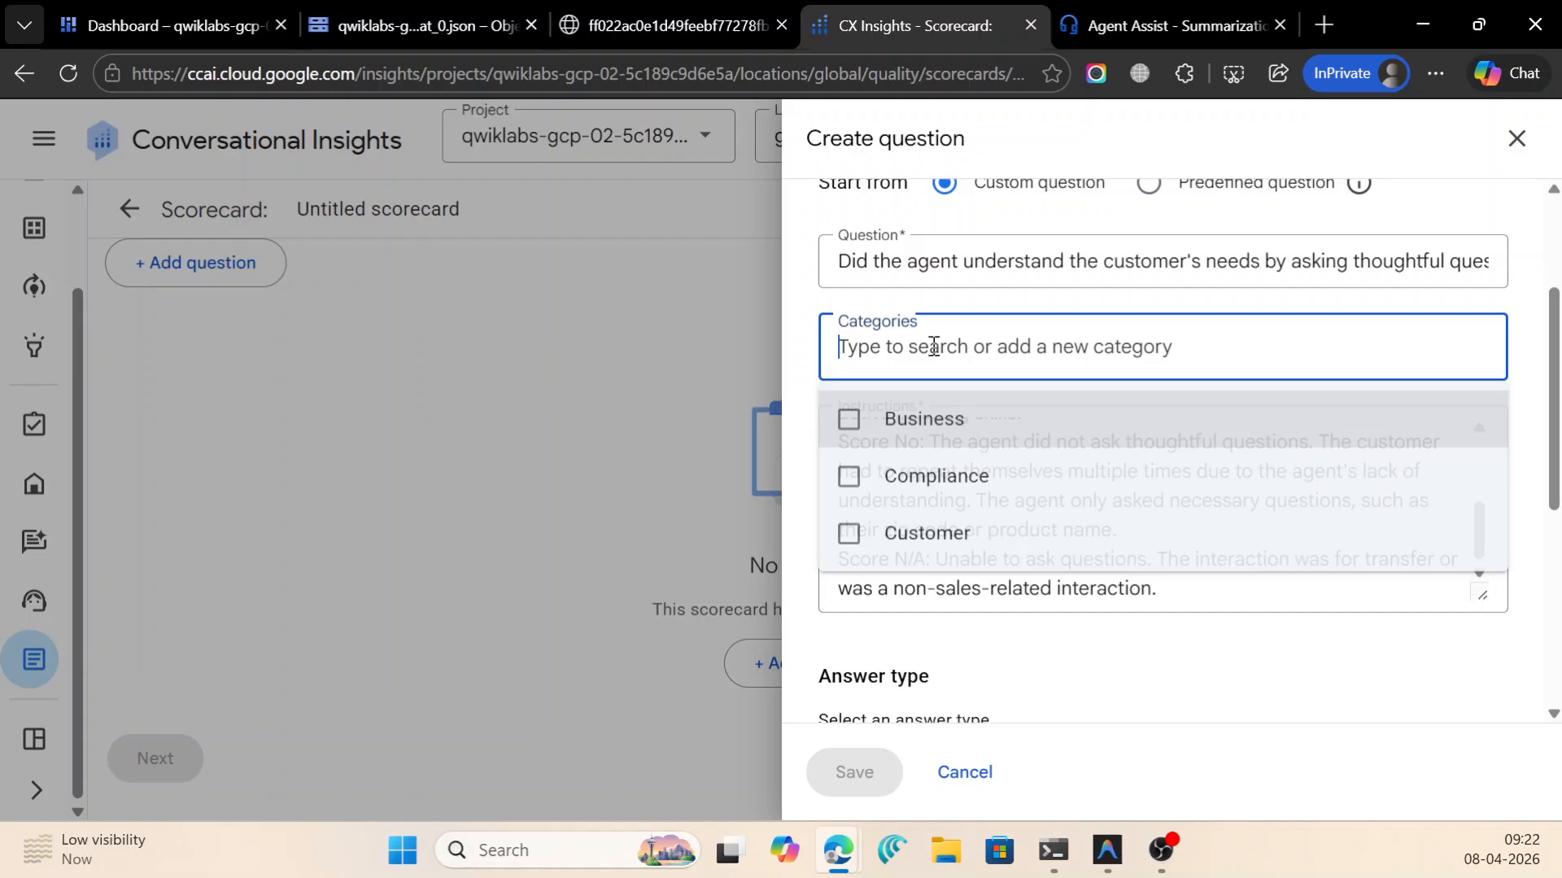
left_click(913, 539)
left_click(959, 679)
scroll(959, 675, "down", 5)
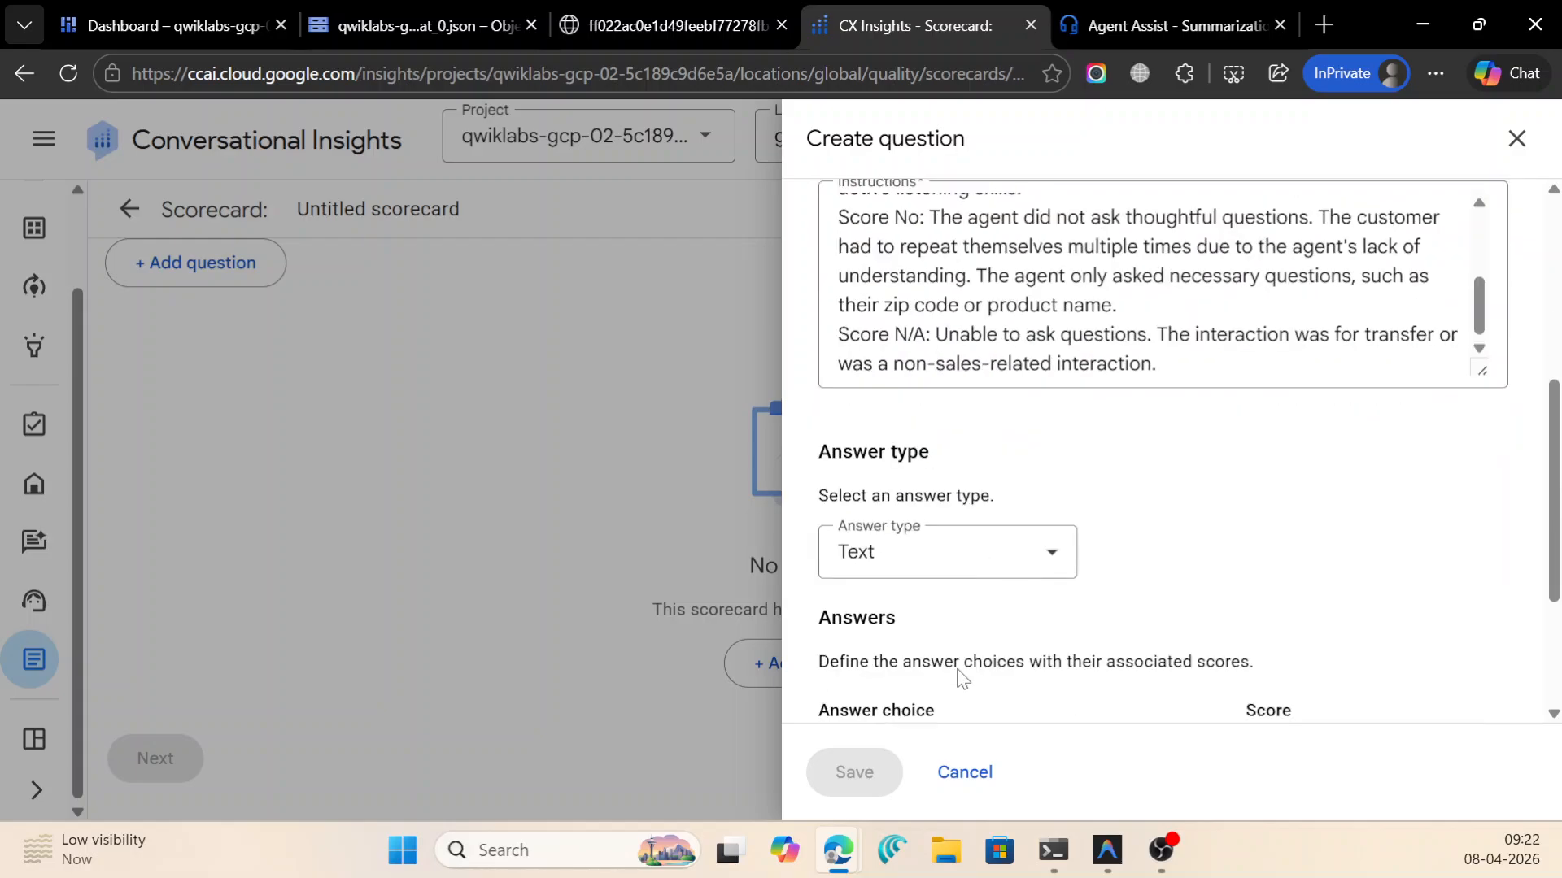
left_click(910, 420)
left_click(905, 598)
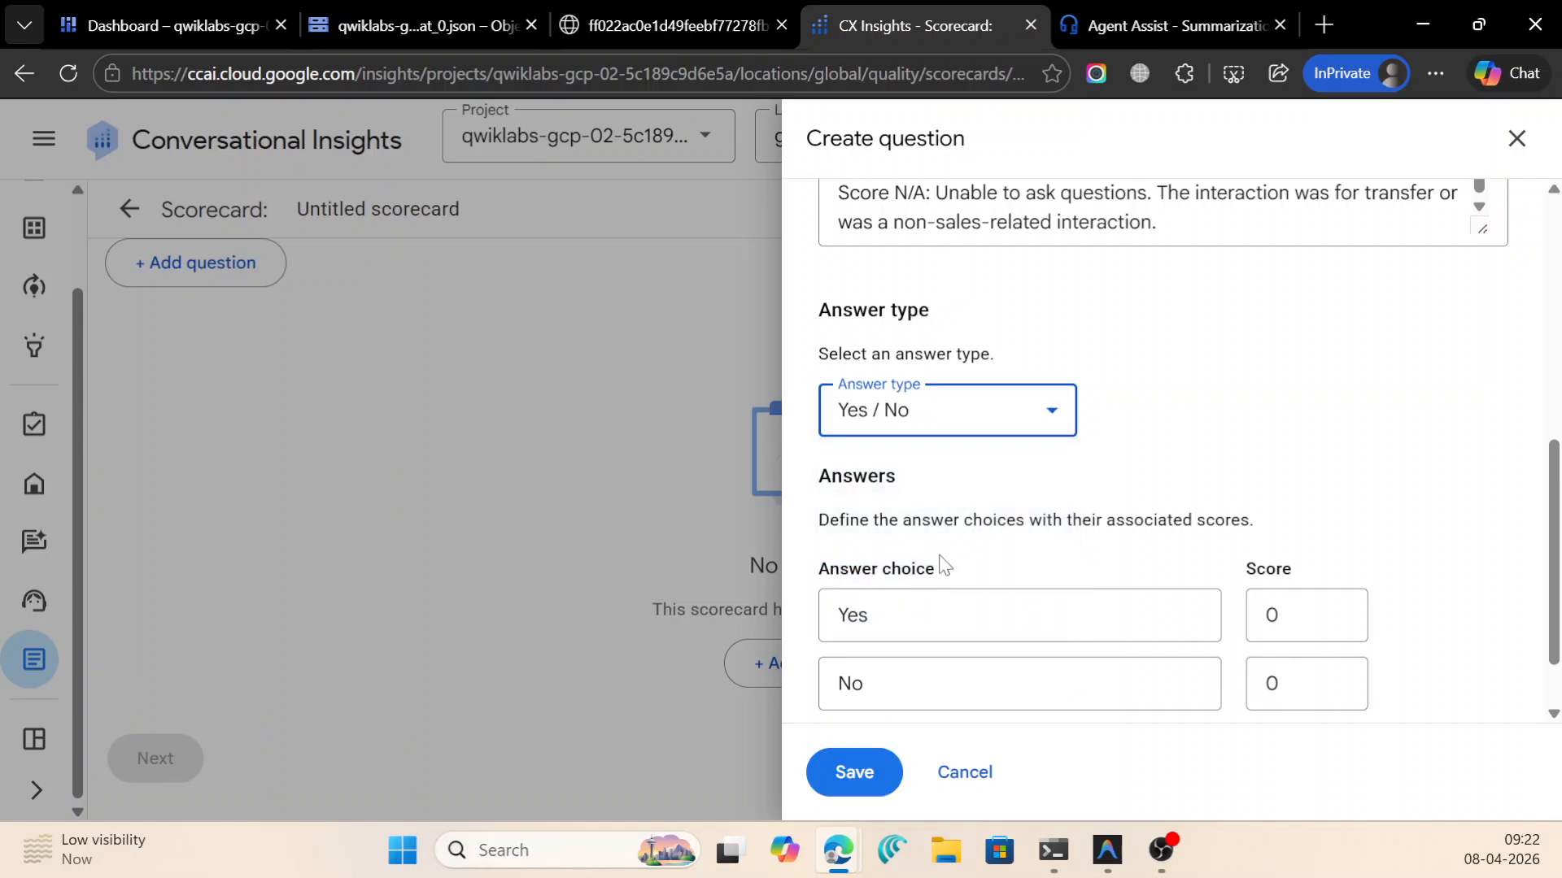
Switch to the lab instructions and look up the scores required for the Yes and No answers.
left_click(1422, 25)
scroll(571, 521, "down", 5)
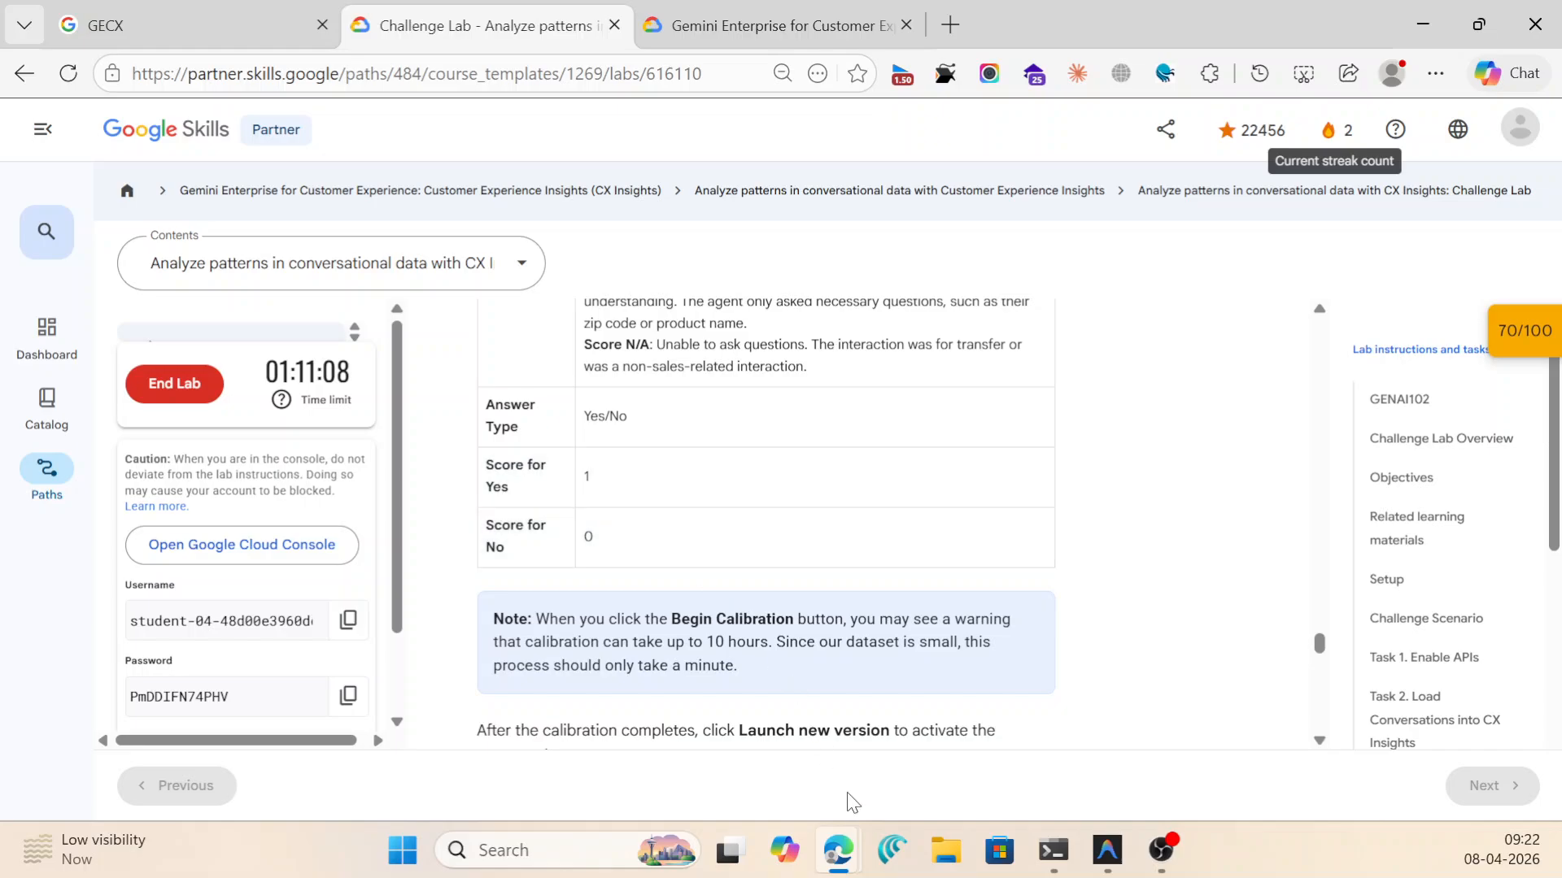
Return to the scorecard's question form, set the score for Yes to 1, and save the question.
mouse_move(838, 850)
left_click(1279, 723)
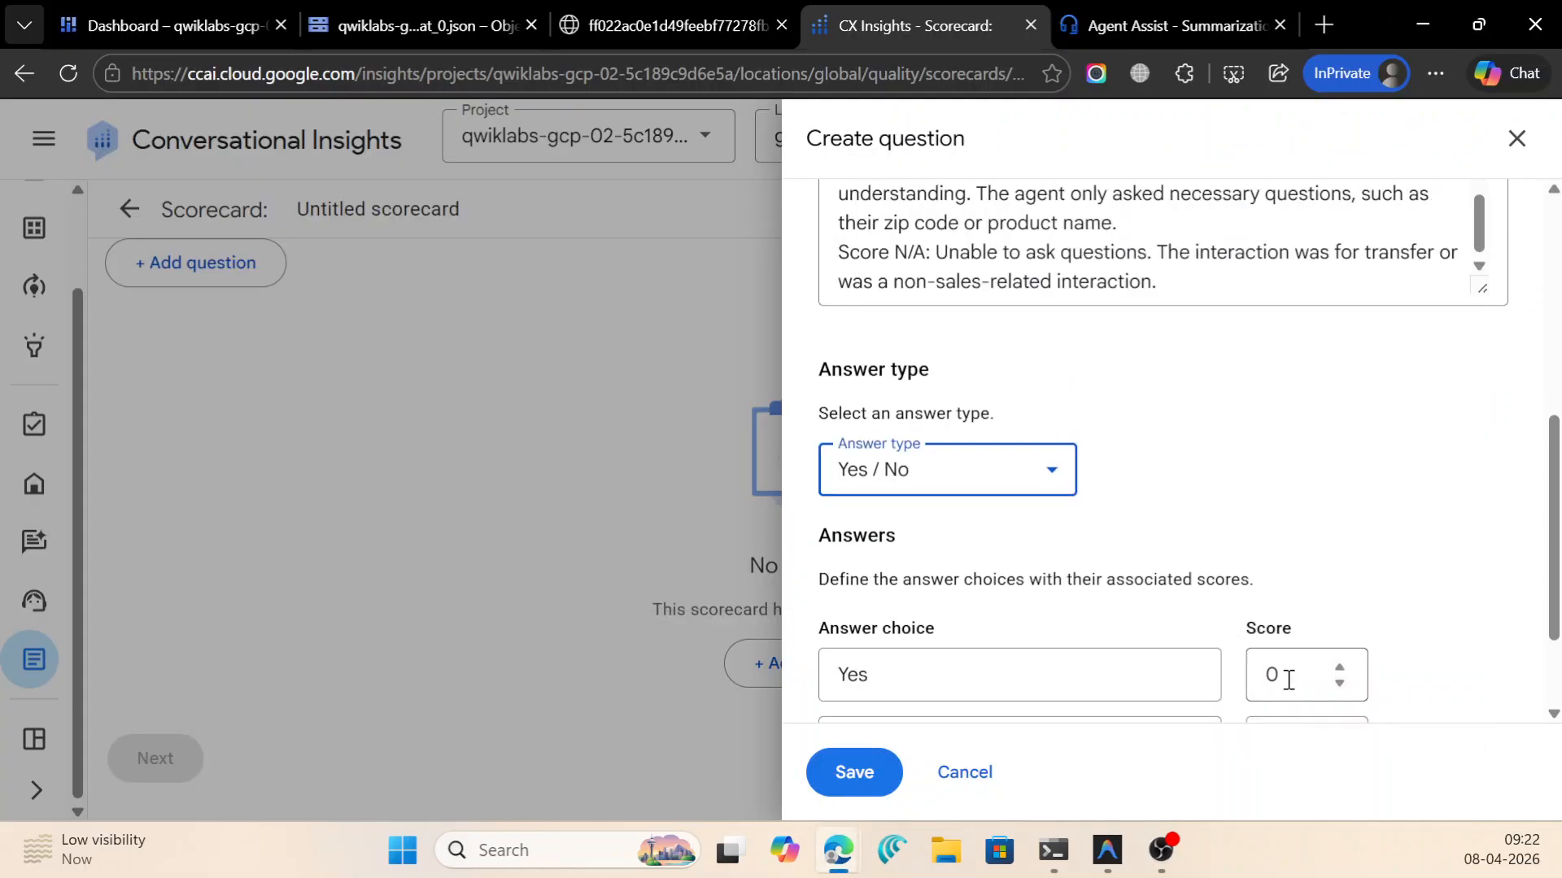
left_click_drag(1283, 676, 1248, 683)
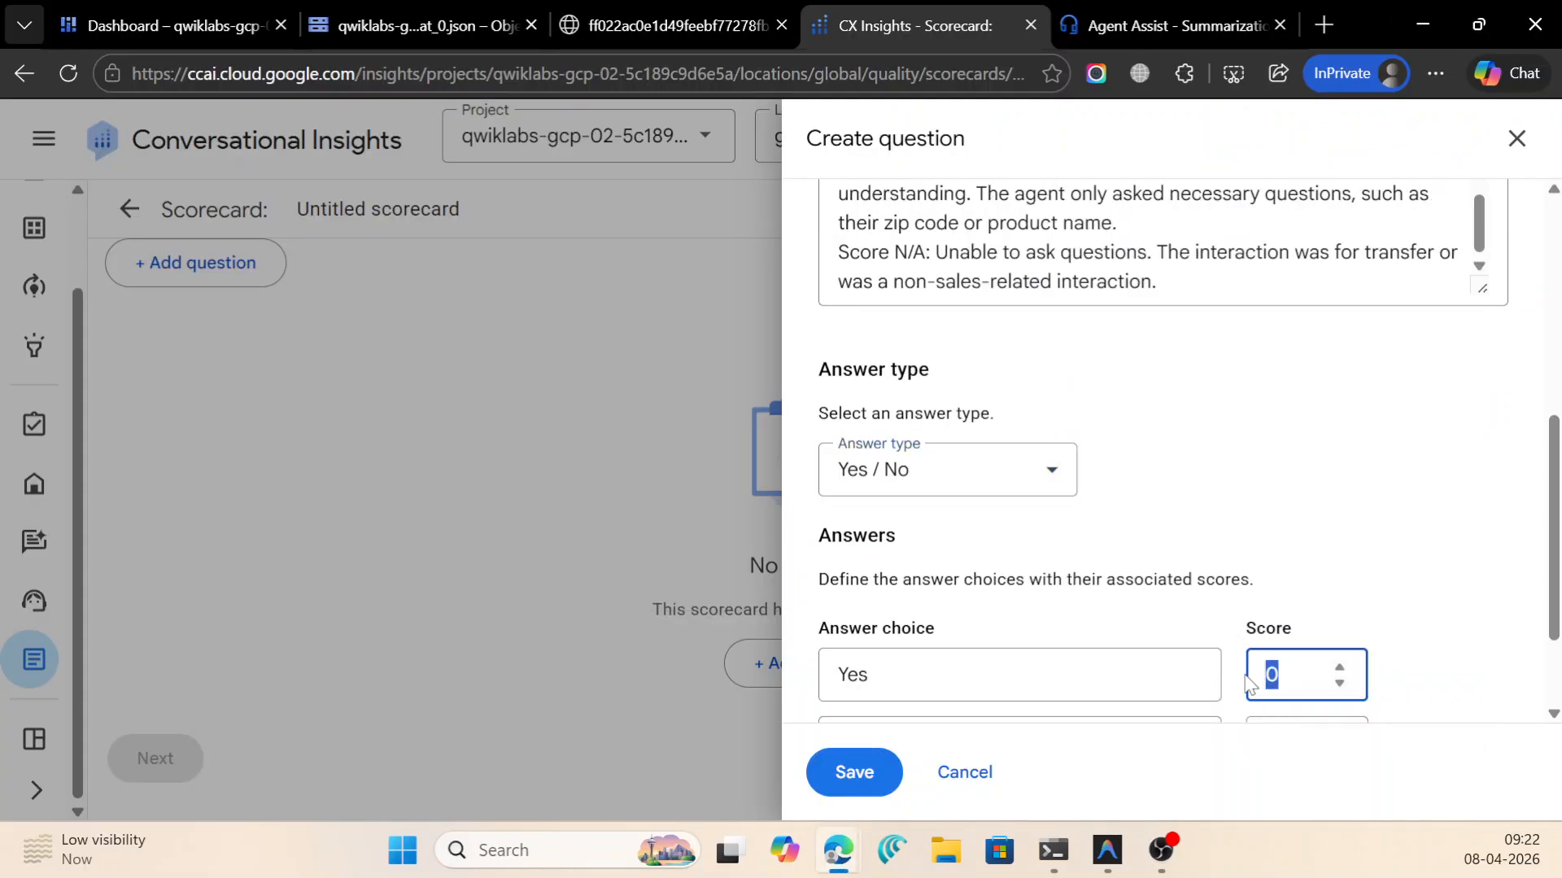
type("1")
left_click(1199, 502)
scroll(1187, 488, "down", 2)
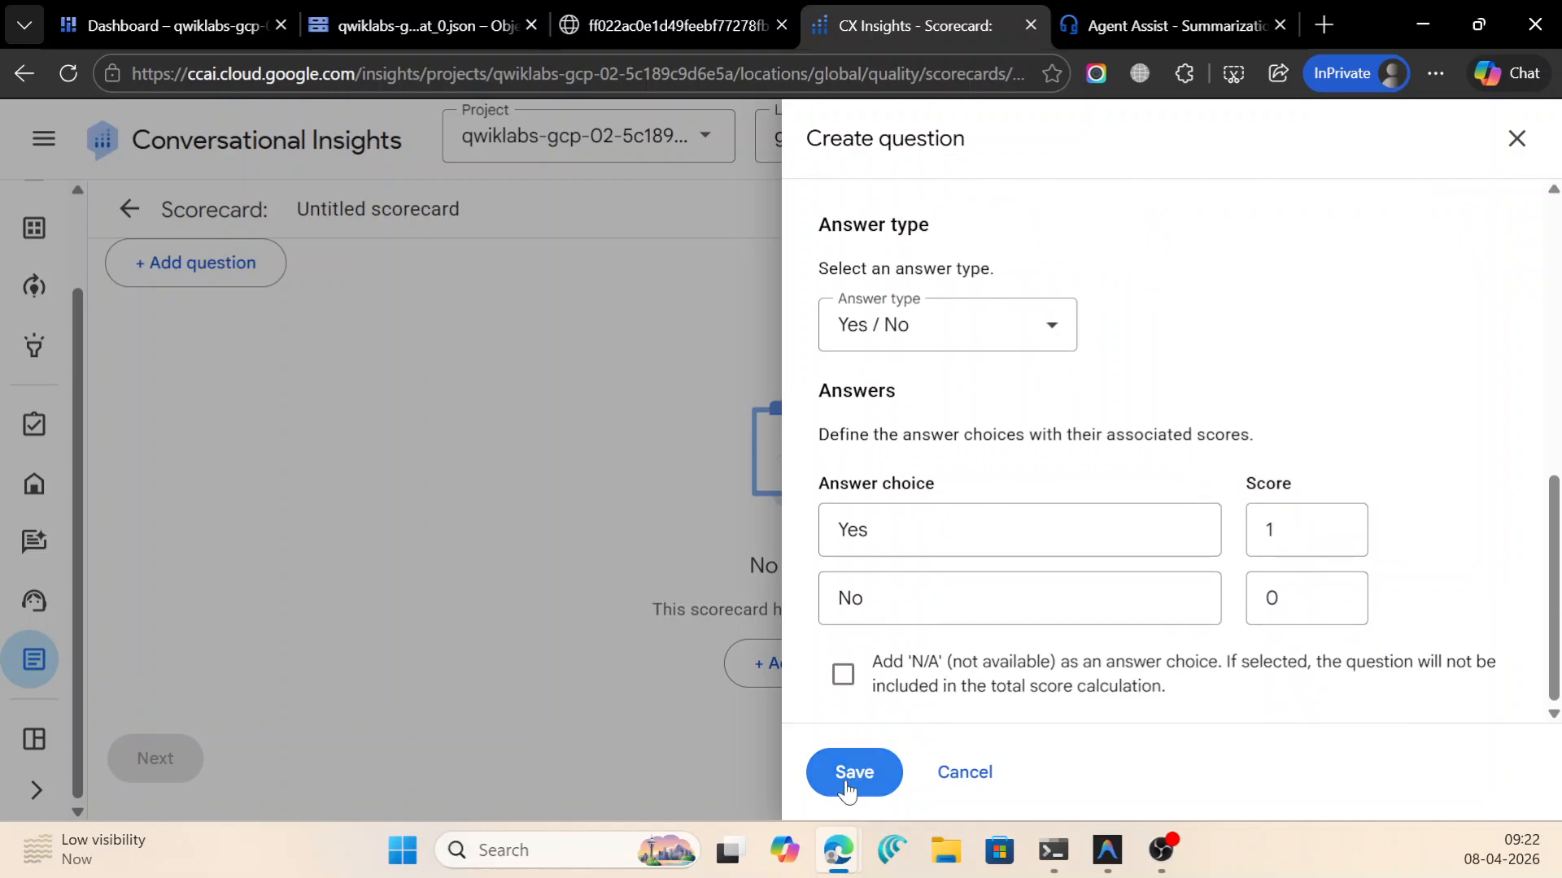
left_click(846, 781)
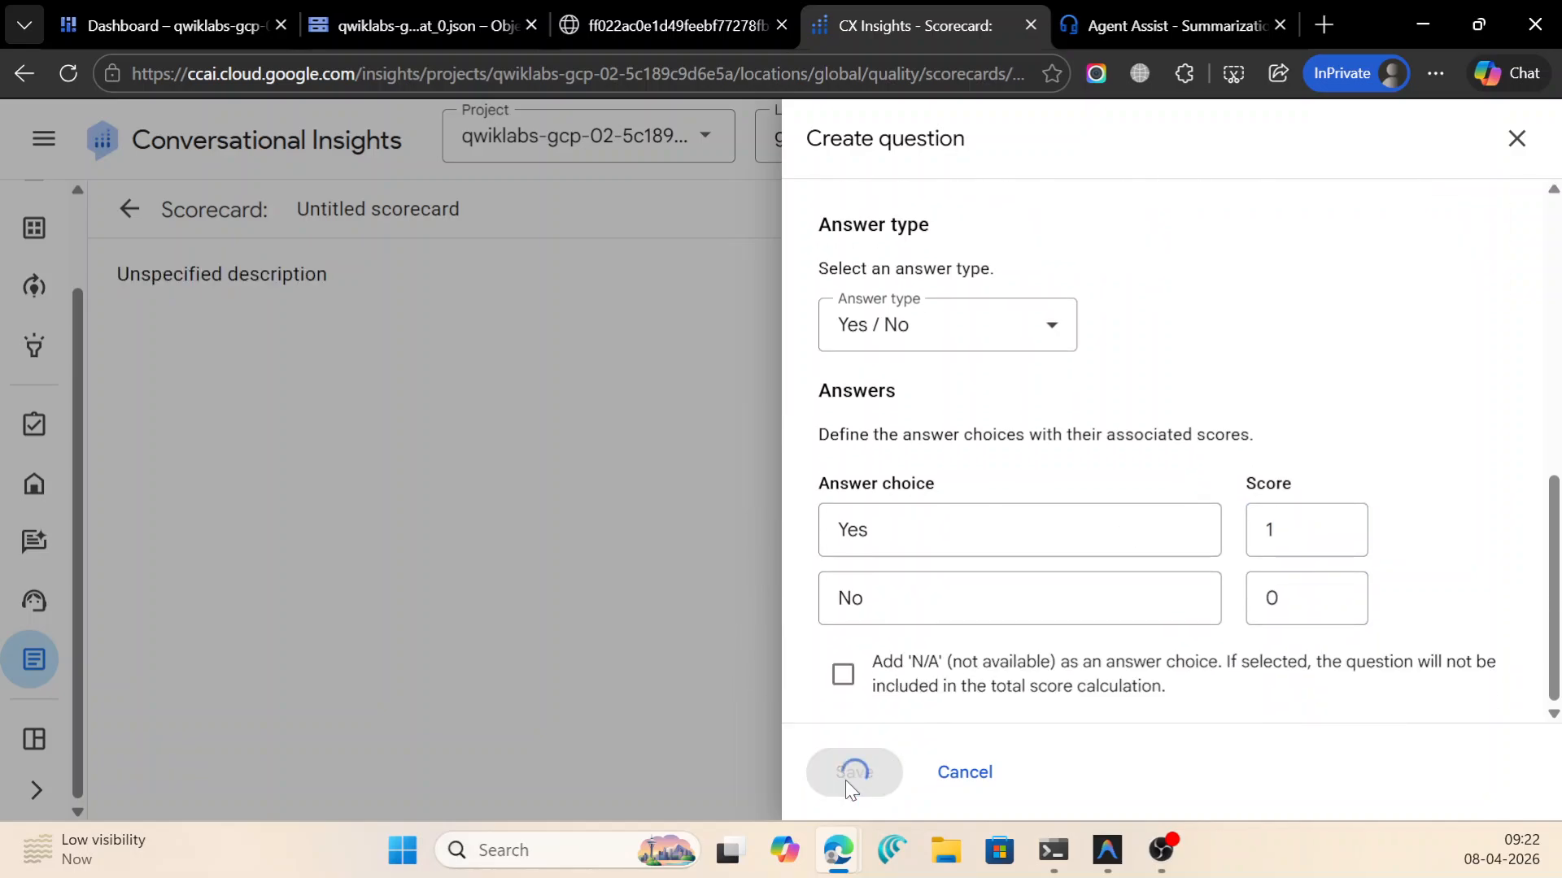
Return to the lab instructions and read the remaining Task 6 requirements and the start of Task 7 on exporting to BigQuery.
left_click(1411, 14)
scroll(767, 502, "down", 3)
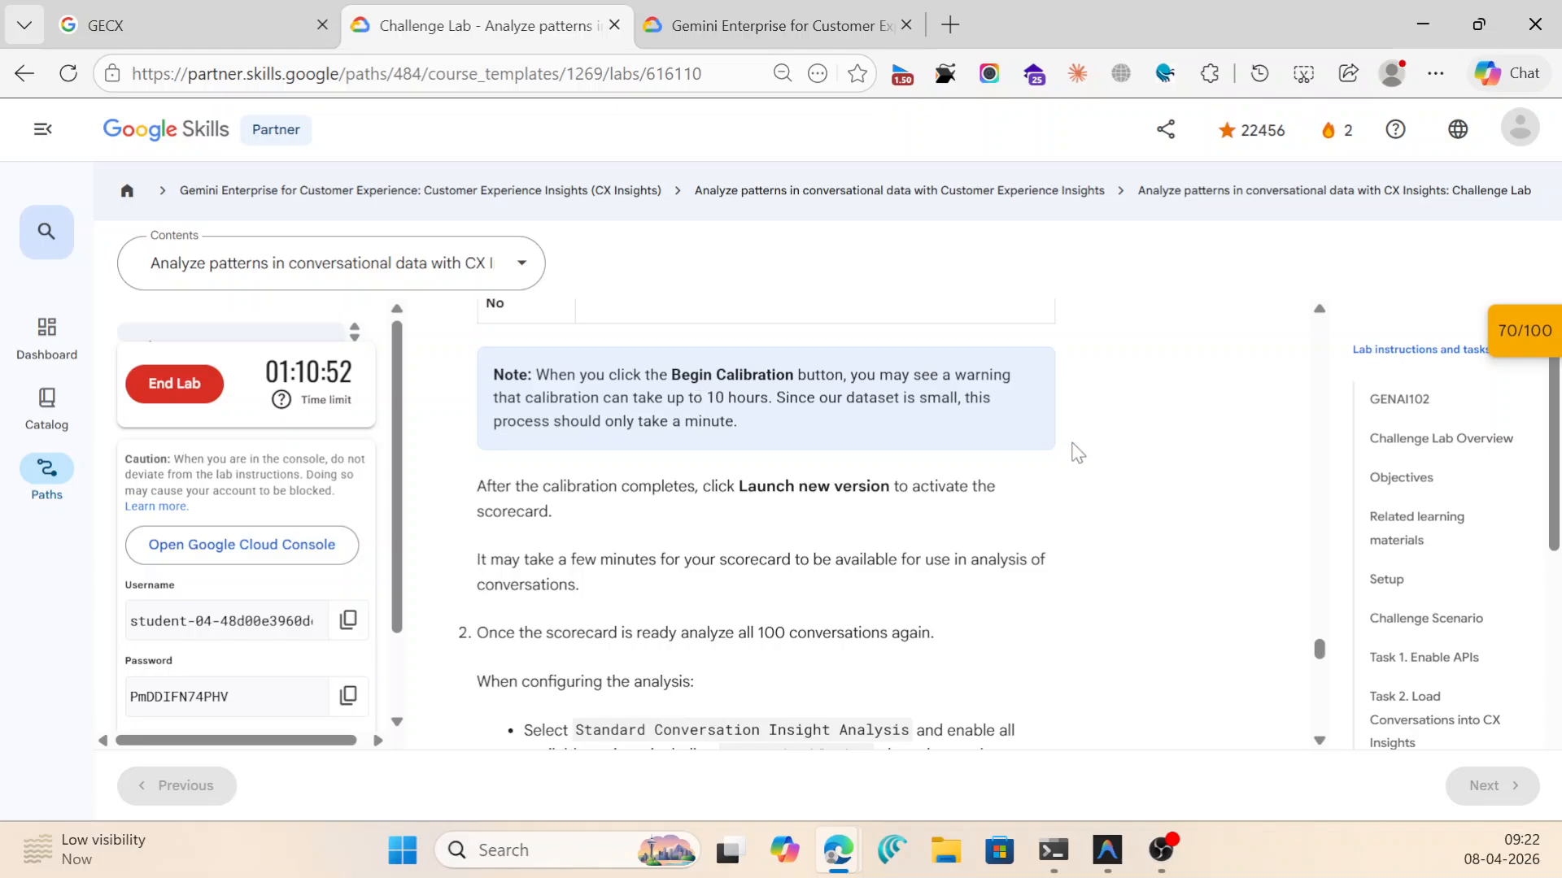
scroll(1065, 456, "down", 3)
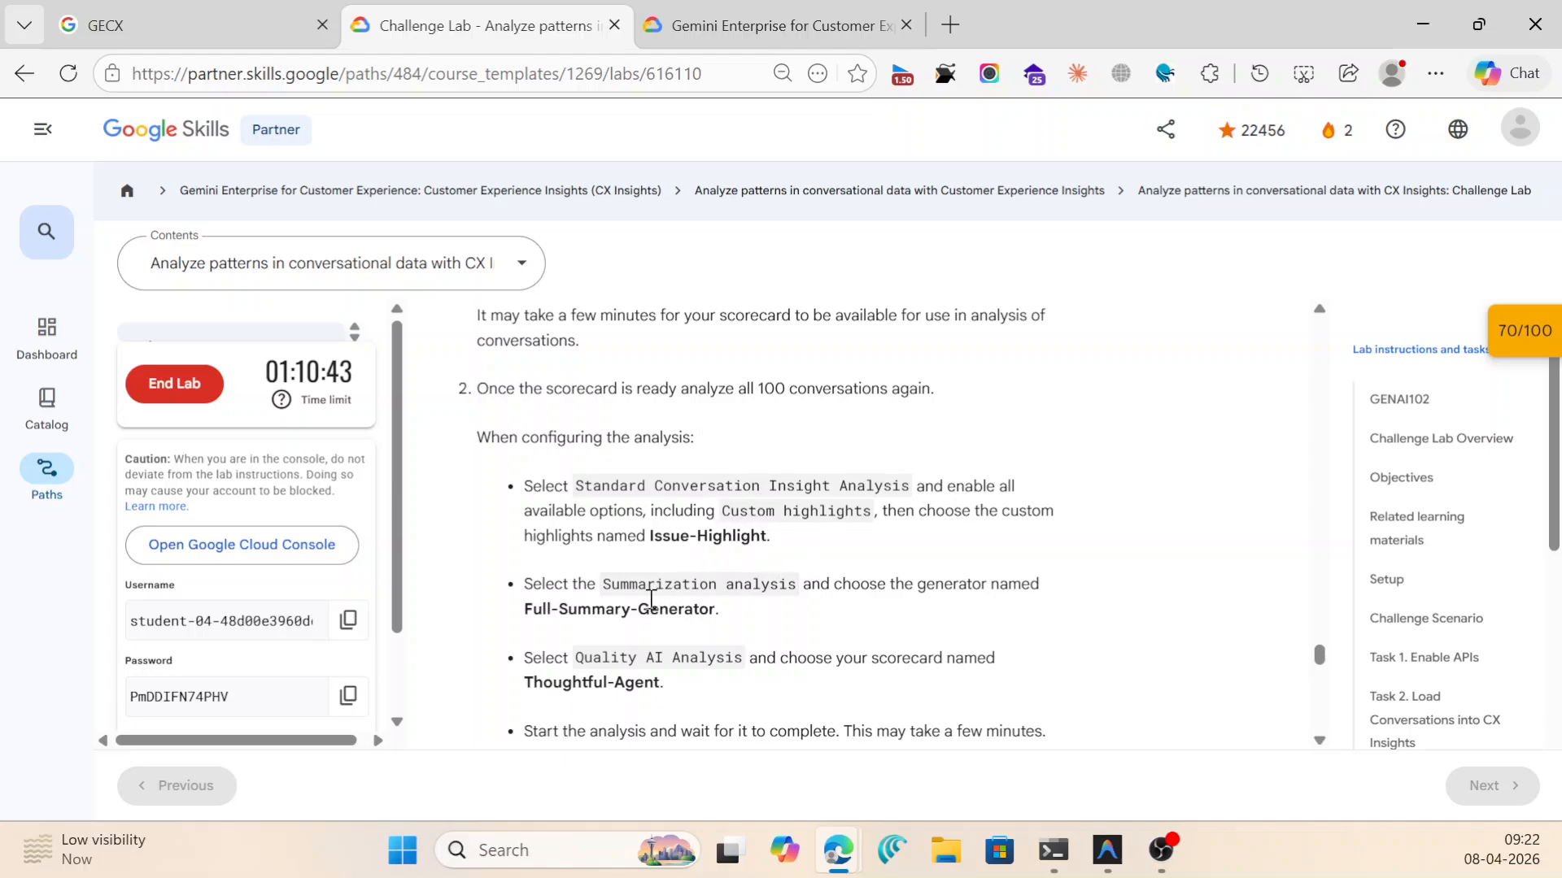
scroll(642, 675, "down", 3)
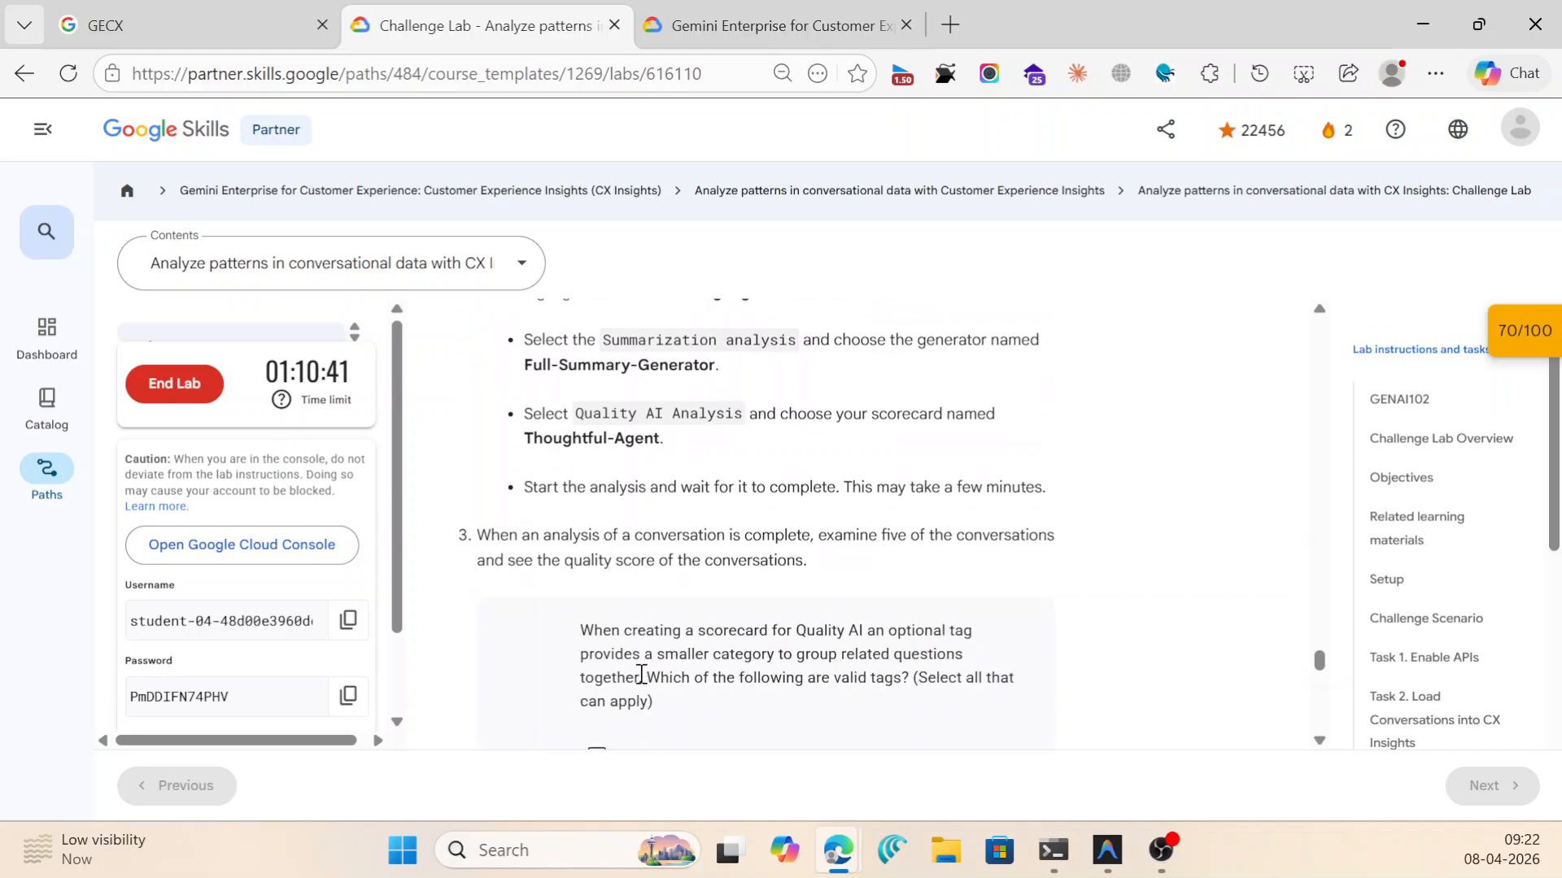
scroll(668, 529, "down", 7)
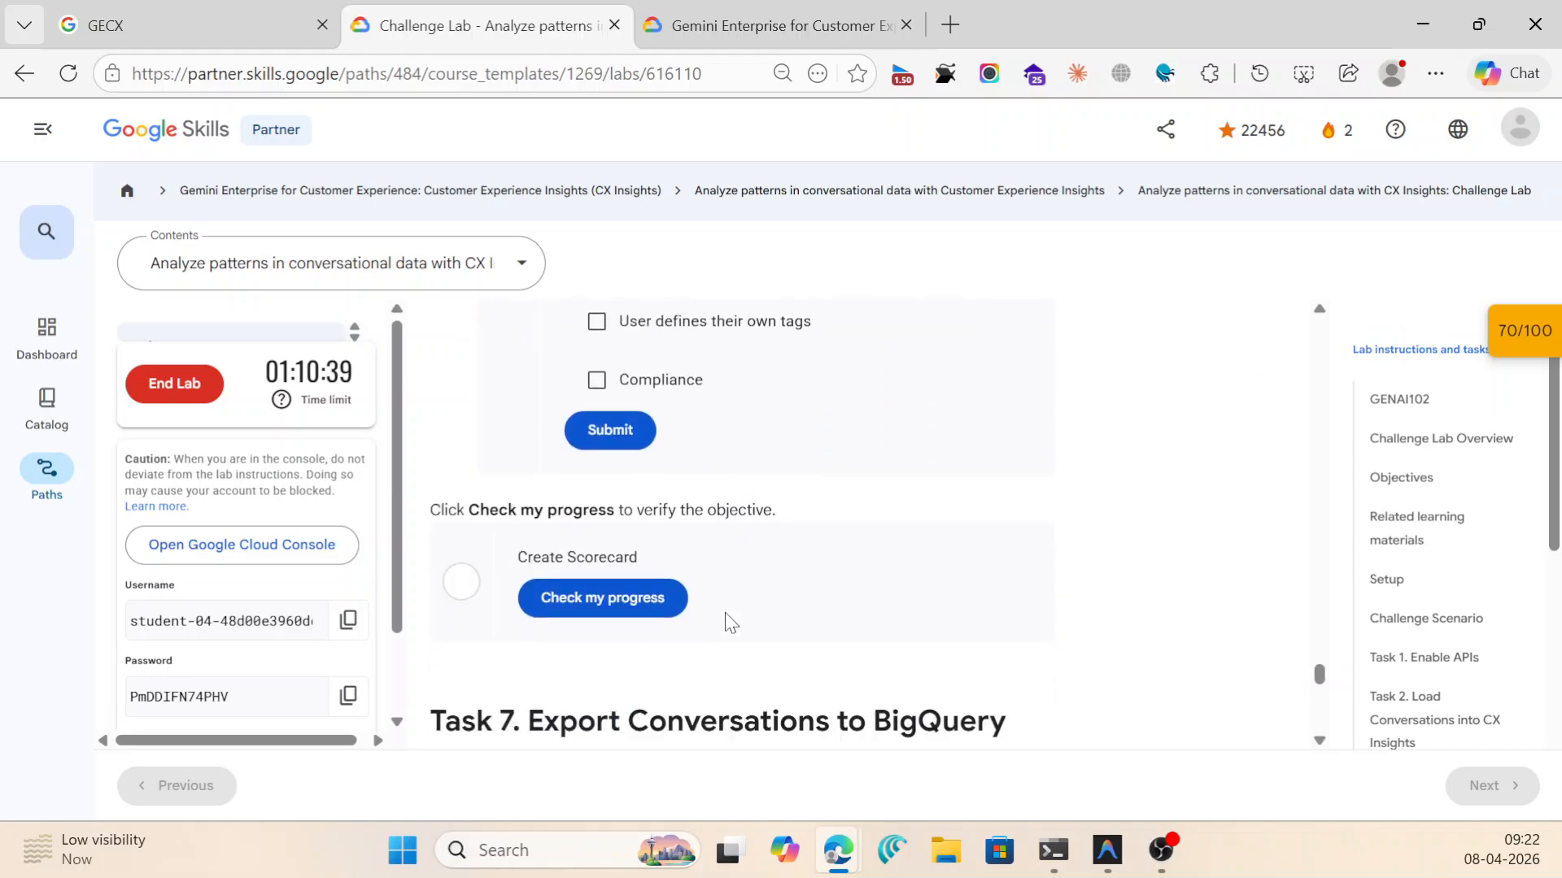
scroll(816, 593, "down", 6)
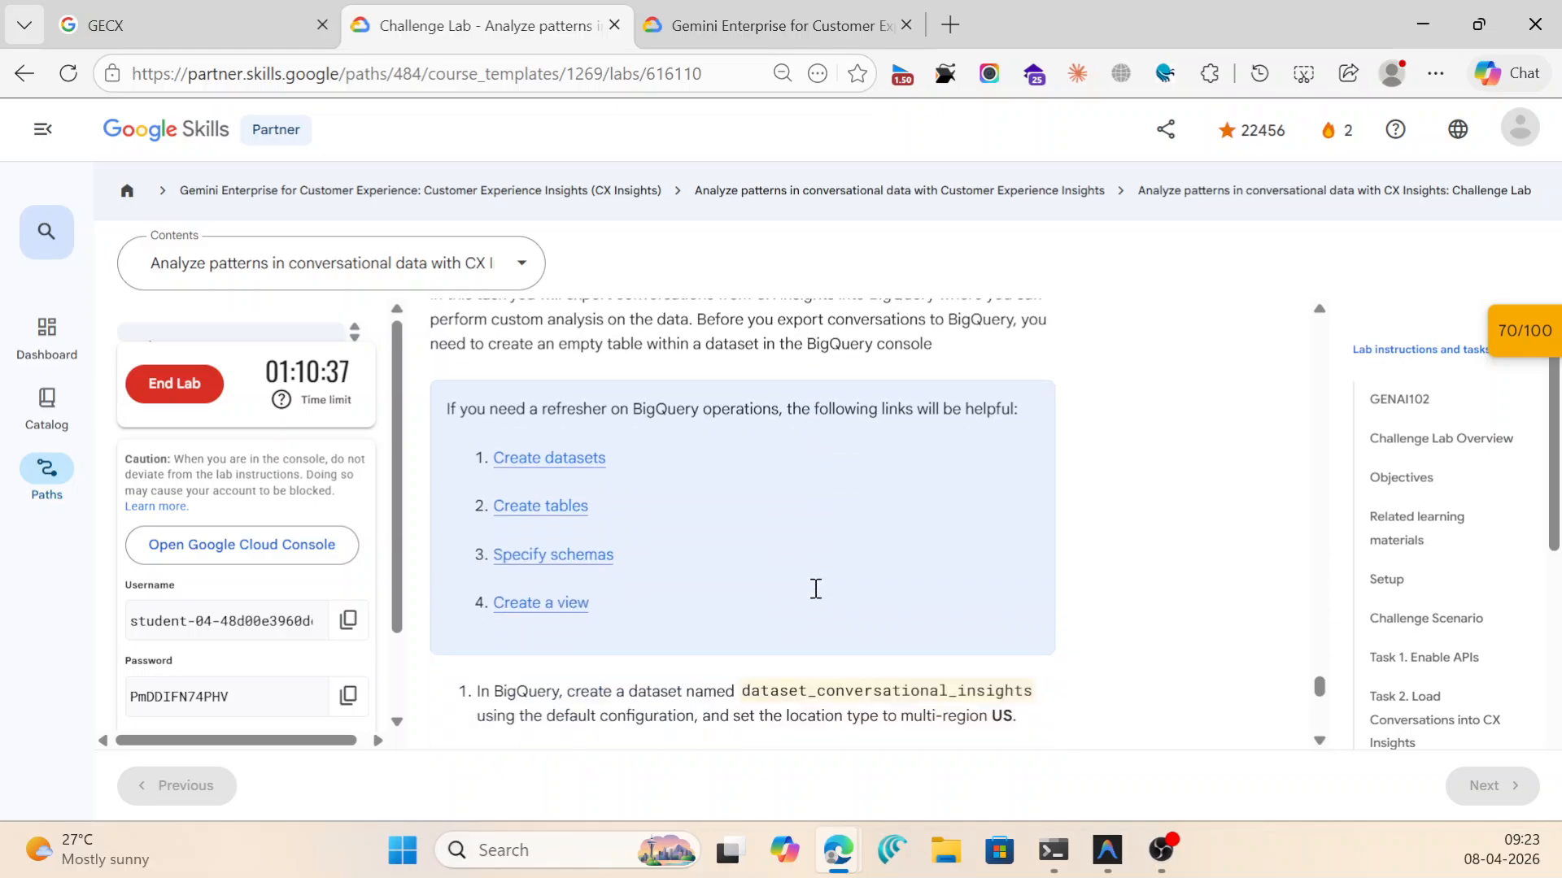
scroll(840, 481, "down", 3)
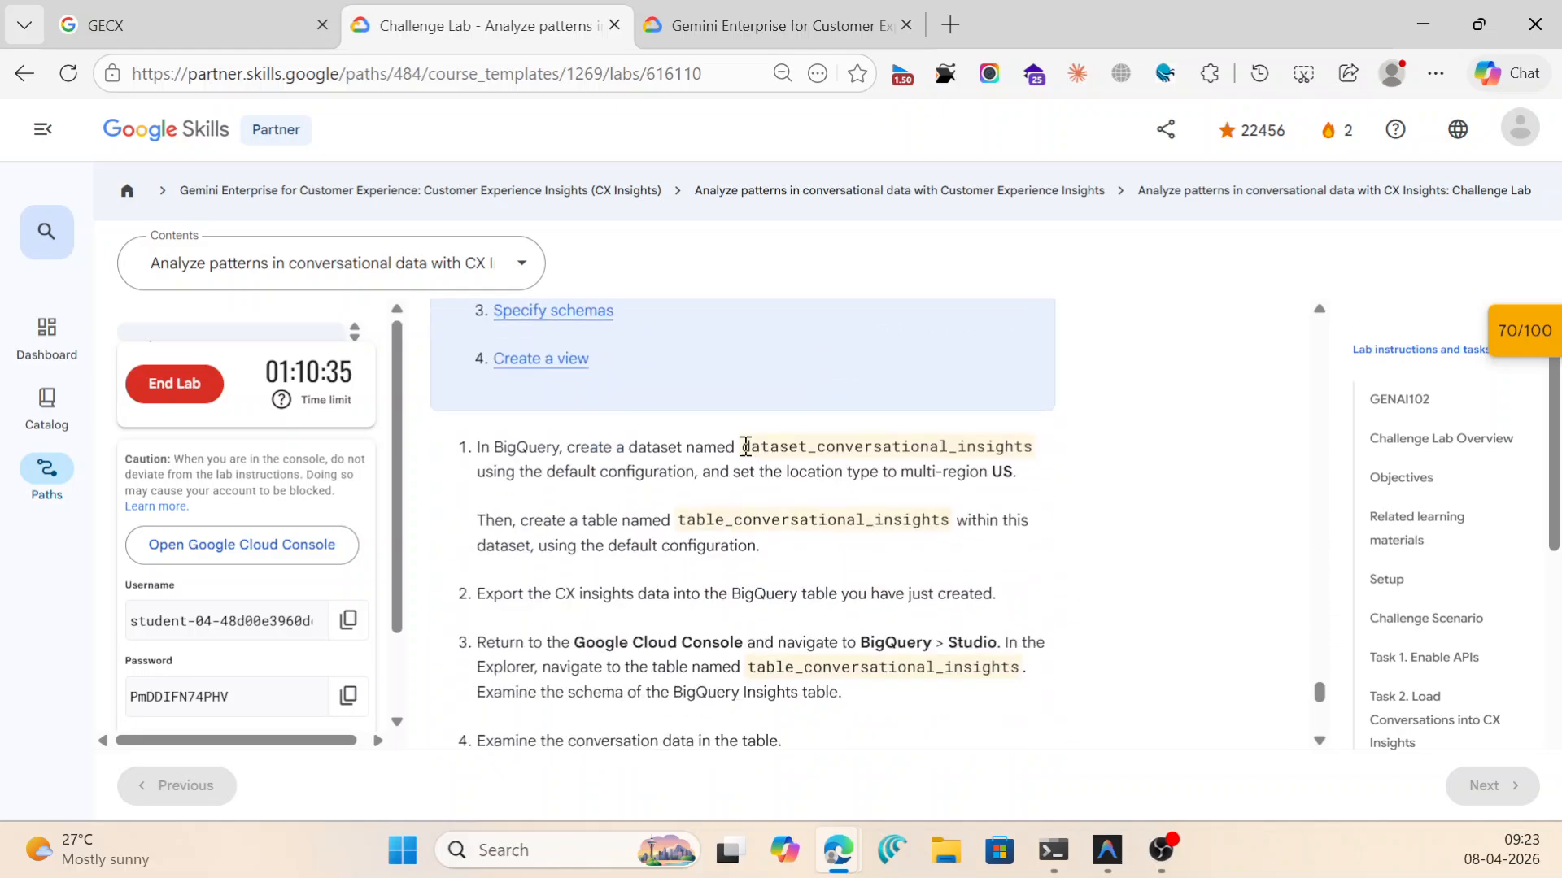
scroll(742, 462, "up", 5)
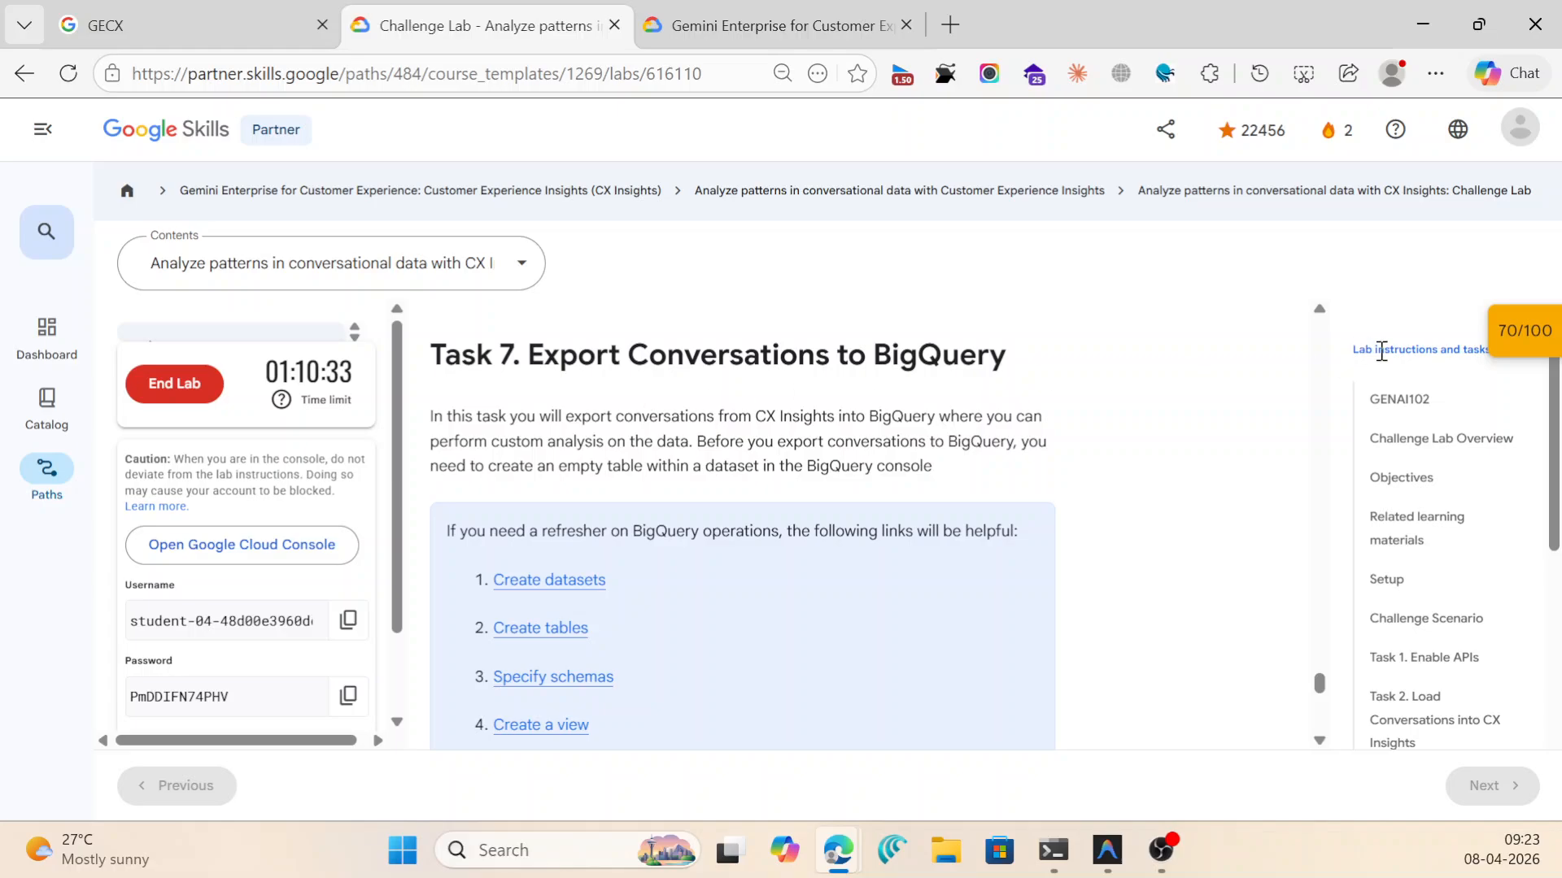
Run the lab's progress checks for Create Custom Highlights, Create Scorecard and Export Conversations to BigQuery from the score overview.
left_click(1536, 341)
scroll(1370, 456, "down", 4)
left_click(1331, 413)
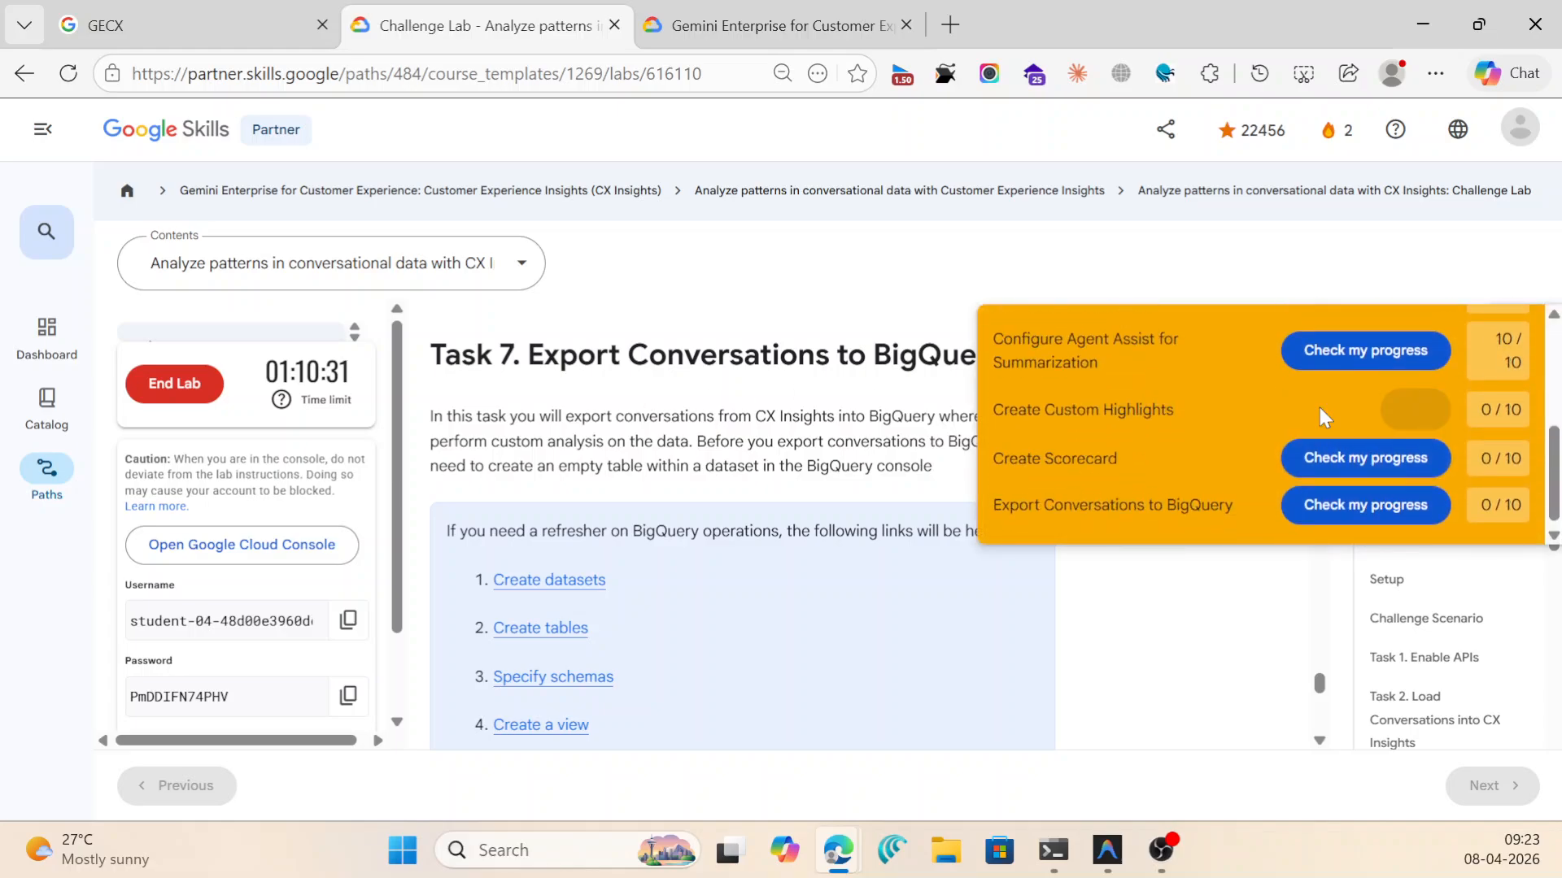
left_click(1336, 463)
left_click(1336, 504)
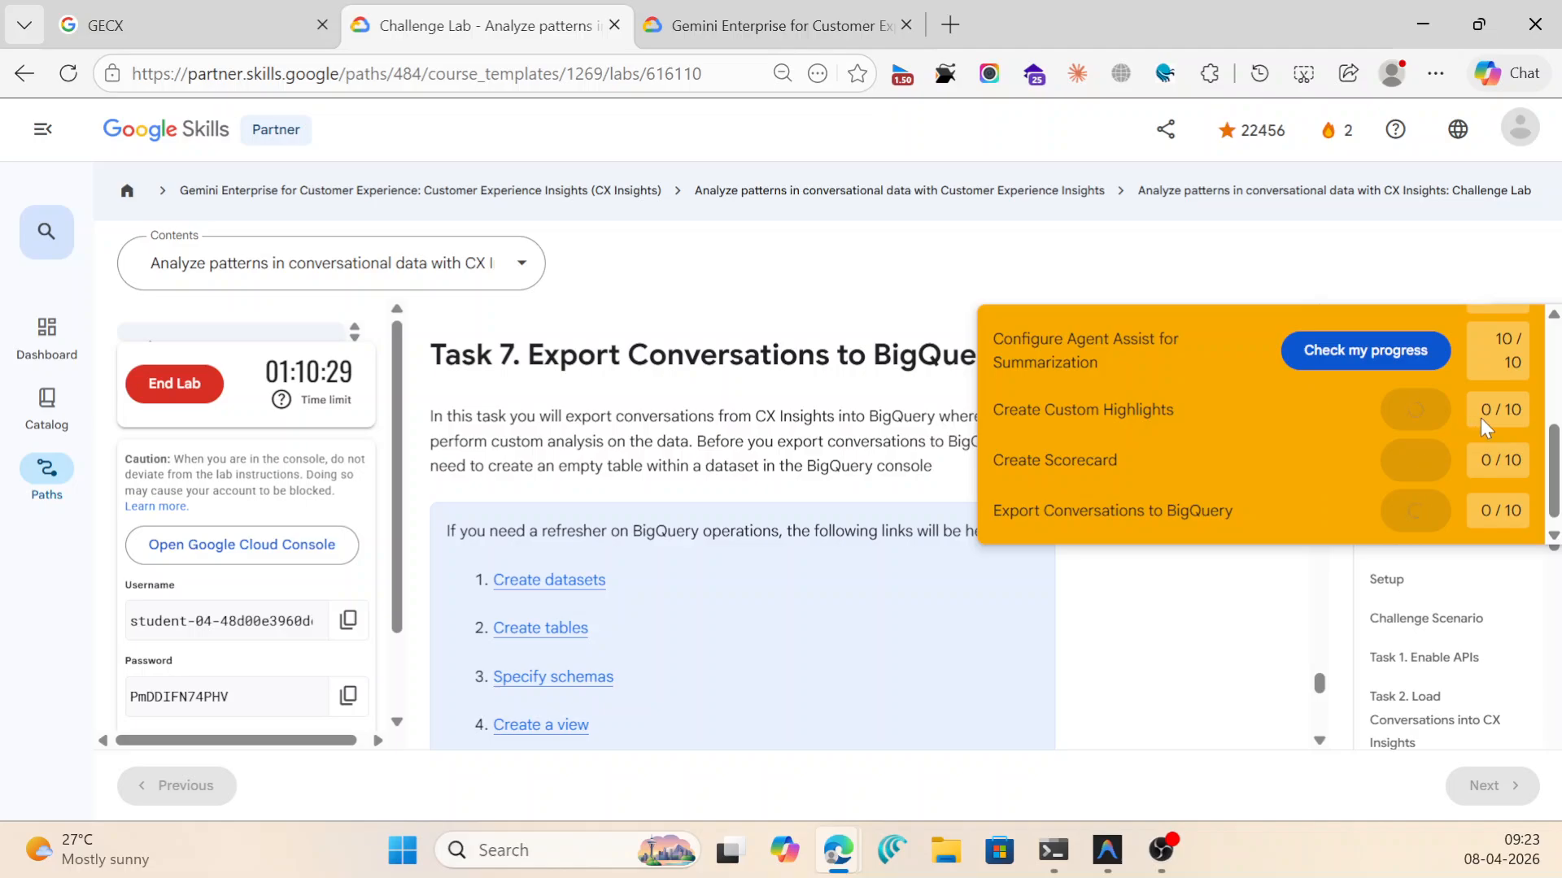
scroll(1482, 419, "up", 5)
left_click(1508, 340)
Go back to the Create Custom Highlights checkpoint just before Task 6 and check its progress again.
scroll(978, 510, "down", 3)
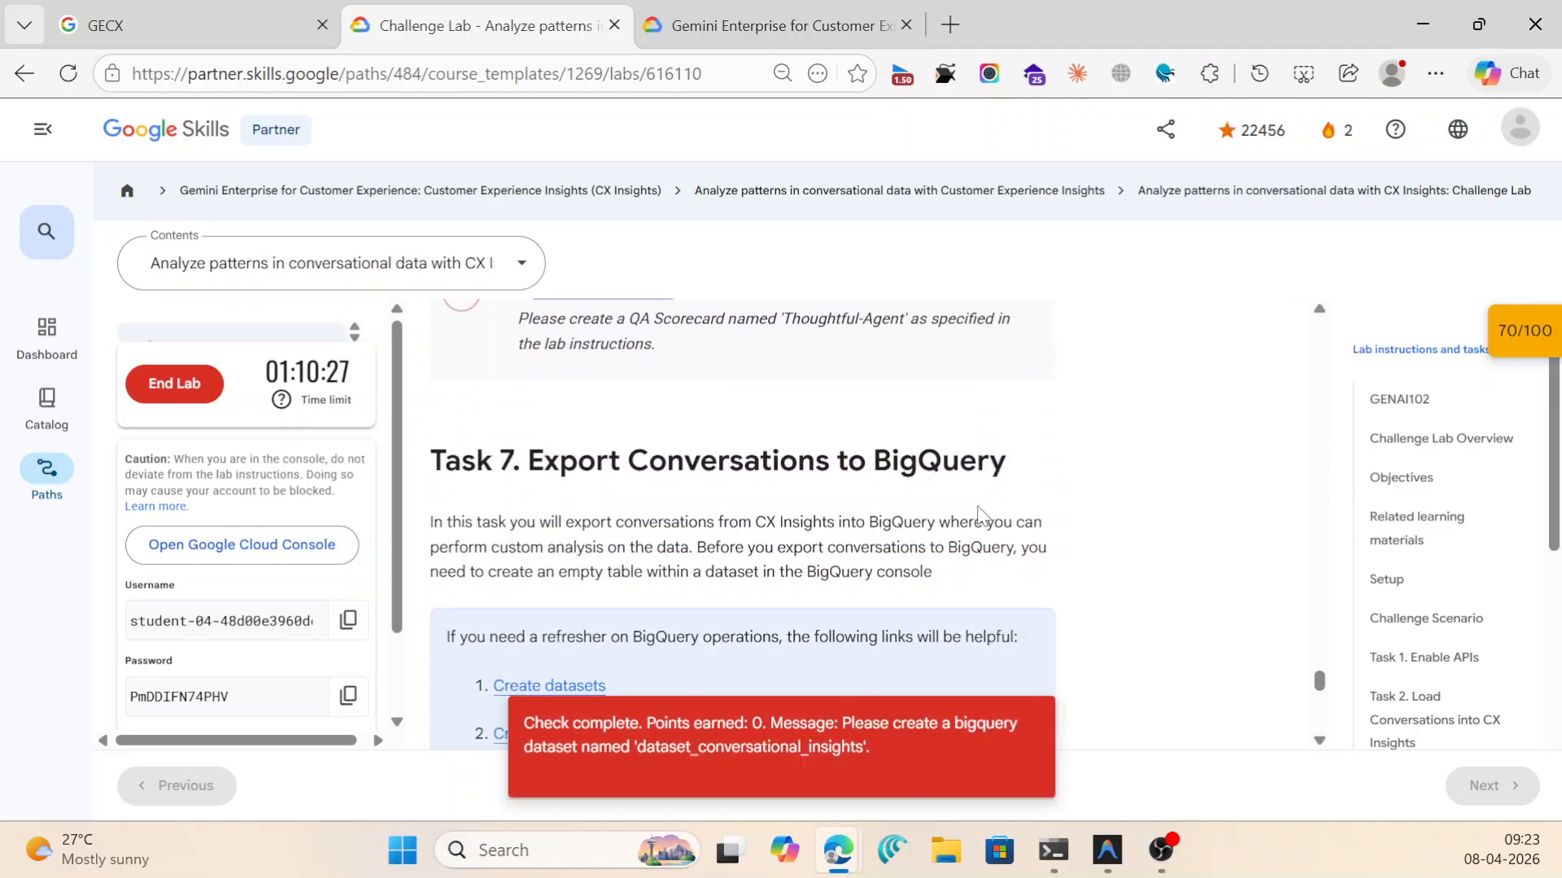
scroll(841, 467, "up", 10)
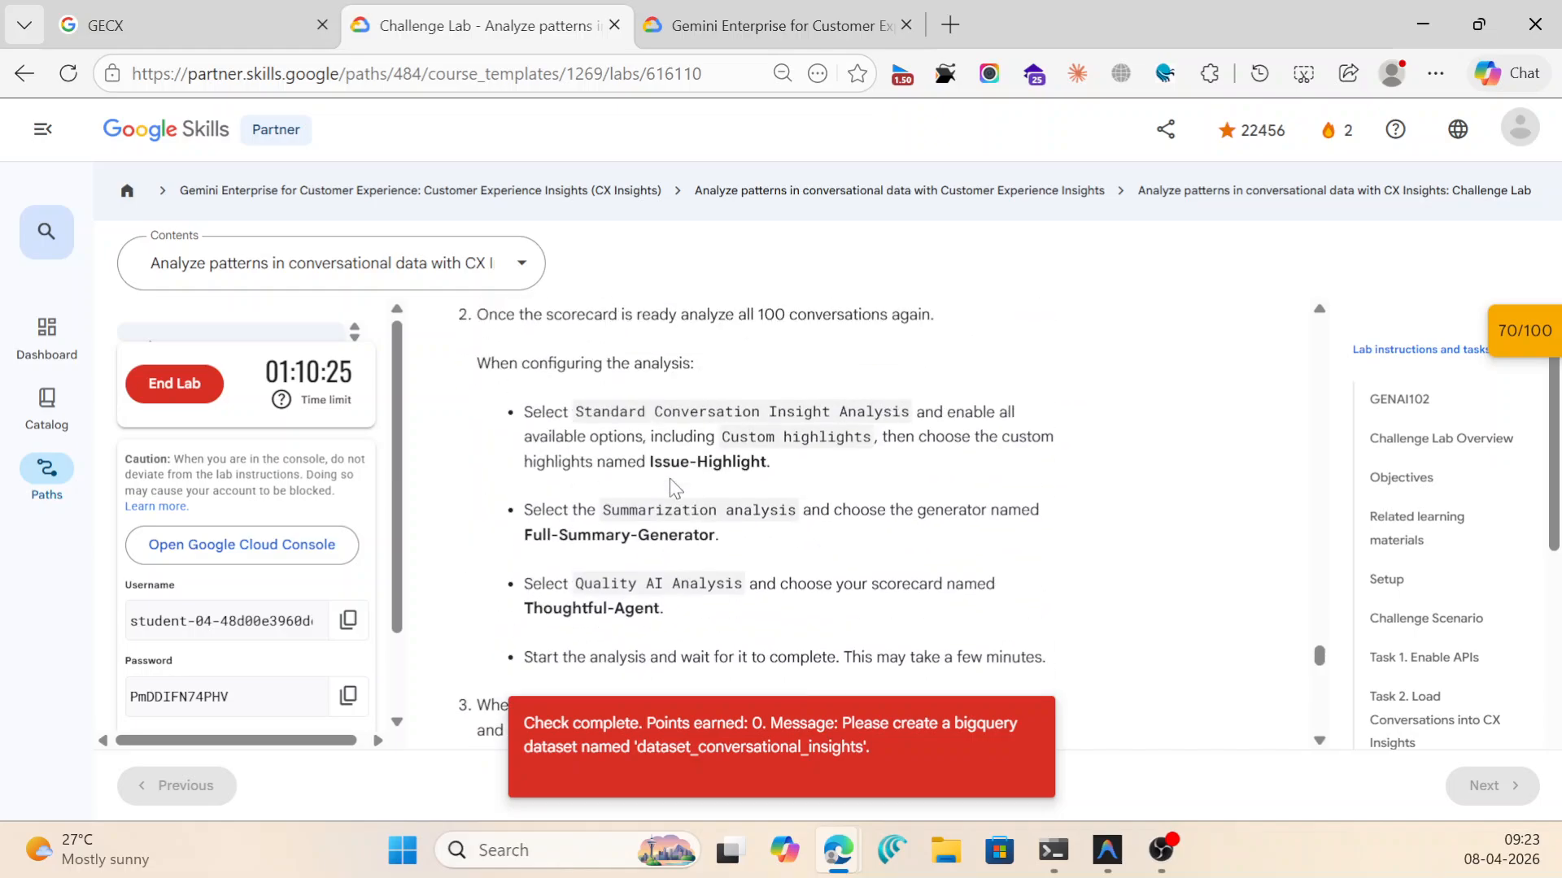
scroll(672, 488, "up", 10)
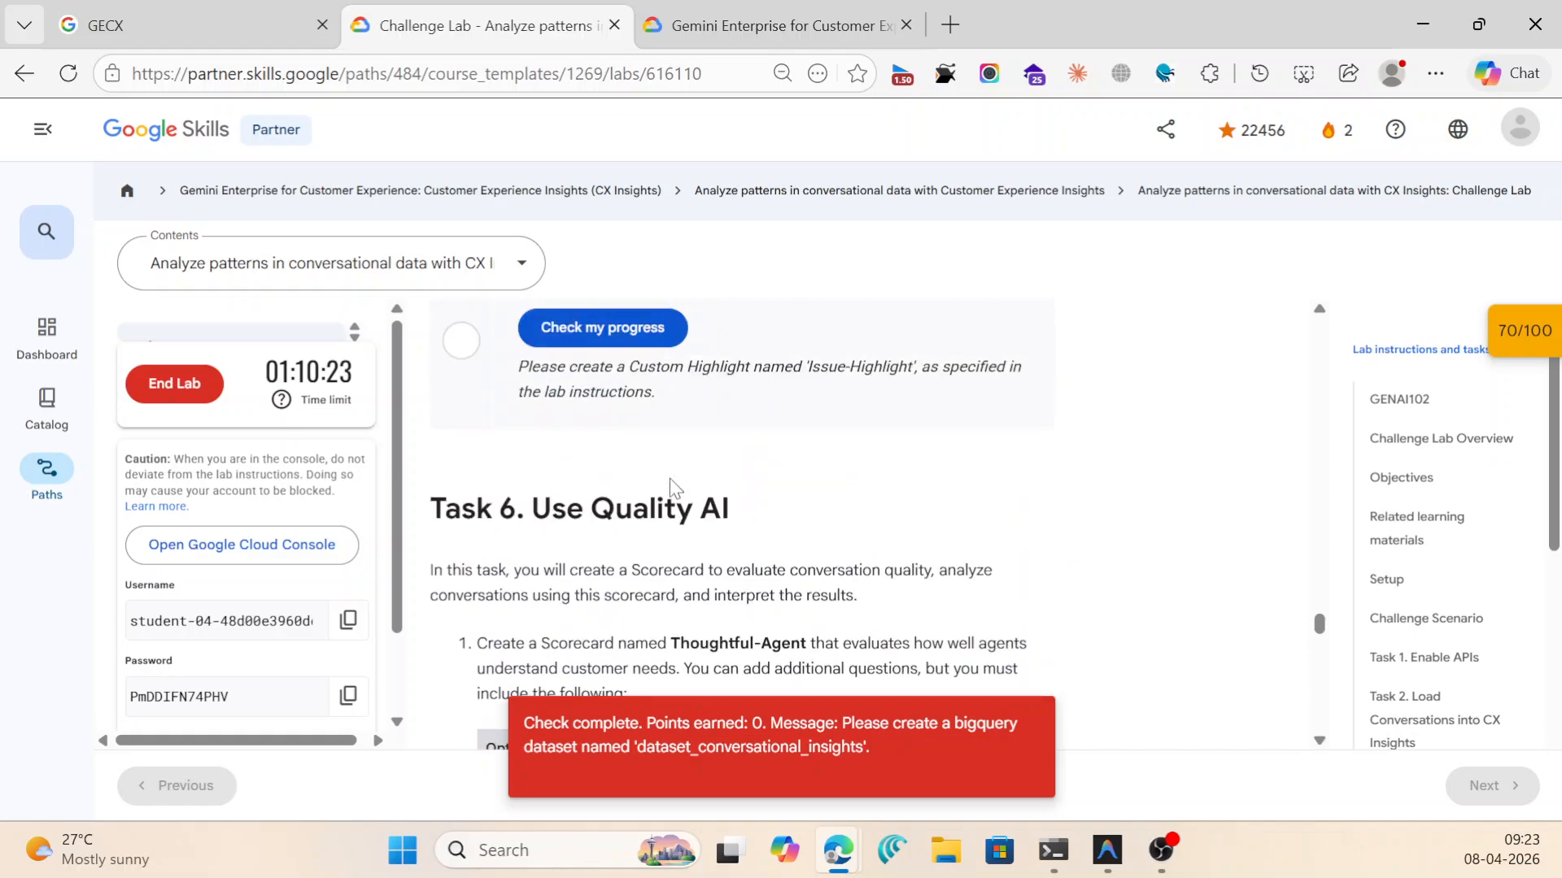
left_click(646, 338)
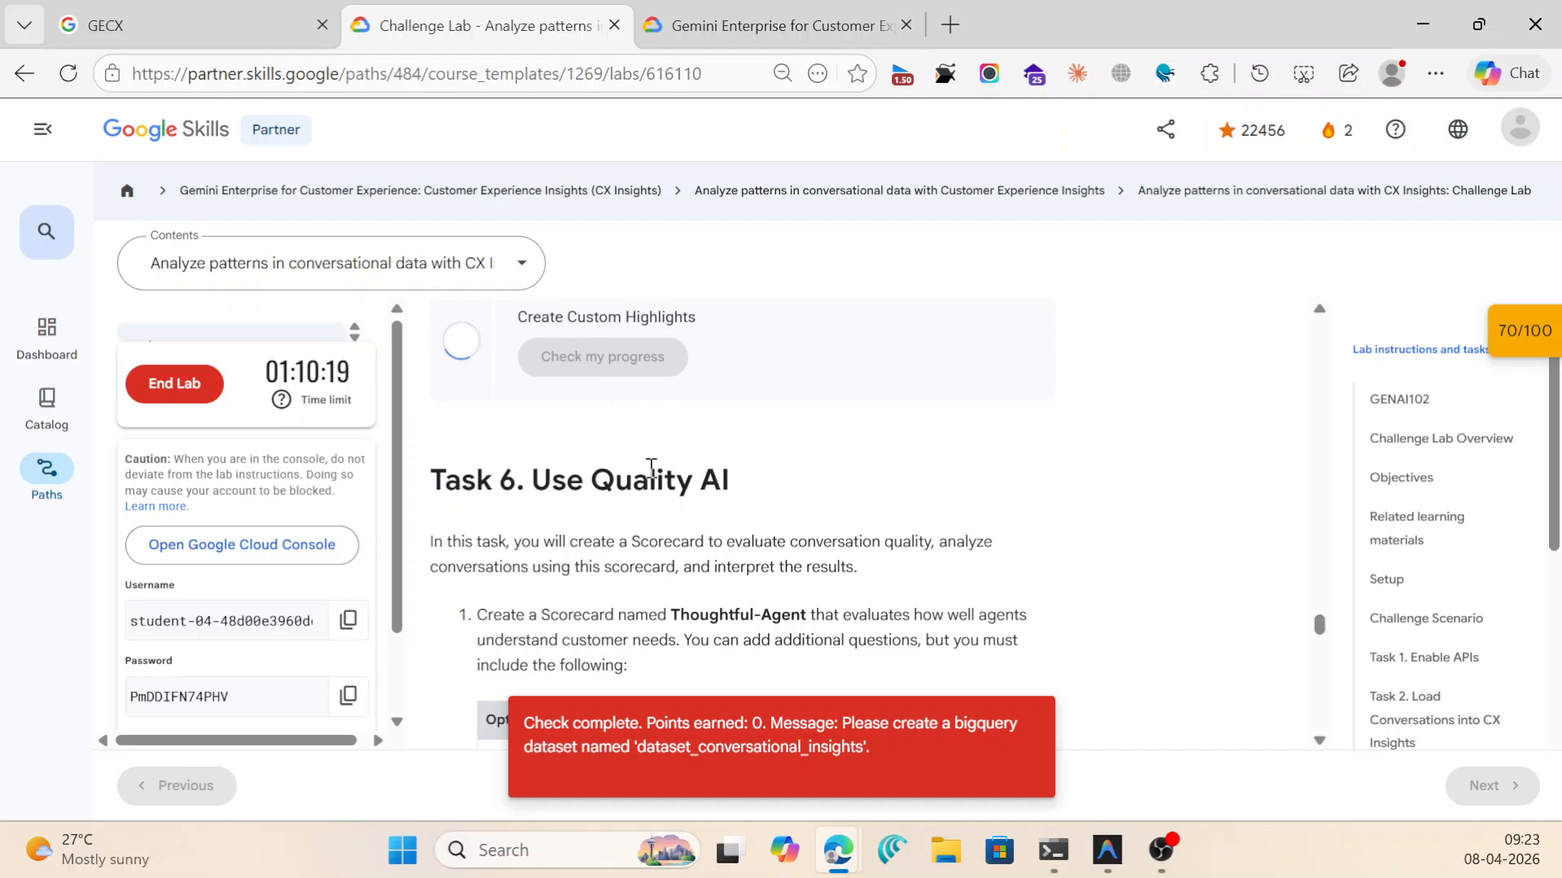
Review the Task 7 instructions and copy the dataset name dataset_conversational_insights from them.
scroll(675, 570, "down", 15)
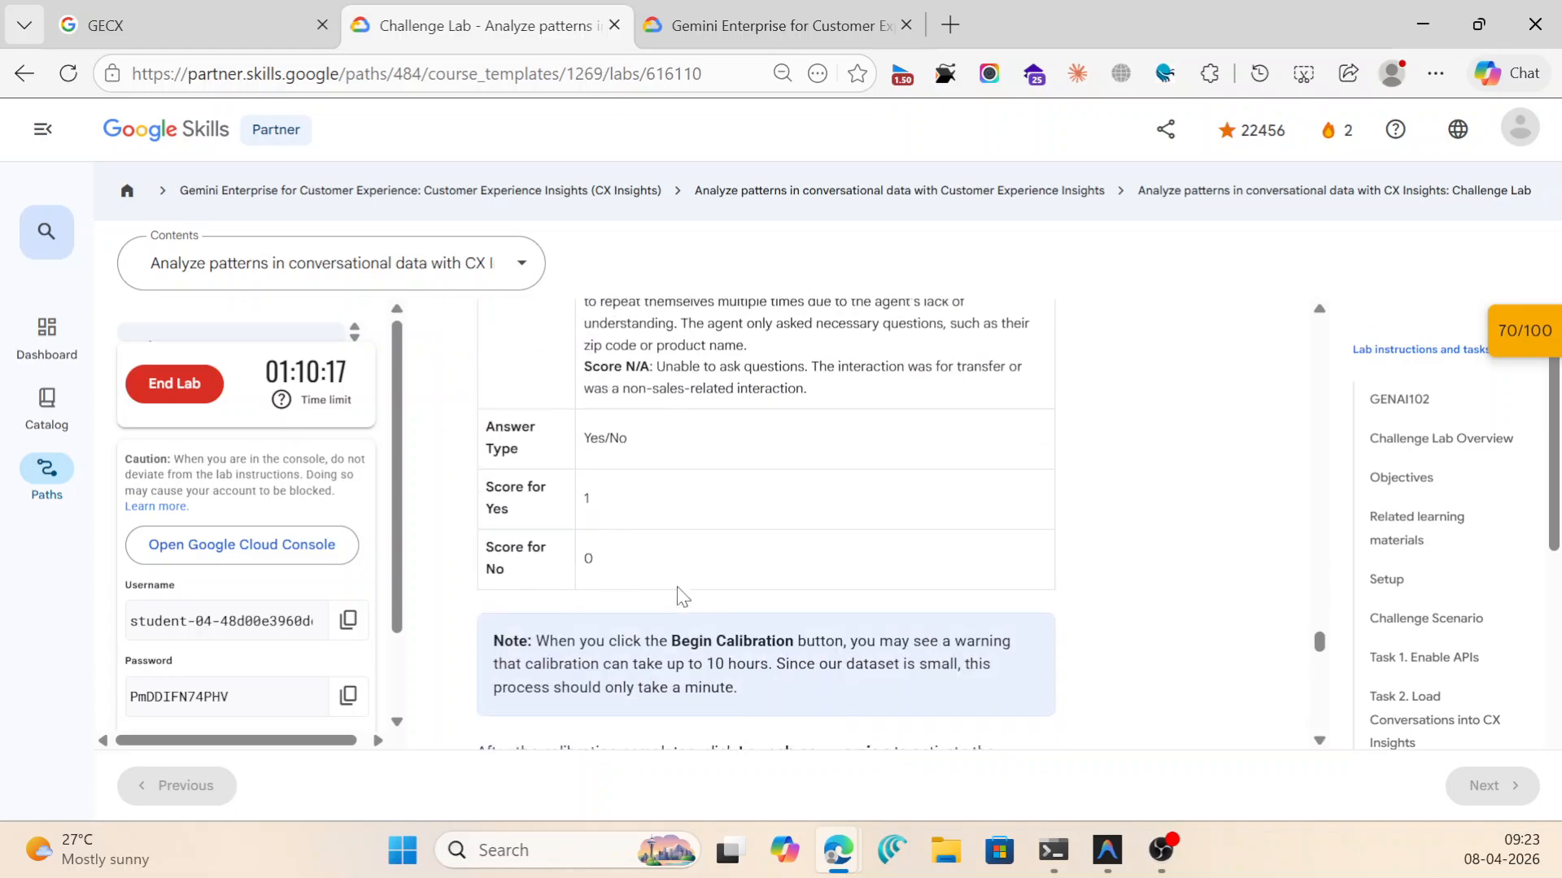
scroll(680, 586, "down", 4)
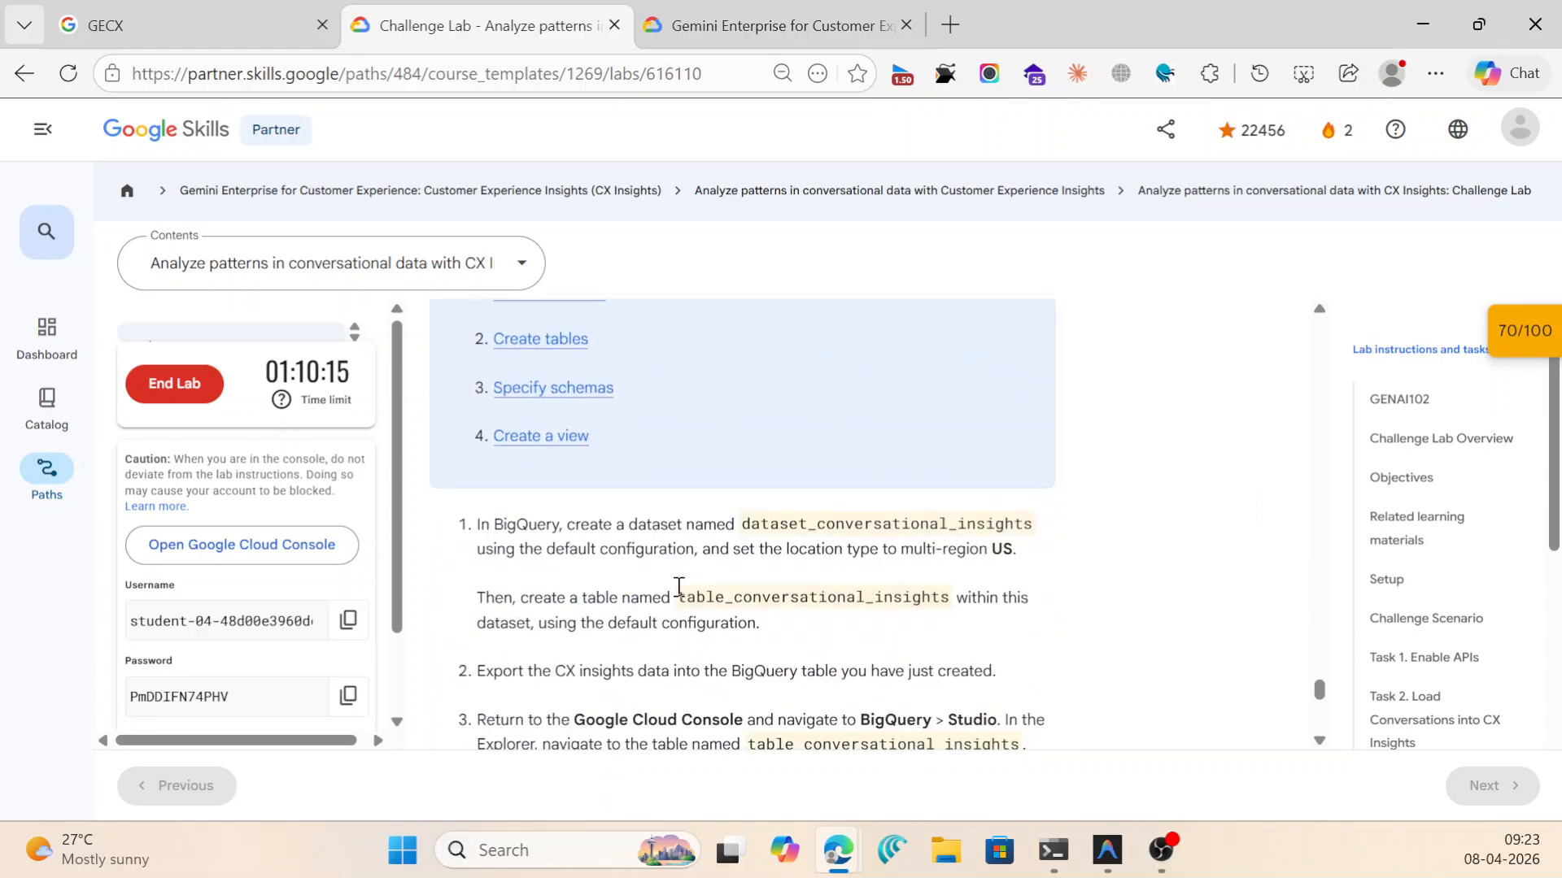
scroll(667, 582, "up", 3)
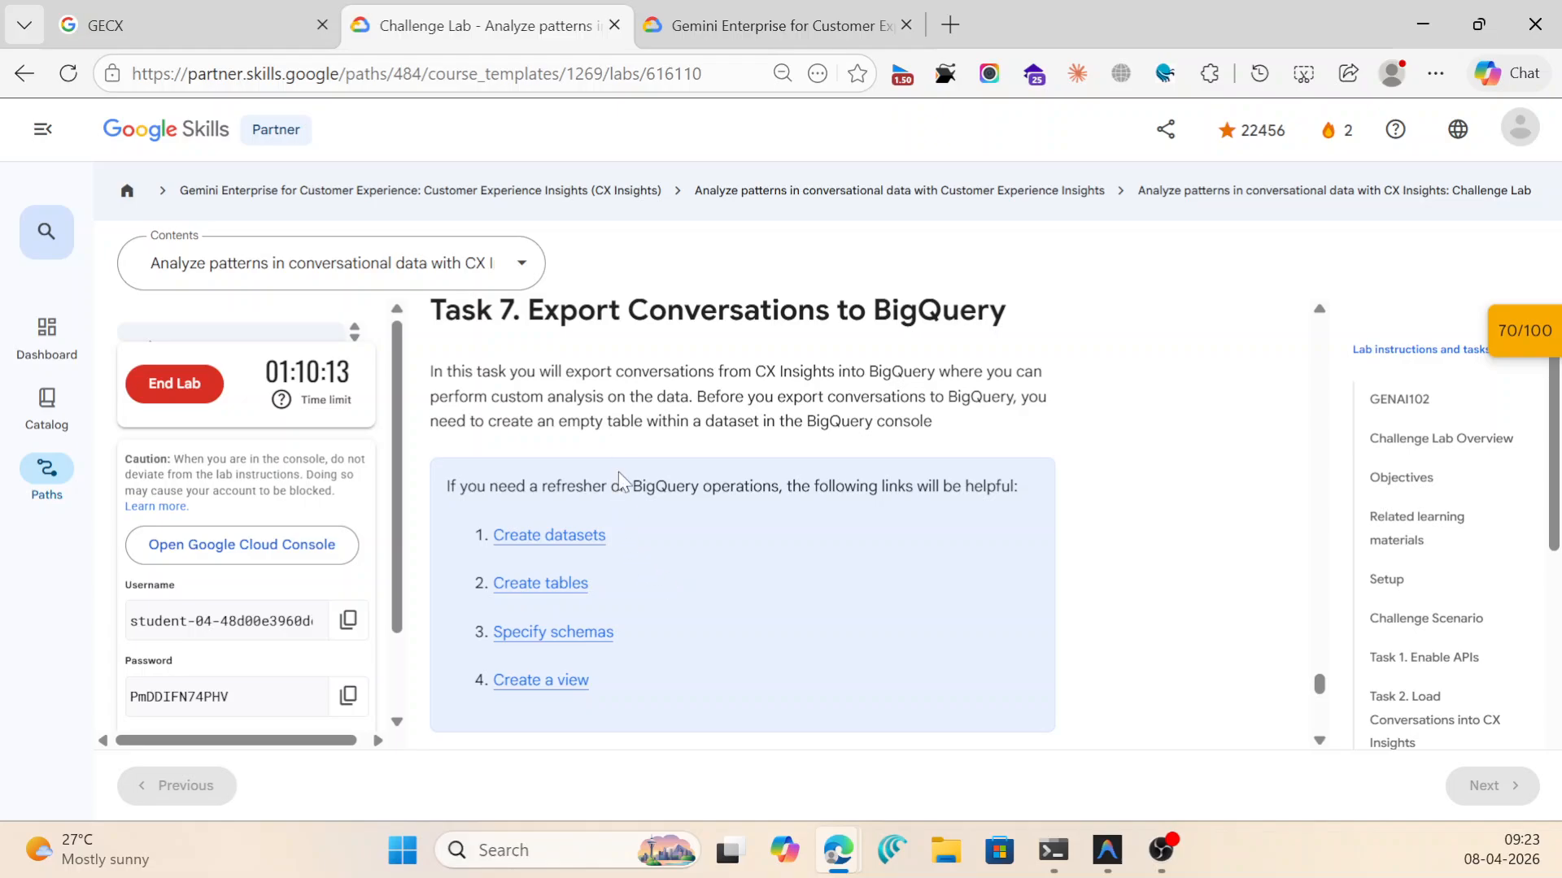
scroll(758, 470, "down", 6)
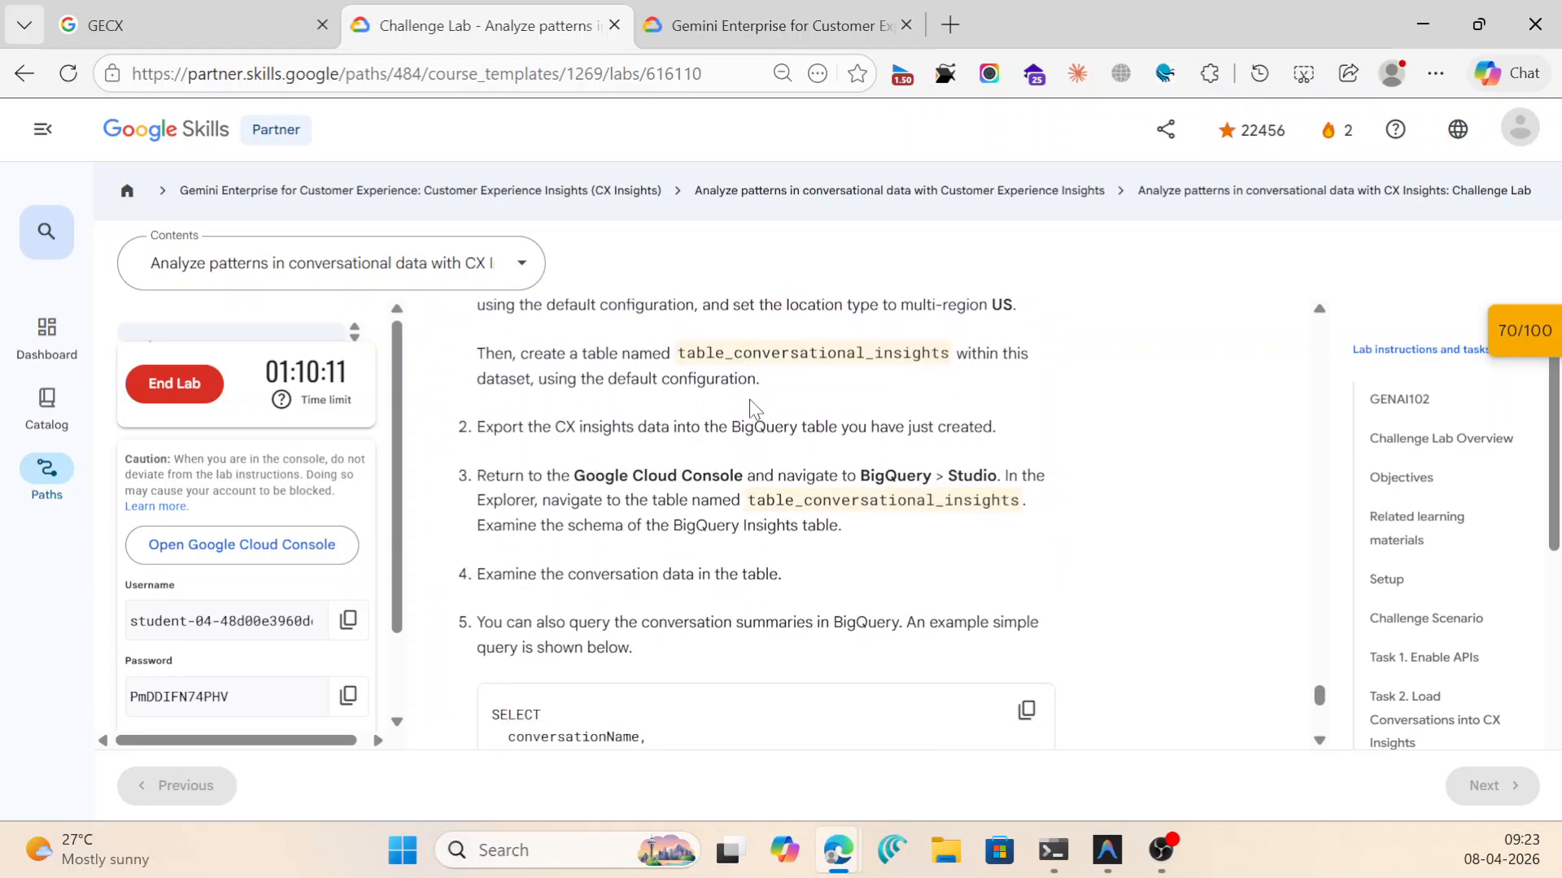
scroll(741, 419, "up", 2)
left_click_drag(740, 398, 1029, 402)
key("ctrl+c")
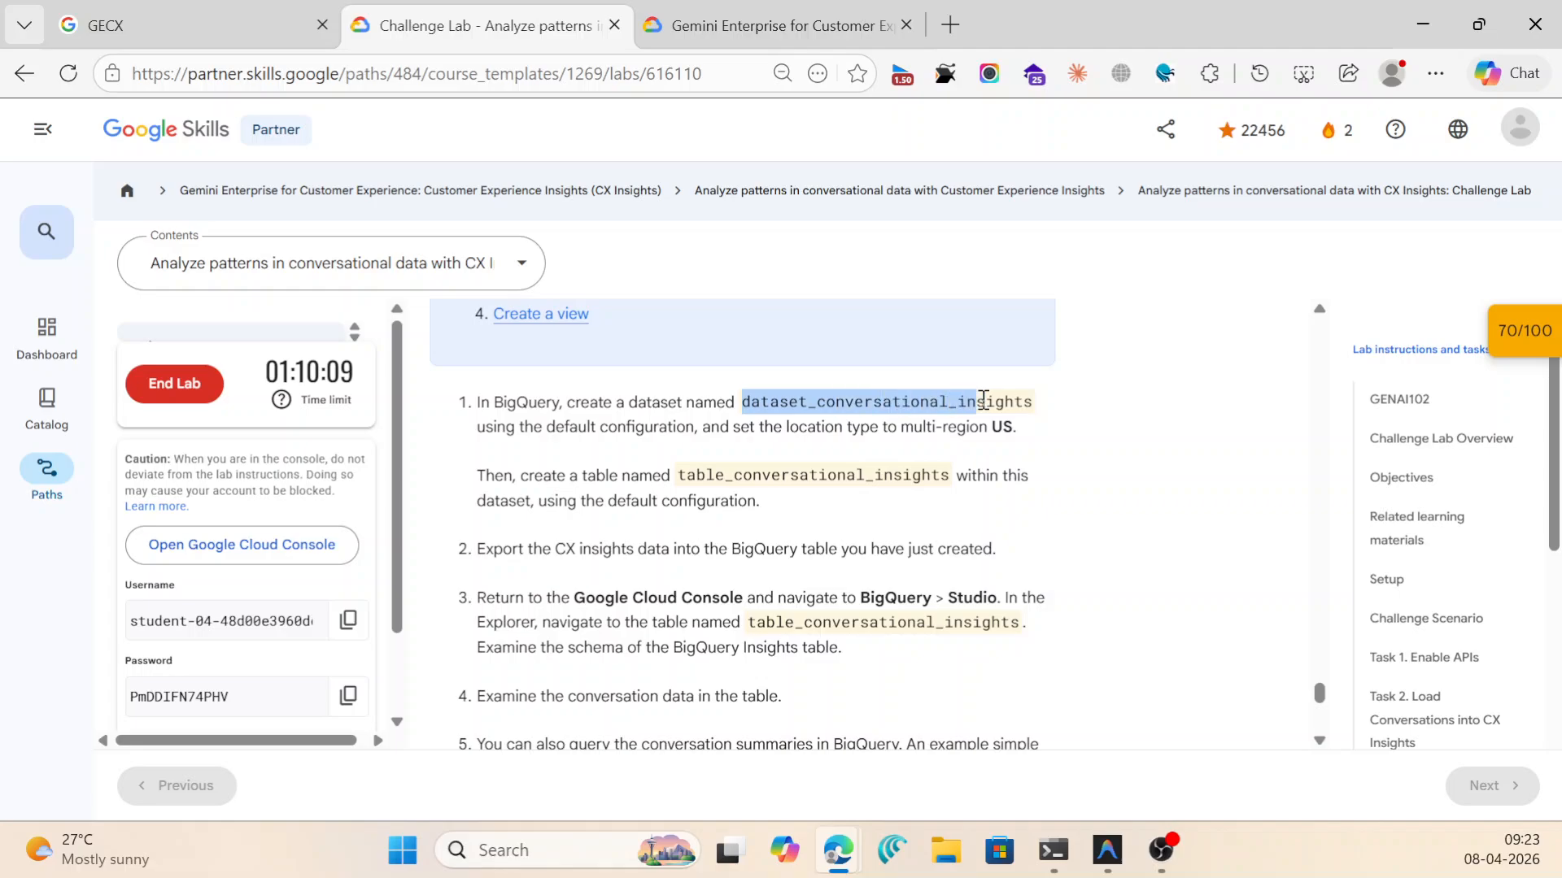
scroll(1042, 409, "up", 5)
scroll(801, 520, "down", 15)
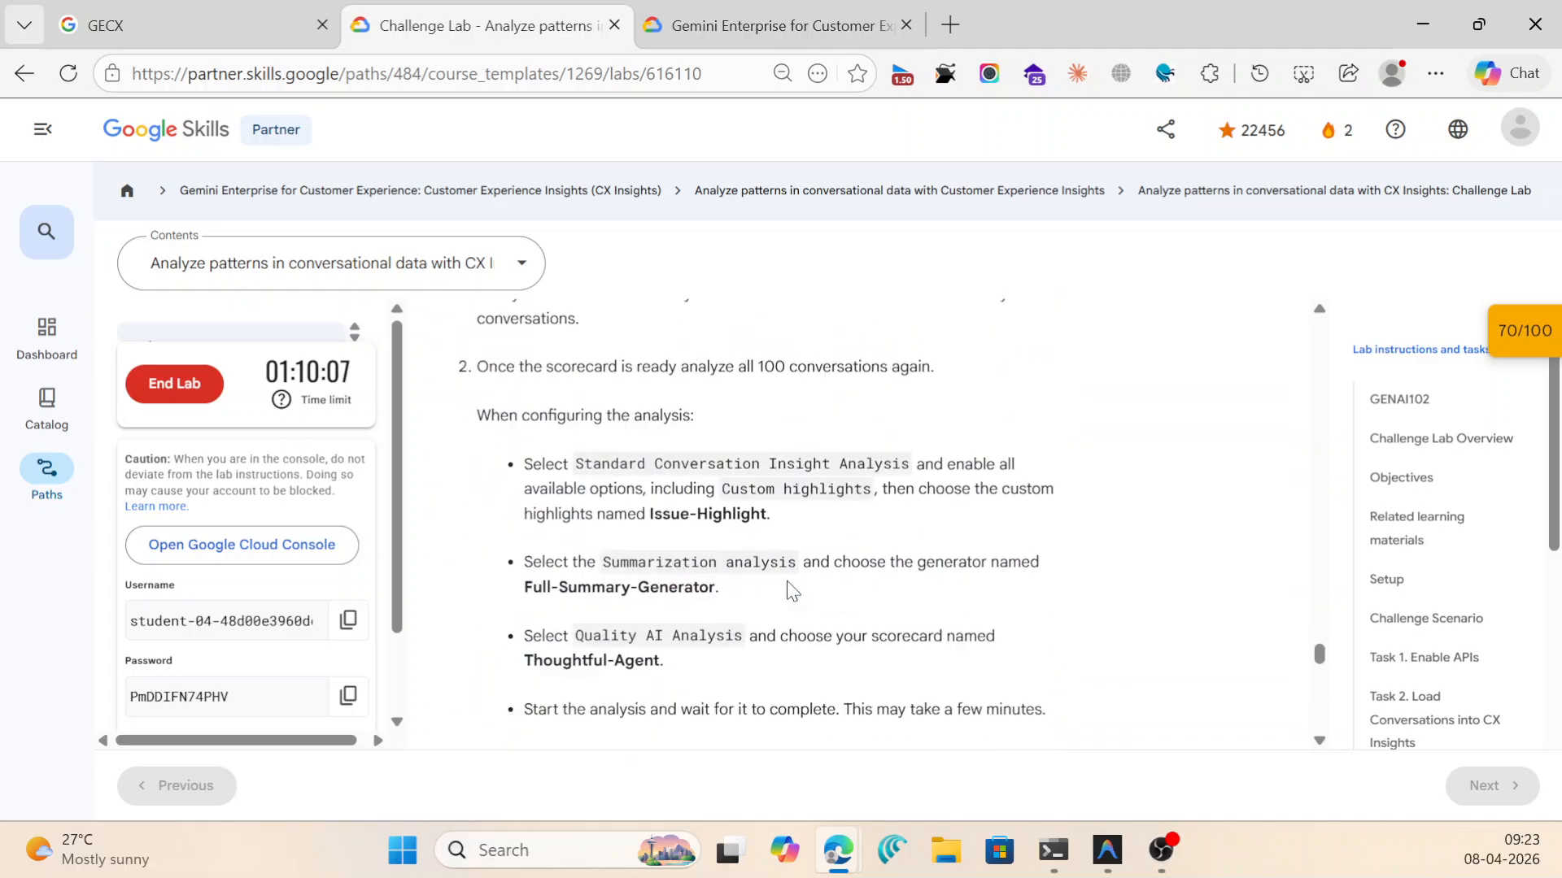
scroll(787, 585, "down", 10)
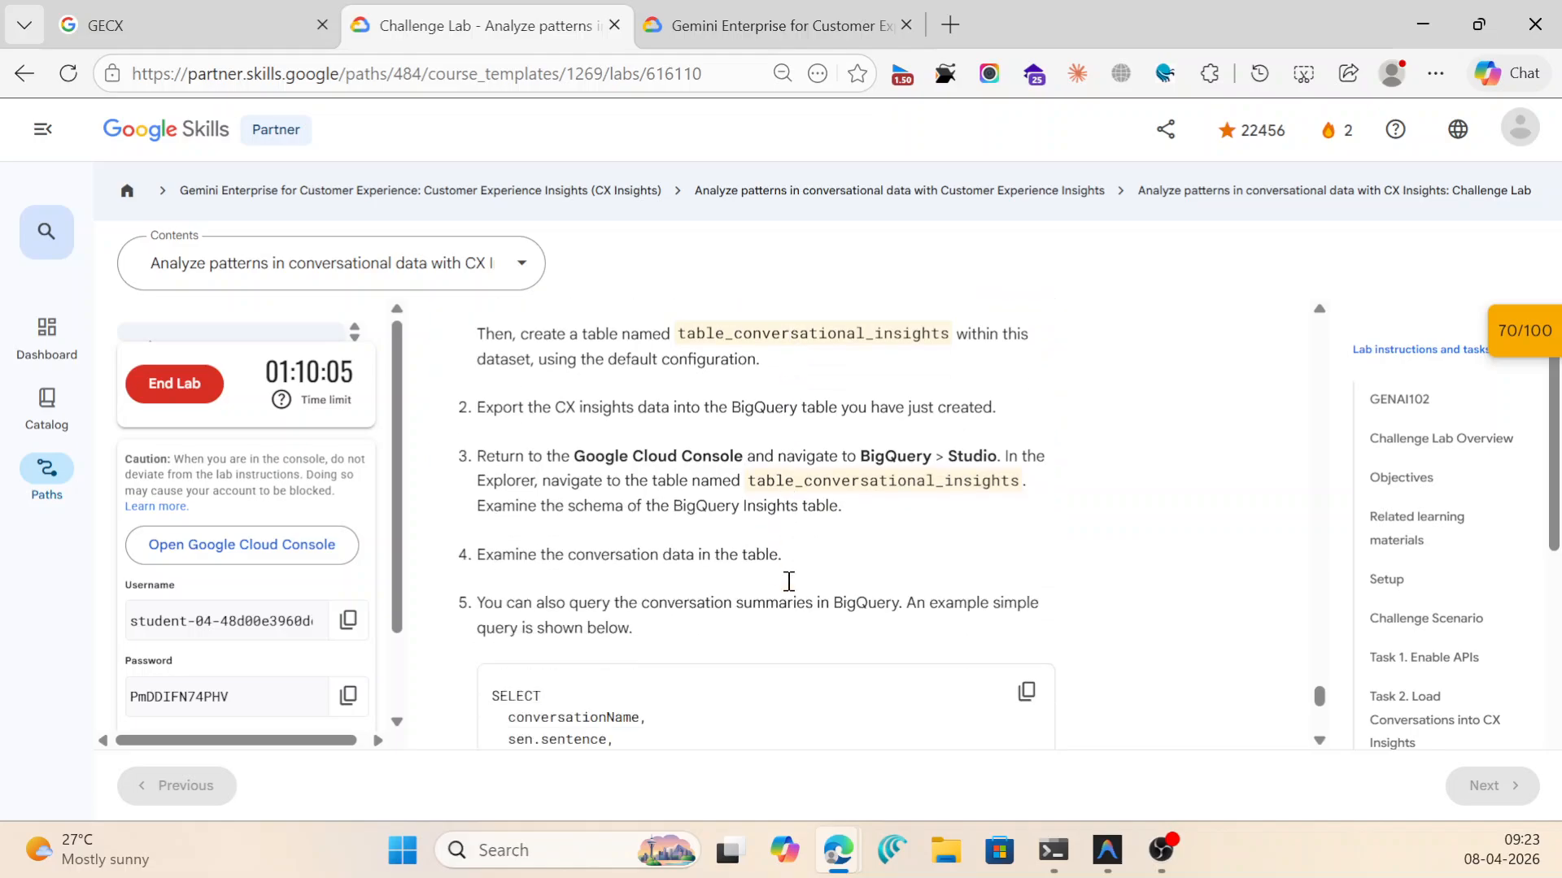
scroll(788, 590, "up", 6)
left_click(771, 606)
left_click_drag(742, 638, 1029, 634)
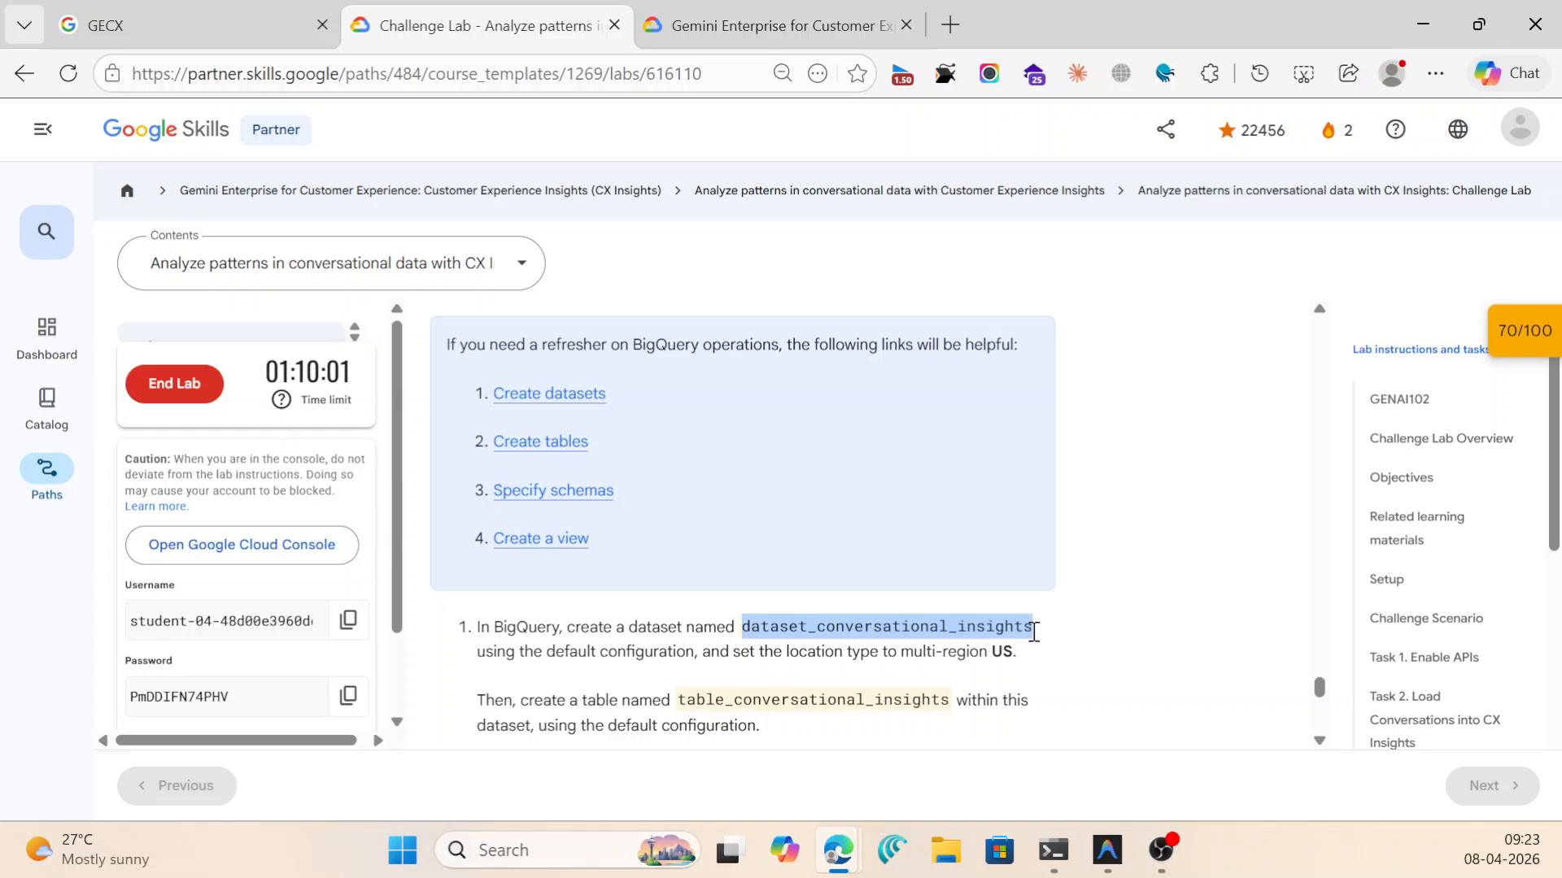
Switch to the Google Cloud console, open BigQuery from the product list, and dismiss its welcome message.
mouse_move(838, 850)
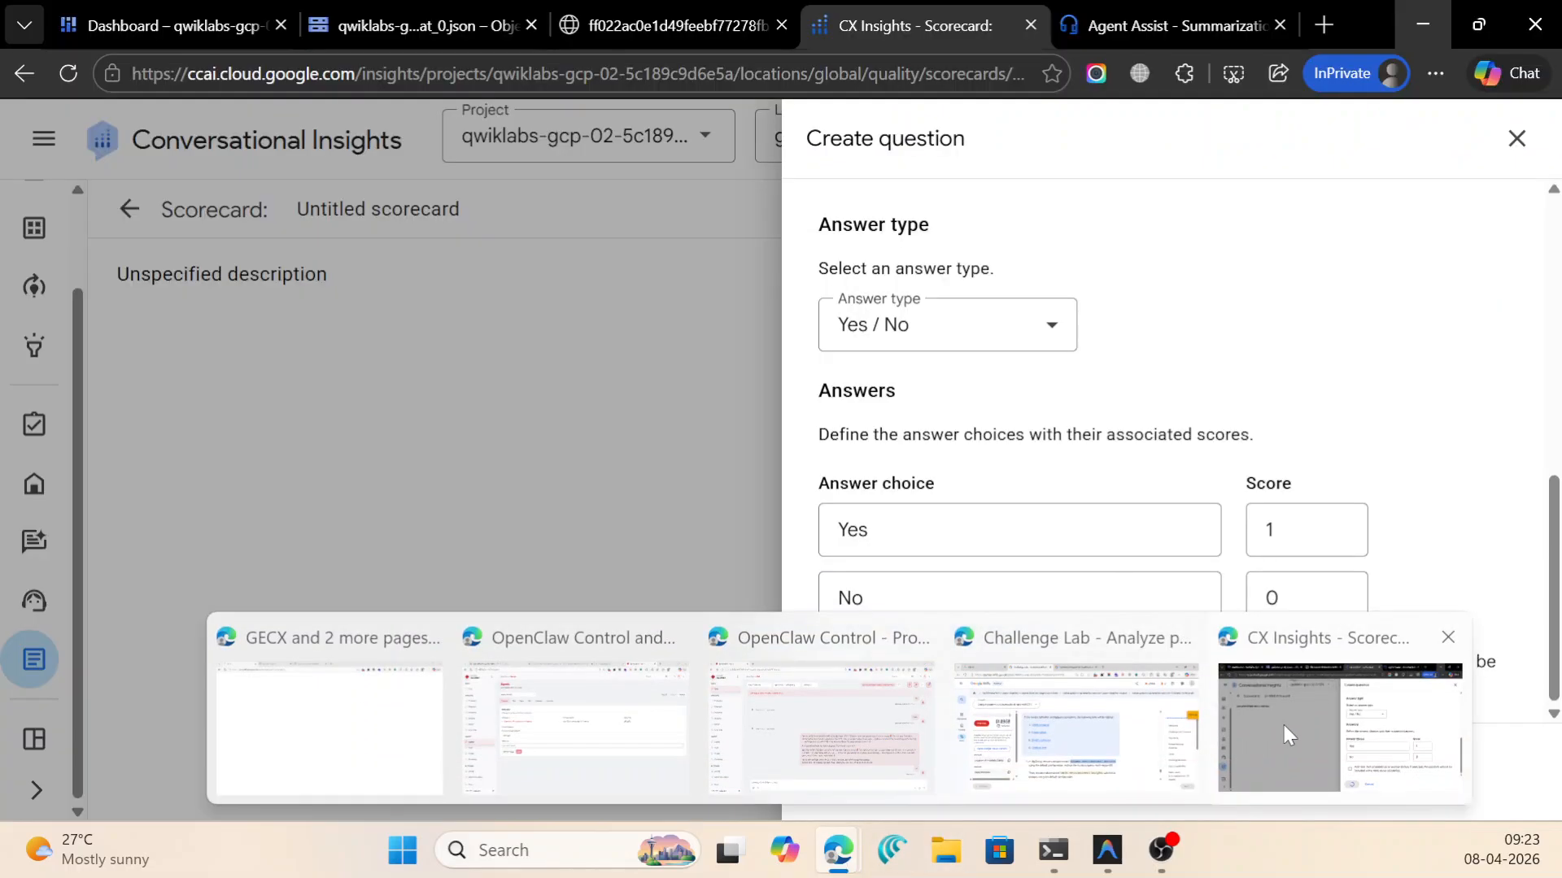
left_click(1283, 724)
left_click(368, 25)
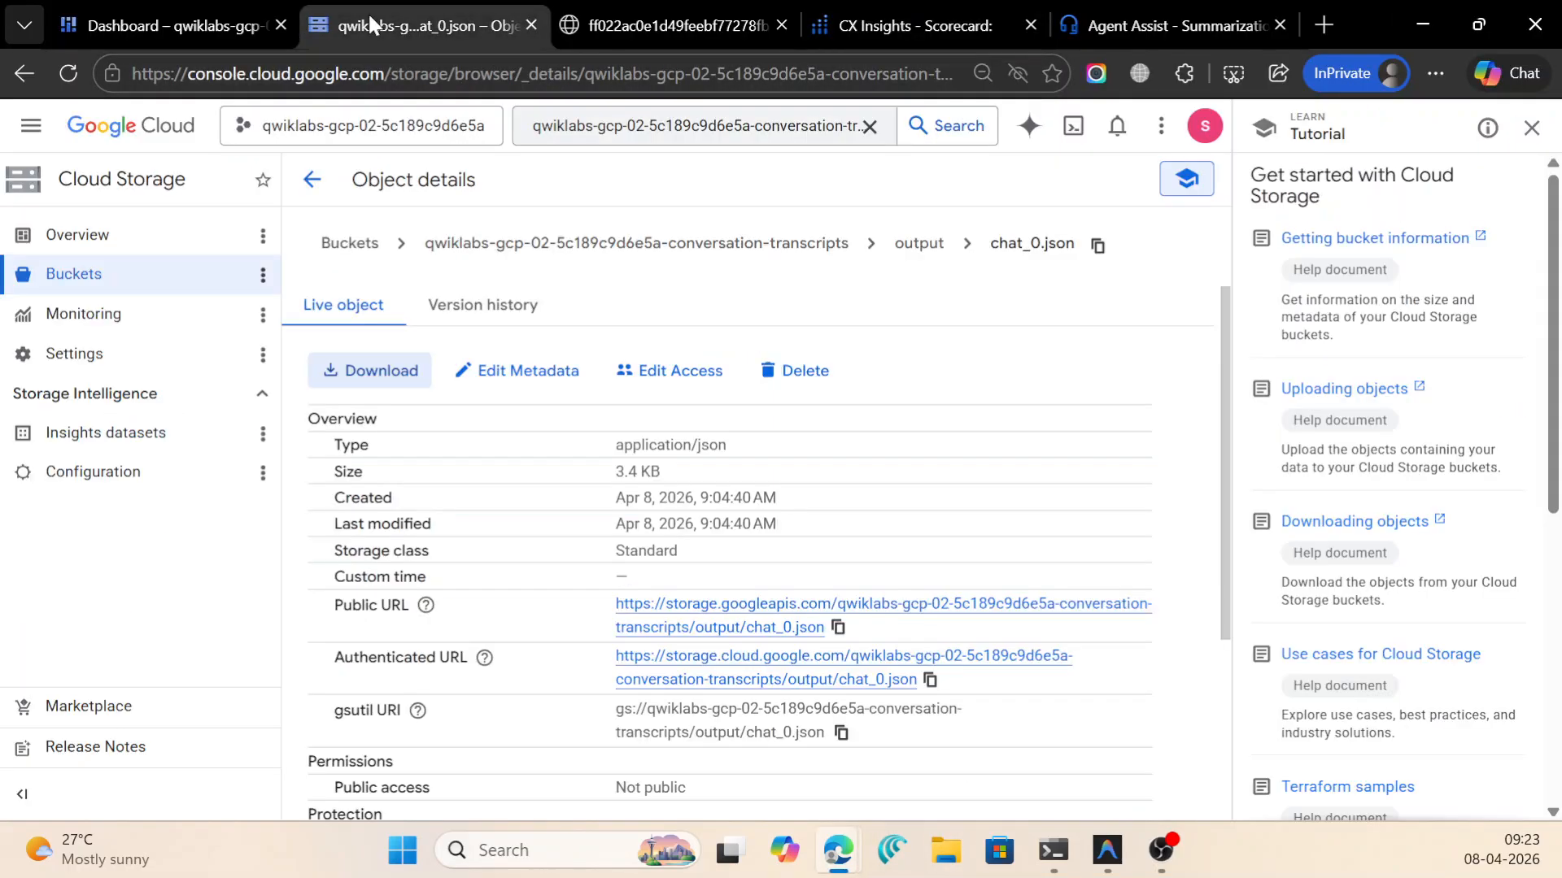
left_click(594, 134)
key("ctrl+a")
key("BackSpace")
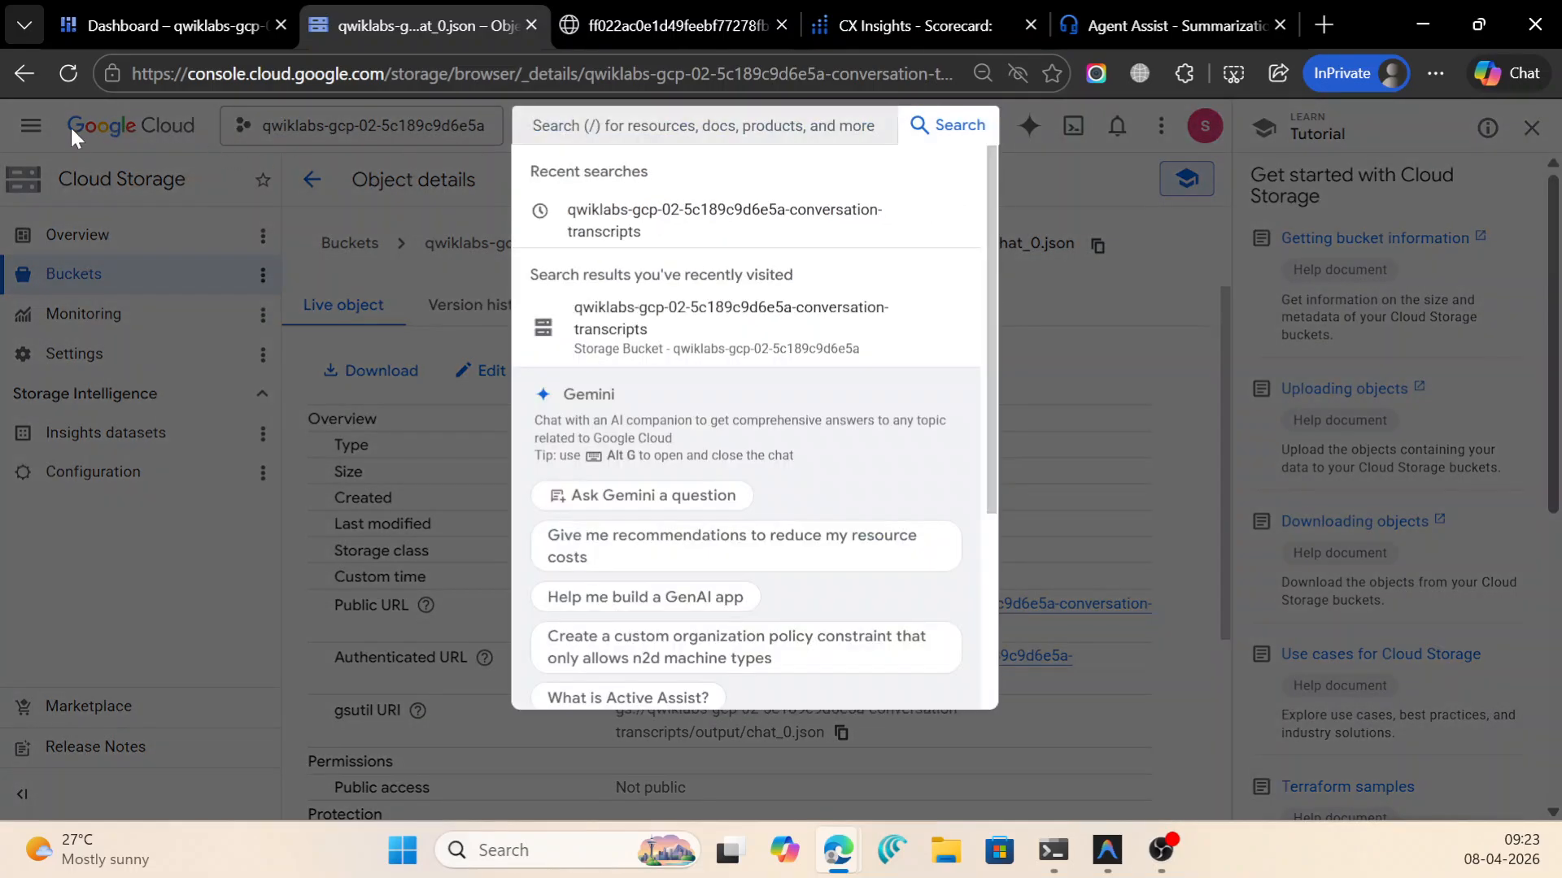
left_click(30, 130)
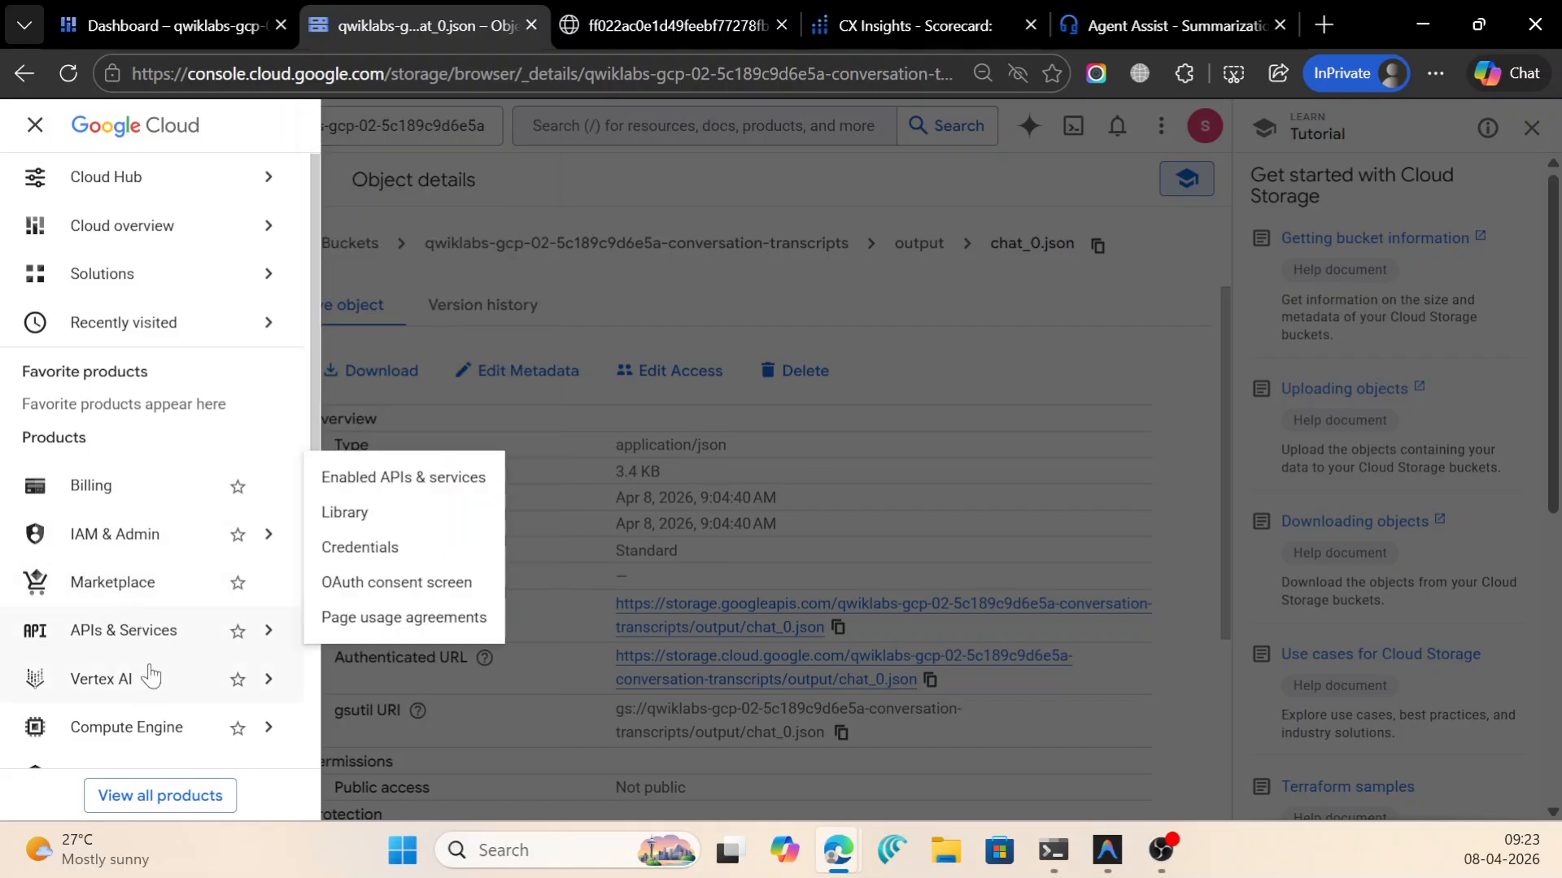
scroll(152, 679, "down", 5)
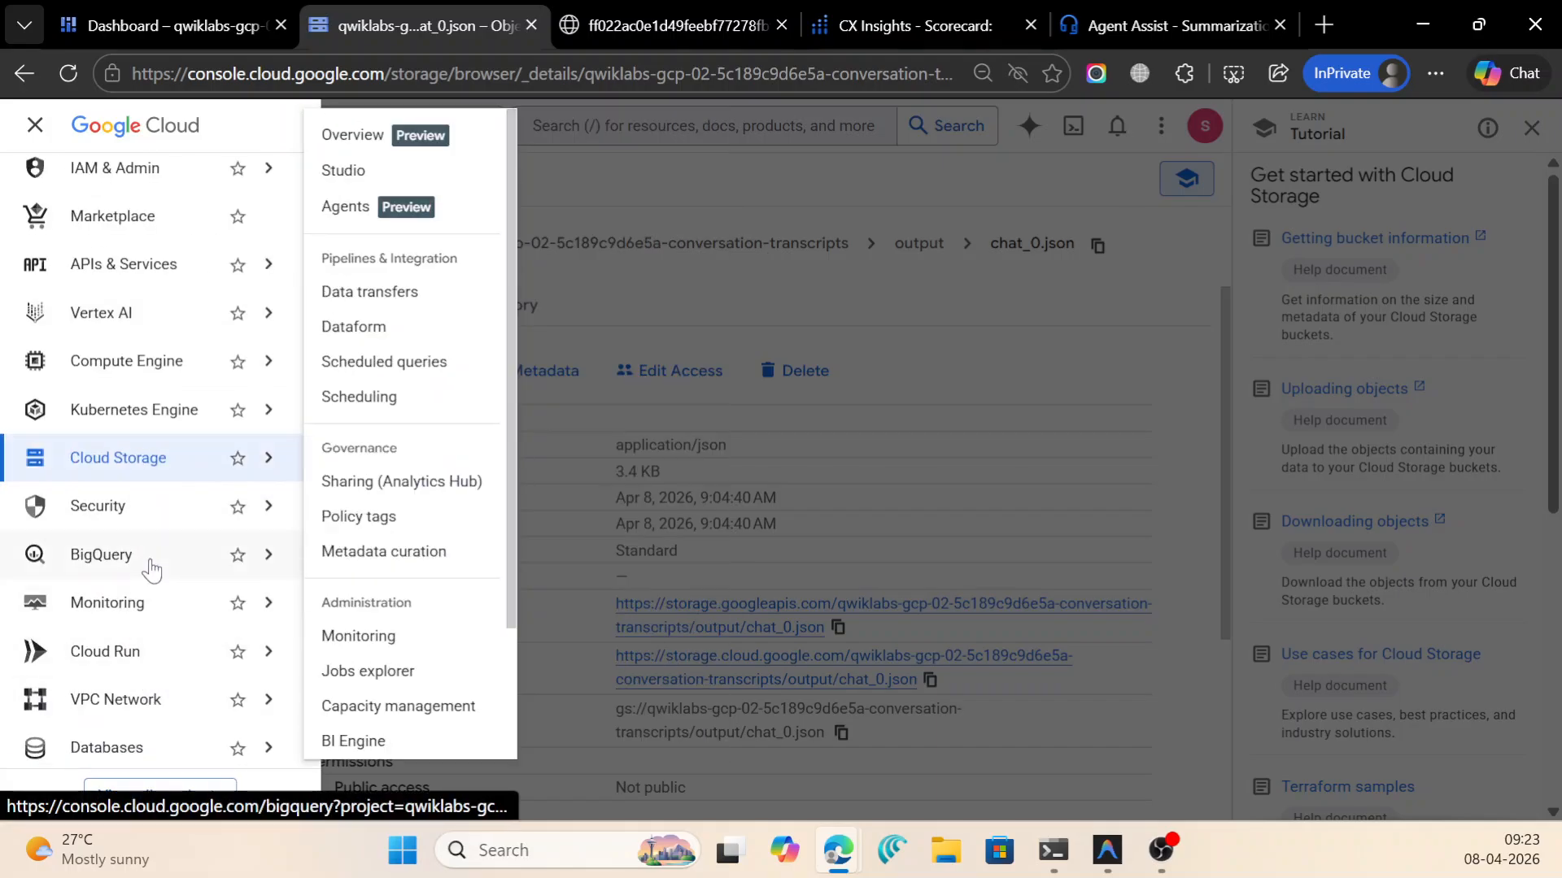
left_click(151, 569)
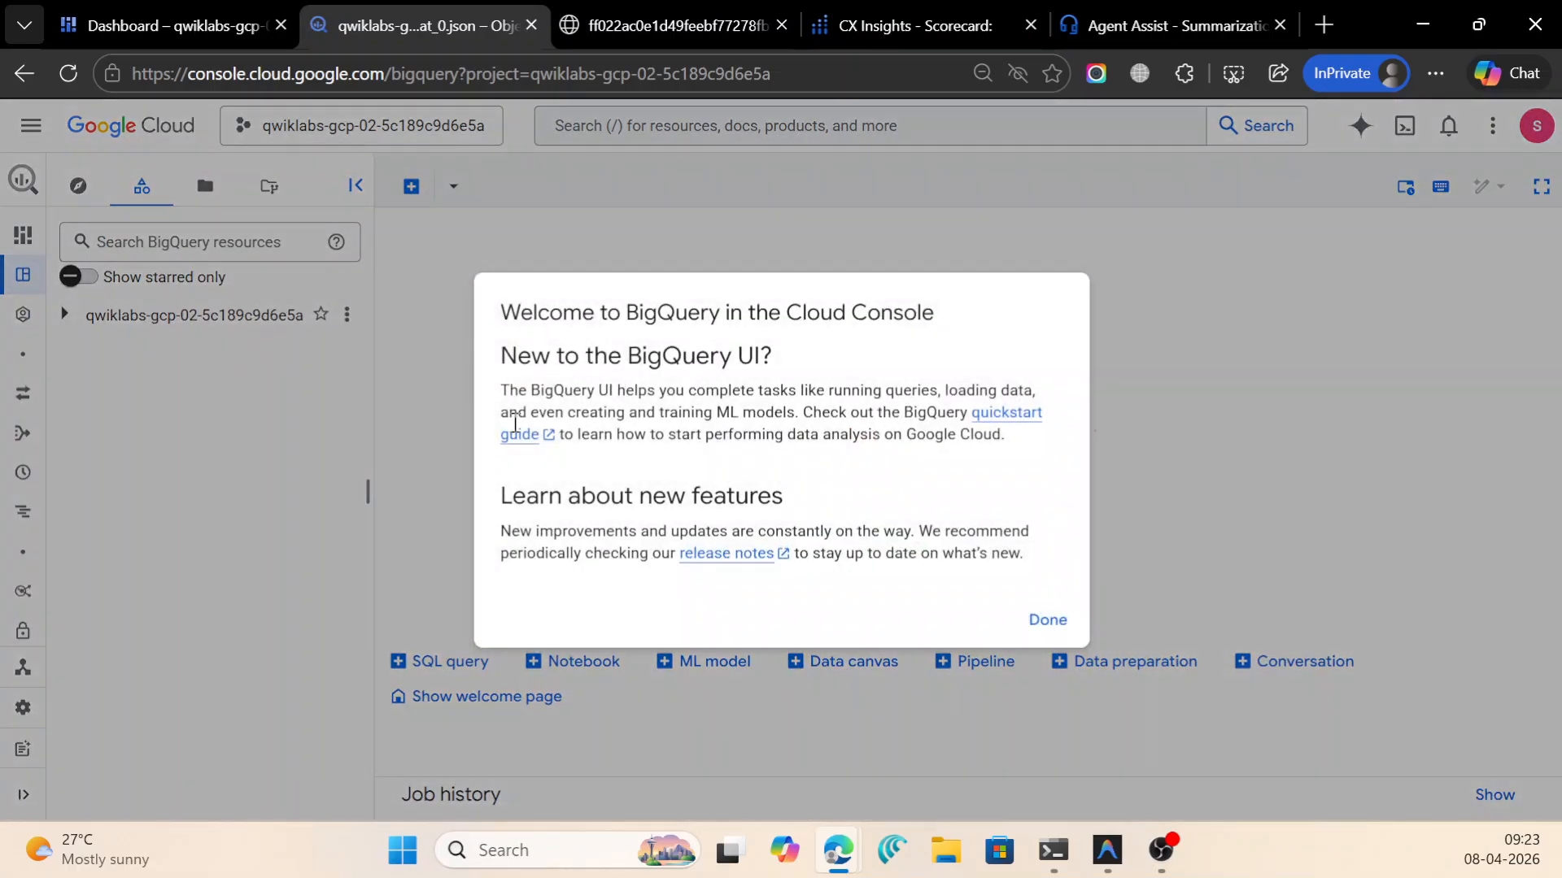
left_click(1047, 621)
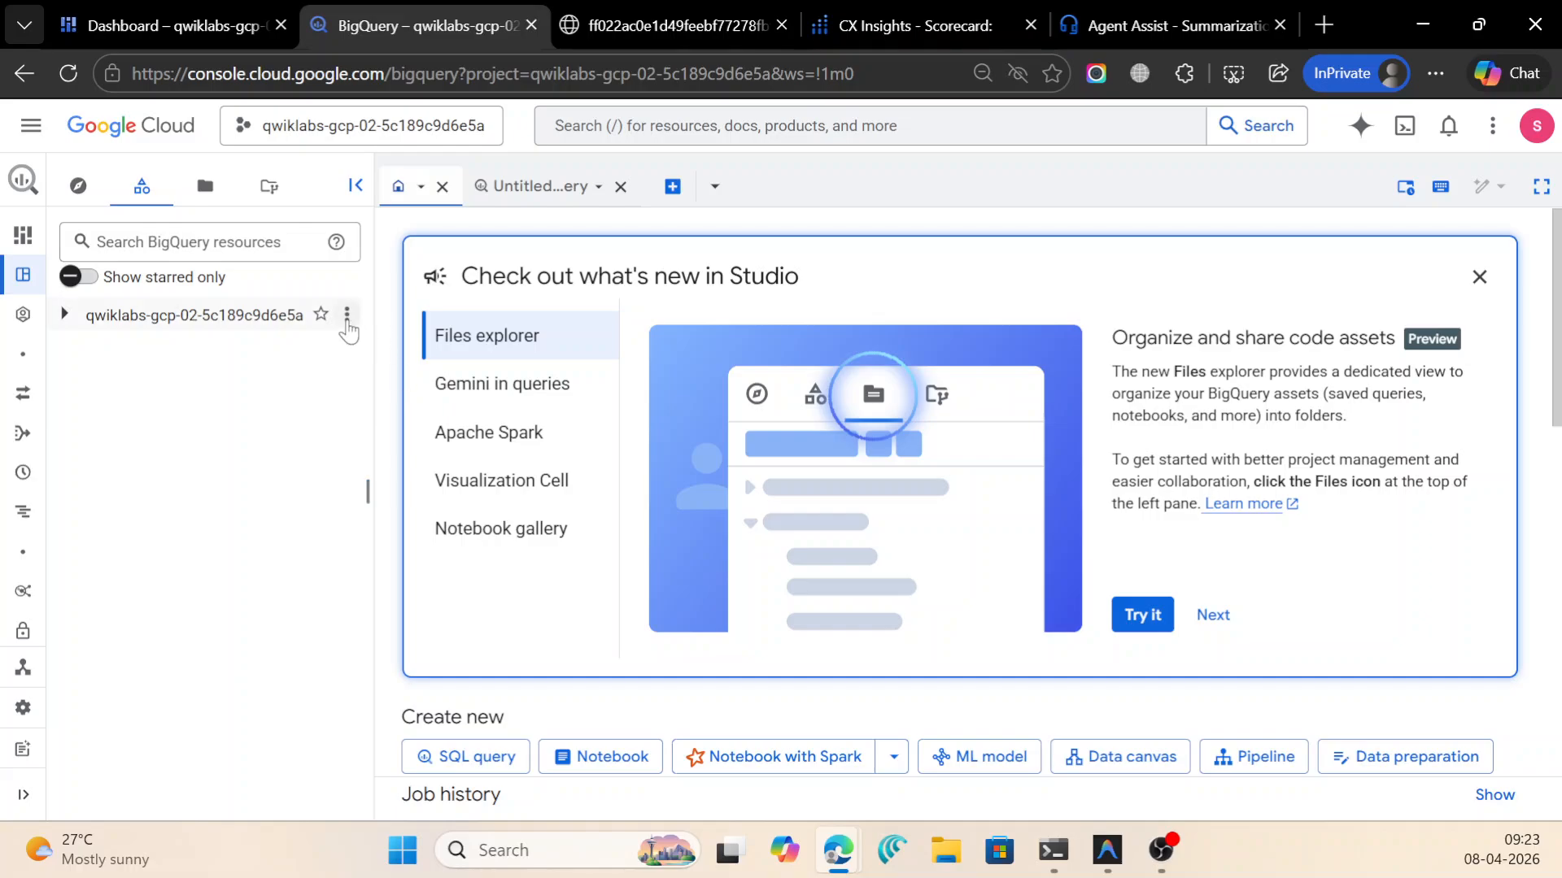
Create a dataset named dataset_conversational_insights in the lab project with the data location US (multiple regions in United States).
left_click(347, 317)
left_click(402, 349)
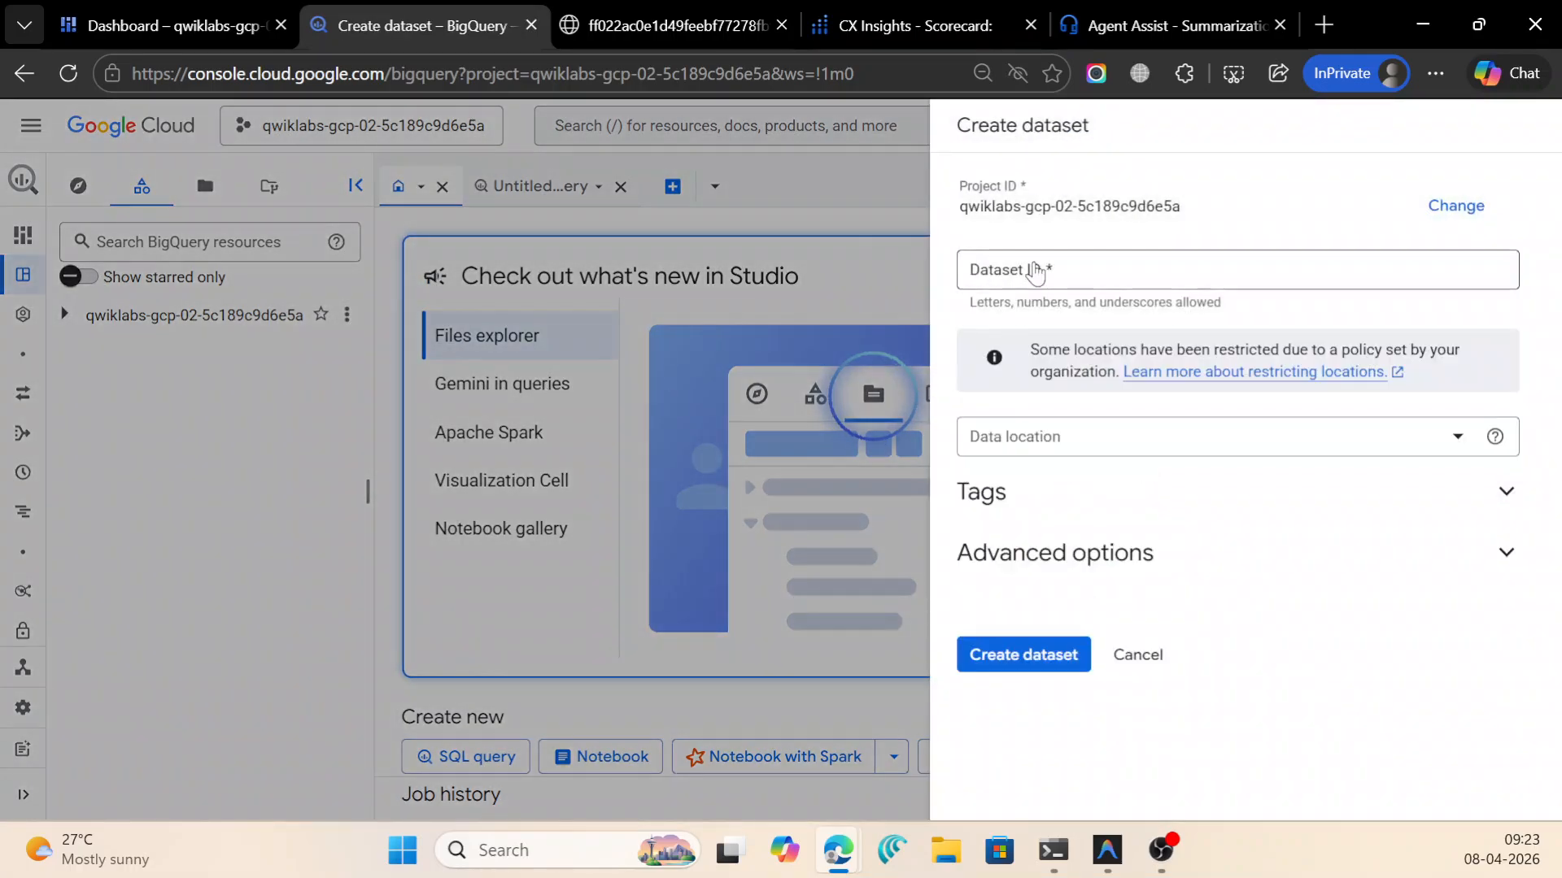
left_click(1035, 273)
key("ctrl+v")
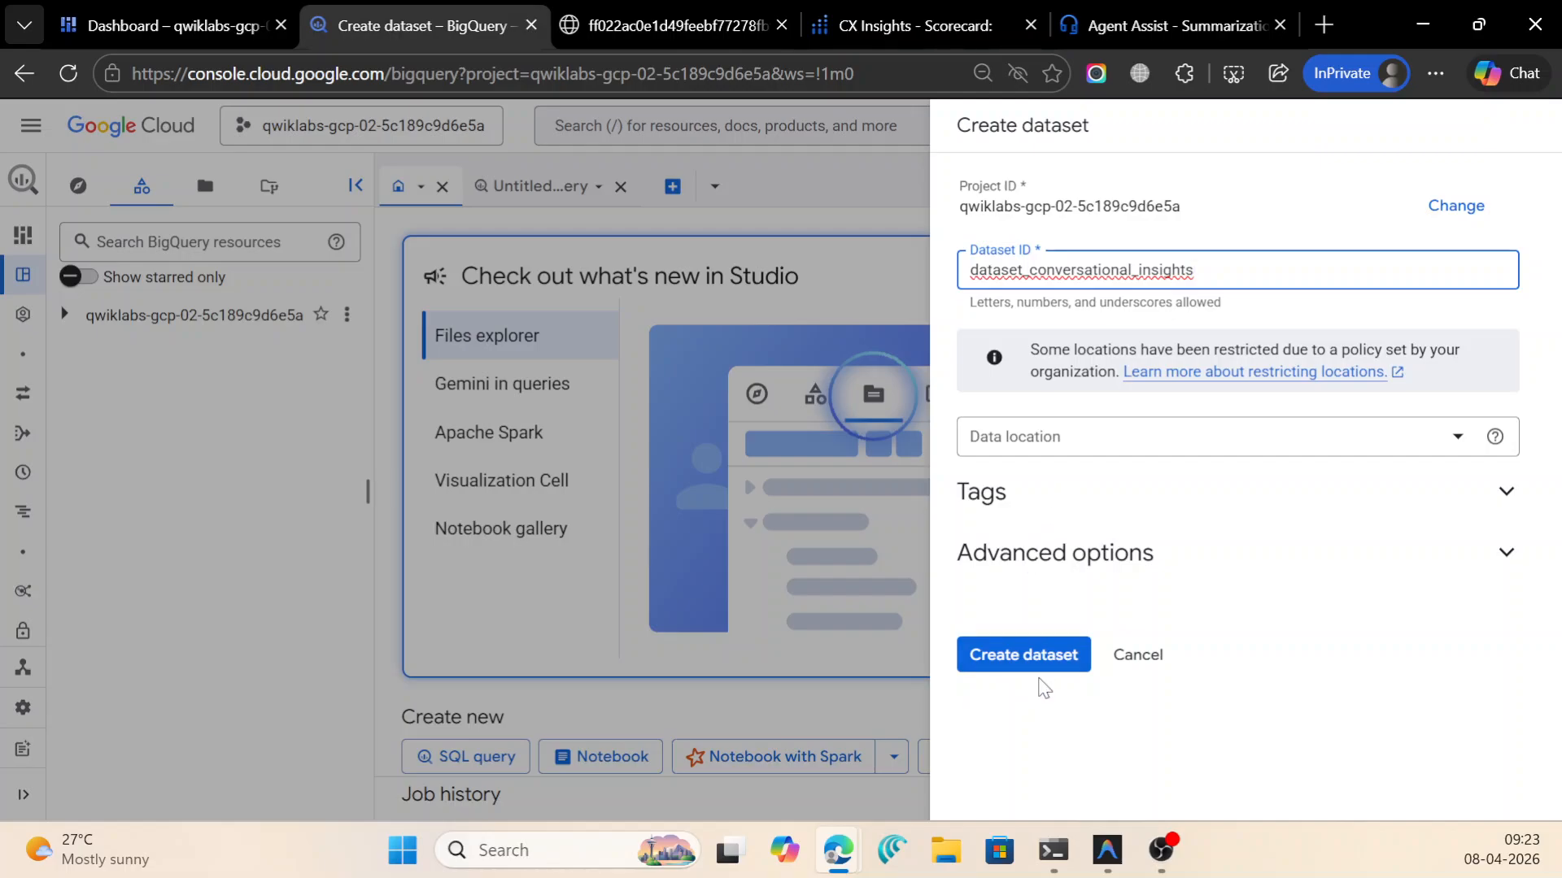
left_click(1108, 456)
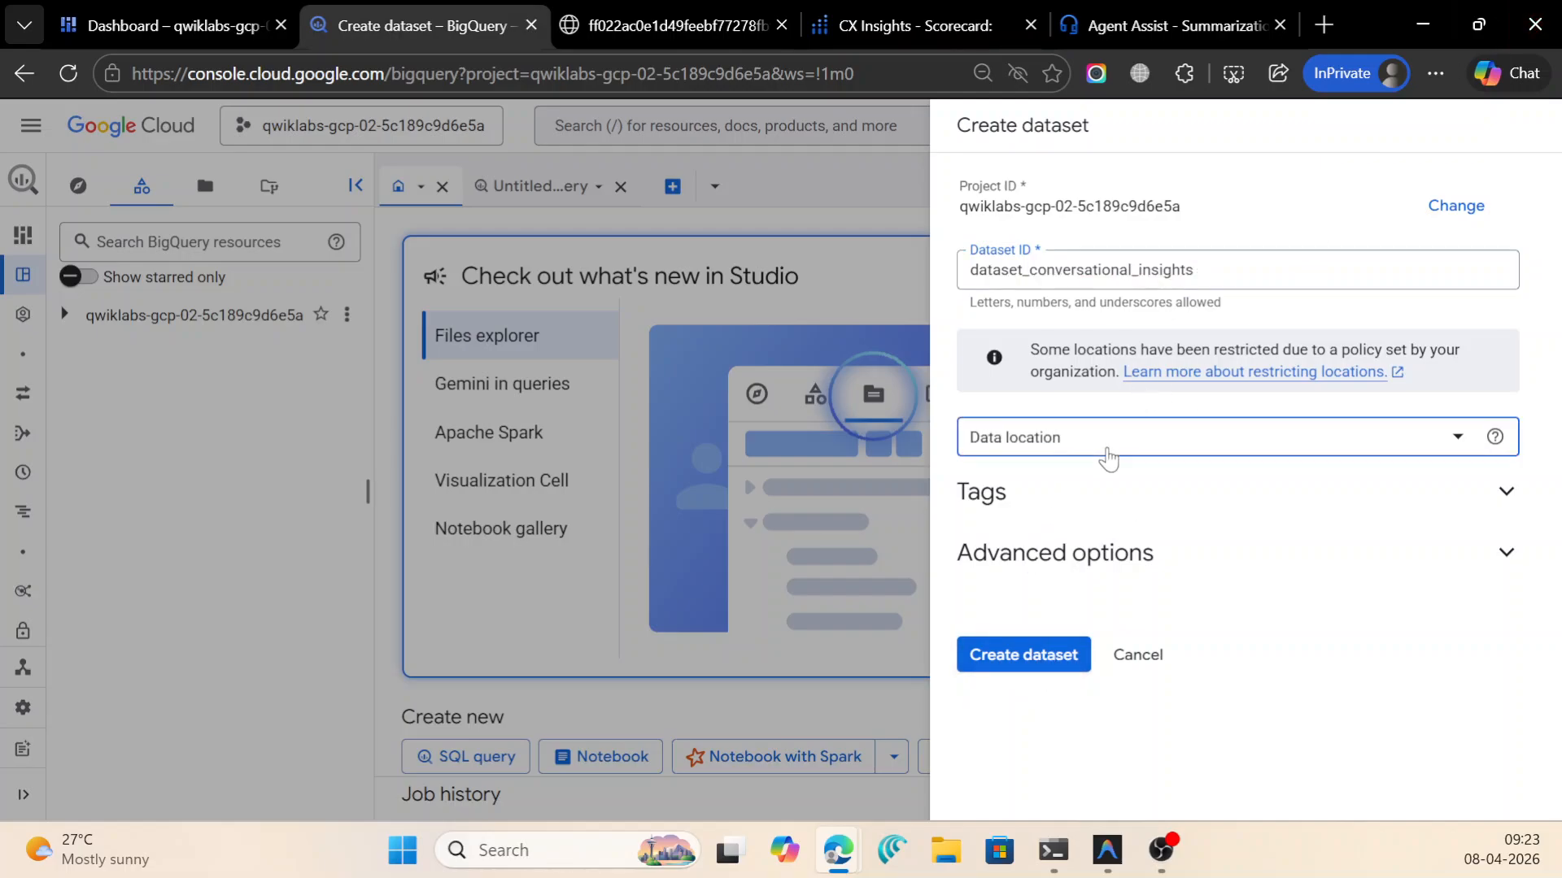
left_click(1089, 548)
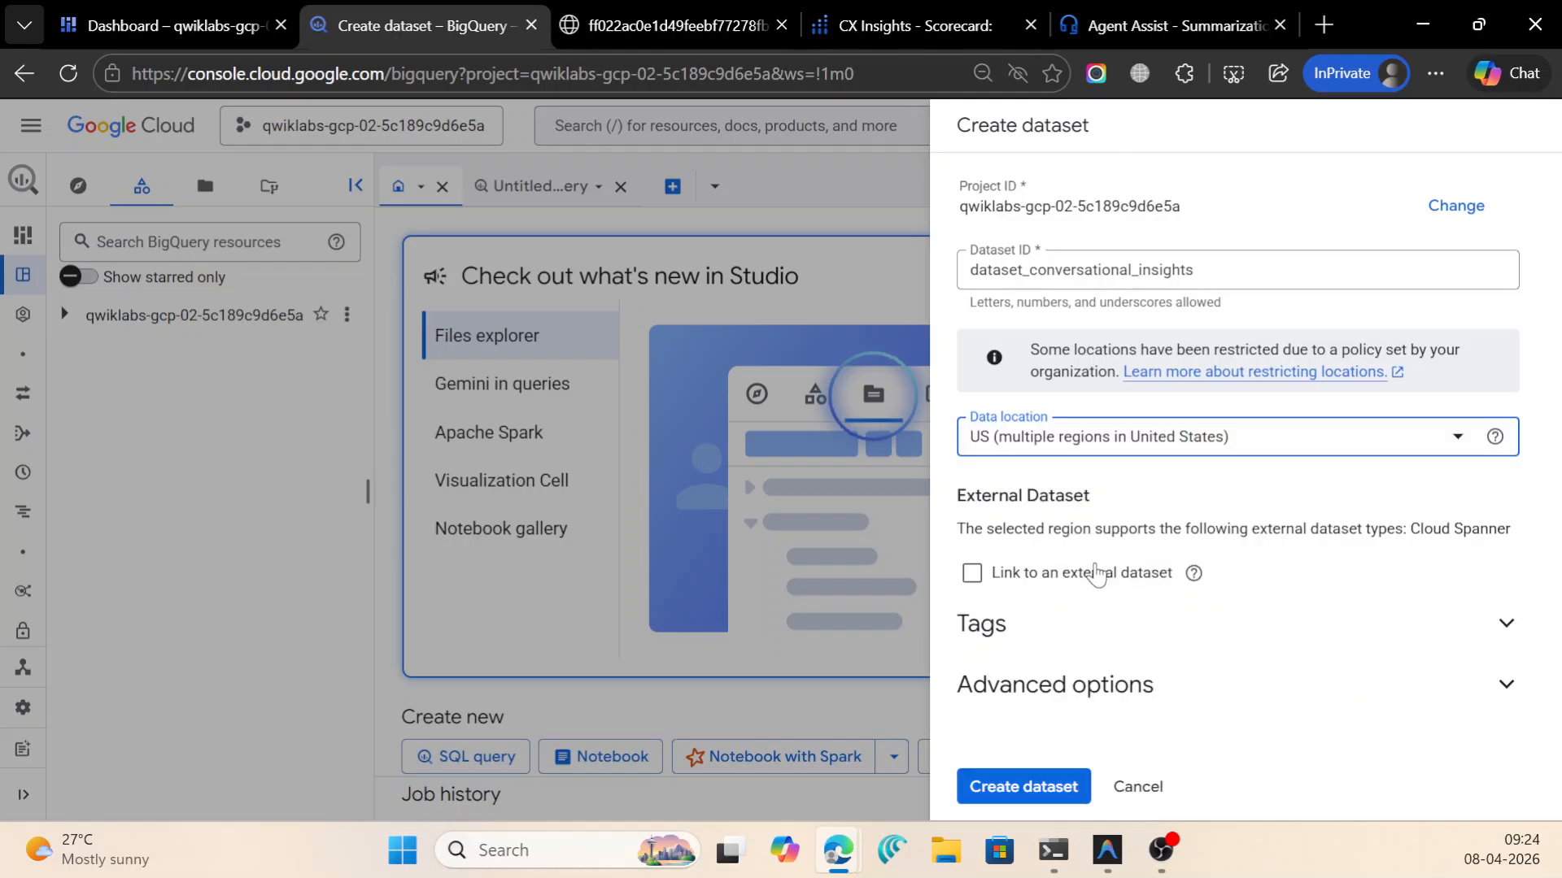
left_click(1070, 801)
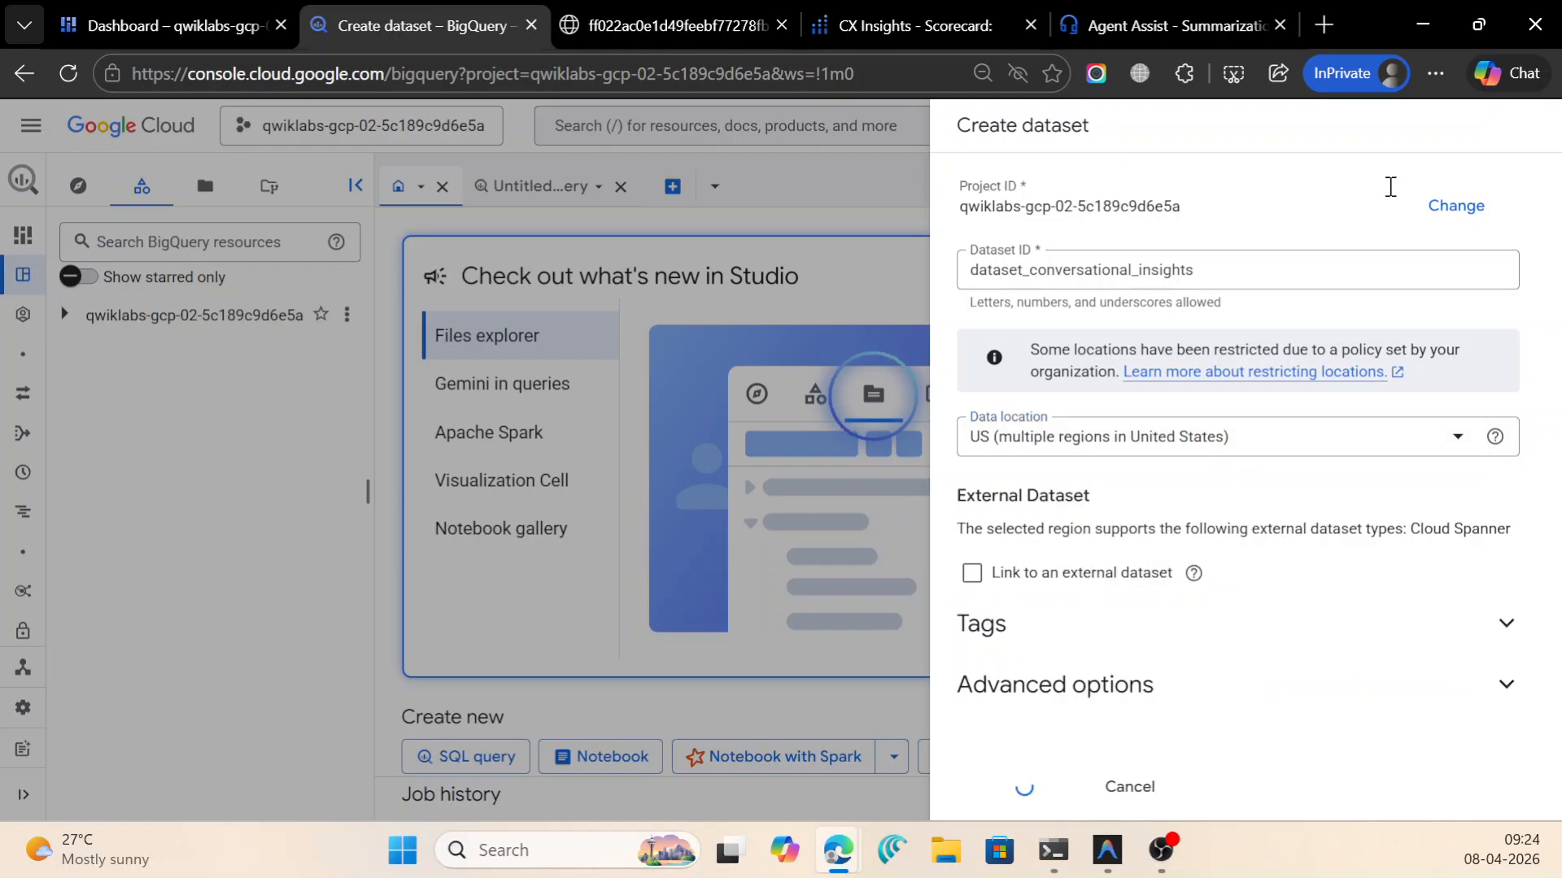
Return to the lab instructions, copy the table name table_conversational_insights, and review the remaining Task 7 steps.
left_click(1422, 25)
scroll(942, 545, "down", 1)
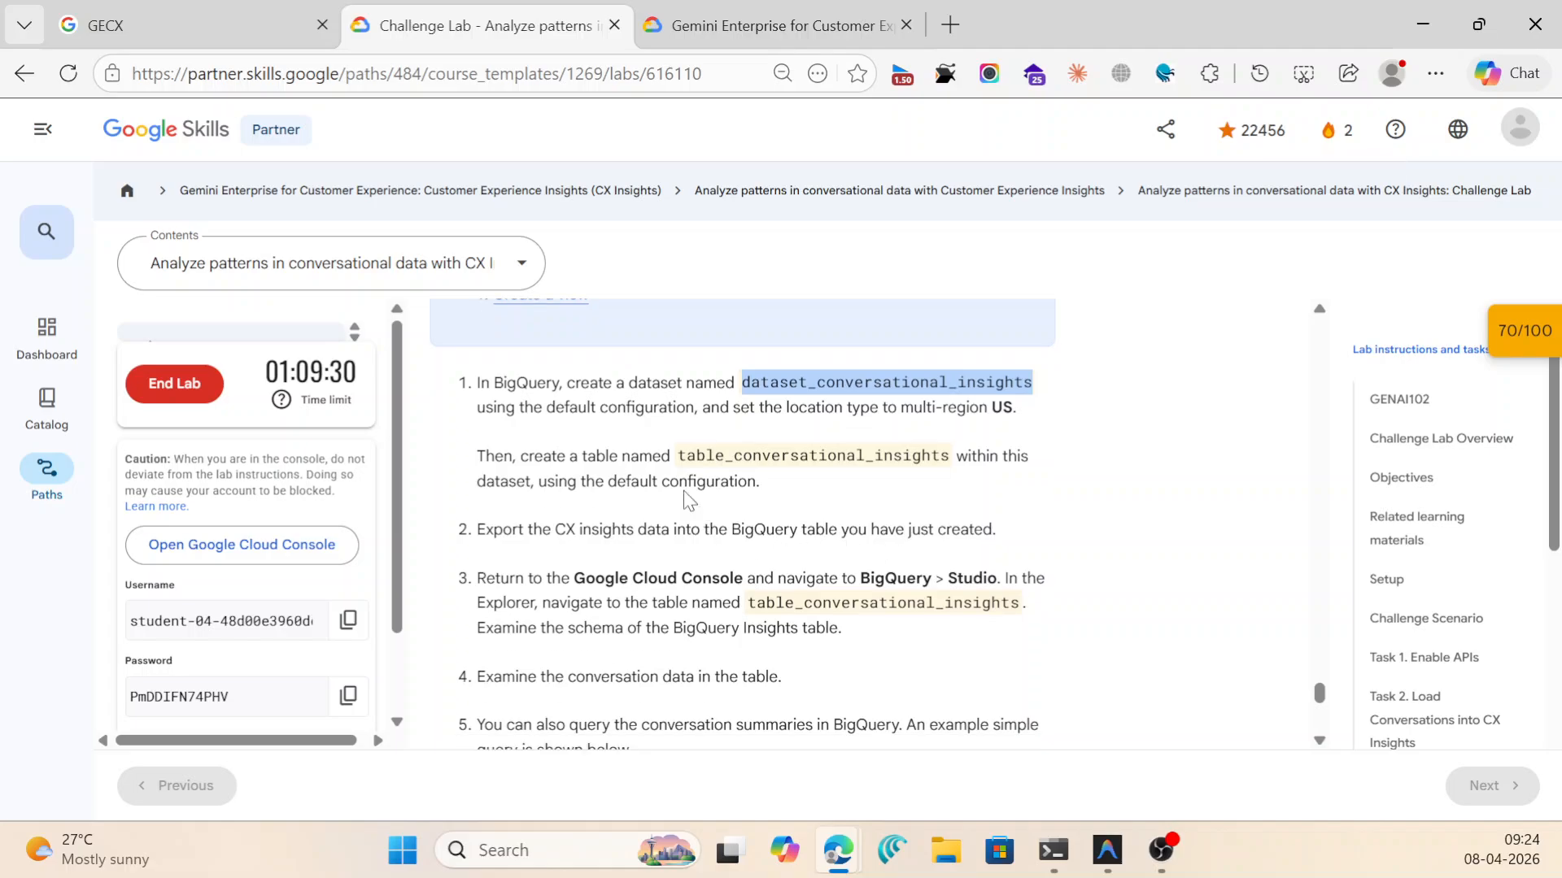
left_click_drag(674, 462, 942, 461)
key("ctrl+c")
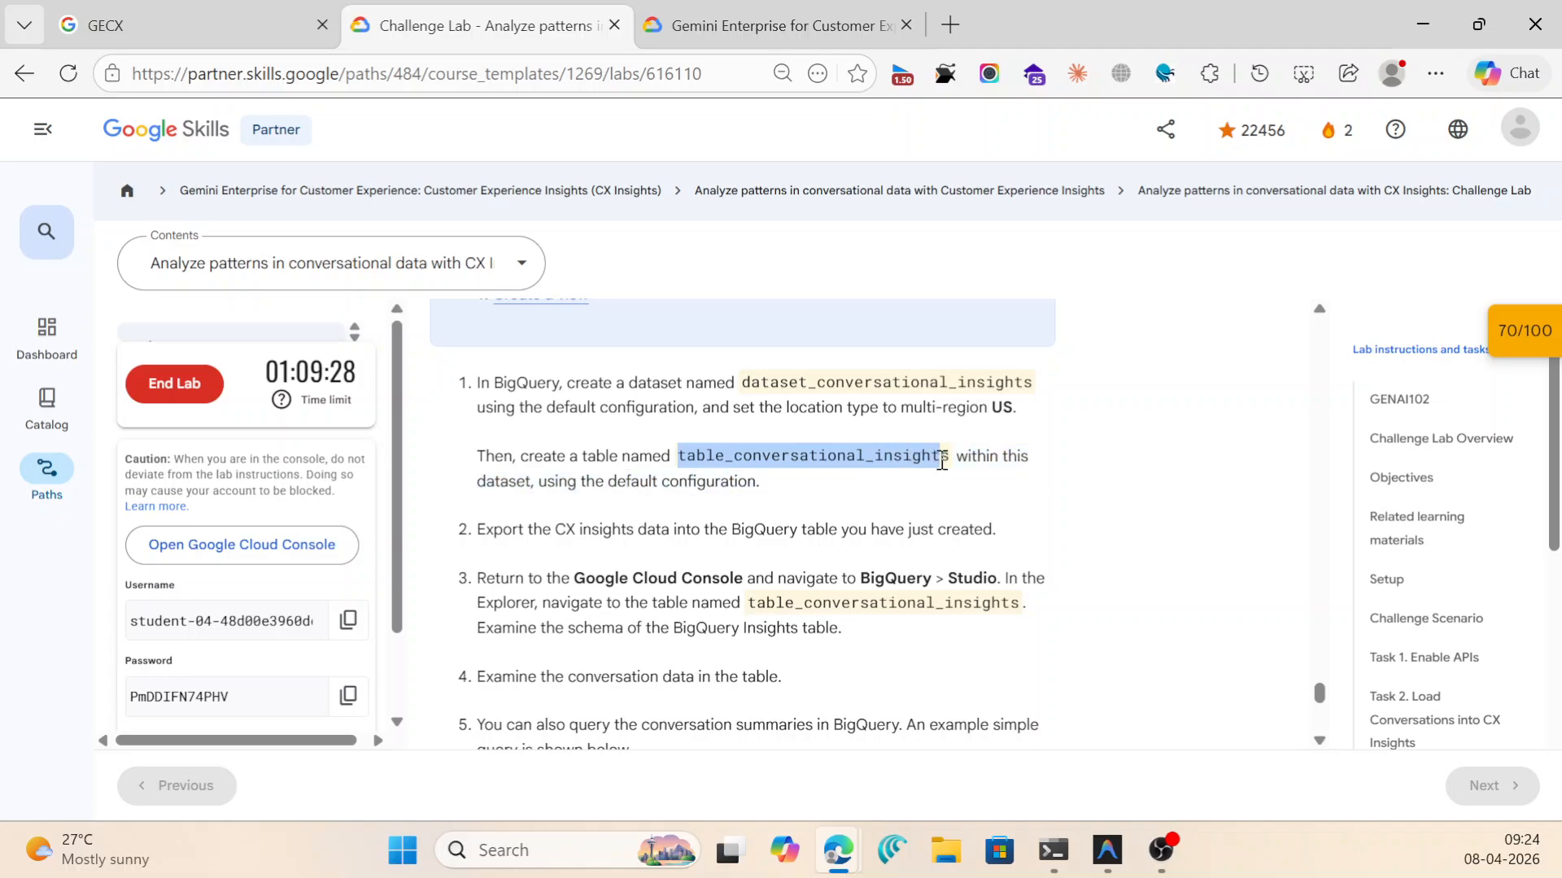
scroll(923, 491, "down", 2)
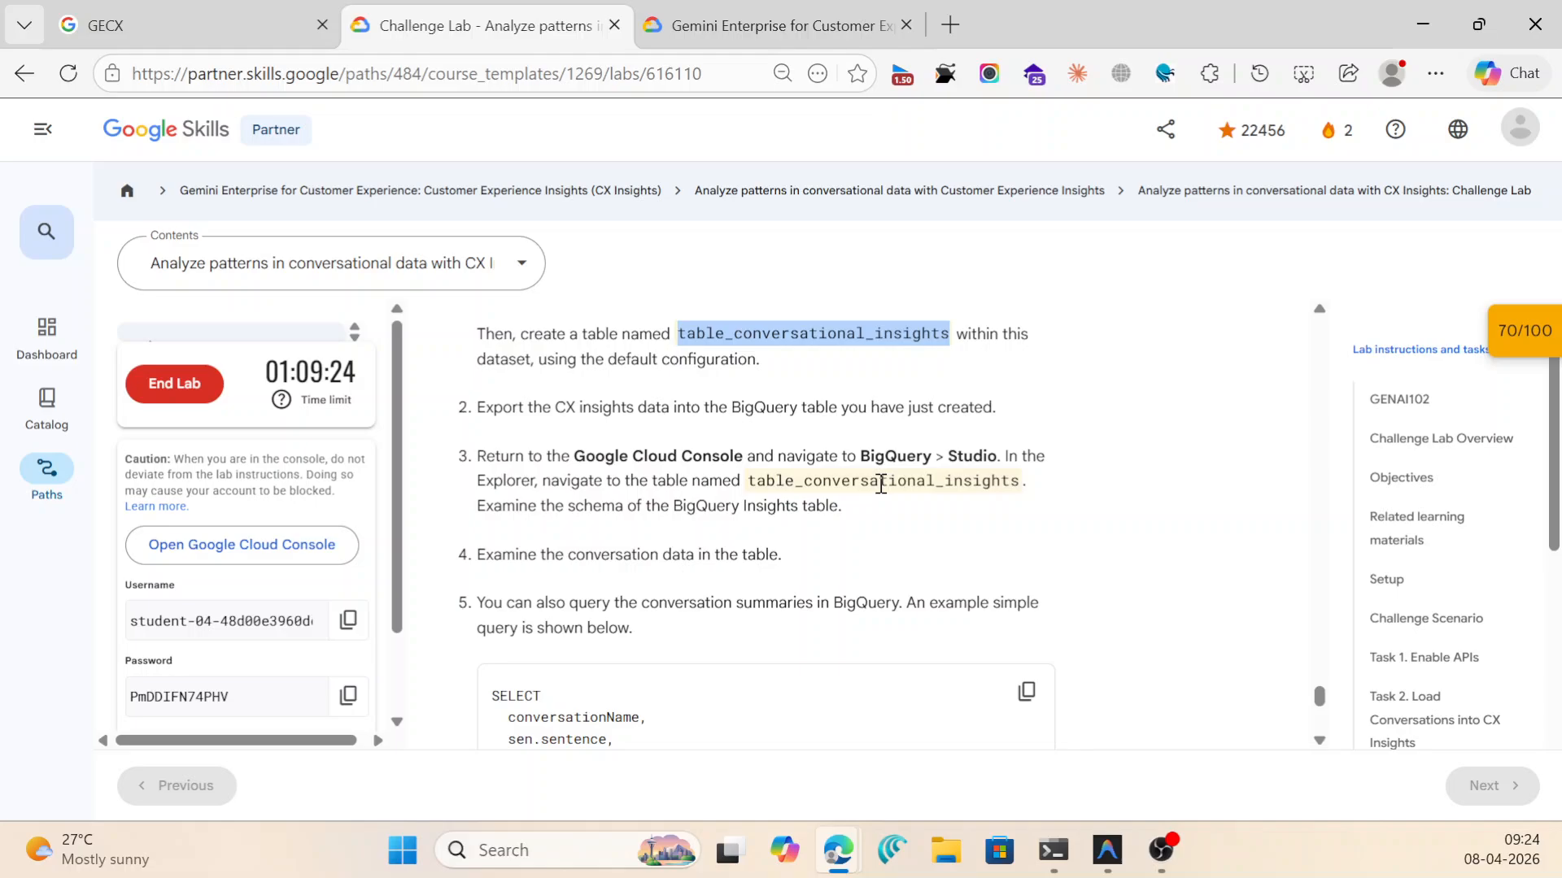
scroll(880, 485, "down", 5)
scroll(880, 488, "down", 3)
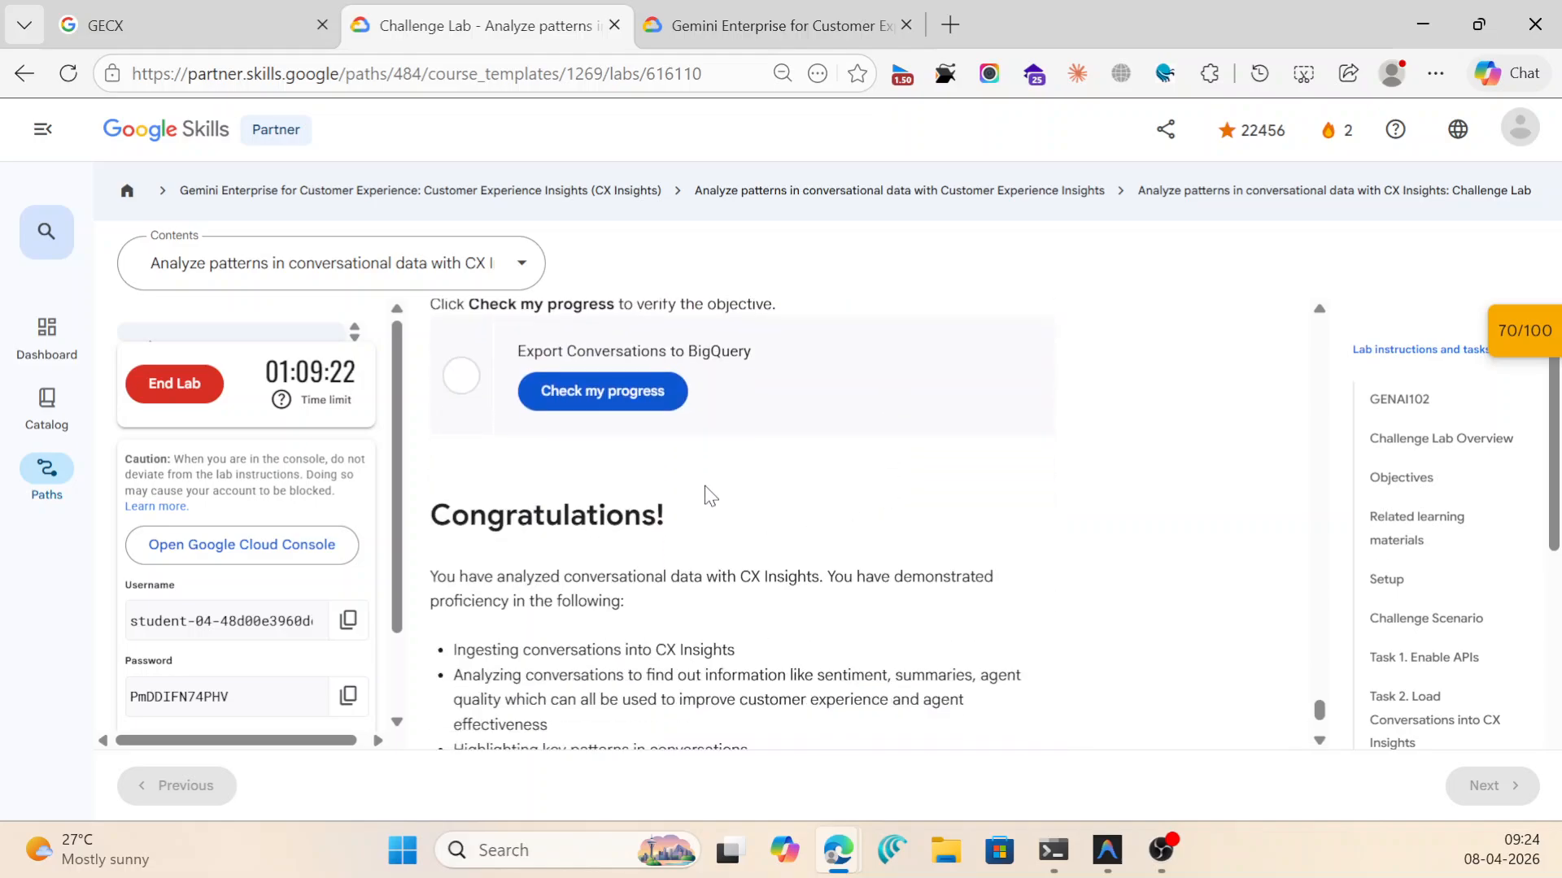
Back in BigQuery, create an empty table named table_conversational_insights in dataset_conversational_insights with the default configuration.
mouse_move(850, 854)
left_click(1324, 715)
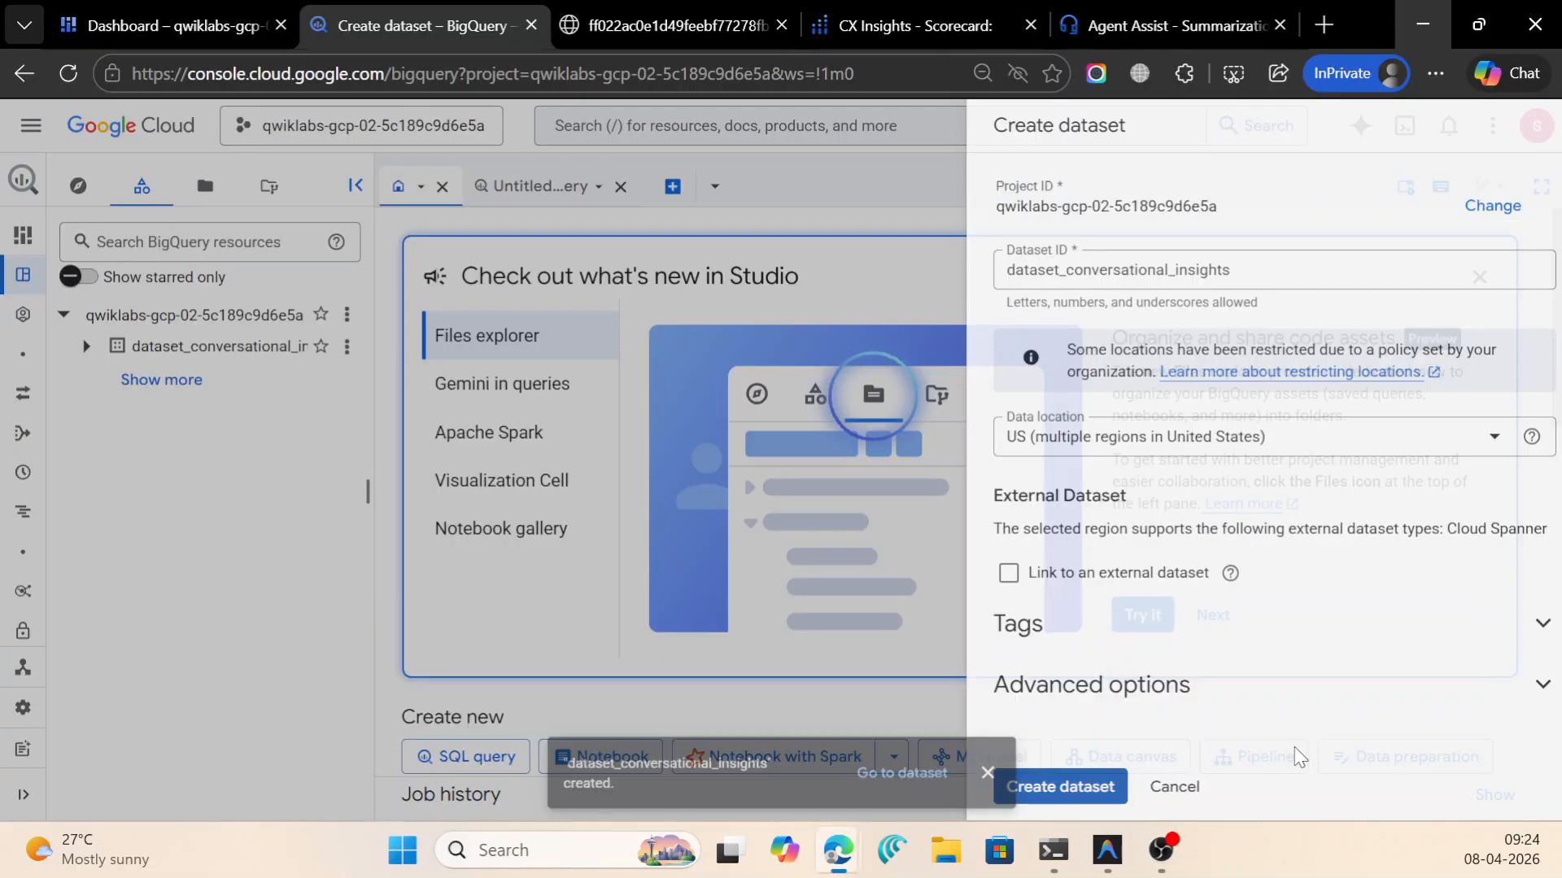
left_click(348, 348)
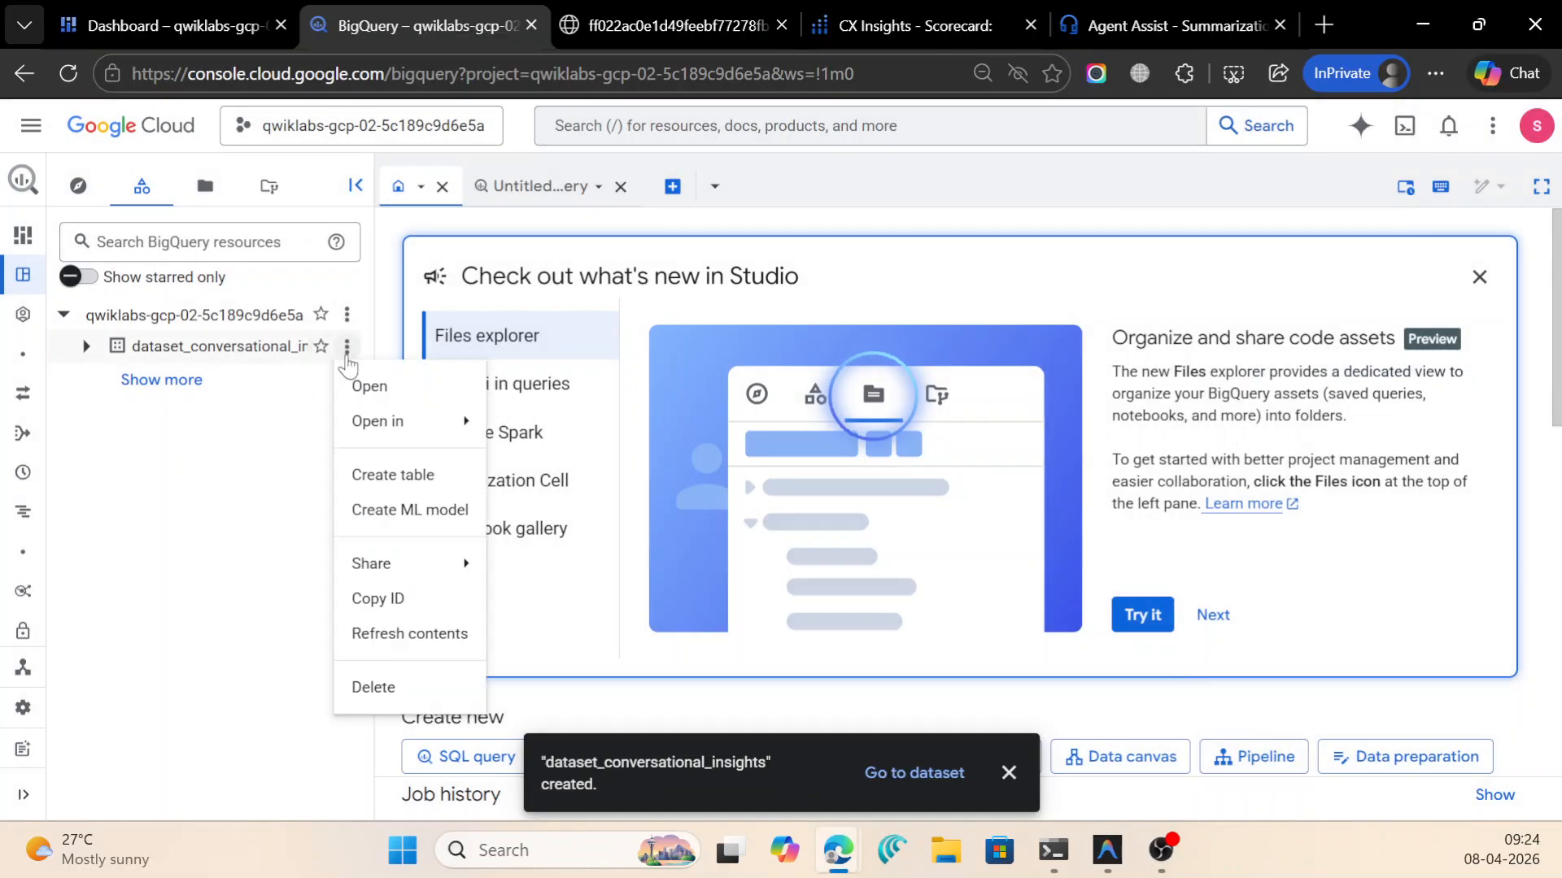
left_click(424, 480)
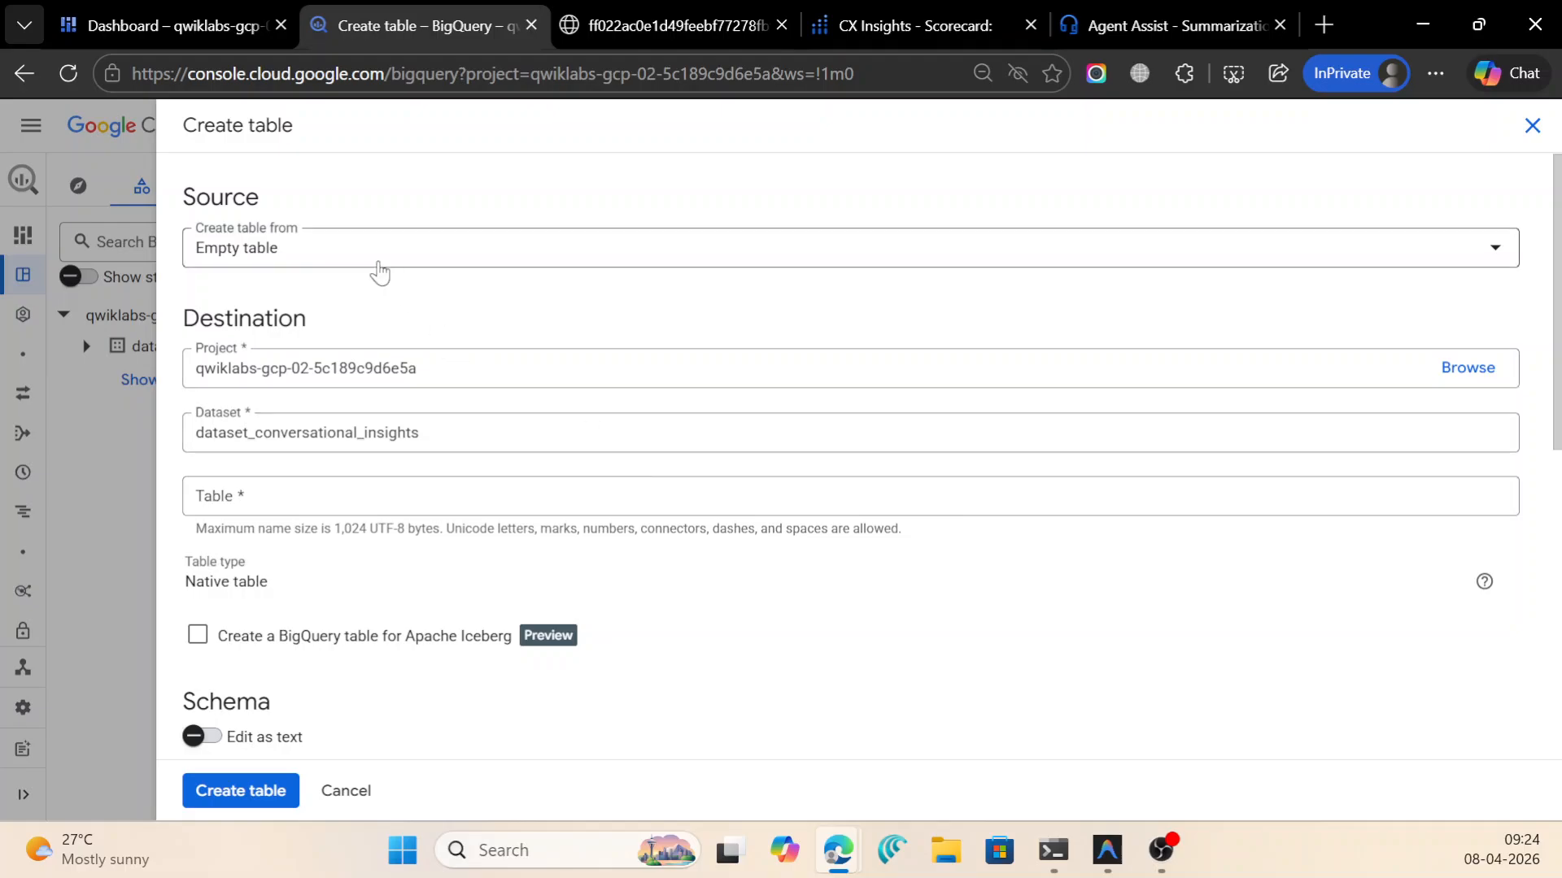
left_click(348, 250)
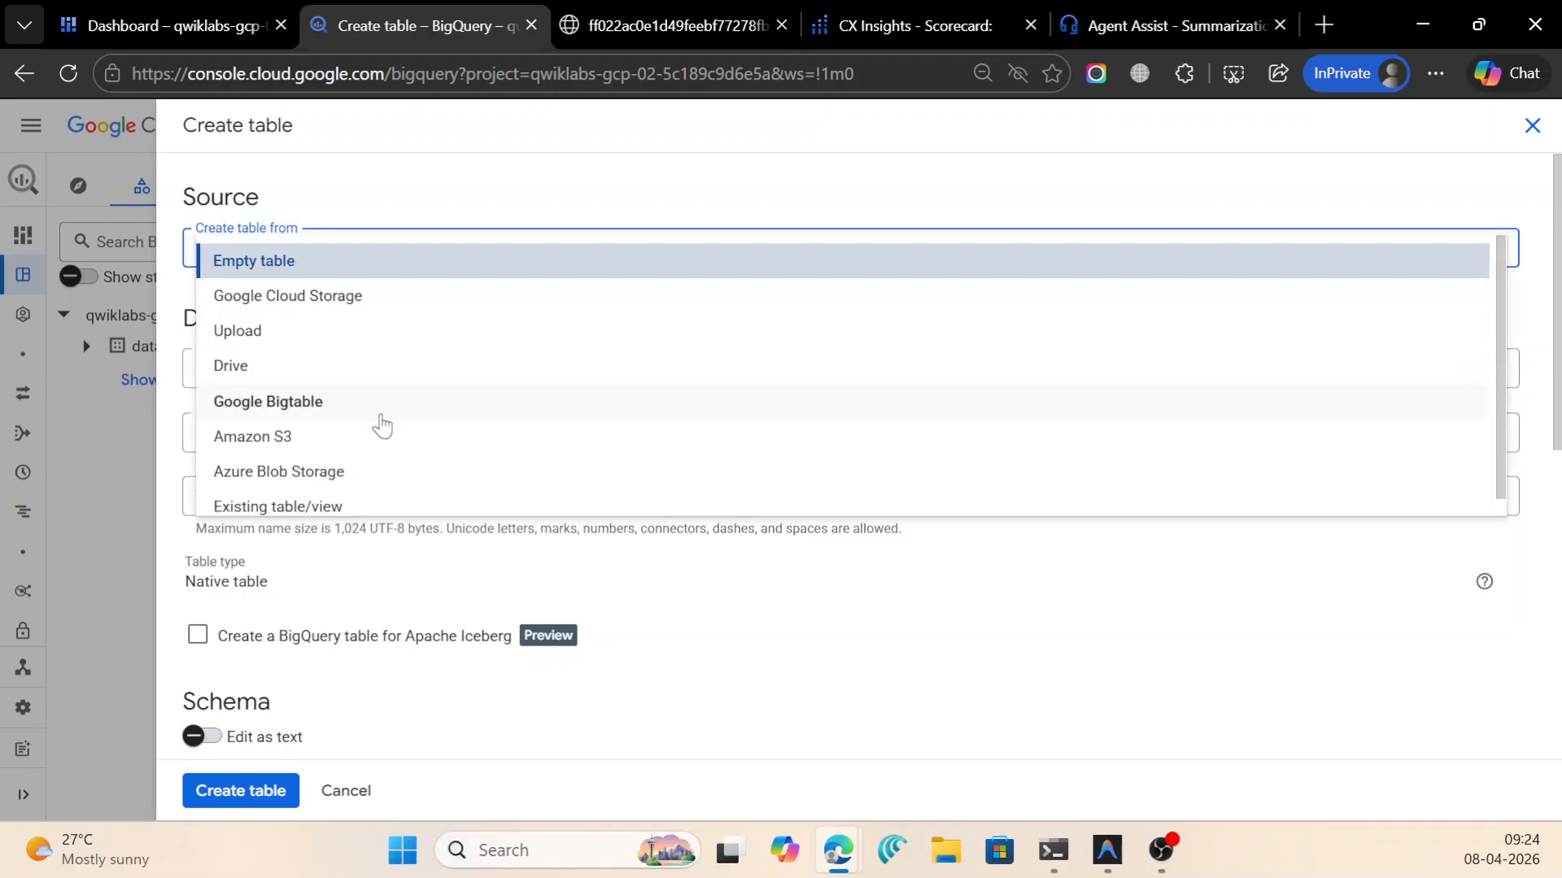
left_click(383, 193)
left_click(366, 494)
key("ctrl+v")
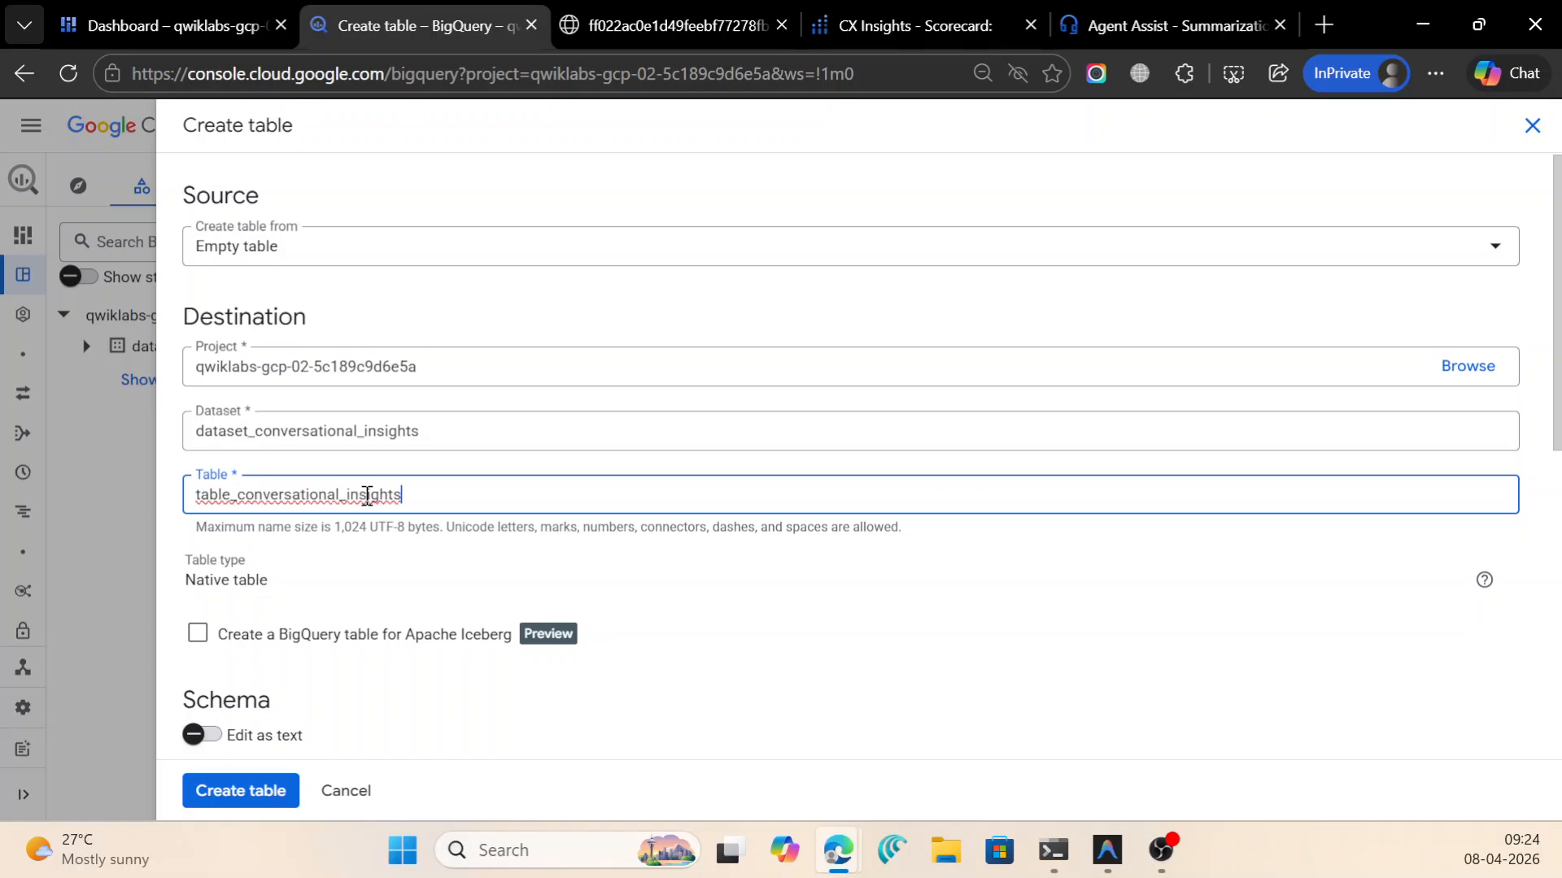
scroll(366, 494, "down", 8)
scroll(309, 553, "up", 3)
scroll(309, 553, "up", 2)
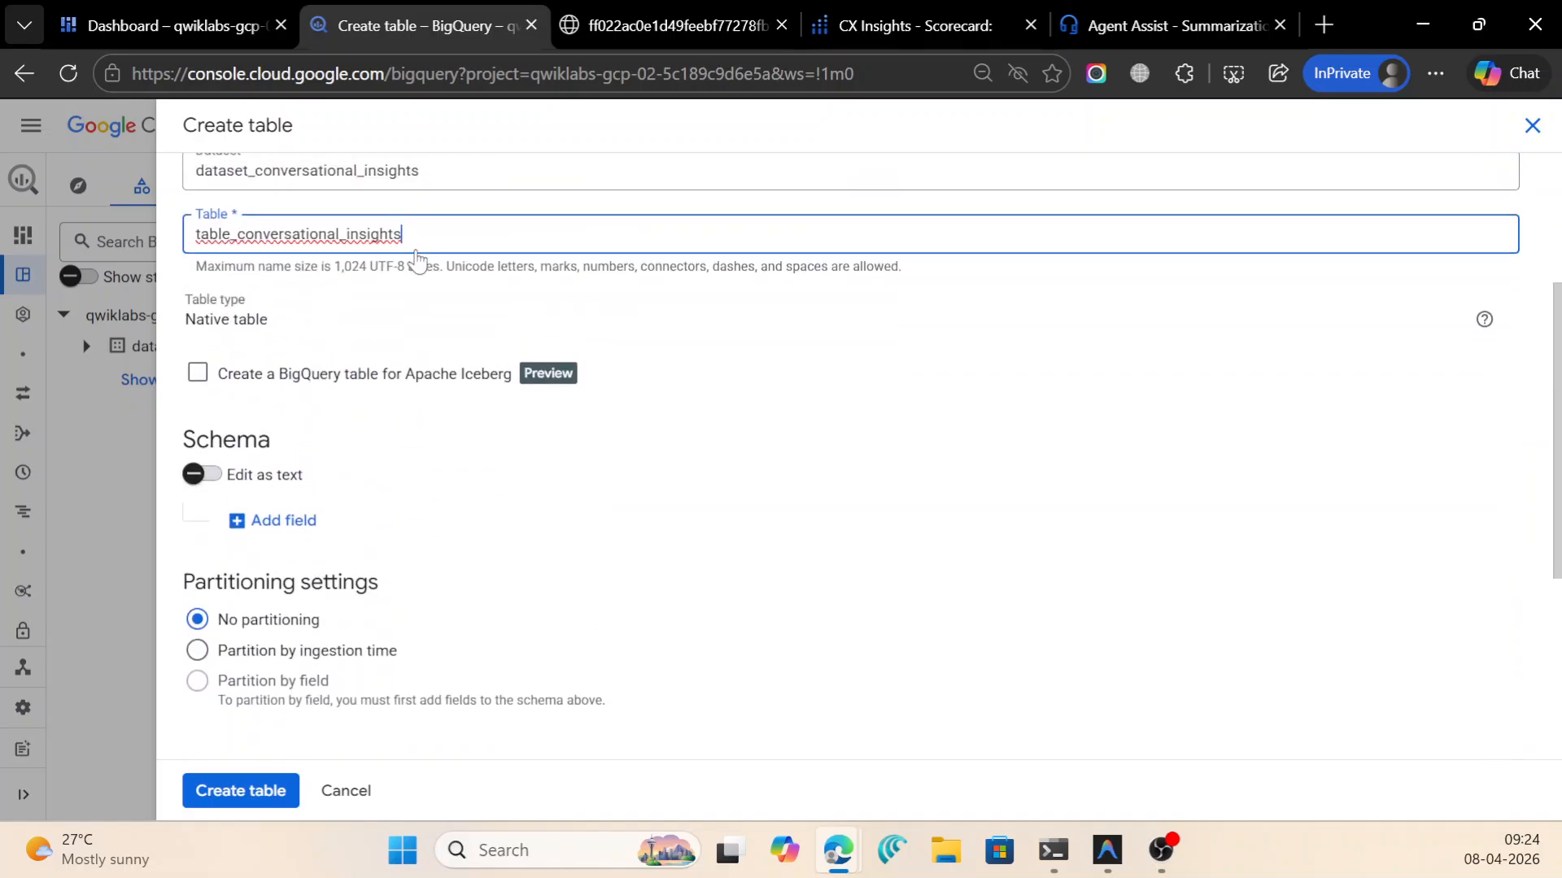
scroll(374, 317, "down", 6)
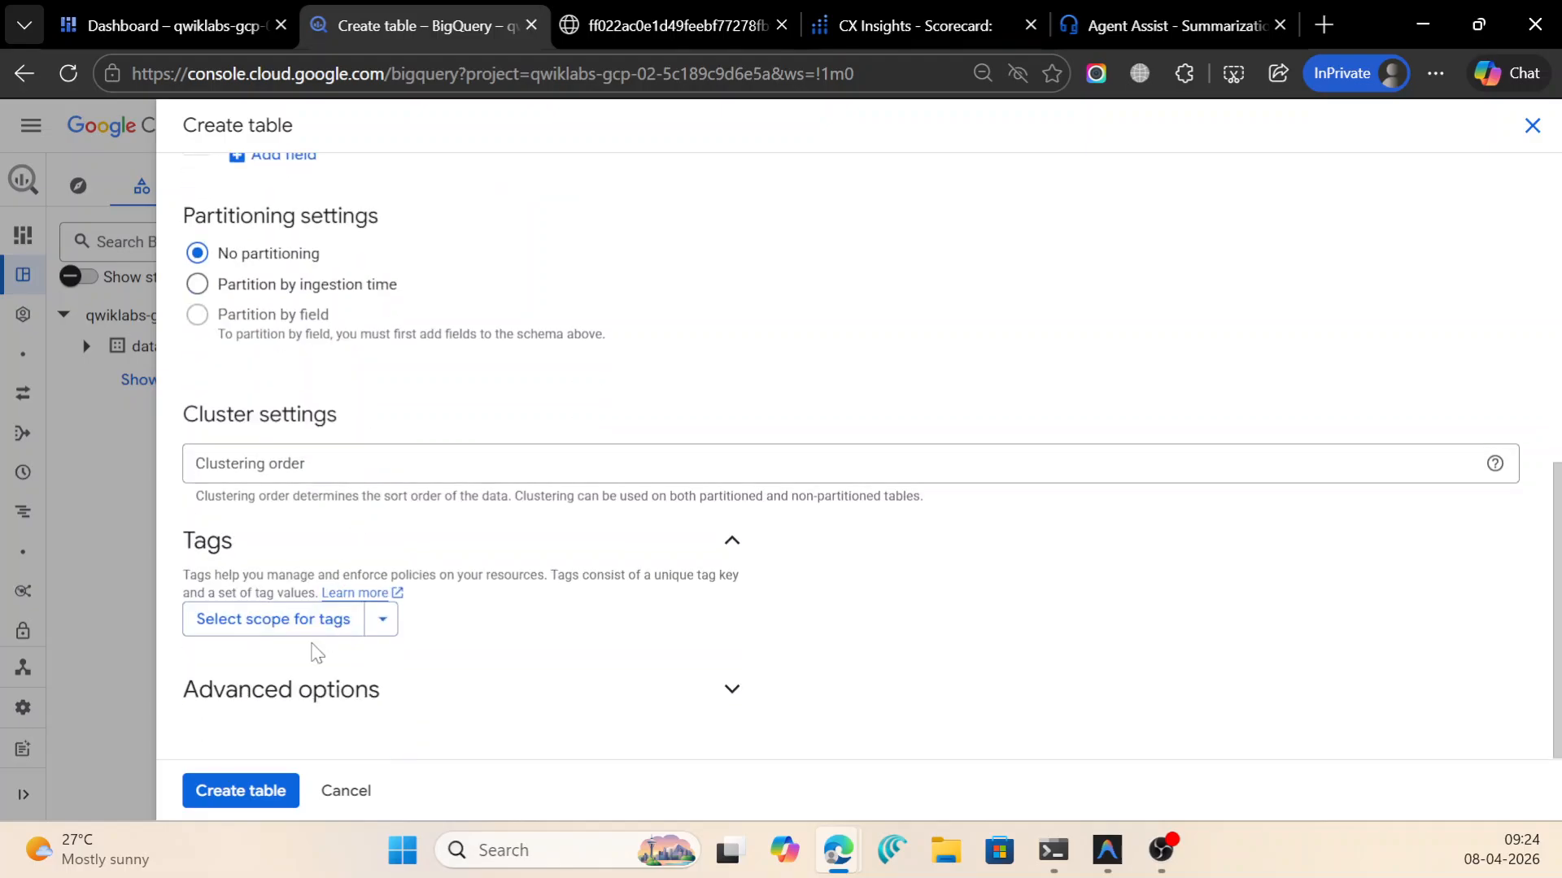
left_click(258, 795)
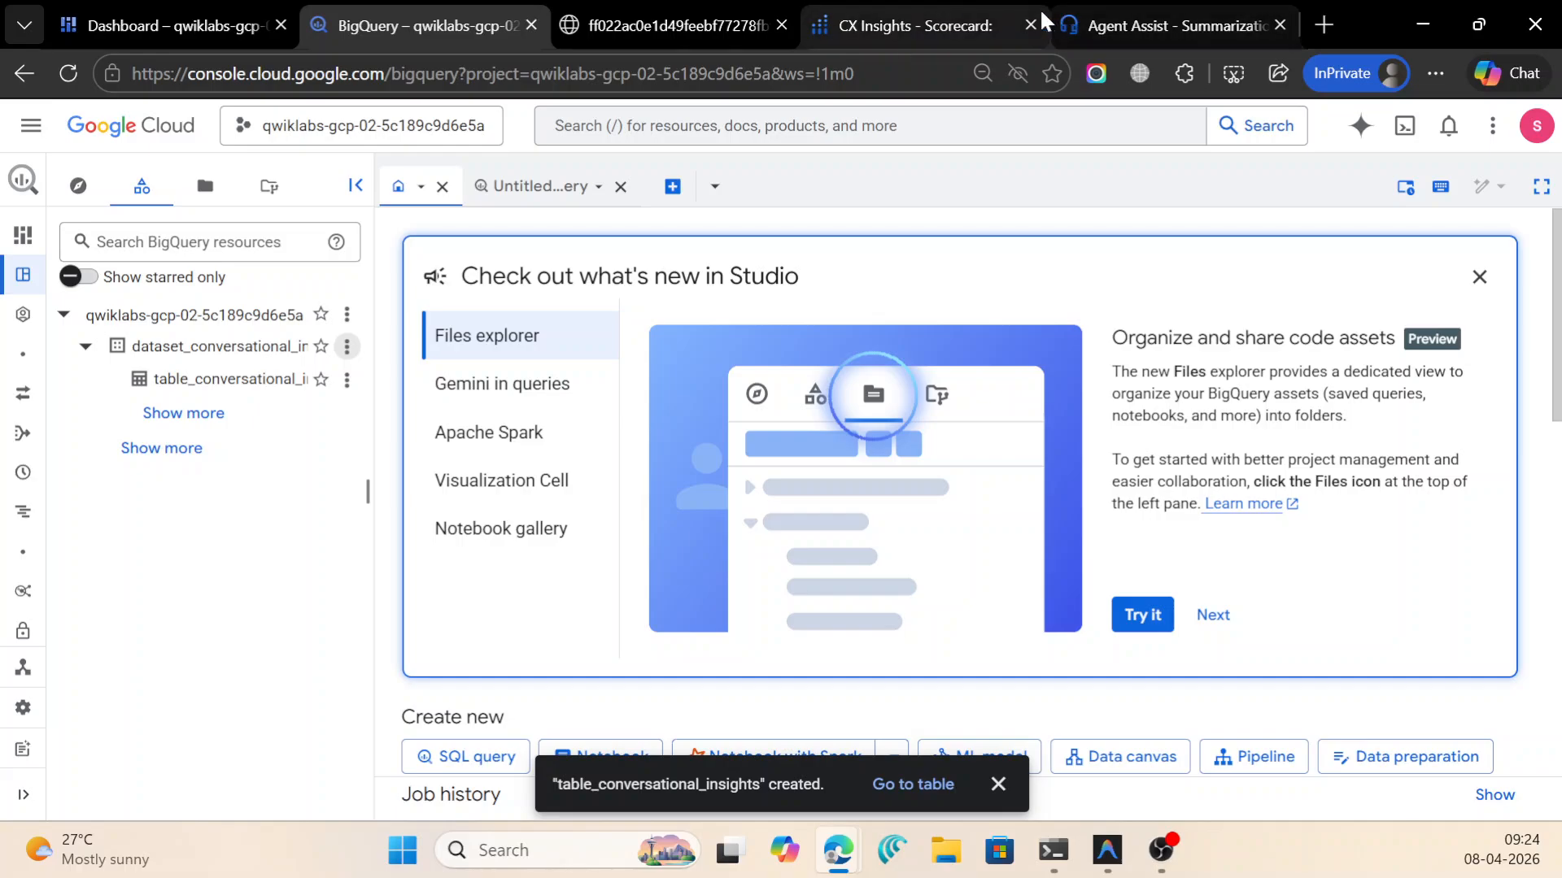
Switch to the scorecard in Conversational Insights and begin its calibration without adding example conversations.
left_click(968, 29)
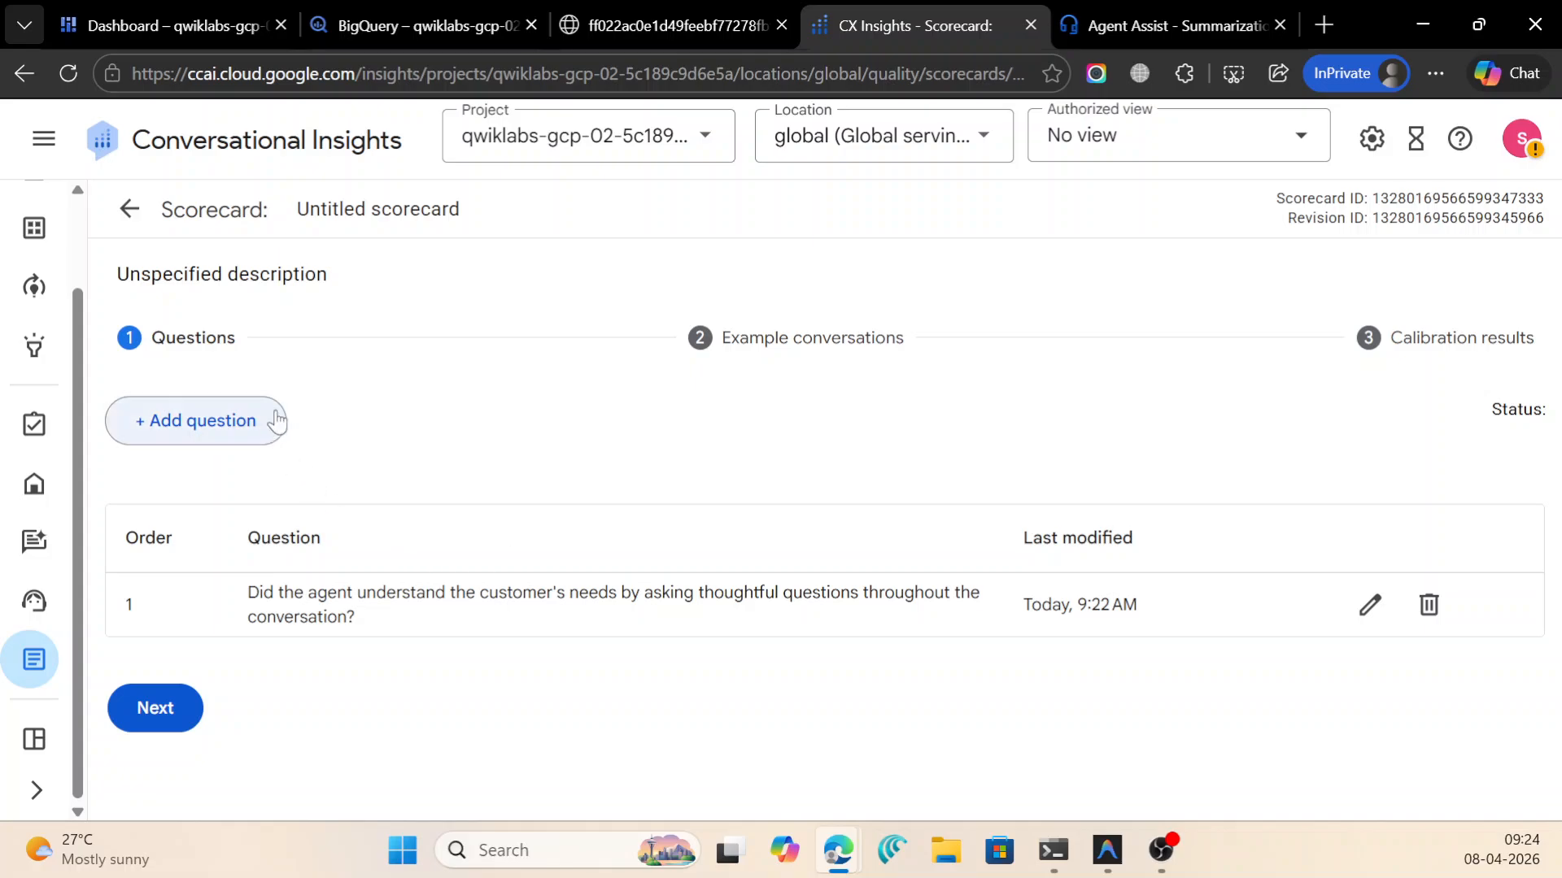
left_click(147, 726)
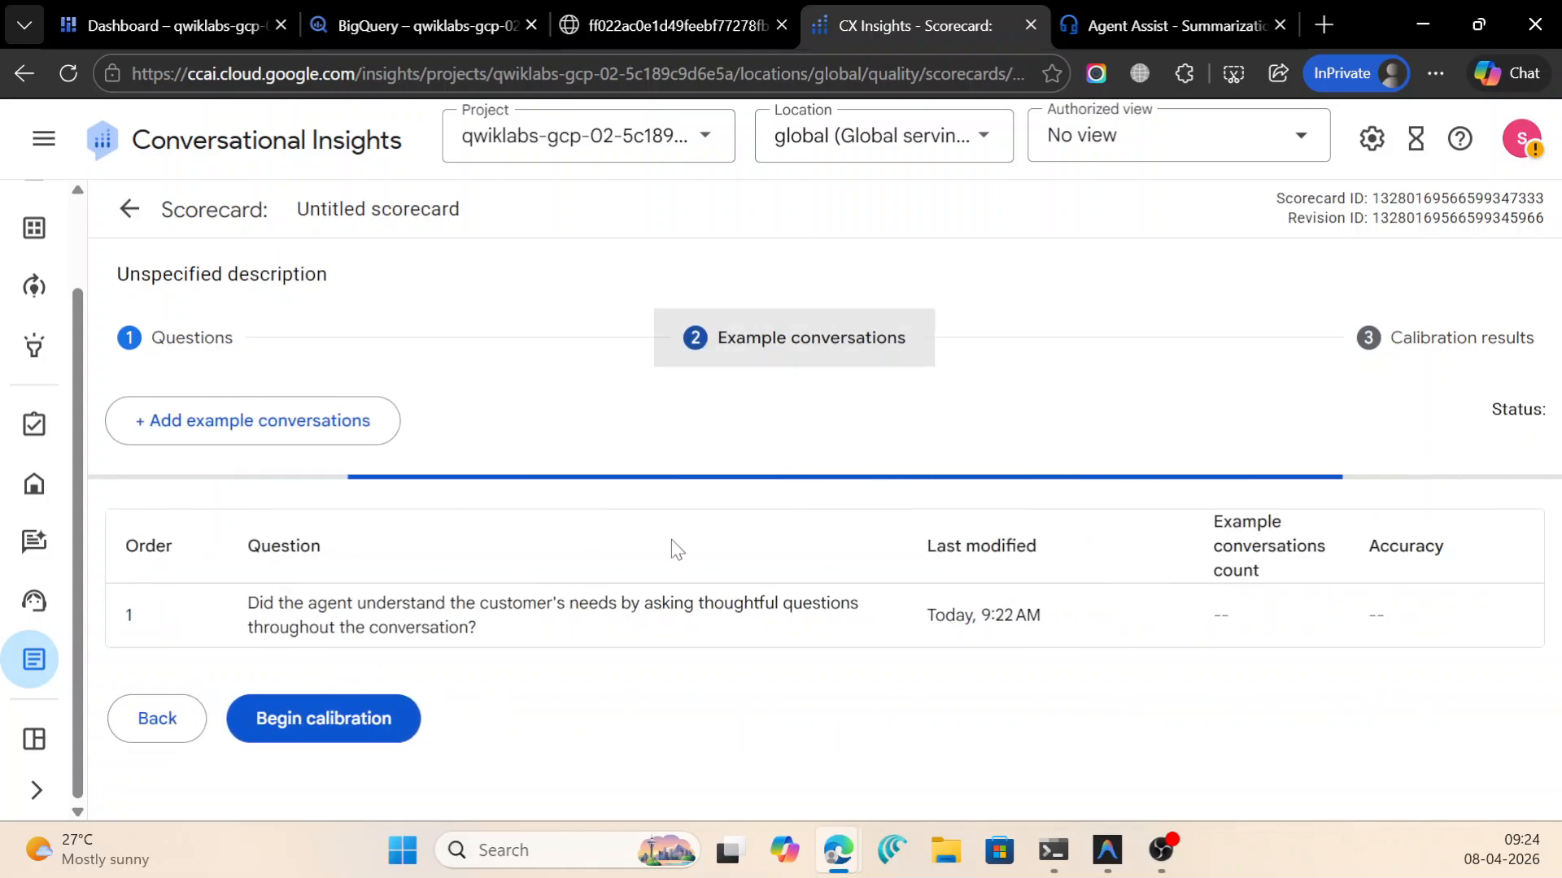
left_click(351, 740)
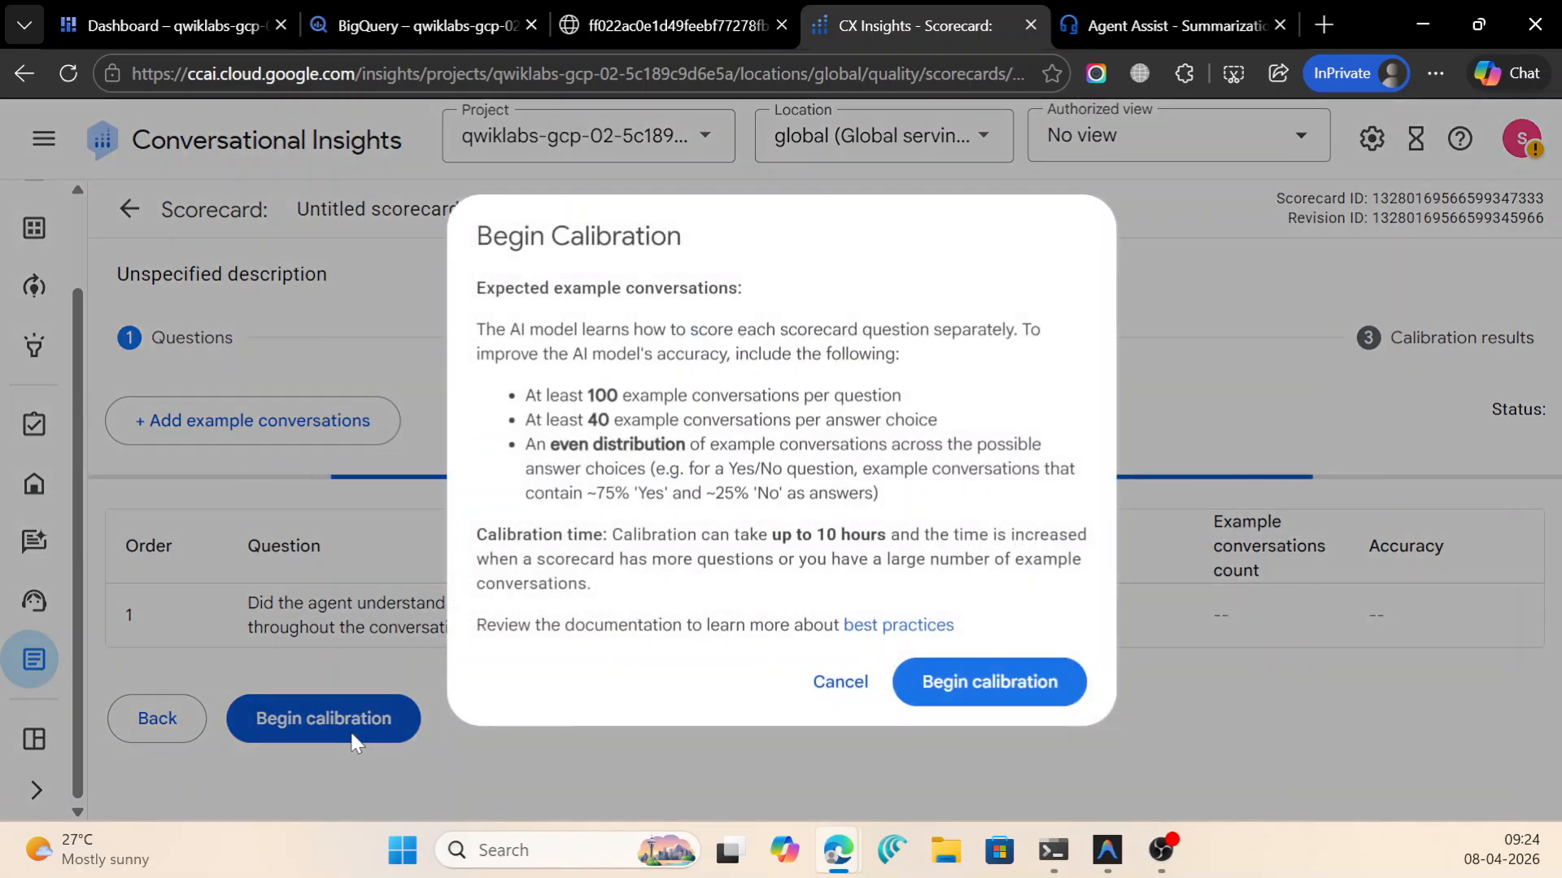
left_click(980, 688)
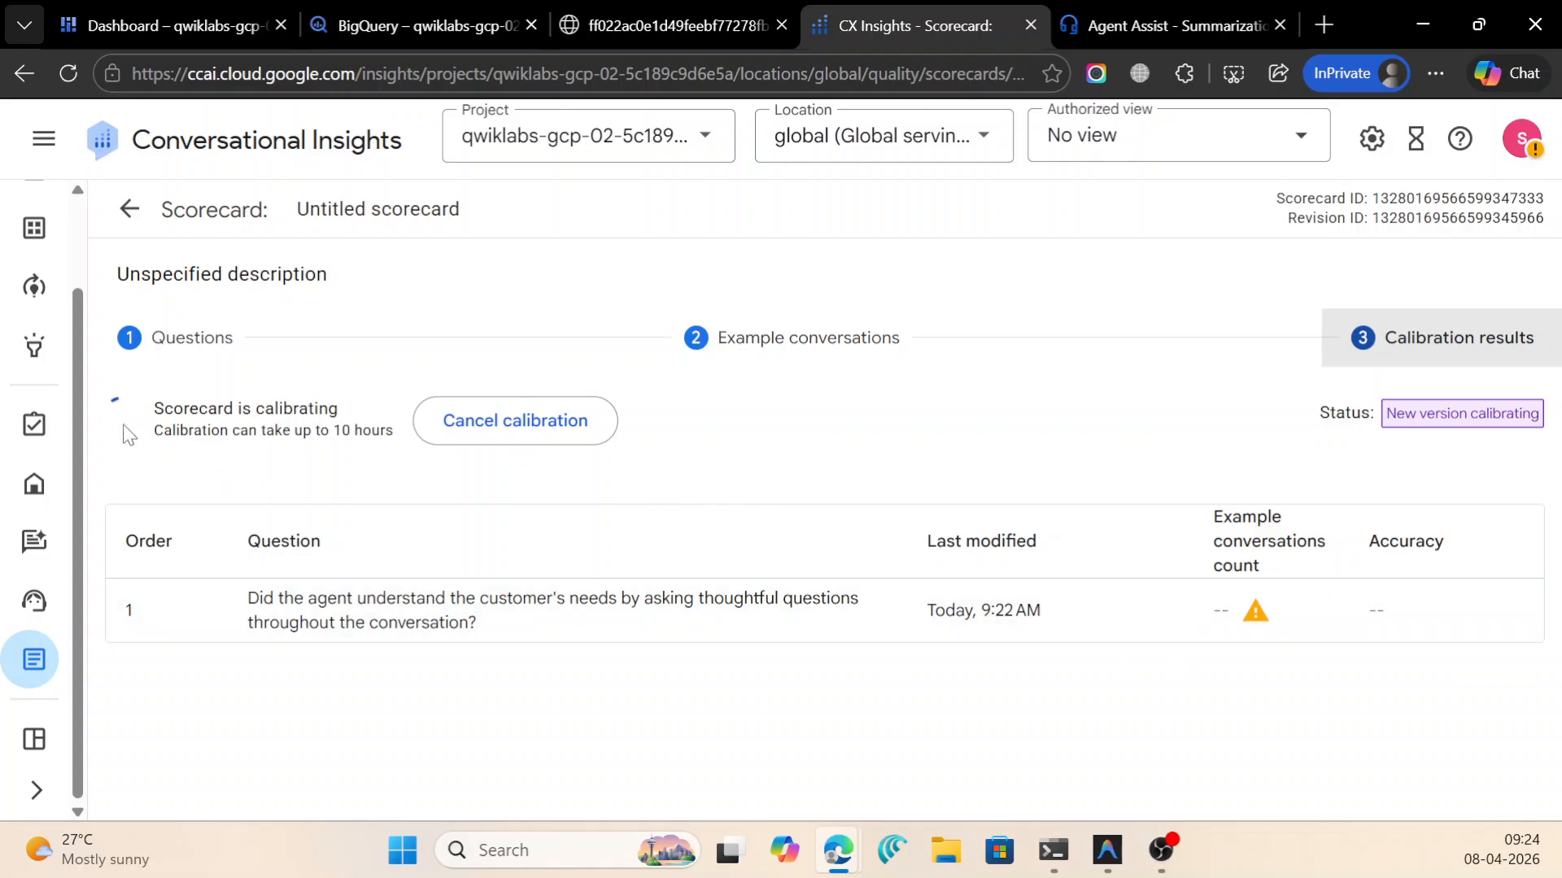
Look at the Datasets page, and go to the Conversation hub's conversation history.
mouse_move(67, 314)
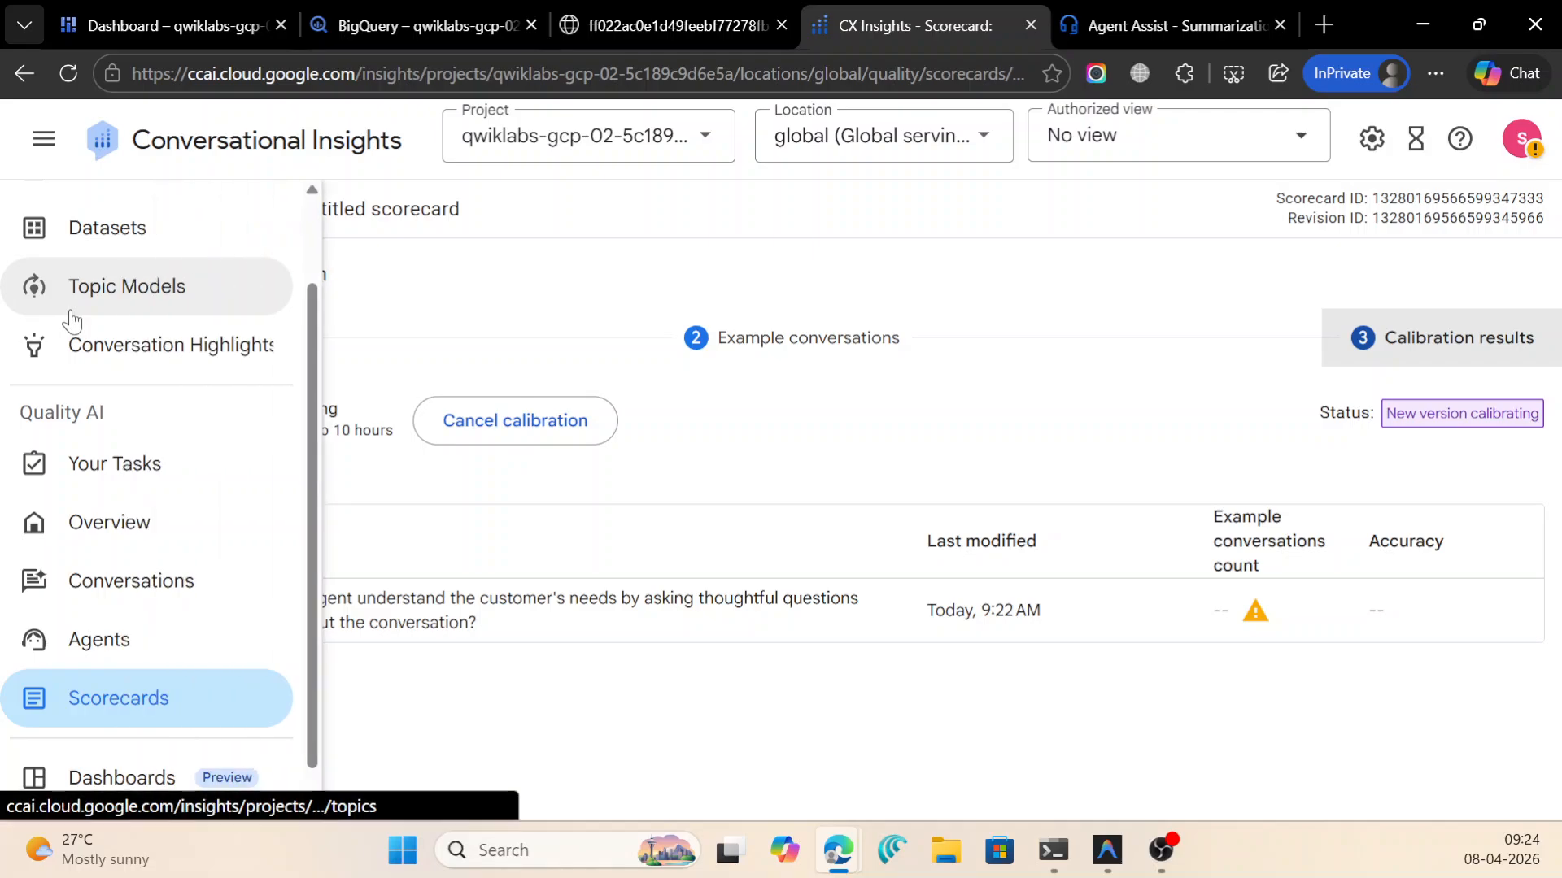
left_click(122, 244)
mouse_move(154, 333)
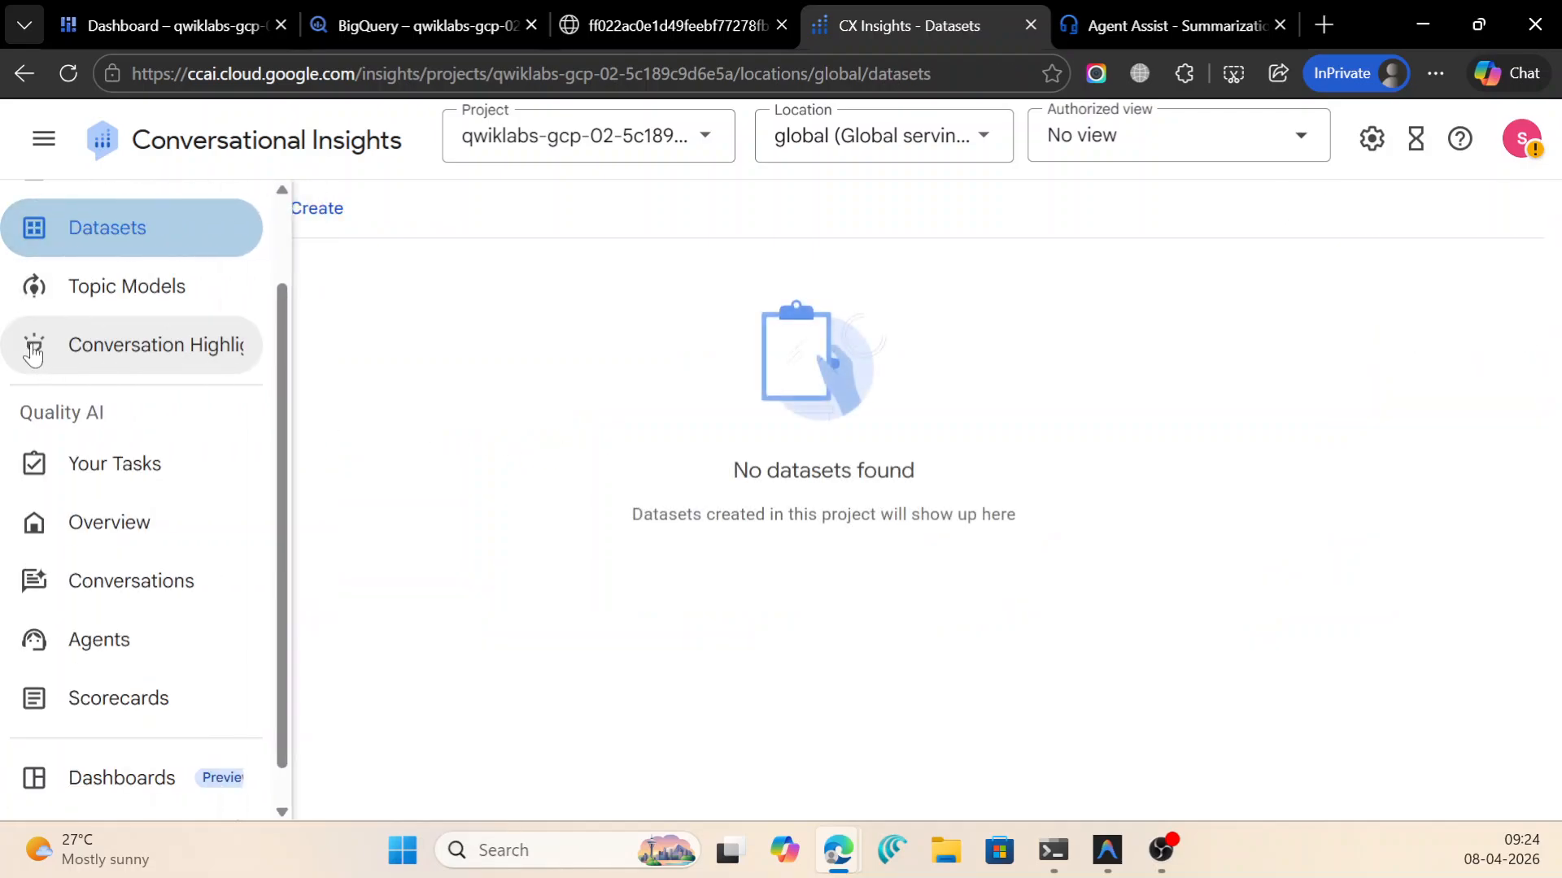
scroll(155, 332, "up", 2)
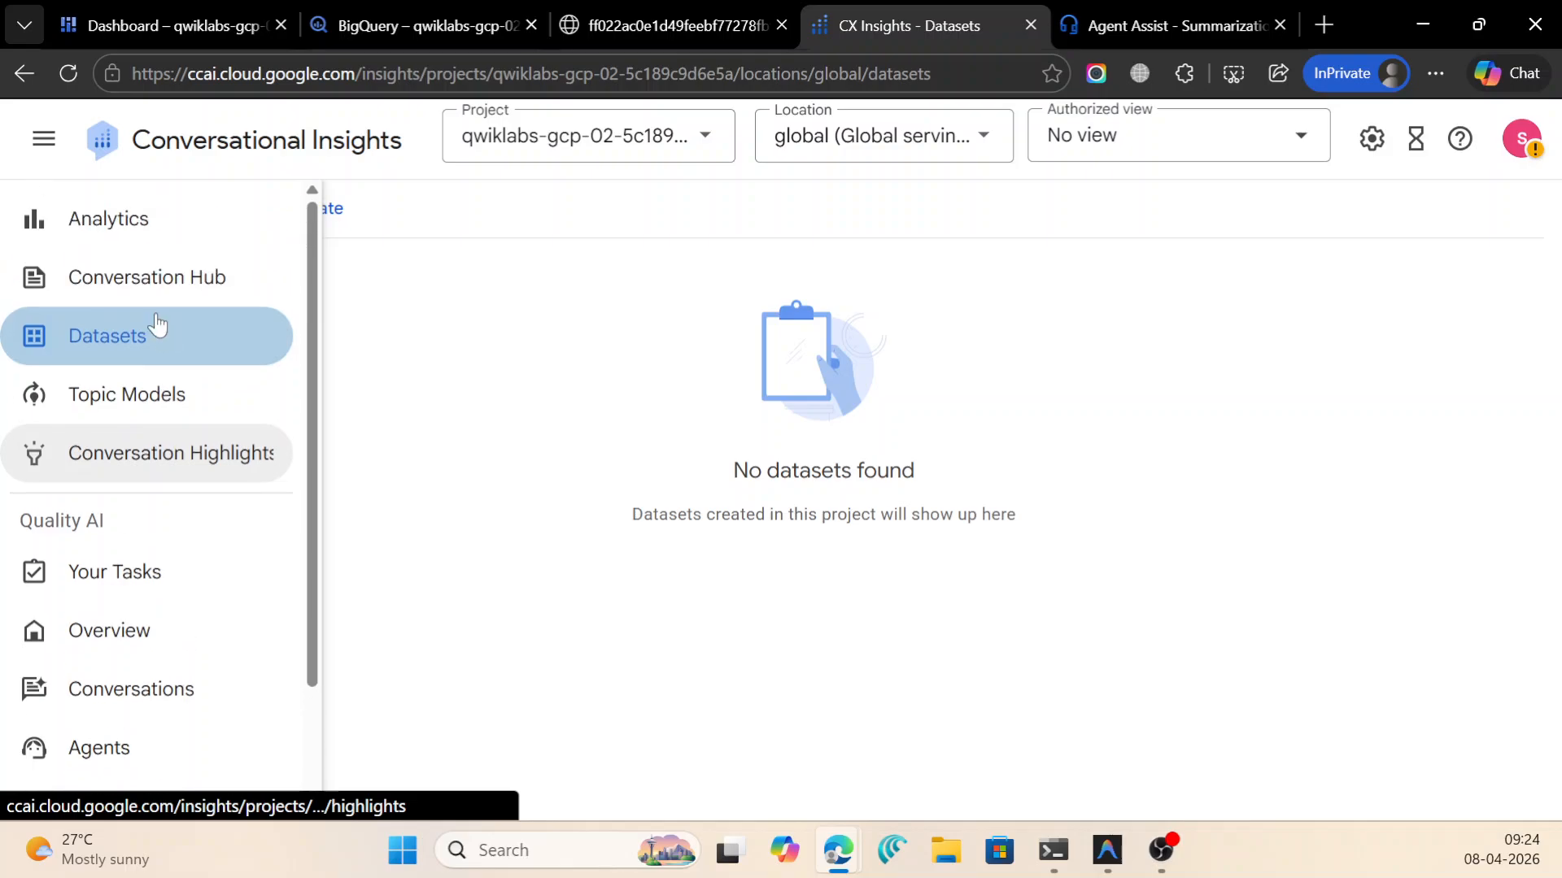
left_click(172, 292)
scroll(808, 662, "down", 4)
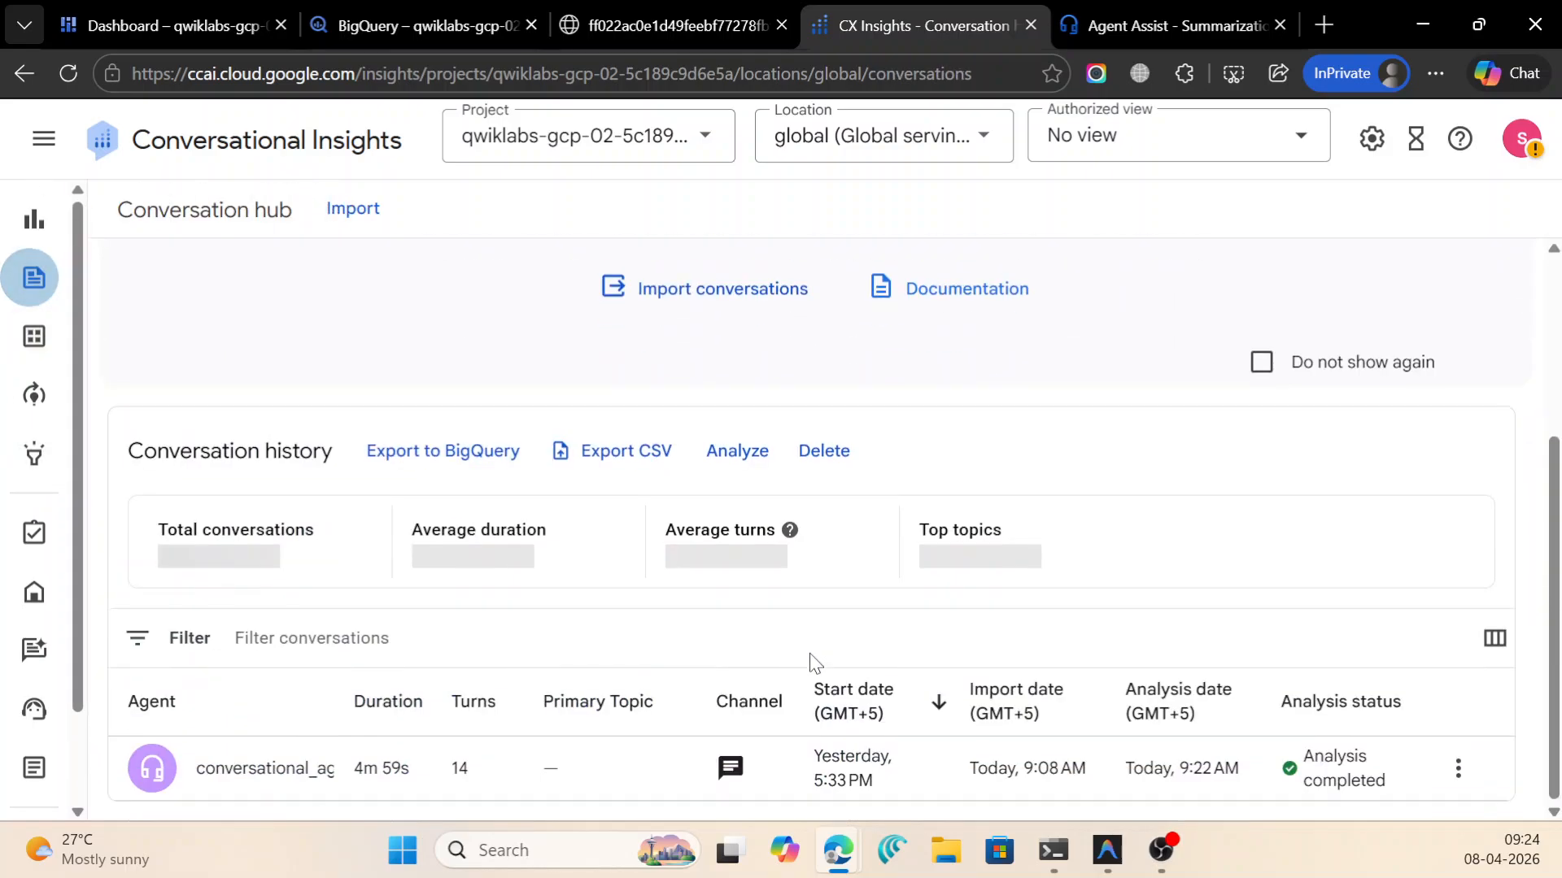
Begin setting up a conversation analysis with custom highlights under Standard Conversational Insights analysis, selecting Issue-Highlight.
left_click(736, 451)
left_click(989, 362)
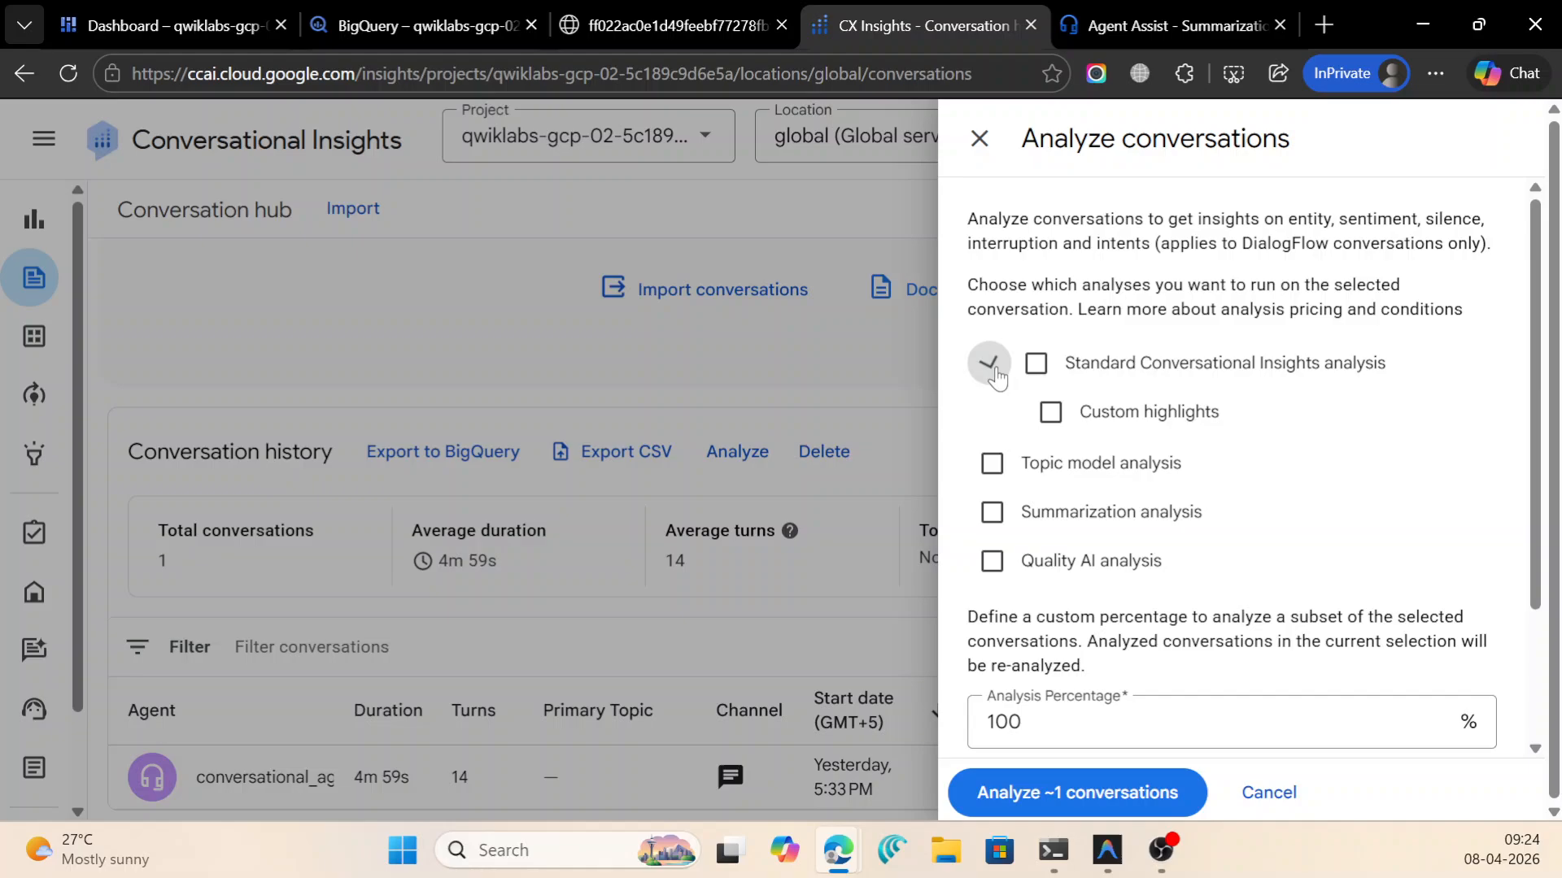
left_click(1050, 411)
left_click(1228, 541)
left_click(1171, 602)
scroll(1221, 610, "down", 4)
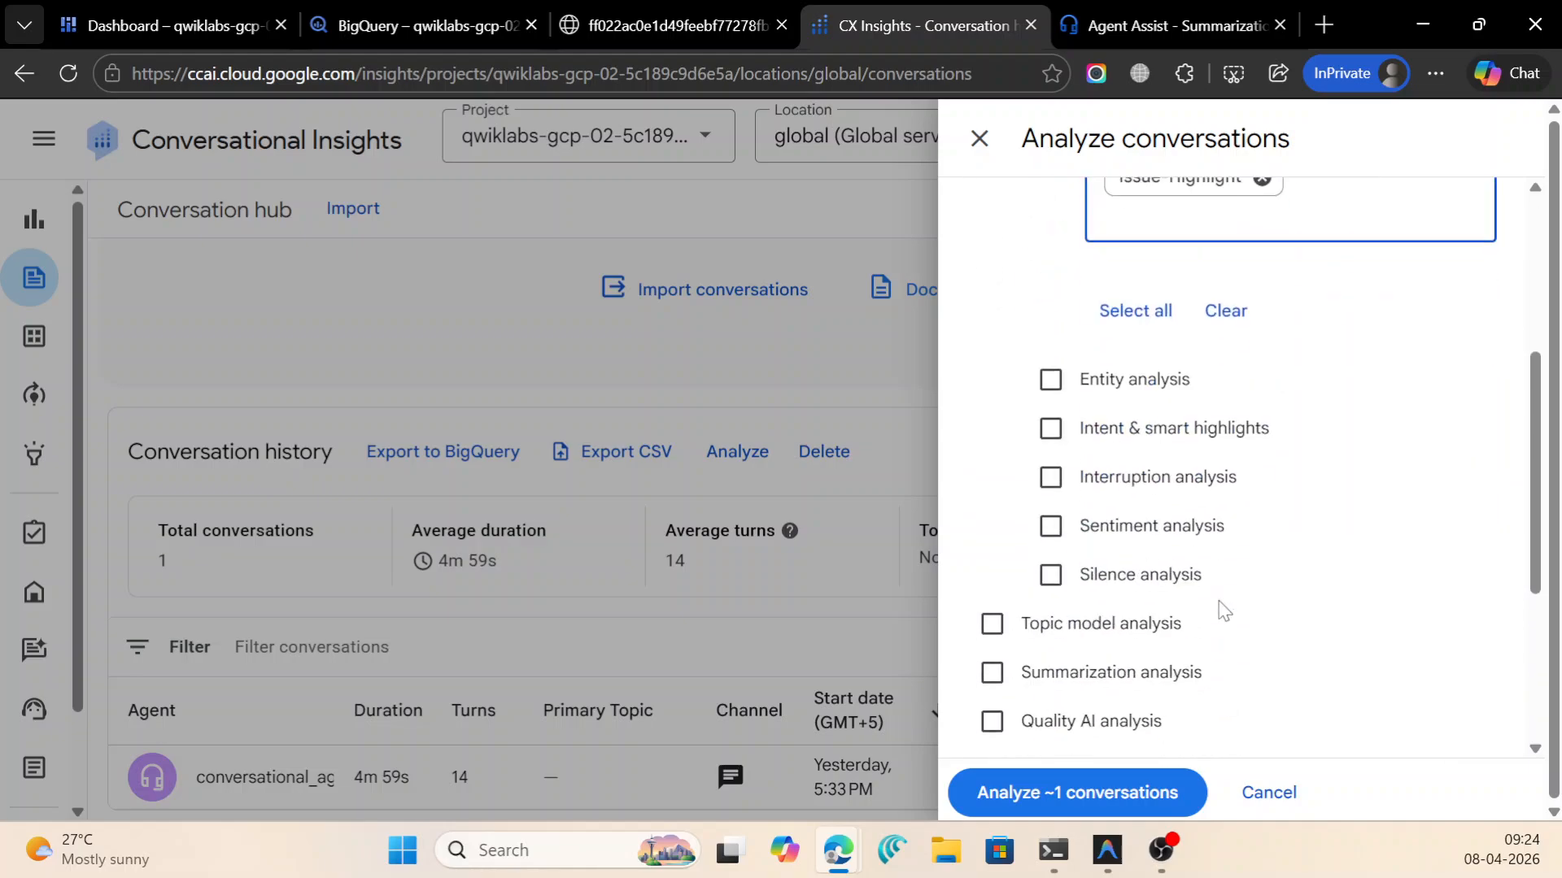
Include Summarization analysis using the Full-Summary-Generator generator.
left_click(991, 672)
scroll(1139, 570, "down", 4)
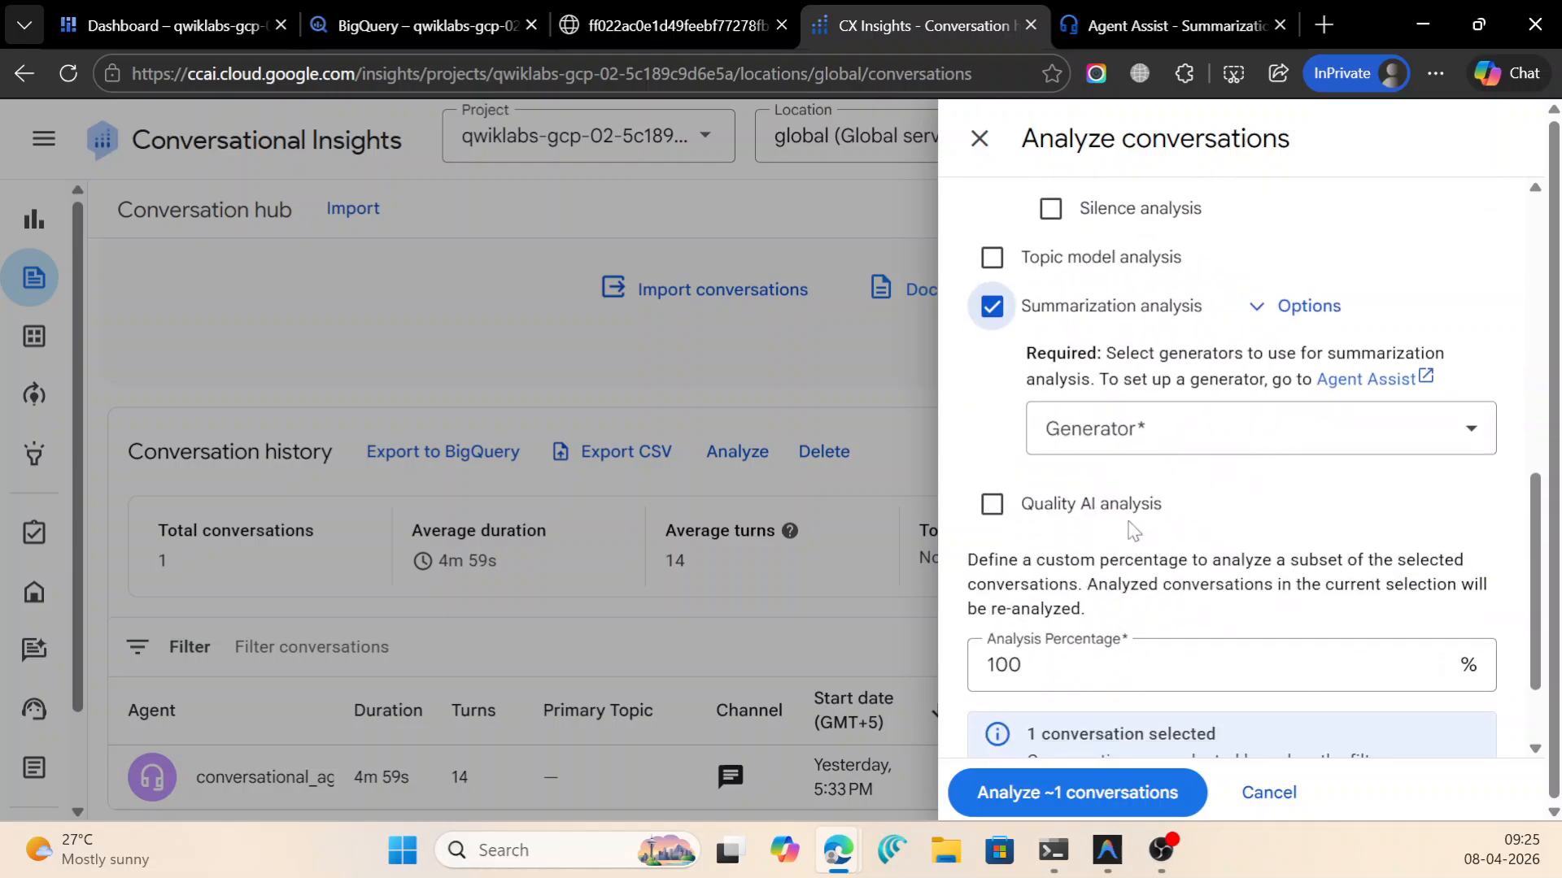
left_click(1139, 428)
left_click(1123, 490)
scroll(1110, 540, "down", 2)
scroll(1098, 533, "up", 2)
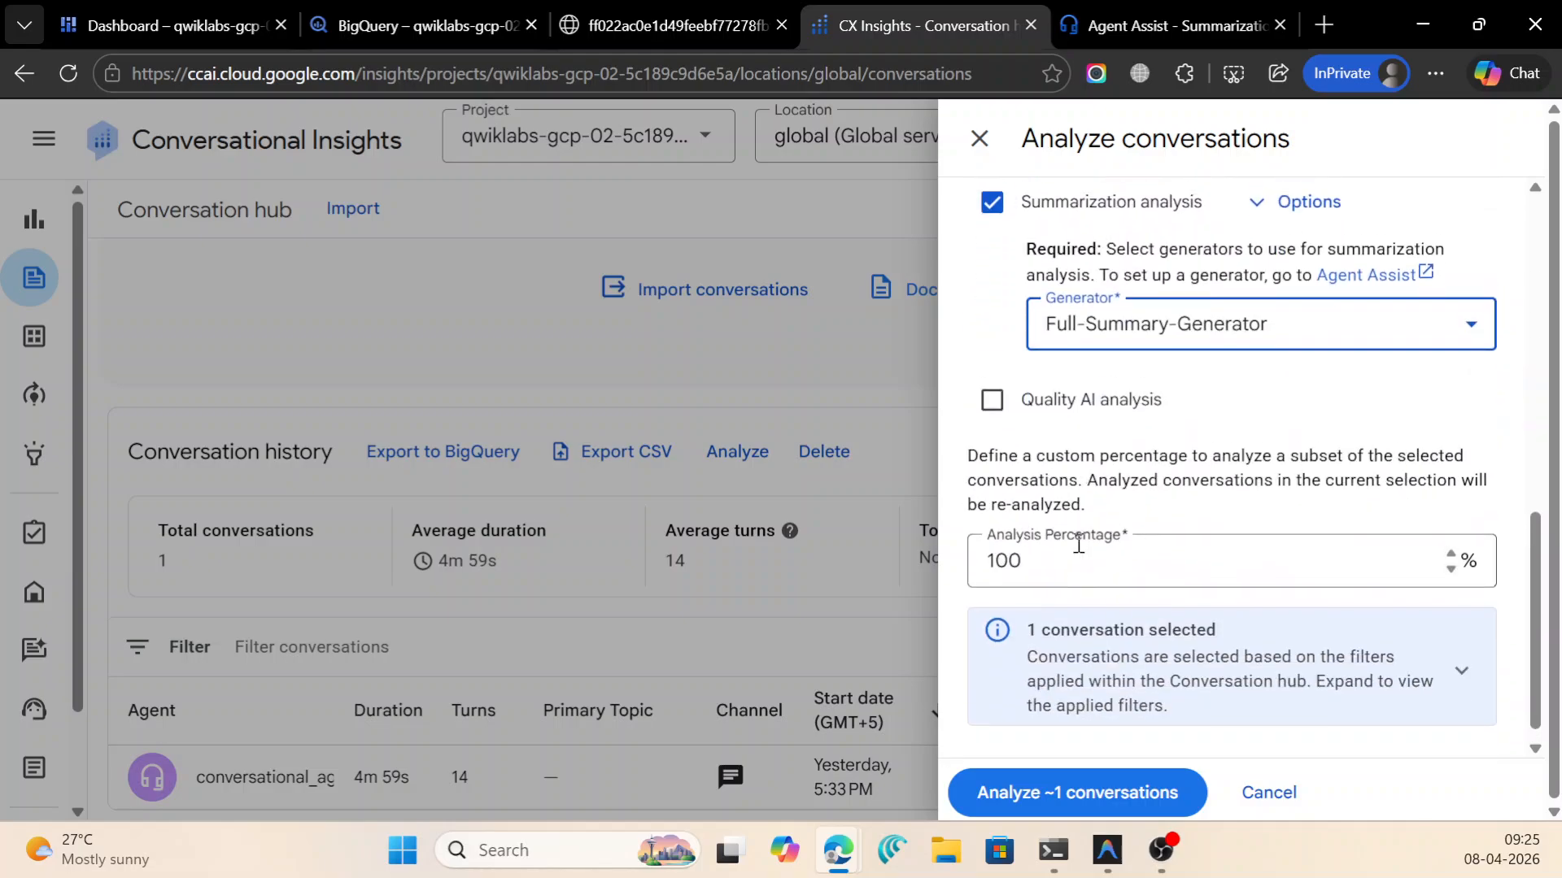
Include Quality AI analysis and try to start analyzing the conversation without a scorecard selected.
left_click(991, 505)
scroll(994, 510, "down", 3)
left_click(1143, 353)
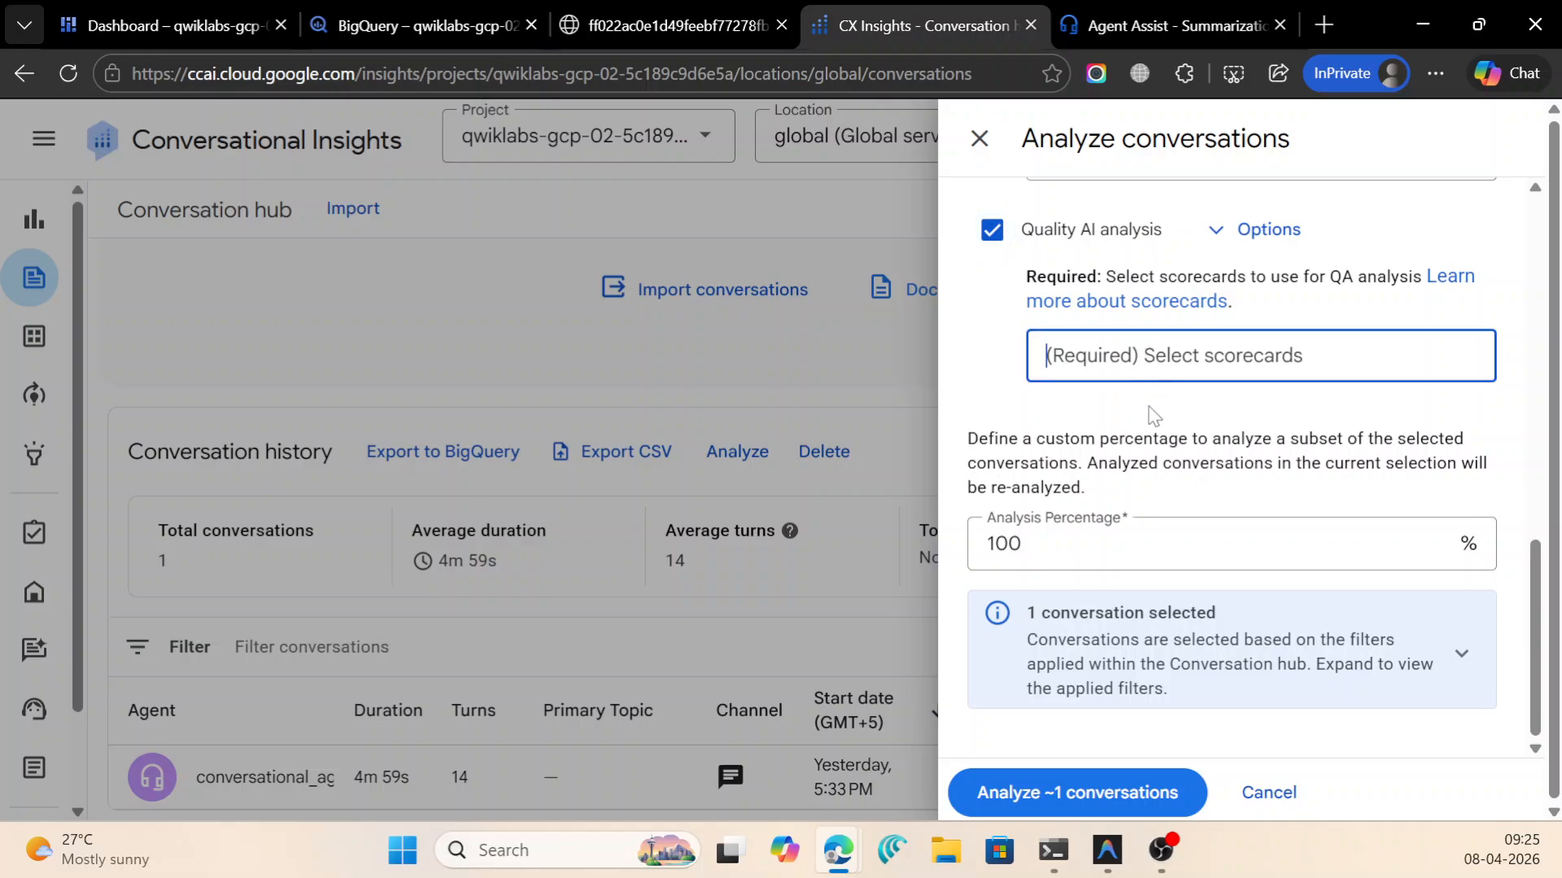
scroll(1172, 394, "up", 5)
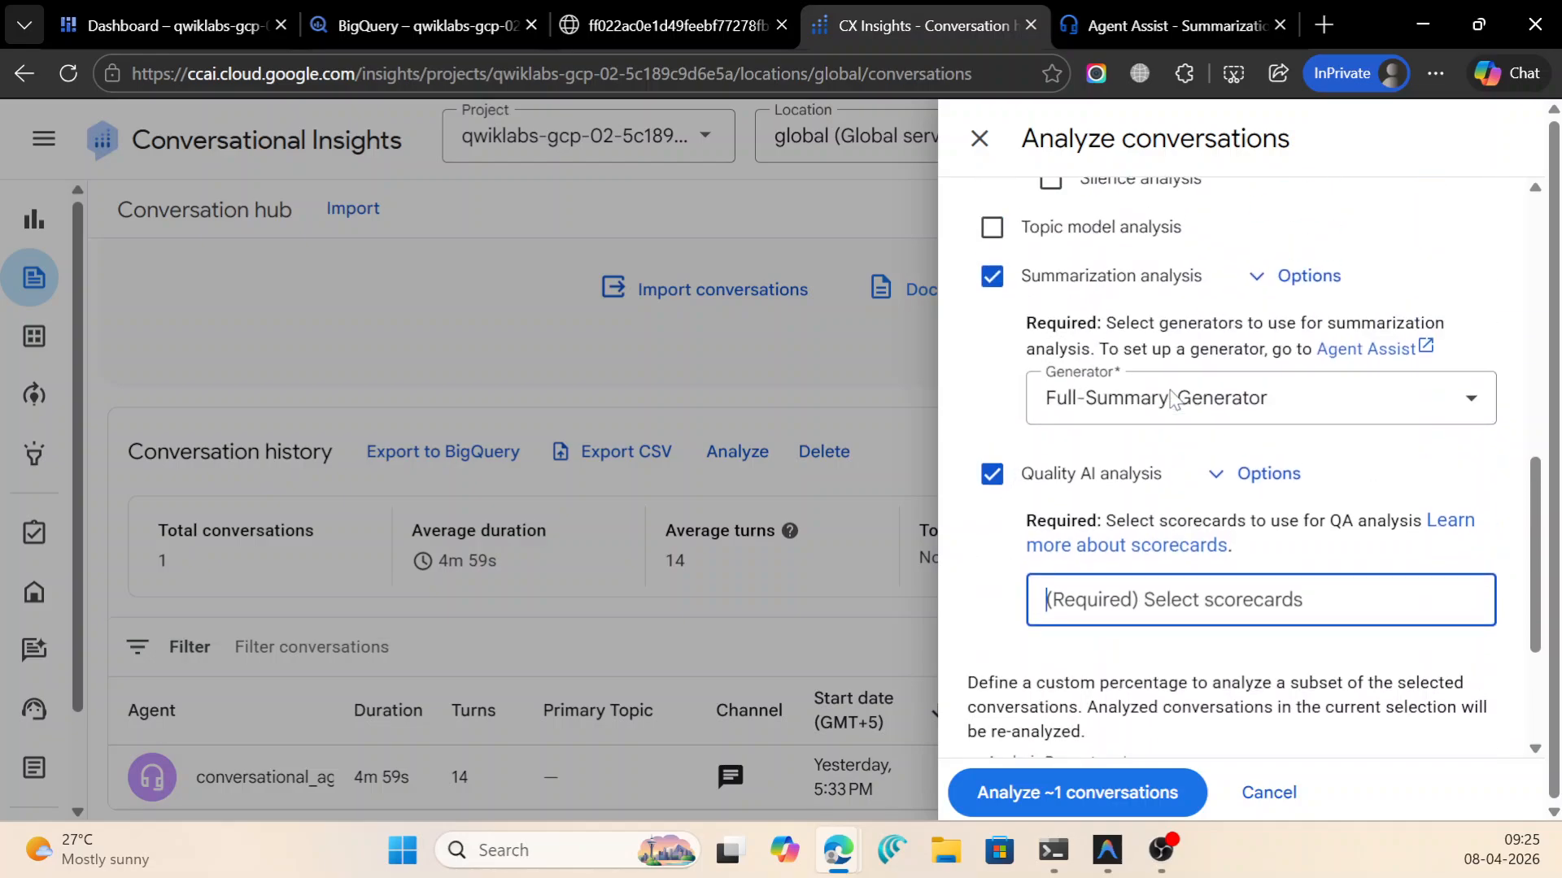
scroll(1169, 404, "down", 5)
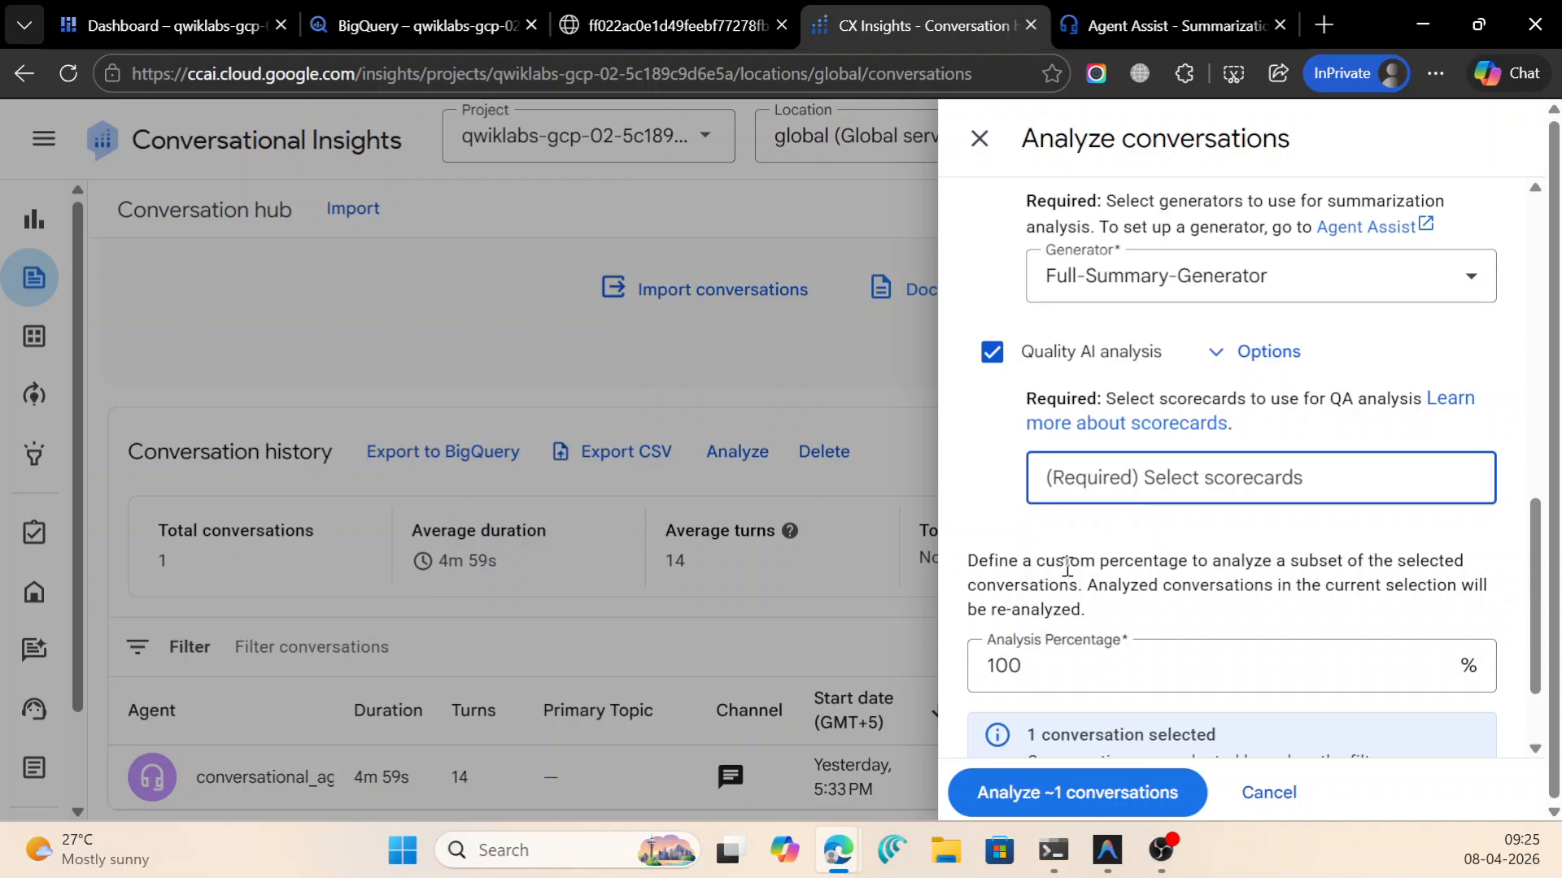
scroll(1082, 618, "down", 2)
left_click(1105, 792)
Try to analyze the conversation with Thoughtful-Agent entered as the Quality AI scorecard.
left_click(1171, 348)
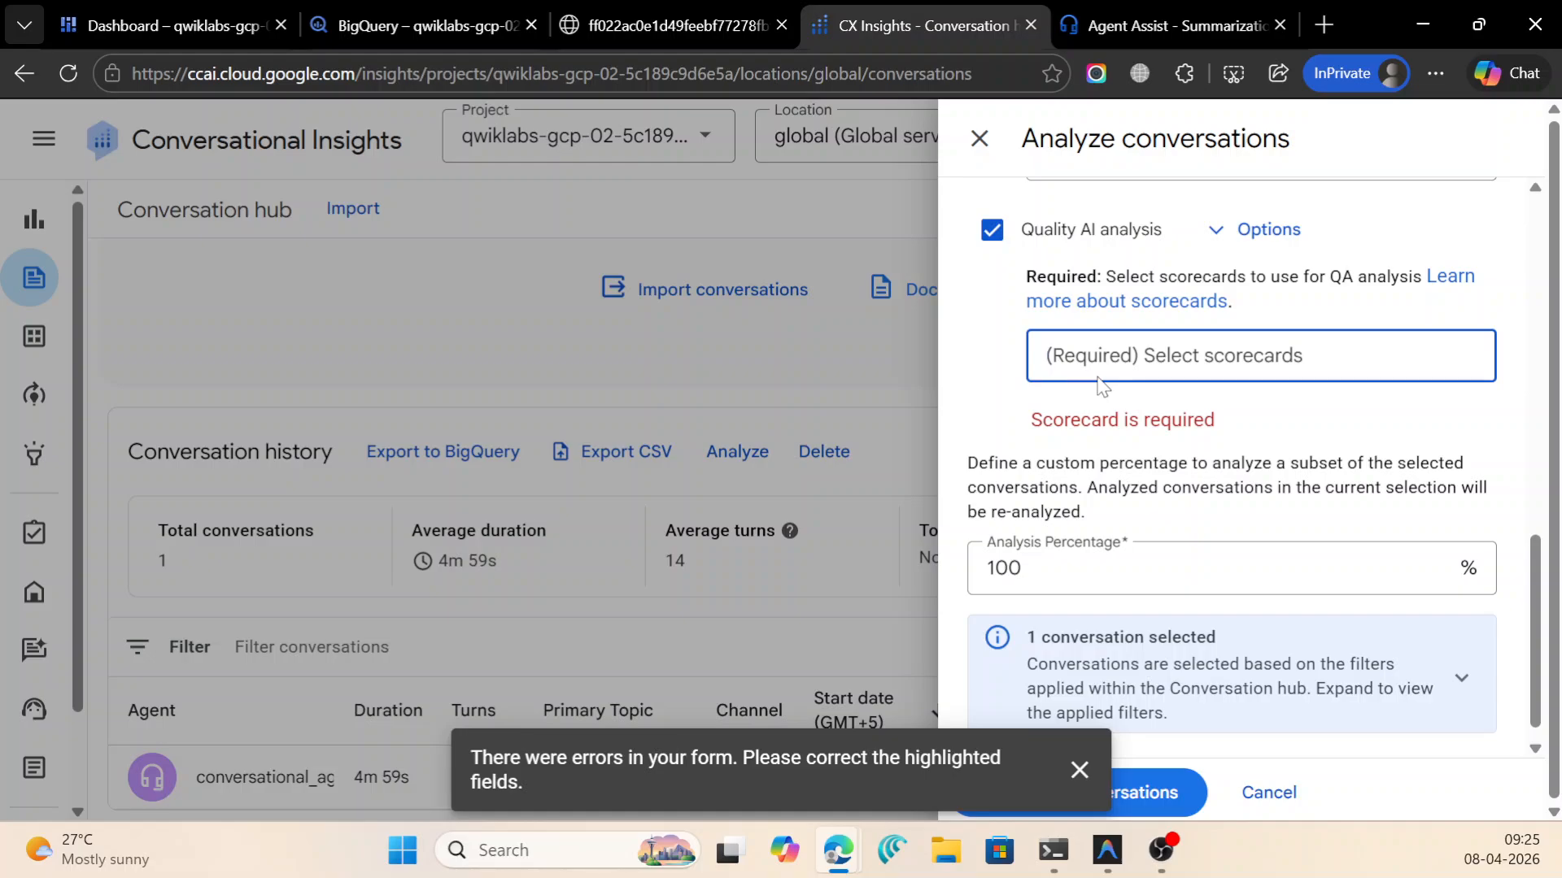
key("super+v")
scroll(1155, 504, "down", 5)
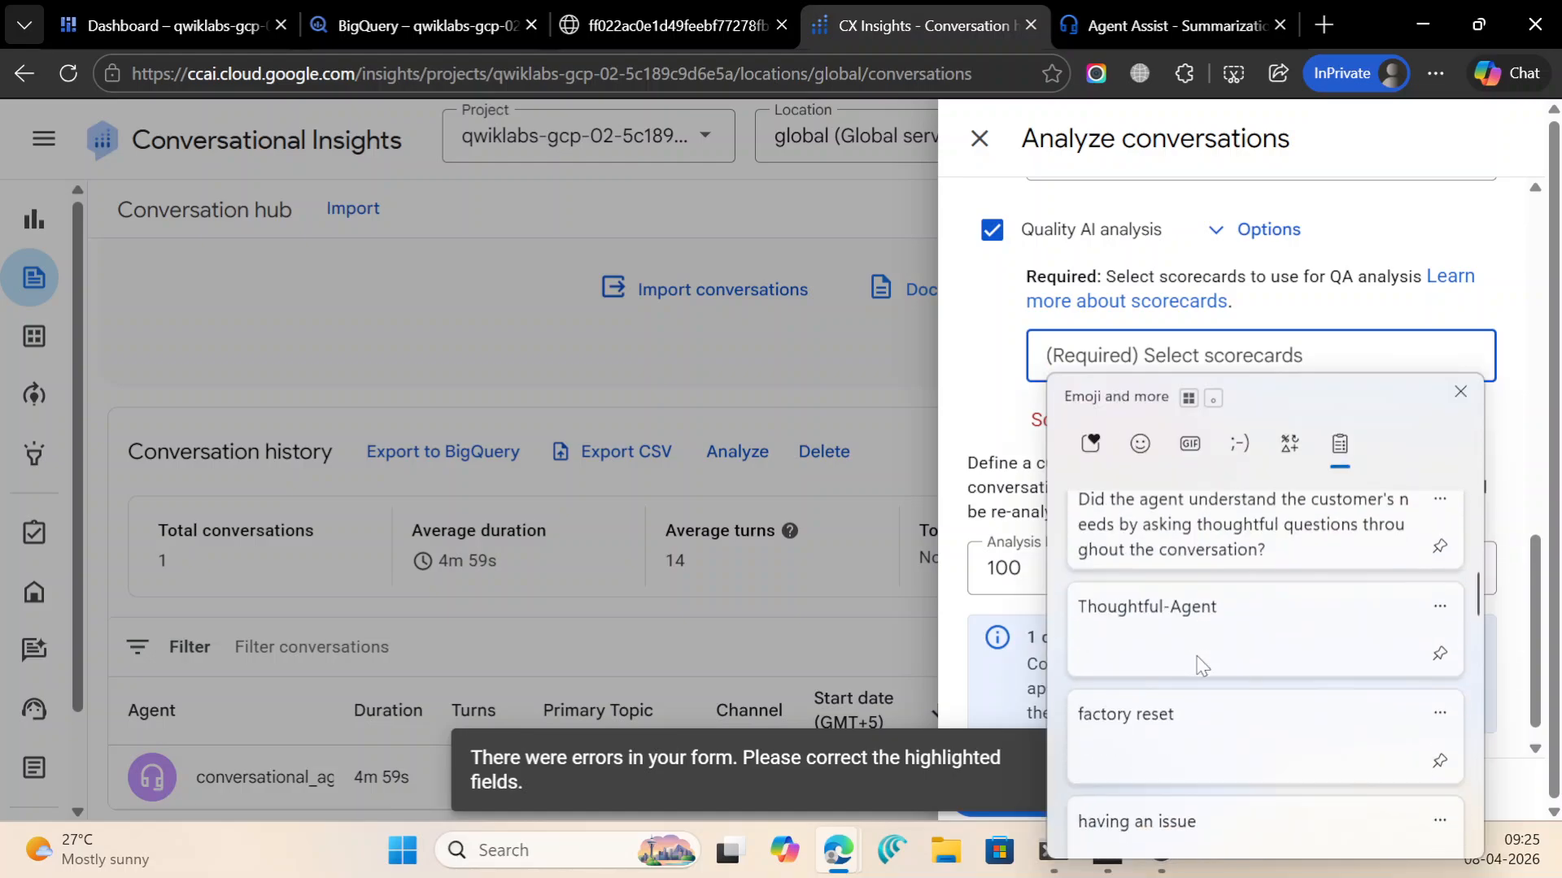
left_click(1195, 624)
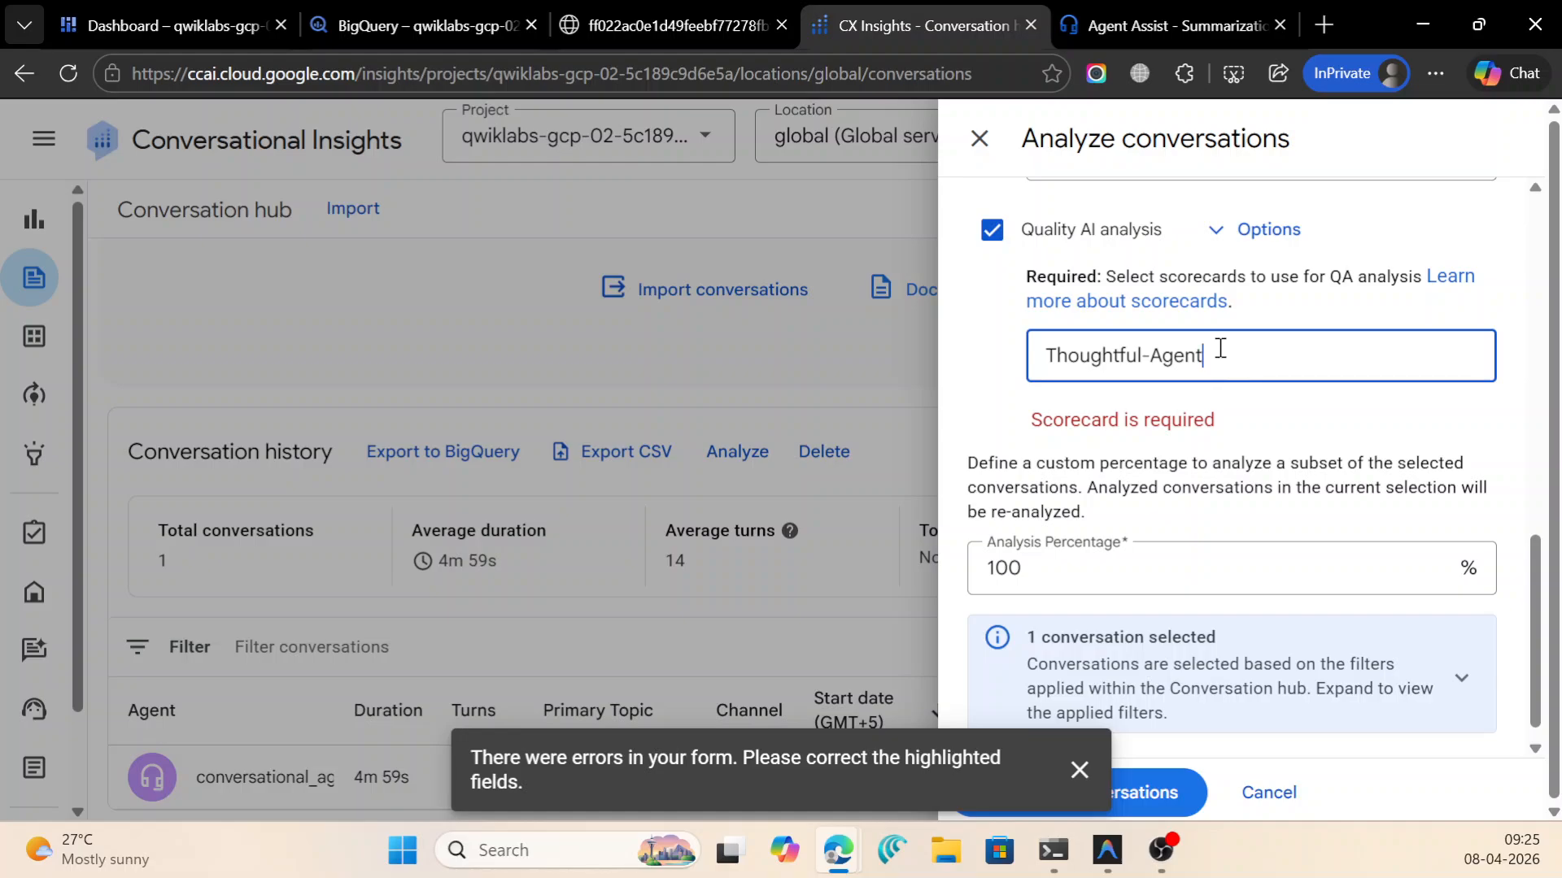
left_click(1155, 793)
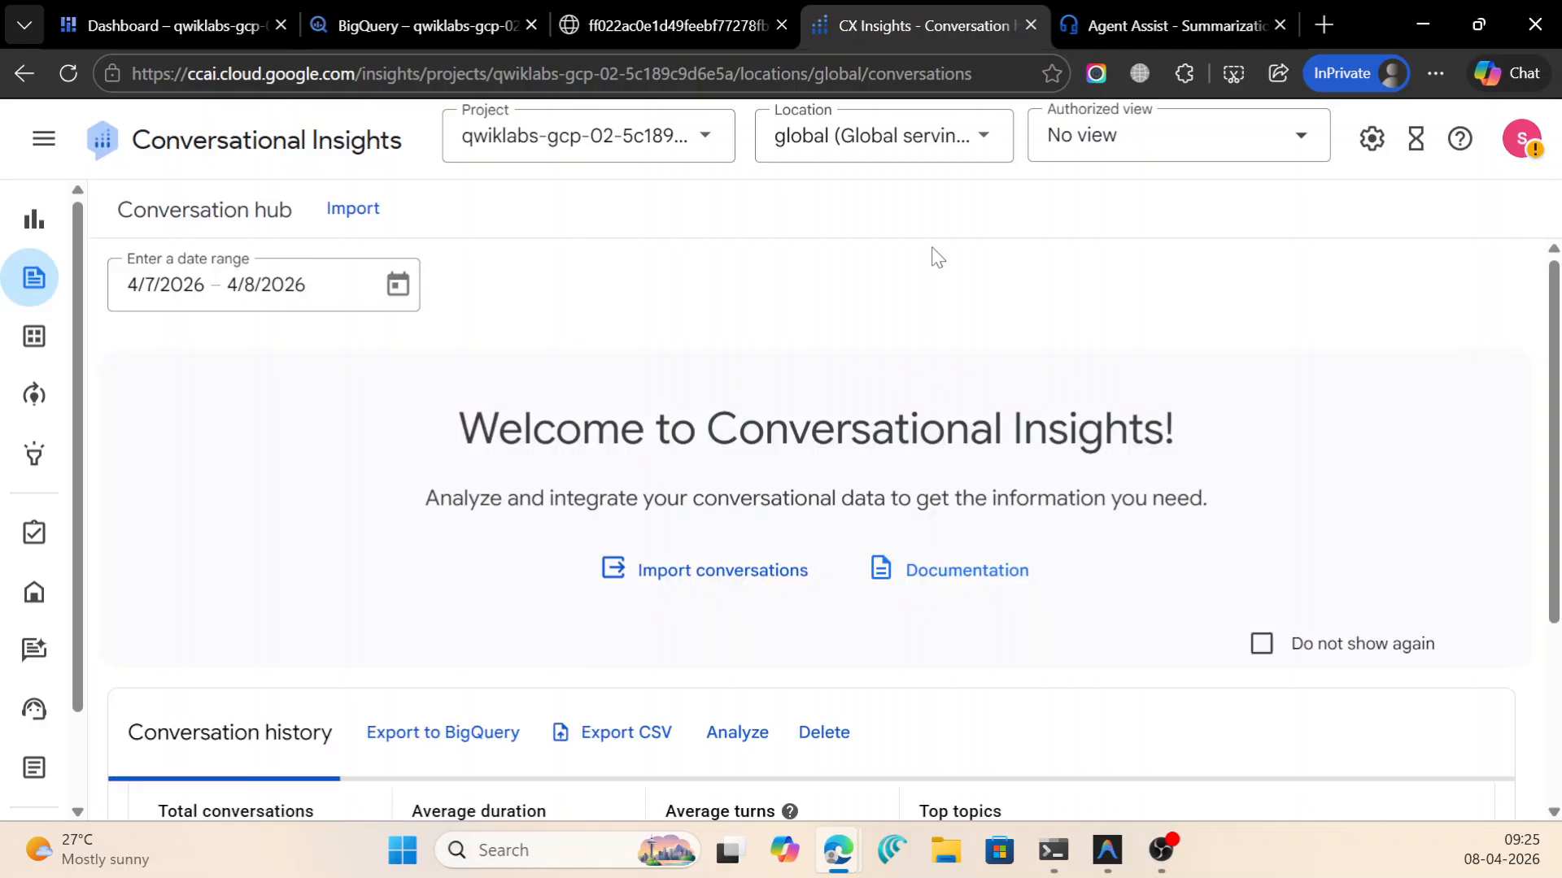
Export the conversation to BigQuery, into table_conversational_insights of dataset_conversational_insights, keeping the Google-managed key, latest schema and append mode.
left_click(461, 736)
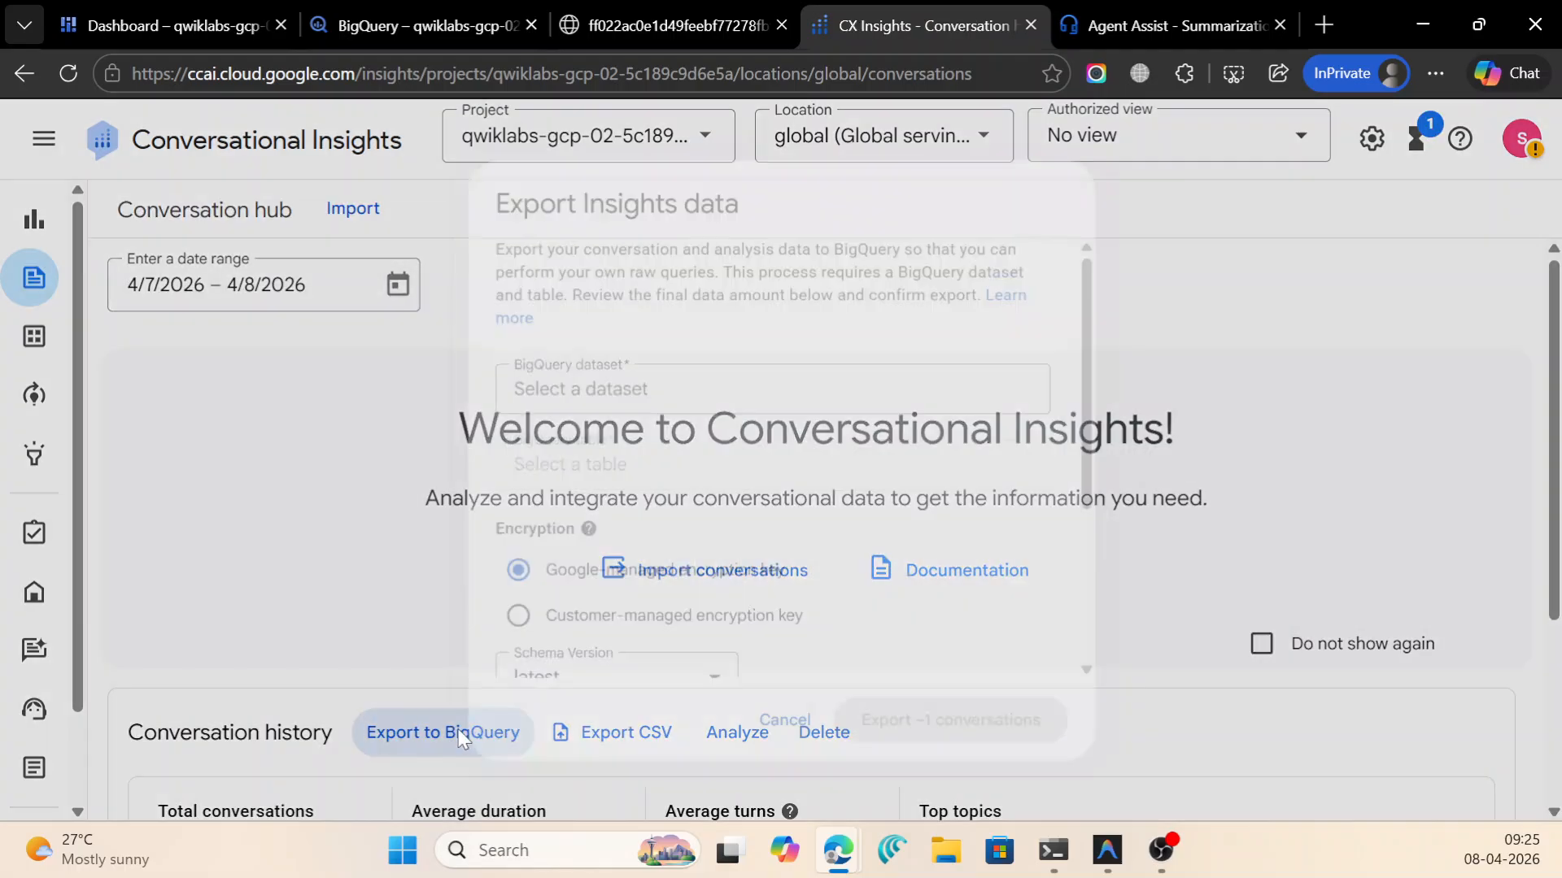
left_click(627, 385)
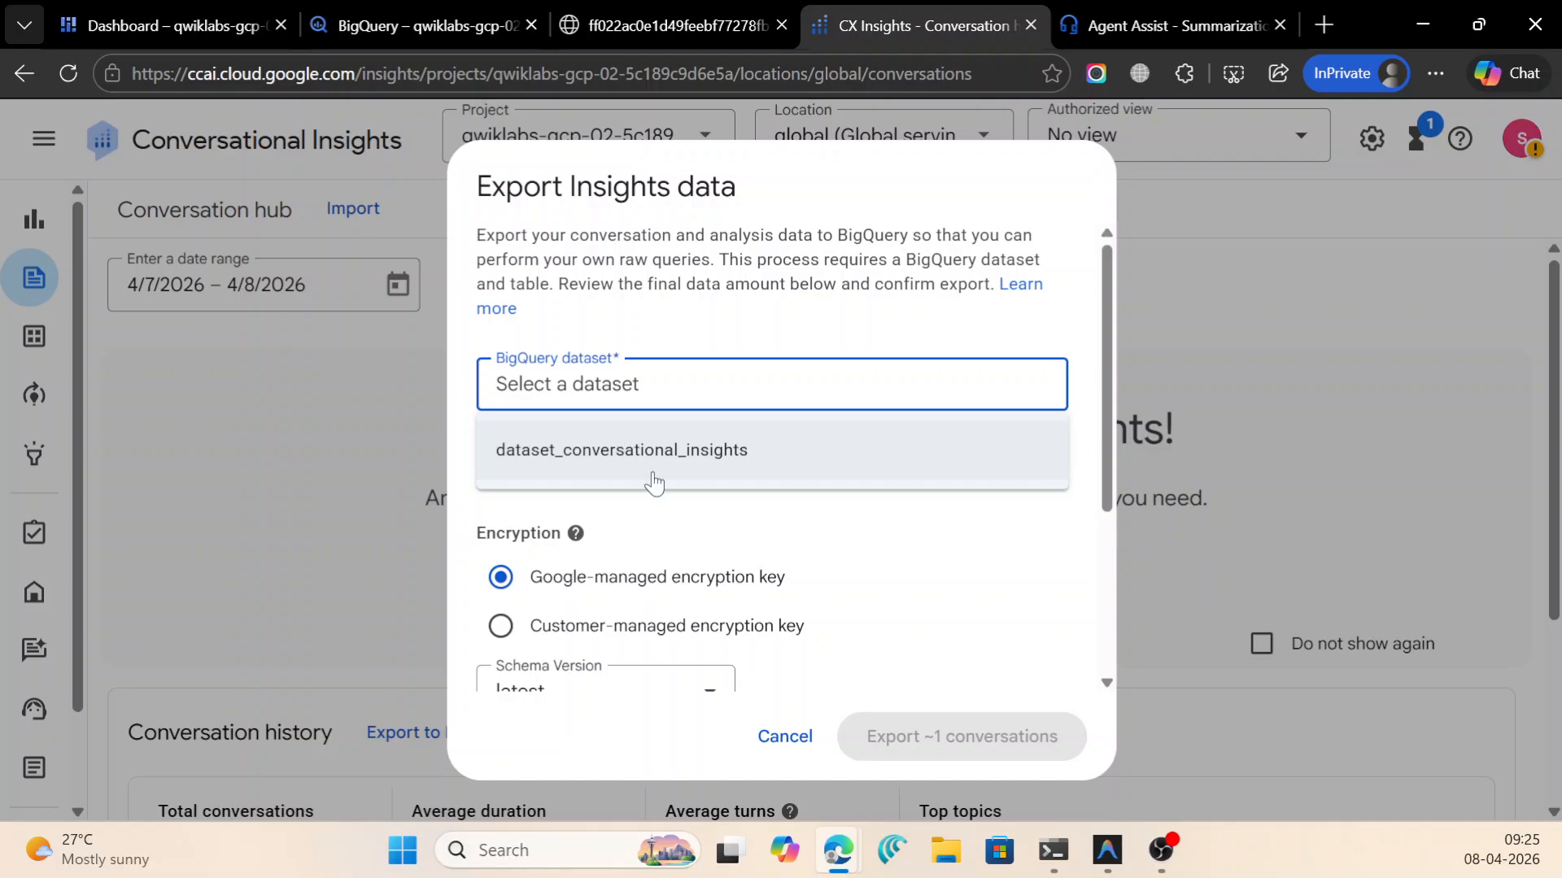
left_click(654, 483)
left_click(623, 481)
left_click(634, 547)
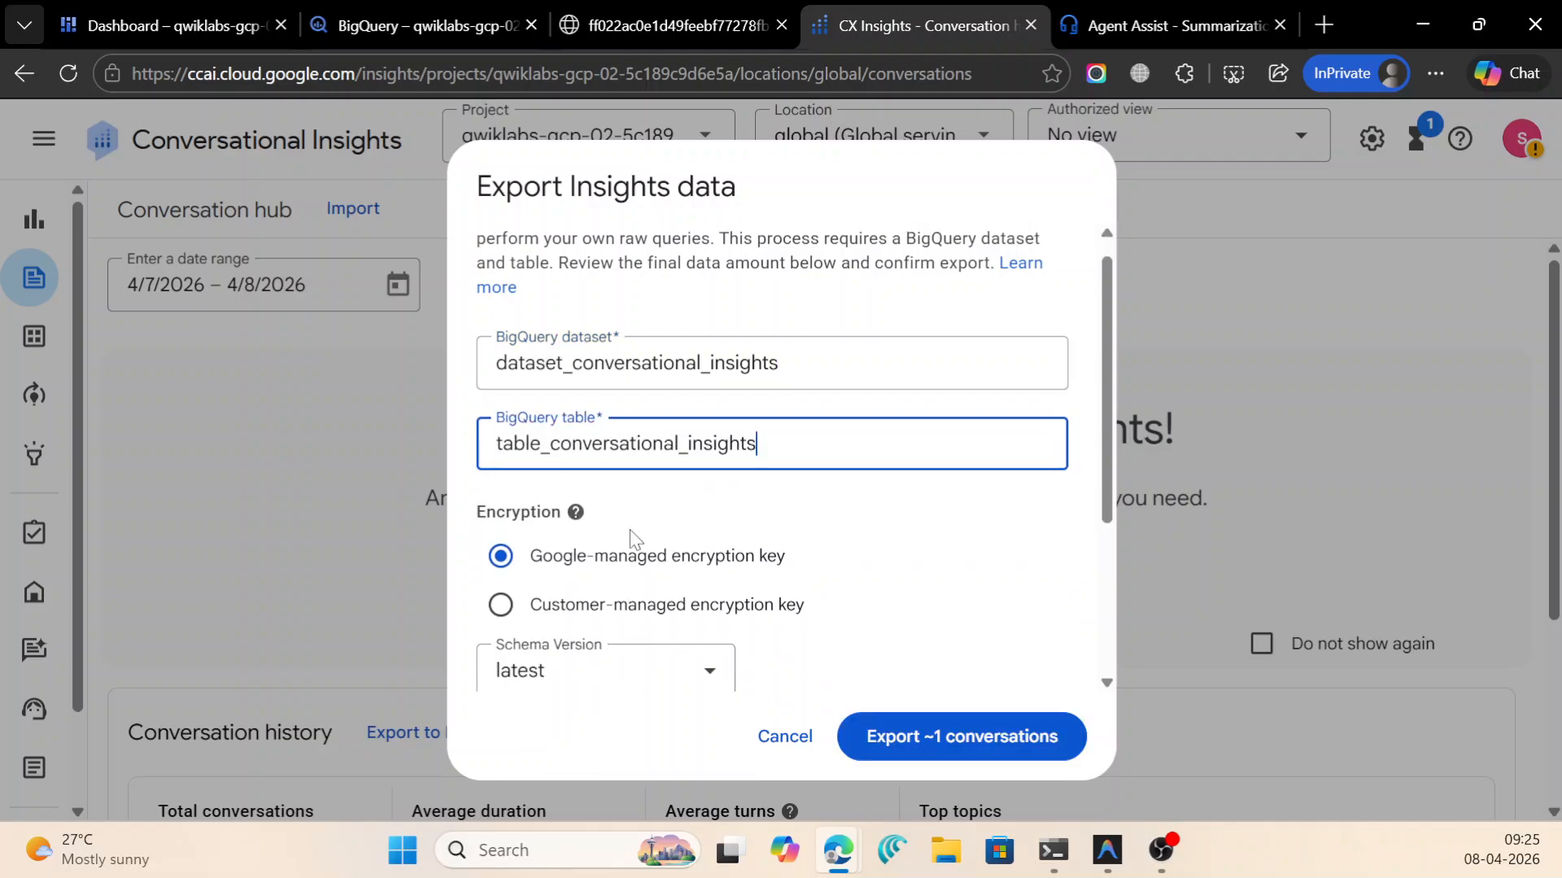
scroll(631, 545, "down", 3)
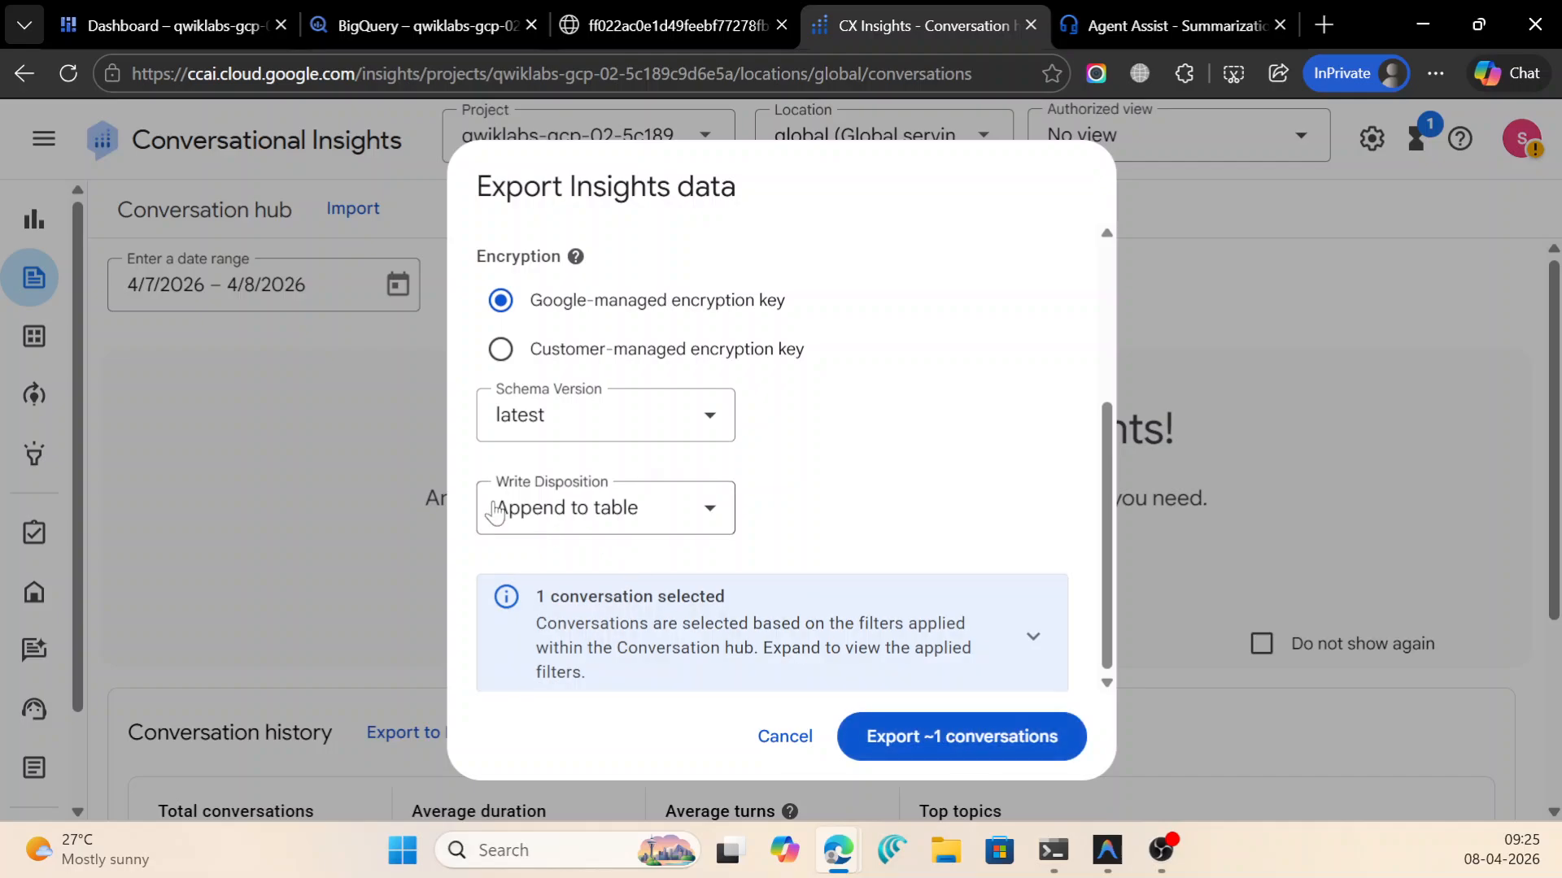
left_click(993, 742)
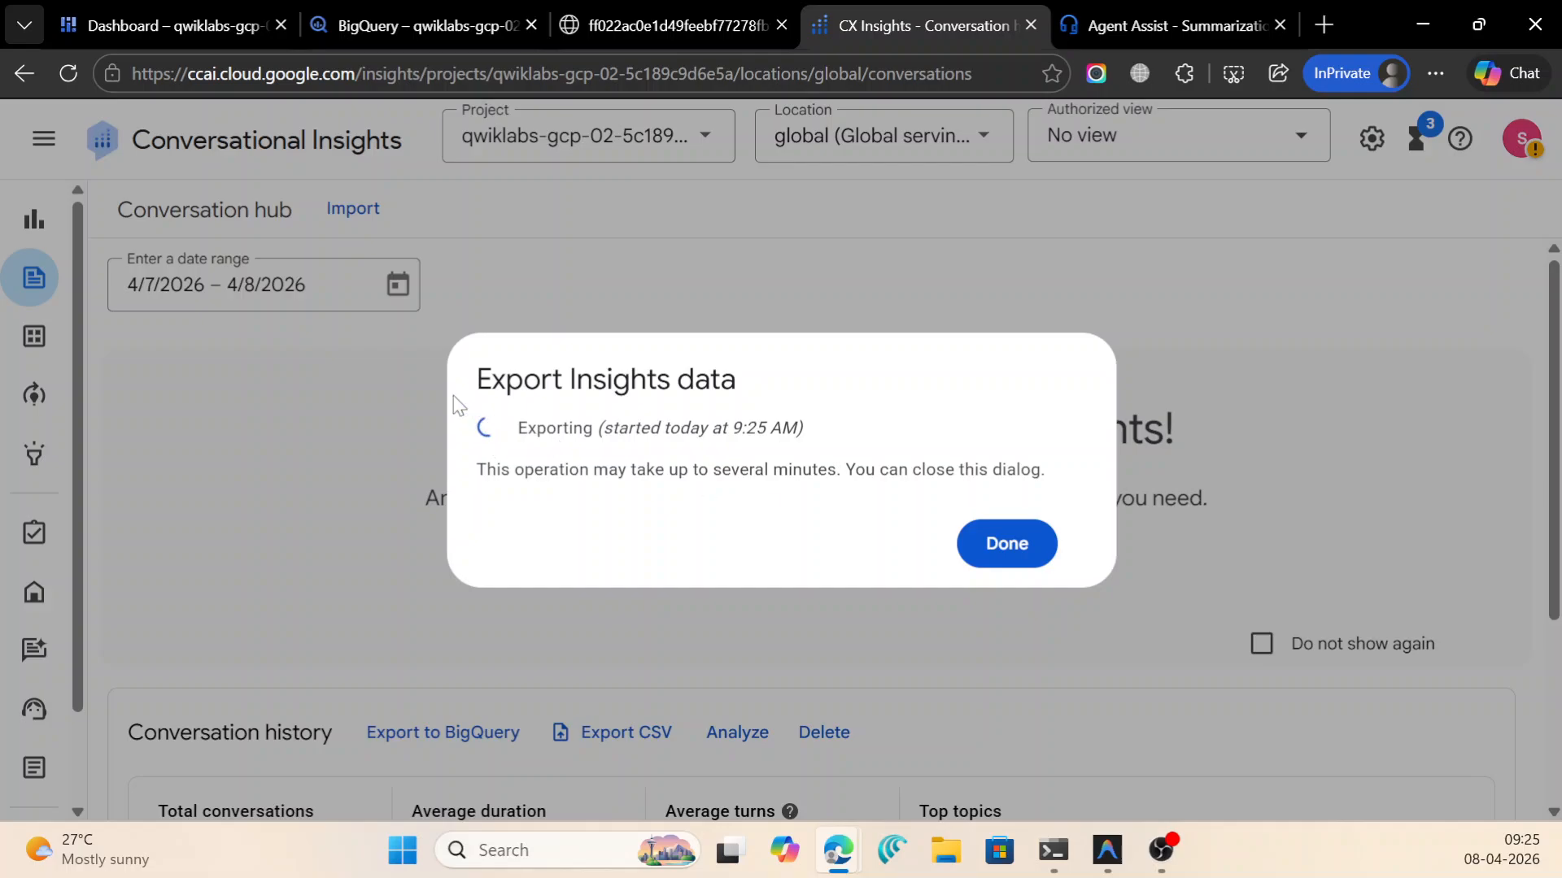
left_click(373, 394)
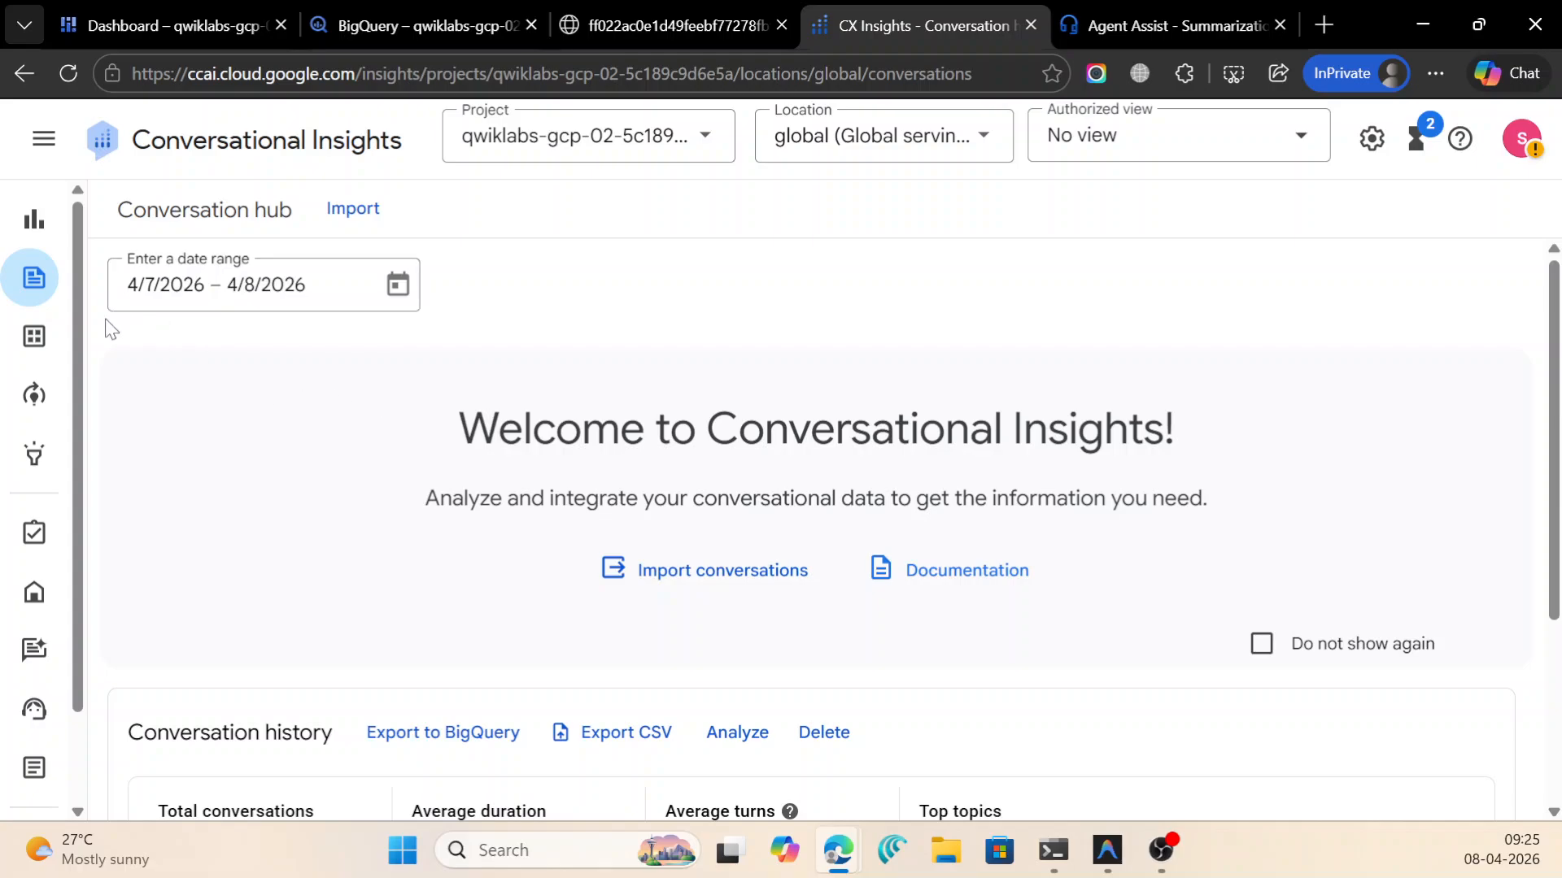
Begin a new analysis from the Conversation hub's history and include custom highlights using Issue-Highlight.
mouse_move(135, 304)
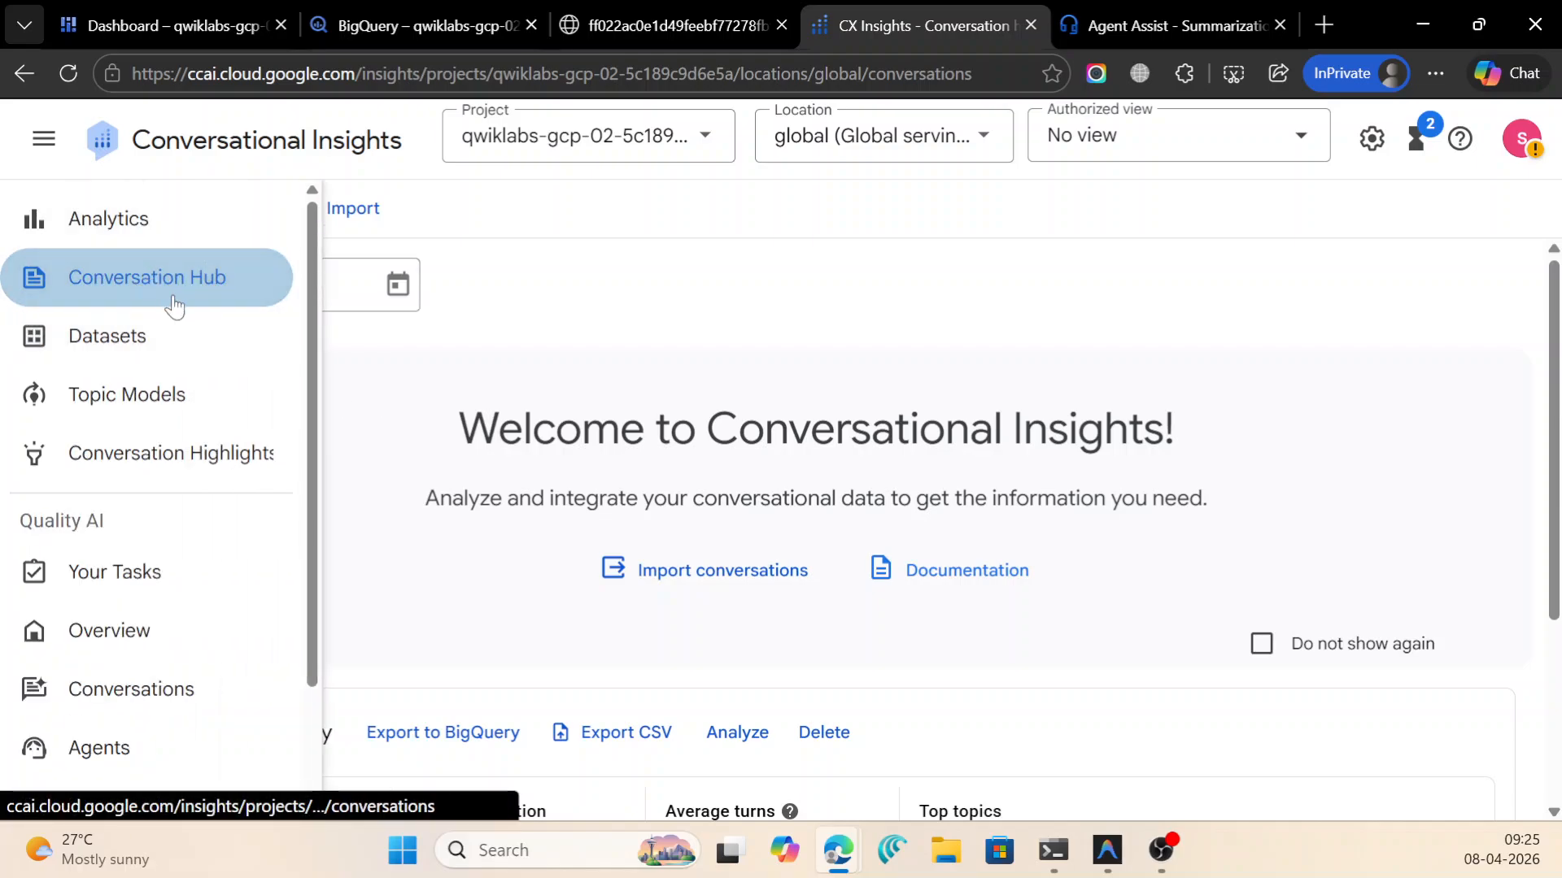
left_click(149, 349)
left_click(174, 284)
left_click(755, 734)
left_click(988, 363)
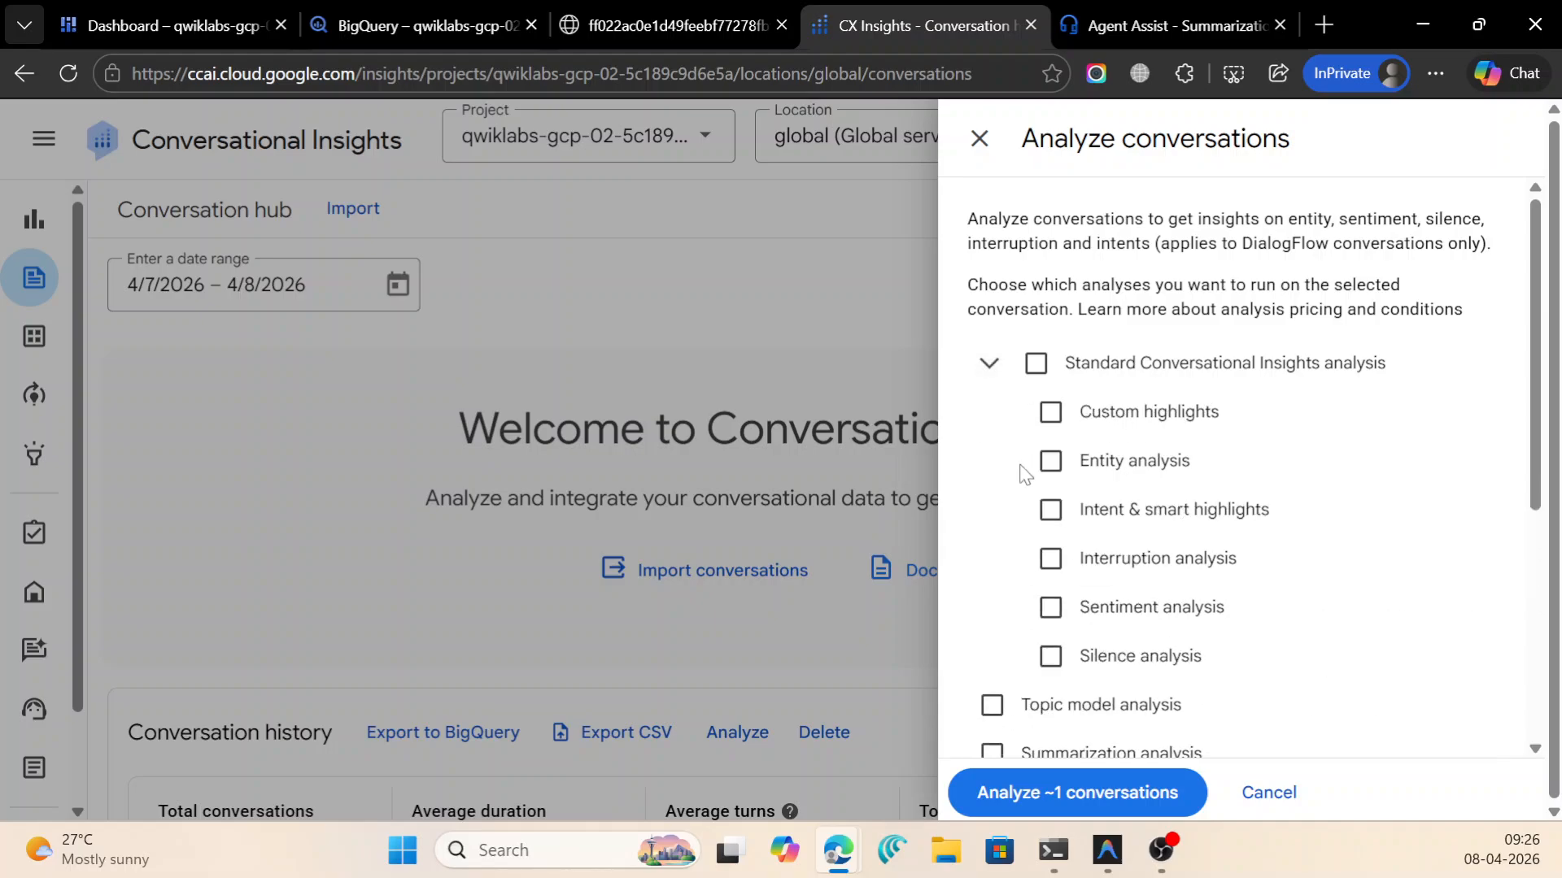
left_click(1050, 411)
left_click(1247, 537)
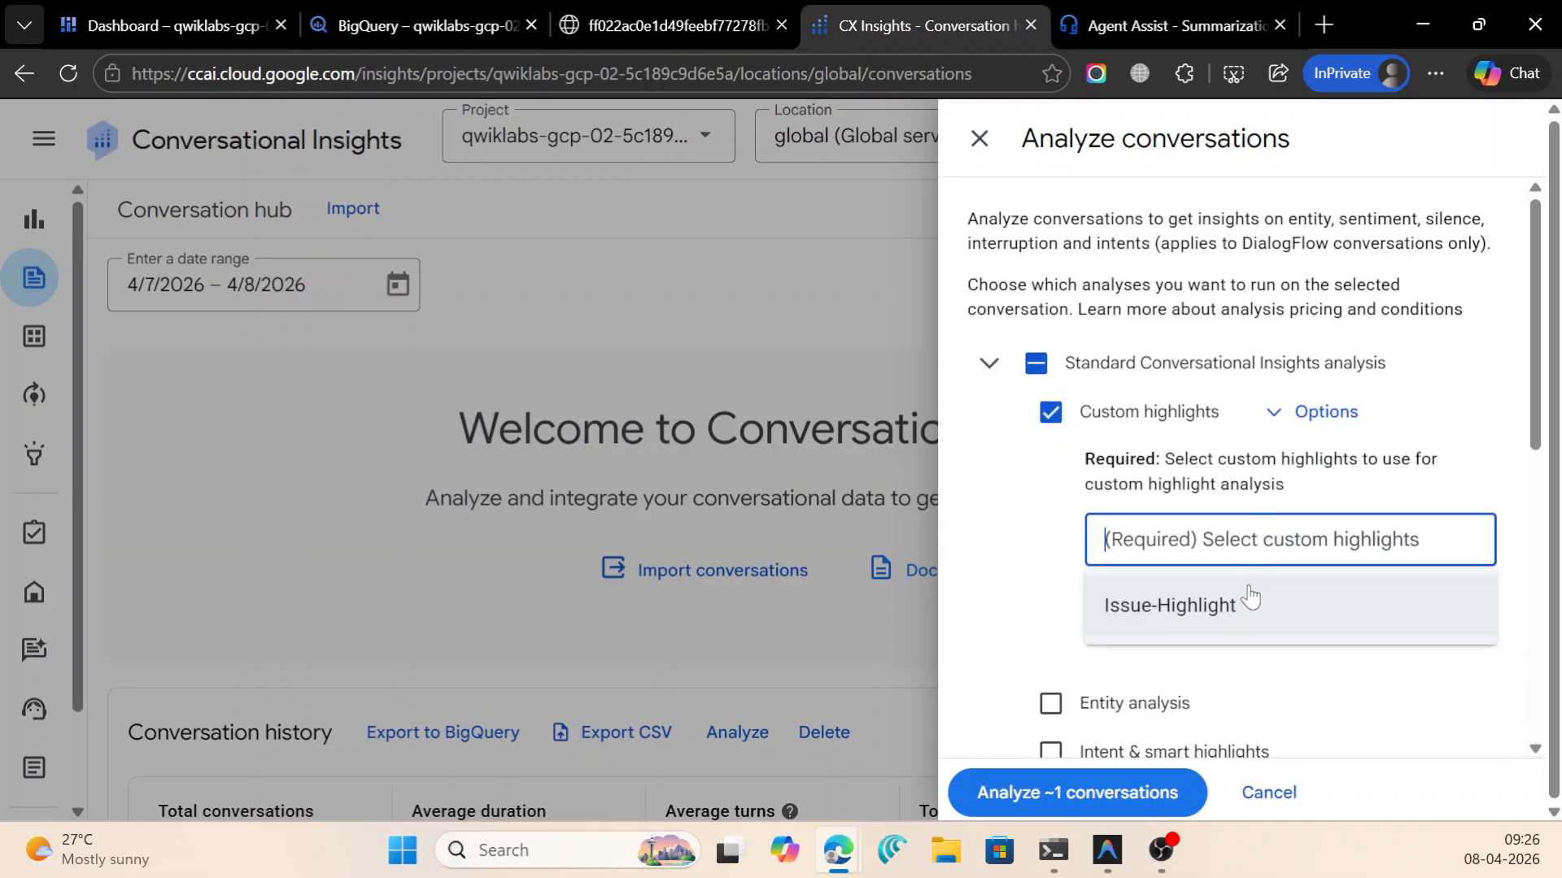
left_click(1247, 602)
Add Summarization analysis to the new analysis, using Full-Summary-Generator as the generator.
scroll(1097, 560, "down", 5)
left_click(991, 428)
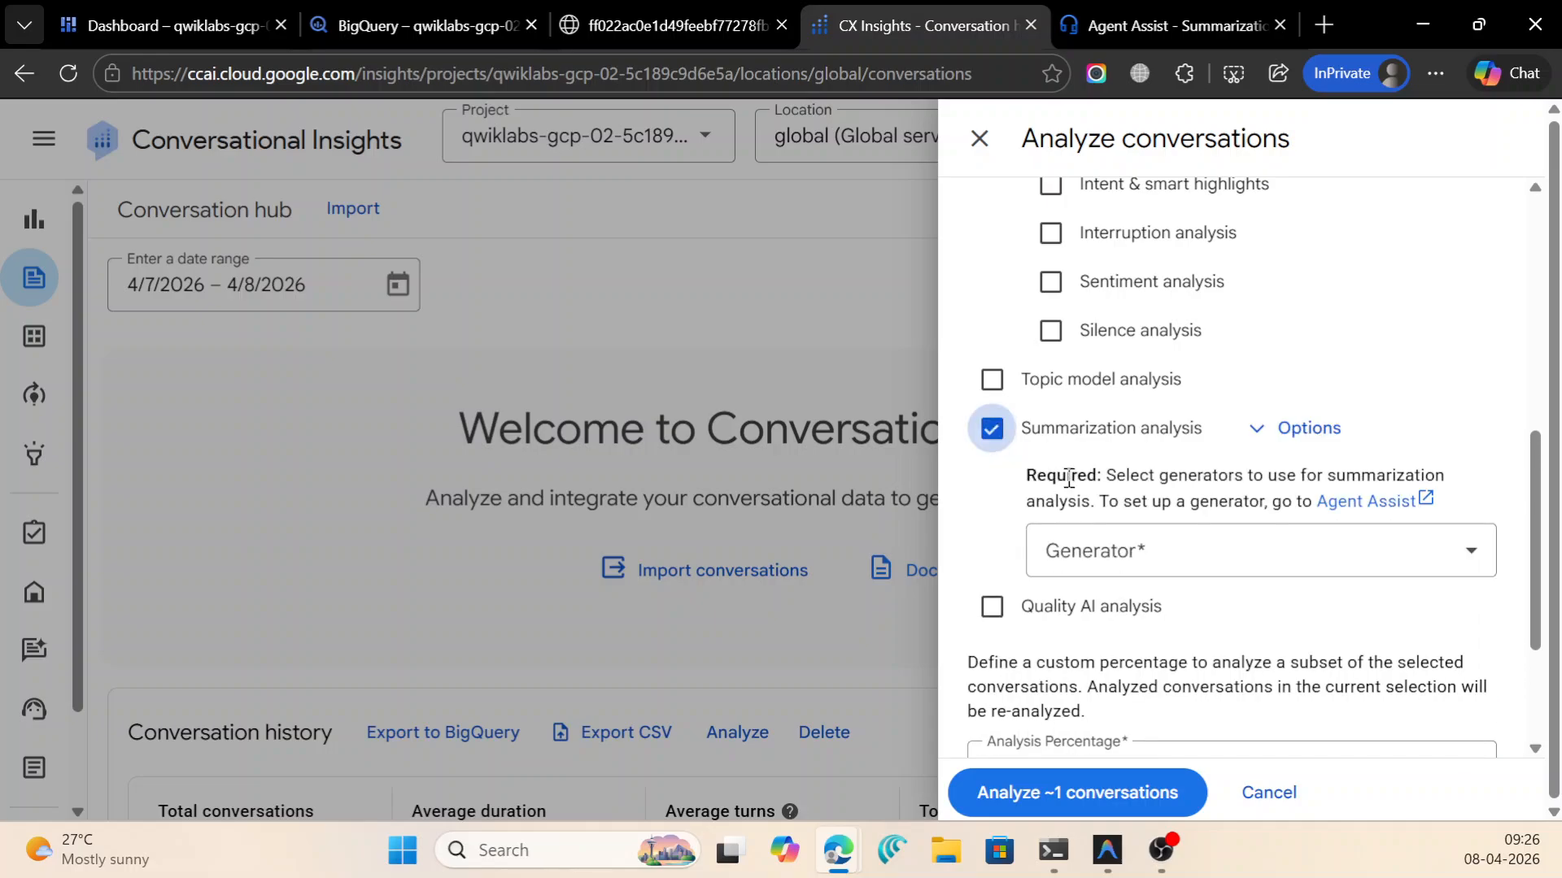
left_click(1168, 551)
left_click(1142, 632)
scroll(1143, 632, "down", 3)
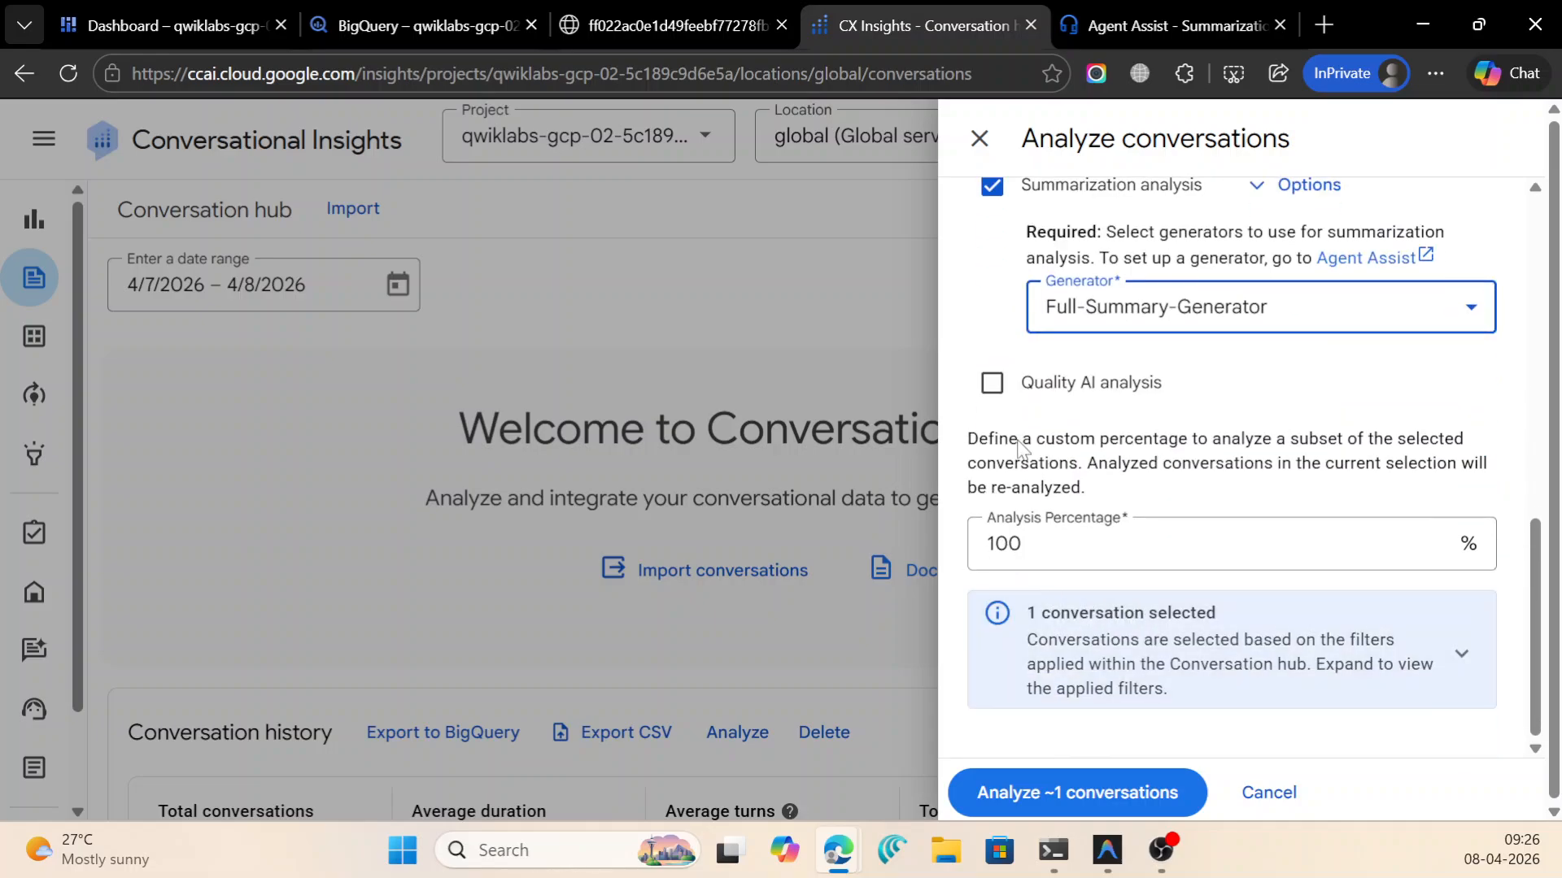
left_click(991, 383)
left_click(1100, 496)
left_click(1254, 384)
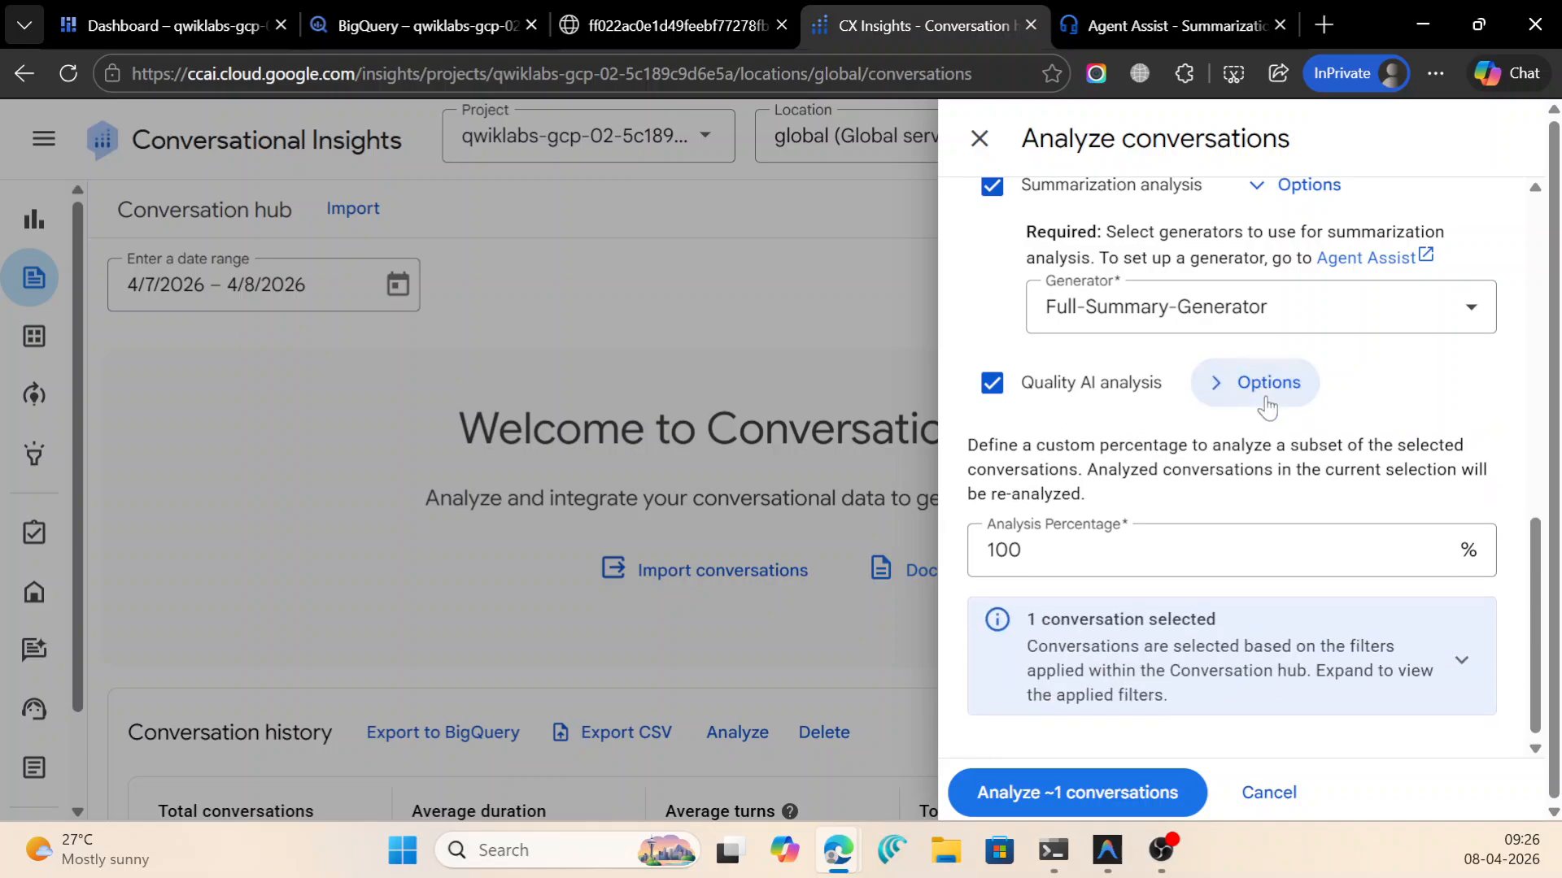
left_click(1224, 387)
left_click(1128, 503)
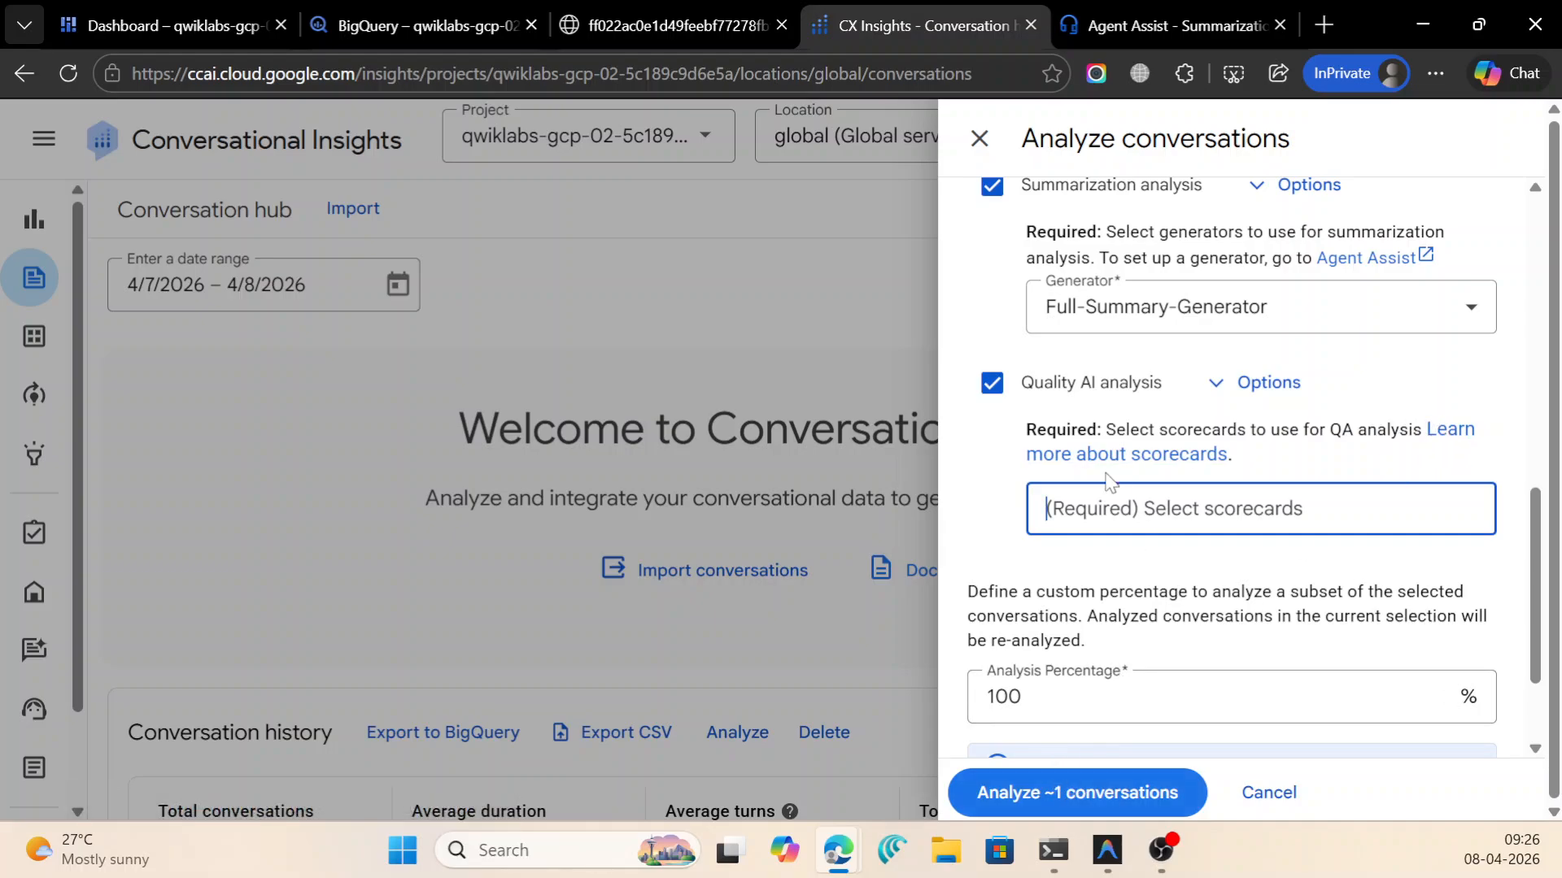
left_click(991, 383)
Start analyzing the conversation without Quality AI analysis and check its entry in the conversation history.
left_click(1106, 791)
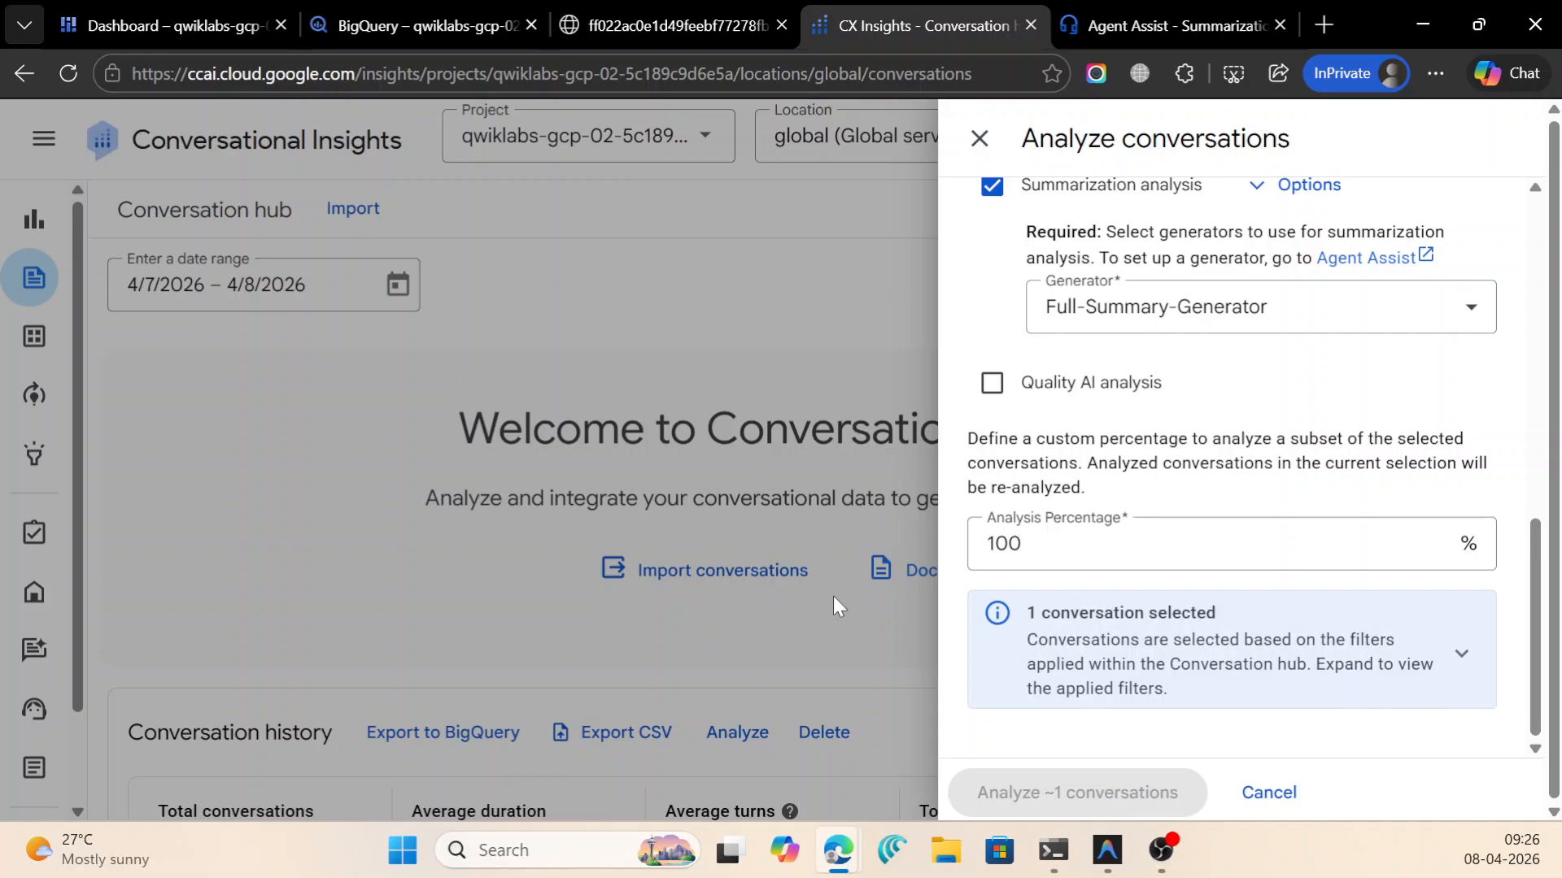
scroll(553, 529, "down", 4)
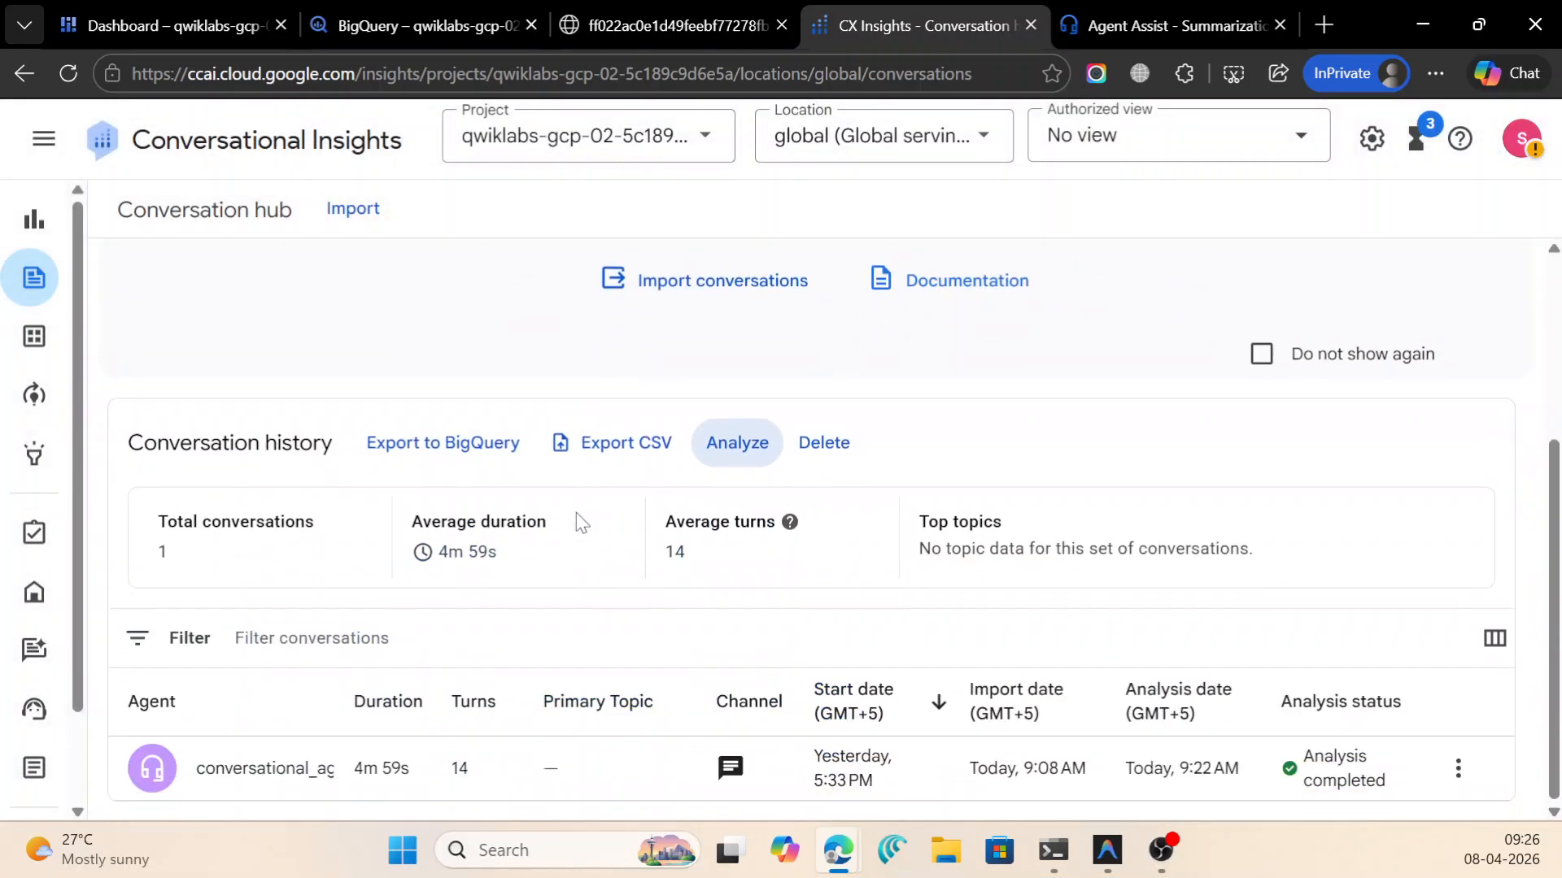
Return to the lab instructions and check the progress of the Export Conversations to BigQuery objective.
left_click(1413, 18)
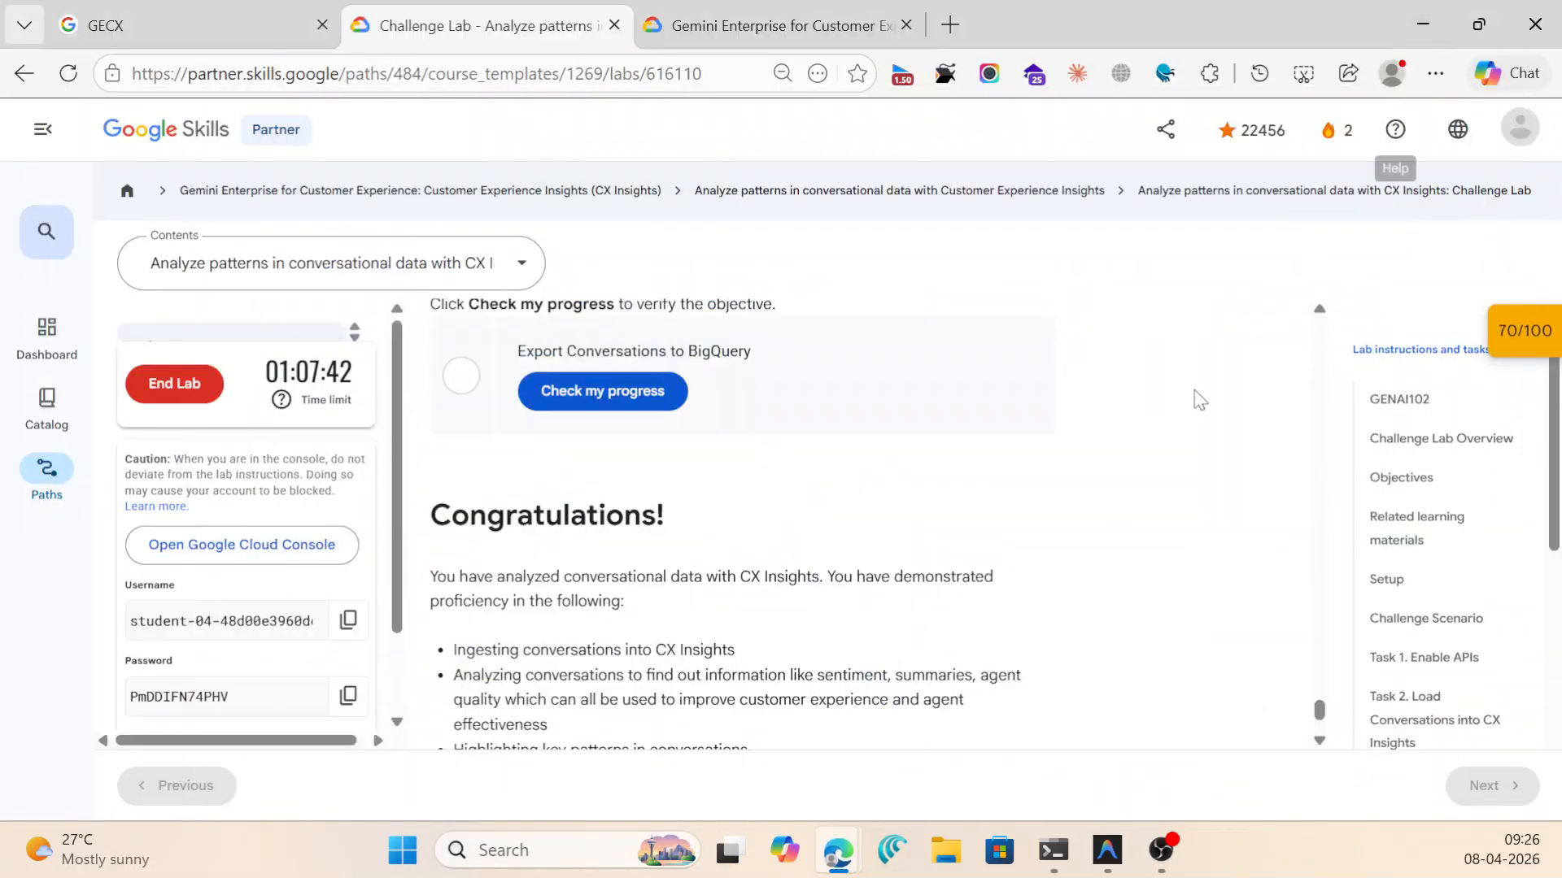
left_click(545, 391)
scroll(830, 475, "up", 1)
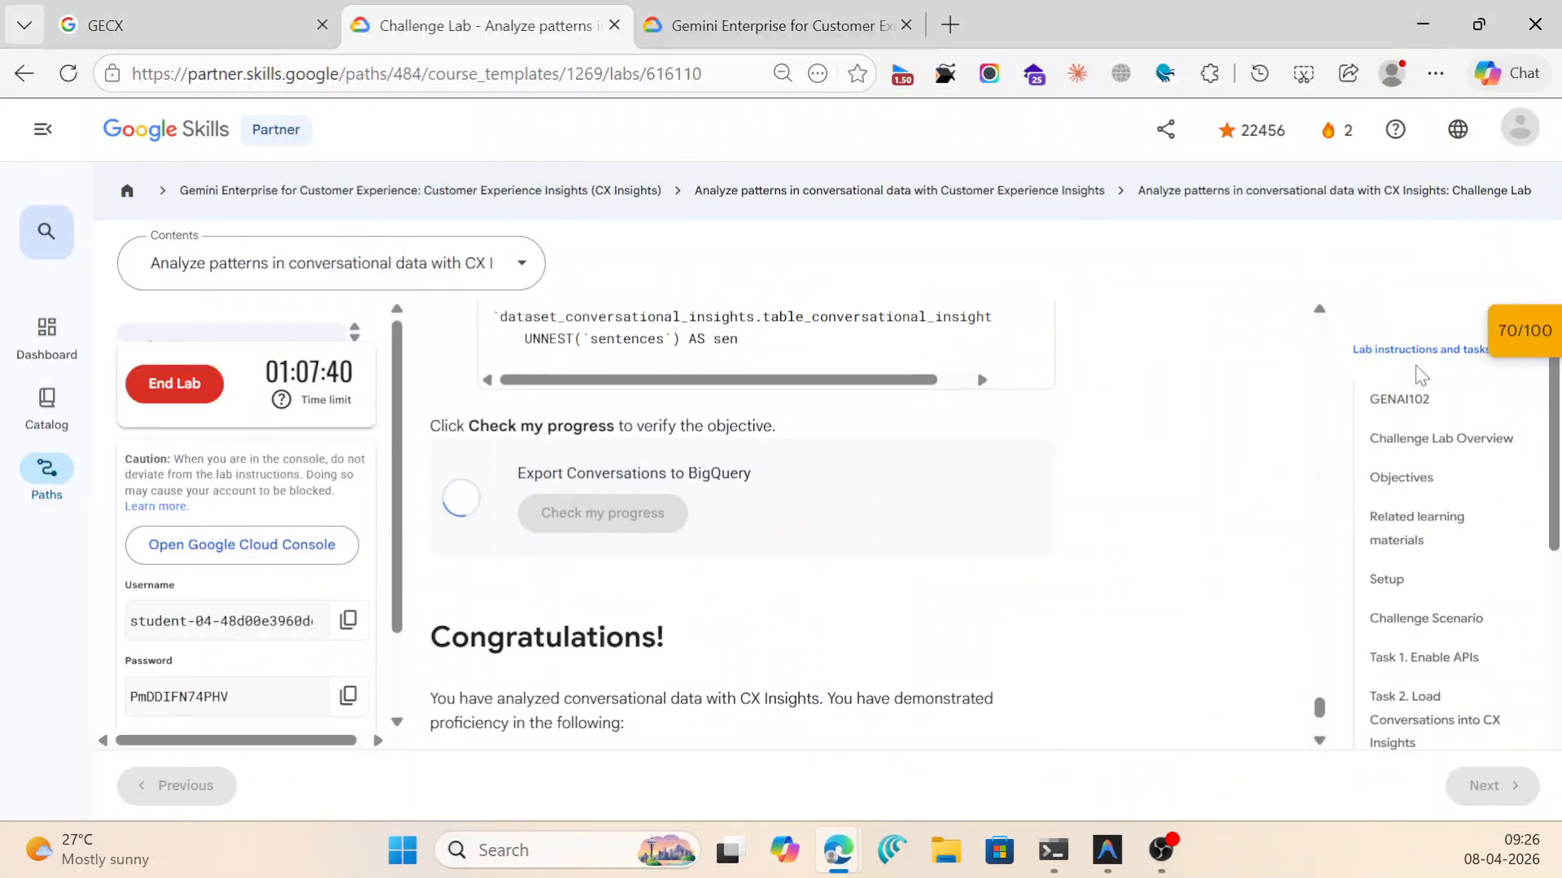
left_click_drag(1488, 341, 1479, 358)
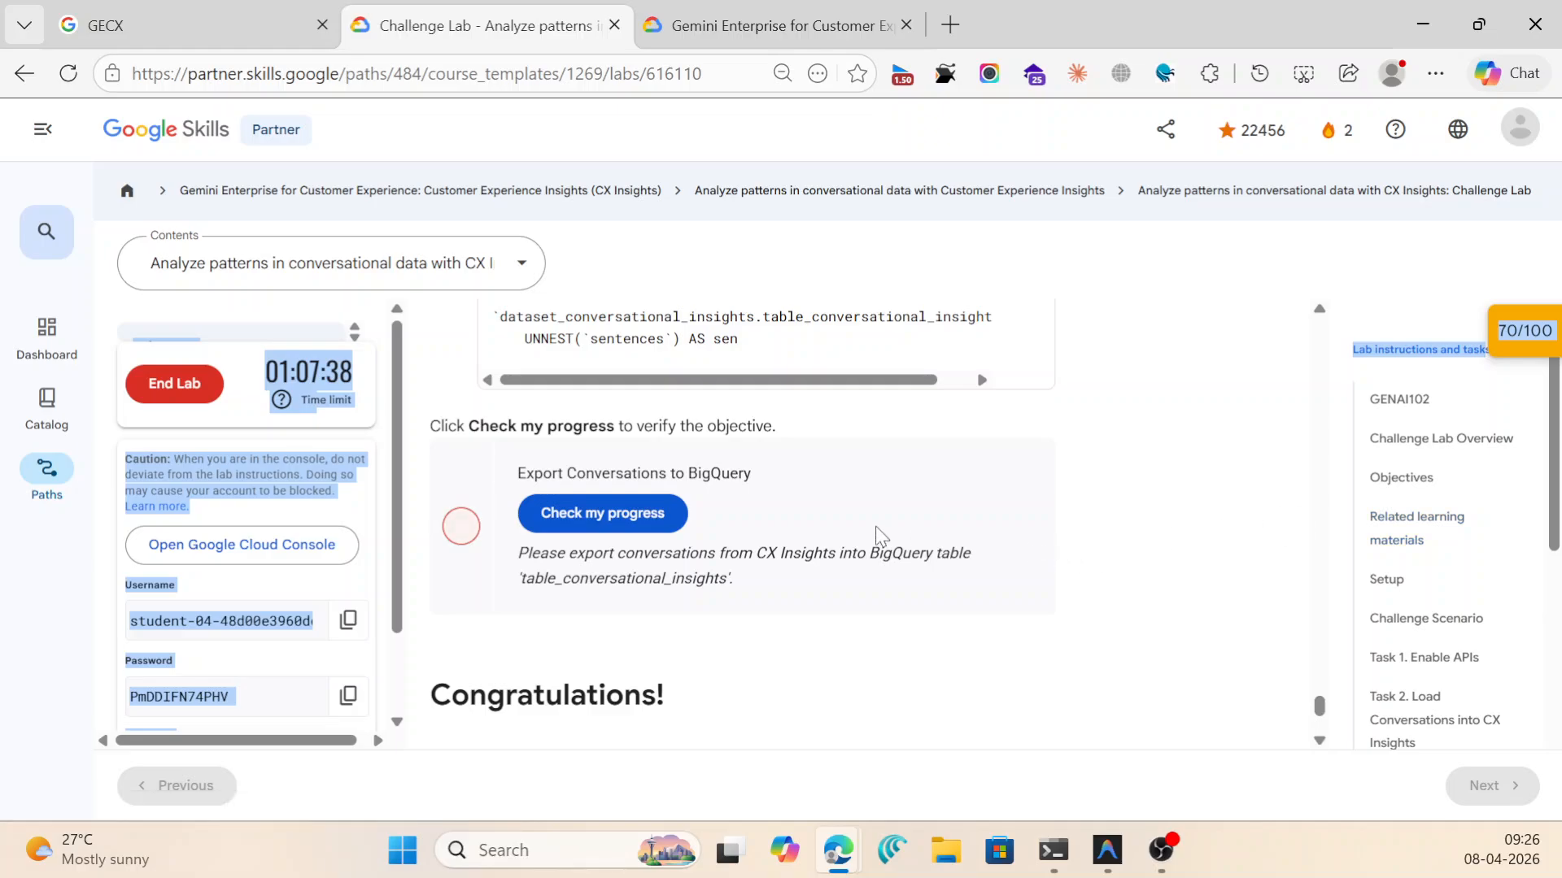
scroll(756, 514, "up", 2)
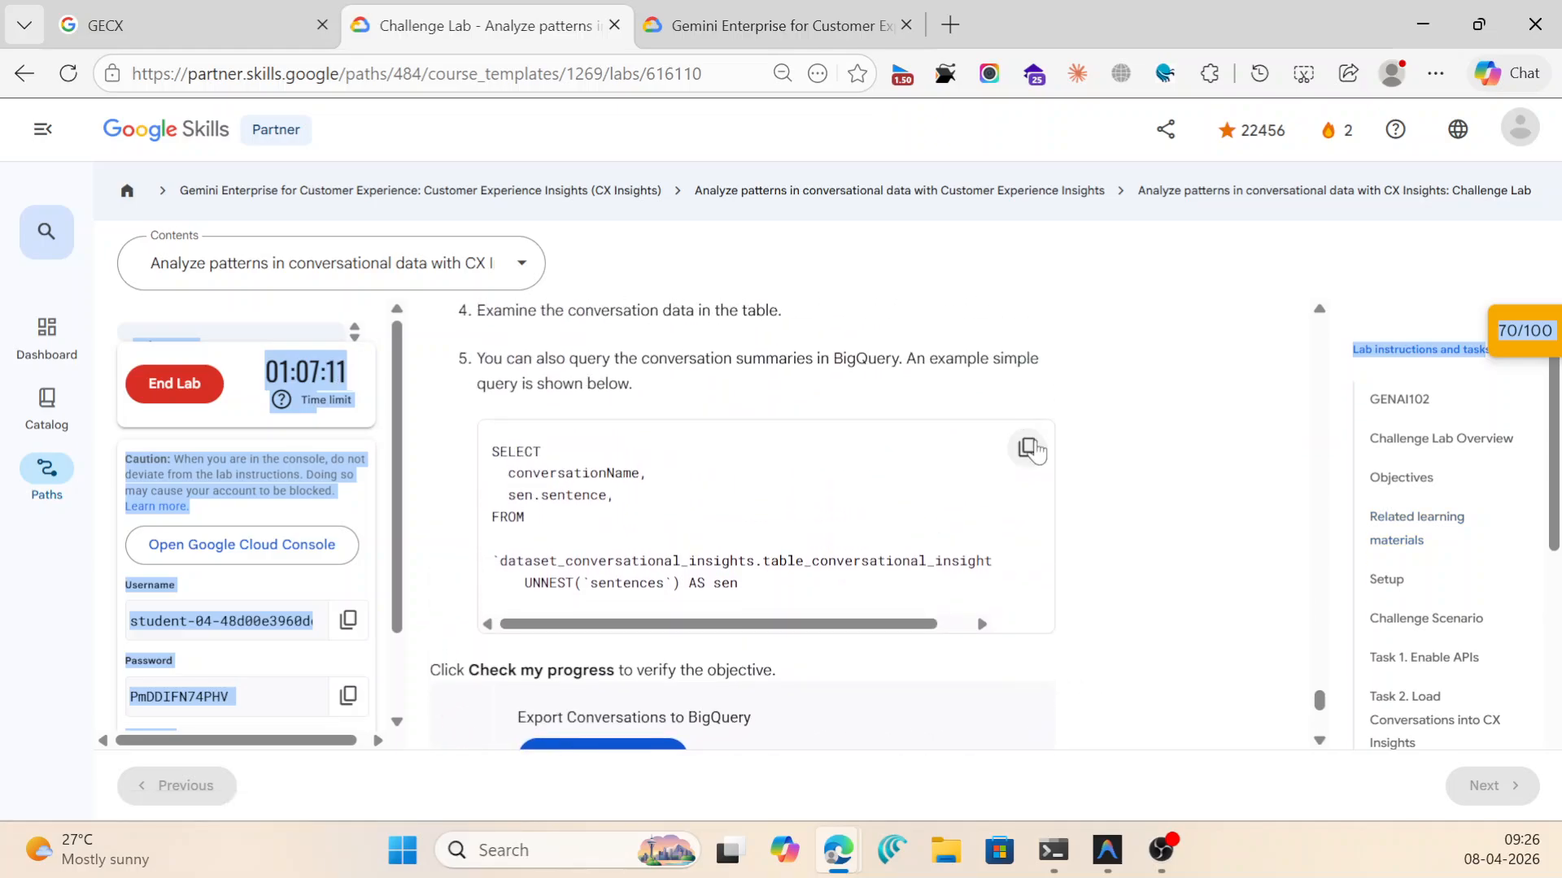
Copy the example conversation query from the lab instructions and run it in BigQuery's untitled query.
left_click(1026, 447)
mouse_move(838, 854)
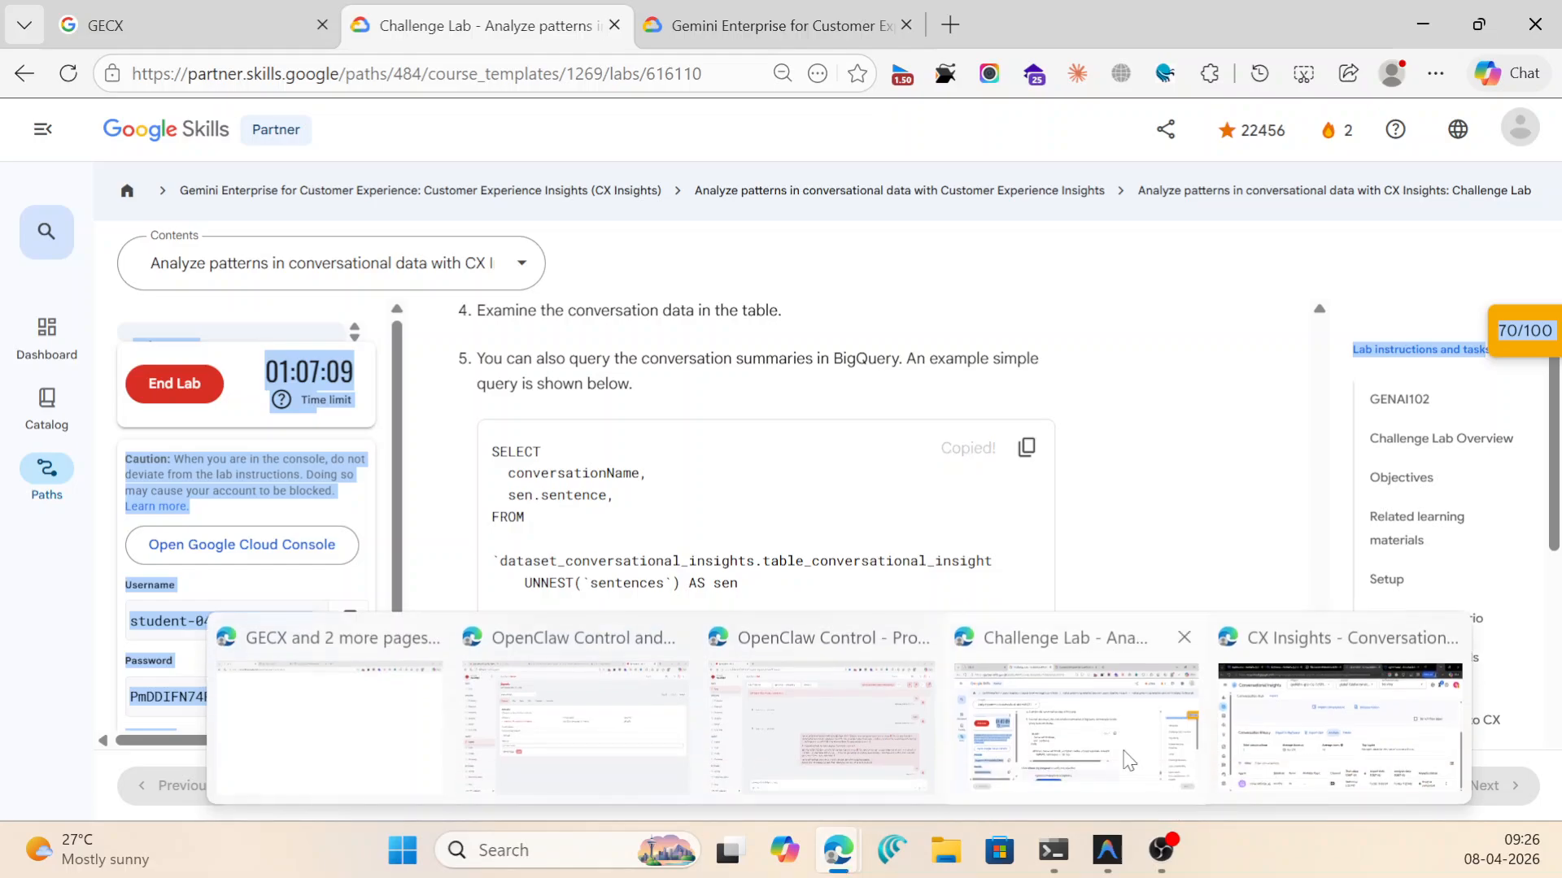
left_click(1257, 734)
left_click(423, 25)
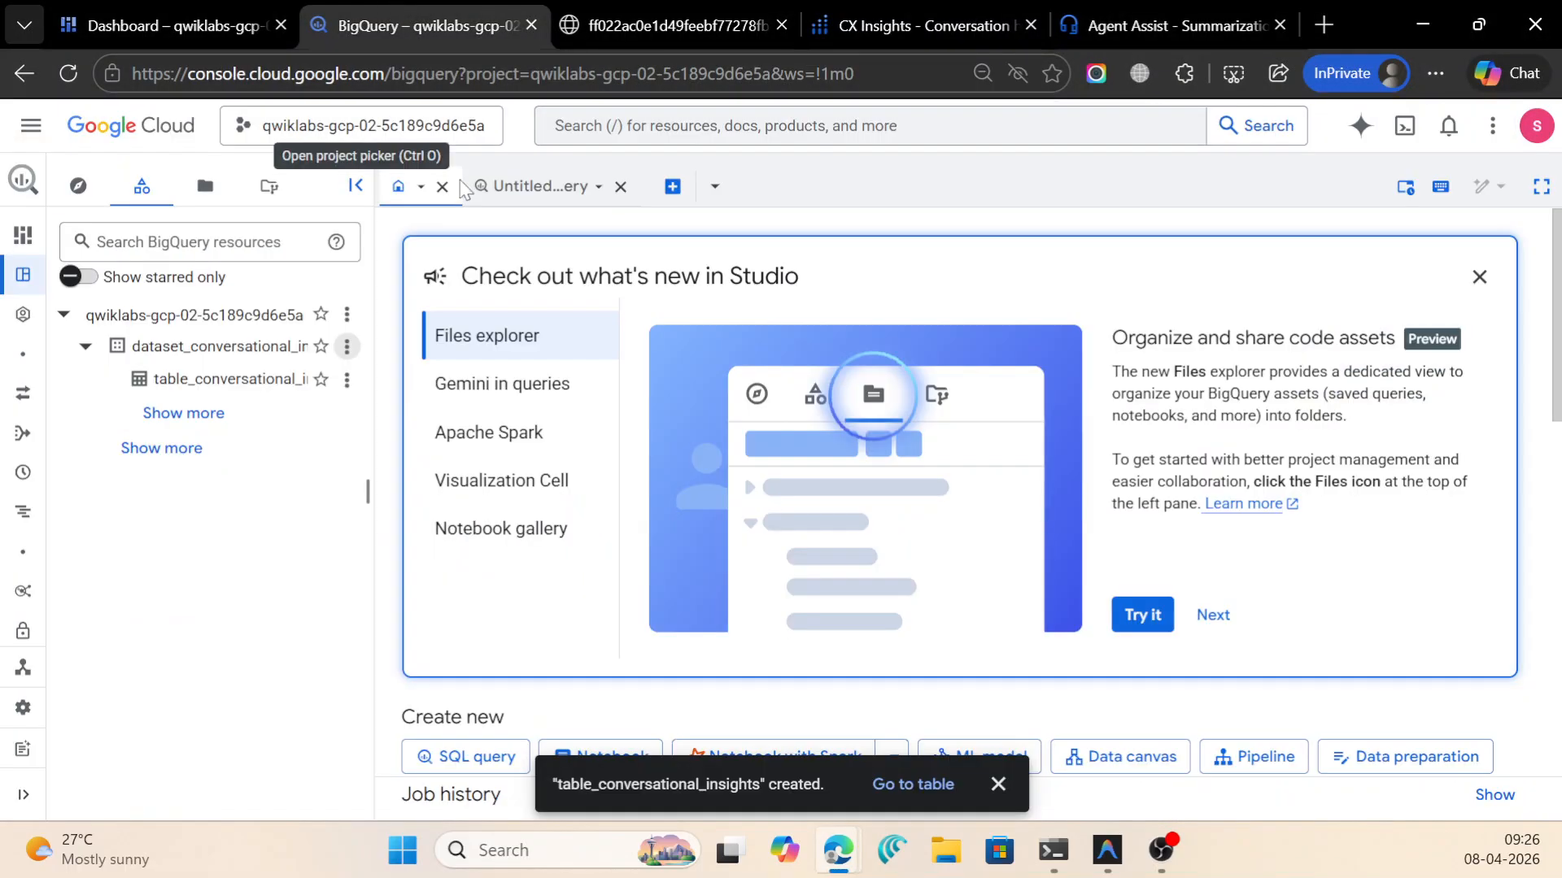
left_click(553, 181)
key("ctrl+v")
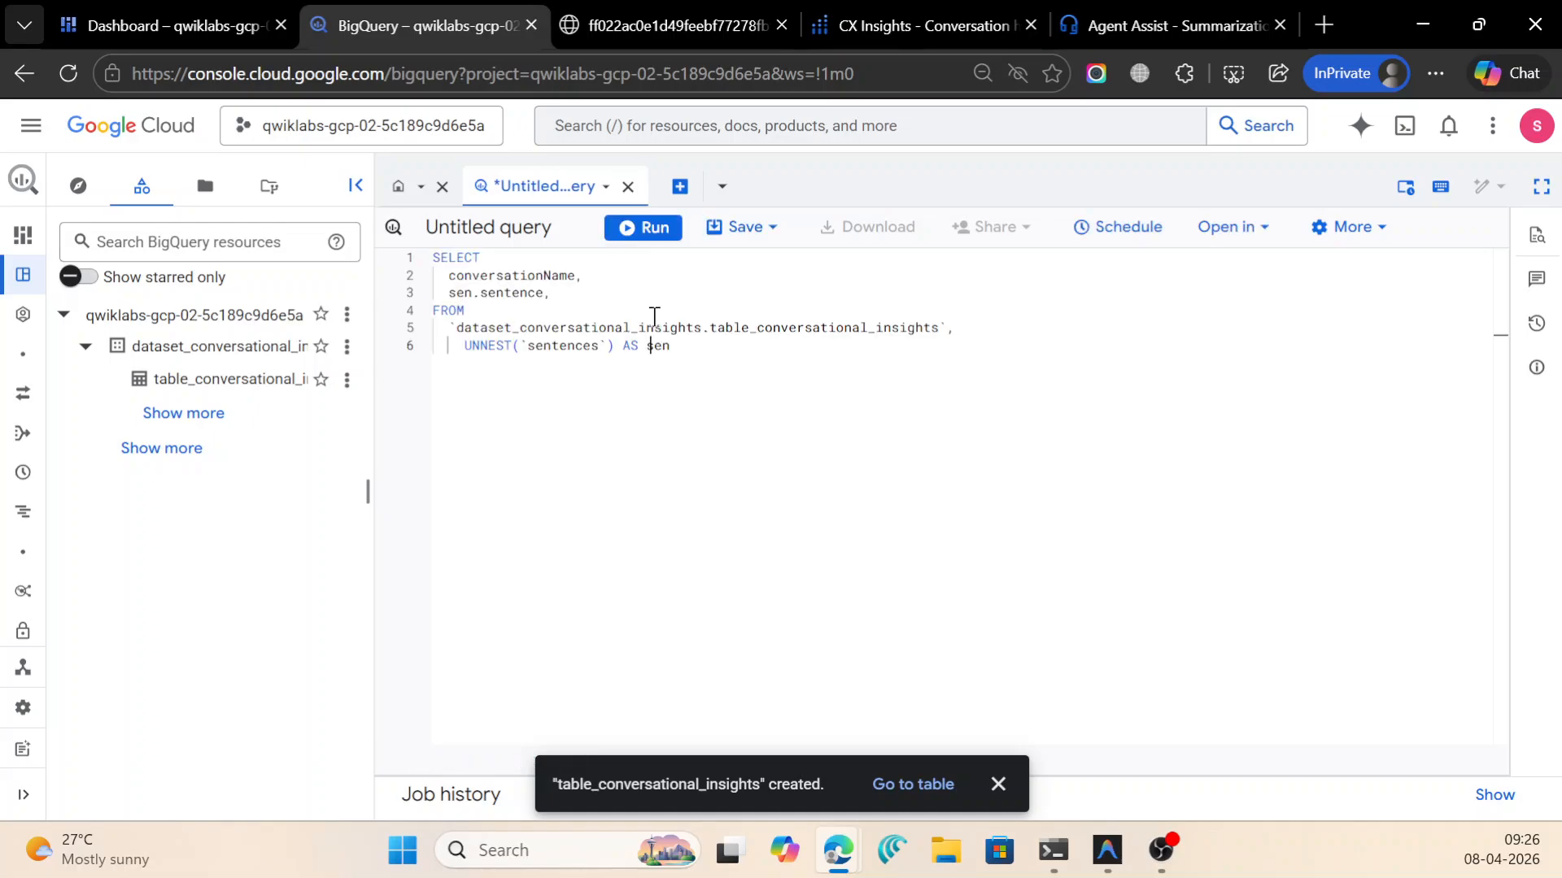
left_click(643, 231)
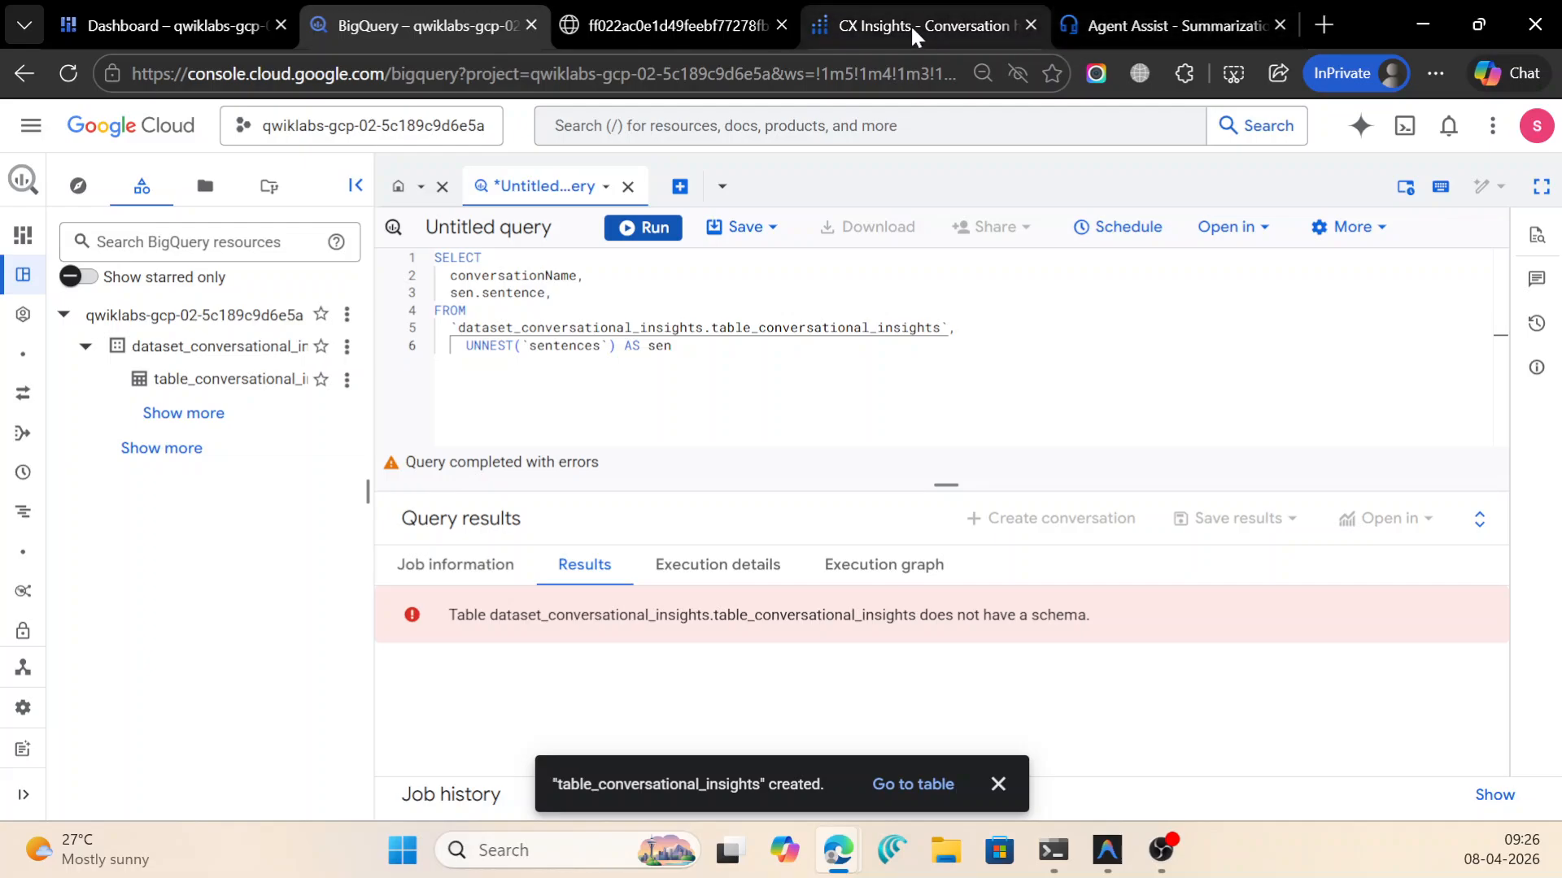
left_click(871, 25)
left_click(488, 444)
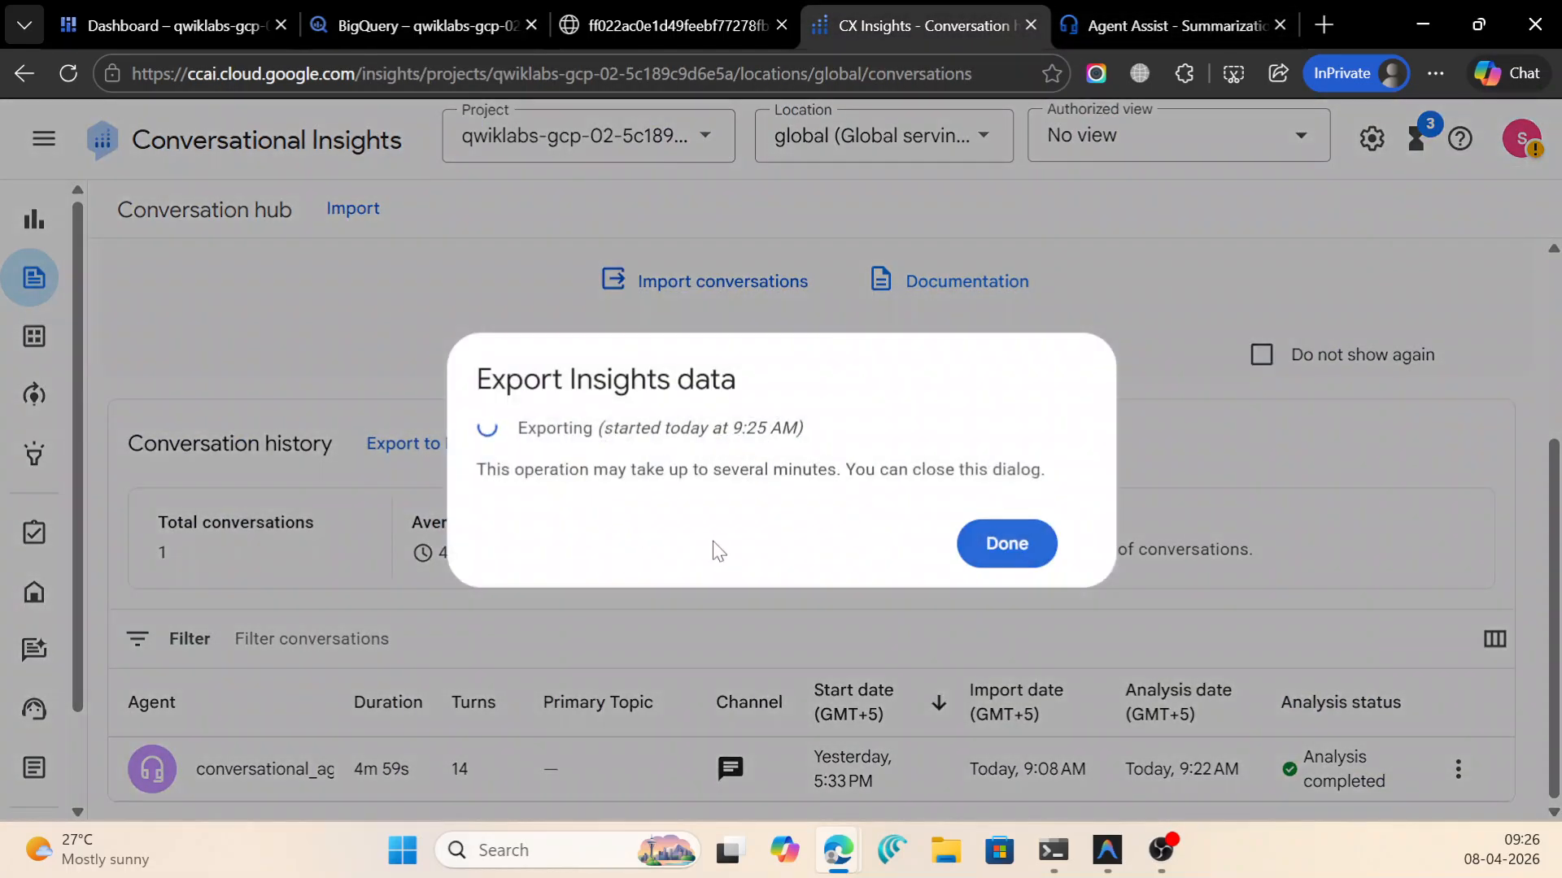
scroll(704, 569, "down", 3)
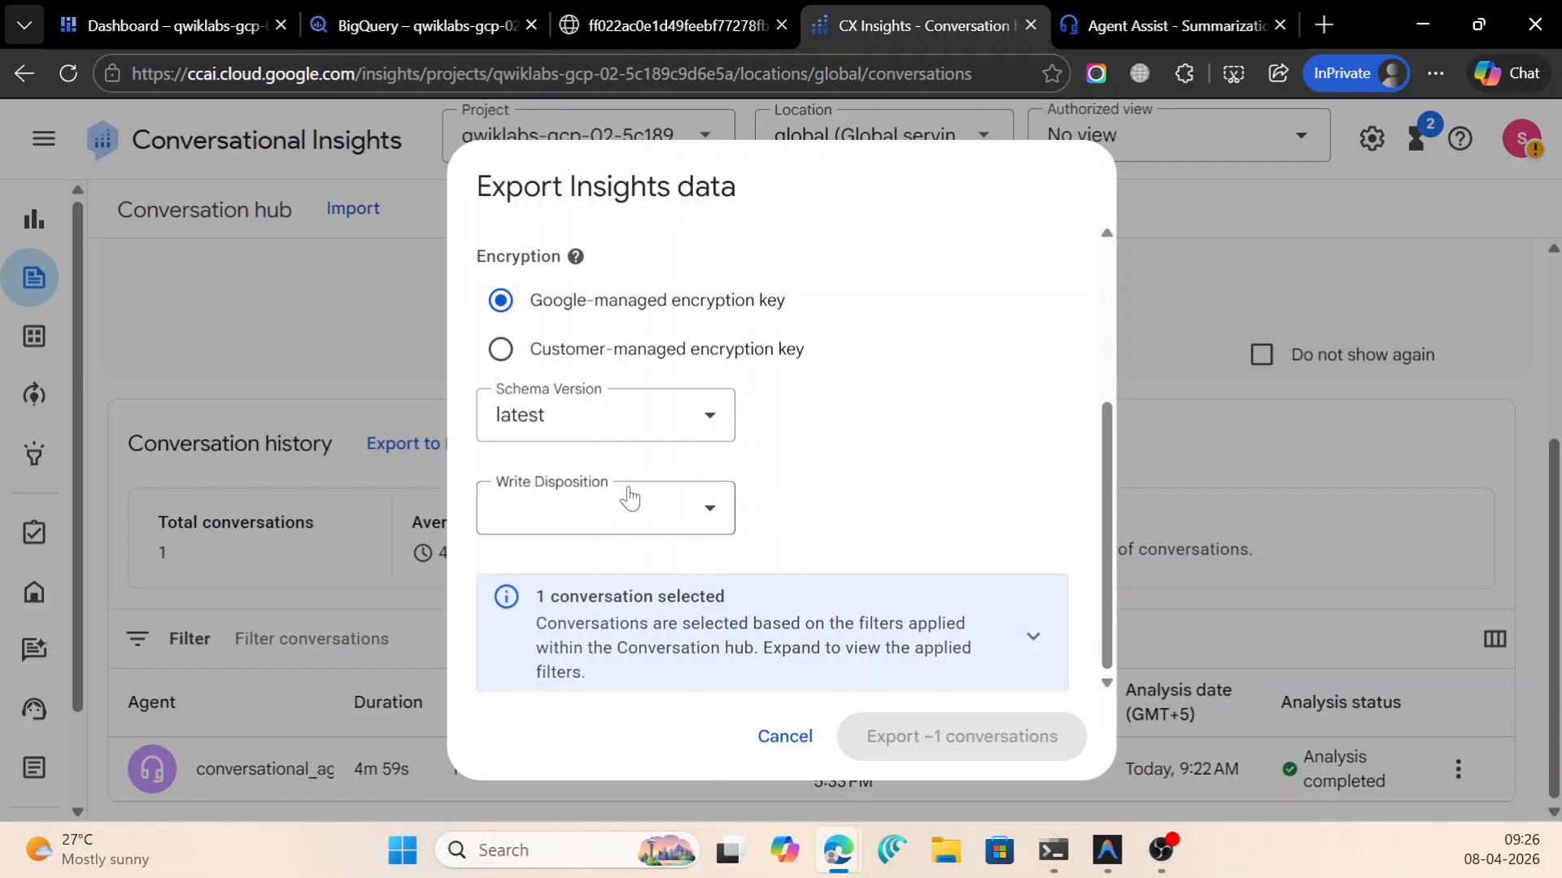
left_click(796, 736)
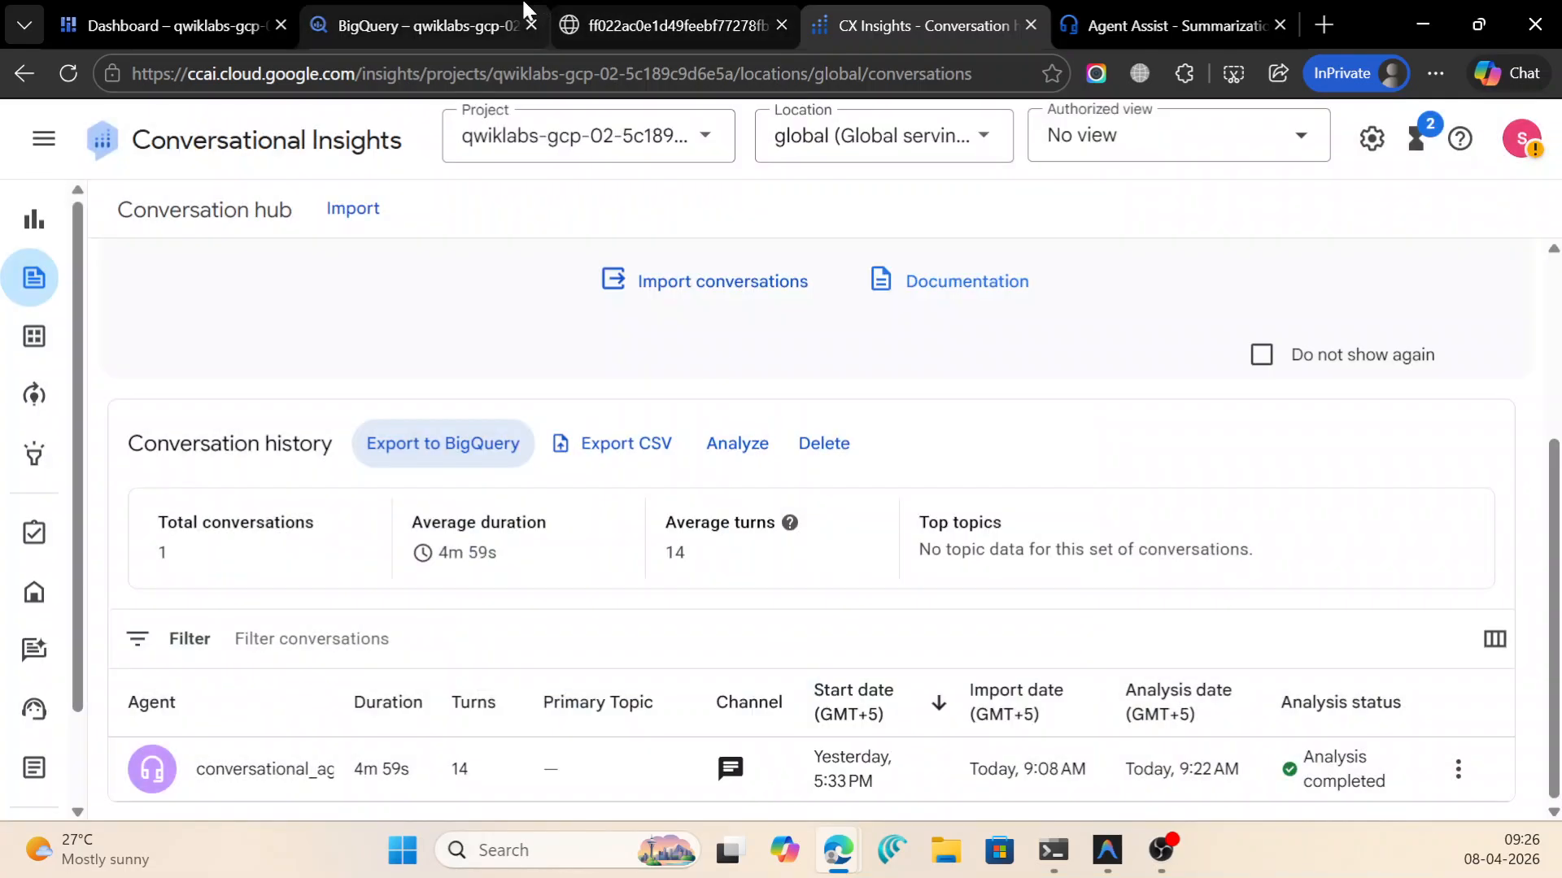
Examine the schema of table_conversational_insights in BigQuery, and return to the lab instructions.
left_click(456, 10)
left_click(220, 387)
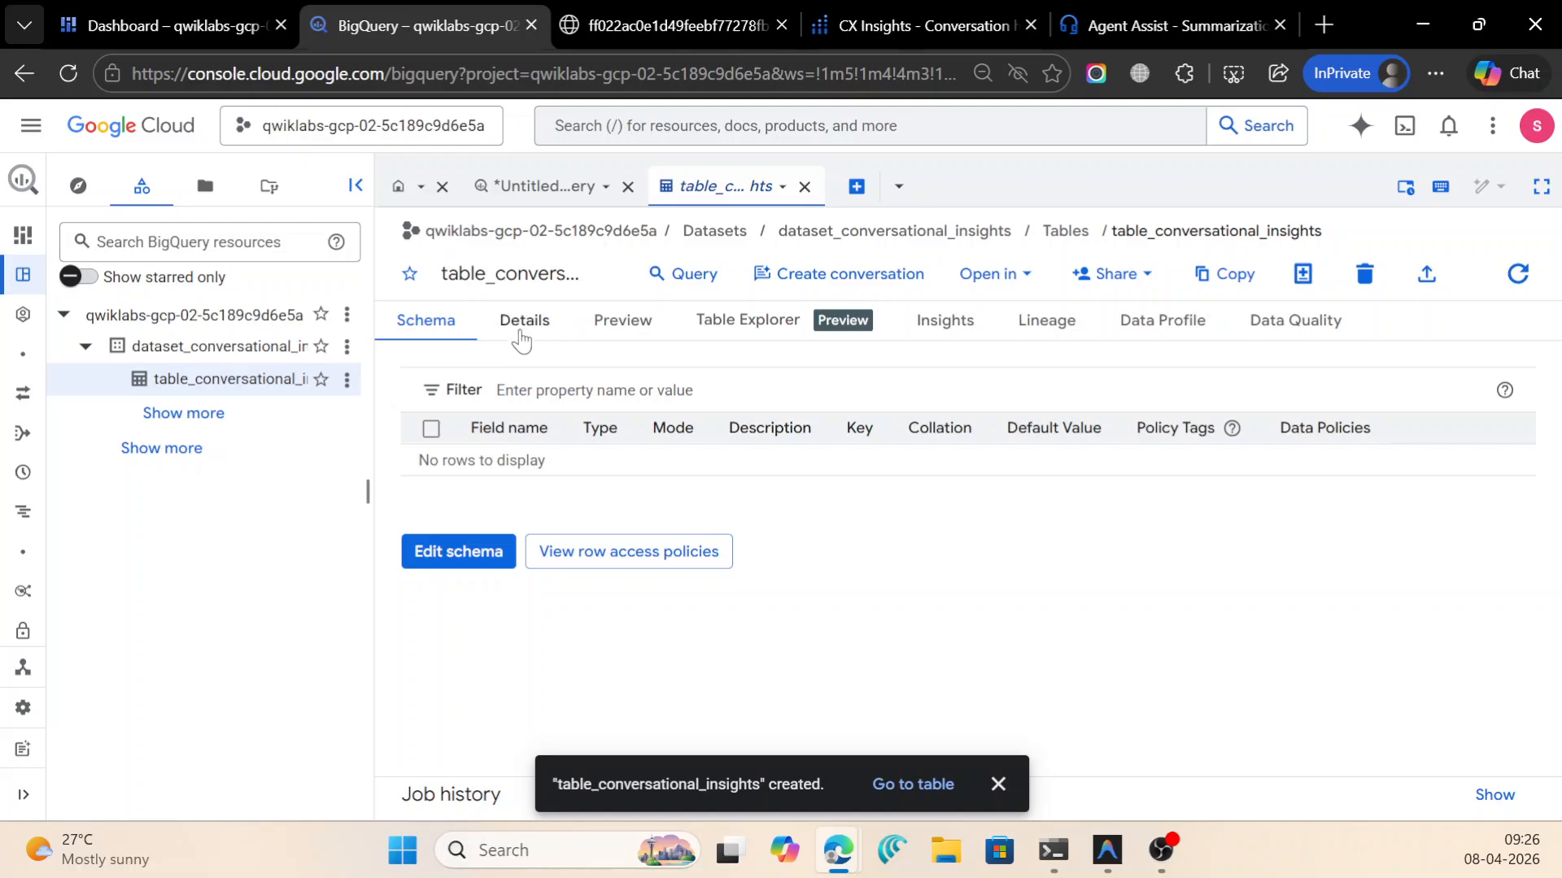
left_click(532, 186)
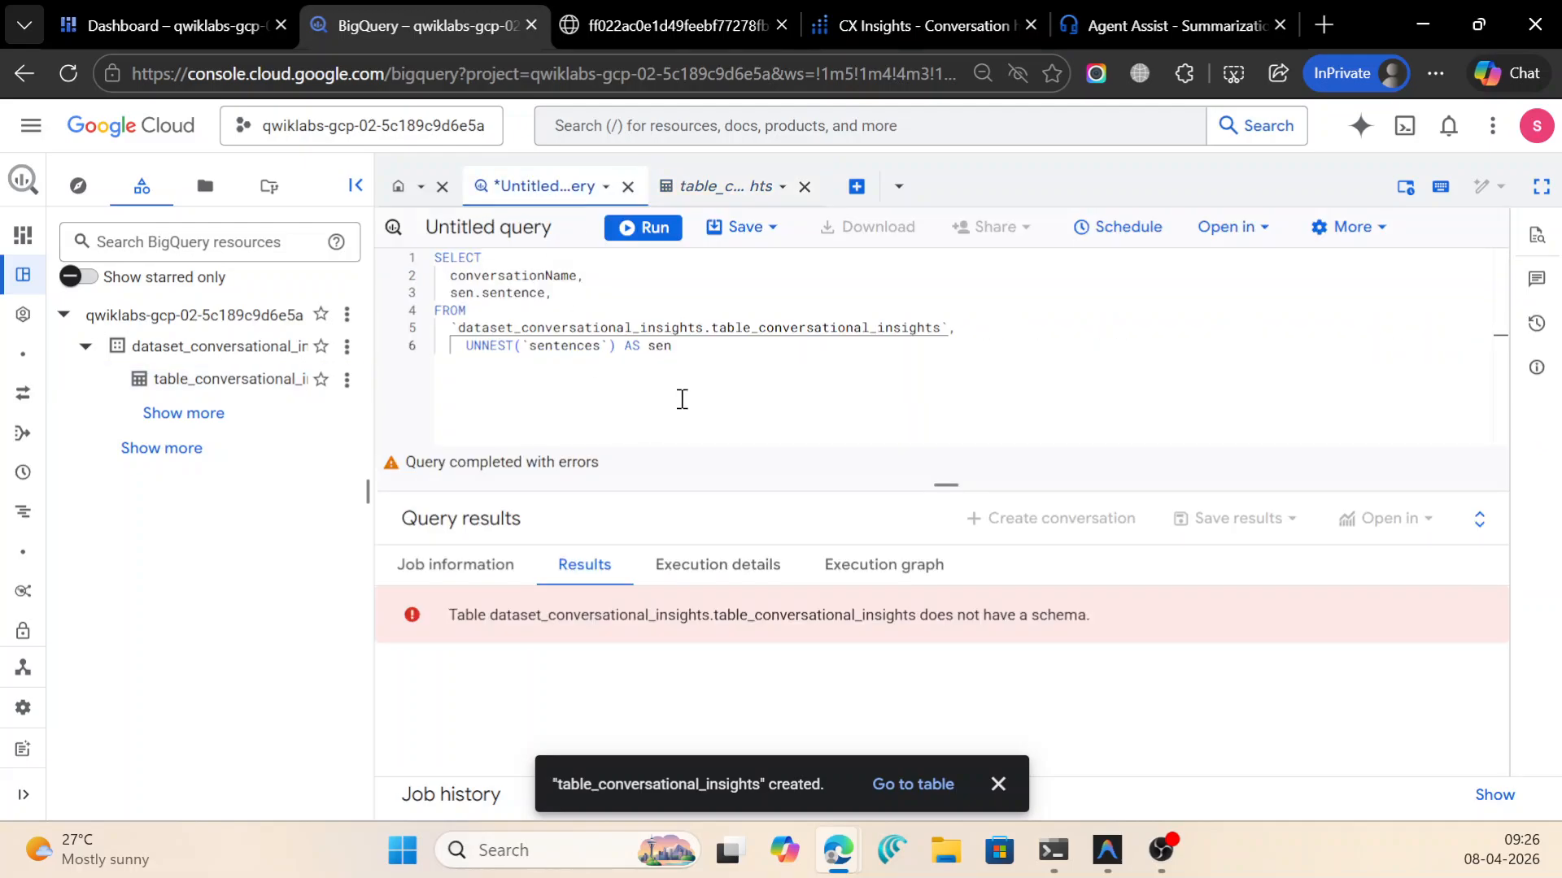
left_click(927, 27)
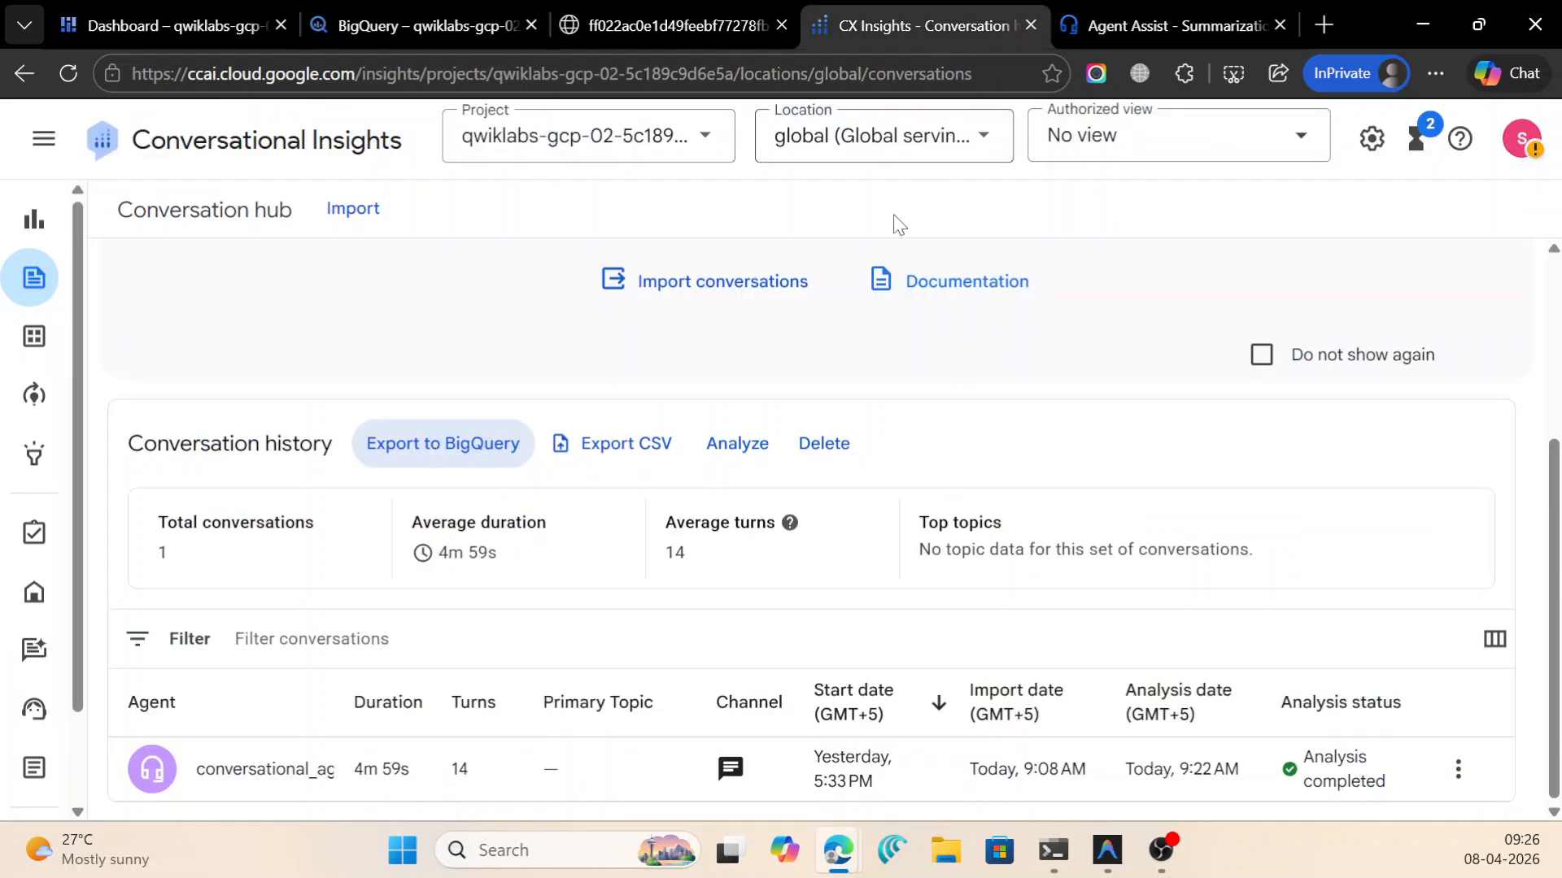
mouse_move(837, 850)
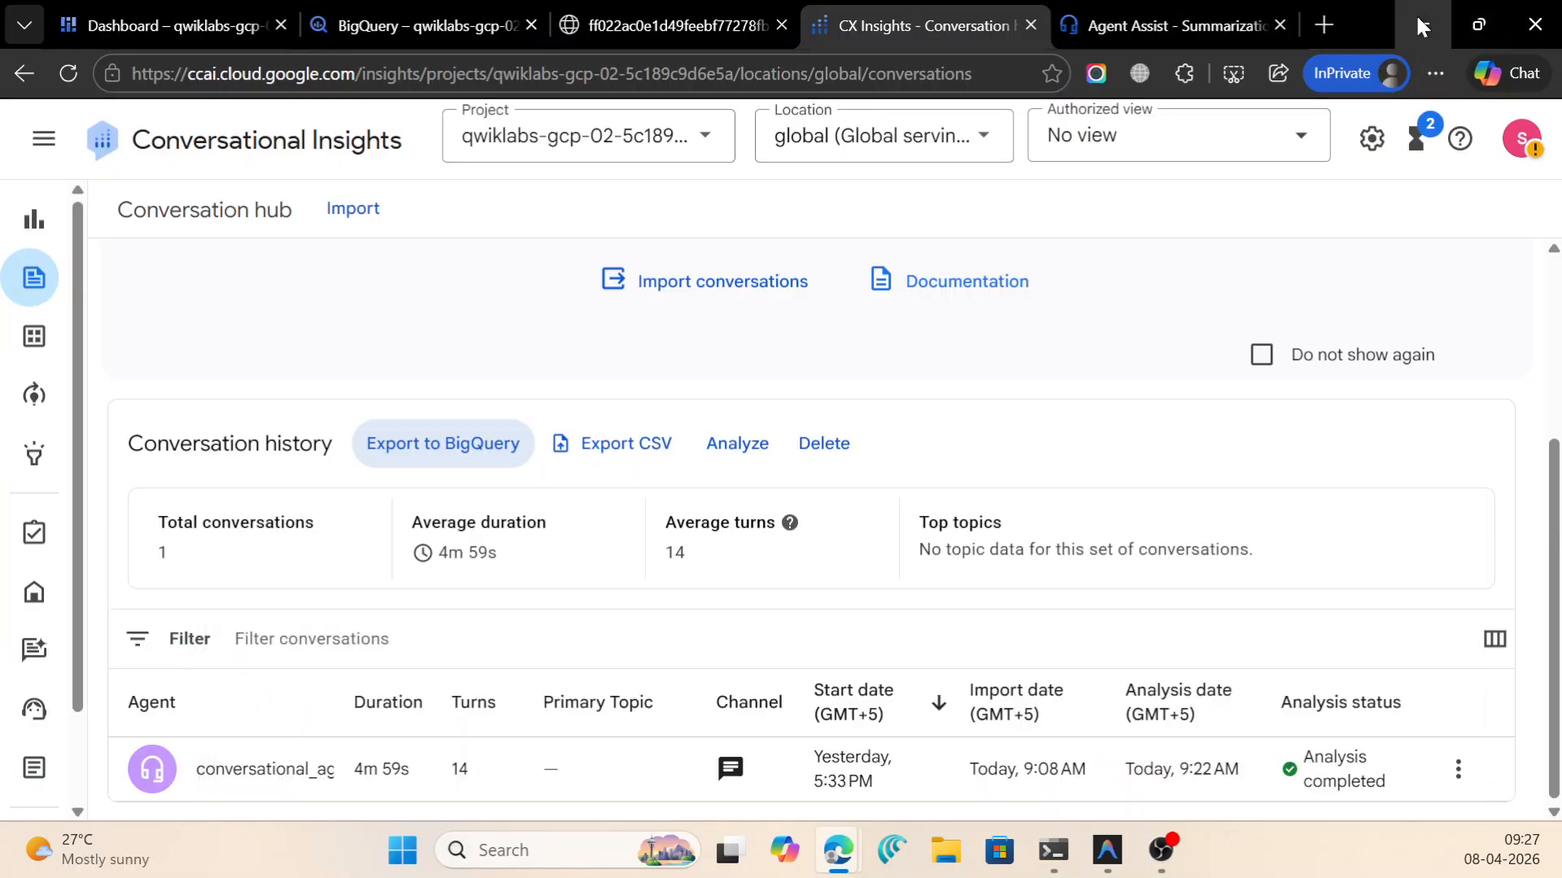
left_click(1422, 25)
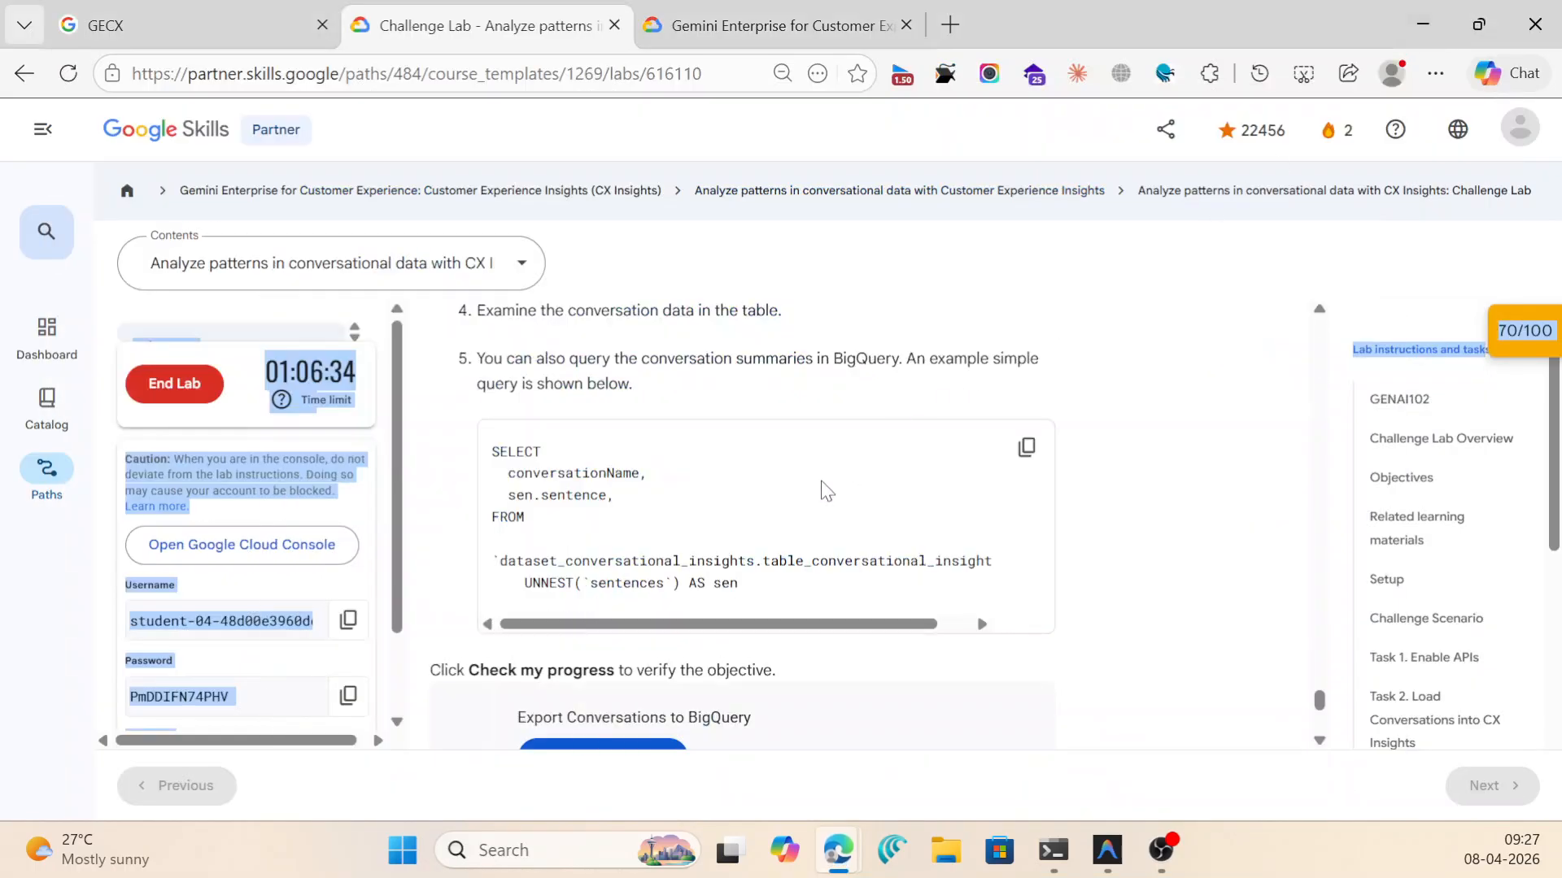
Open the Specify schemas refresher link from the Task 7 instructions in a new browser tab and switch to it.
scroll(743, 494, "down", 2)
scroll(742, 495, "up", 8)
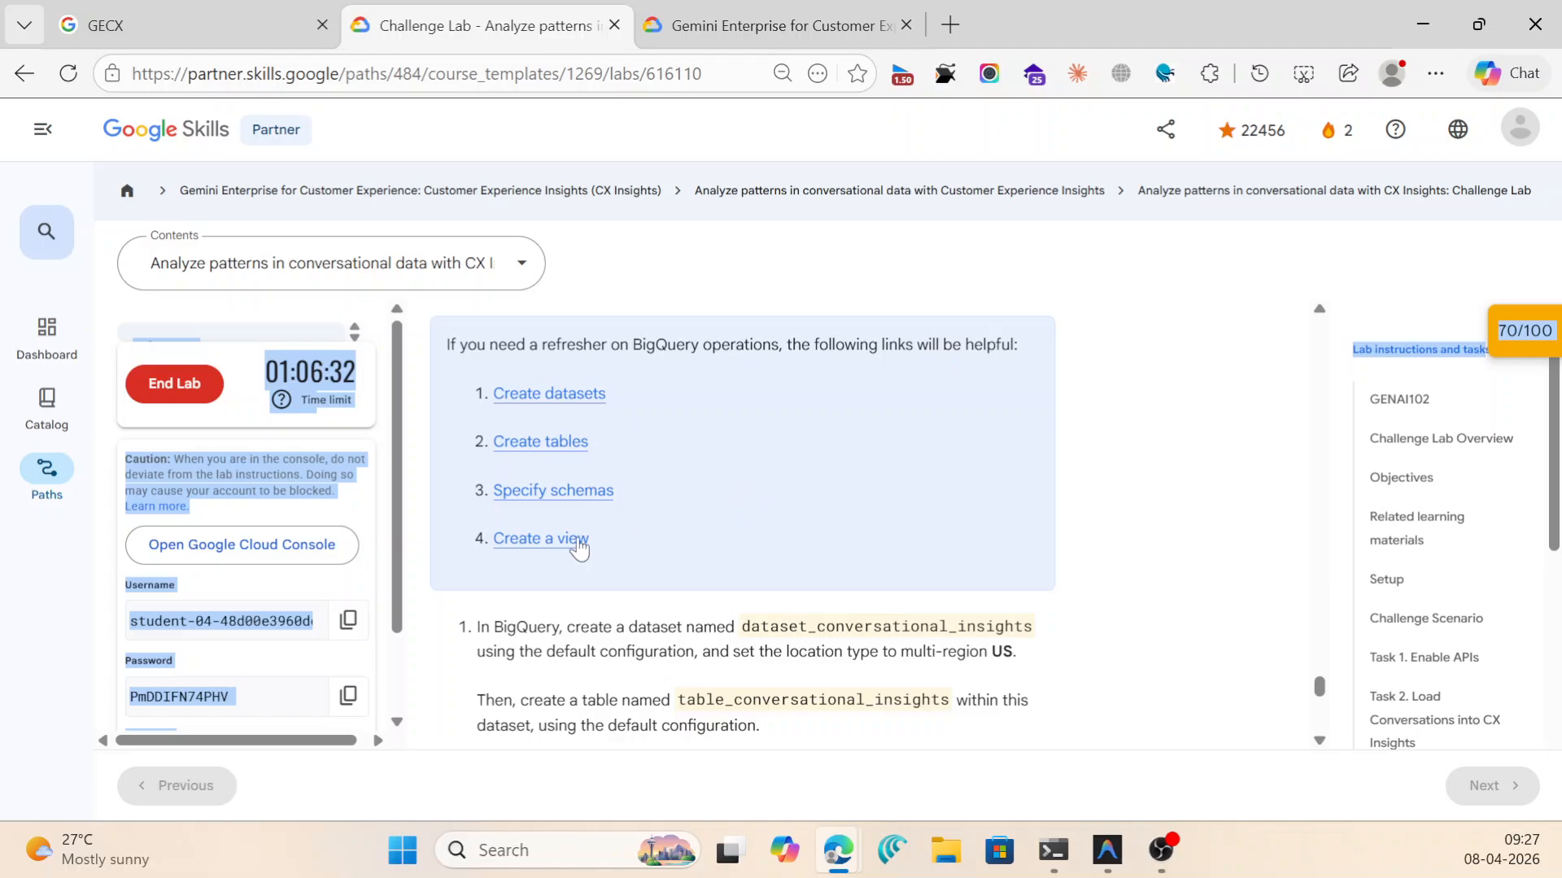
right_click(562, 490)
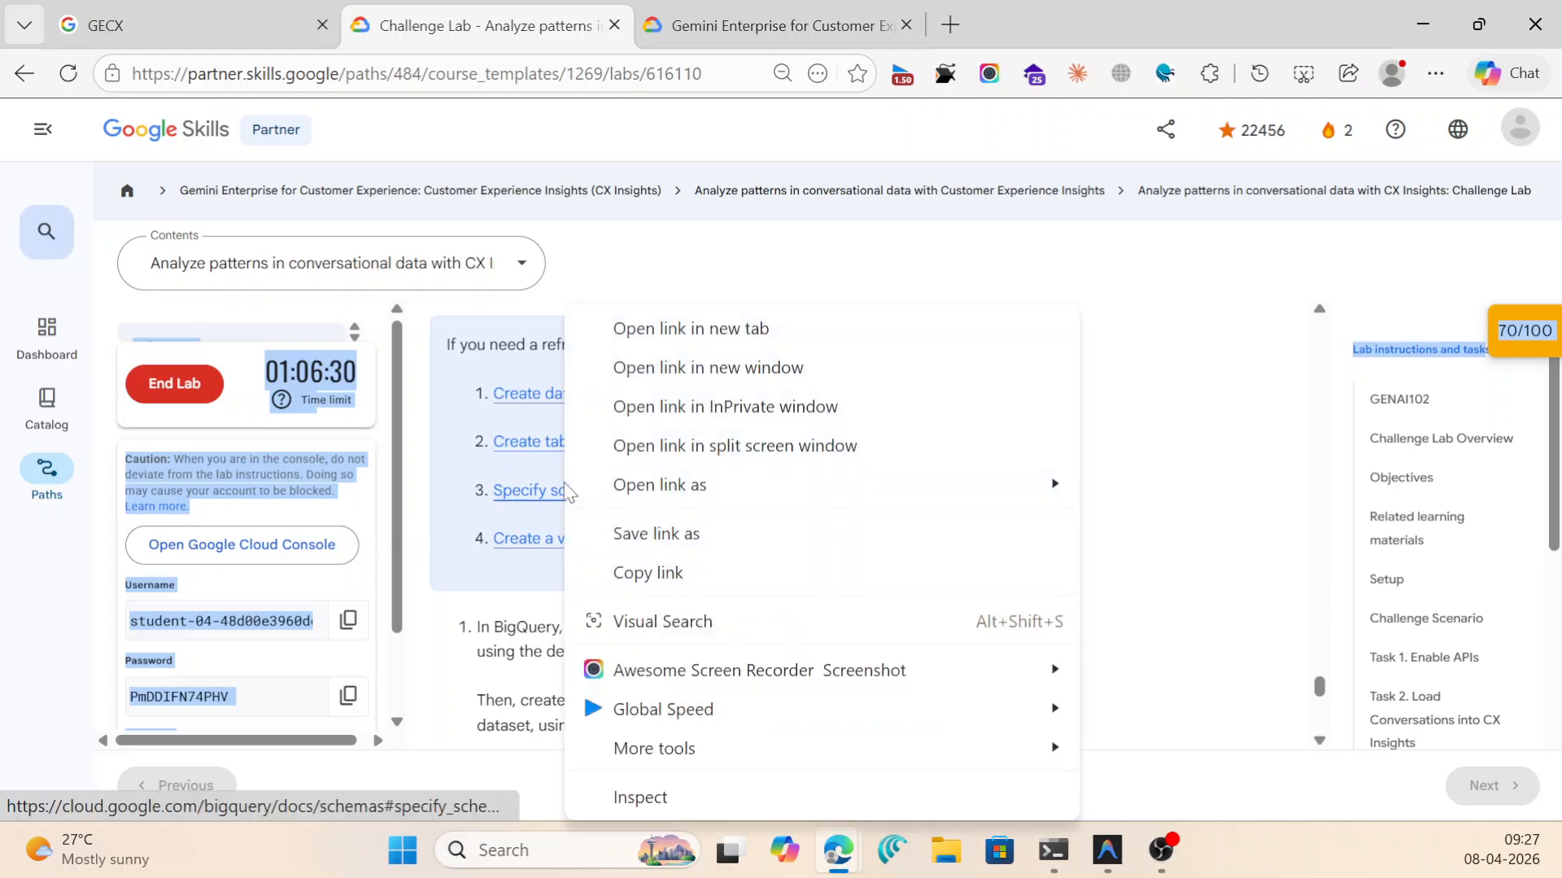
left_click(655, 332)
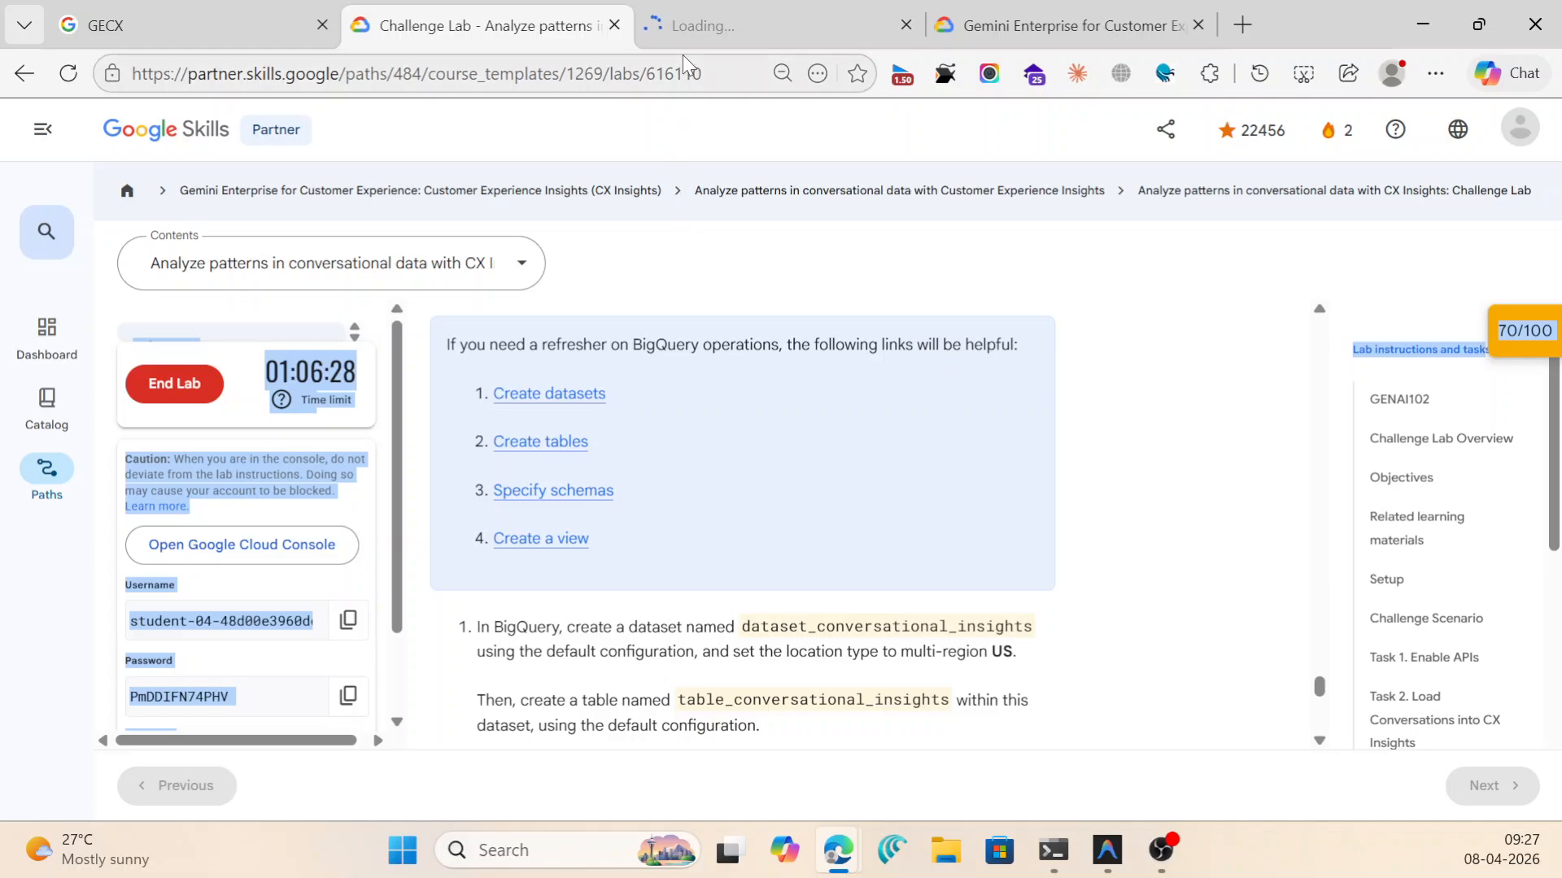
left_click(699, 32)
Examine the BigQuery guide on specifying a table schema and copy its JSON schema file template.
scroll(773, 362, "down", 5)
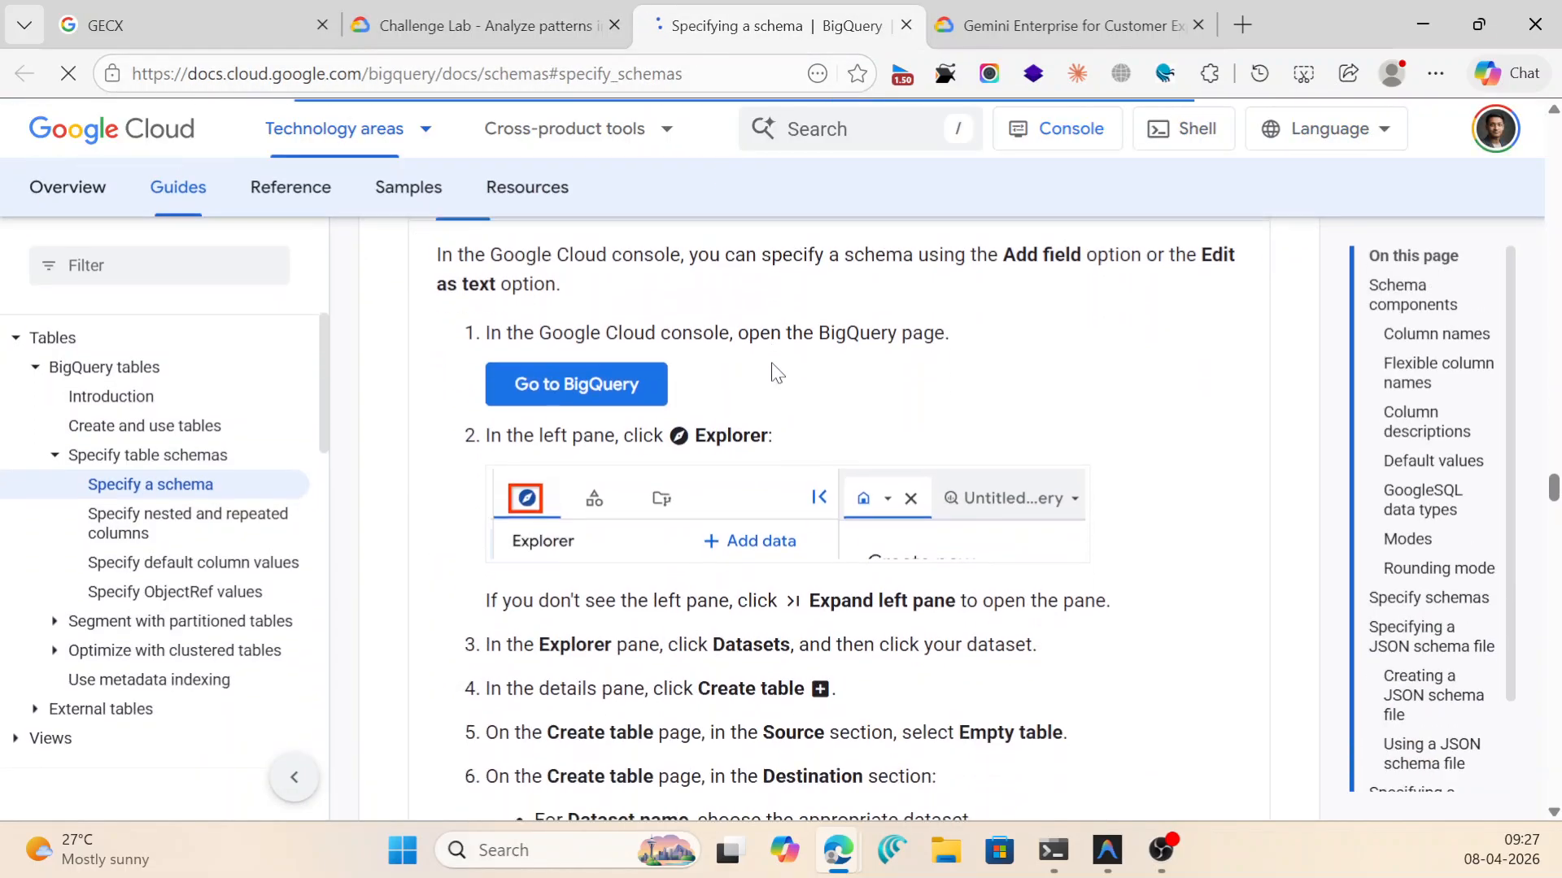
scroll(797, 454, "down", 5)
scroll(797, 453, "down", 5)
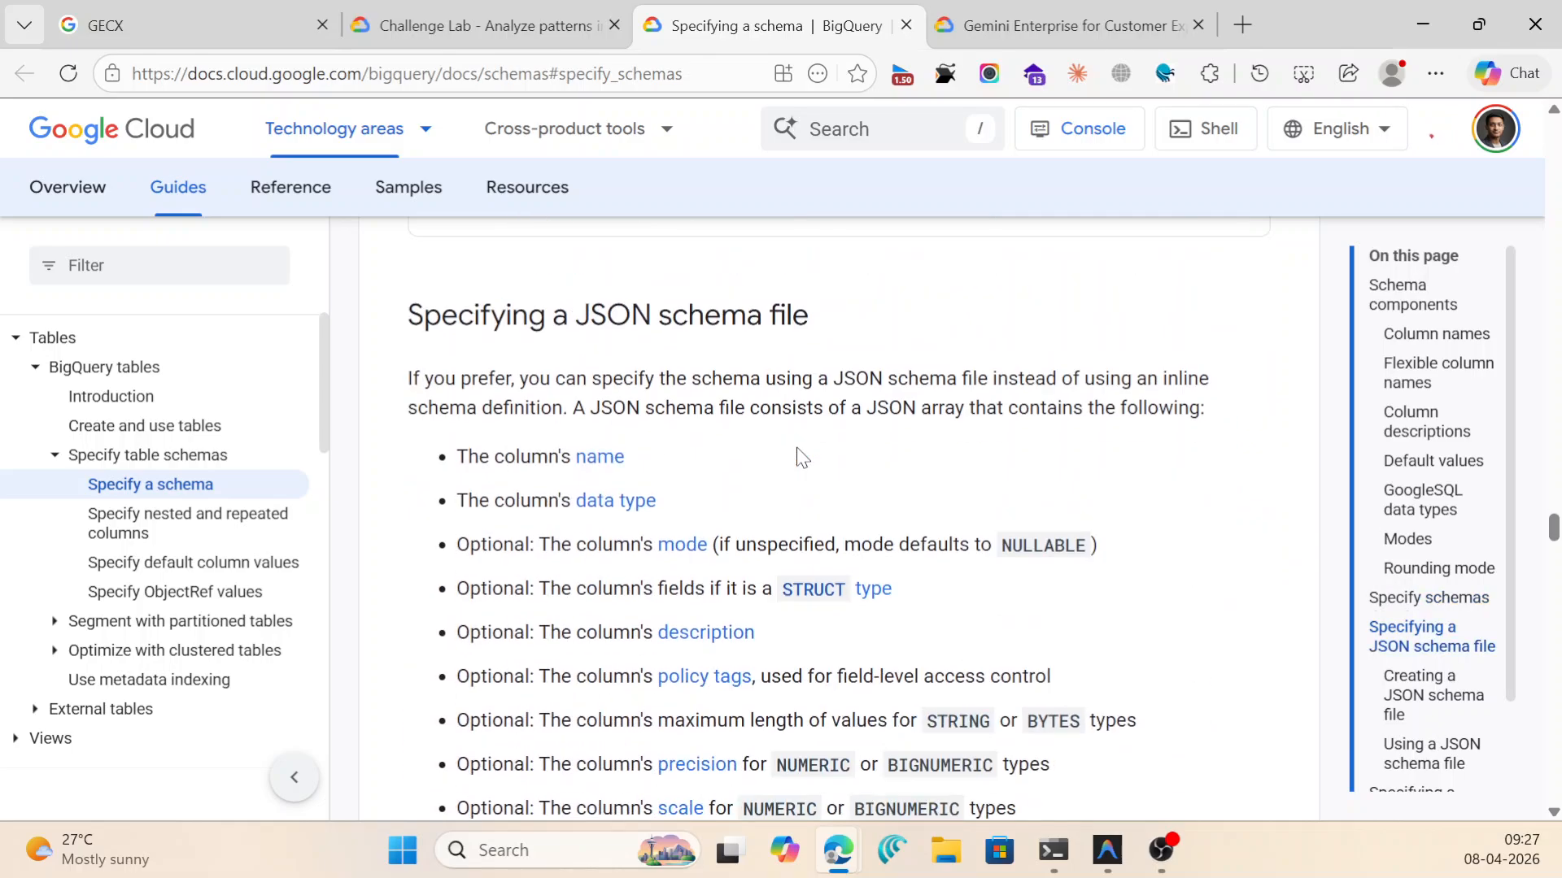
scroll(801, 458, "down", 10)
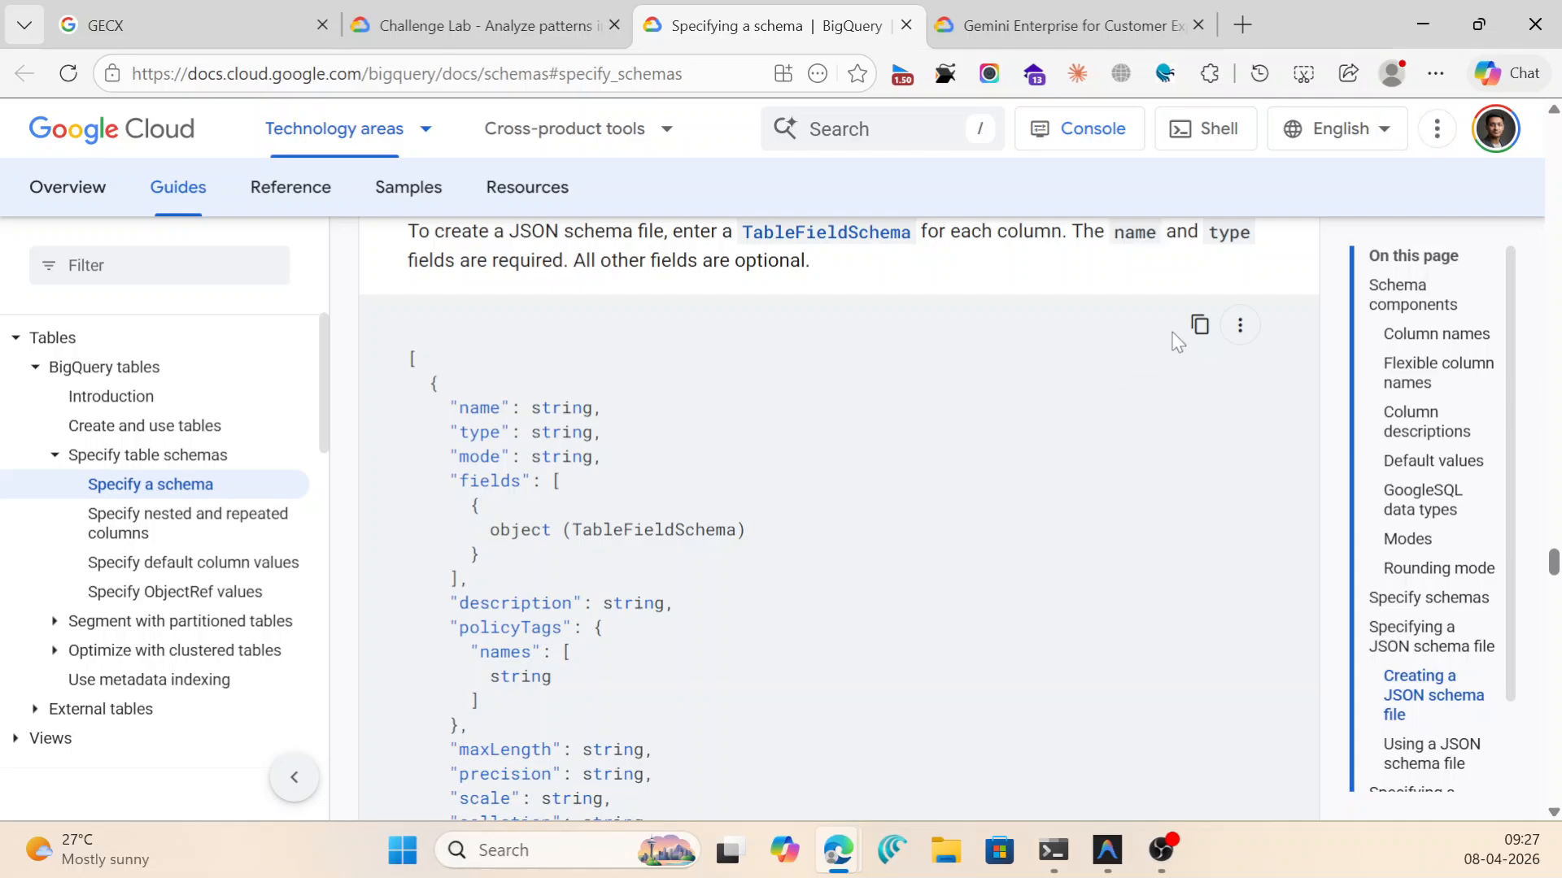
left_click(1199, 325)
scroll(814, 534, "up", 5)
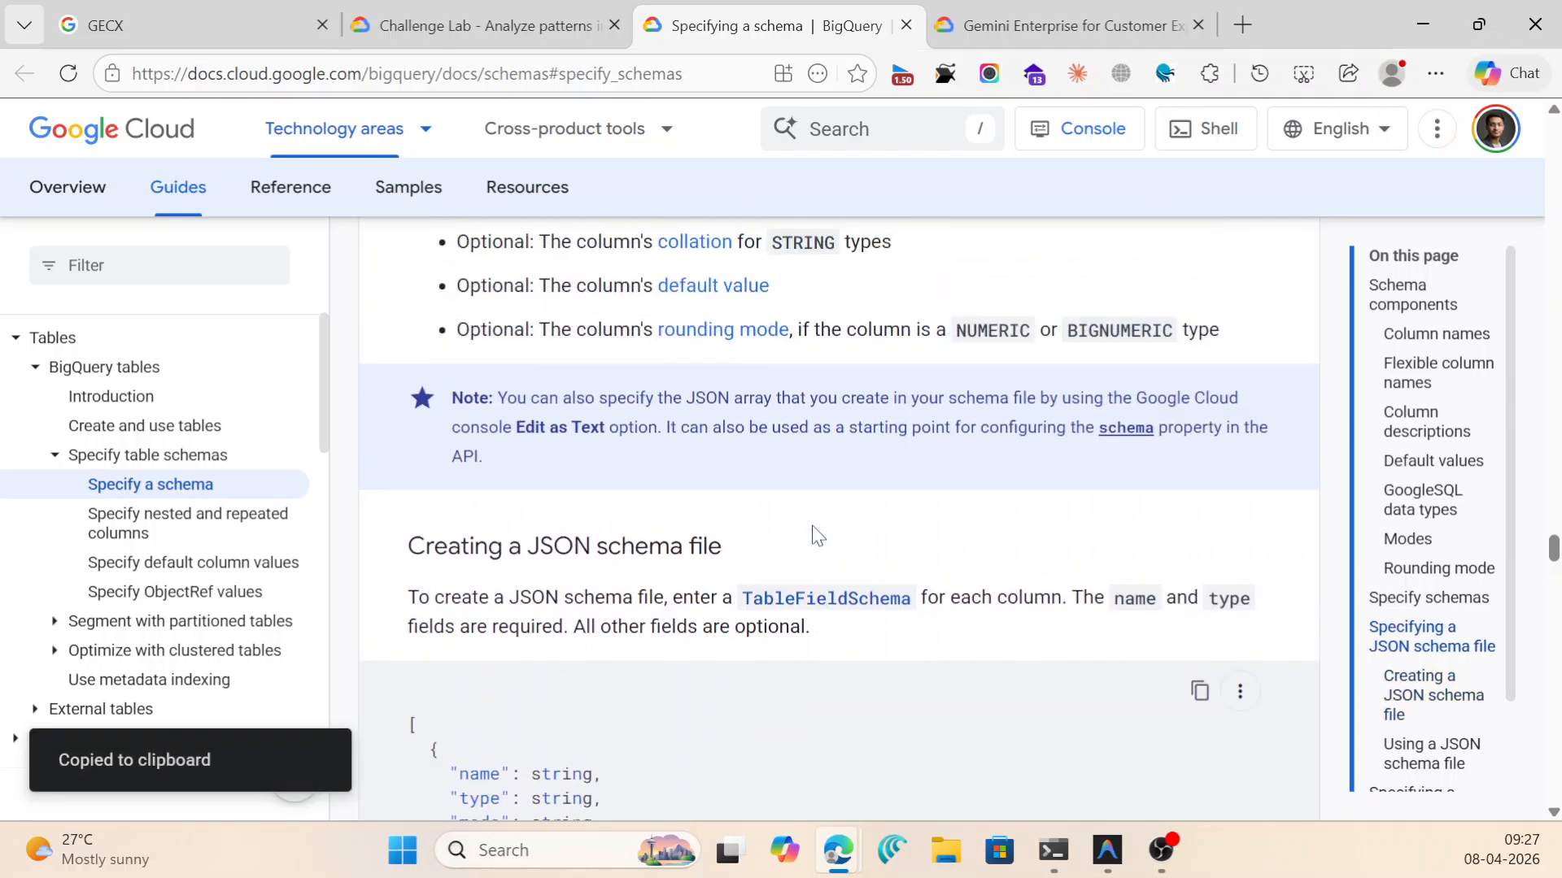
scroll(818, 535, "down", 15)
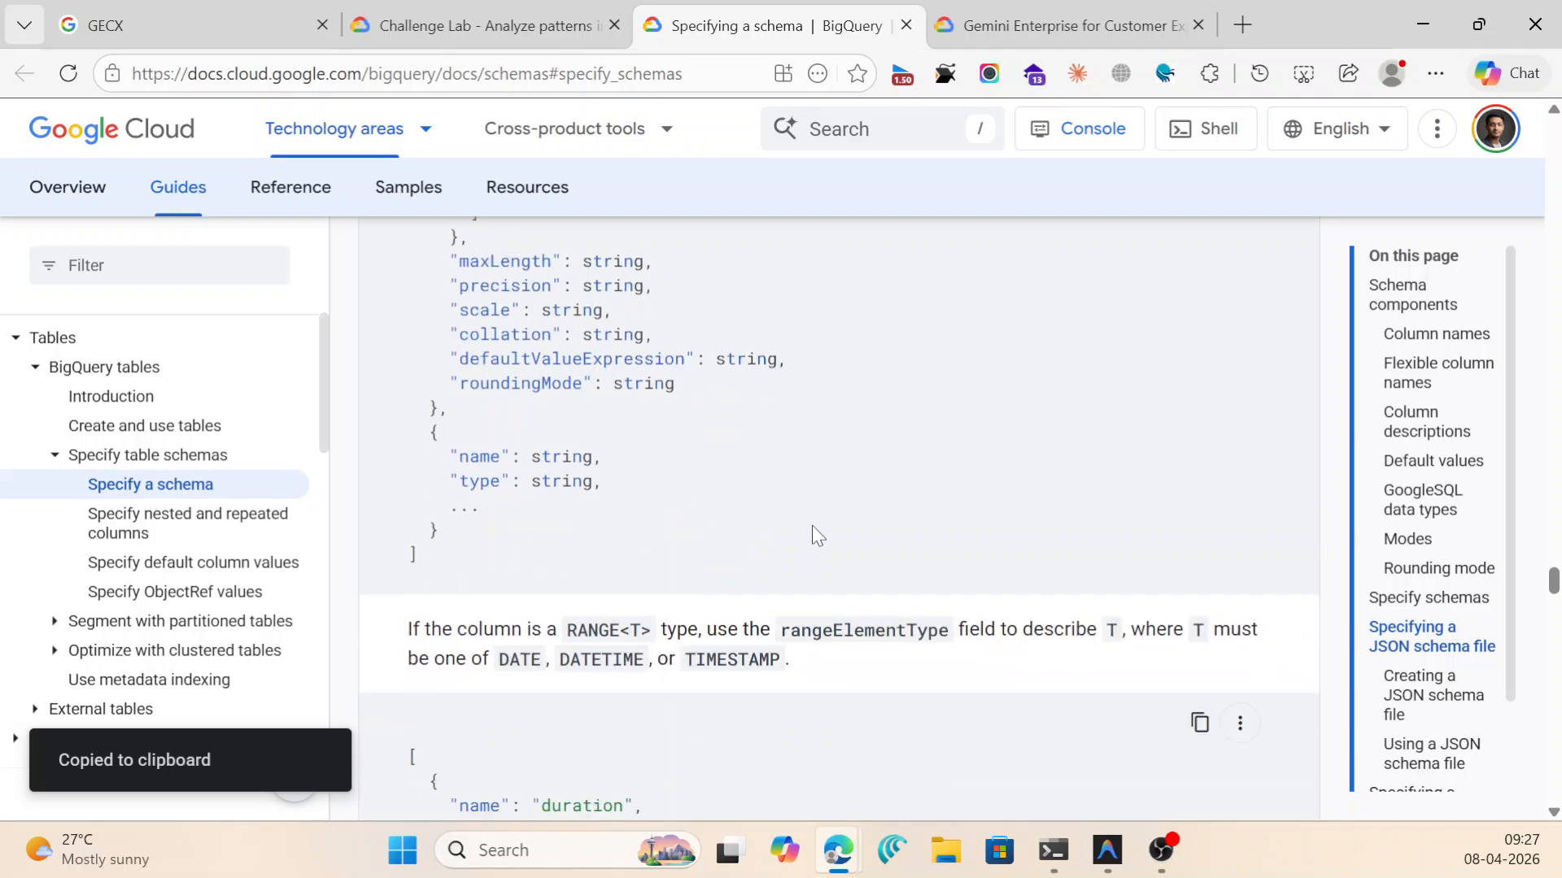
scroll(817, 535, "down", 5)
scroll(817, 535, "down", 10)
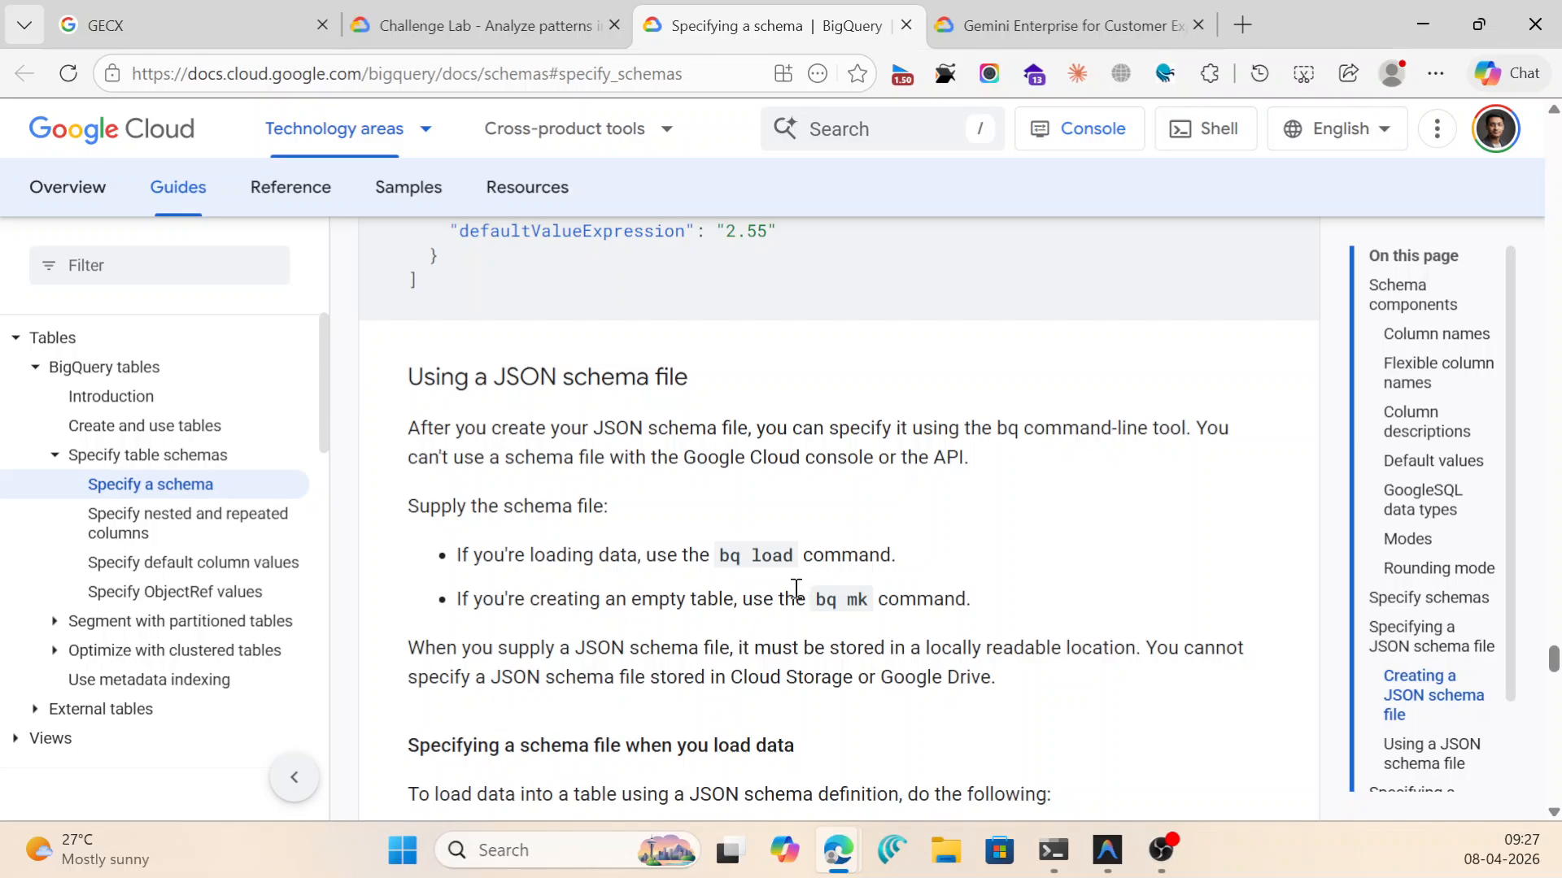
scroll(795, 589, "down", 12)
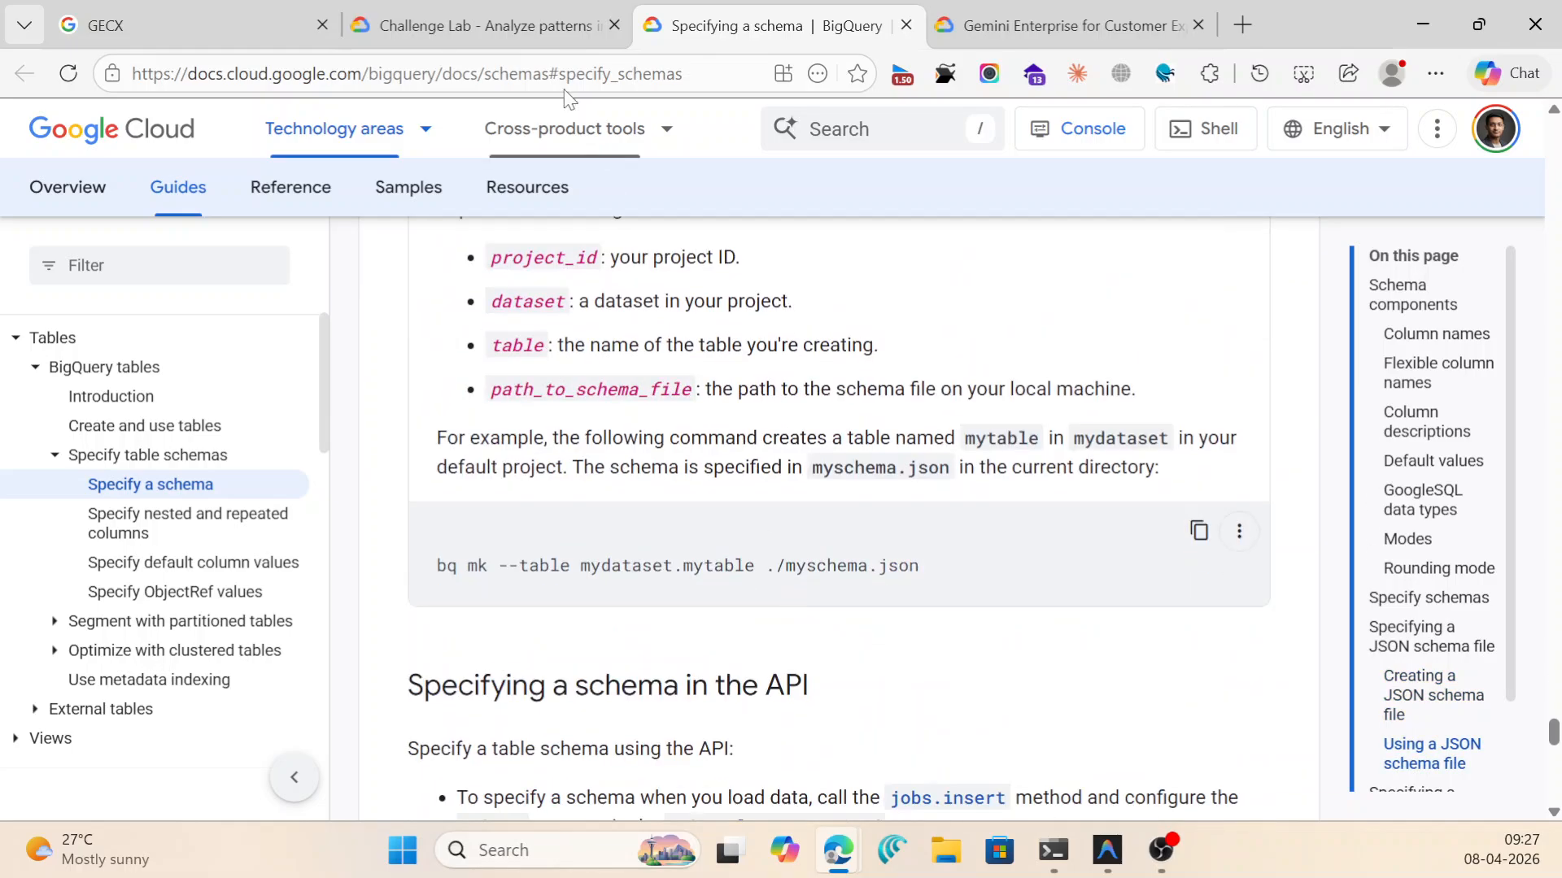
Copy the example conversation query from the Task 7 lab instructions and switch to the Conversational Insights window.
left_click(485, 26)
scroll(612, 558, "down", 2)
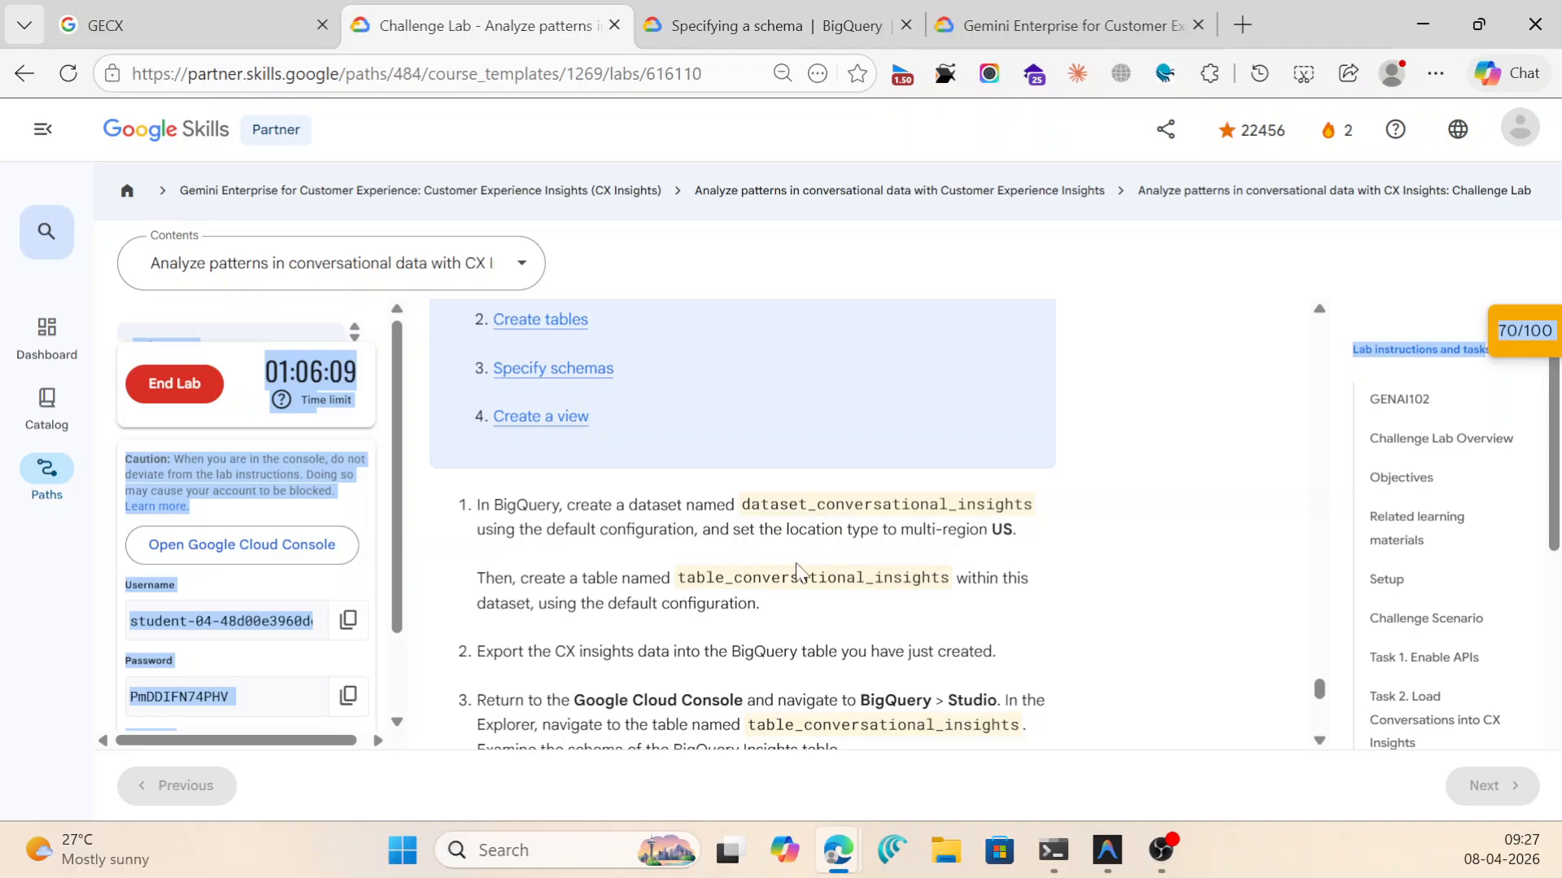
scroll(797, 567, "up", 5)
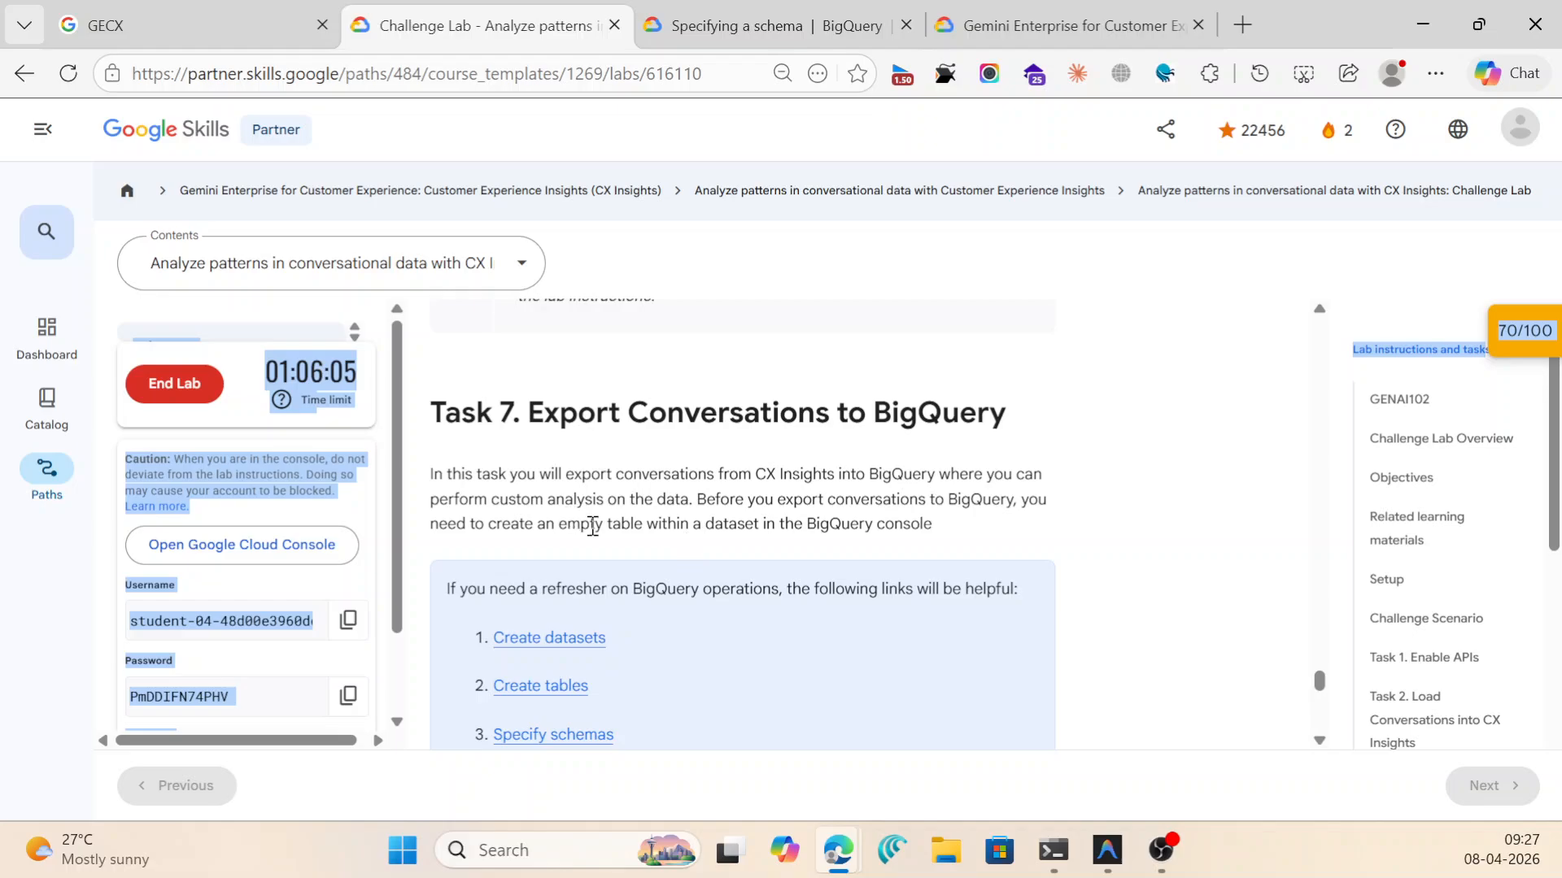
scroll(829, 524, "down", 8)
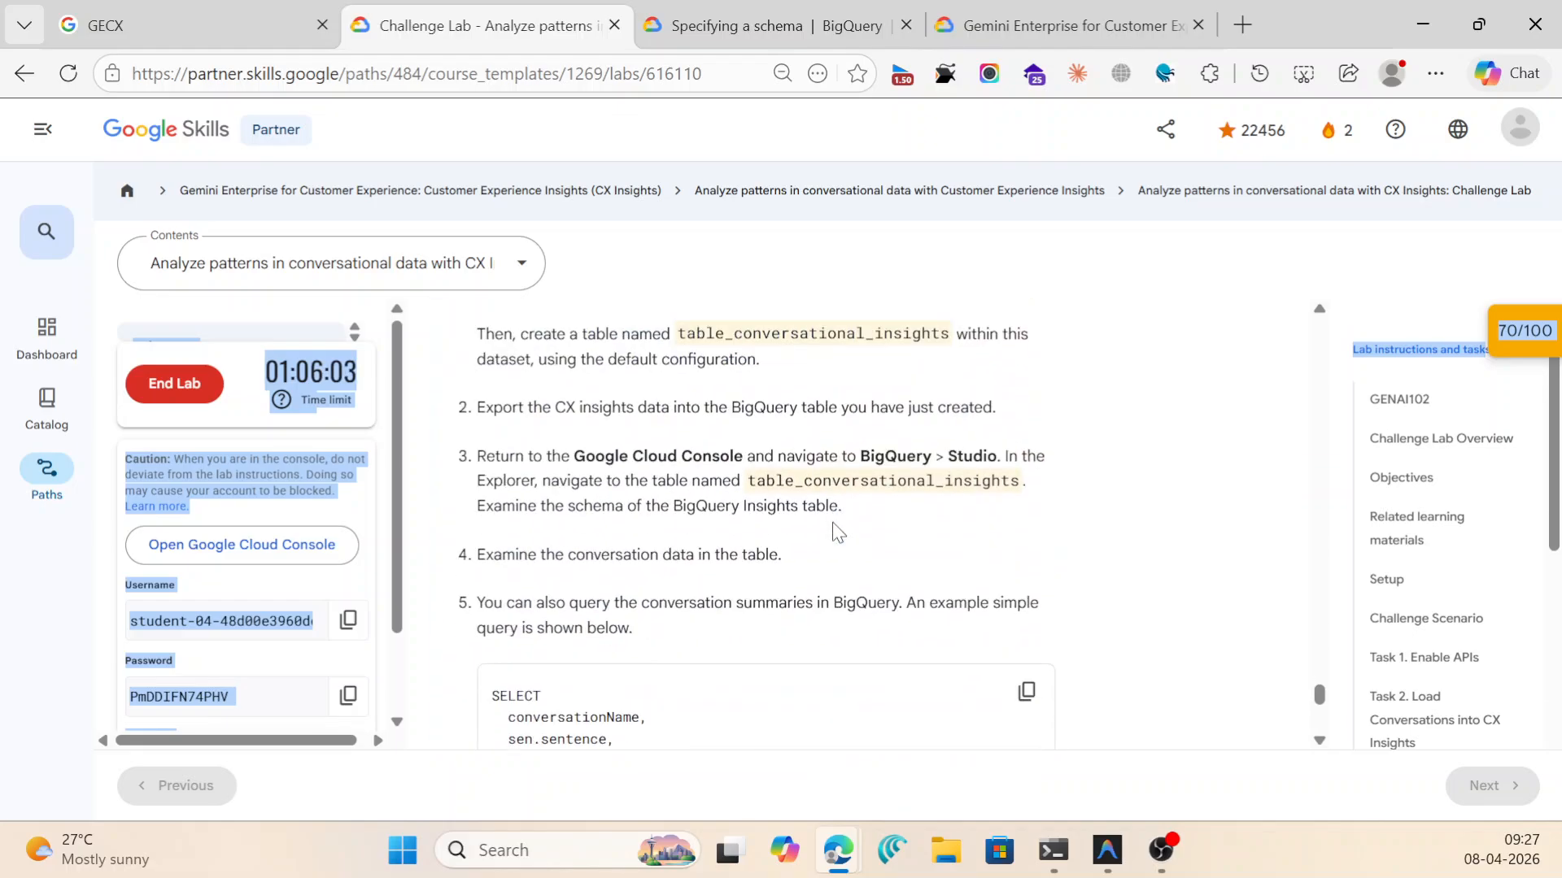
left_click(1027, 692)
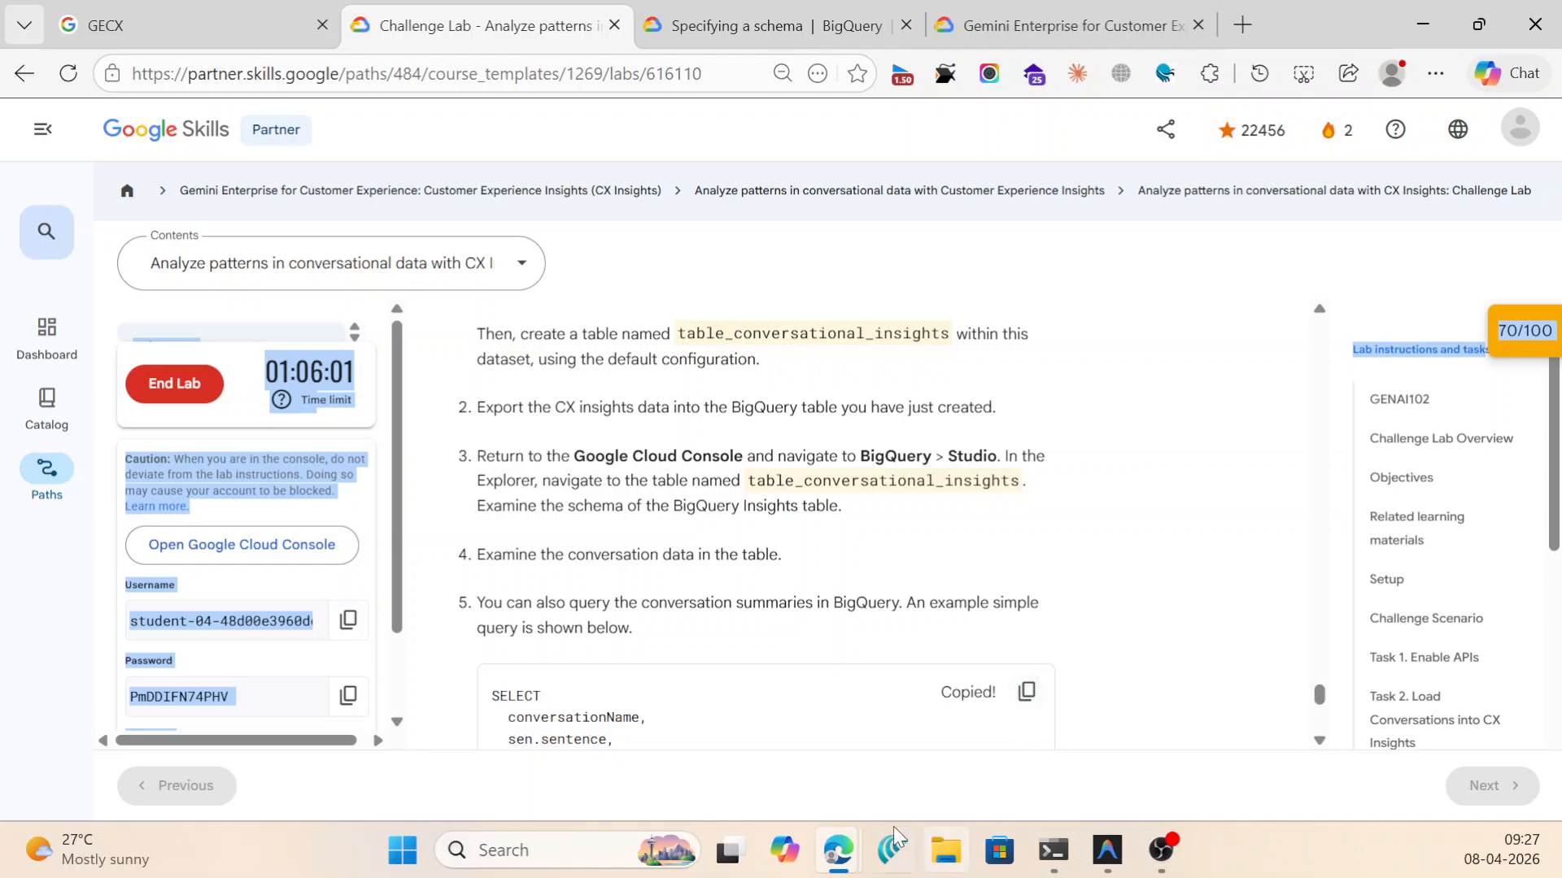
mouse_move(838, 832)
left_click(1262, 761)
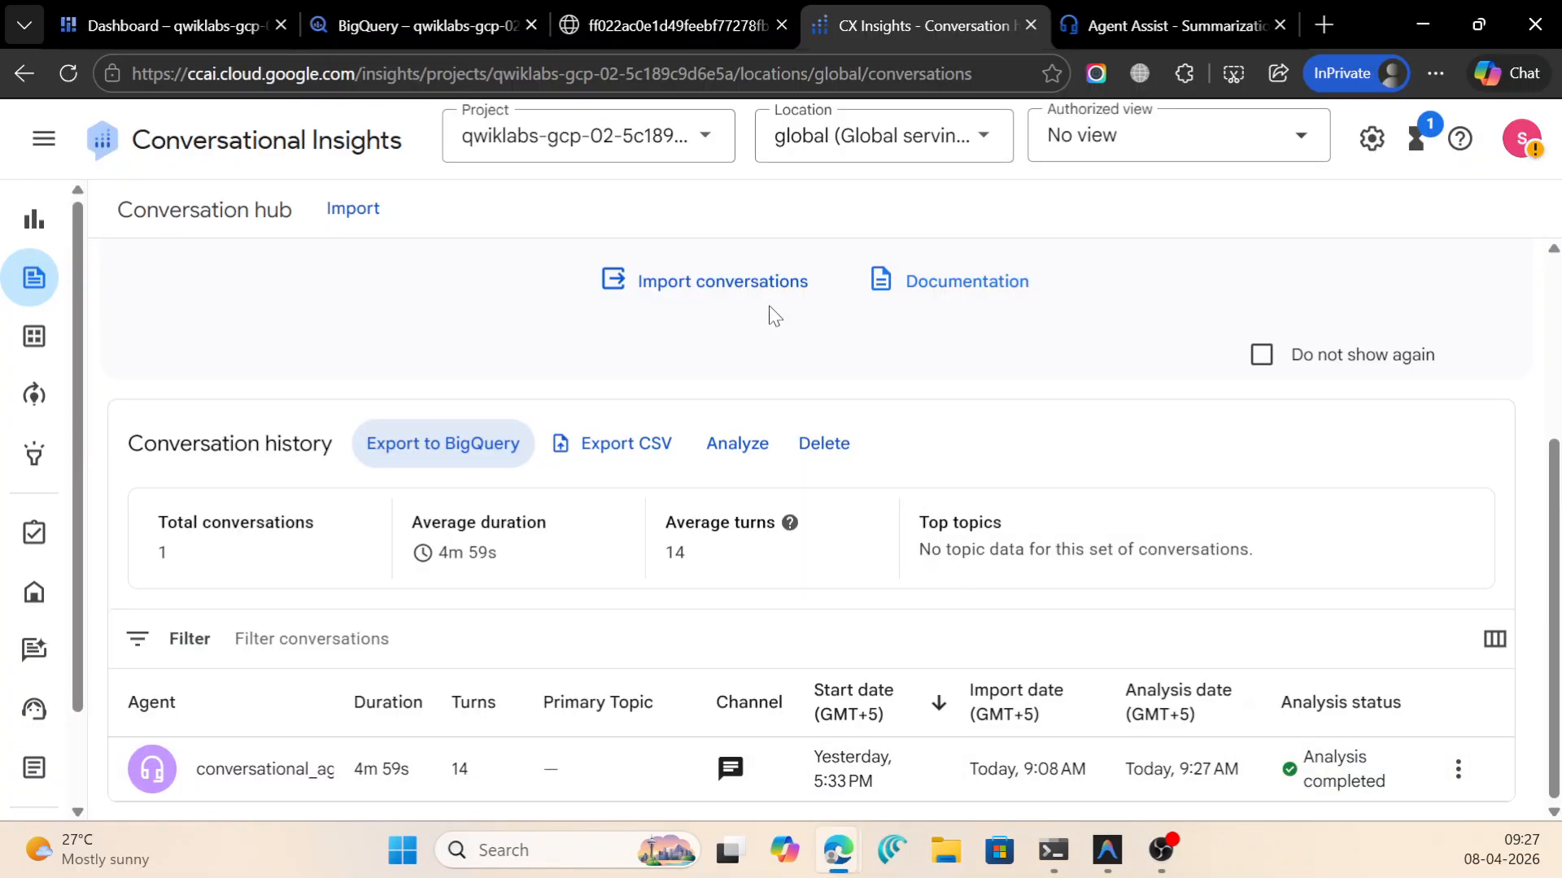
left_click(721, 281)
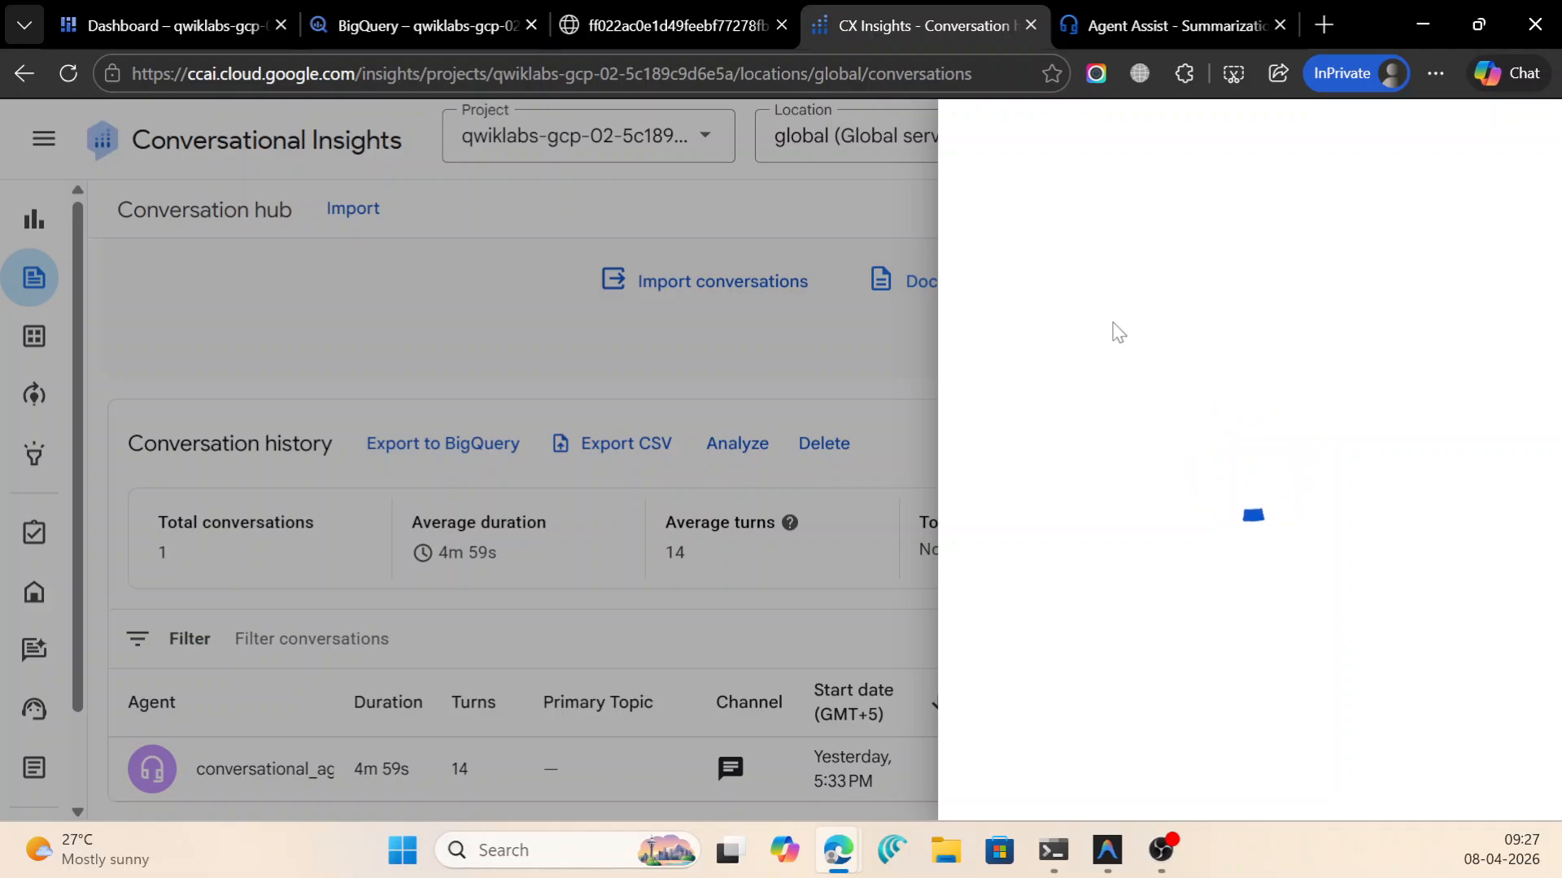
scroll(1120, 557, "down", 4)
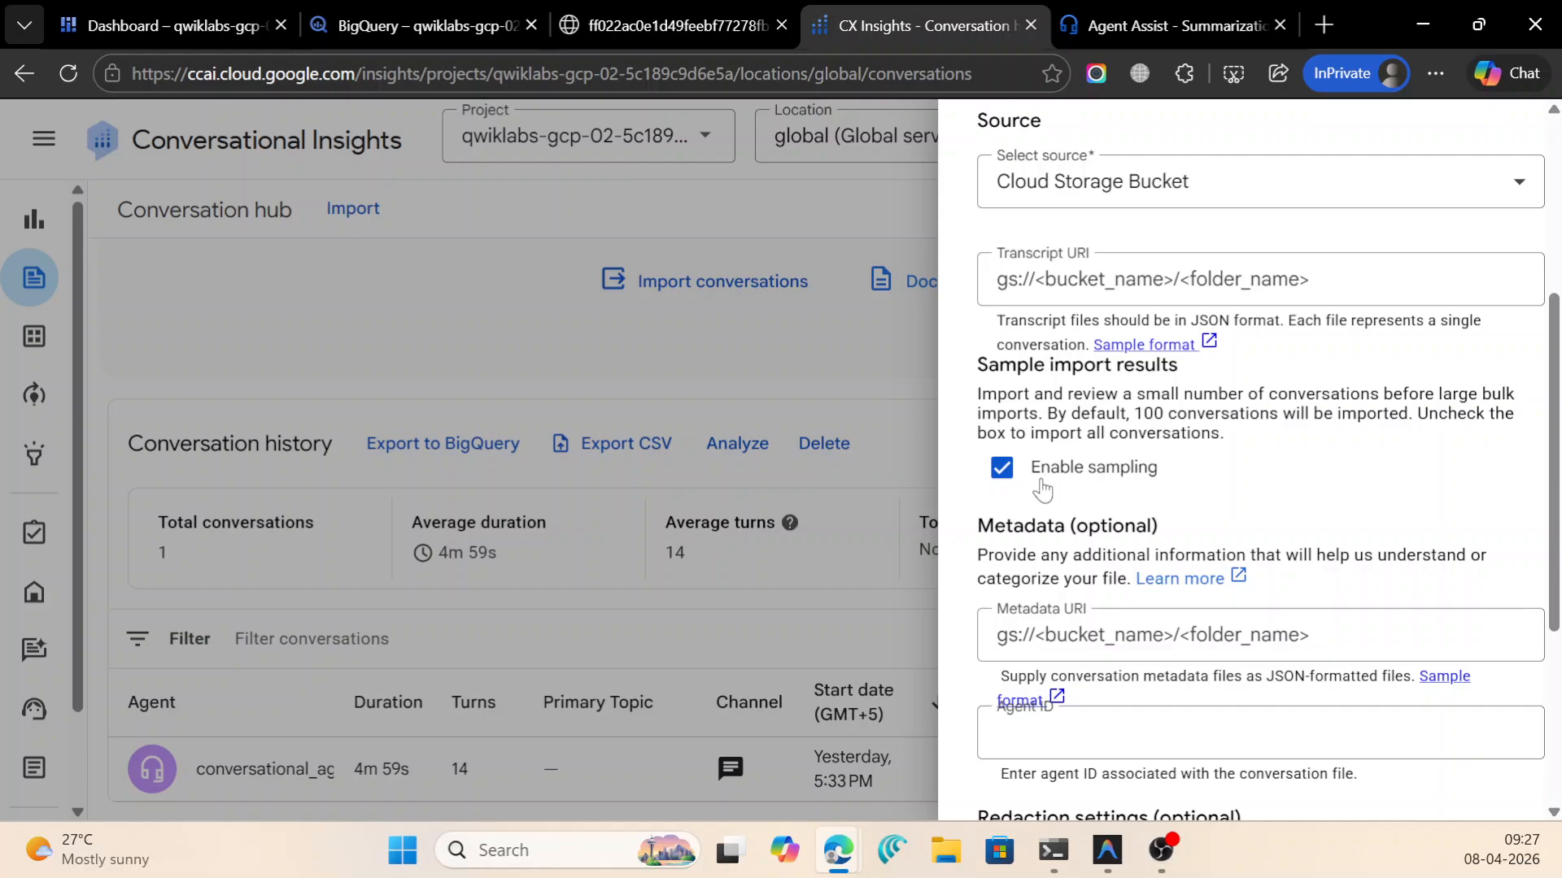
left_click(731, 301)
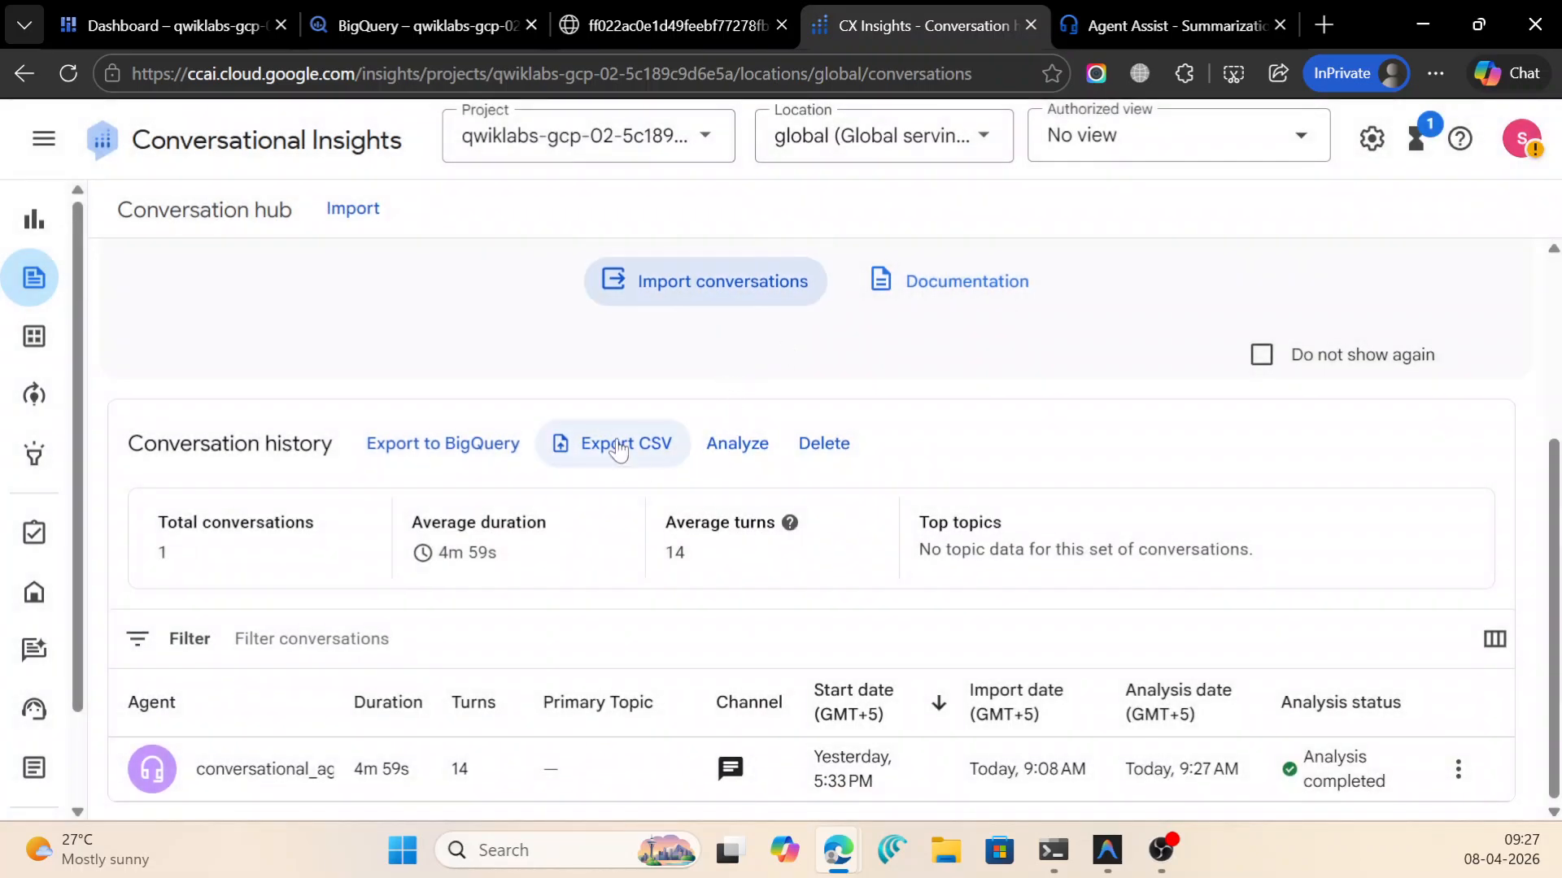
Close the conversation transcript JSON tab and rerun the untitled conversation query in BigQuery.
left_click(660, 25)
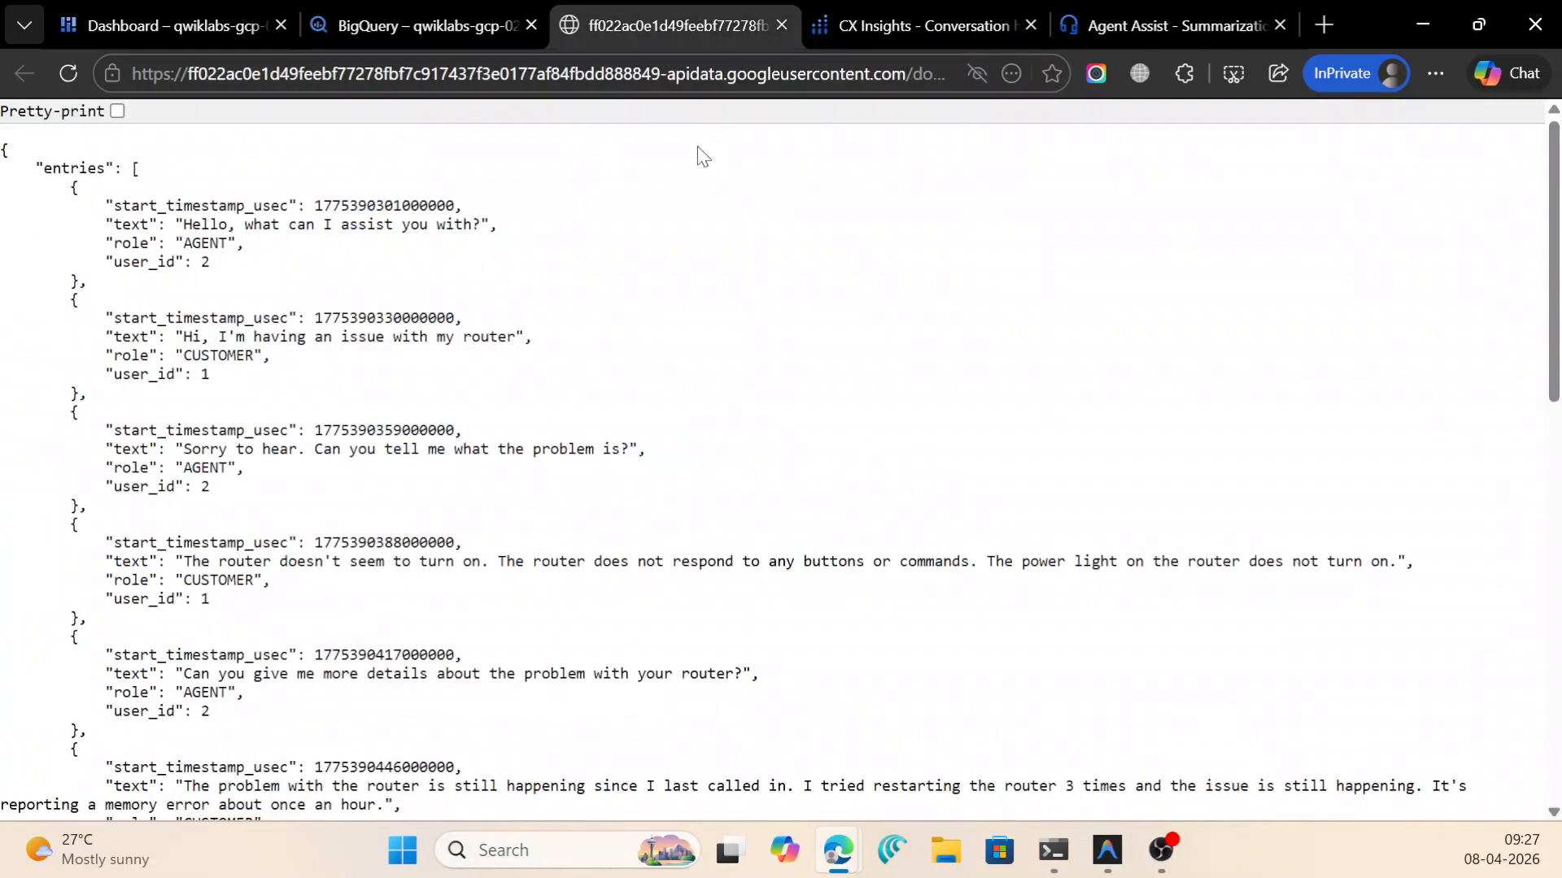
left_click(782, 25)
left_click(496, 28)
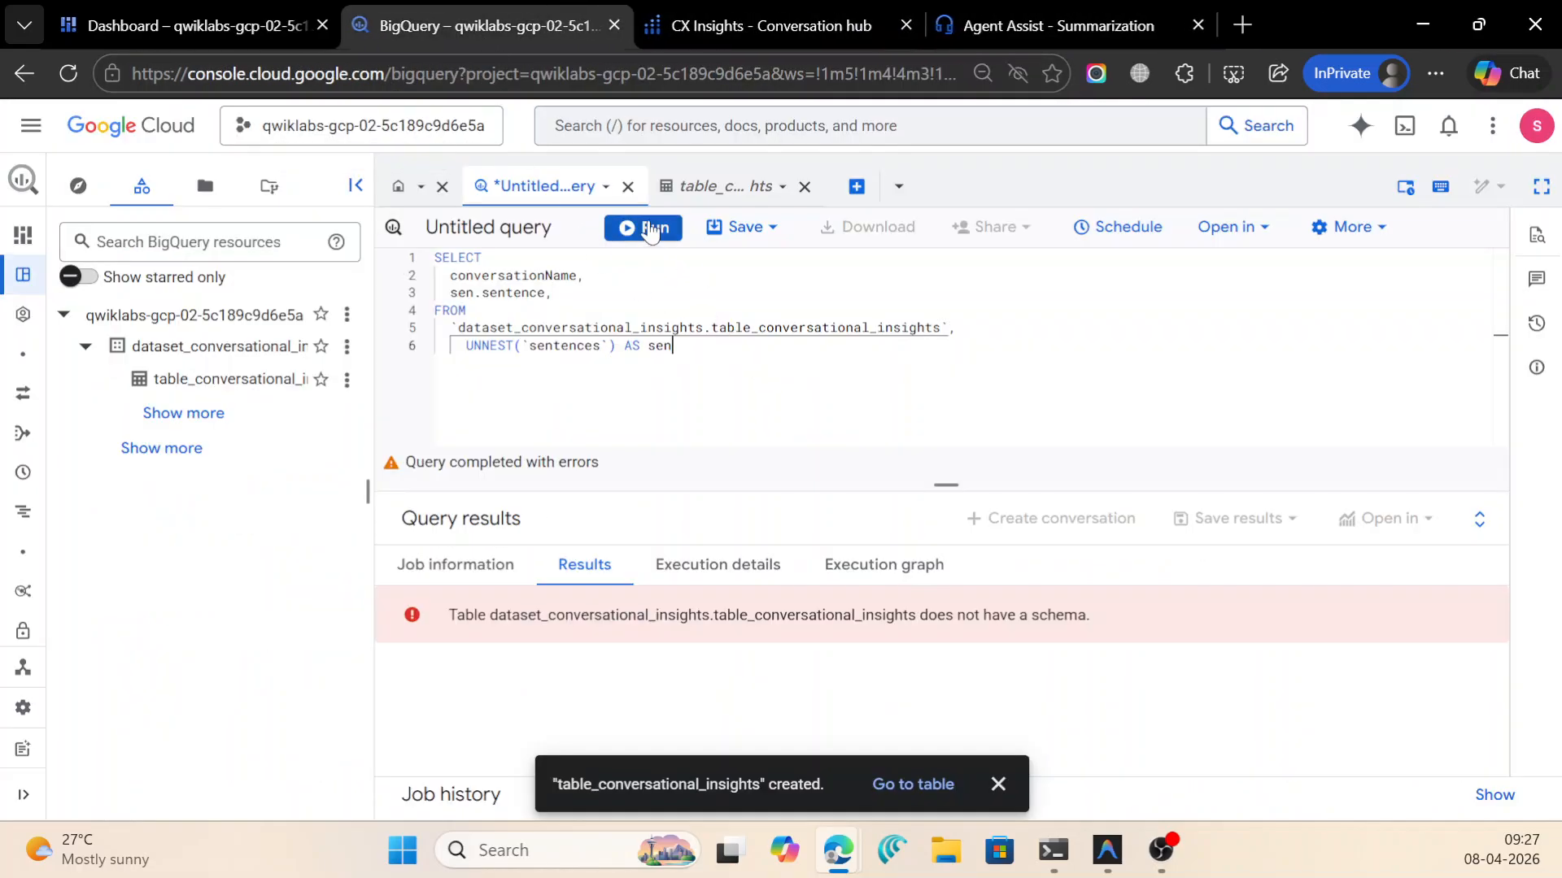
left_click(646, 227)
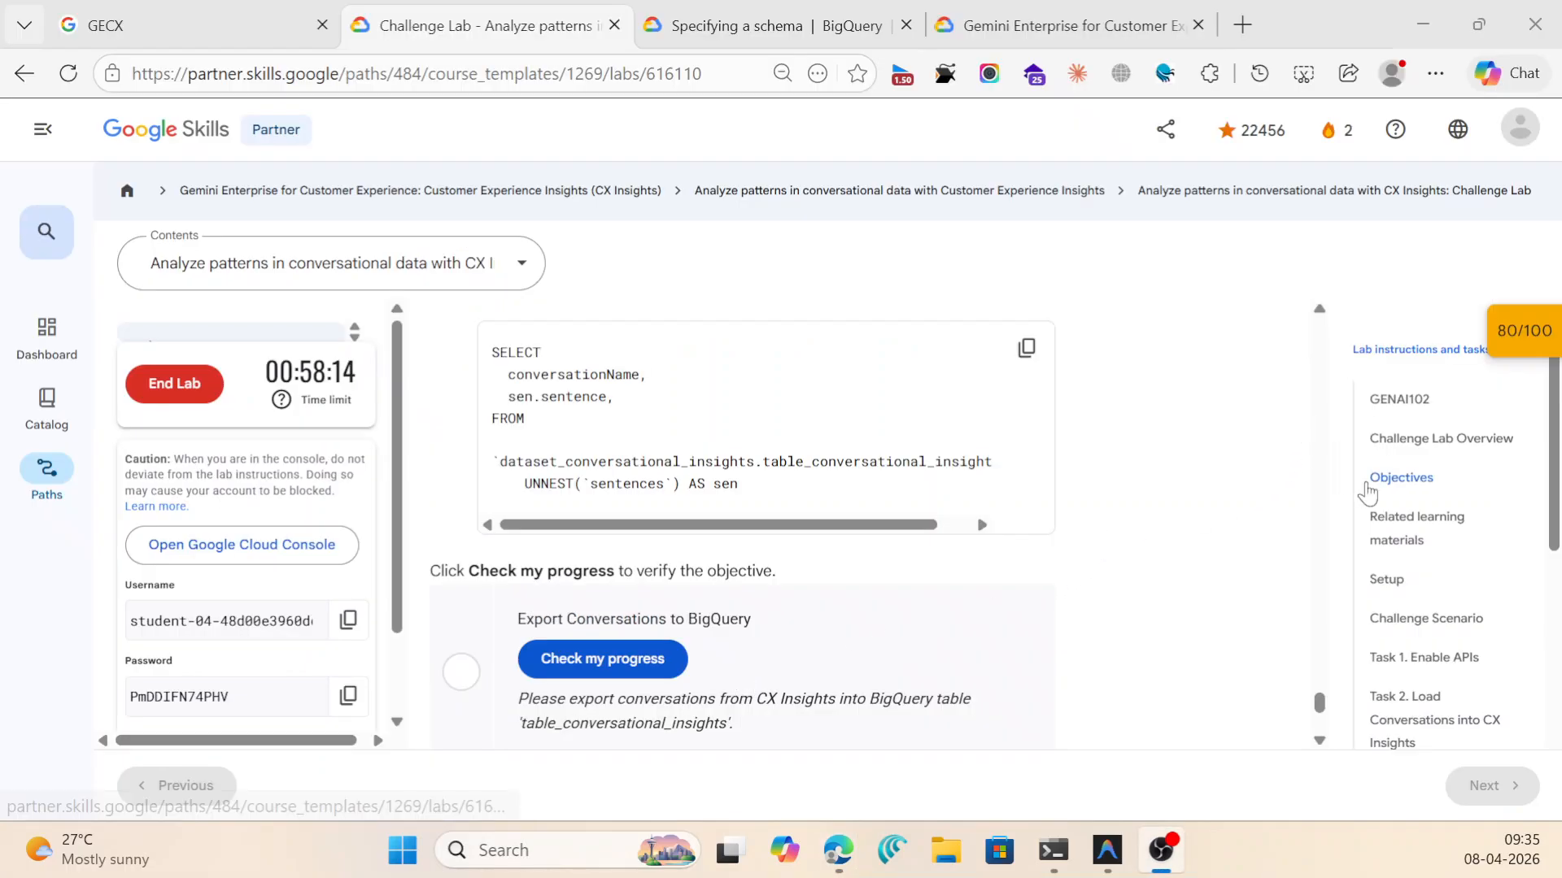
Review the Task 7 export instructions and the Create Scorecard progress check in the lab.
scroll(1319, 484, "up", 3)
scroll(865, 488, "up", 10)
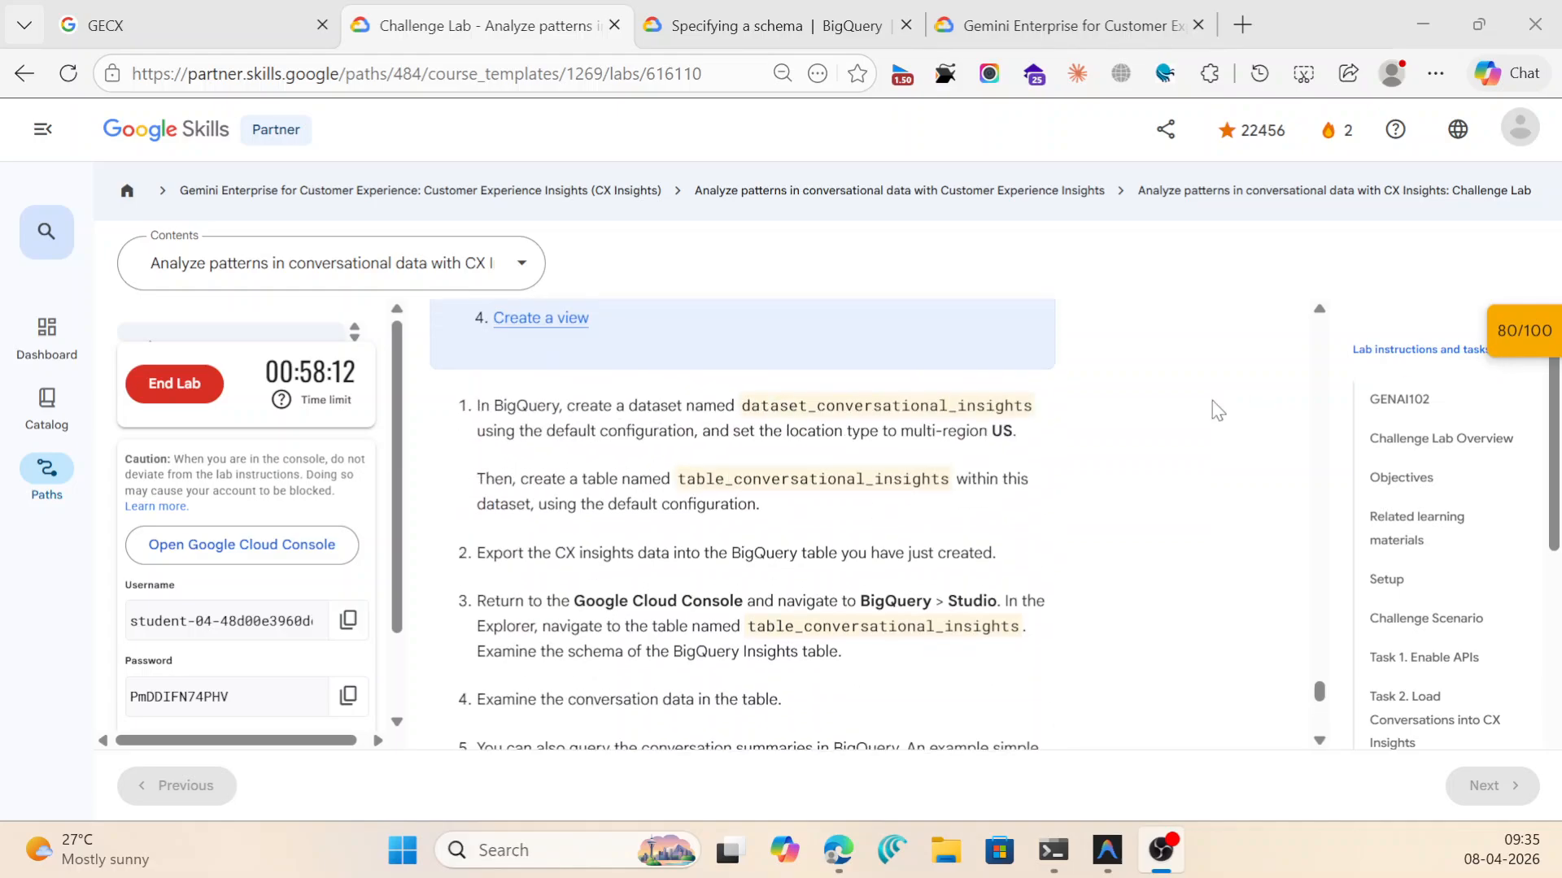
scroll(844, 523, "down", 5)
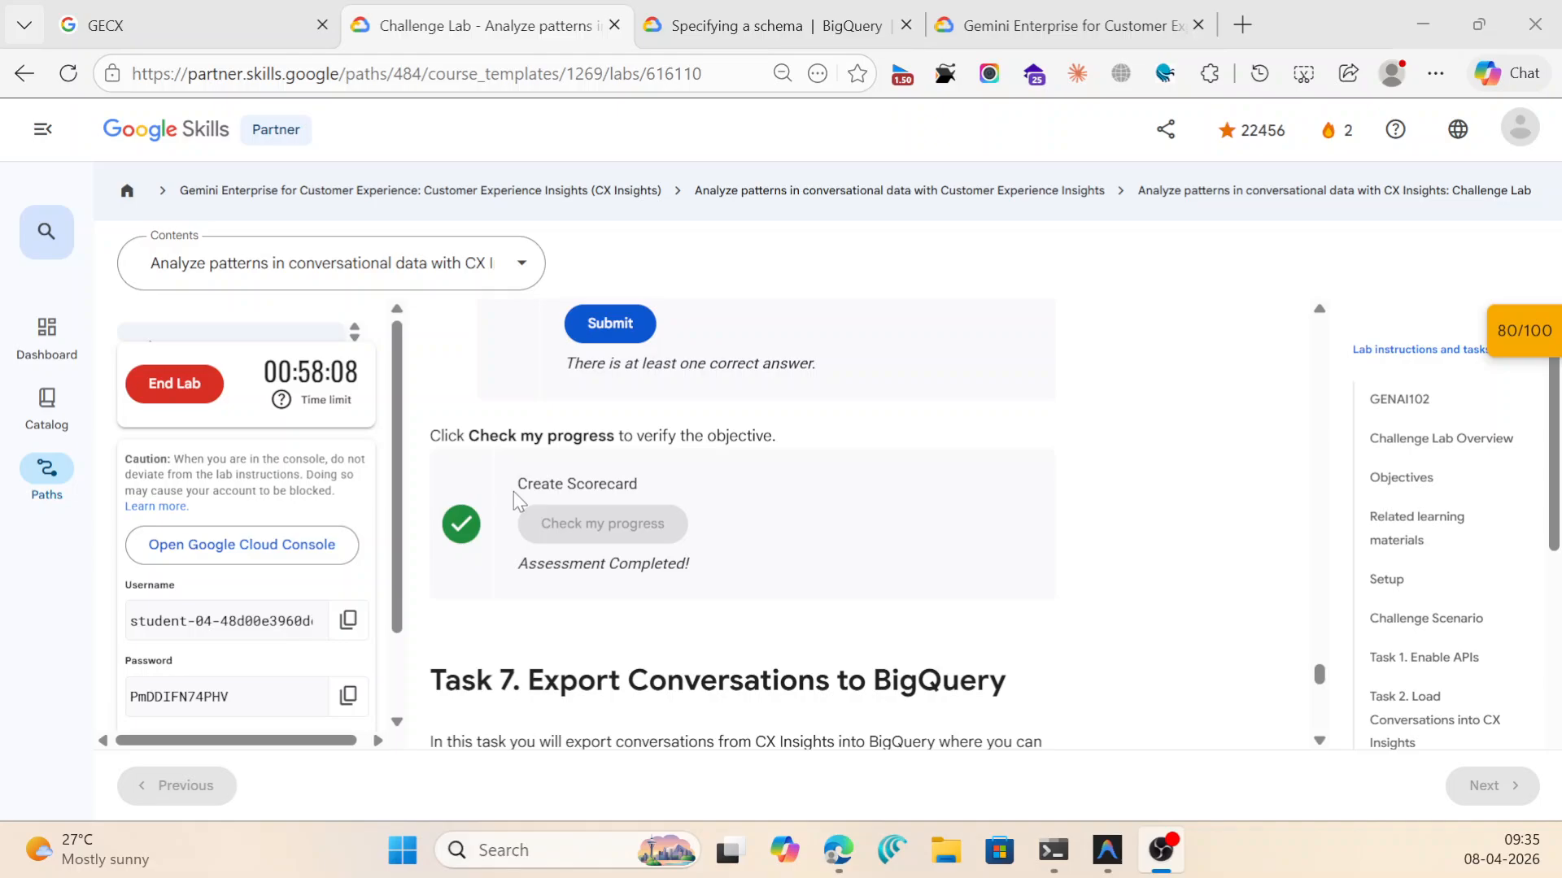
Switch to Conversational Insights, dismiss the Export Insights data dialog, and open the Quality AI scorecards list.
mouse_move(838, 849)
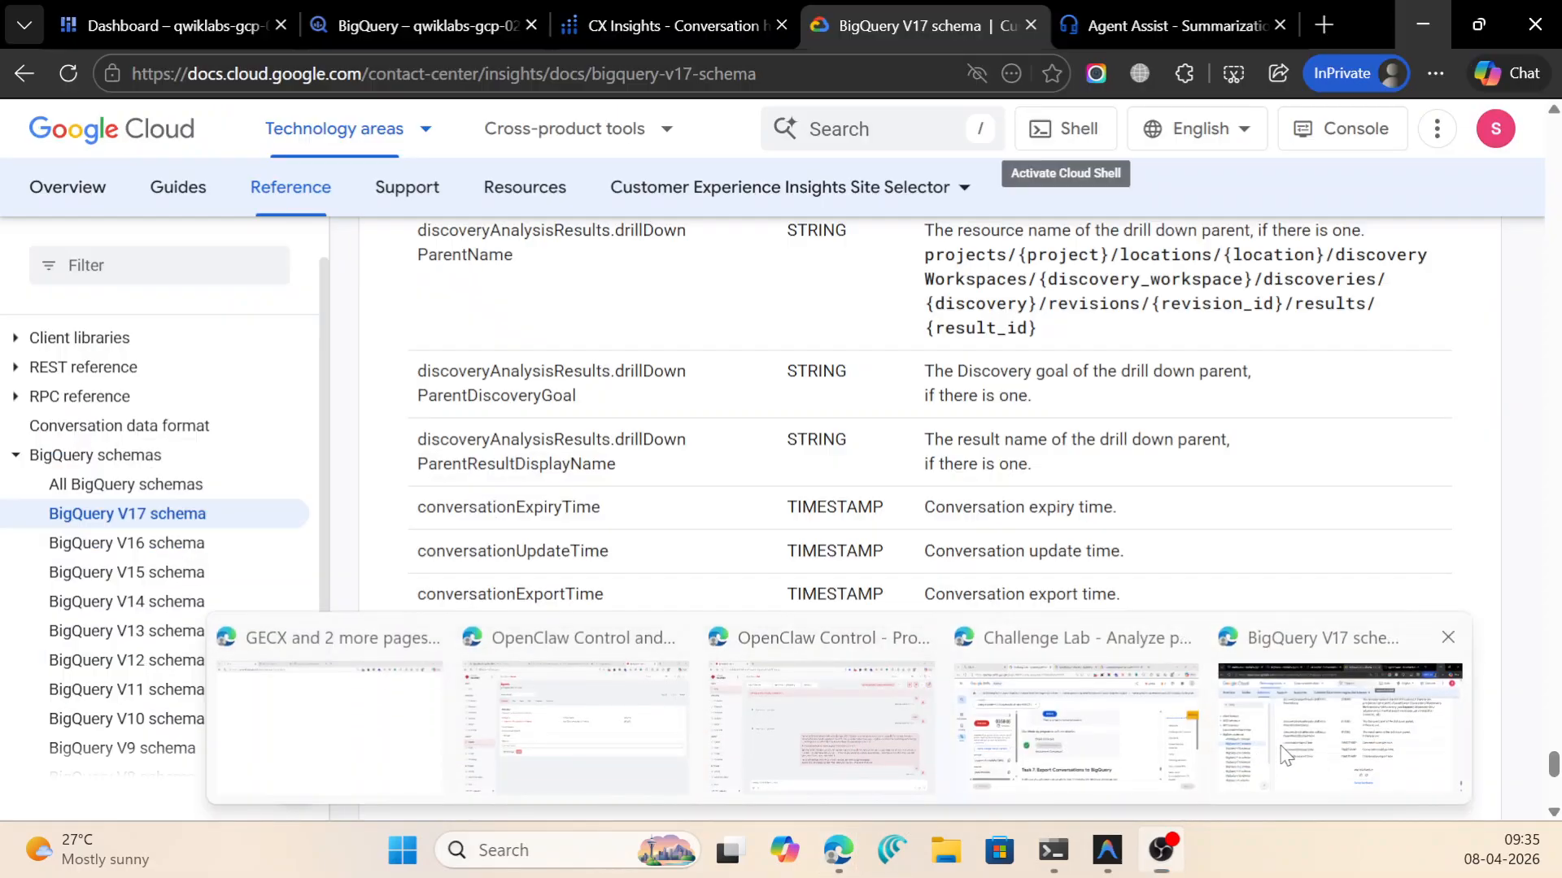
left_click(1285, 752)
left_click(651, 29)
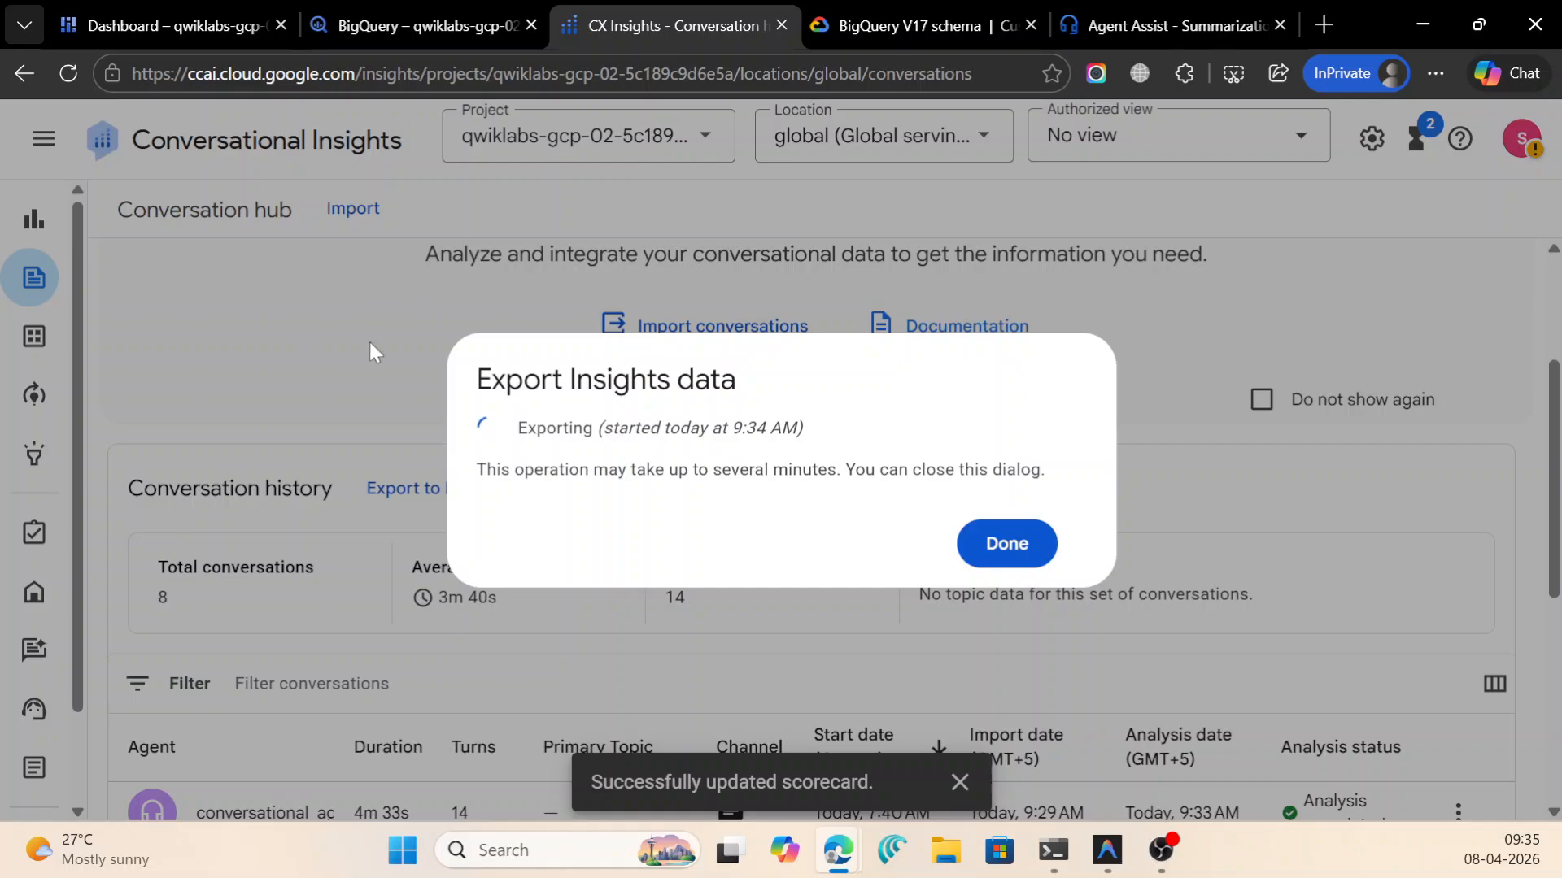
left_click(241, 378)
mouse_move(75, 630)
scroll(65, 642, "down", 2)
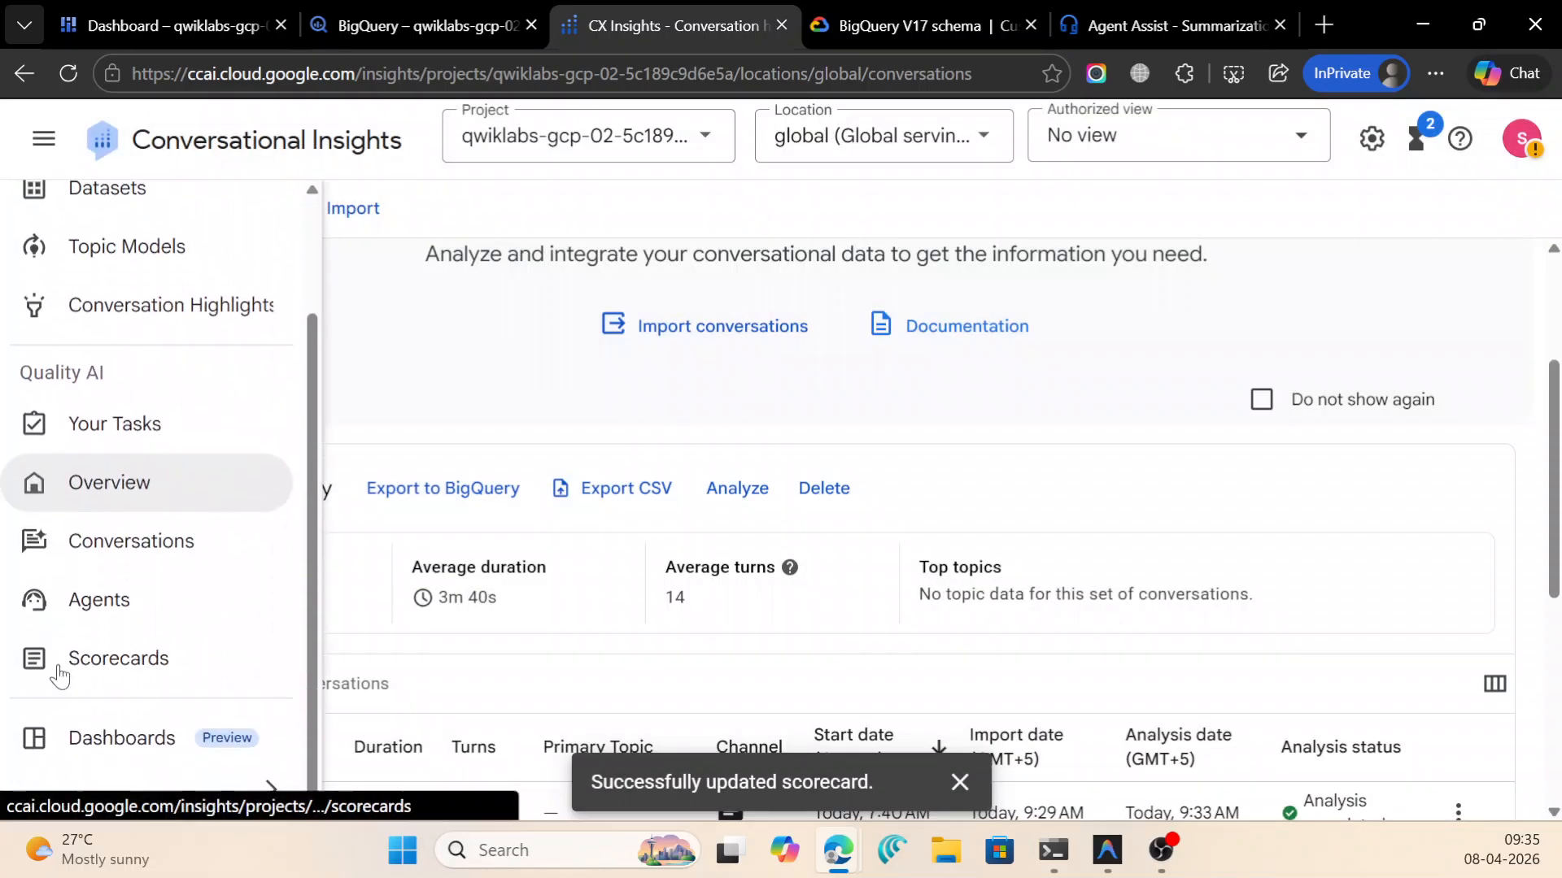
left_click(101, 685)
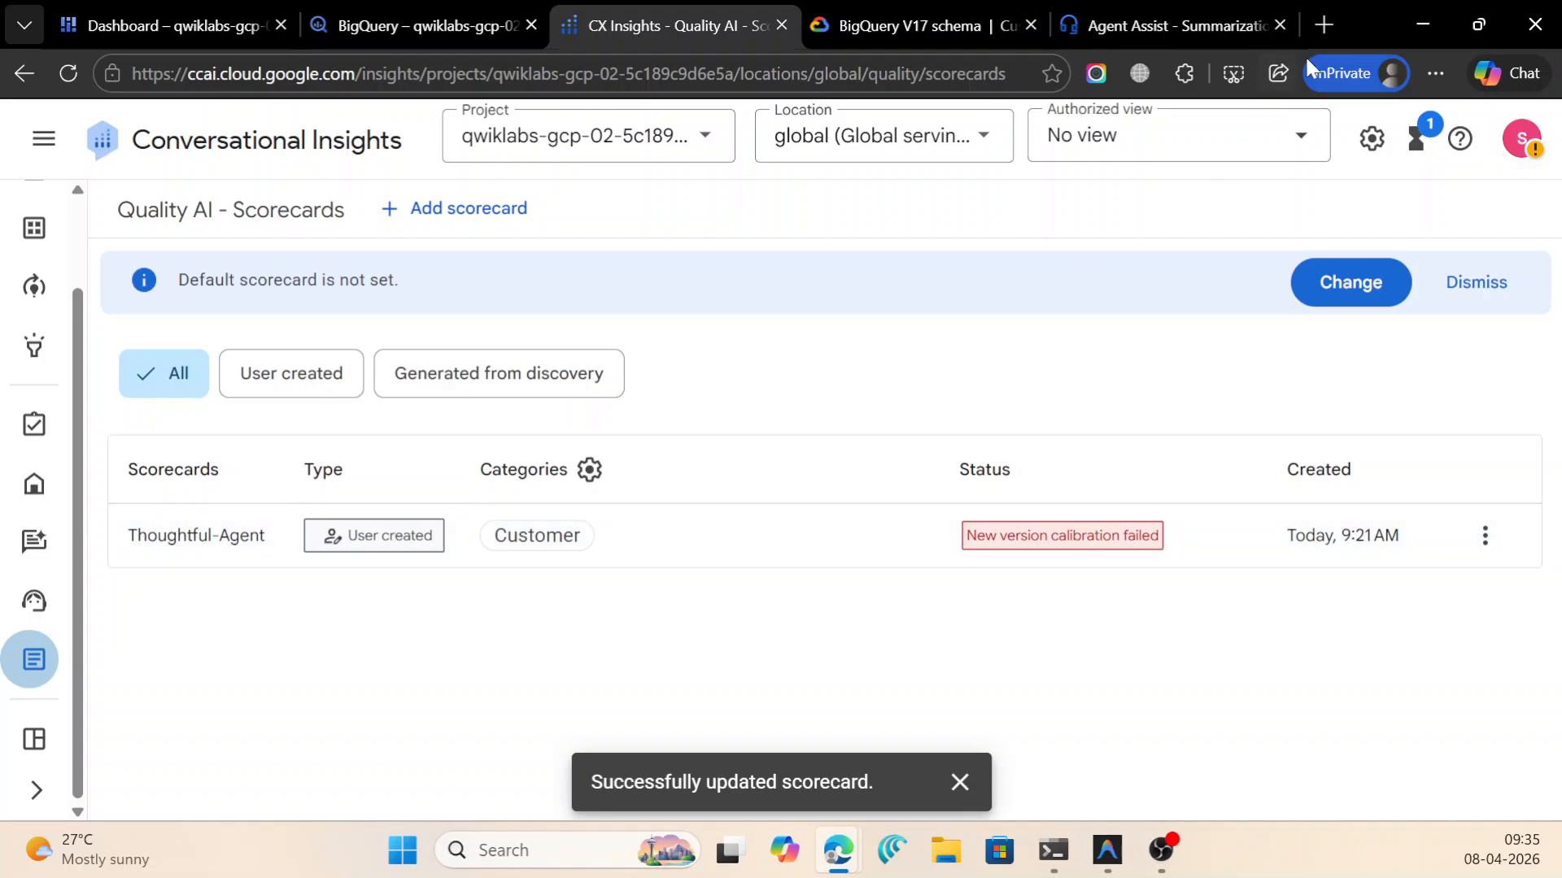
Return to the lab instructions and highlight the required custom highlight name Issue-Highlight under the Create Custom Highlights check.
left_click(1422, 24)
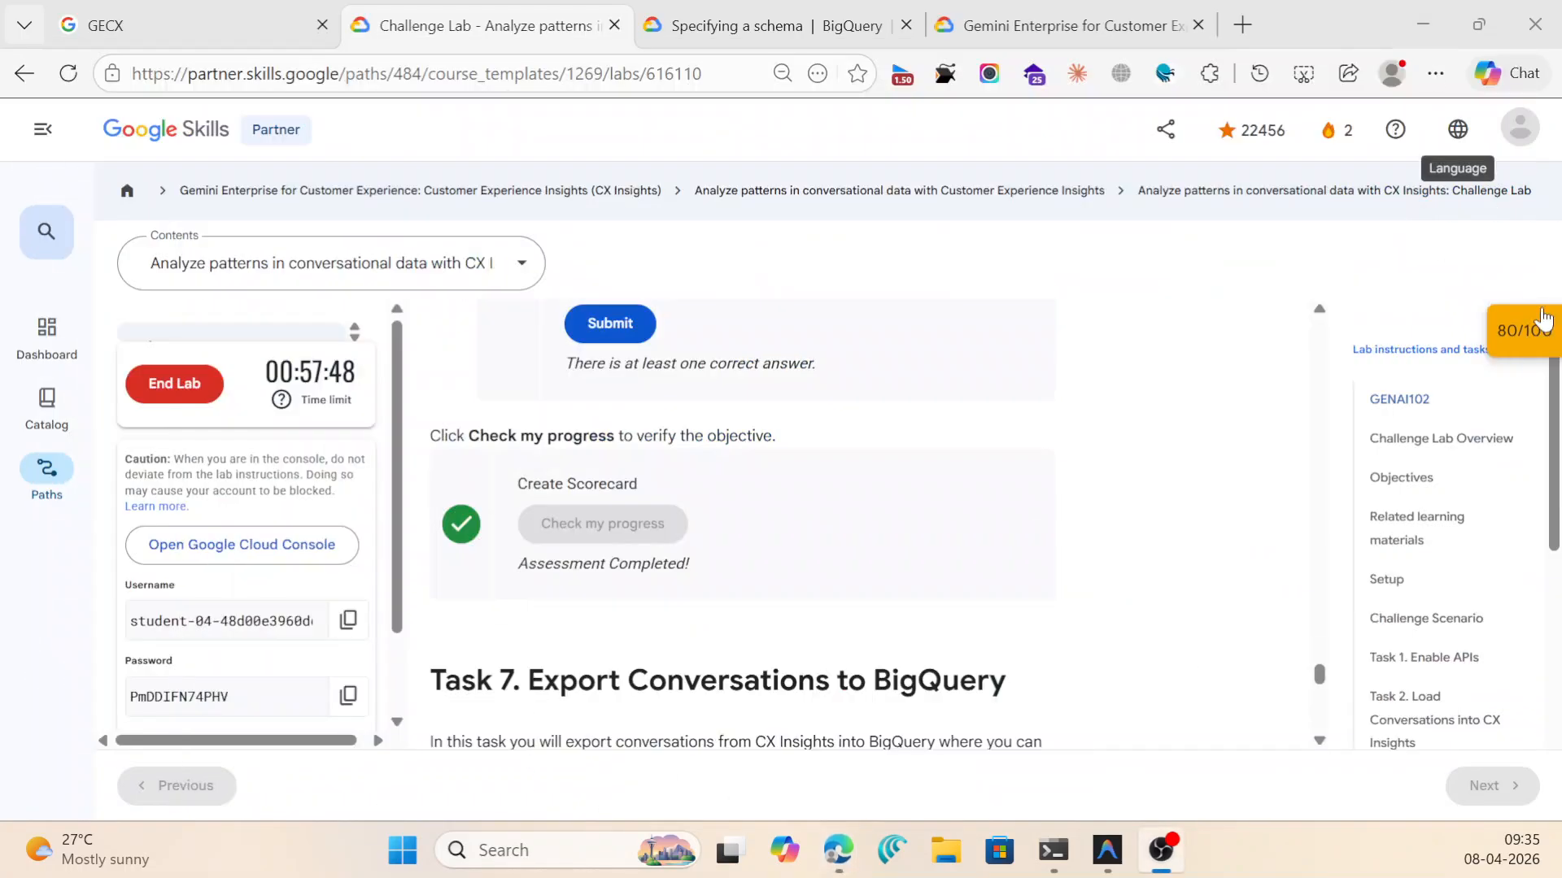
scroll(1073, 481, "up", 10)
scroll(810, 523, "up", 15)
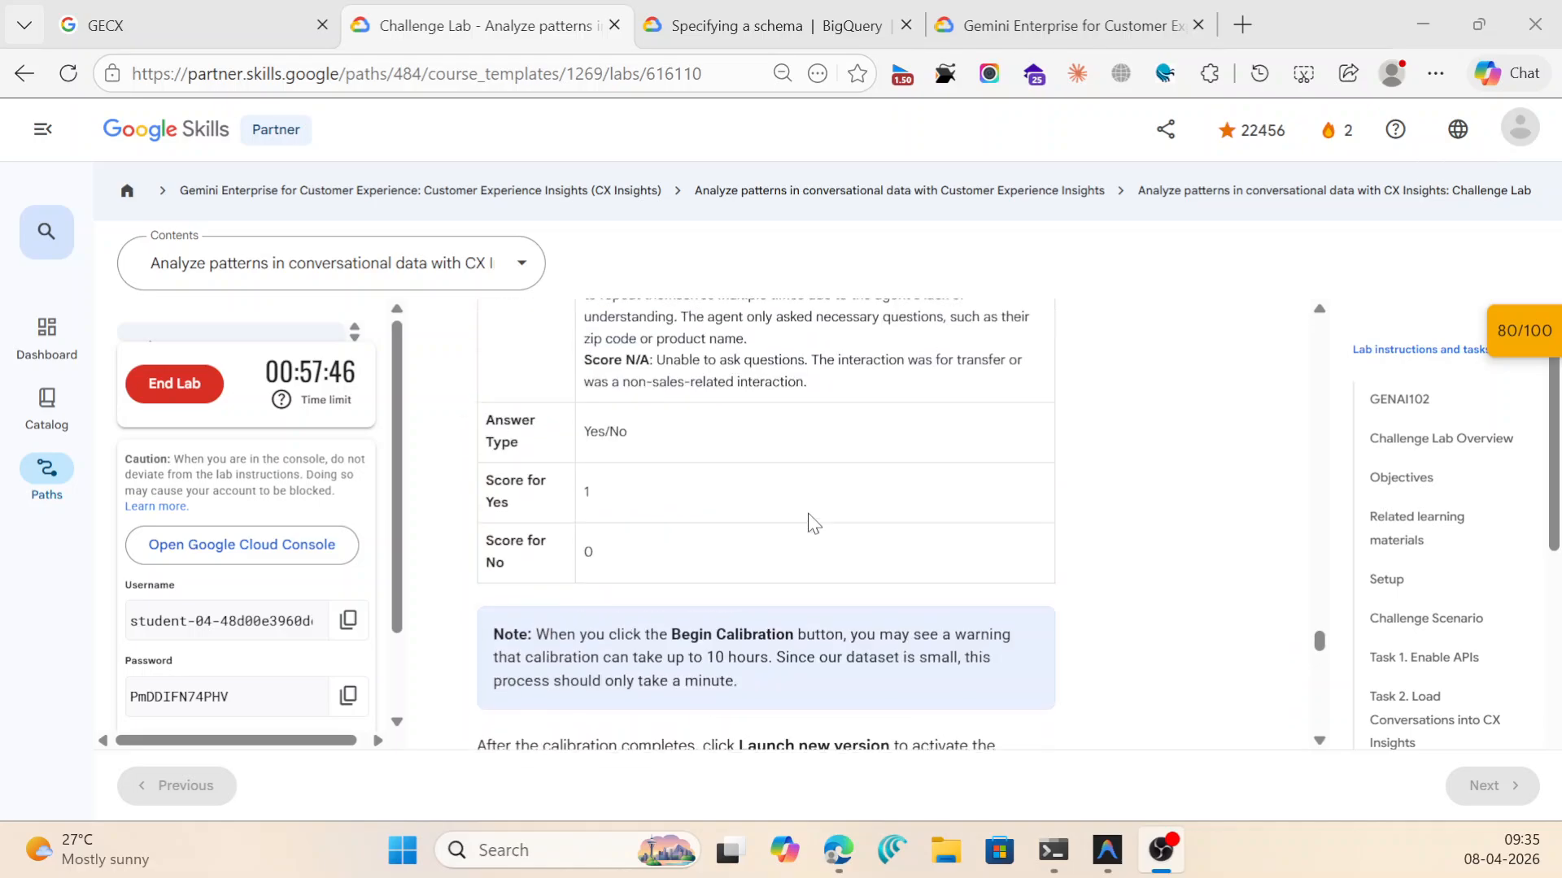
scroll(656, 525, "up", 2)
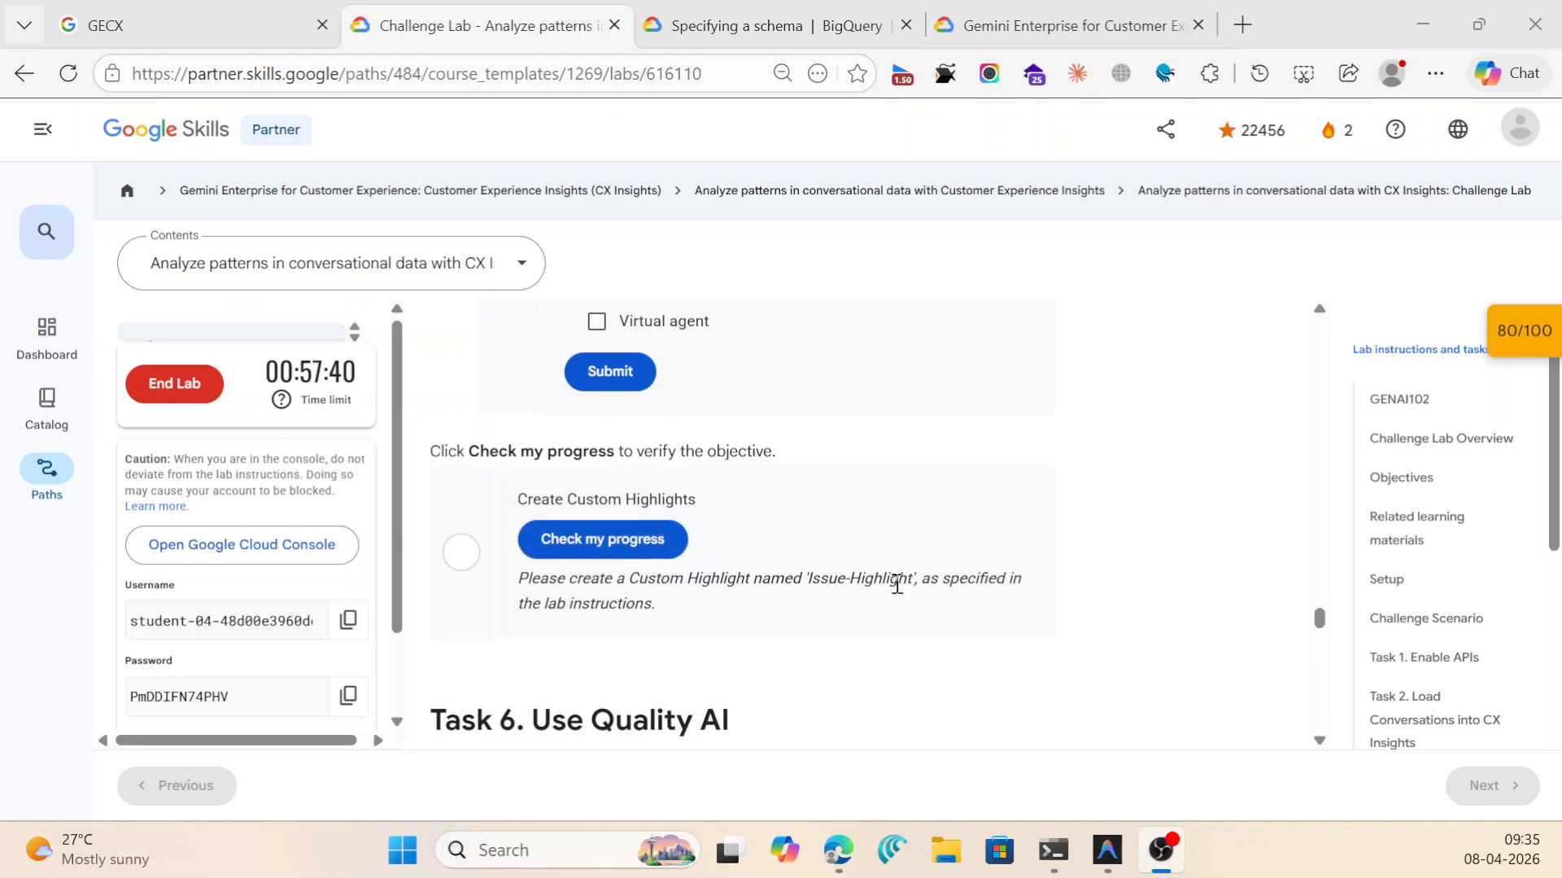
left_click(914, 577)
left_click_drag(915, 577, 811, 579)
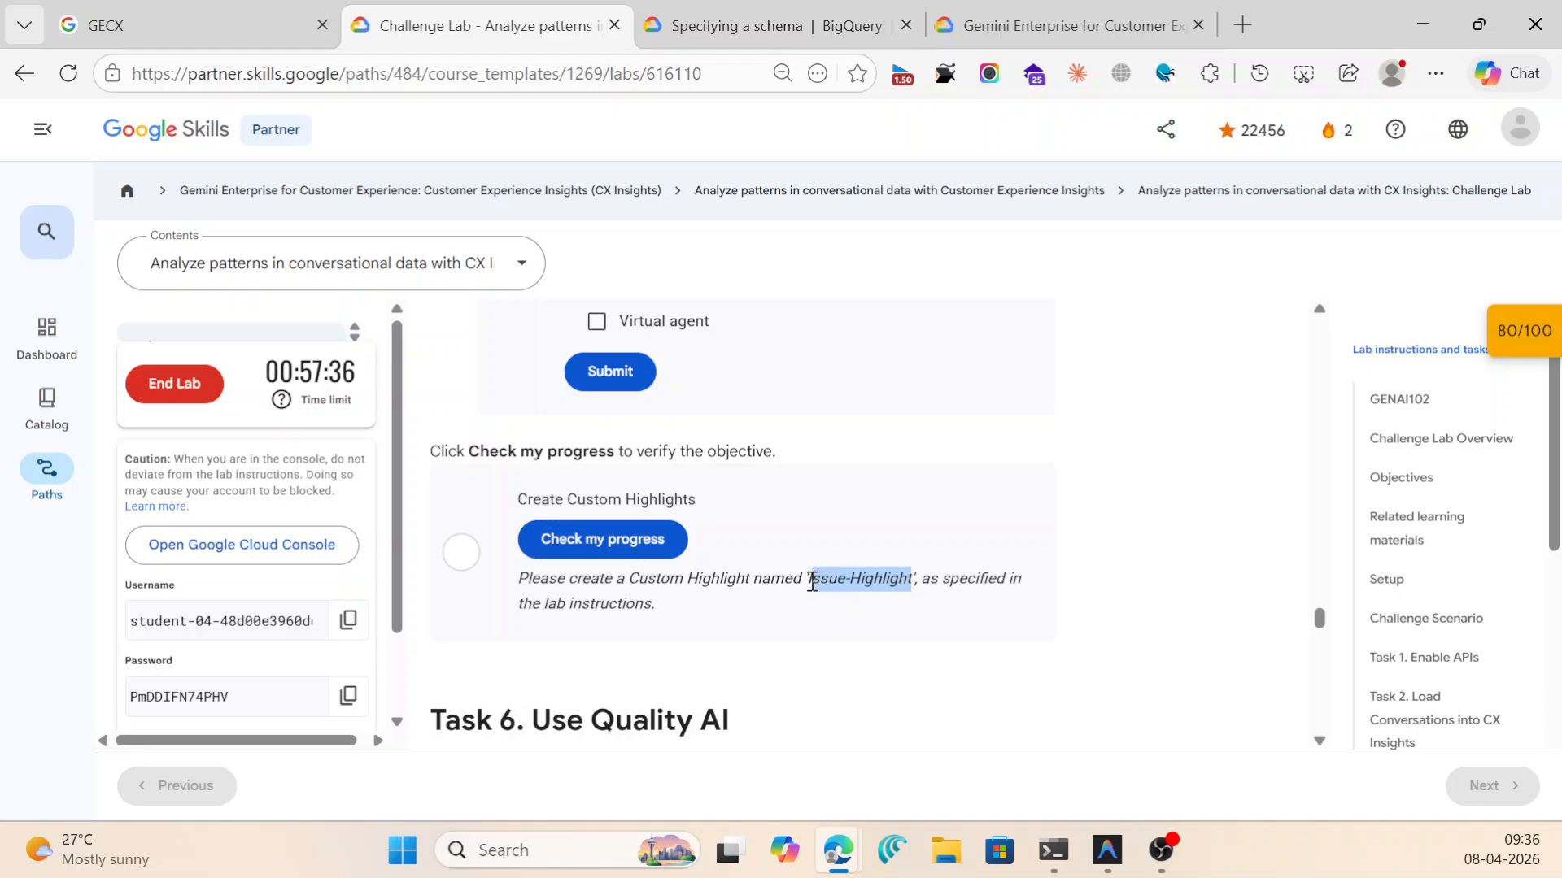
mouse_move(808, 579)
left_mouse_down()
mouse_move(898, 579)
mouse_move(817, 574)
left_mouse_up()
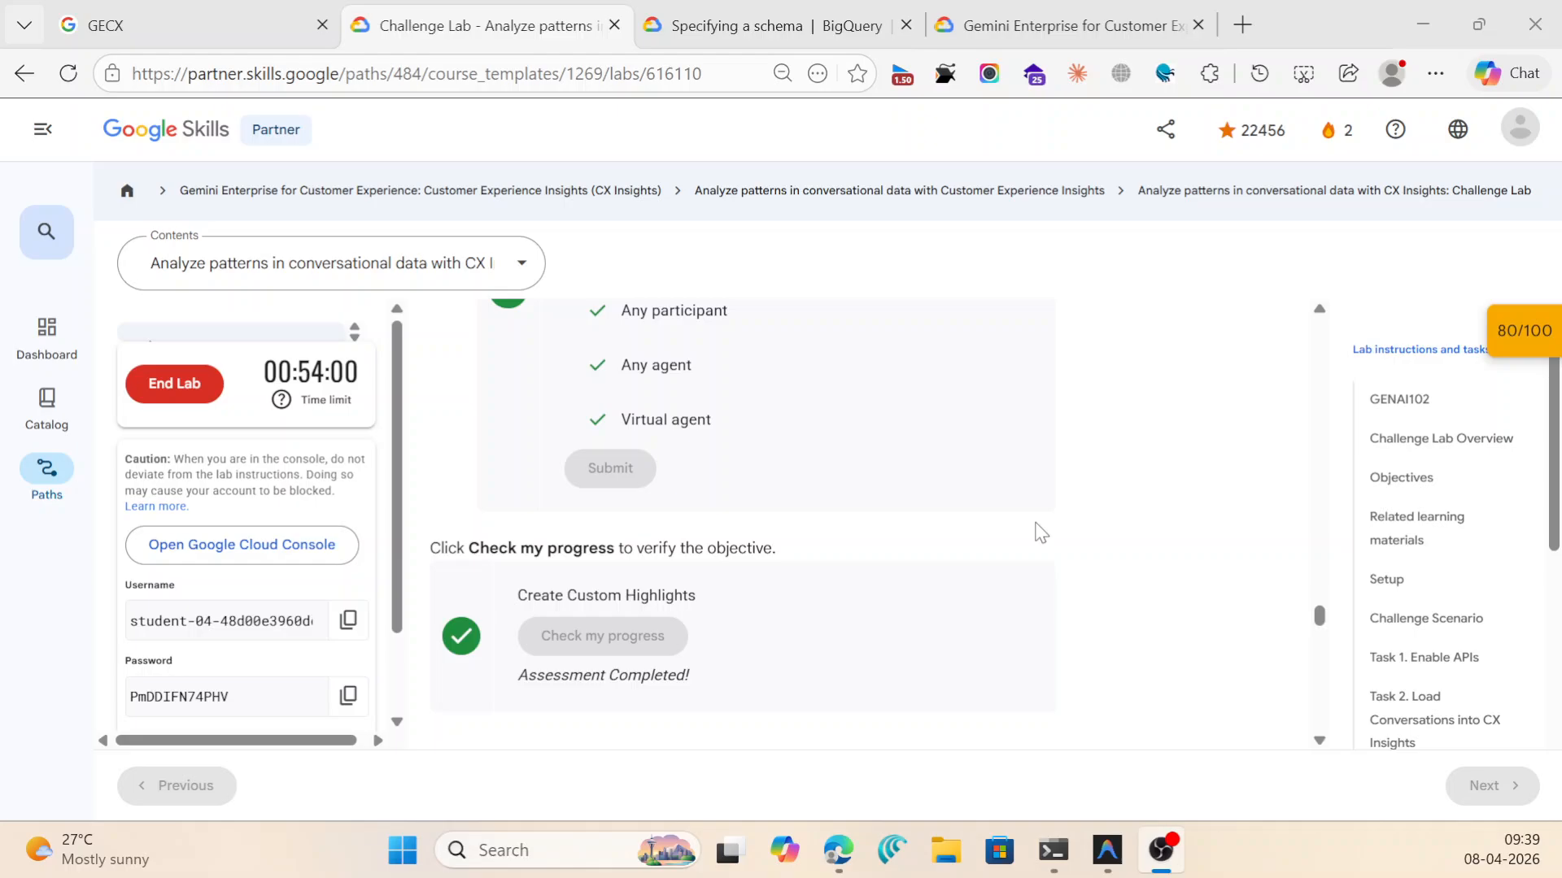
Review the Task 5 Apply Custom Highlights instructions in the lab.
scroll(966, 517, "up", 6)
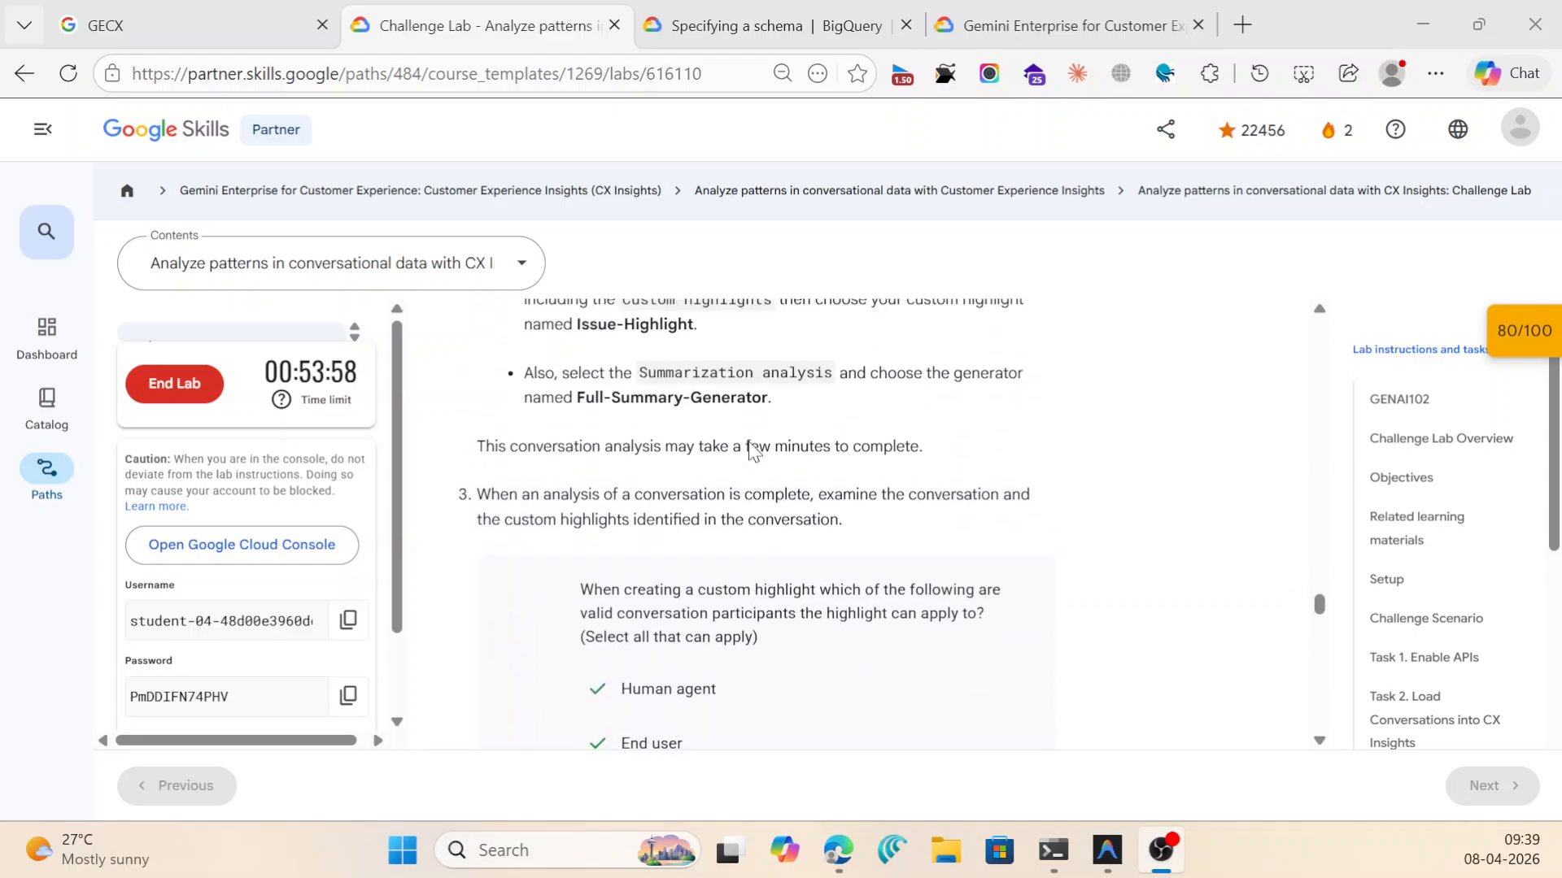
scroll(752, 452, "up", 3)
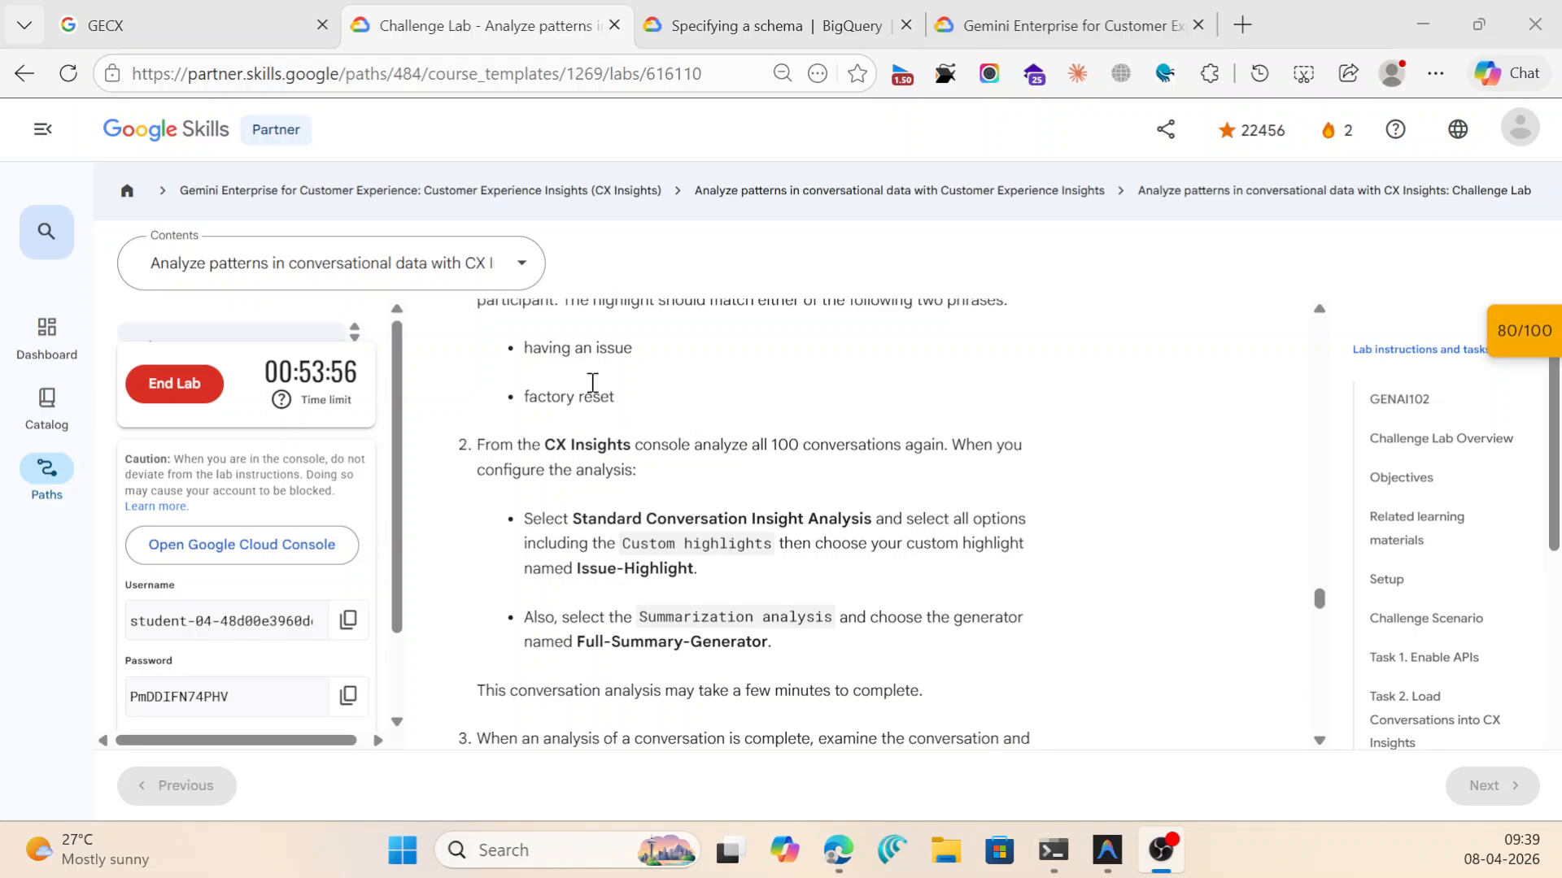
scroll(676, 410, "up", 3)
Switch to Conversational Insights and open the Issue-Highlight custom highlight for editing from the conversation highlights list.
mouse_move(841, 846)
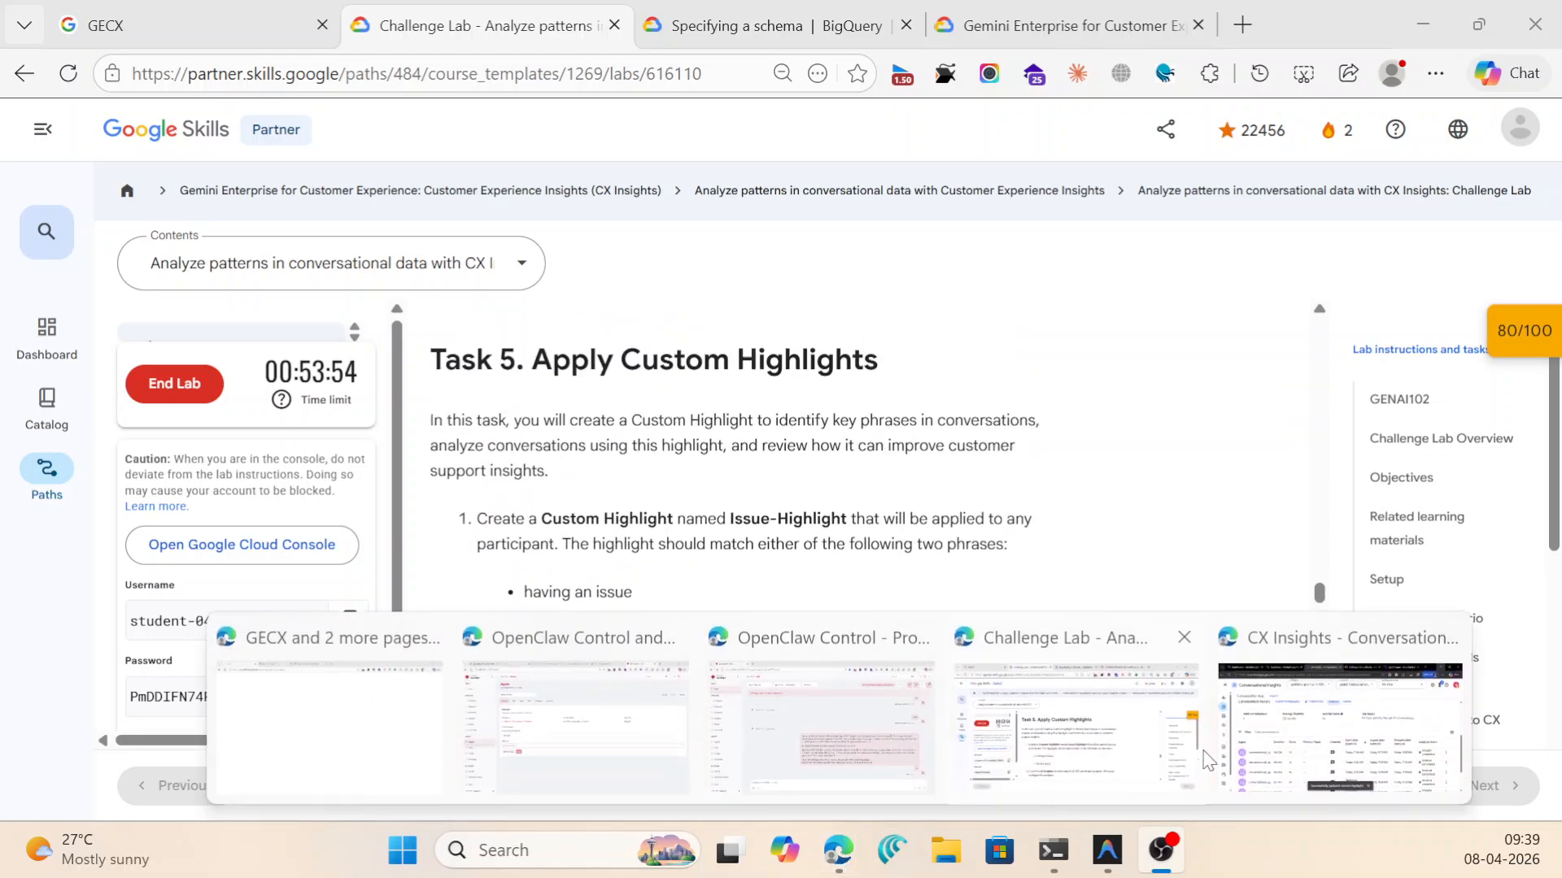
left_click(1338, 696)
scroll(455, 431, "up", 3)
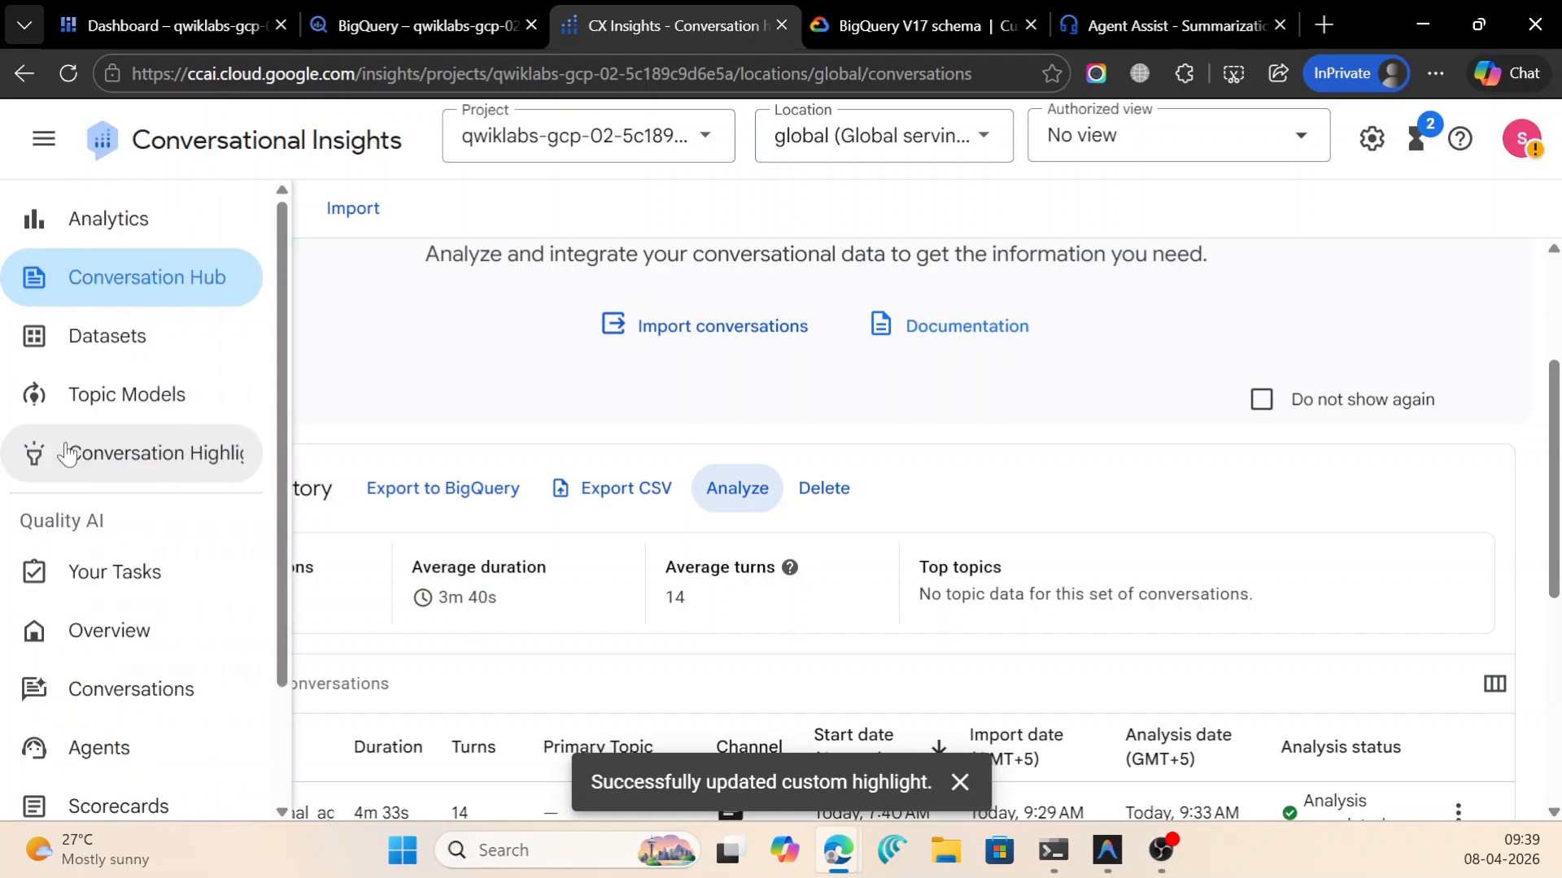
left_click(213, 453)
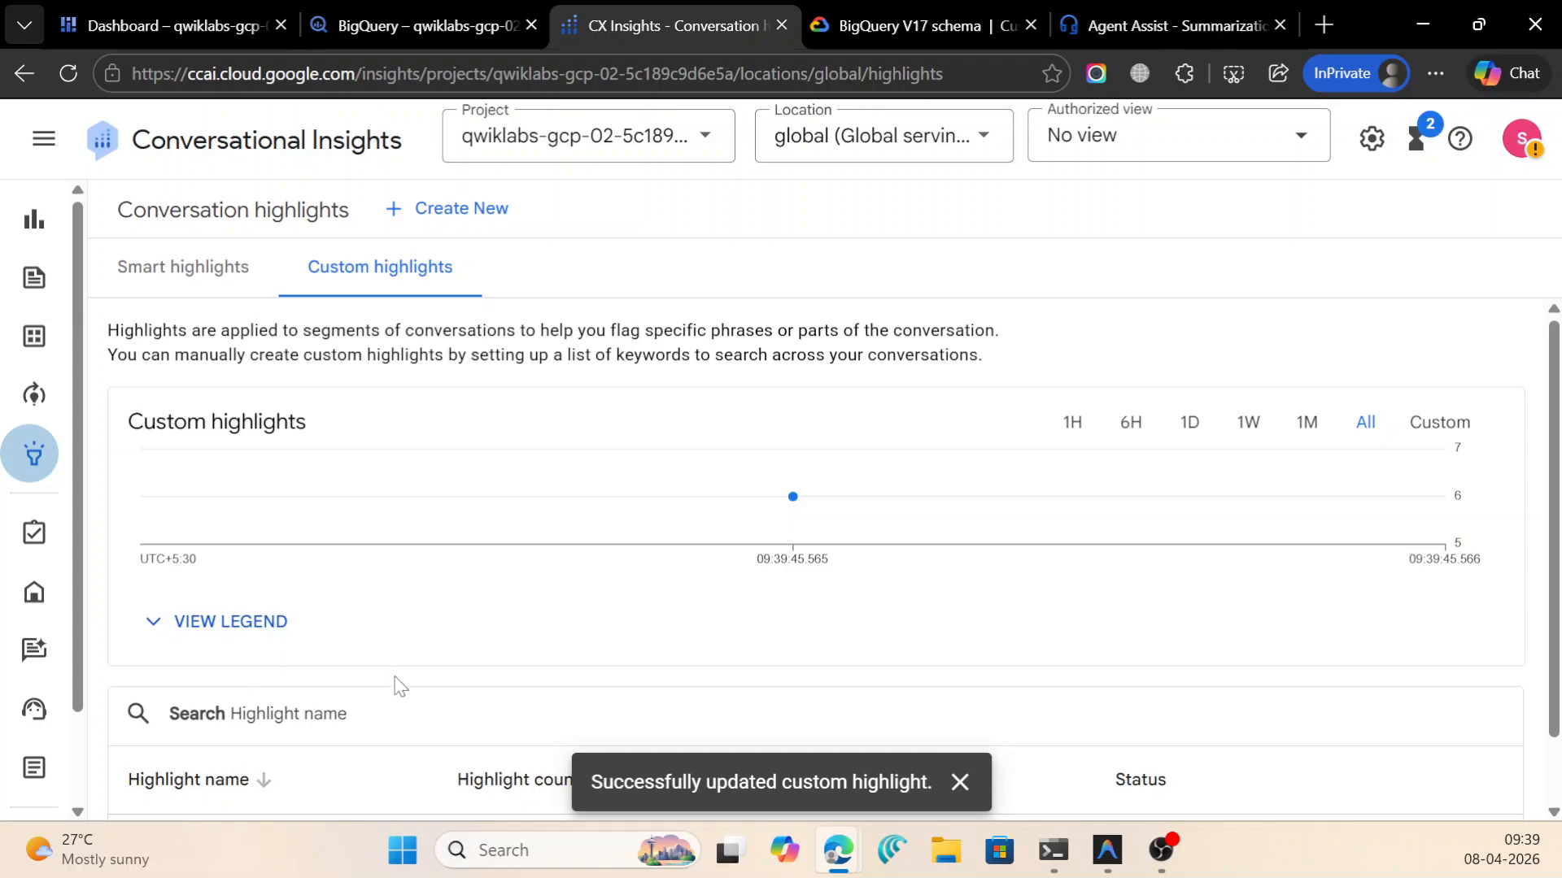
scroll(393, 683, "down", 1)
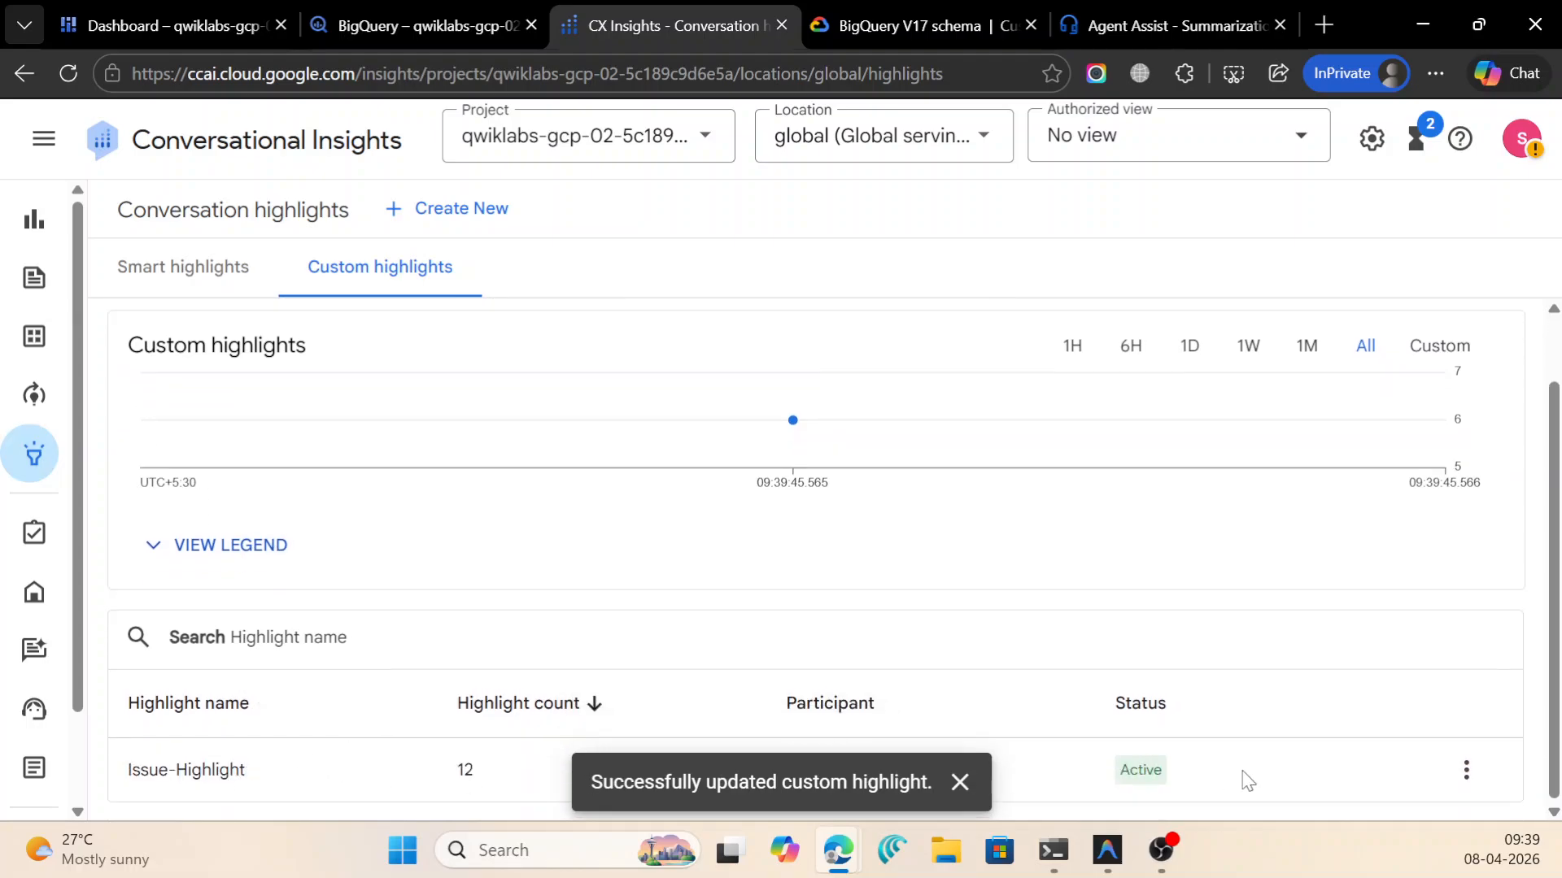
left_click(1466, 769)
left_click(1421, 648)
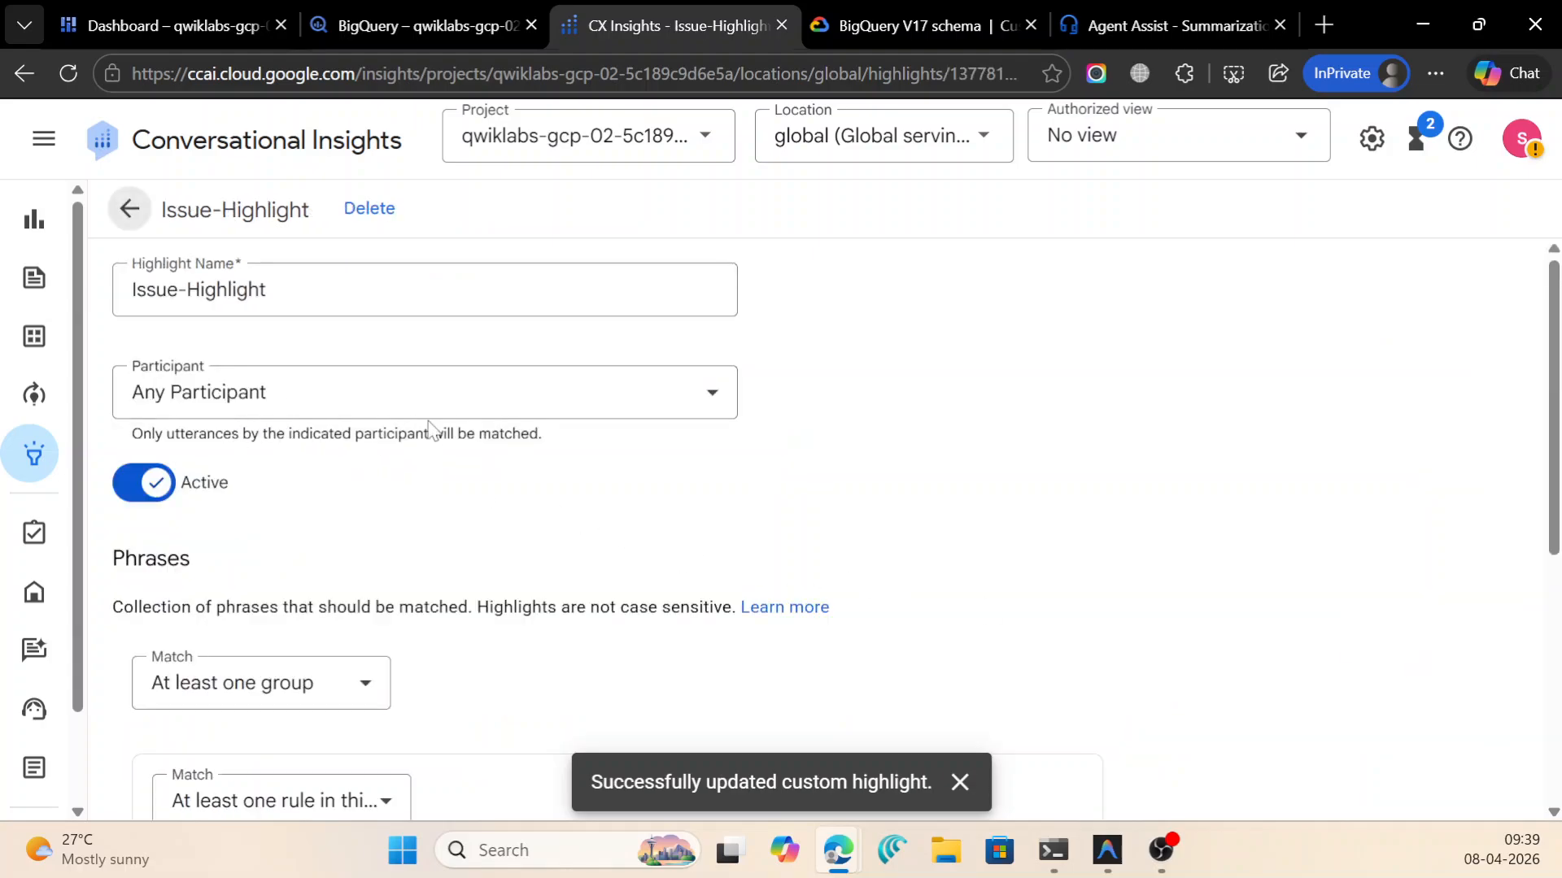
Examine the Issue-Highlight phrase rules and the match options of the rule group without changing them.
scroll(433, 431, "down", 5)
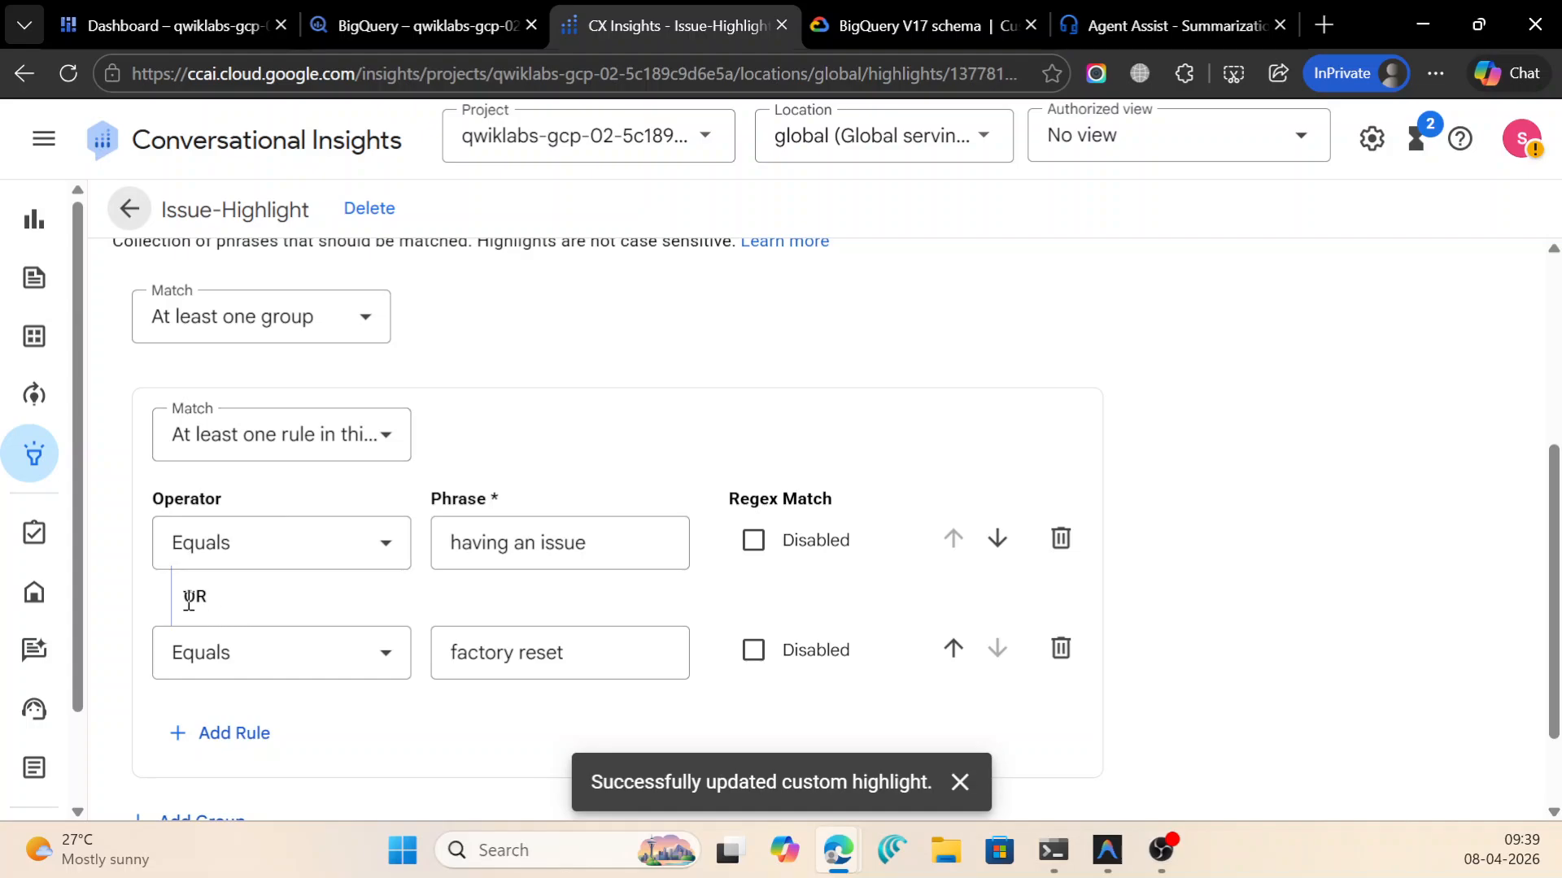
left_click(269, 456)
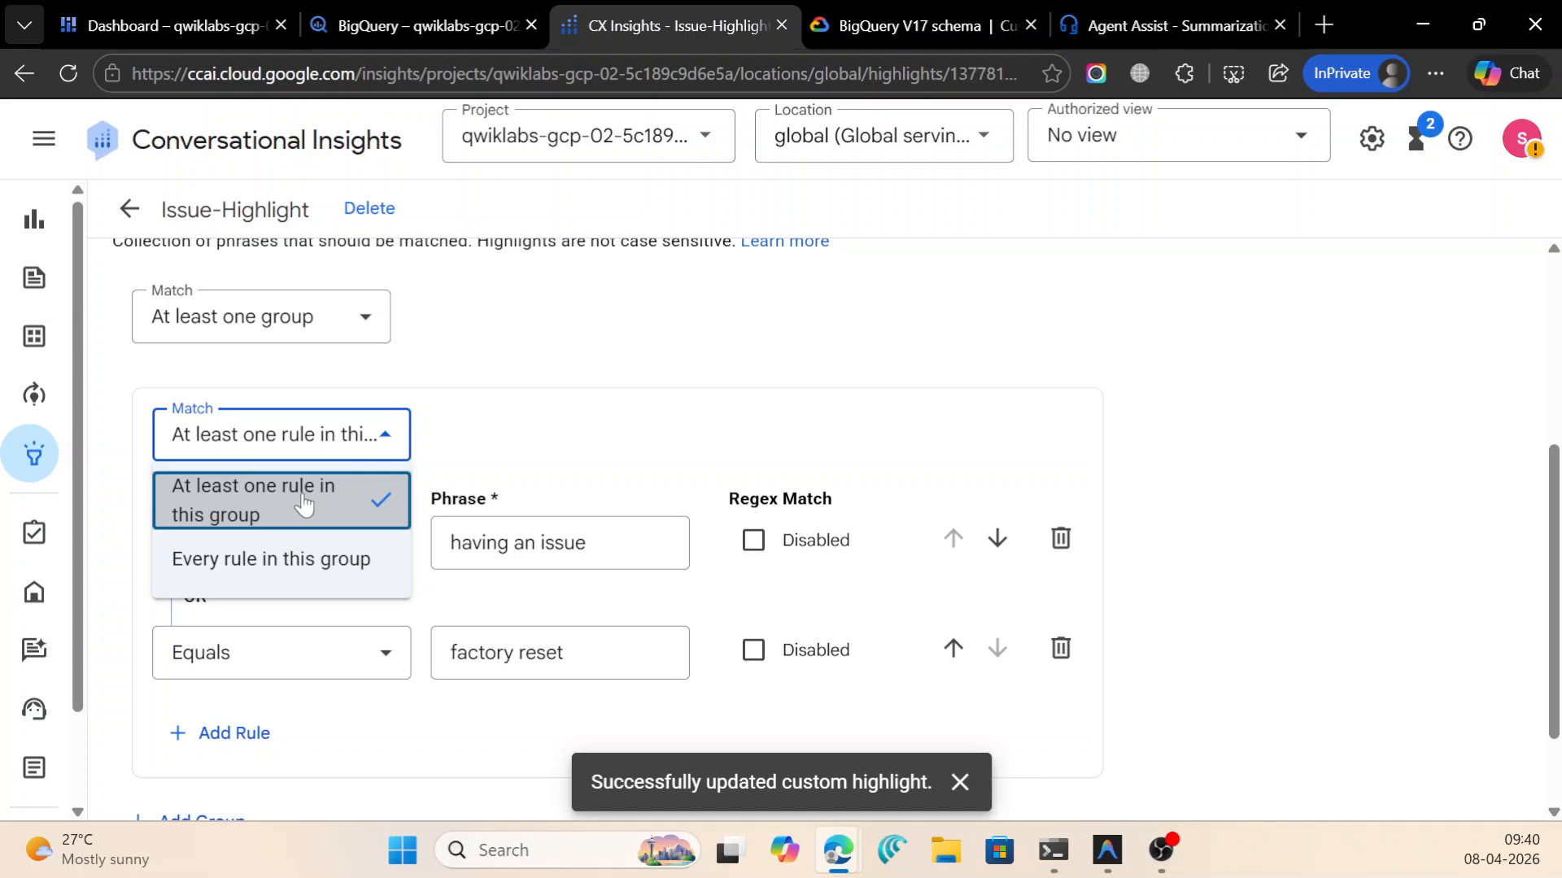
left_click(602, 340)
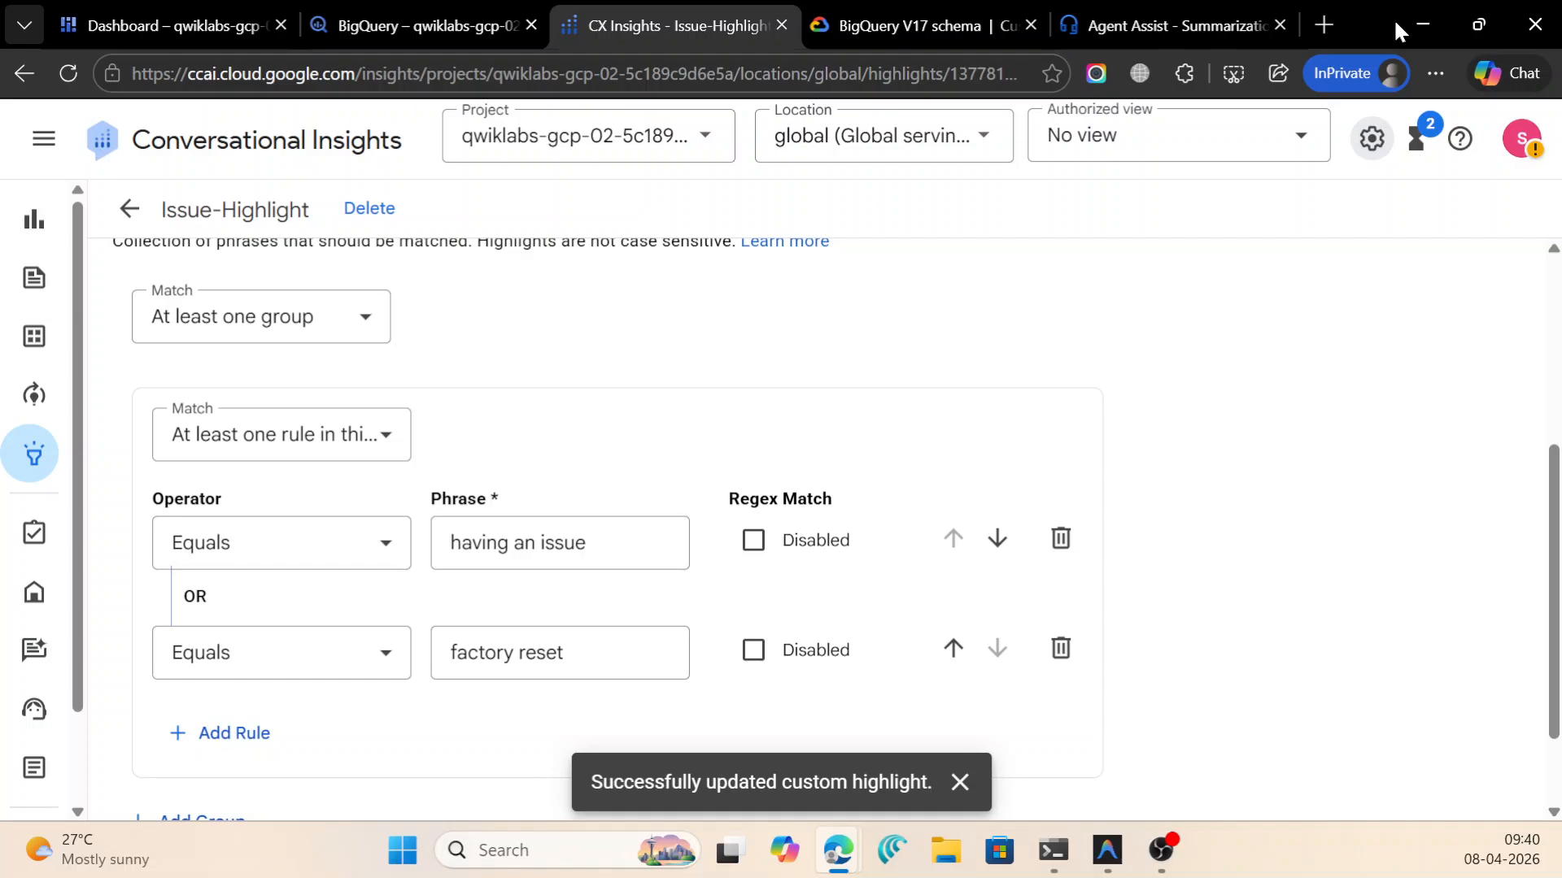
Return to the lab and review the score of each progress check, including Create Scorecard and Export Conversations to BigQuery.
left_click(1422, 24)
scroll(841, 470, "down", 3)
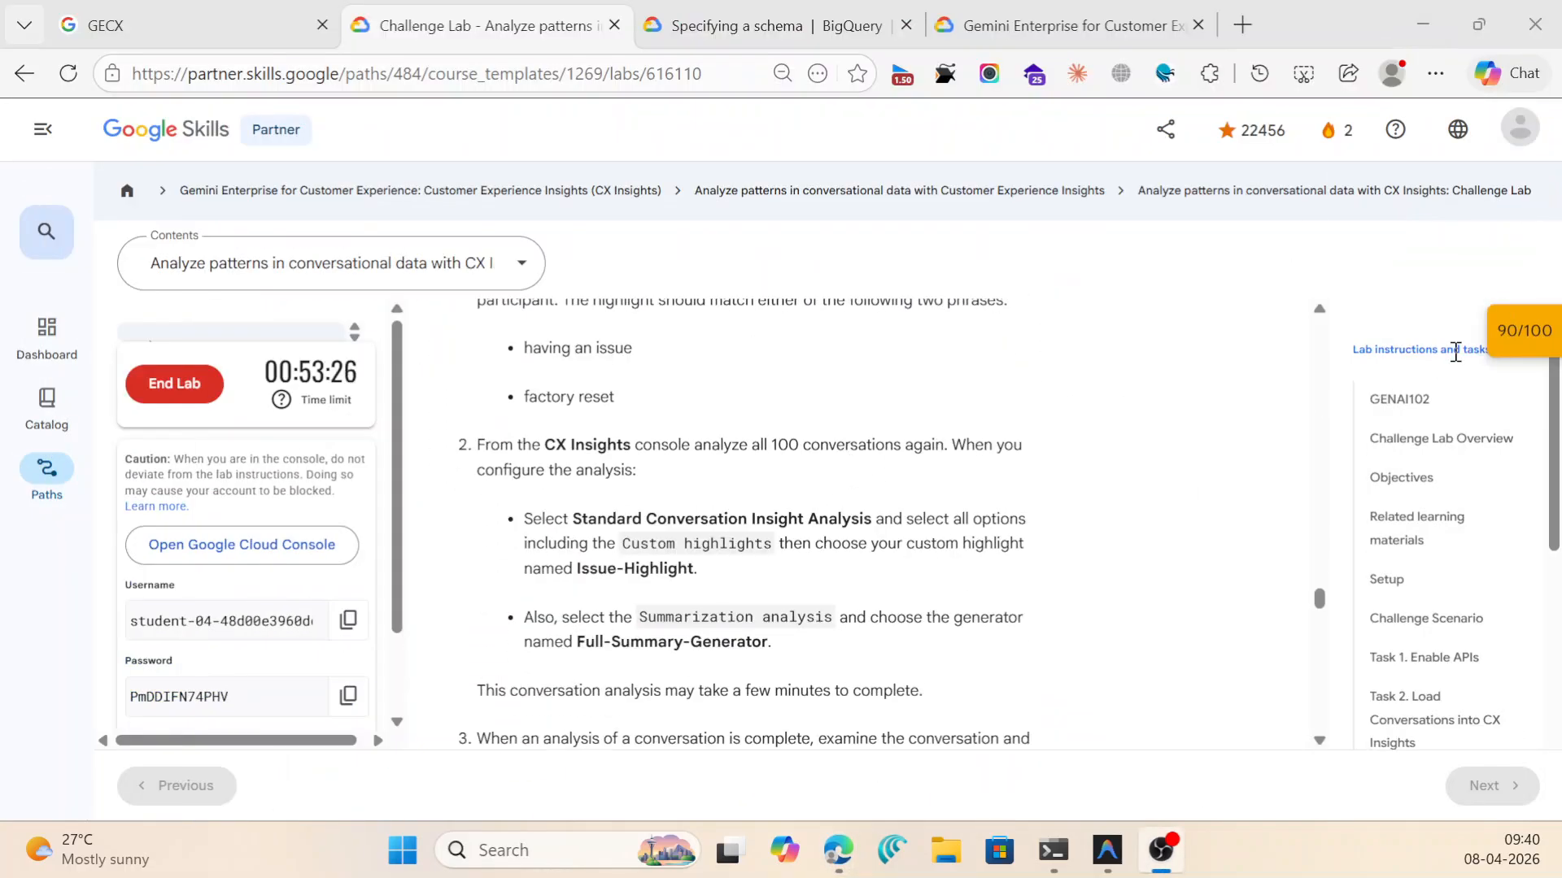
left_click(1521, 330)
scroll(1226, 475, "down", 3)
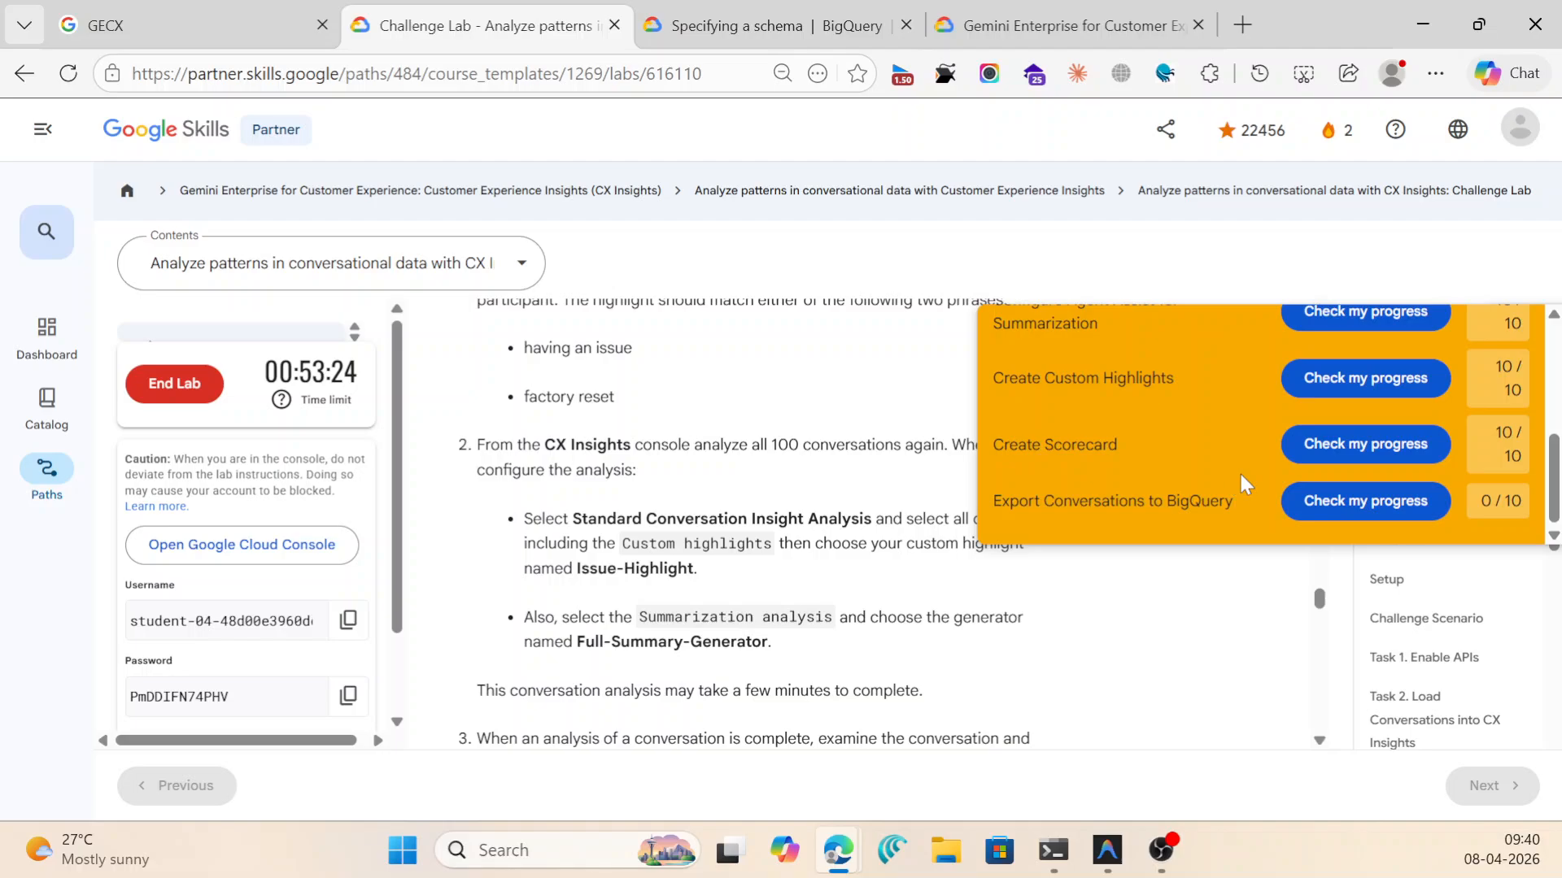
scroll(1241, 475, "up", 5)
scroll(1266, 440, "down", 5)
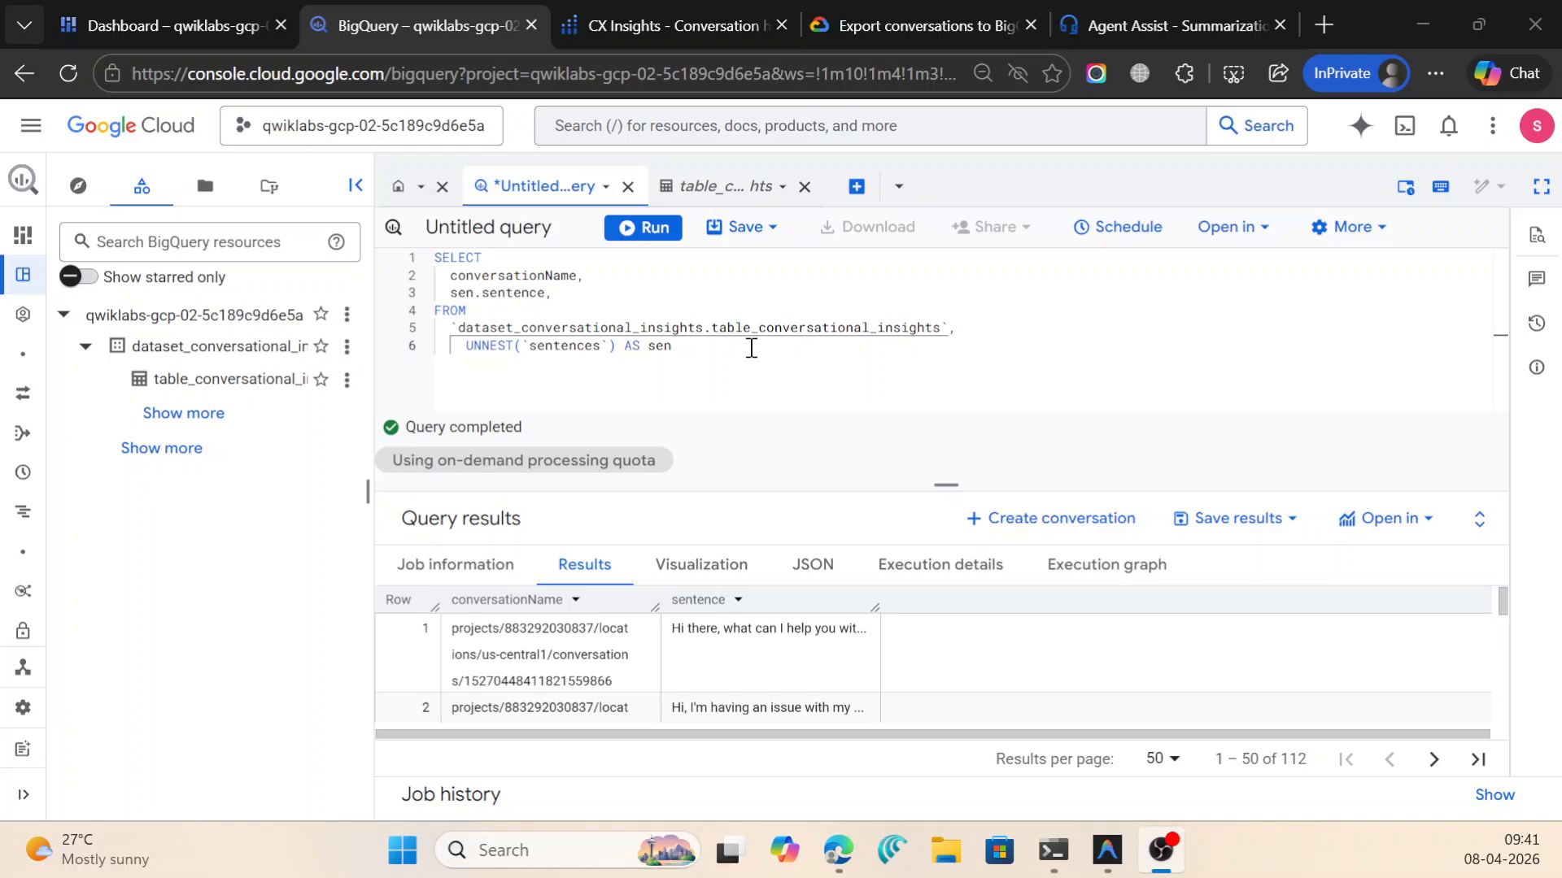
Open the BigQuery export in Conversational Insights, choose the dataset dataset_conversational_insights, and try to select a table.
left_click(683, 20)
left_click(485, 510)
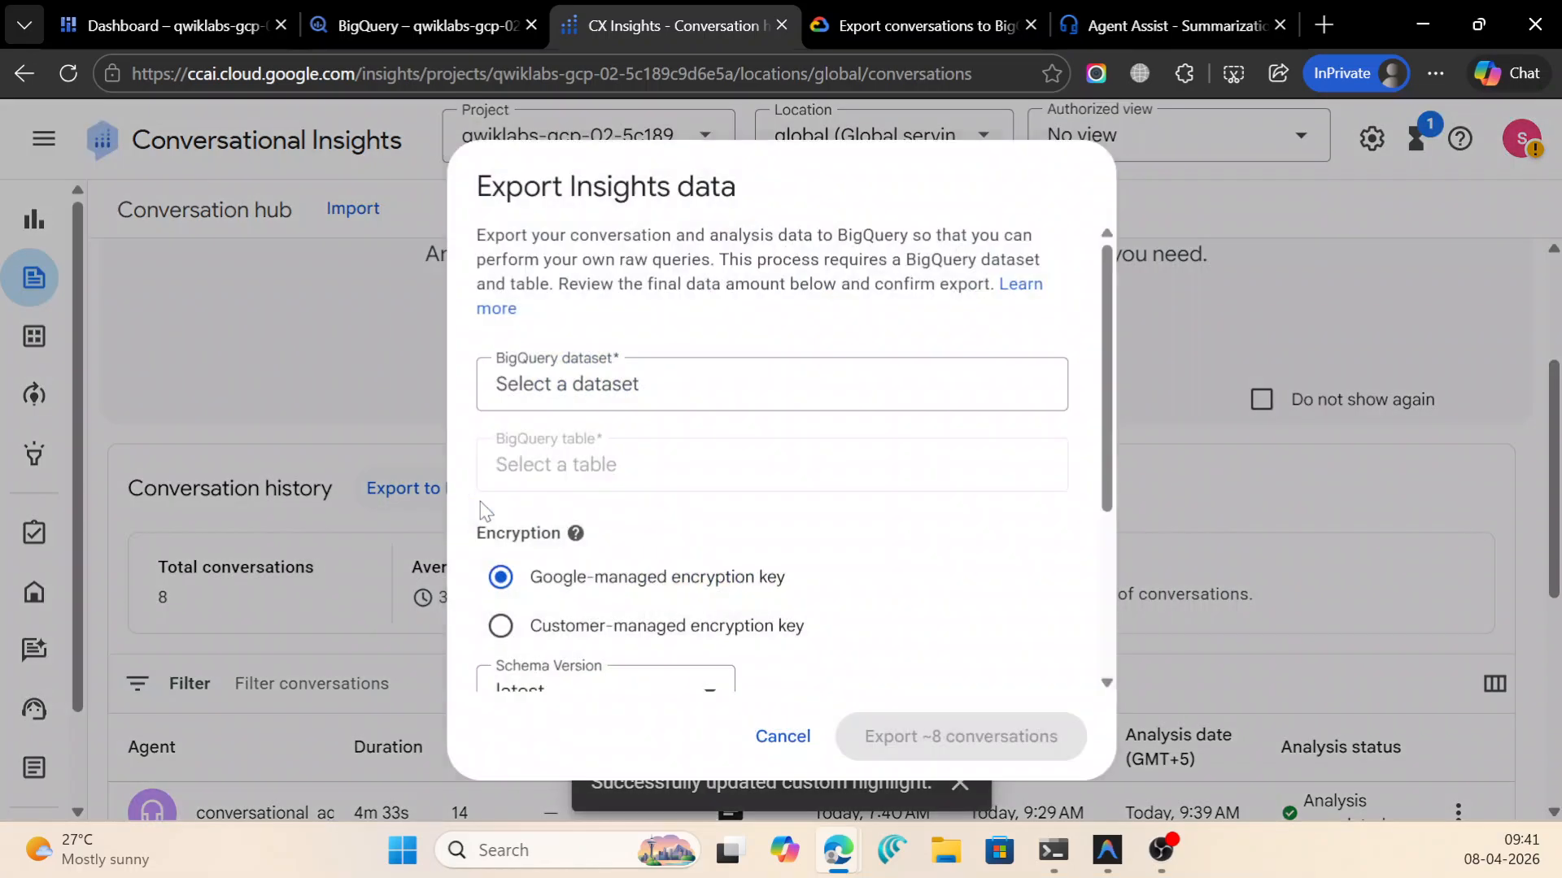
left_click(642, 404)
left_click(640, 446)
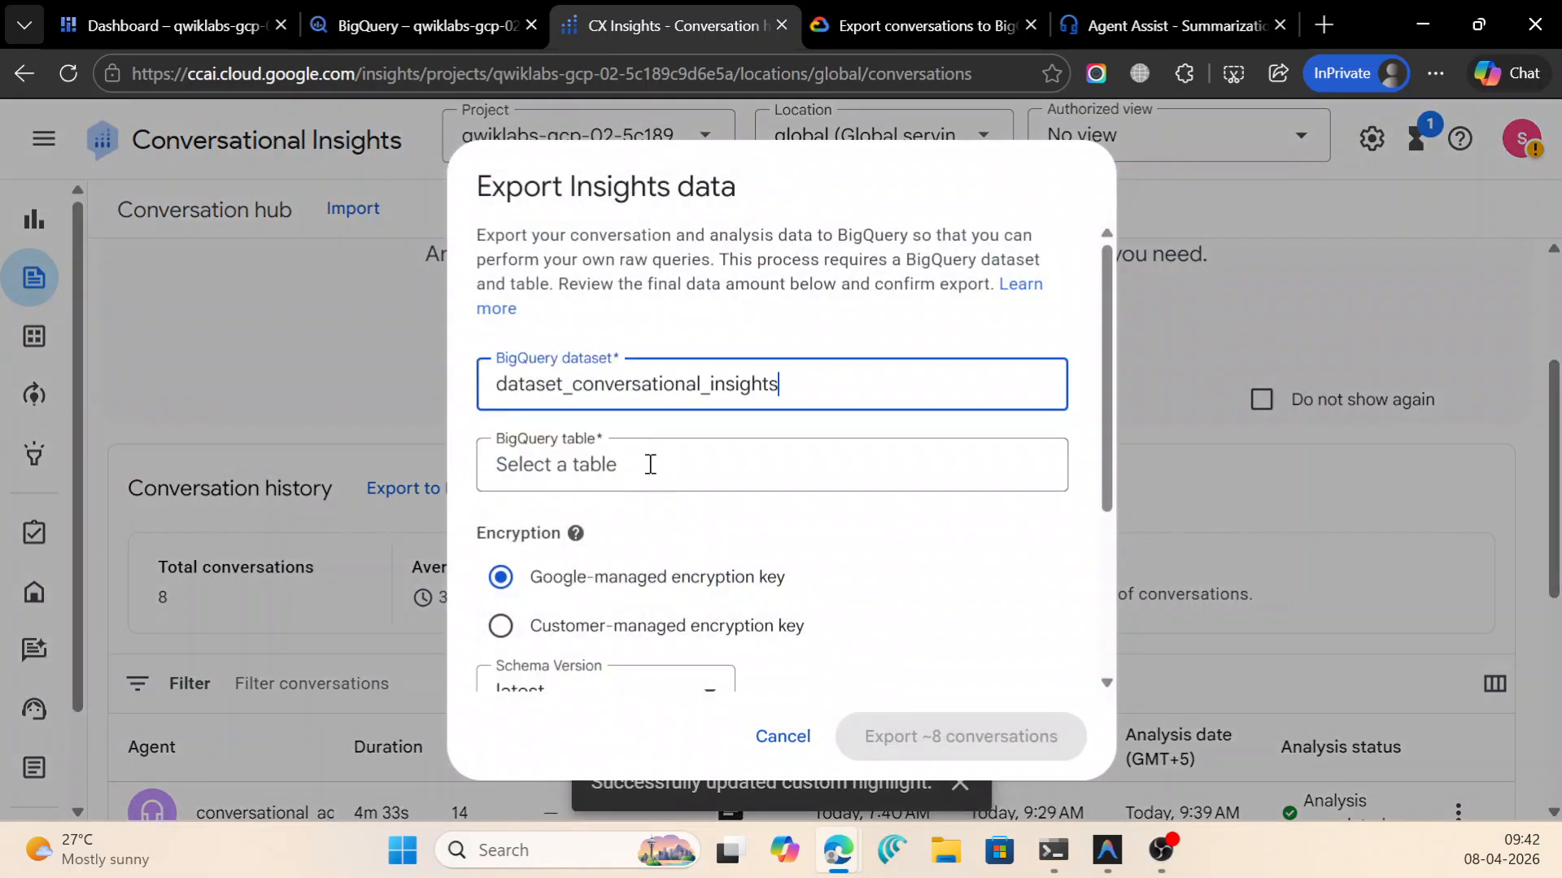
left_click(650, 464)
left_click(909, 655)
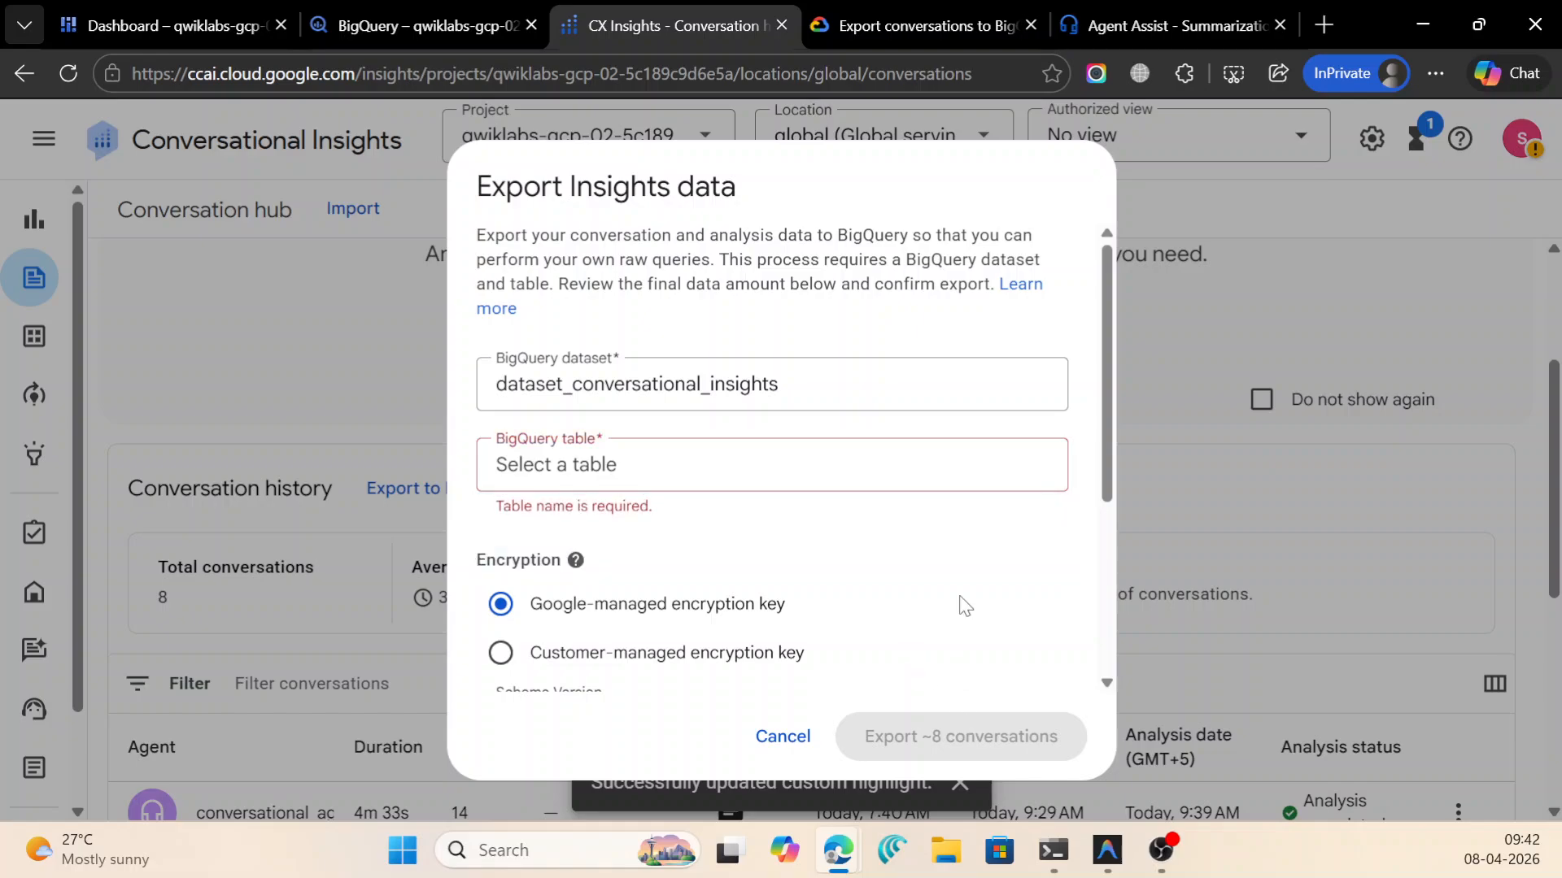
Switch to BigQuery, select the full text of the untitled conversation query, and examine its results.
left_click(403, 26)
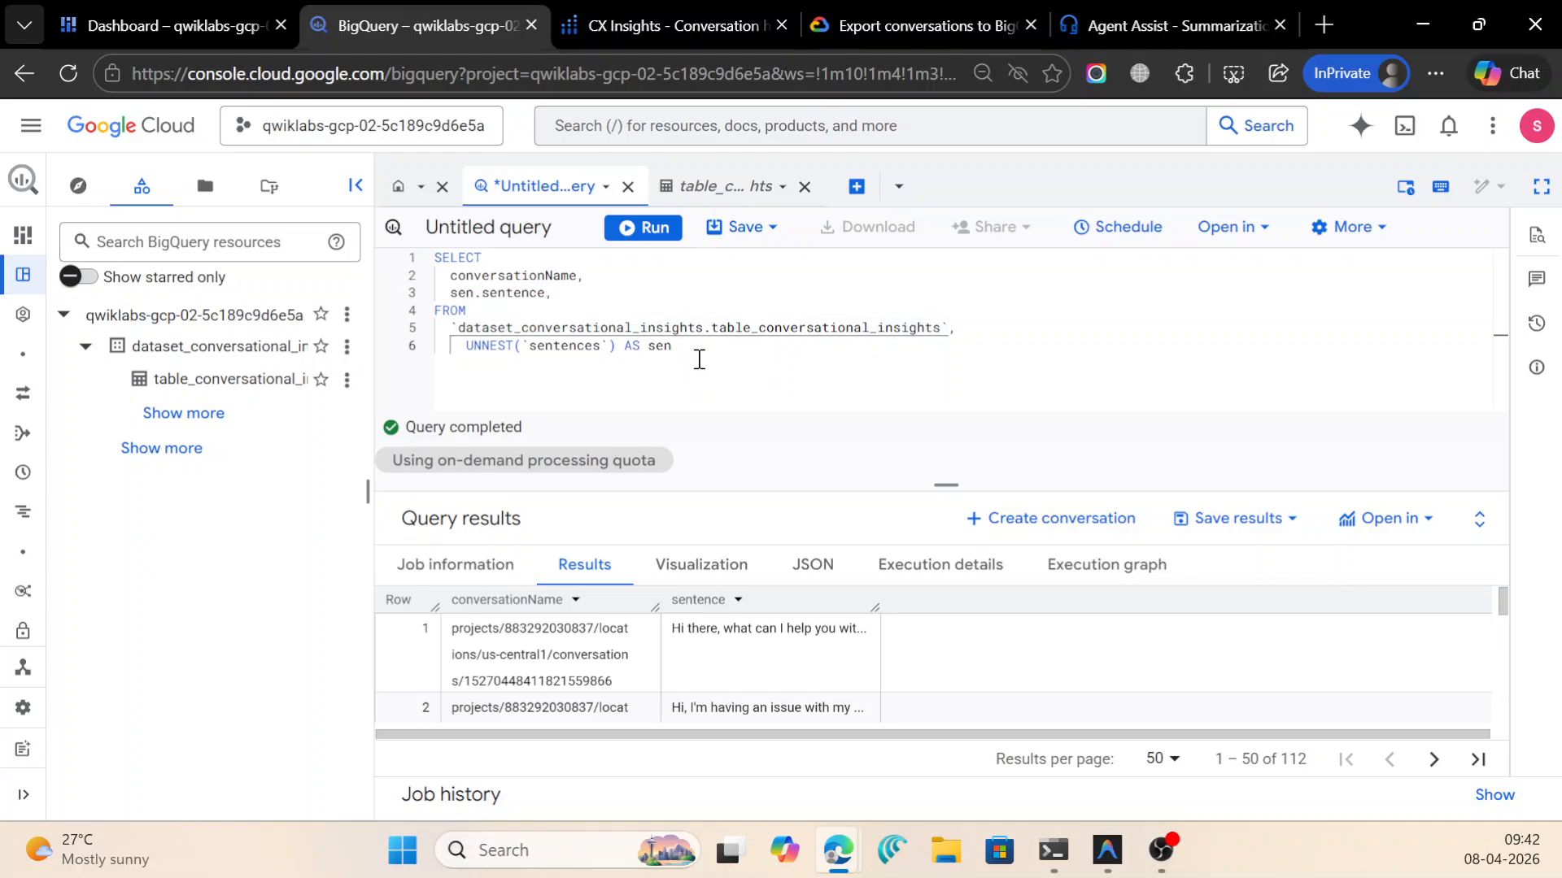
left_click_drag(695, 356, 376, 248)
scroll(724, 622, "down", 5)
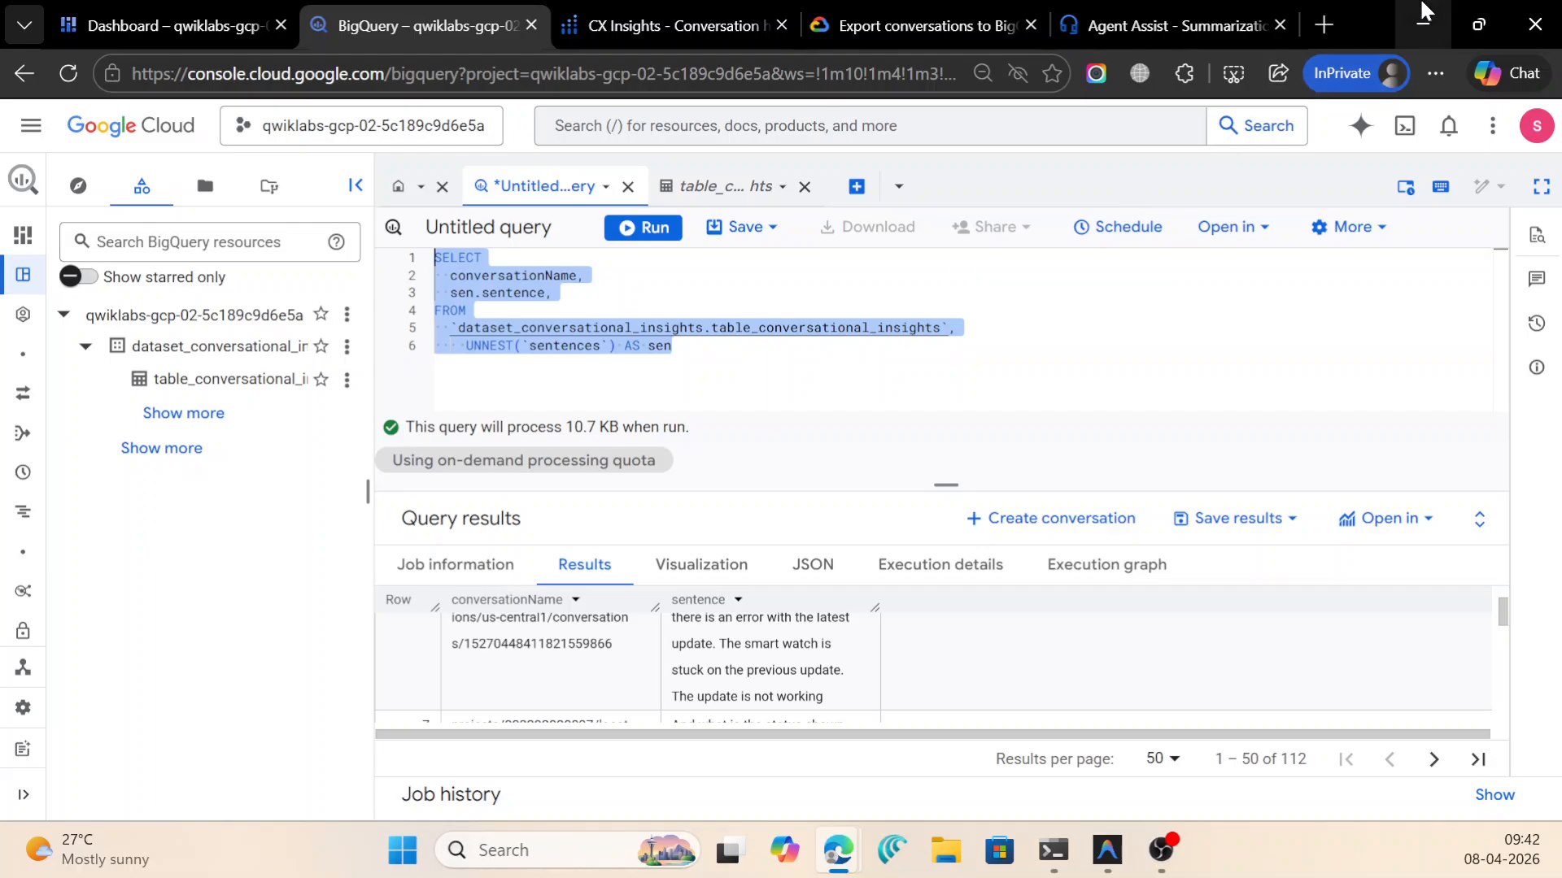
Return to the lab and review the Export Conversations to BigQuery check, the sample query, and the scorecard instructions.
left_click(1422, 24)
scroll(726, 481, "down", 3)
scroll(726, 481, "up", 3)
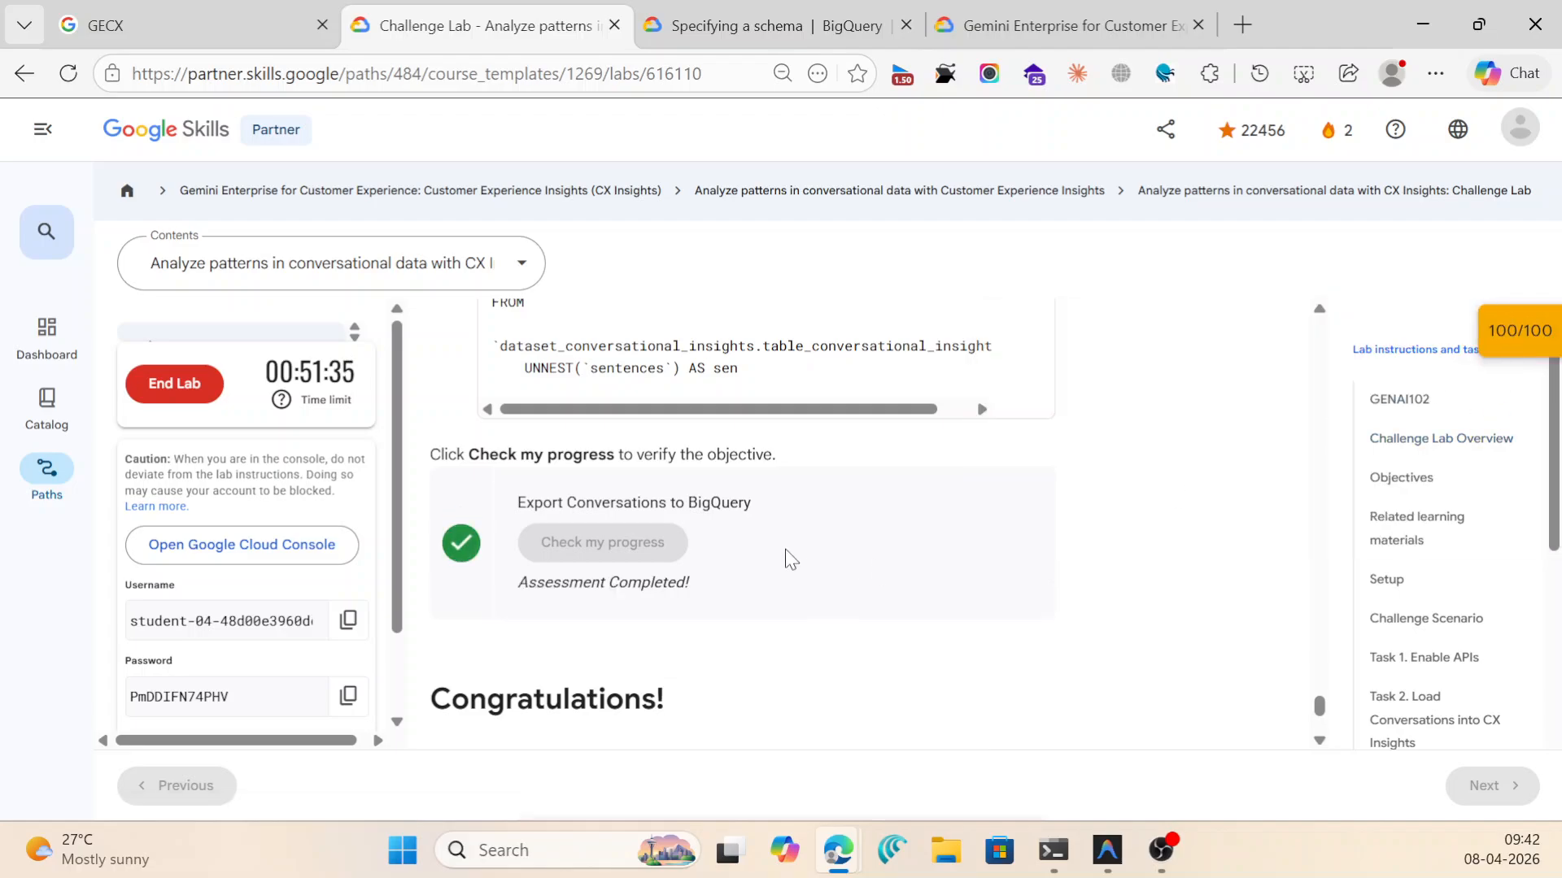
scroll(788, 558, "up", 3)
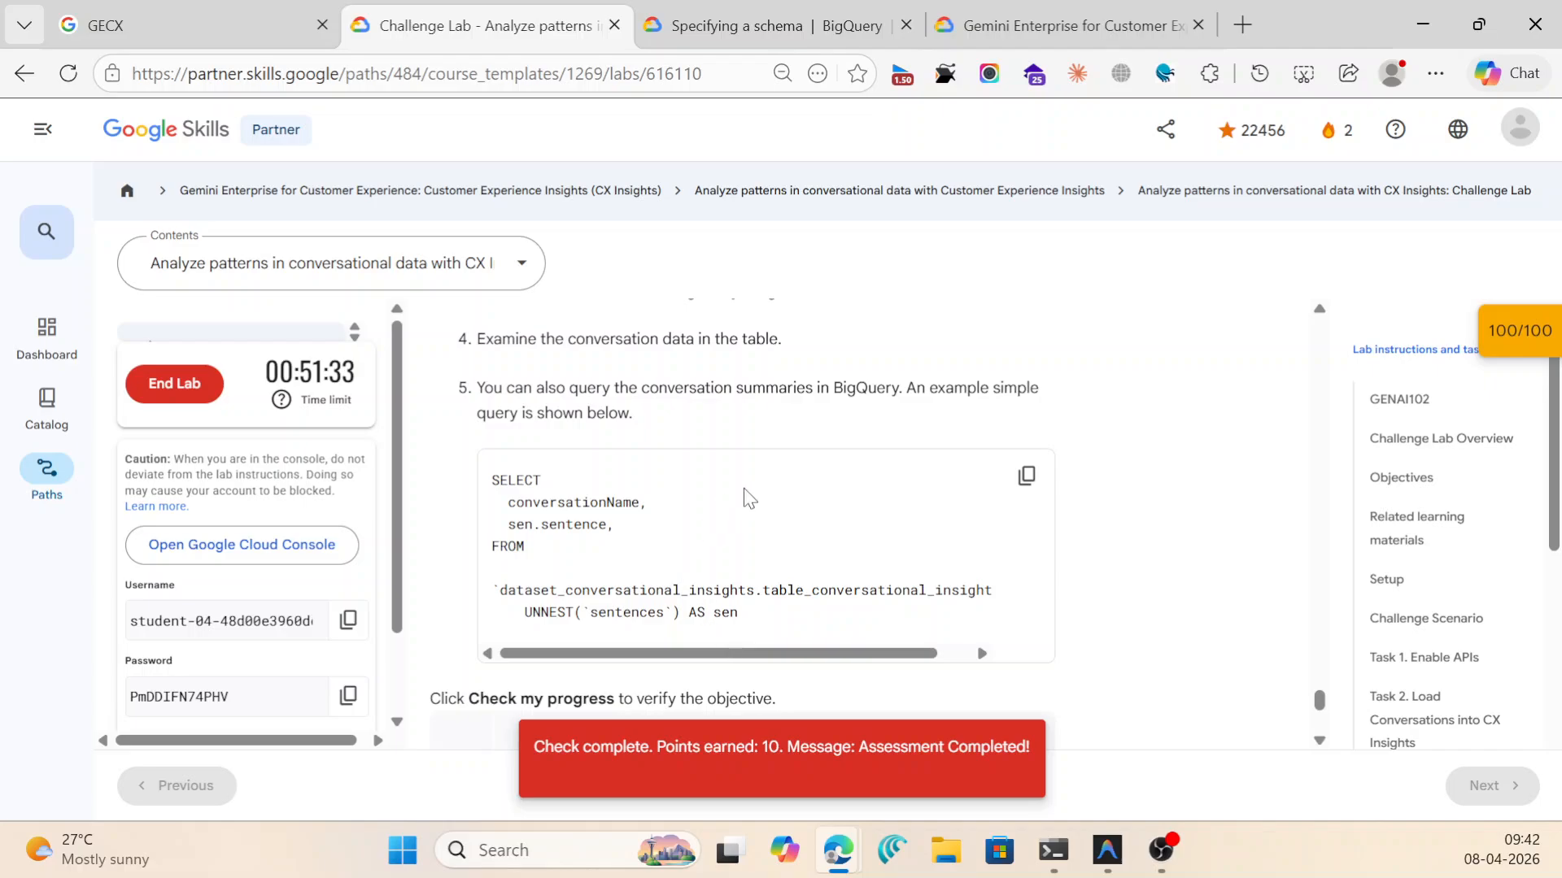
scroll(903, 561, "up", 5)
scroll(1125, 654, "up", 10)
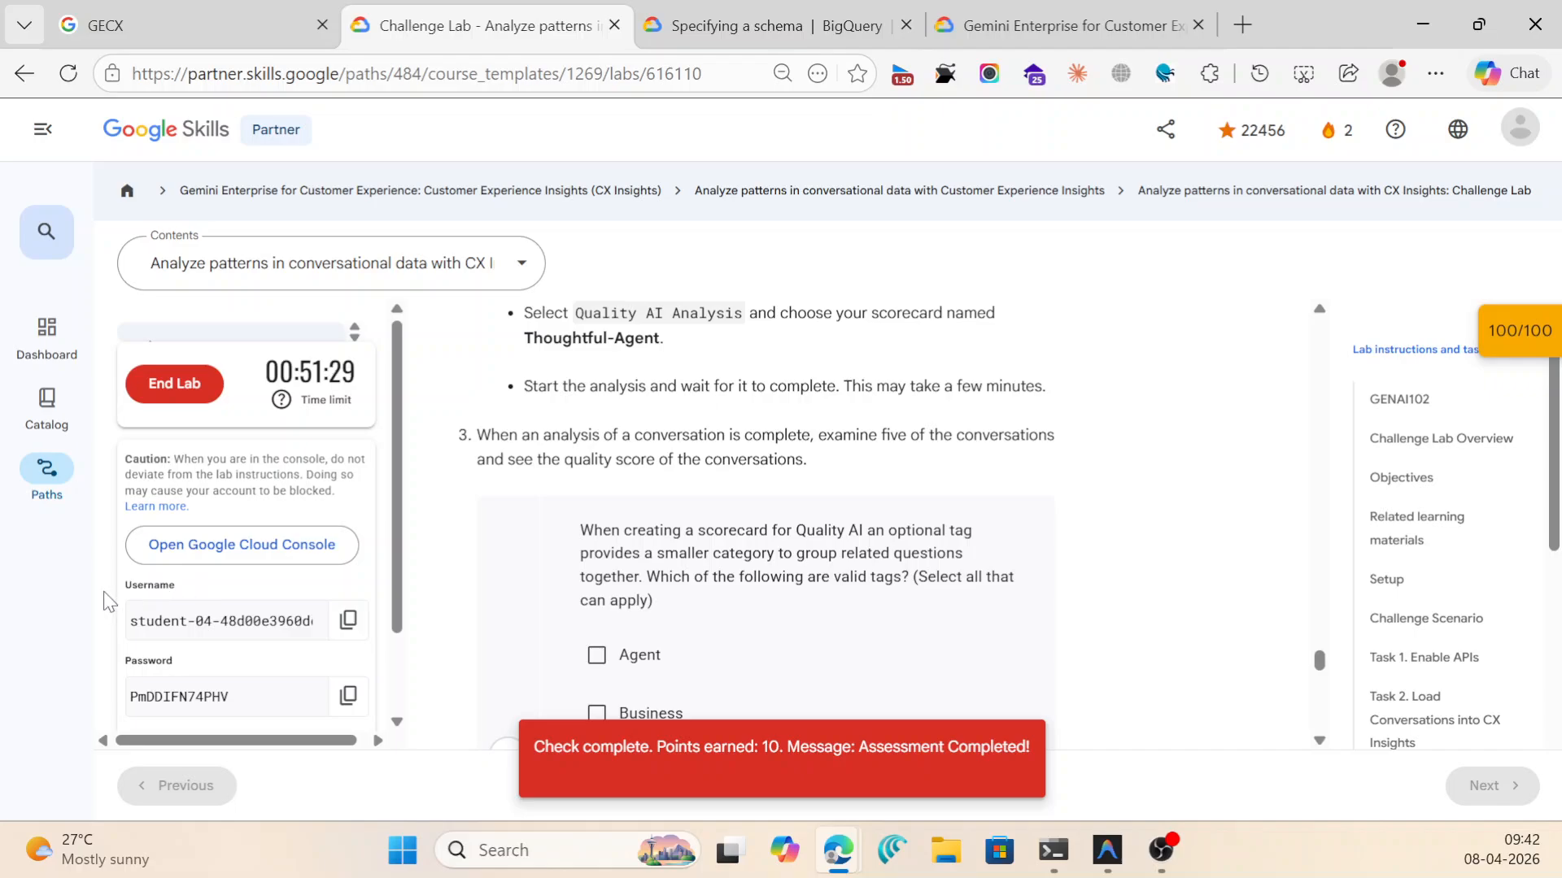
scroll(508, 512, "up", 10)
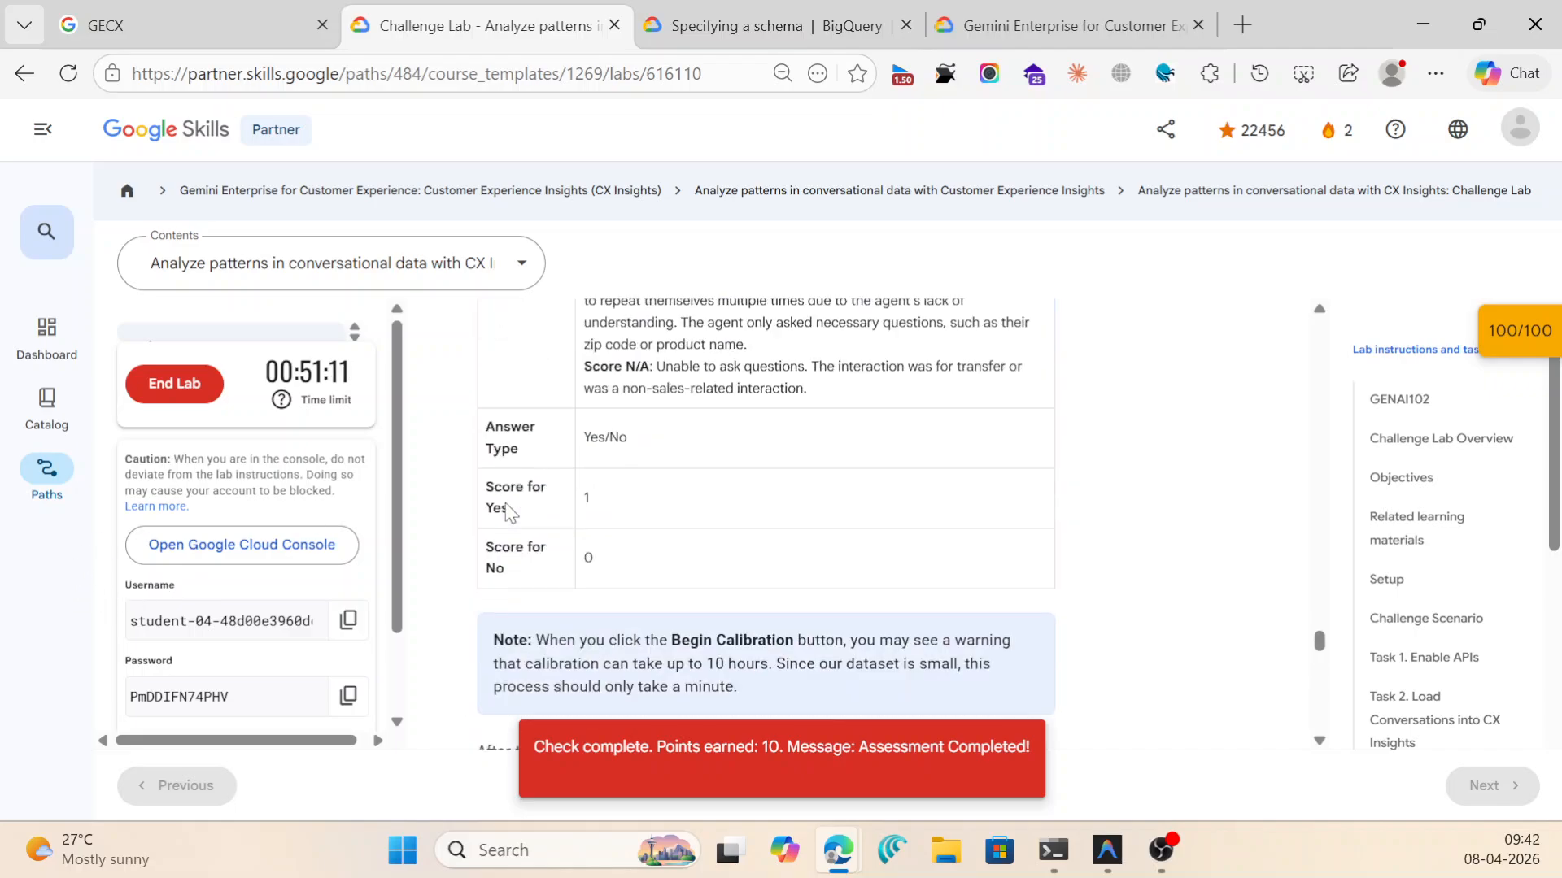